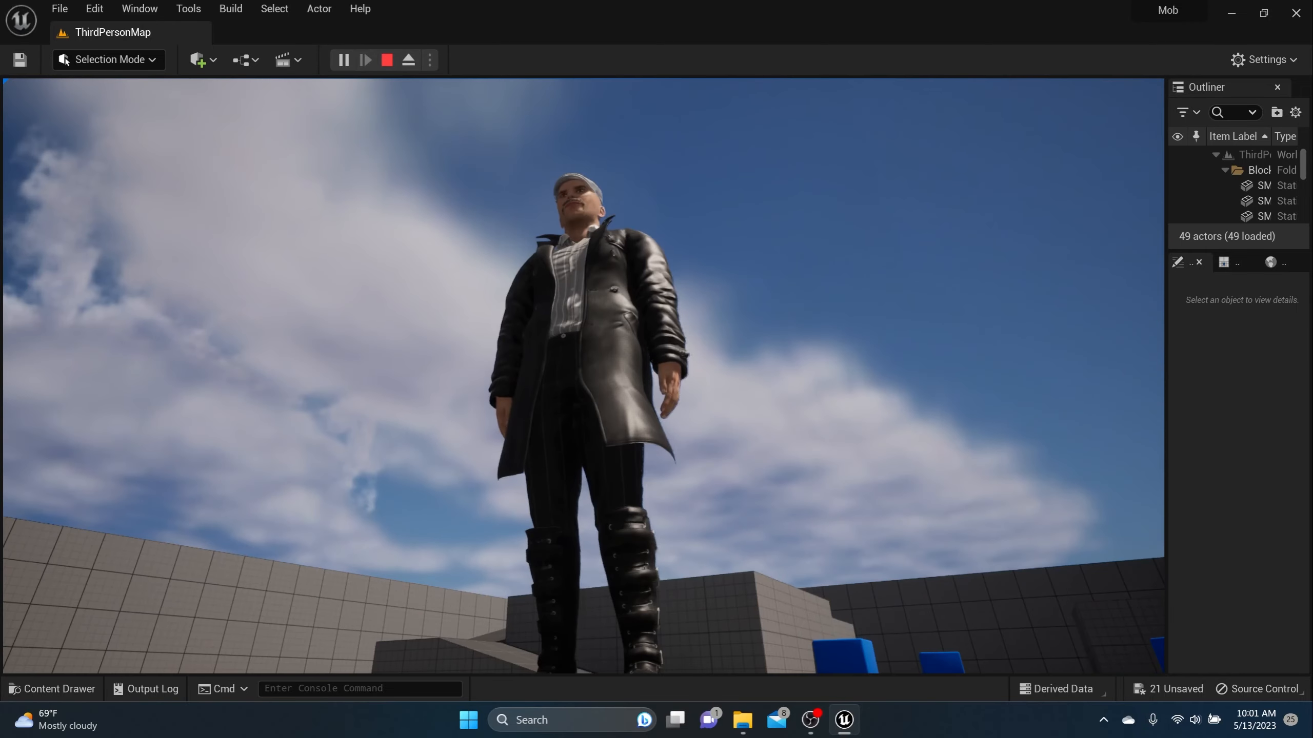
Stop the play test and open the project's assets folder in an enlarged content browser.
key("shift+F1")
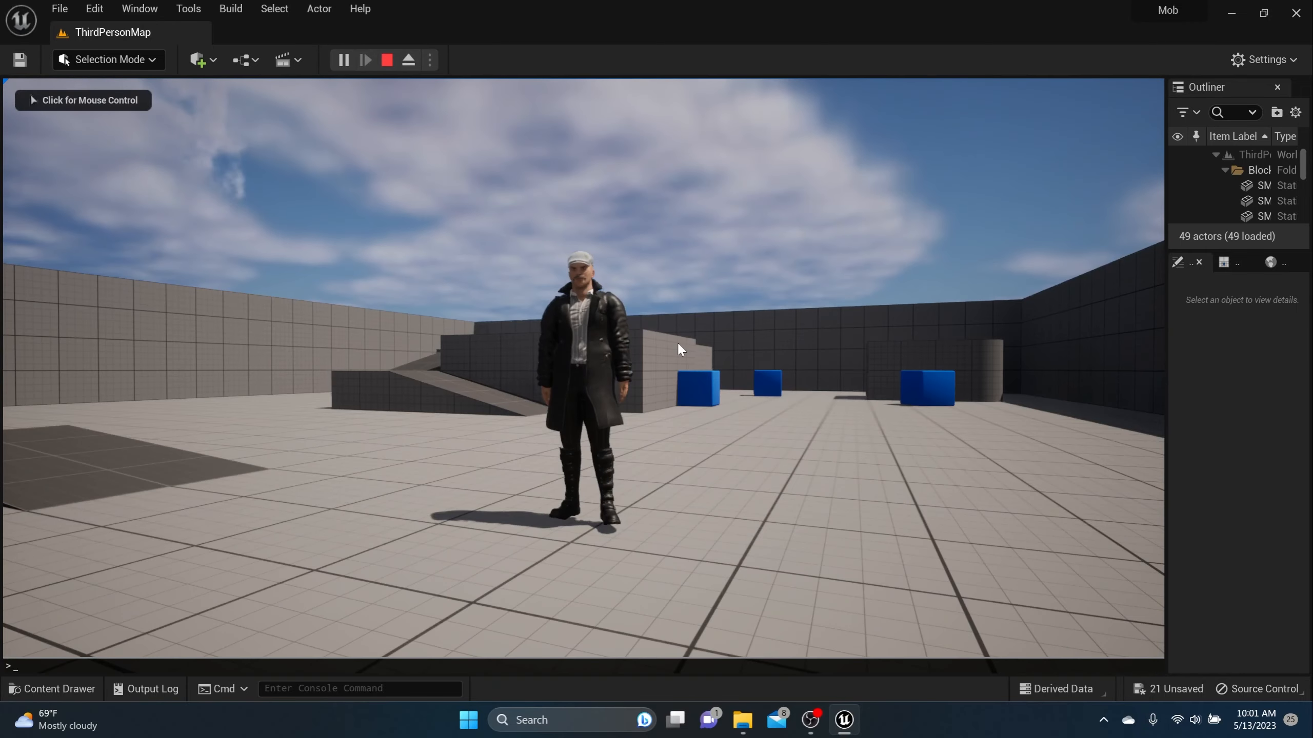
left_click(388, 60)
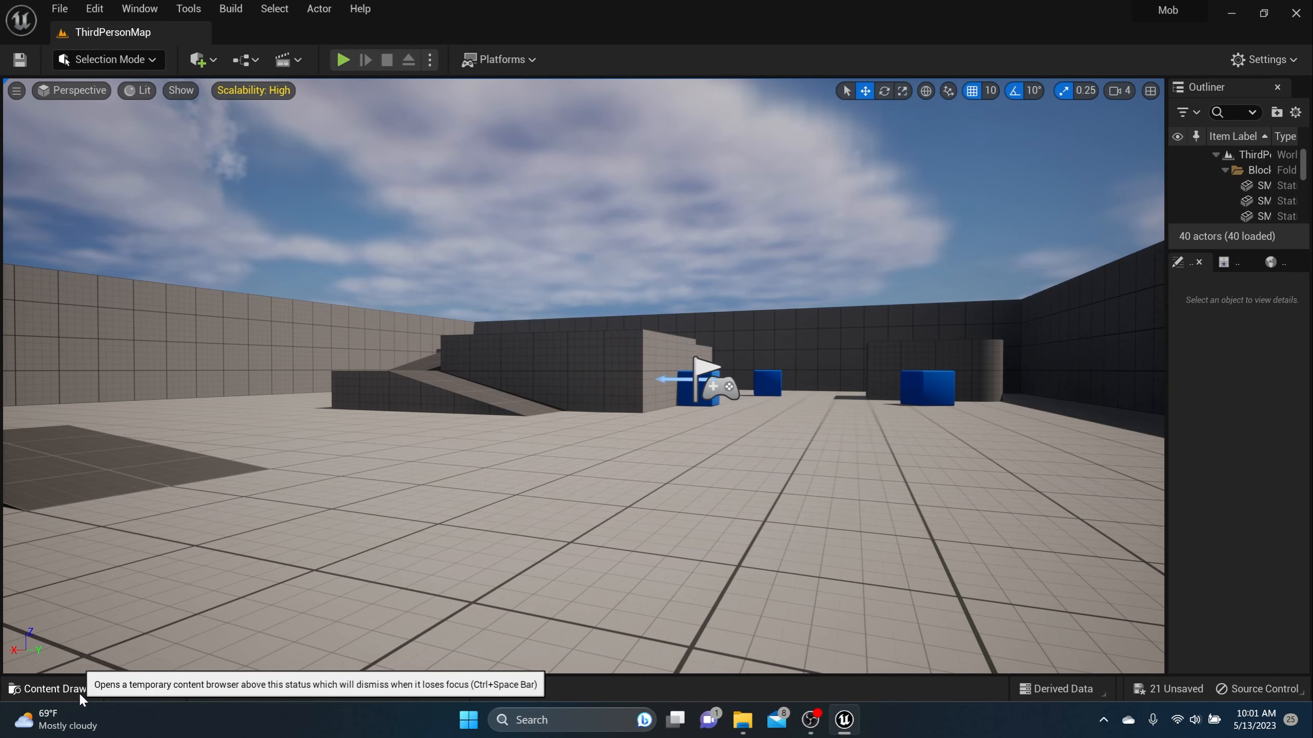
left_click(53, 689)
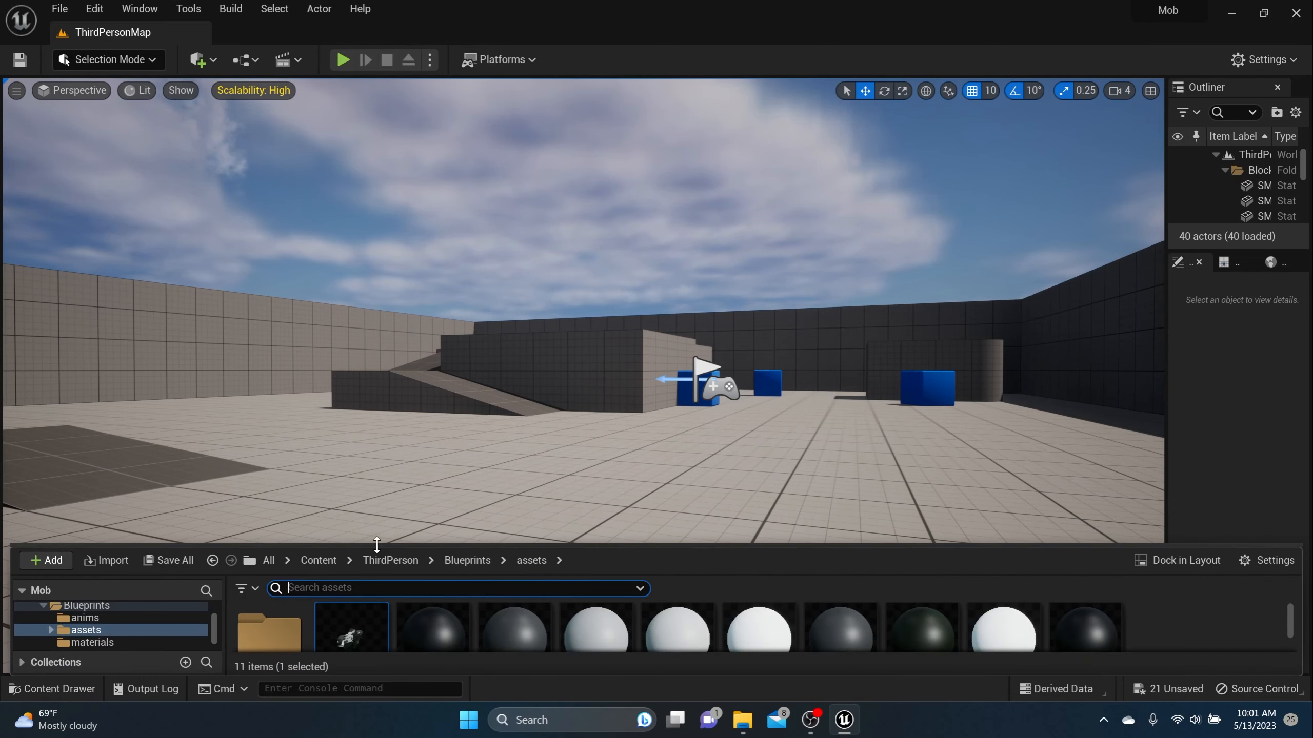
left_click_drag(376, 542, 392, 280)
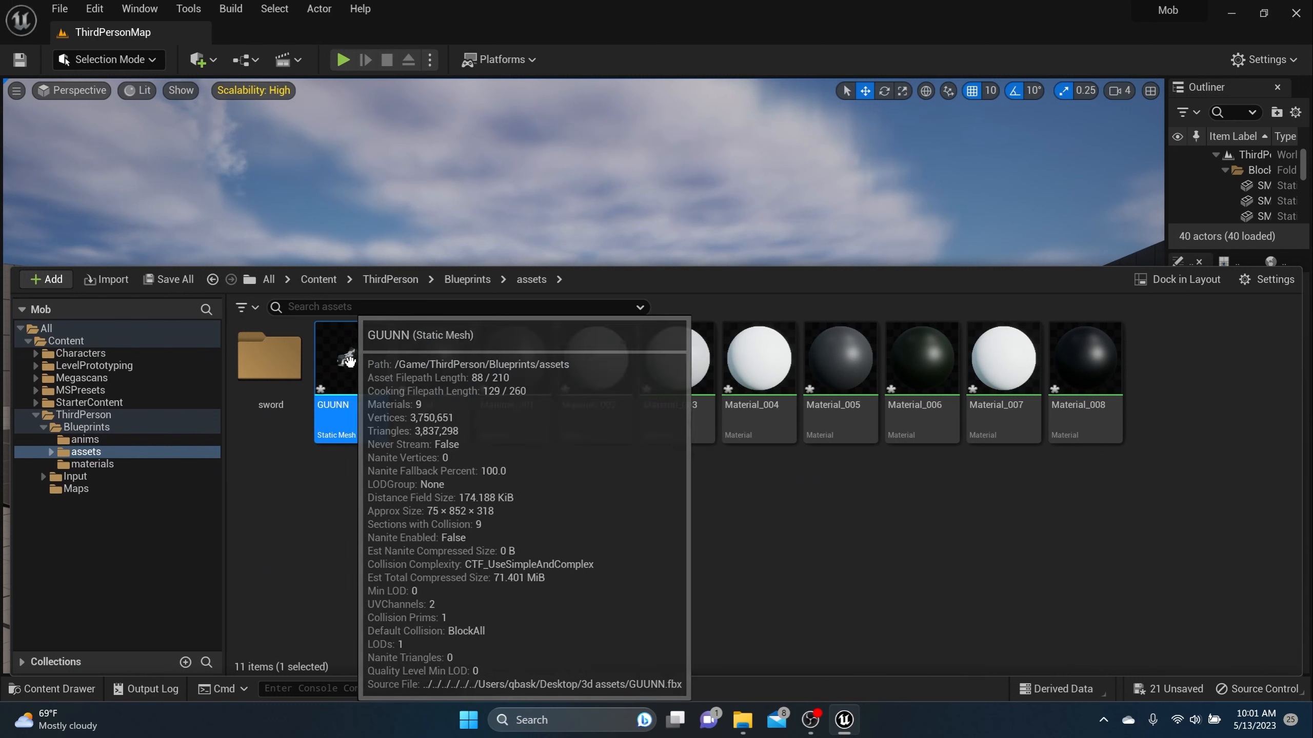
Look into the sword folder, return to the assets folder, and open the GUUNN static mesh for editing.
left_click(264, 368)
double_click(263, 367)
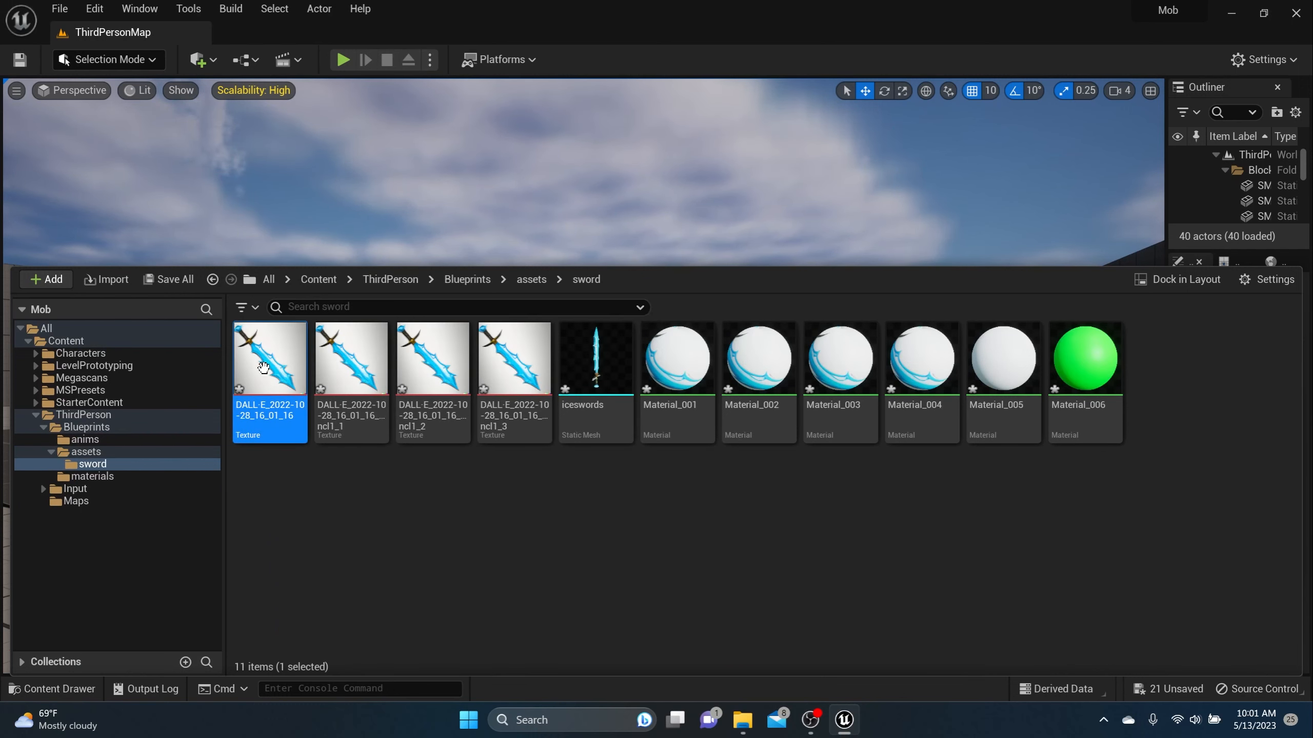
left_click(525, 279)
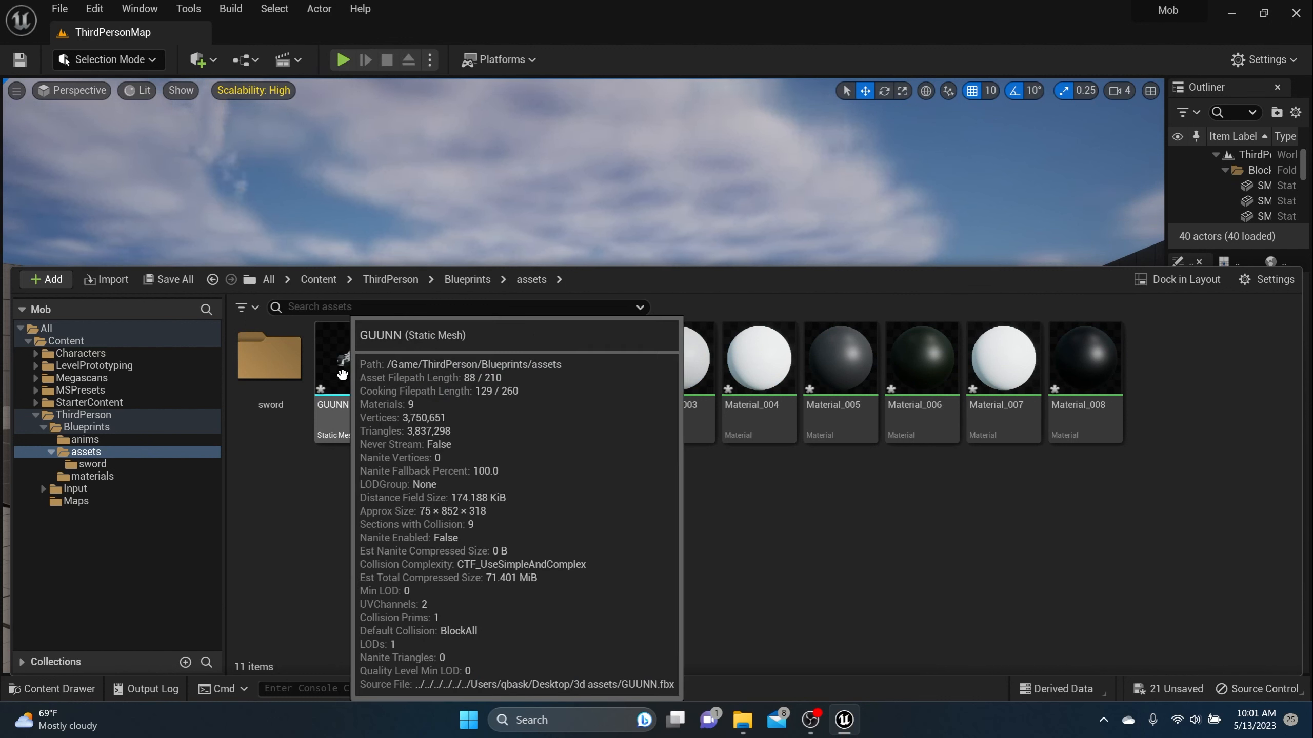
left_click(344, 414)
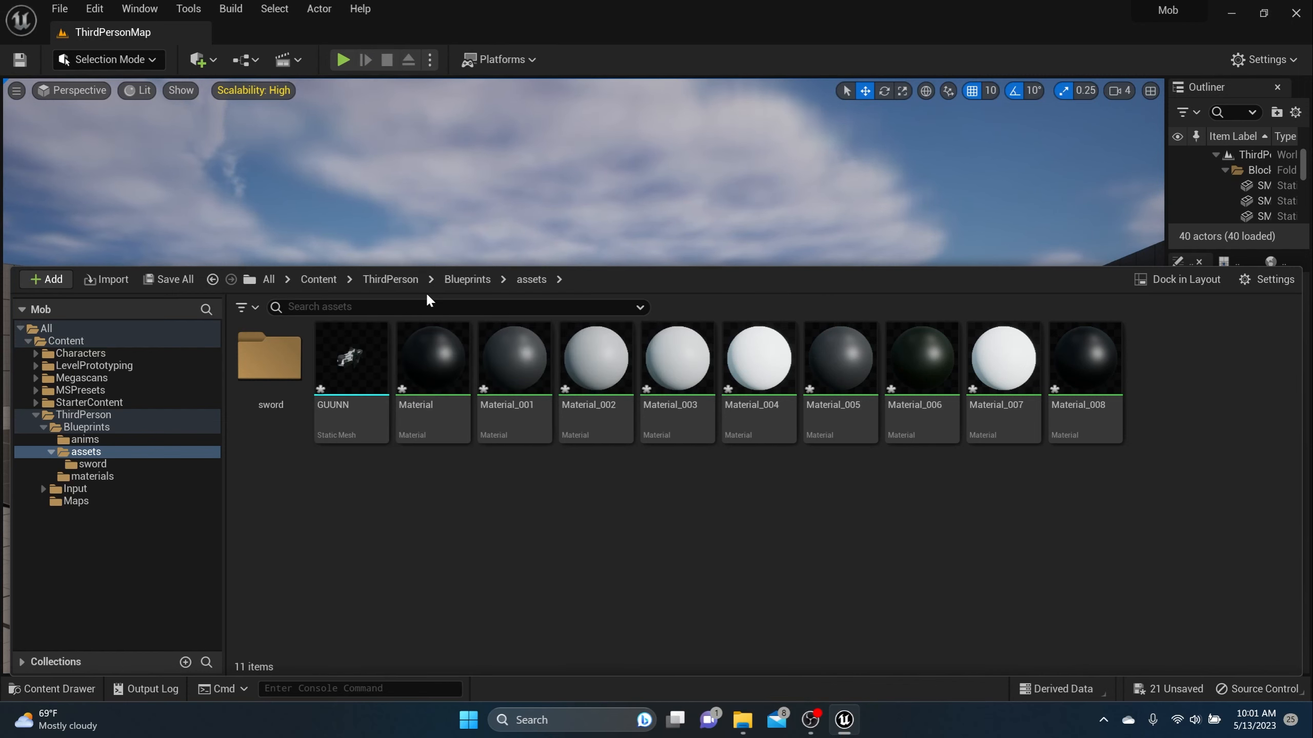
left_click(354, 347)
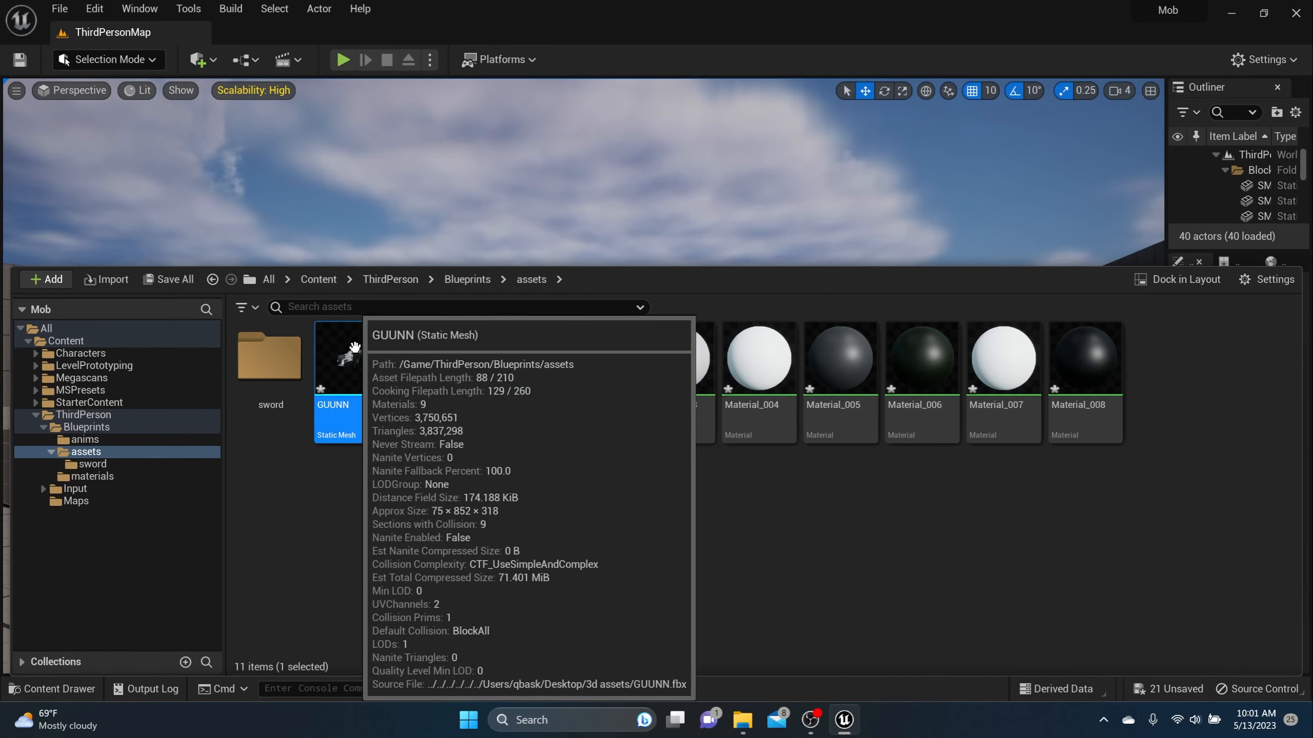
double_click(355, 348)
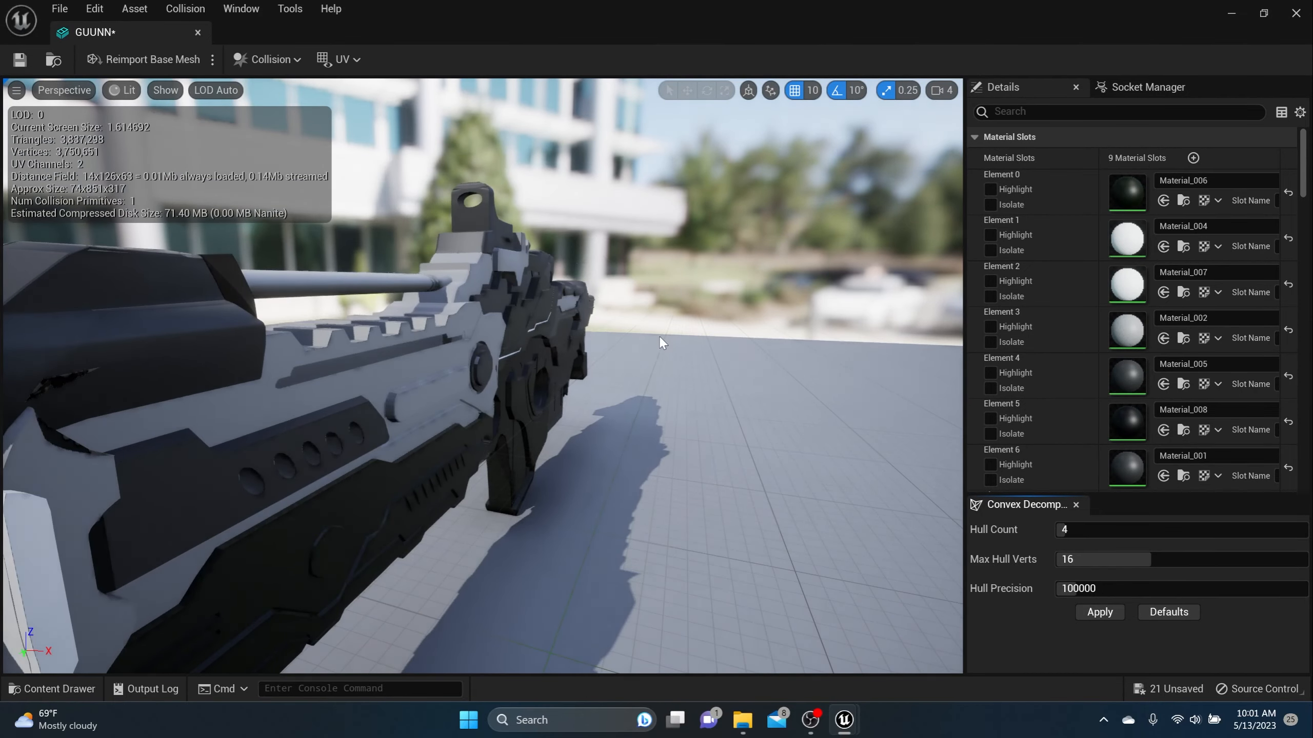
Examine the GUUNN rifle mesh from the front and side, both close up and from a distance.
scroll(660, 337, "down", 5)
middle_click_drag(659, 338, 569, 338)
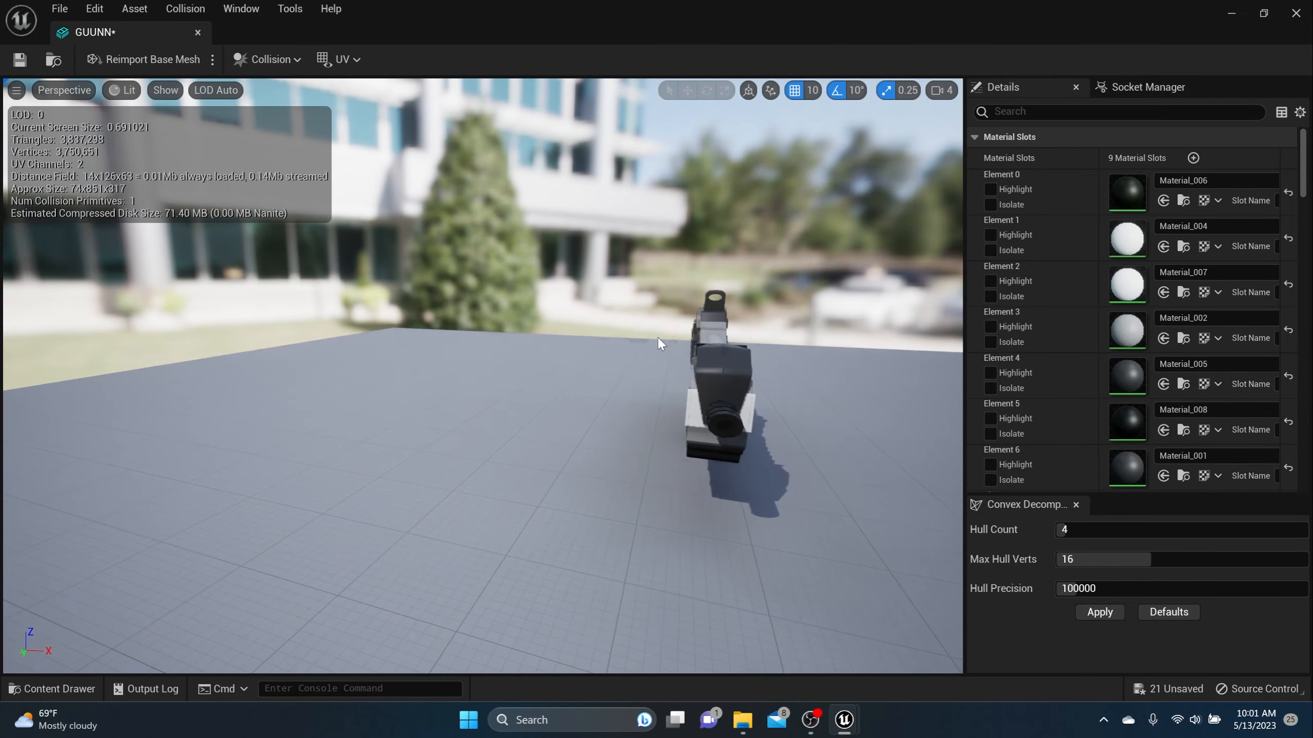
scroll(664, 331, "up", 4)
right_click_drag(664, 332, 816, 332)
scroll(665, 331, "down", 3)
middle_click_drag(665, 330, 579, 331)
scroll(648, 343, "up", 5)
right_click_drag(648, 343, 786, 331)
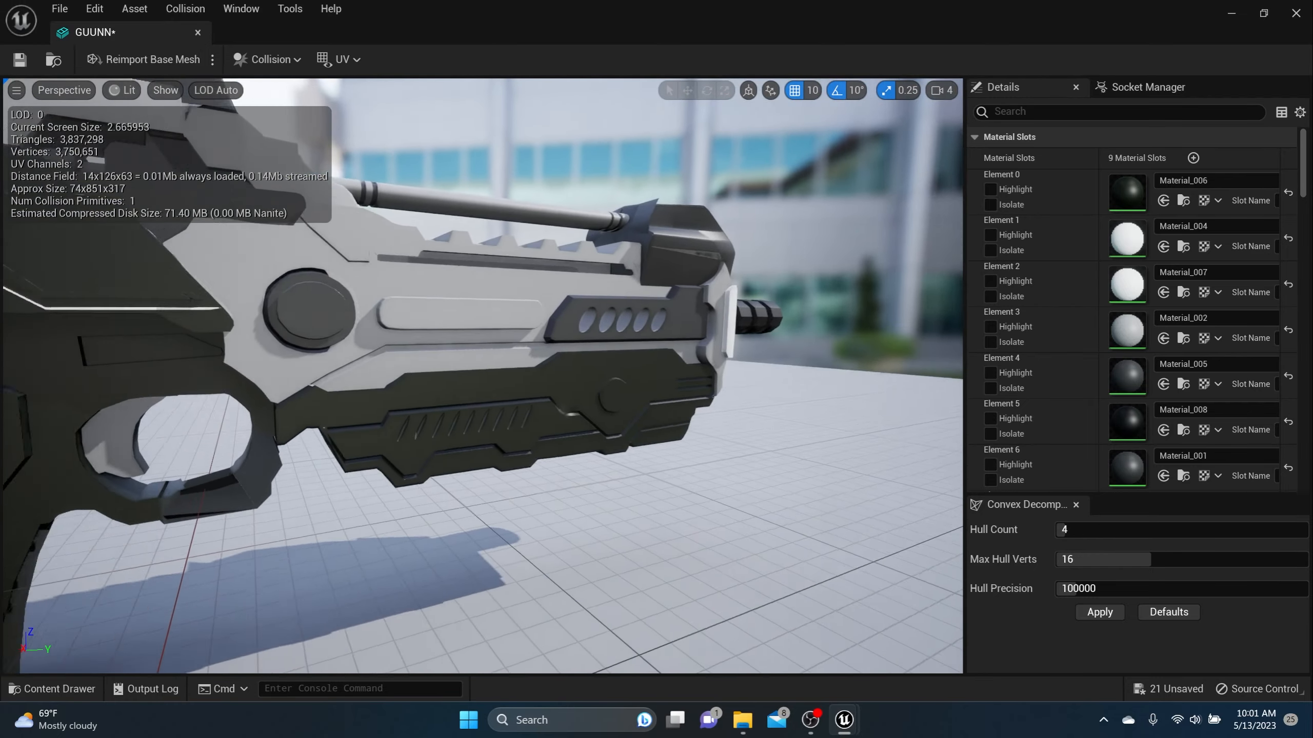
middle_click_drag(659, 338, 603, 330)
scroll(661, 338, "up", 1)
scroll(660, 337, "down", 3)
scroll(660, 336, "up", 1)
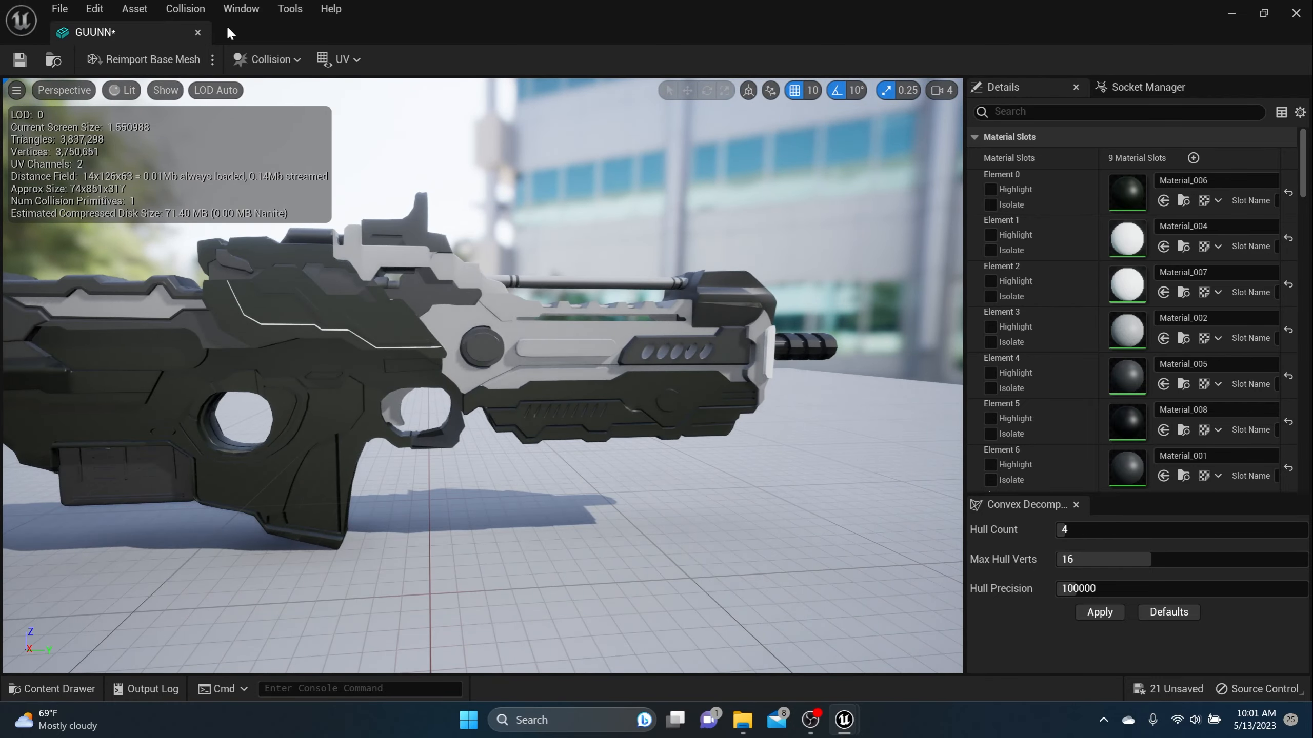
Save and close the GUUNN mesh, and open the iceswords static mesh from the sword folder.
left_click(20, 60)
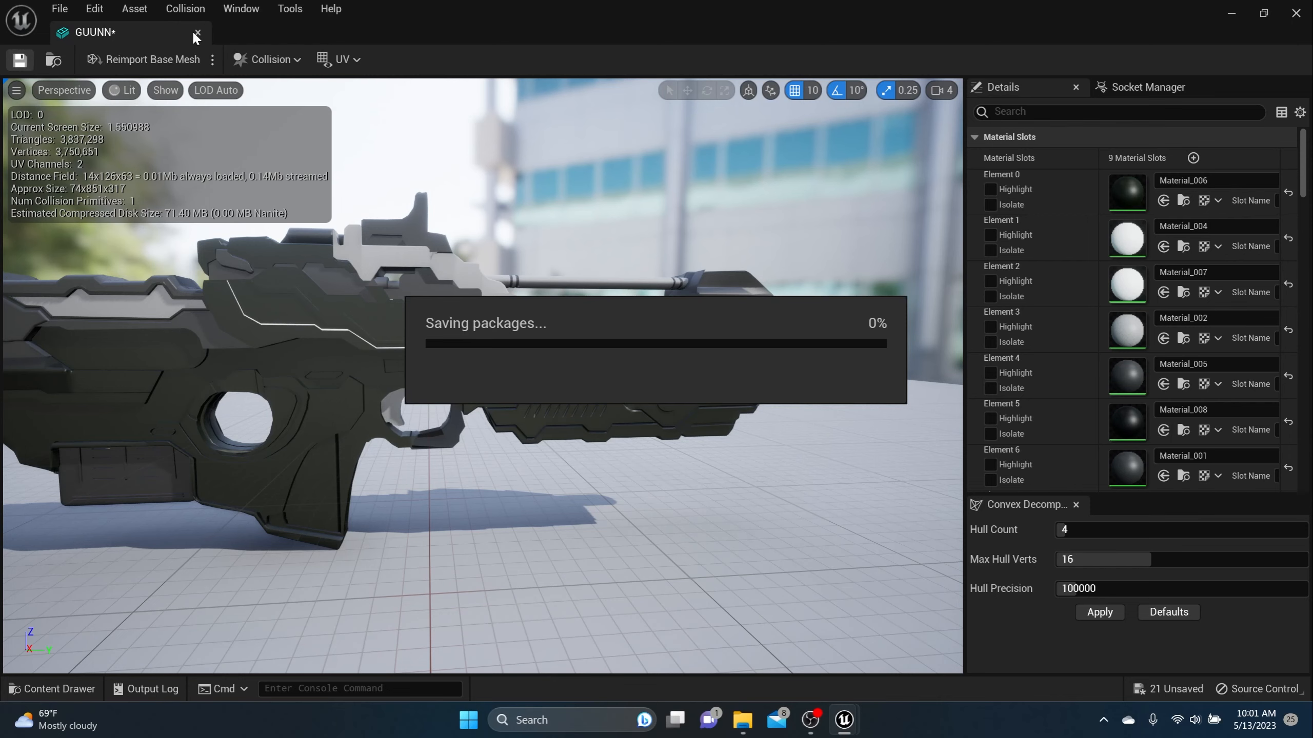
left_click(200, 32)
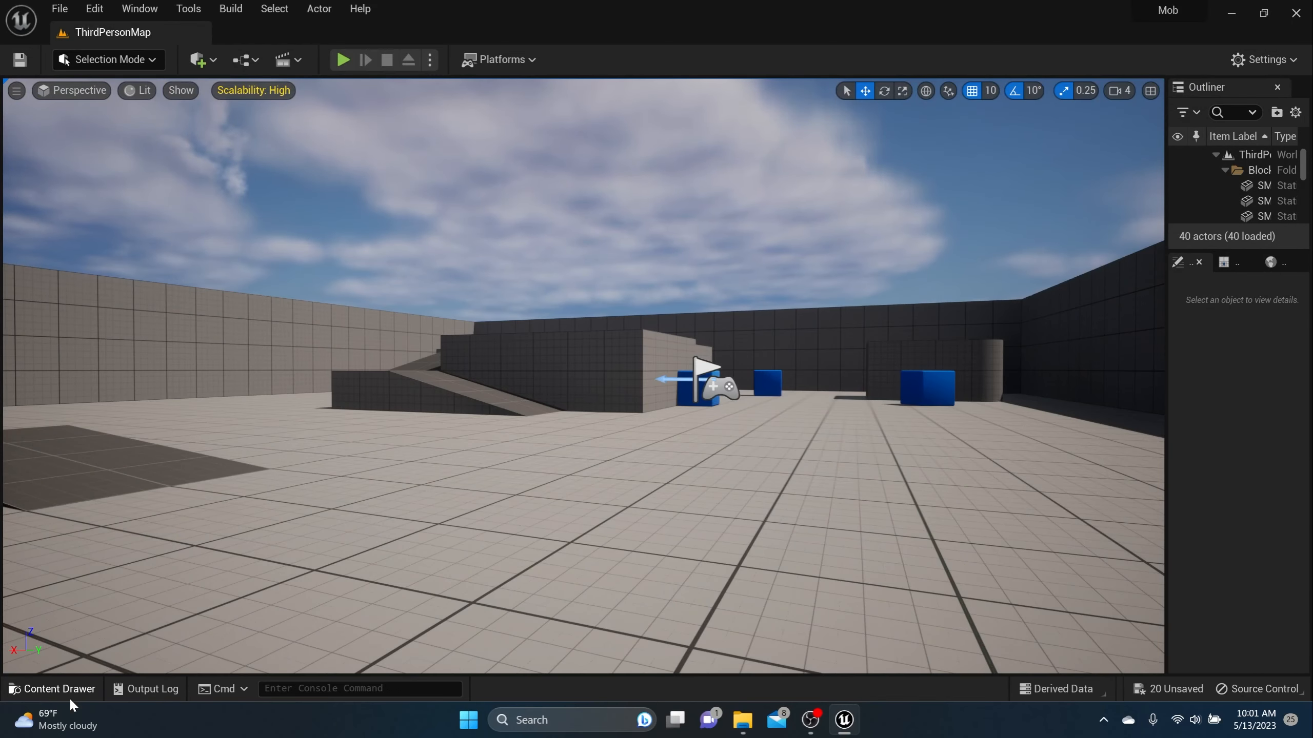
left_click(60, 689)
double_click(270, 362)
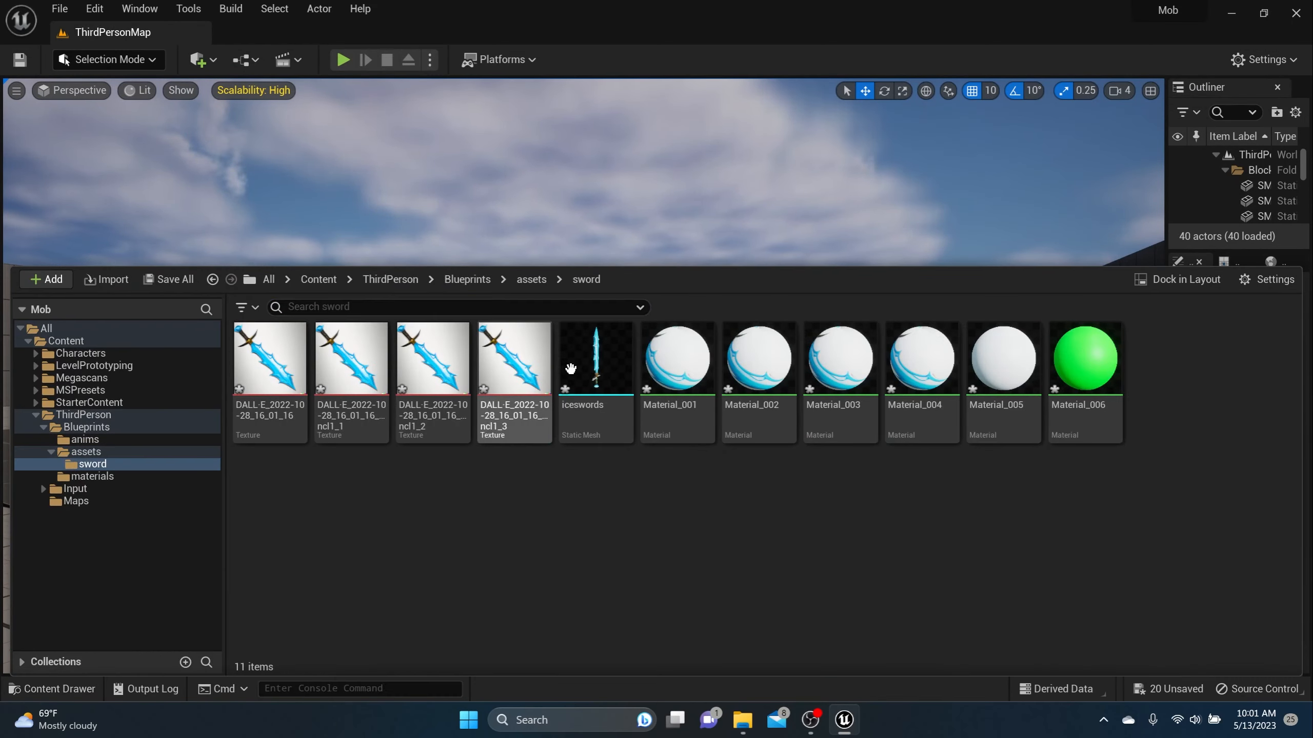
double_click(571, 368)
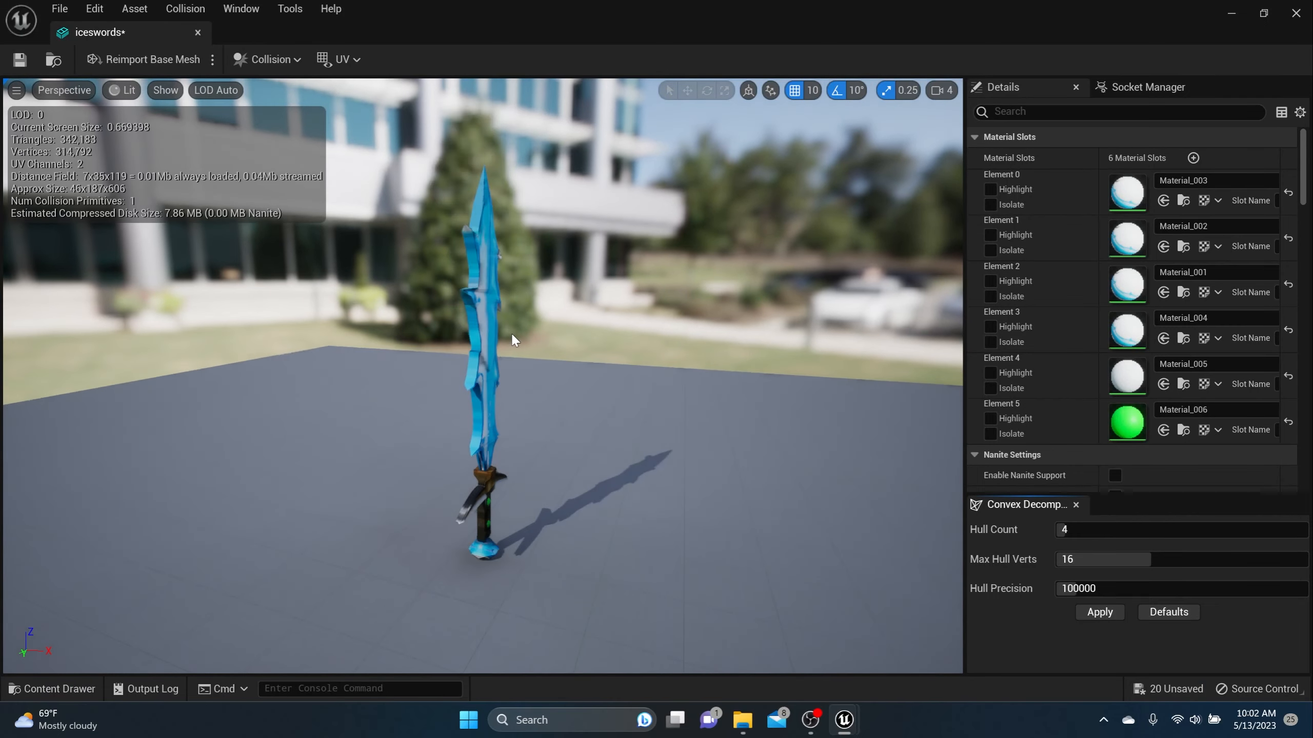
Inspect the iceswords mesh from several angles, save it, and close its editor.
right_click_drag(510, 333, 723, 404)
scroll(581, 405, "up", 5)
scroll(581, 405, "down", 5)
middle_click_drag(580, 405, 496, 383)
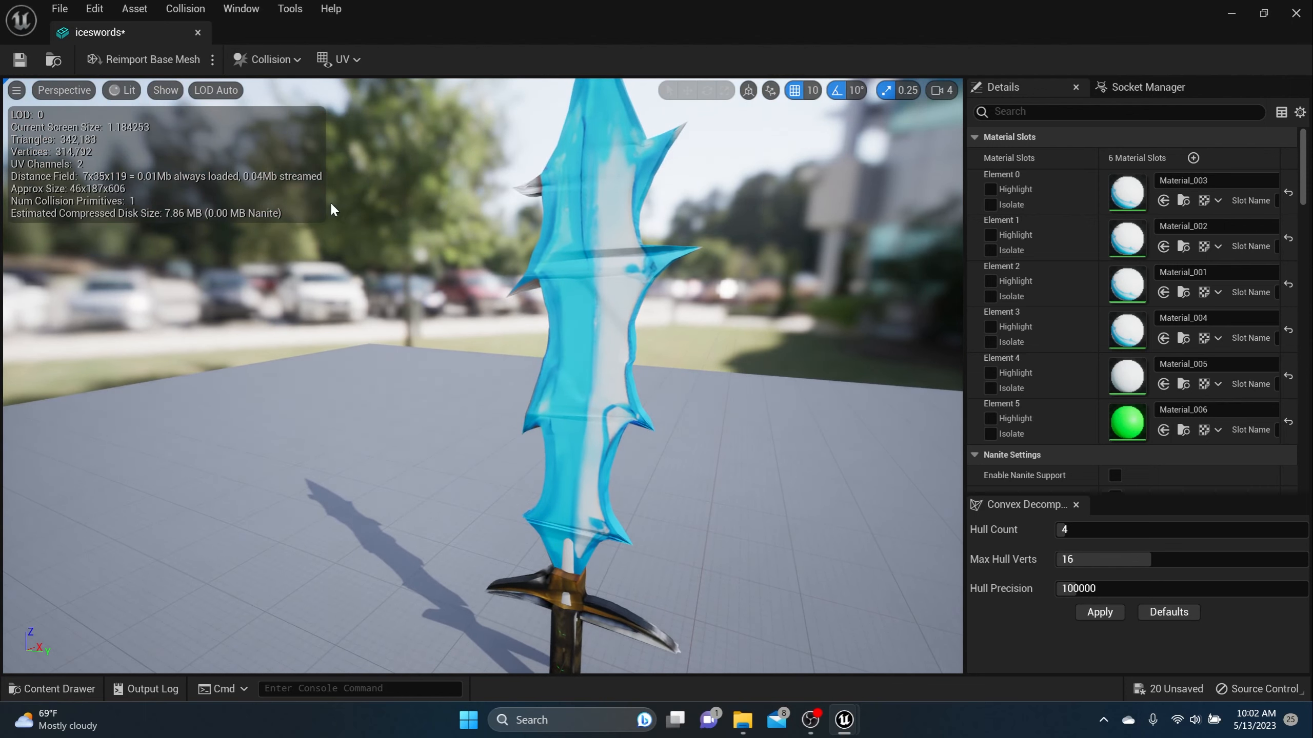
left_click(27, 63)
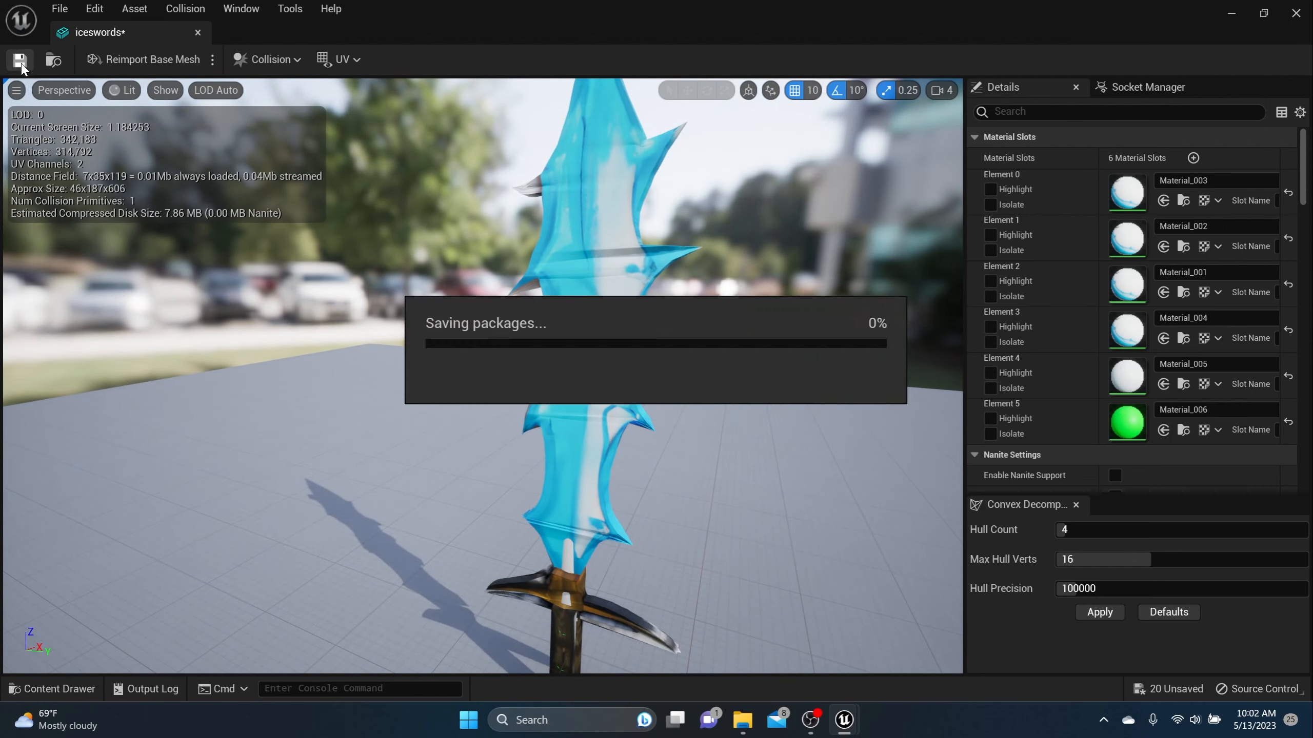
left_click(197, 33)
right_click_drag(409, 174, 142, 491)
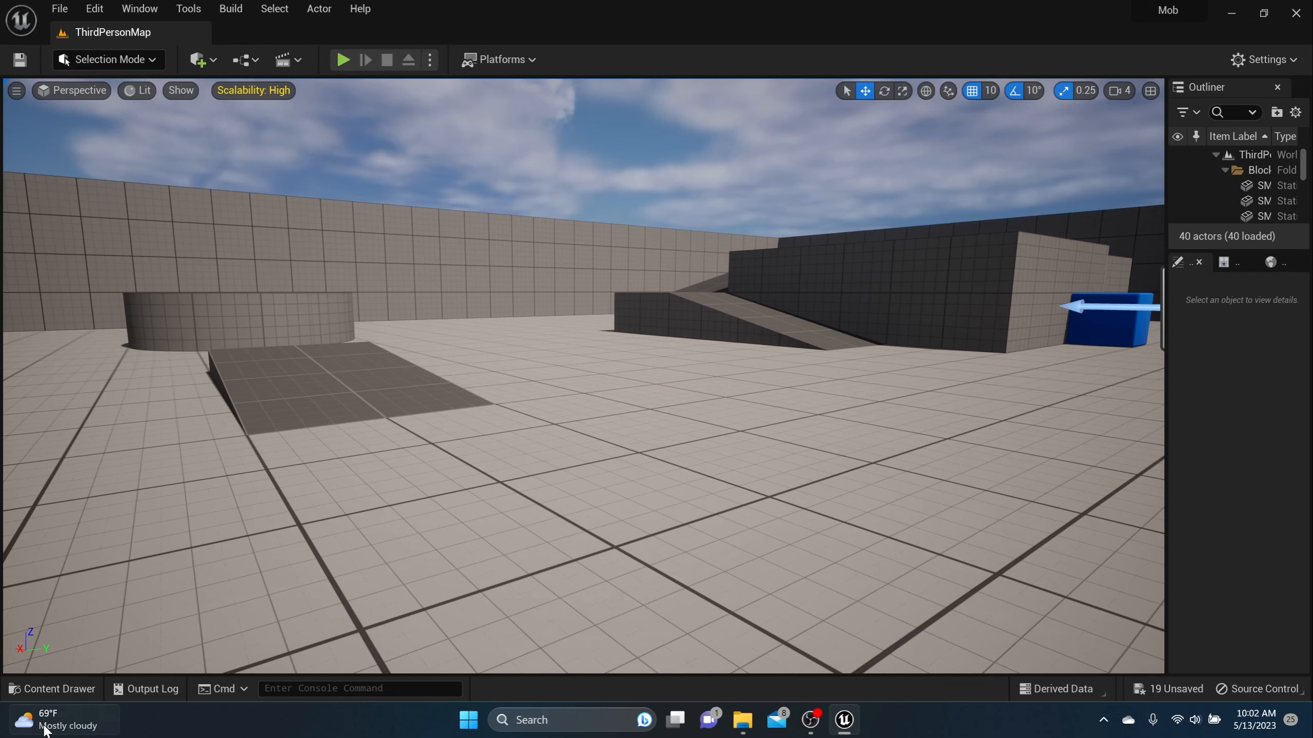
Open the BP_ThirdPersonCharacter blueprint from the ThirdPerson Blueprints folder.
left_click(52, 688)
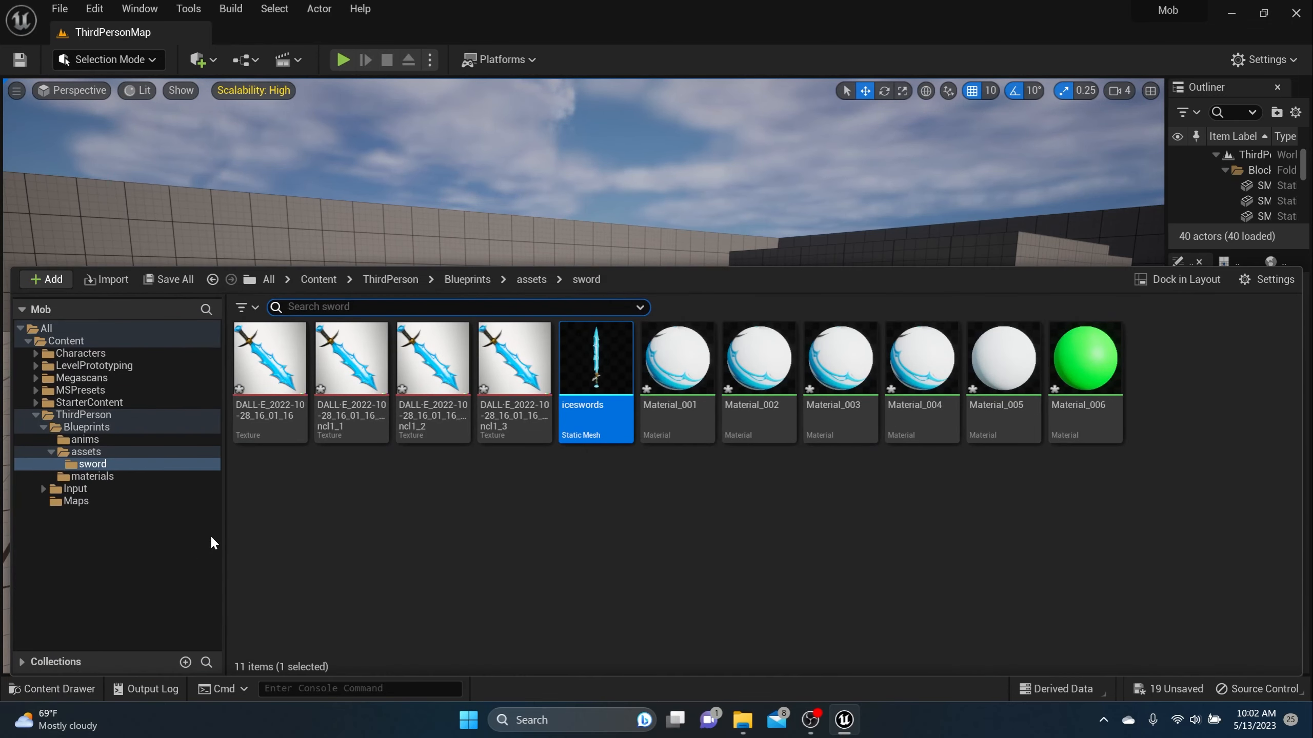
left_click(401, 280)
double_click(269, 357)
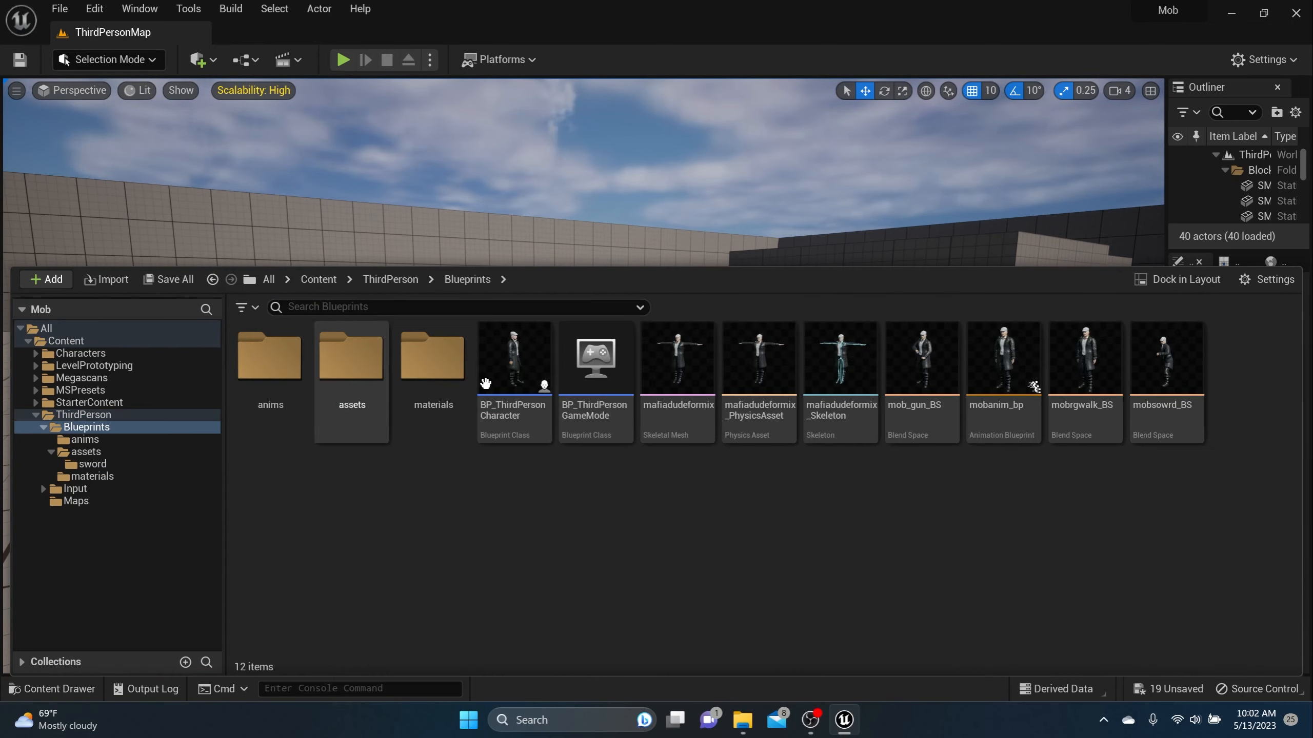
left_click(517, 366)
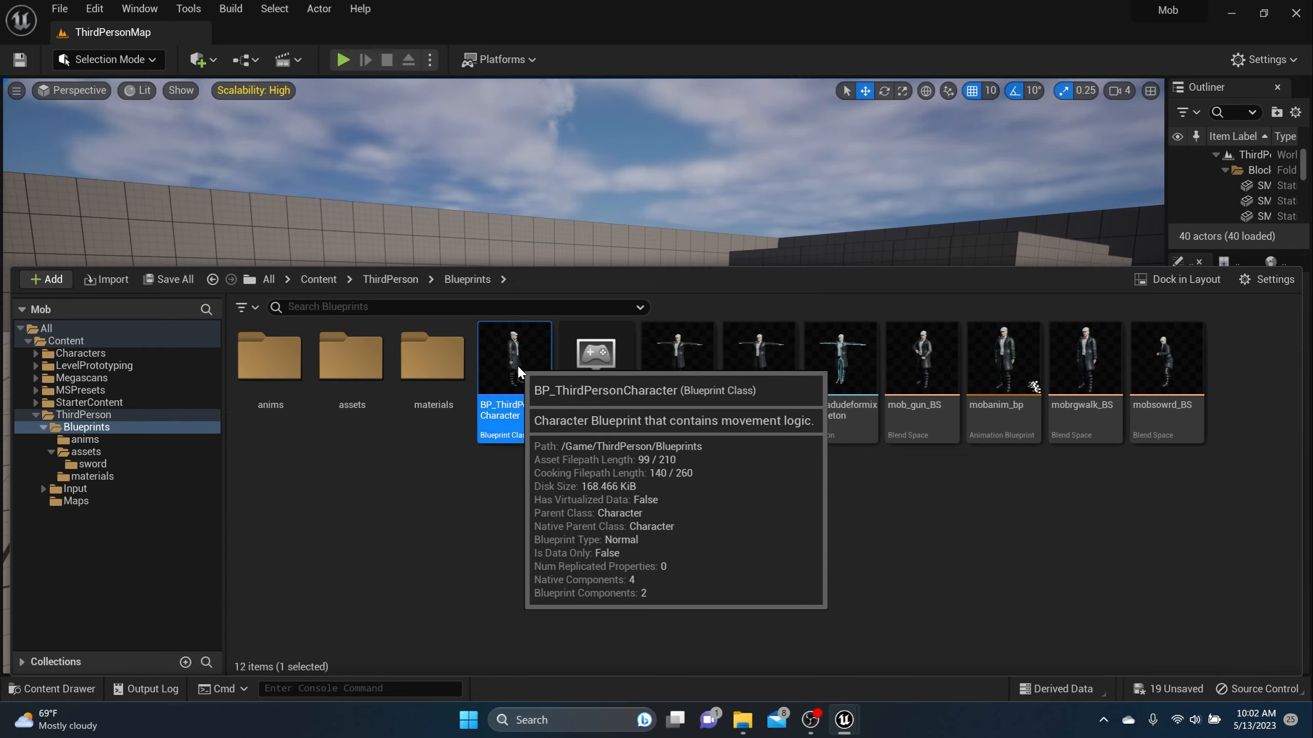
double_click(517, 365)
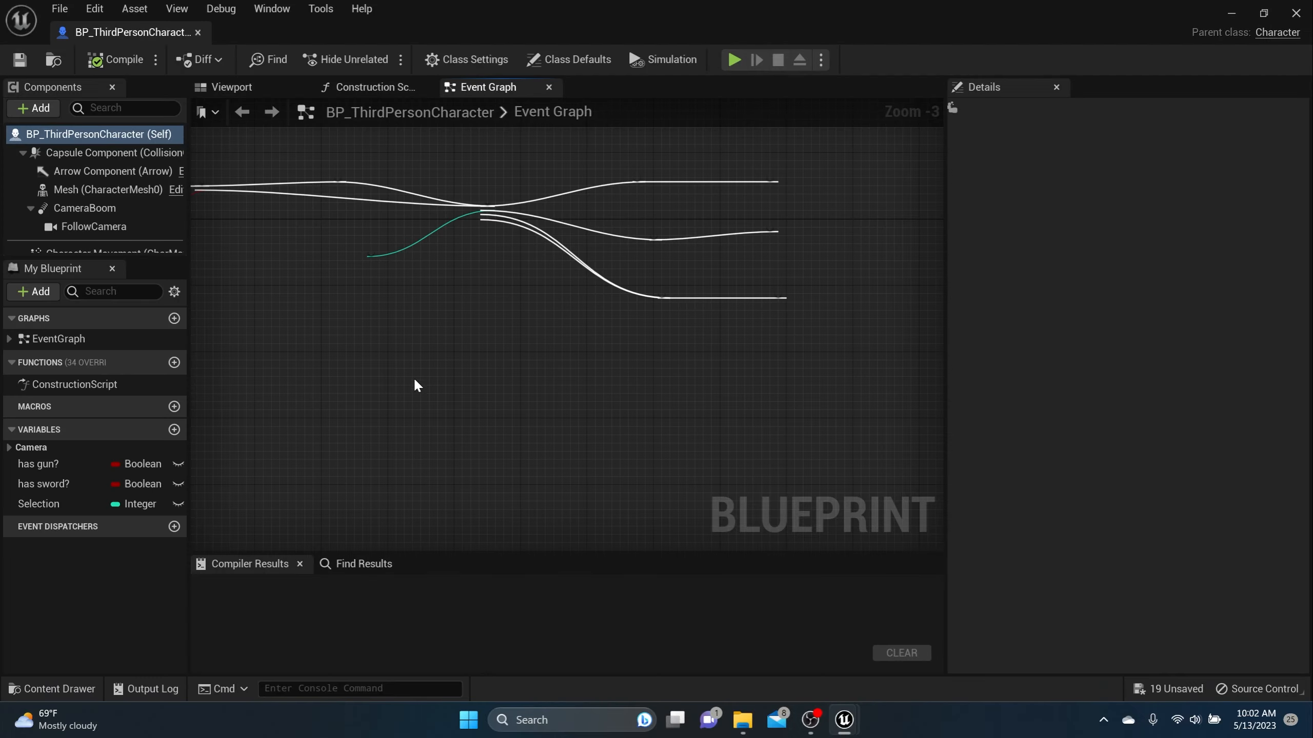
Open the mafiadudeformix skeletal mesh used by the character's Mesh component and bring up its skeleton.
left_click(106, 190)
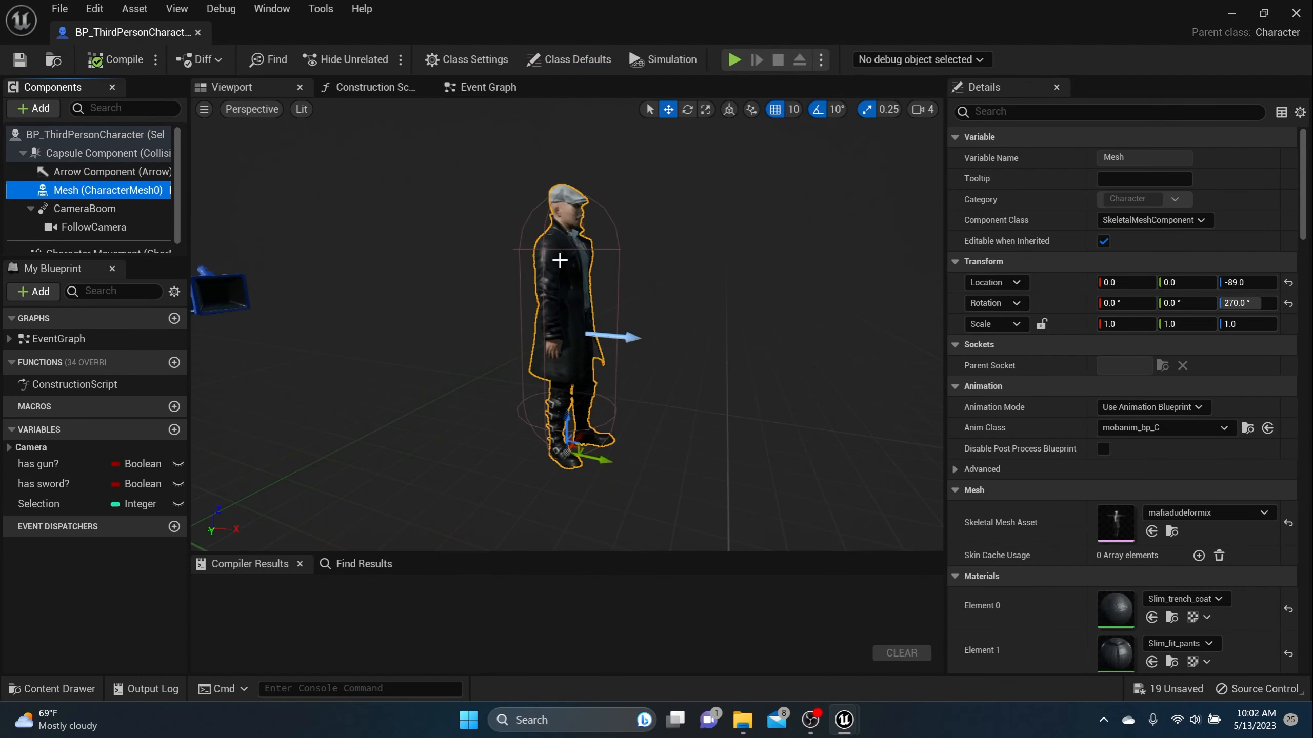
double_click(1125, 528)
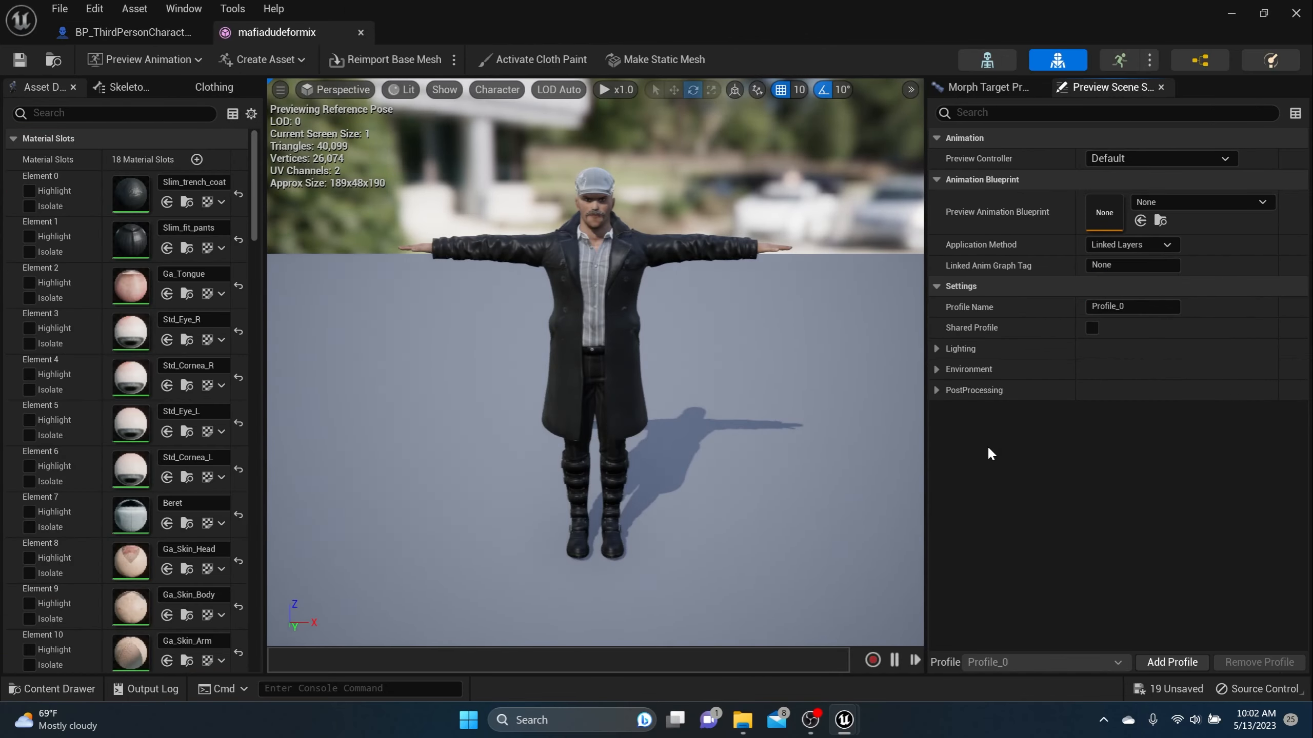
left_click(987, 60)
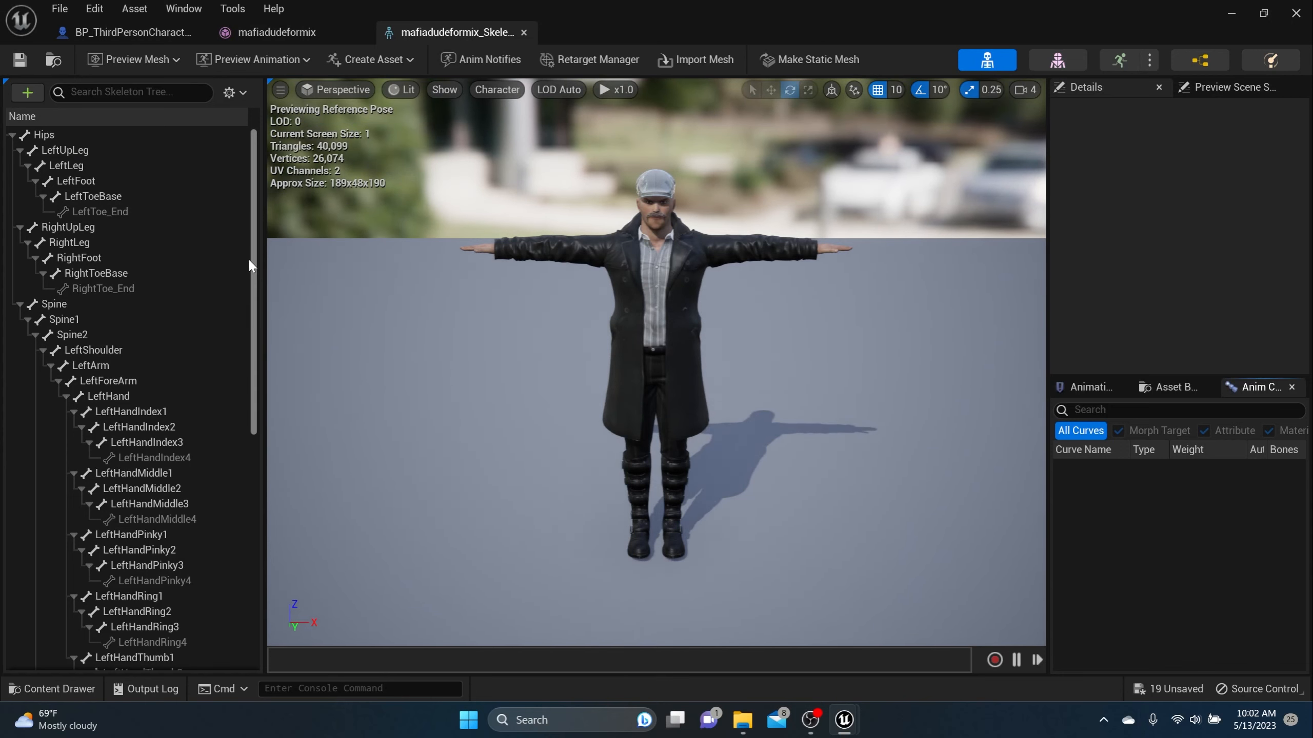
Add a socket to the RightHand bone in the skeleton tree and save the asset.
scroll(176, 310, "down", 4)
scroll(176, 311, "down", 2)
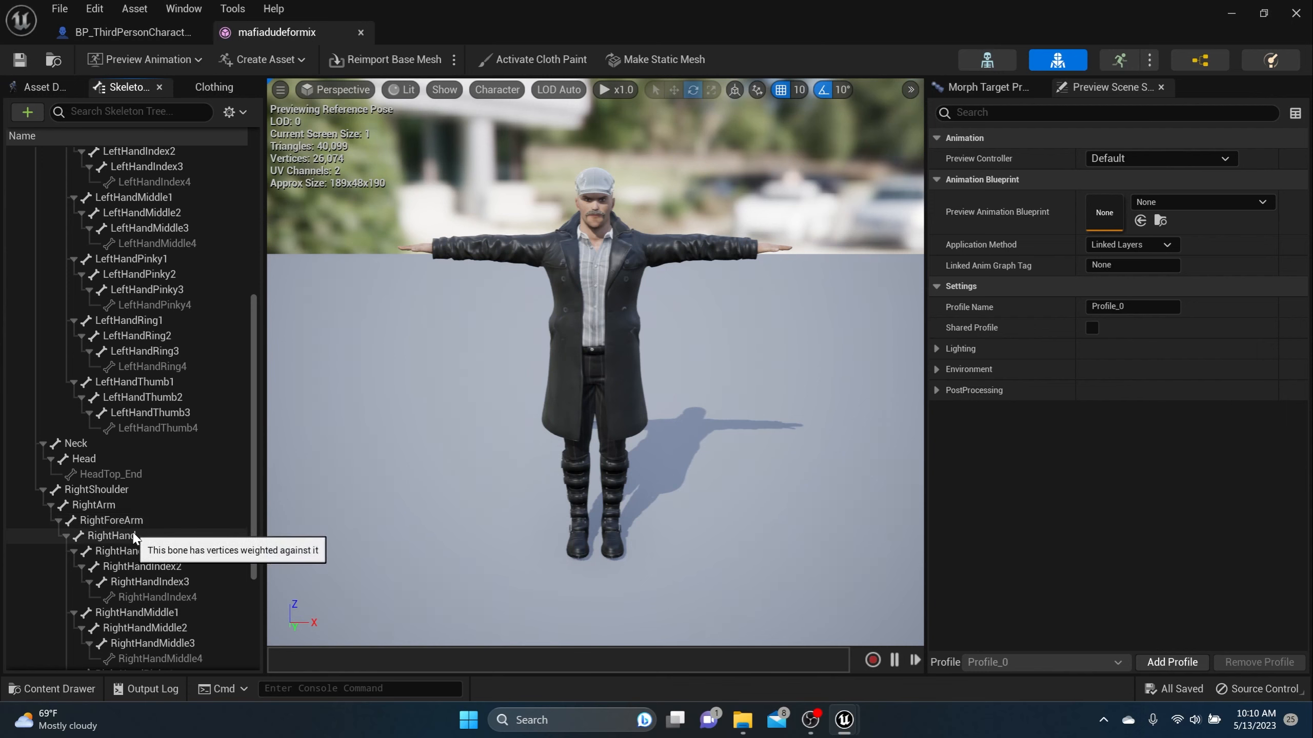
right_click(134, 537)
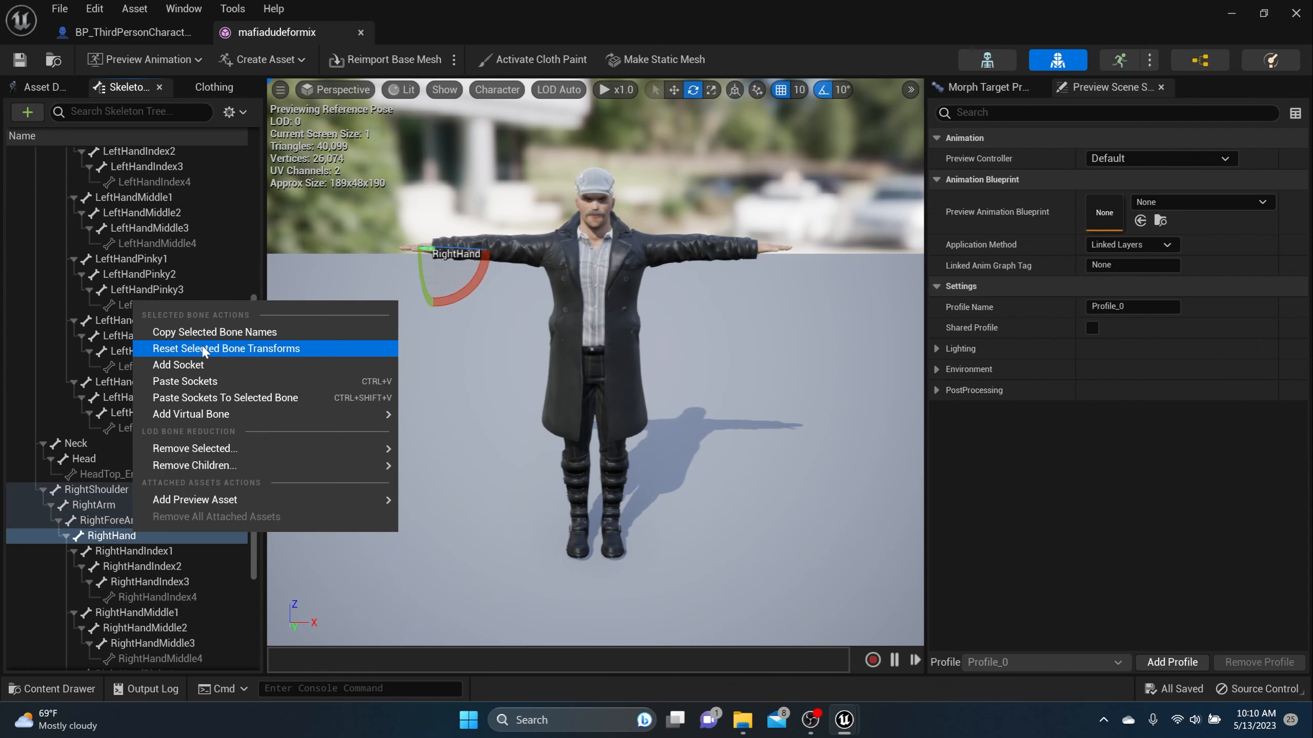
left_click(195, 365)
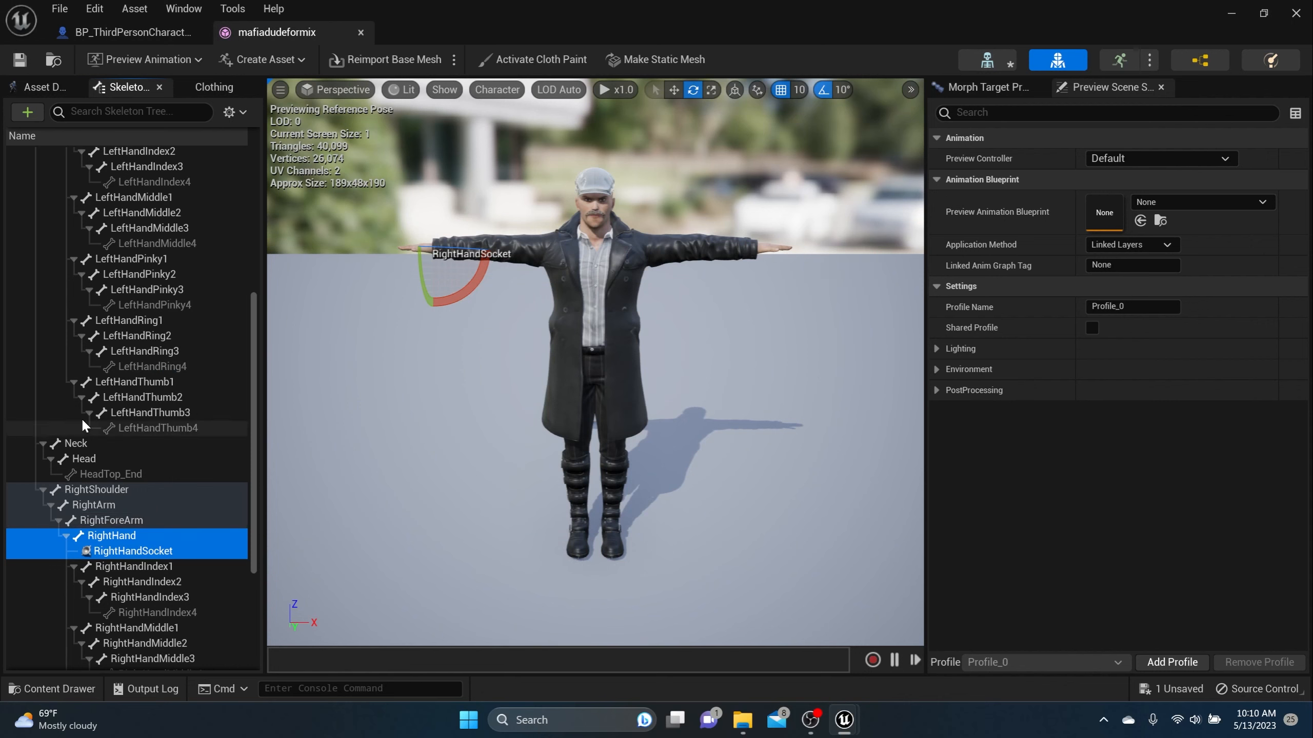
left_click(18, 59)
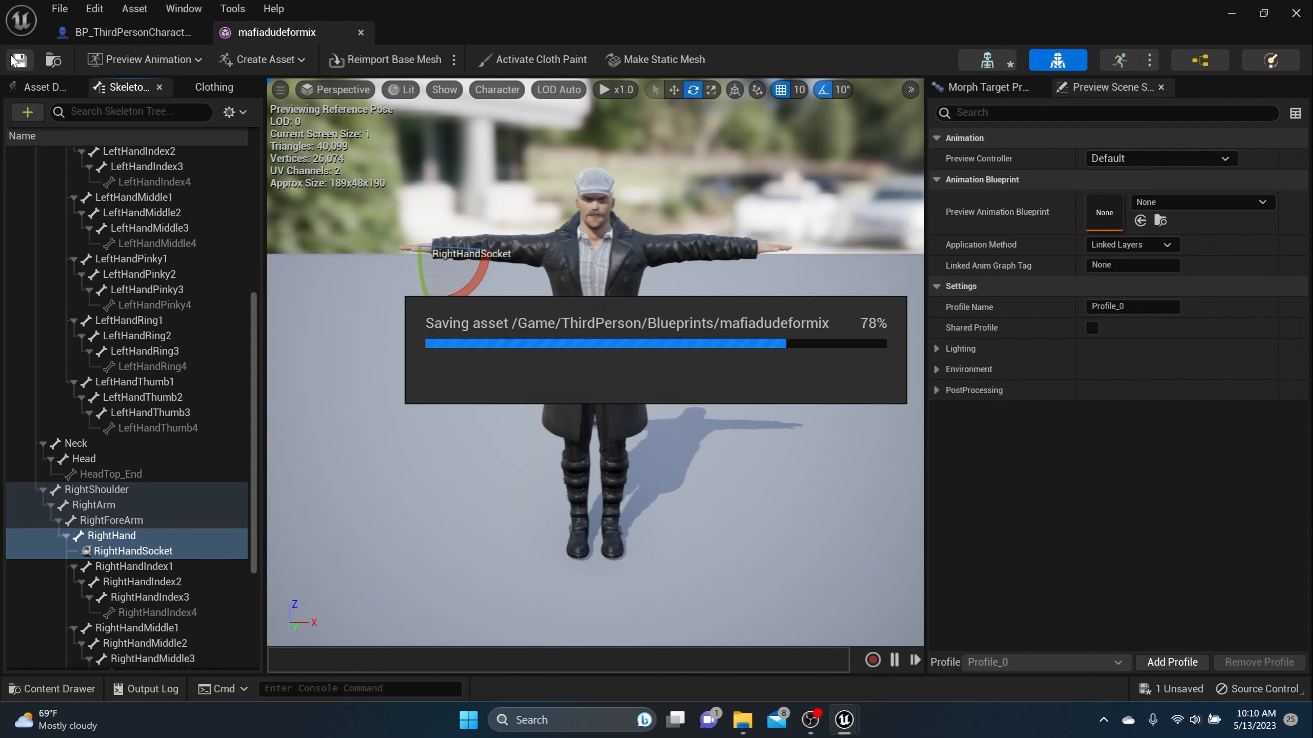
Add a static mesh component named sword under the character's Mesh component in the BP_ThirdPersonCharacter blueprint.
left_click(110, 38)
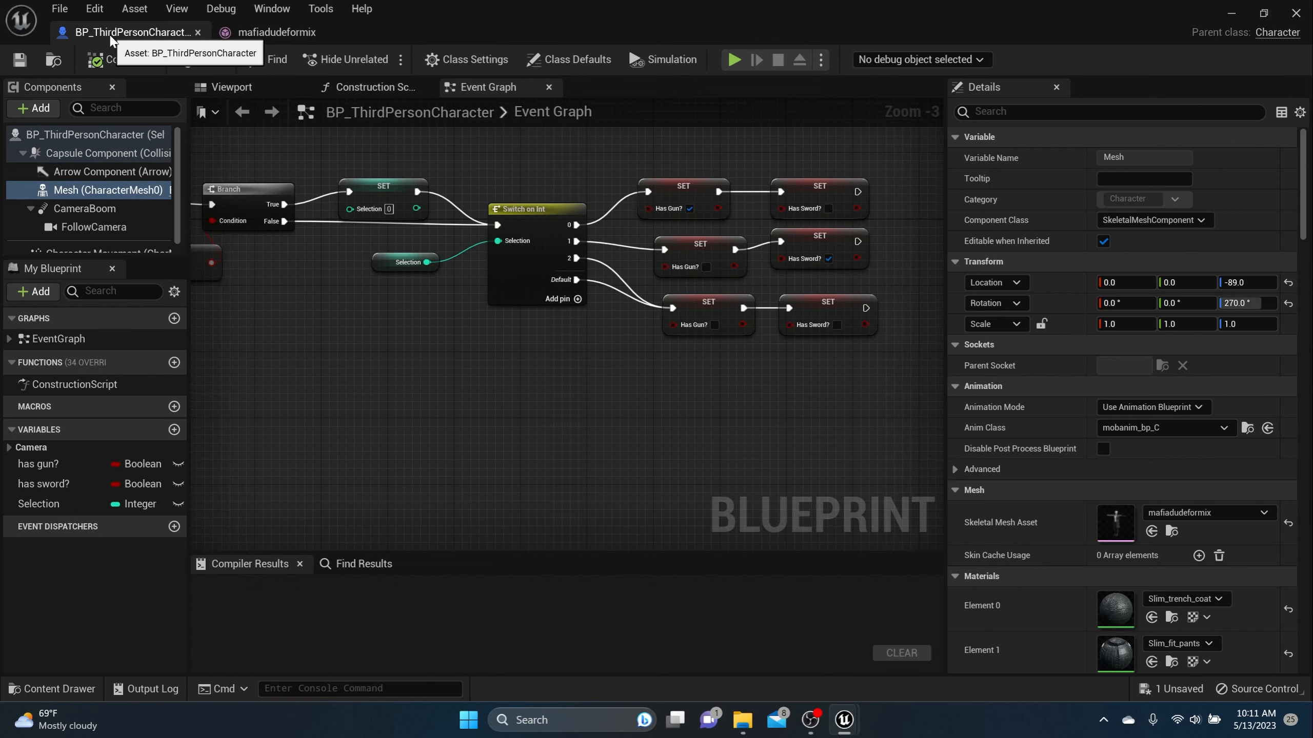
left_click(263, 92)
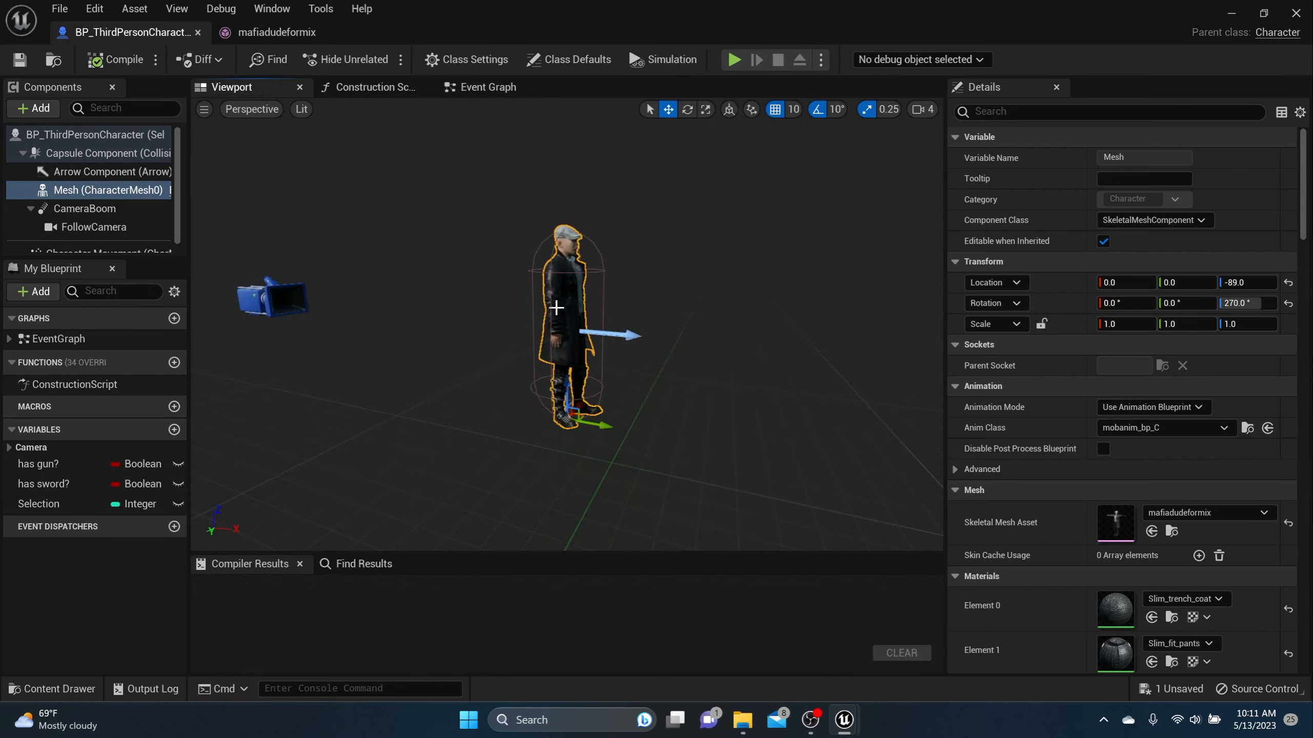
scroll(556, 309, "up", 5)
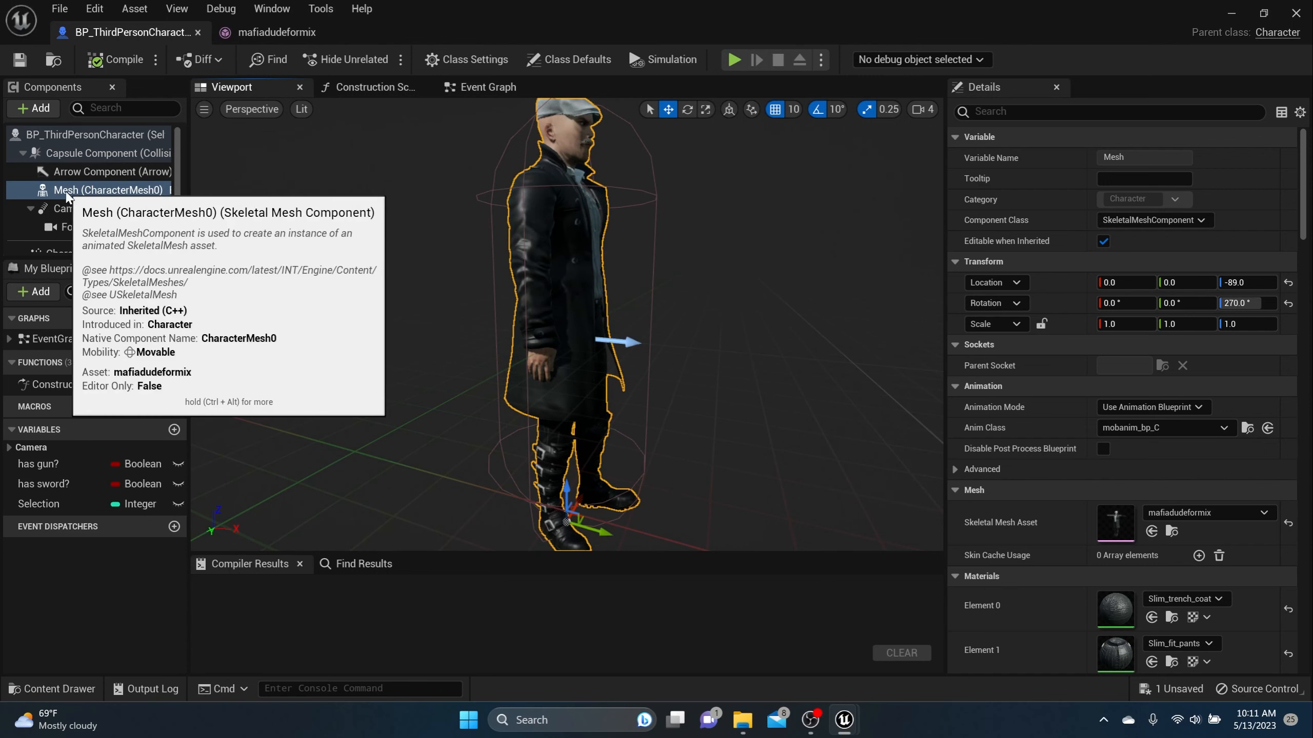
left_click(34, 108)
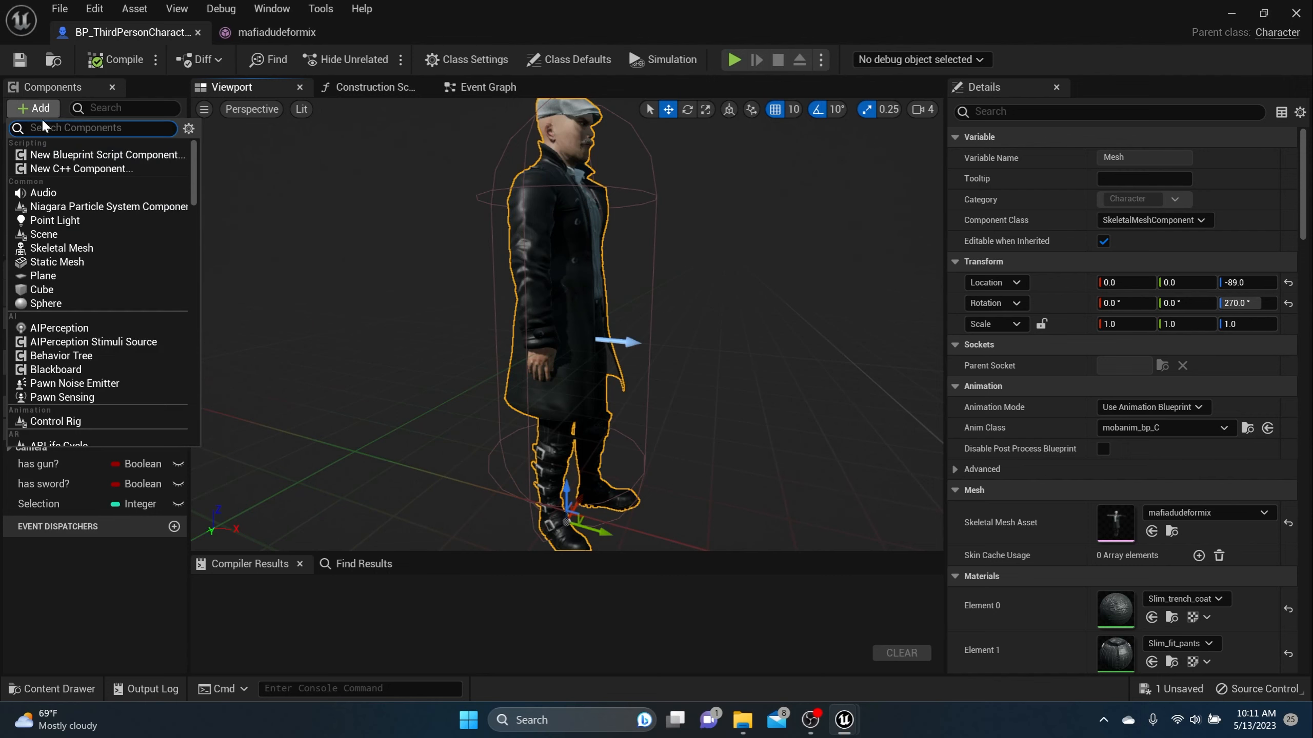
left_click(78, 262)
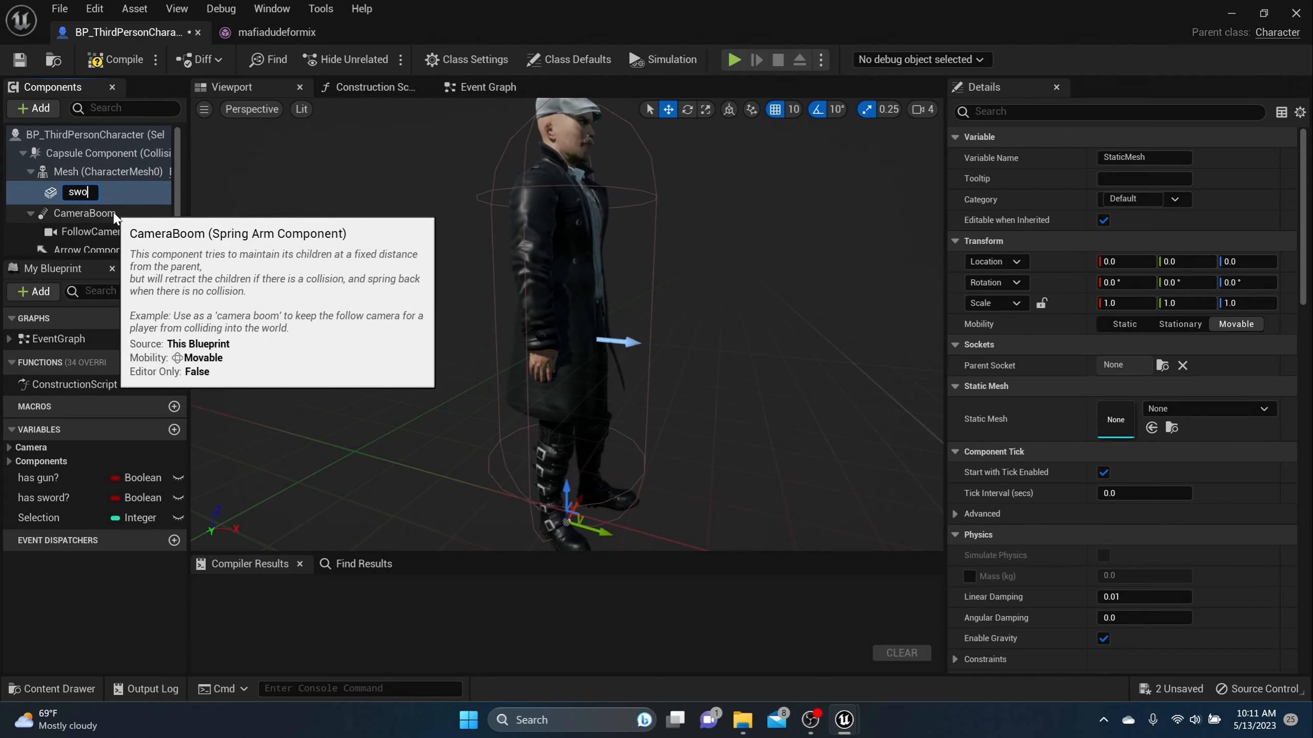
key("Return")
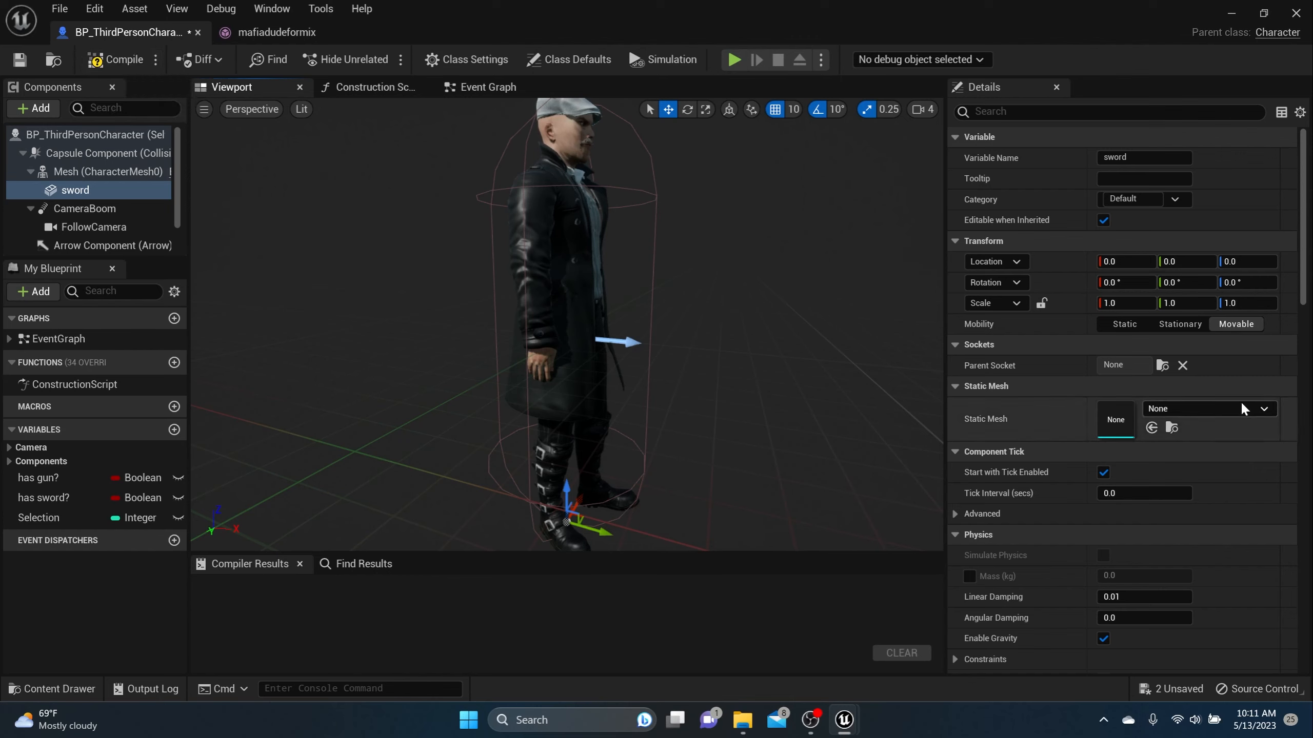
Assign the iceswords static mesh from the assets/sword folder to the sword component.
left_click(83, 686)
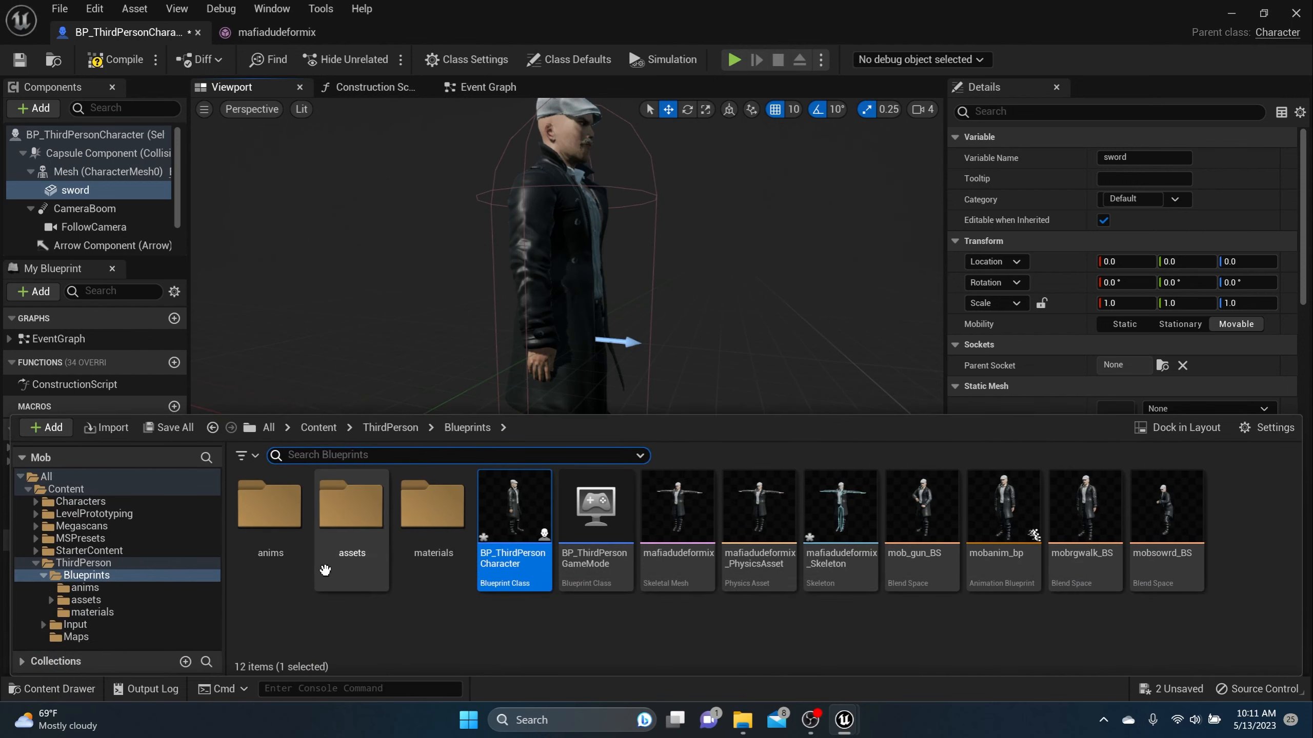
double_click(387, 544)
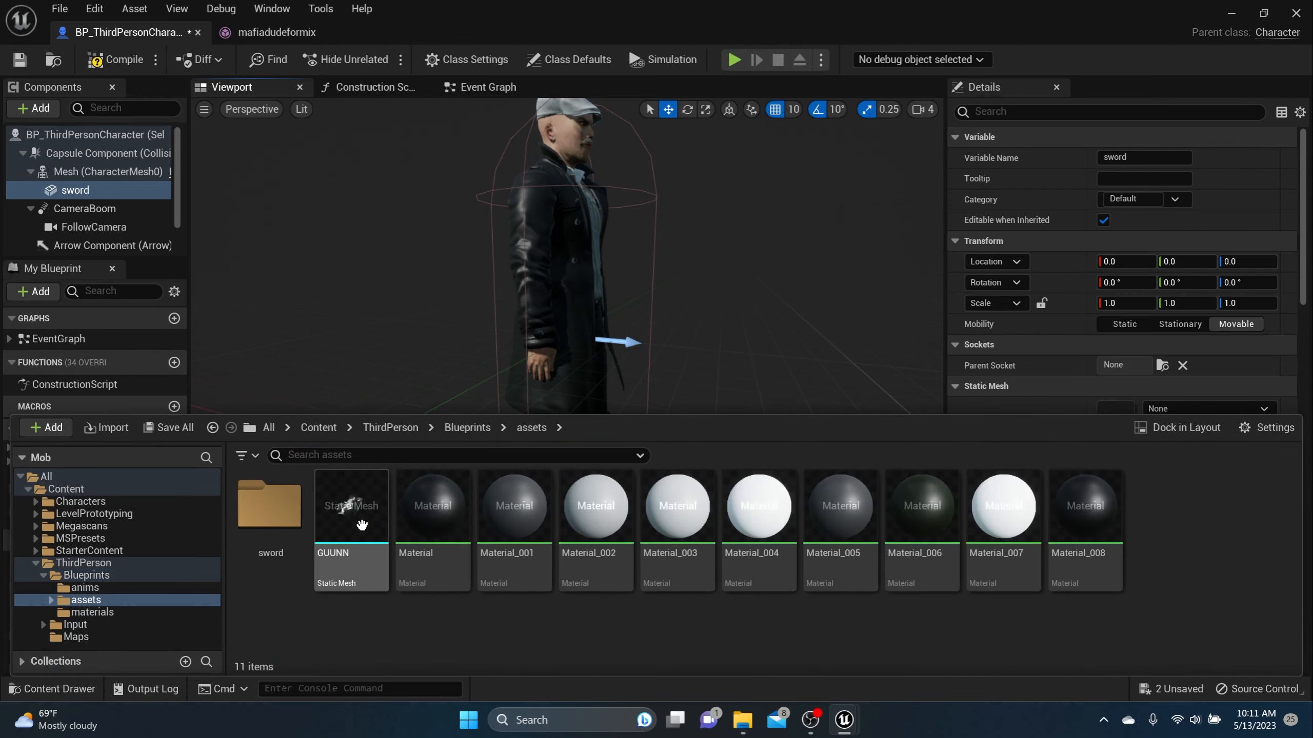
double_click(285, 518)
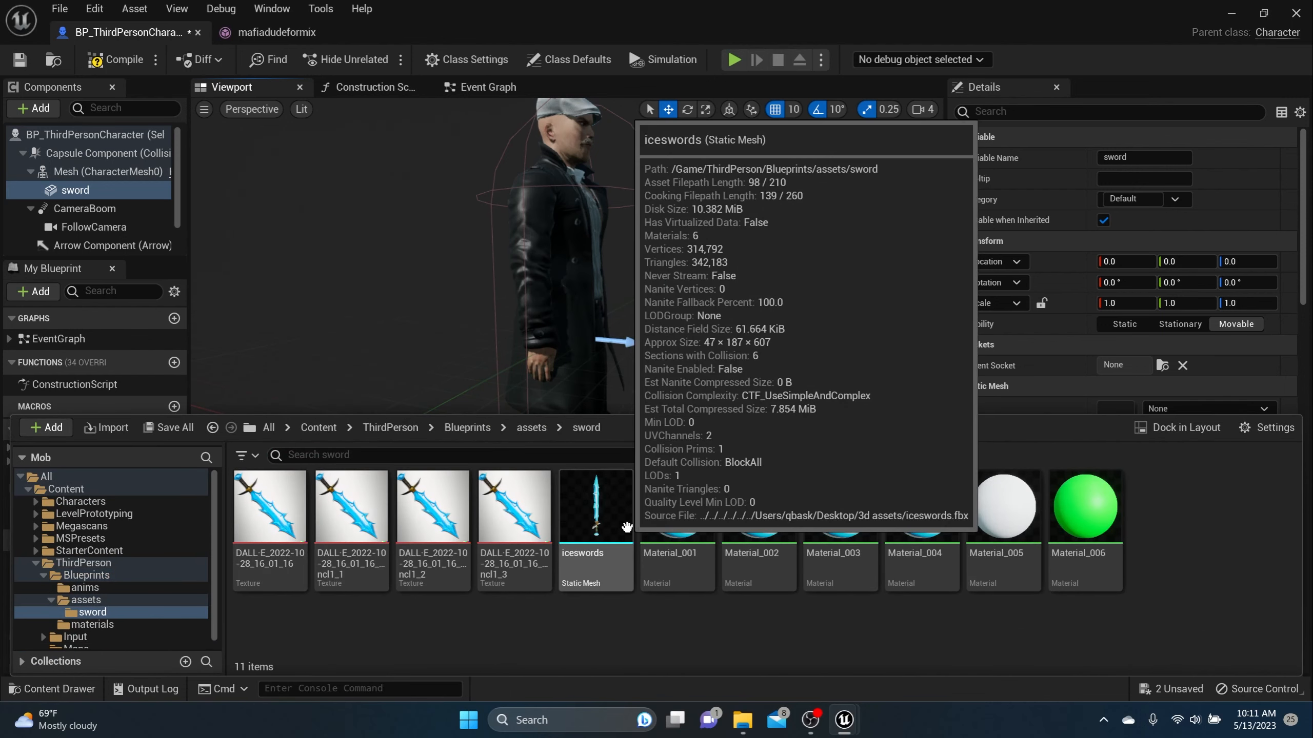
left_click(595, 517)
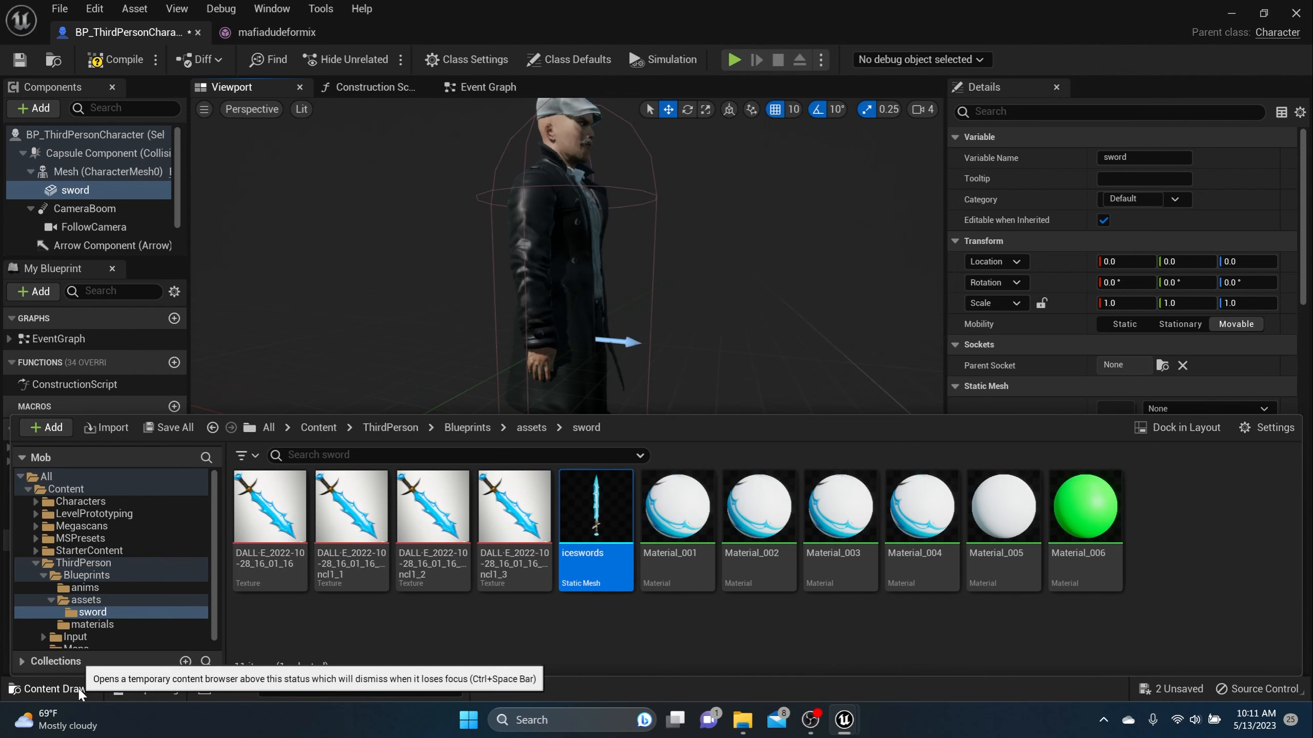
left_click(54, 689)
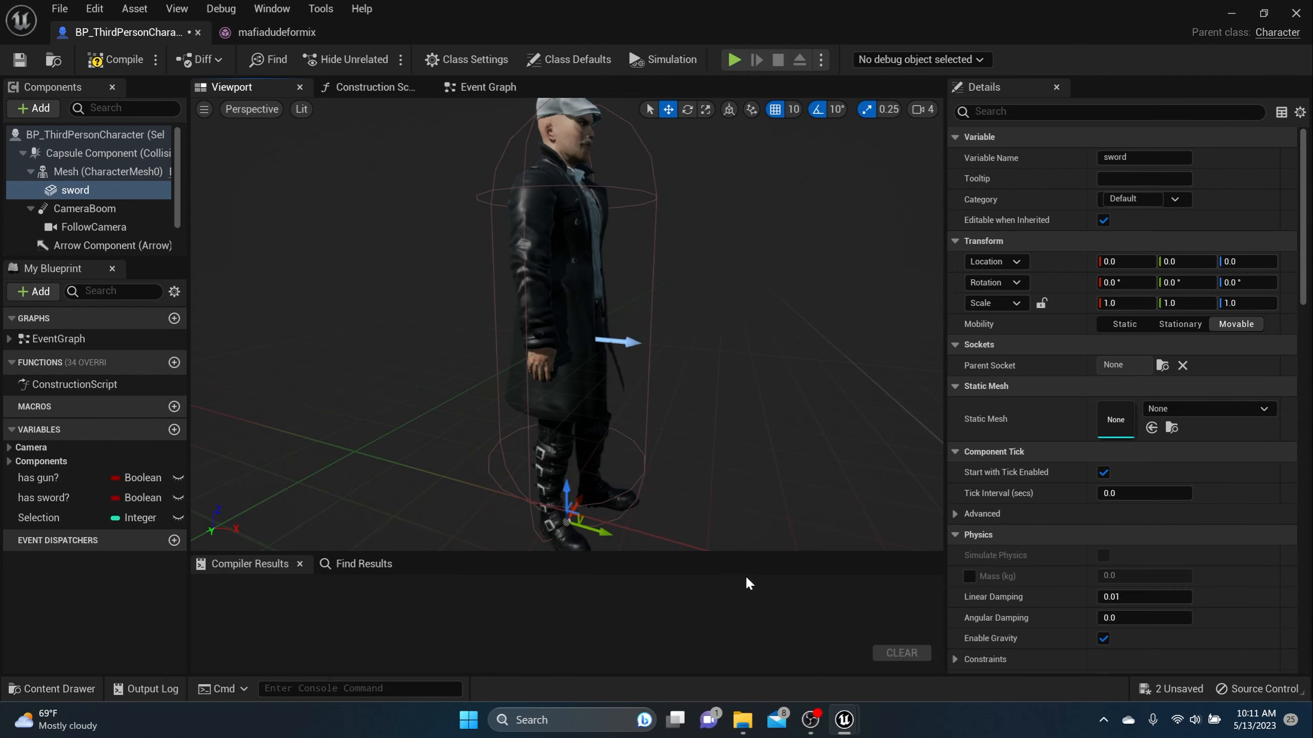
left_click(1151, 427)
Set the sword component's parent socket to RightHandSocket.
scroll(649, 393, "down", 4)
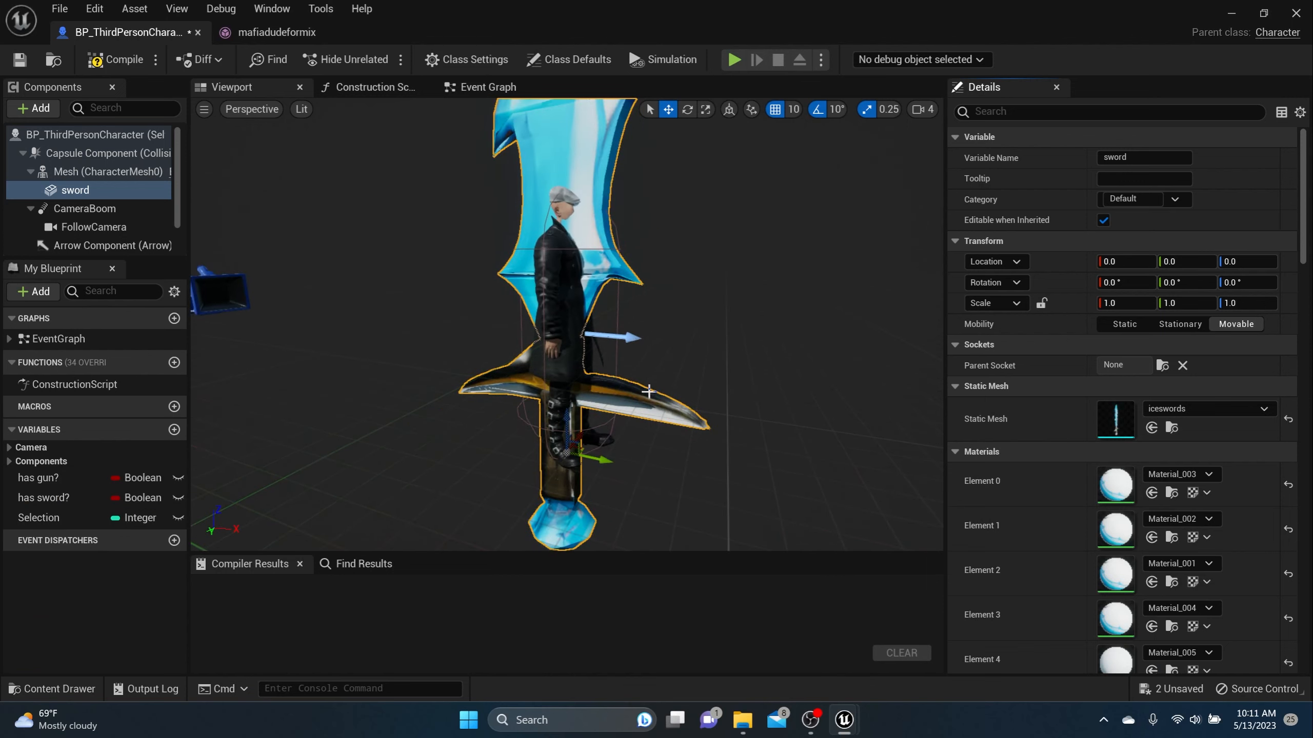
scroll(648, 391, "up", 6)
scroll(649, 392, "down", 7)
scroll(649, 392, "up", 2)
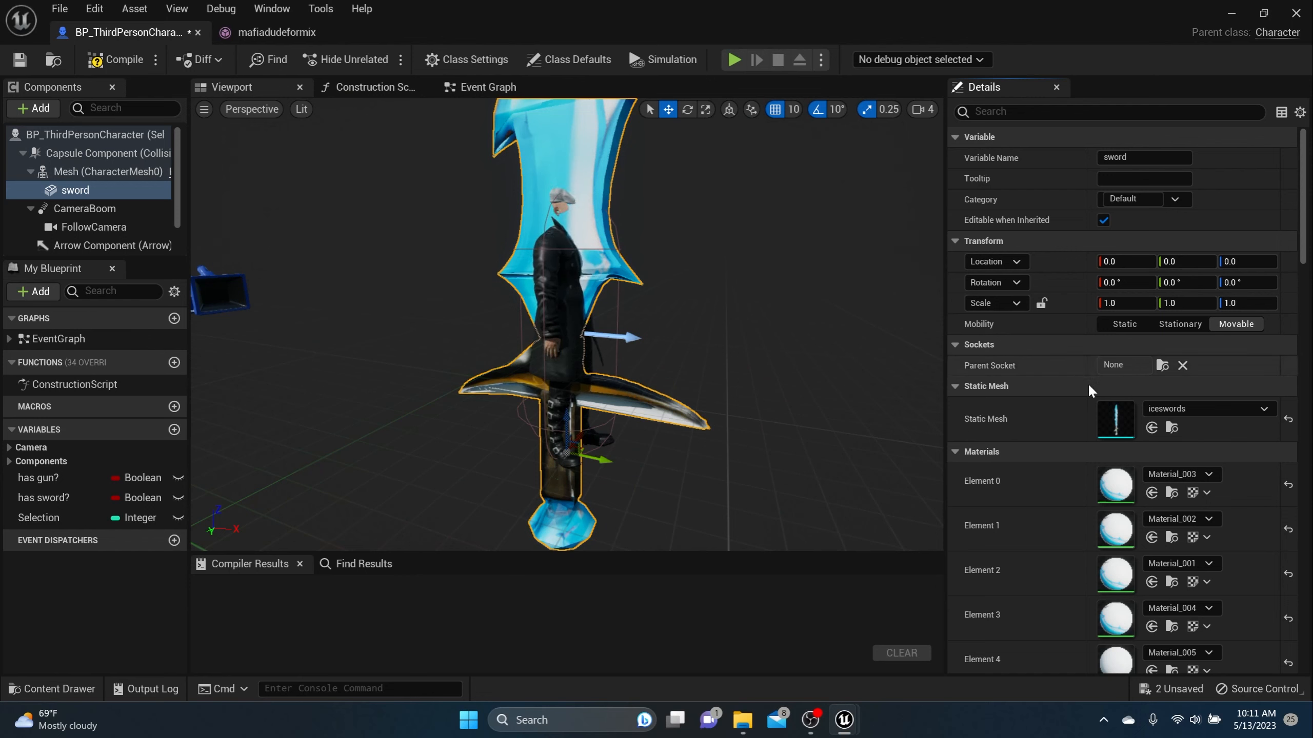
left_click(1161, 365)
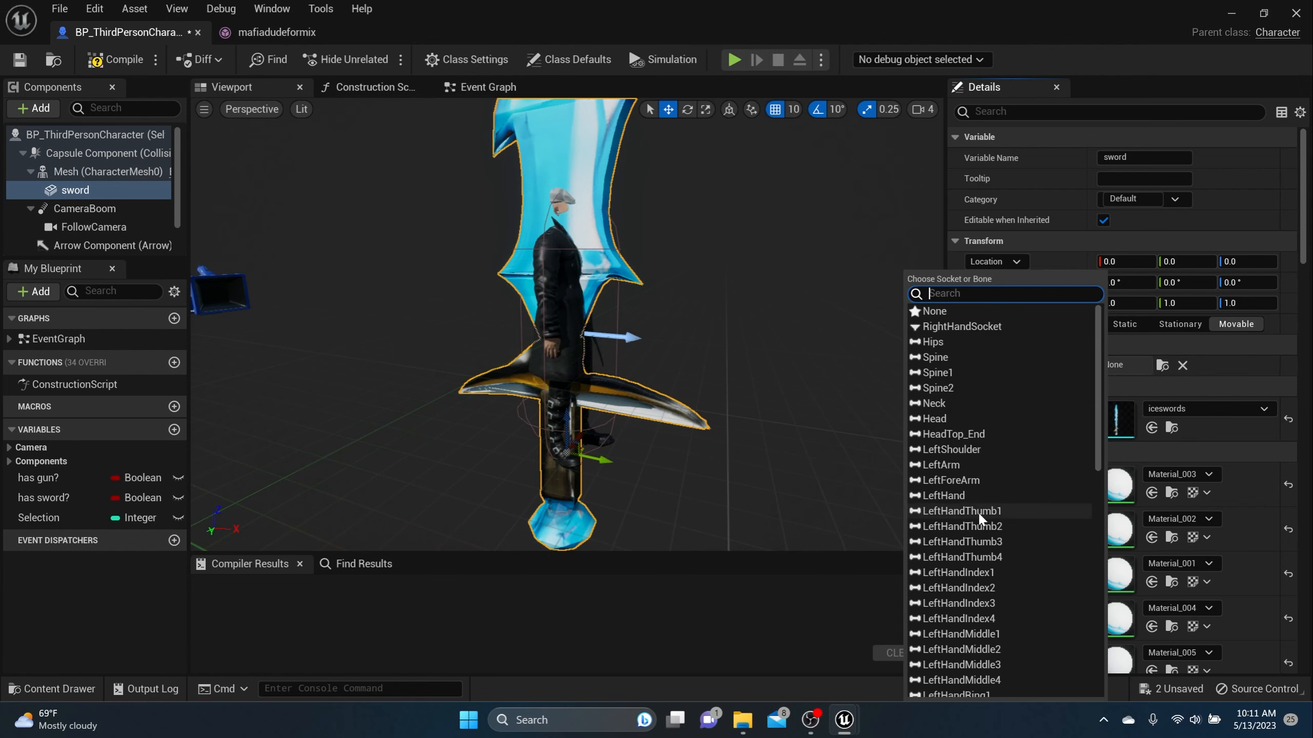
scroll(979, 516, "down", 5)
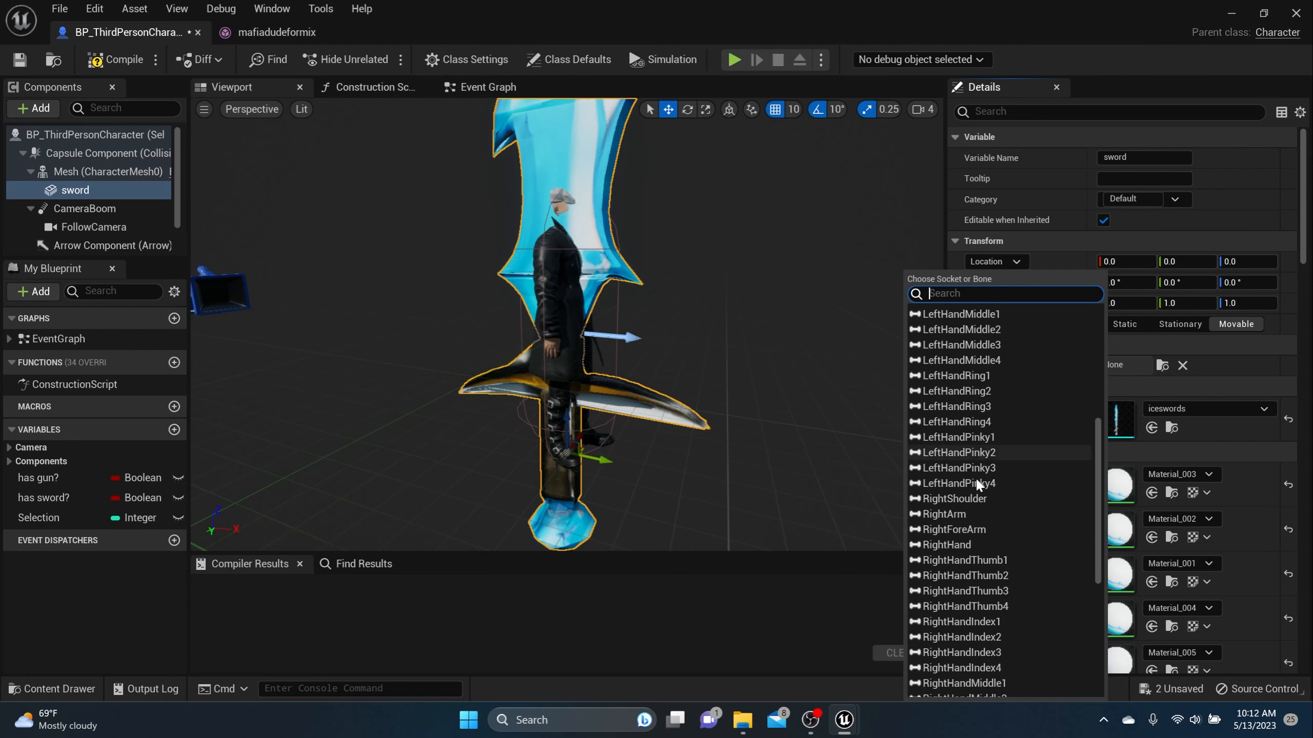
scroll(975, 478, "down", 1)
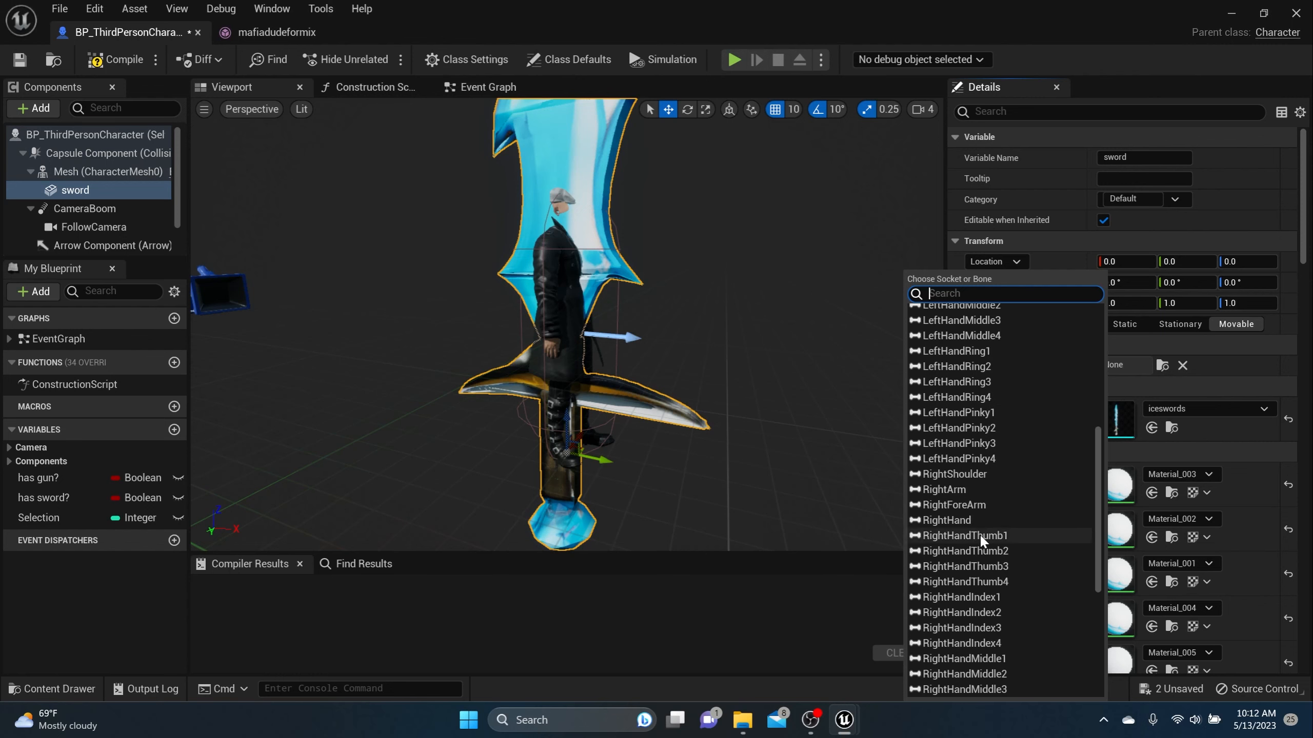
scroll(965, 576, "up", 7)
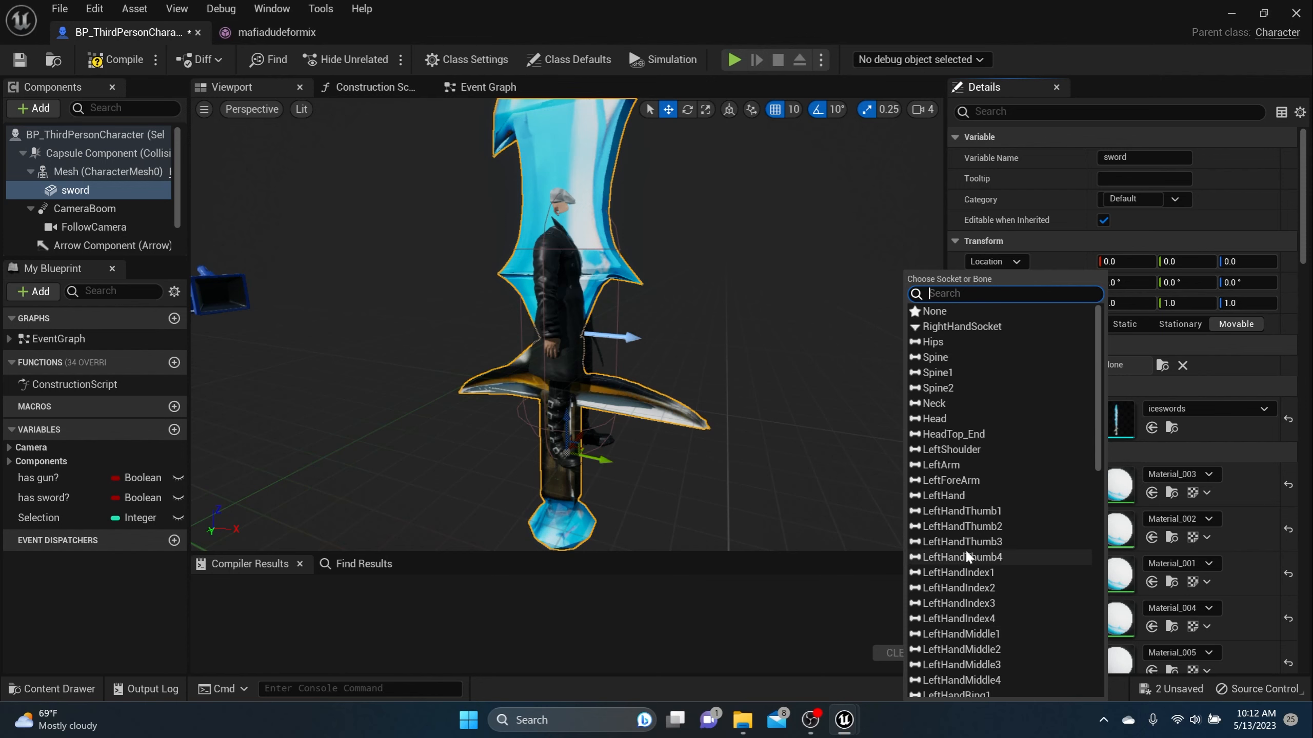
left_click(948, 326)
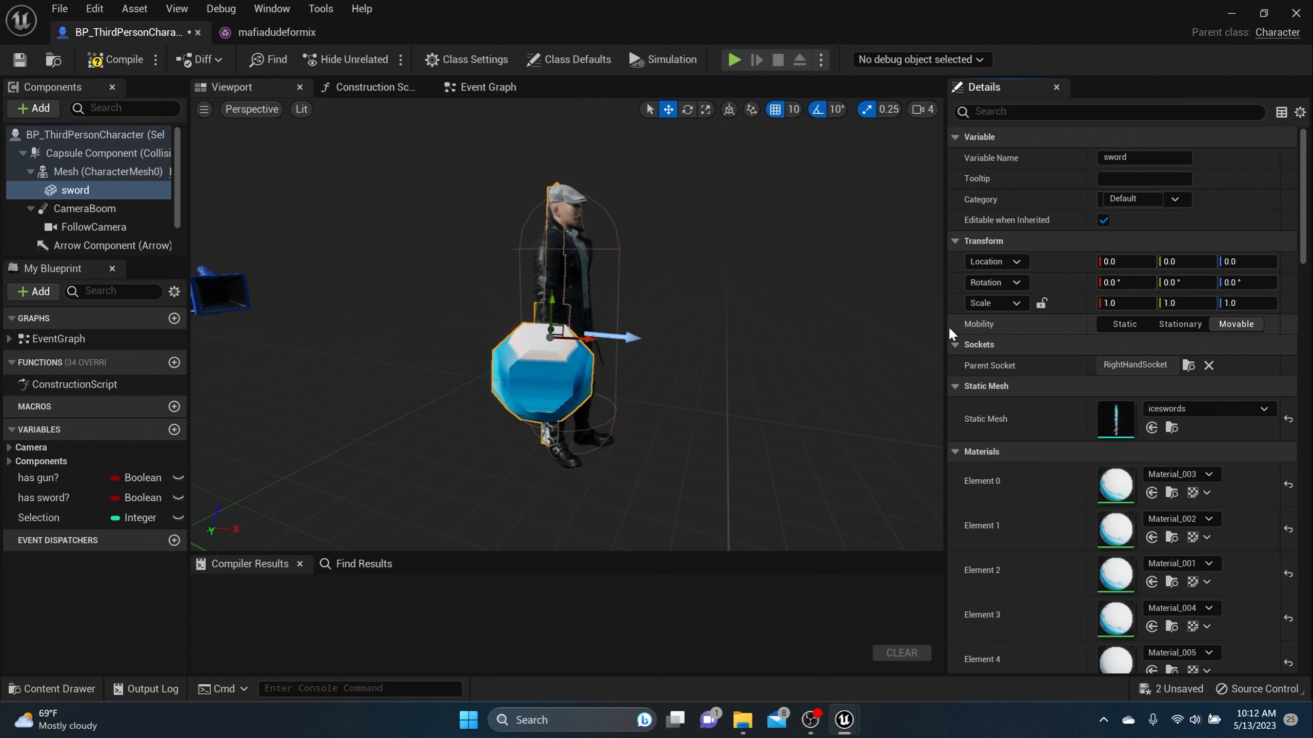
Scale the sword down uniformly to about 0.148, turning off scale snapping for the fine adjustment.
scroll(581, 384, "up", 5)
scroll(581, 384, "down", 3)
middle_click_drag(581, 385, 555, 337)
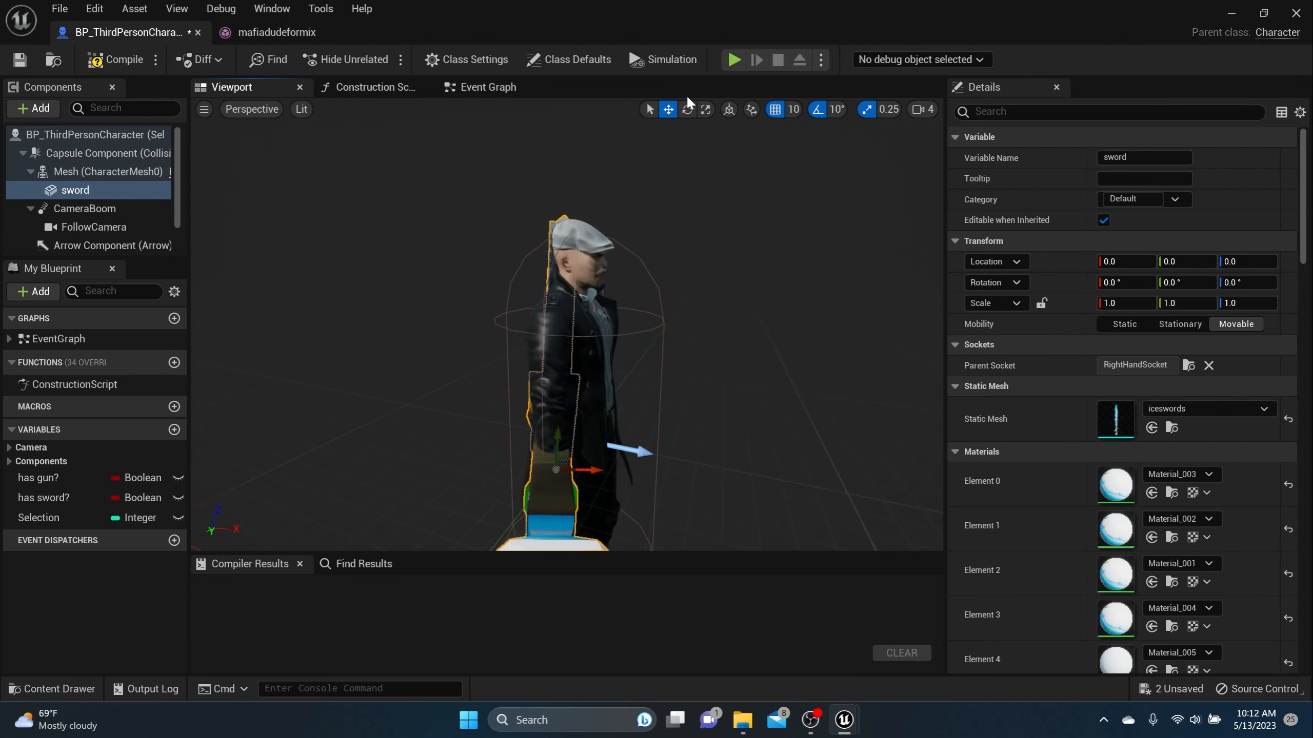
left_click(706, 109)
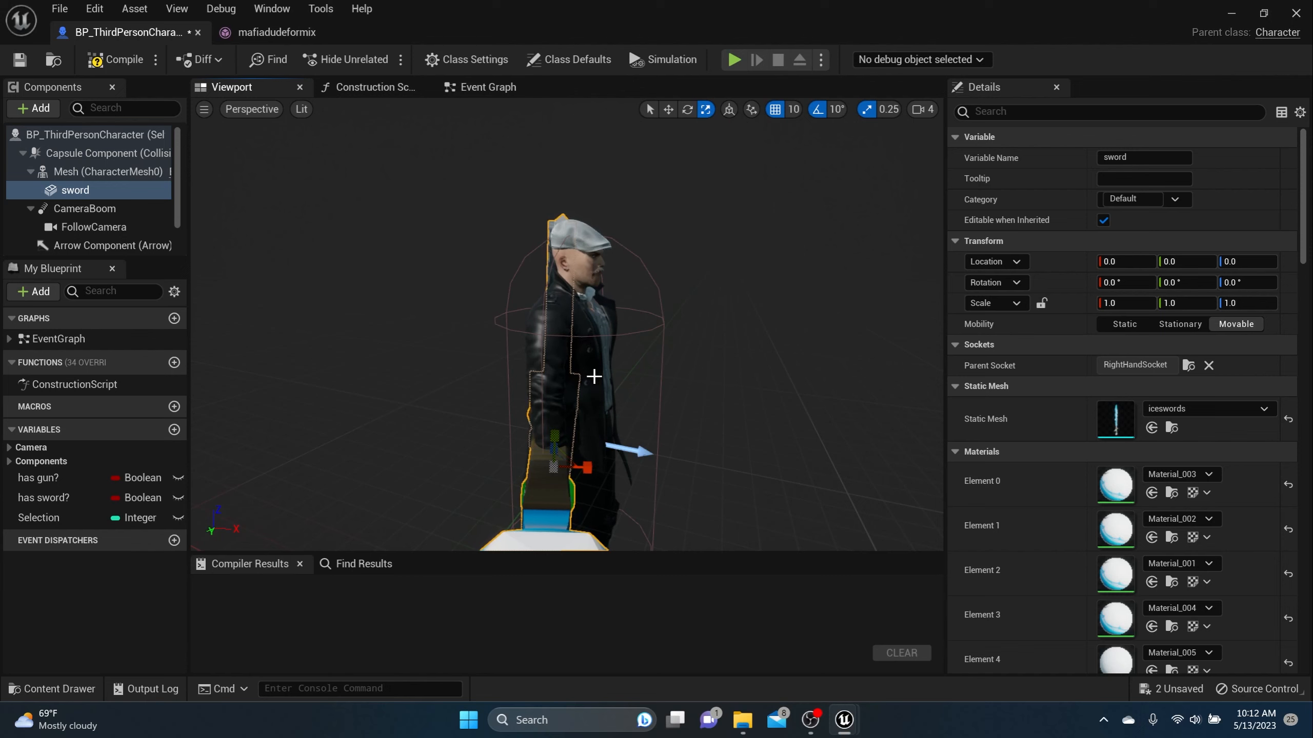
middle_click_drag(626, 393, 552, 460)
scroll(626, 393, "up", 5)
right_click_drag(626, 393, 676, 394)
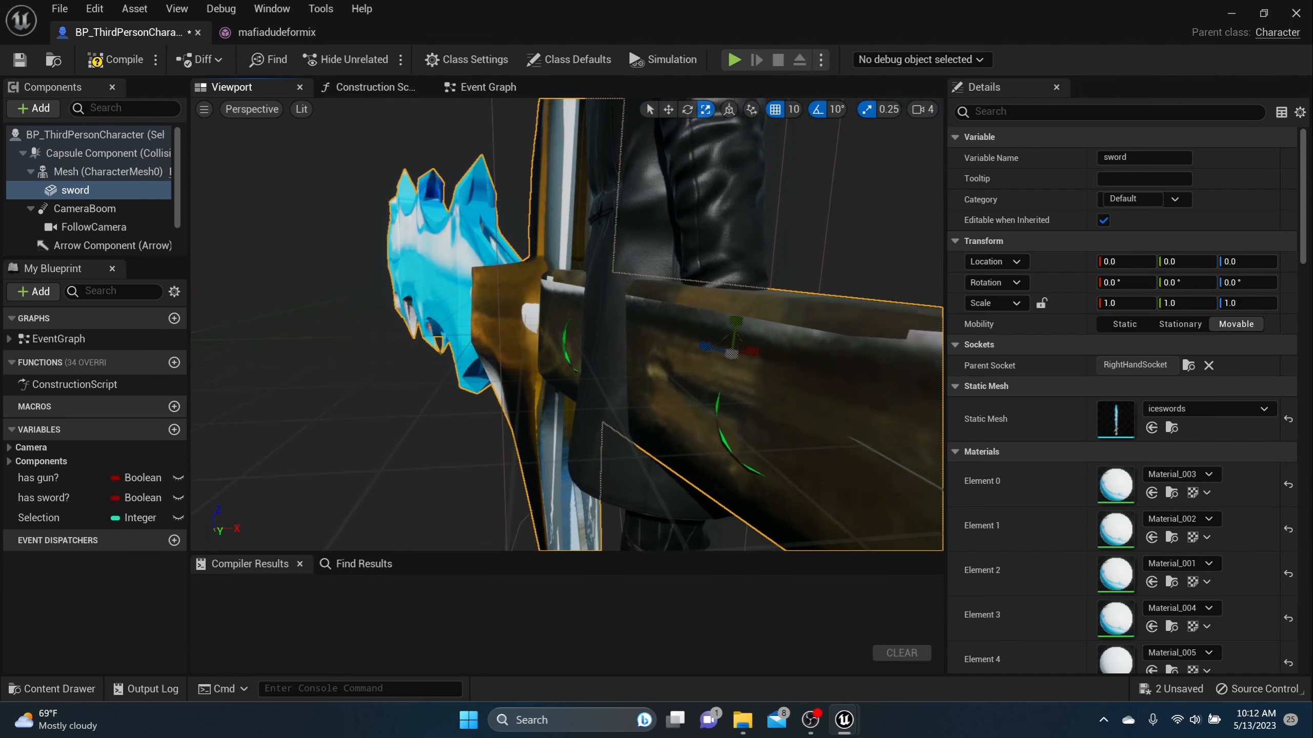
scroll(645, 384, "down", 8)
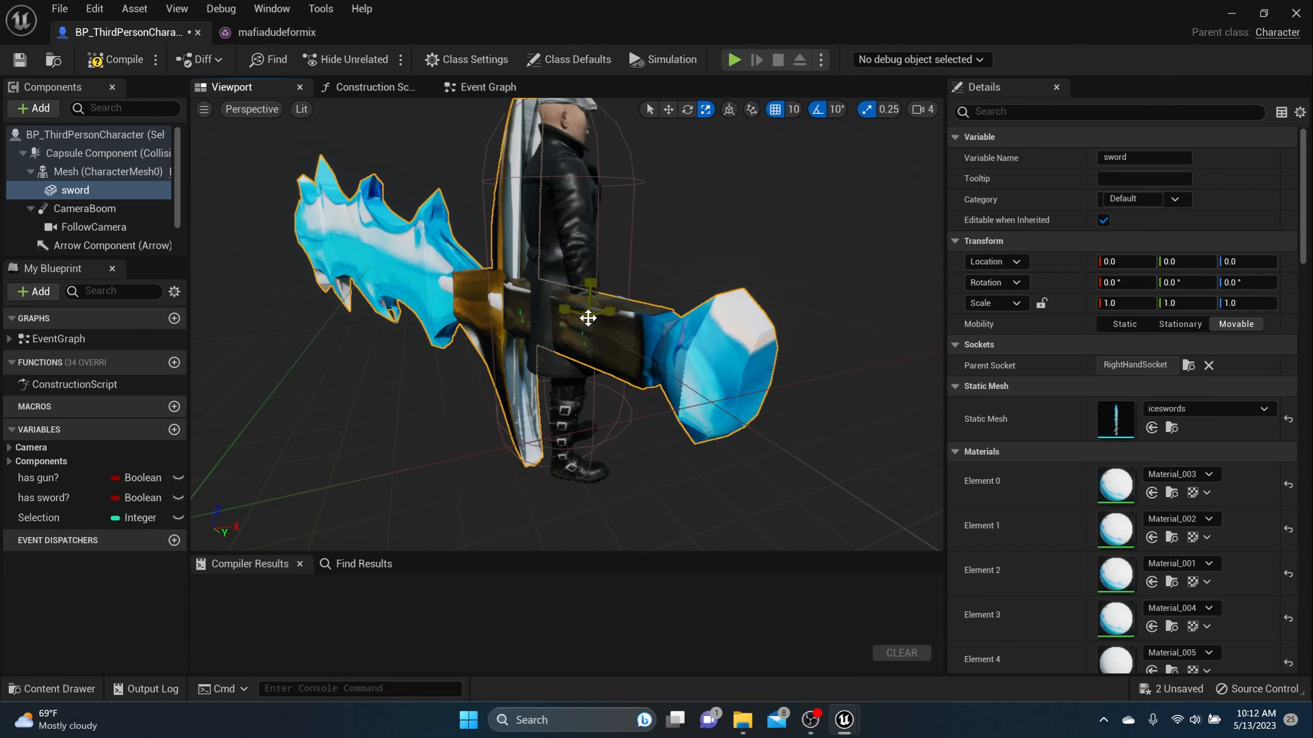
left_click_drag(588, 317, 576, 356)
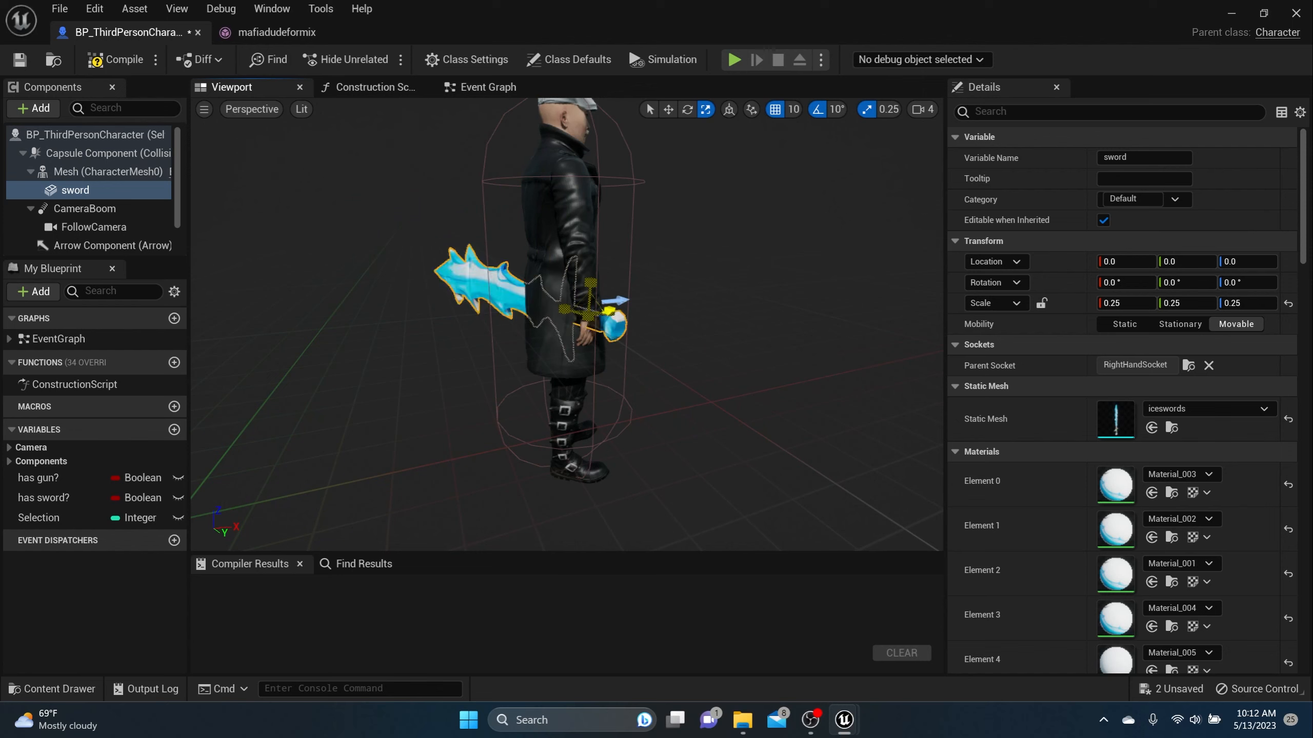
left_click(867, 110)
mouse_move(589, 321)
left_mouse_down()
mouse_move(582, 354)
mouse_move(585, 339)
left_mouse_up()
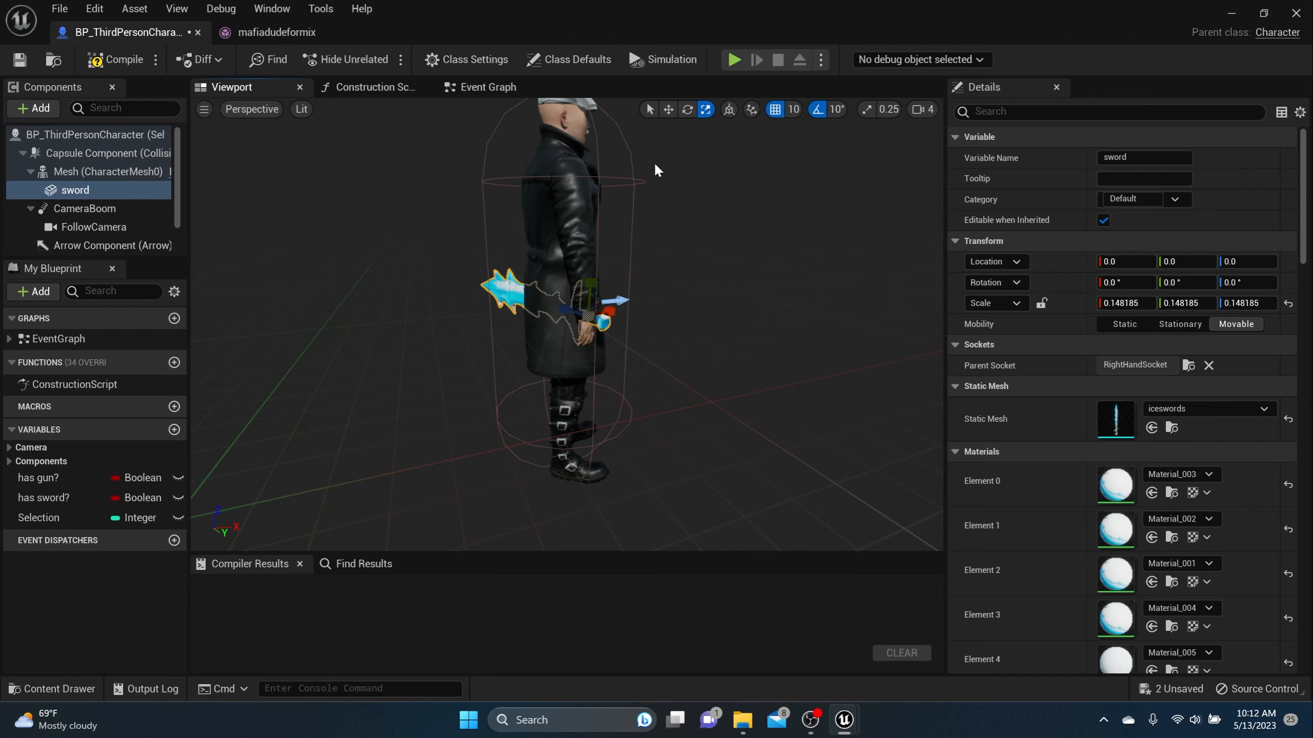
Rotate the sword to -180°, -70°, 180° so the blade points forward, and reduce its uniform scale to about 0.117.
left_click(686, 109)
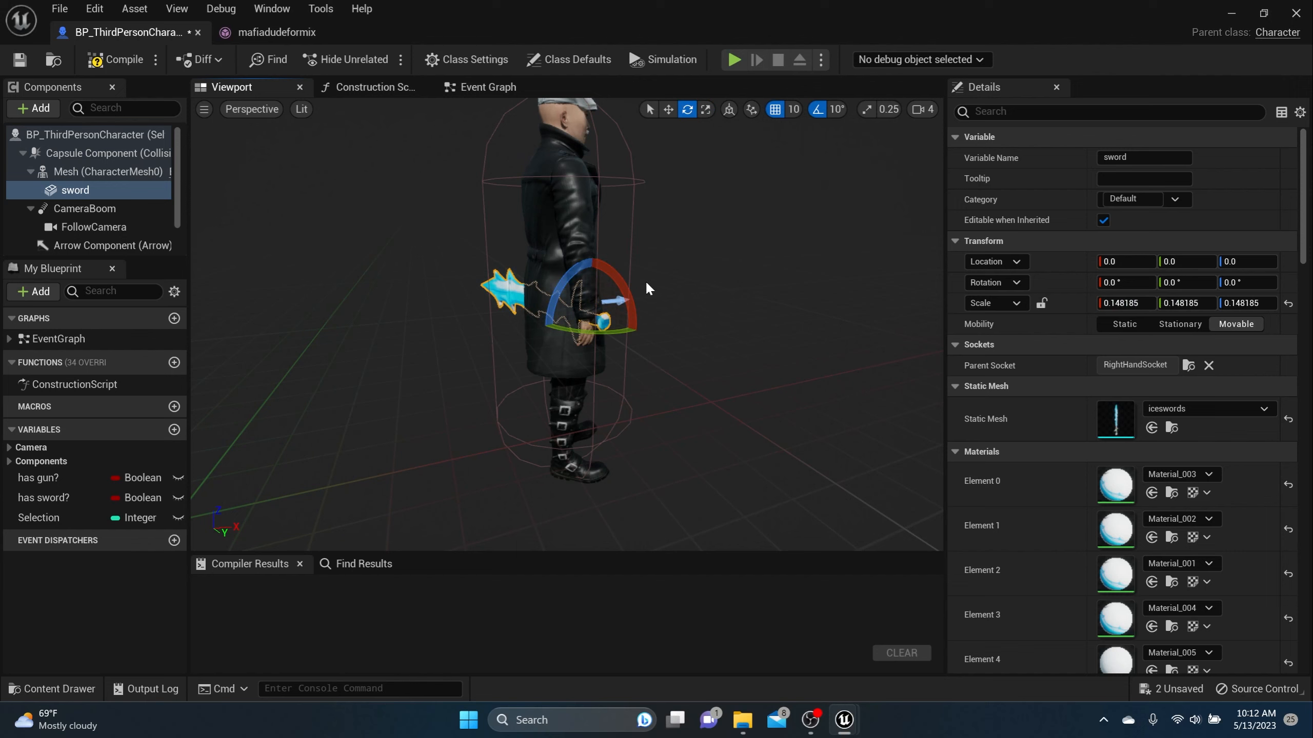
middle_click_drag(625, 329, 550, 420)
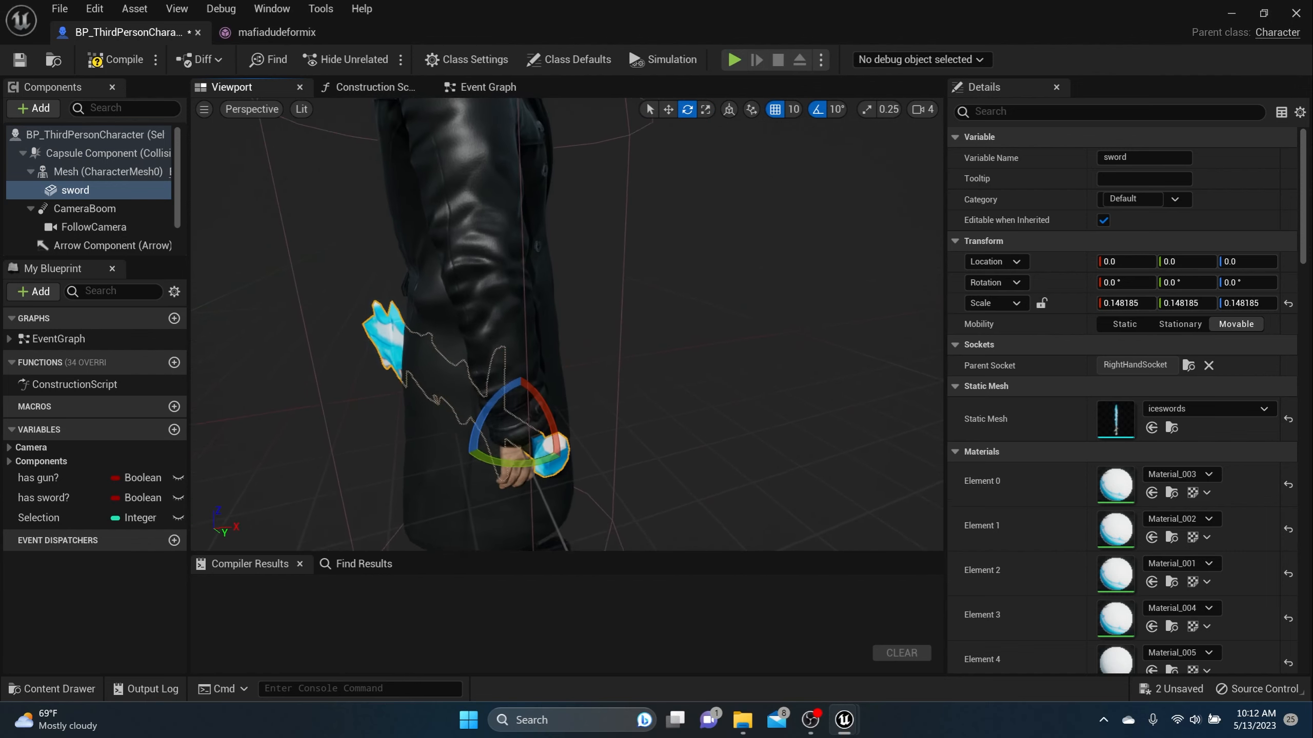
mouse_move(531, 471)
left_mouse_down()
mouse_move(584, 434)
mouse_move(563, 476)
mouse_move(524, 491)
mouse_move(540, 488)
left_mouse_up()
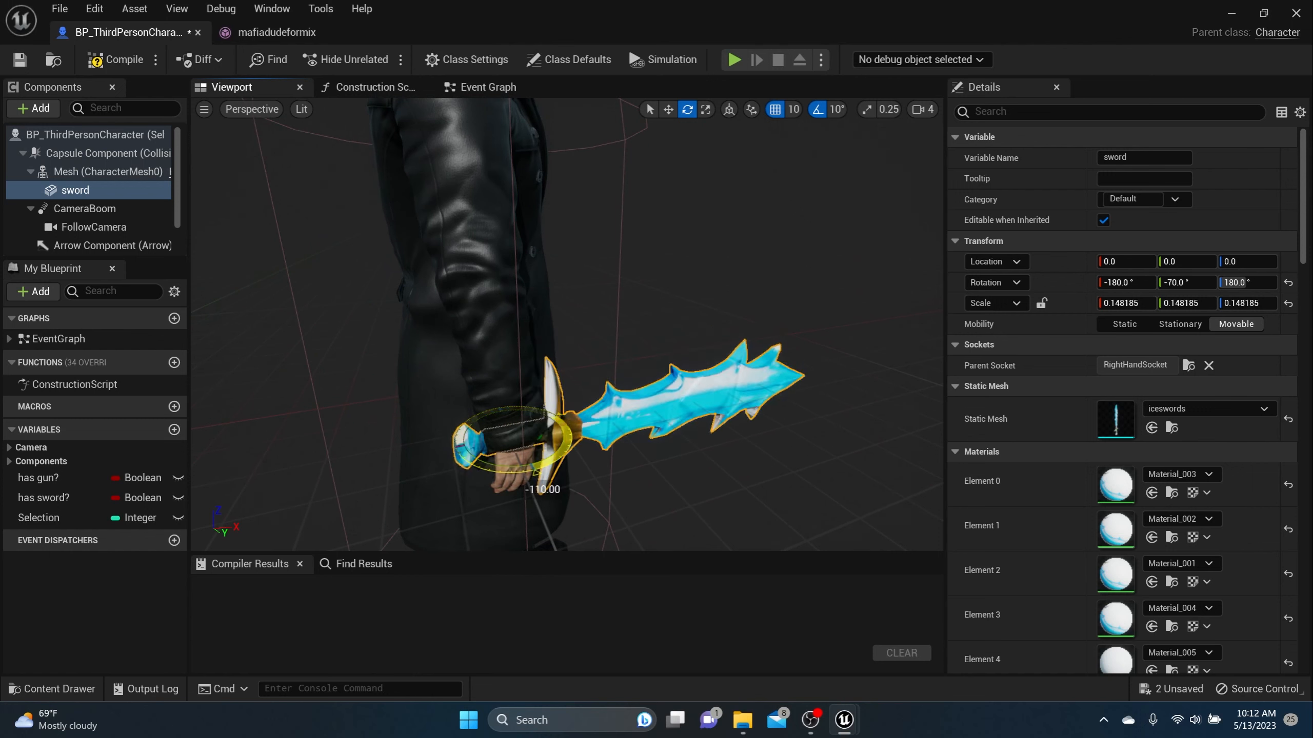
left_click(700, 111)
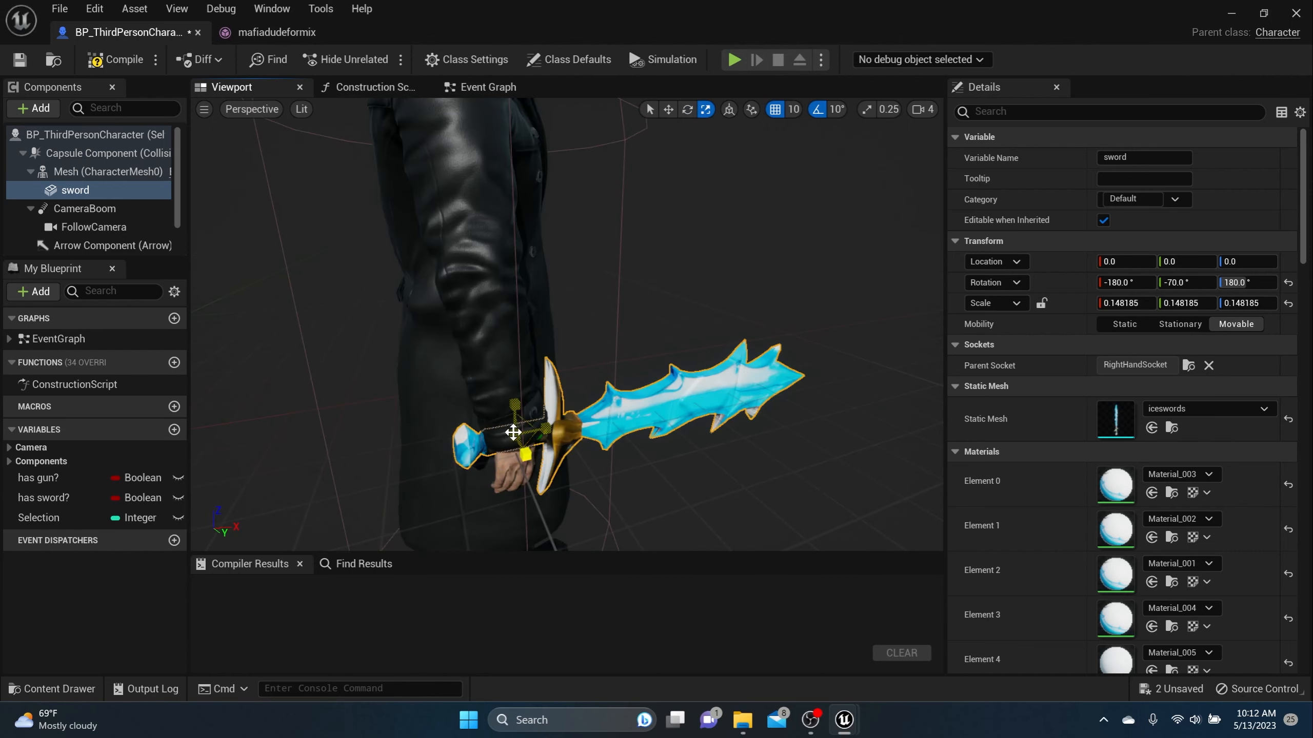
mouse_move(513, 432)
left_mouse_down()
mouse_move(490, 444)
mouse_move(508, 435)
left_mouse_up()
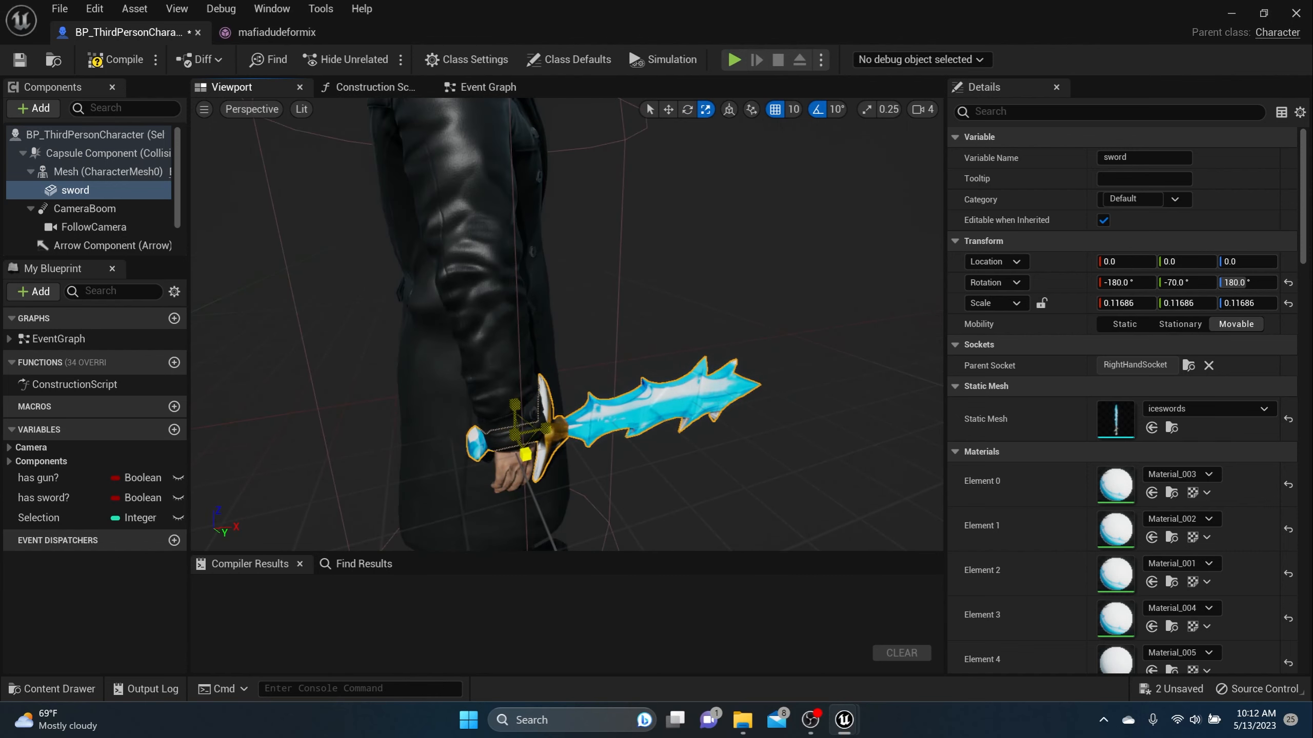
Move the sword's handle into the character's right hand, at about -4.67 on the Y axis, with grid snapping off.
left_click(668, 110)
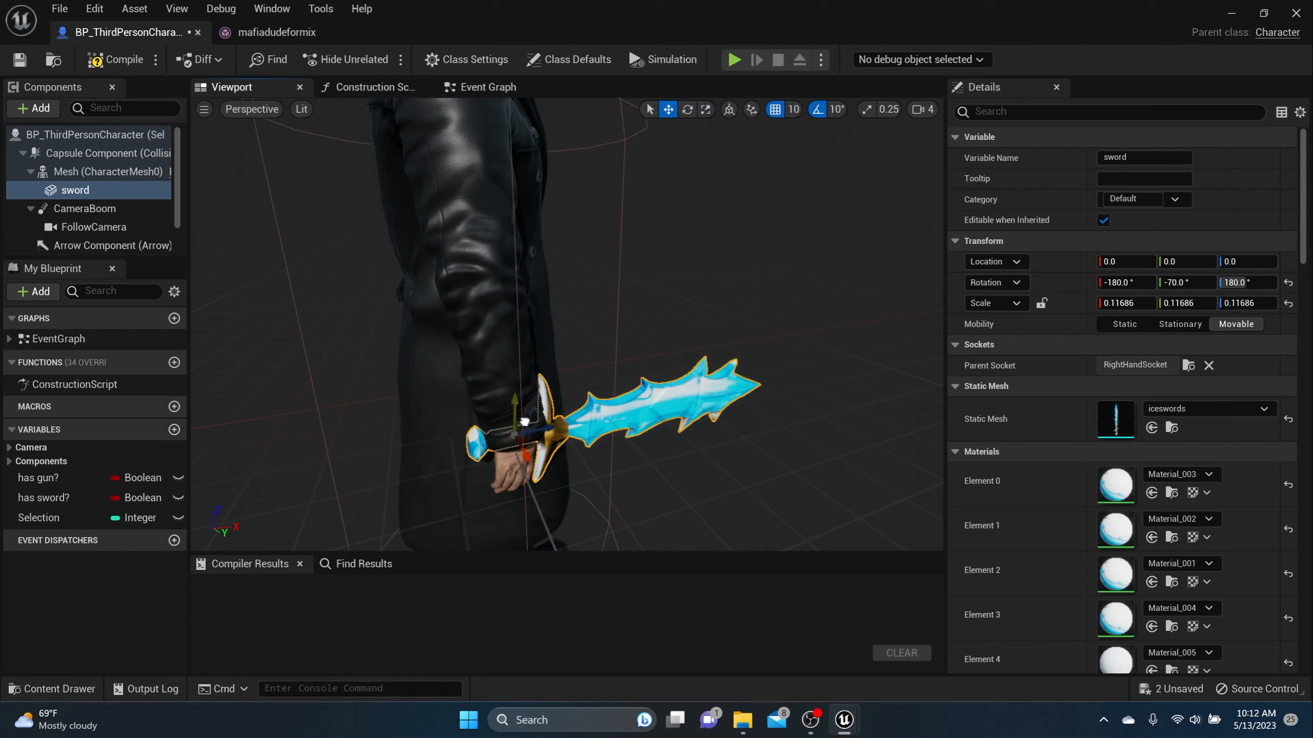
mouse_move(526, 434)
left_mouse_down()
mouse_move(526, 445)
mouse_move(517, 403)
mouse_move(537, 418)
left_mouse_up()
left_click(775, 109)
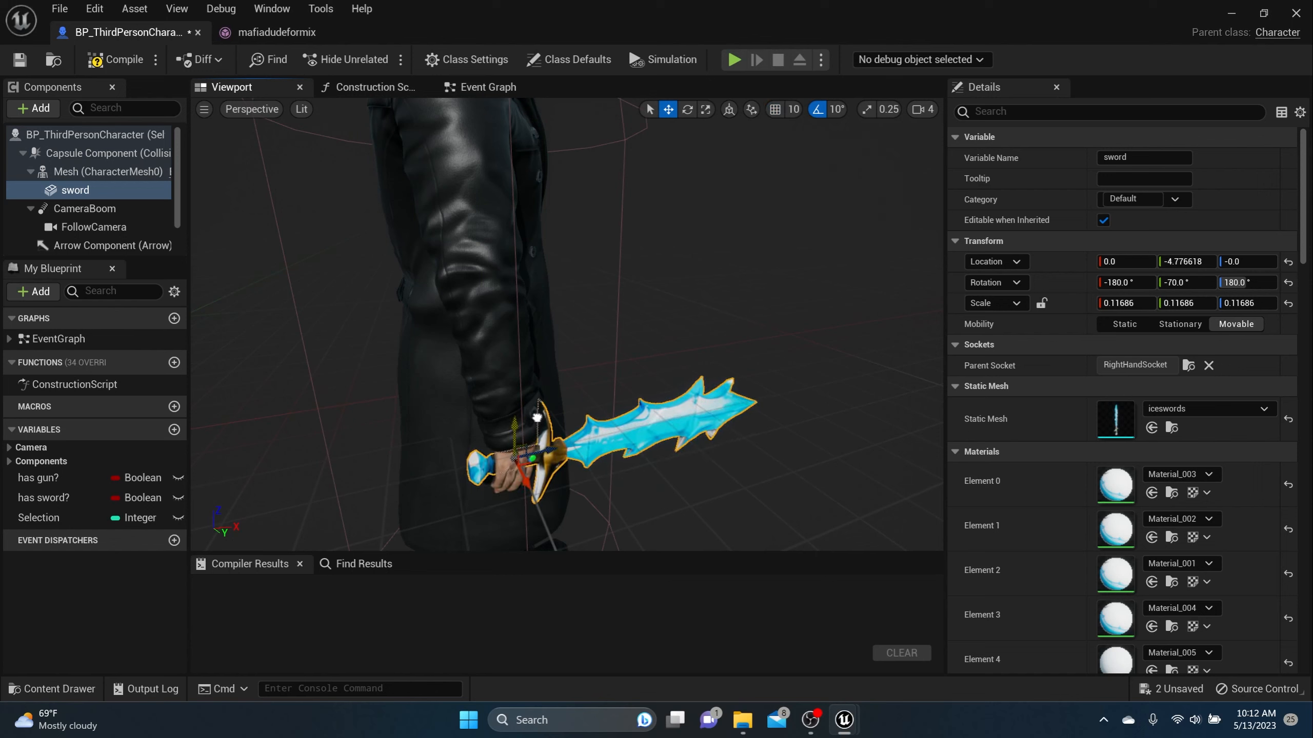
mouse_move(599, 427)
right_mouse_down()
mouse_move(636, 425)
mouse_move(584, 423)
right_mouse_up()
scroll(613, 424, "down", 8)
scroll(657, 402, "up", 4)
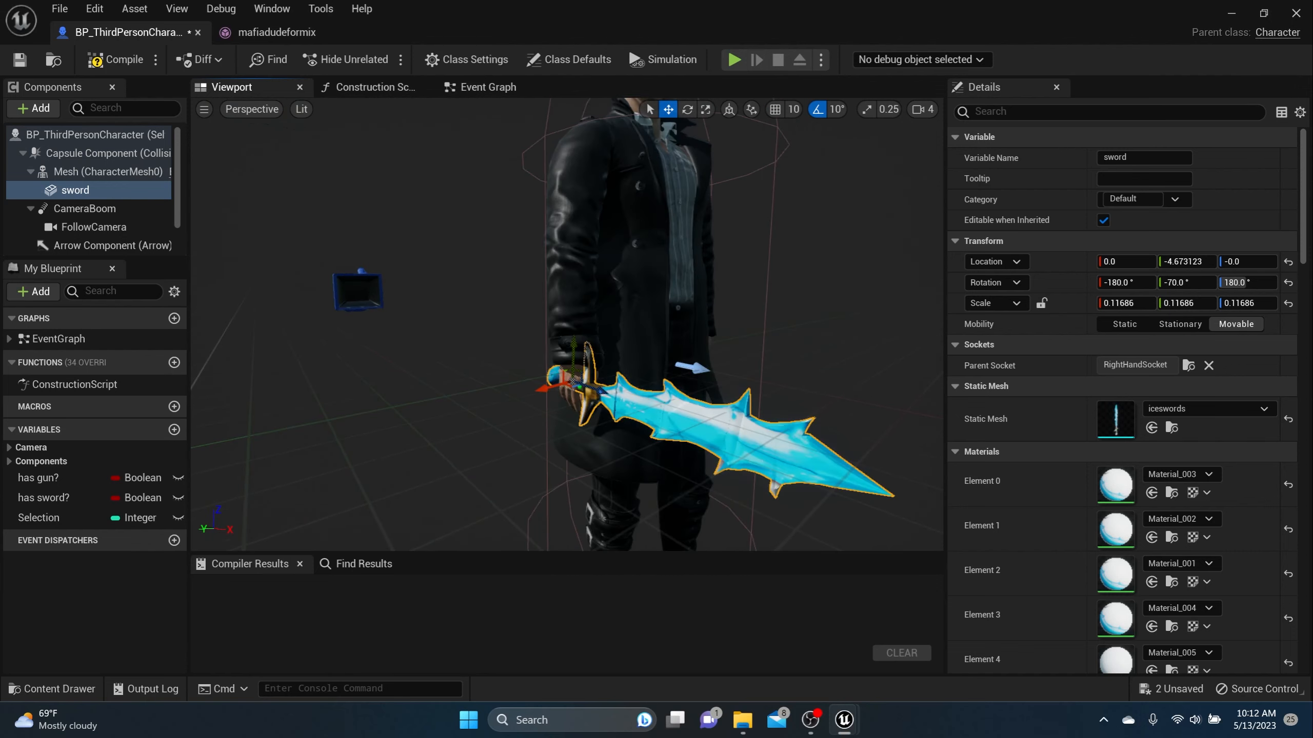
middle_click_drag(414, 316, 421, 257)
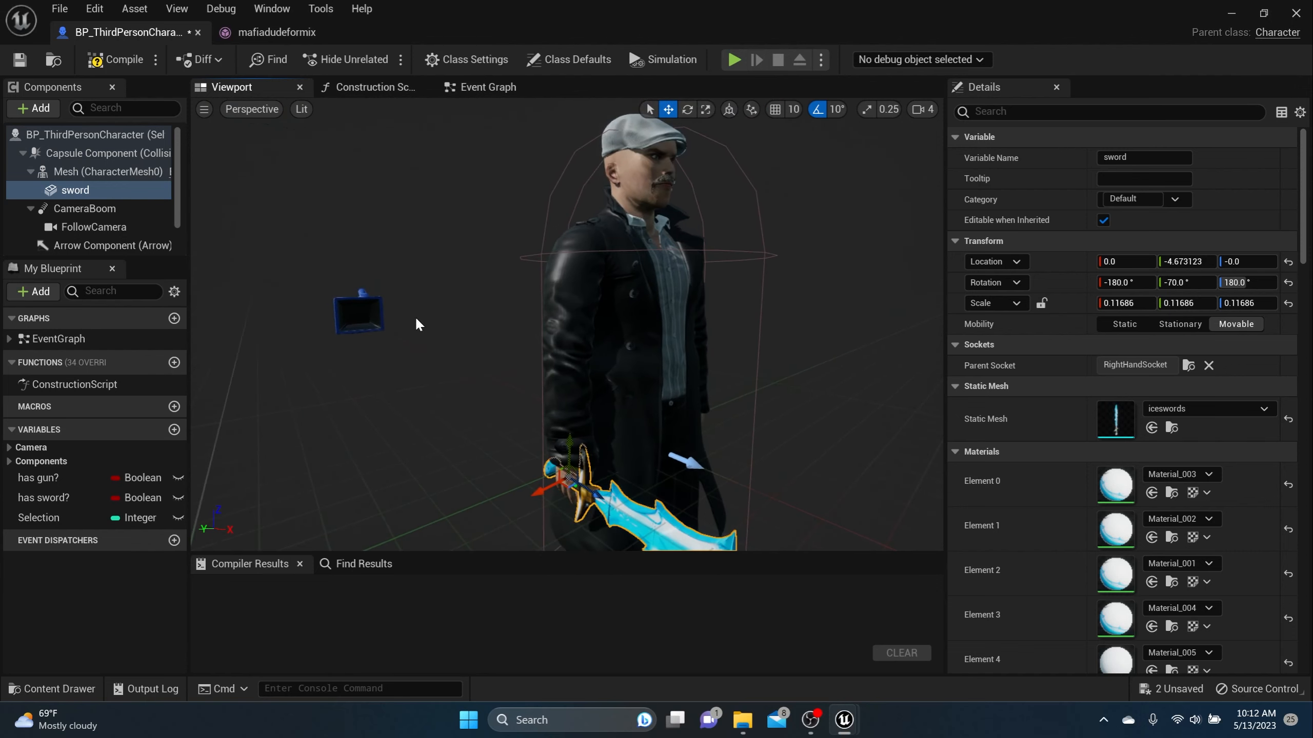
Compile and save the character blueprint, and check the sword's placement on the whole character.
left_click(115, 59)
key("ctrl+s")
scroll(476, 312, "down", 4)
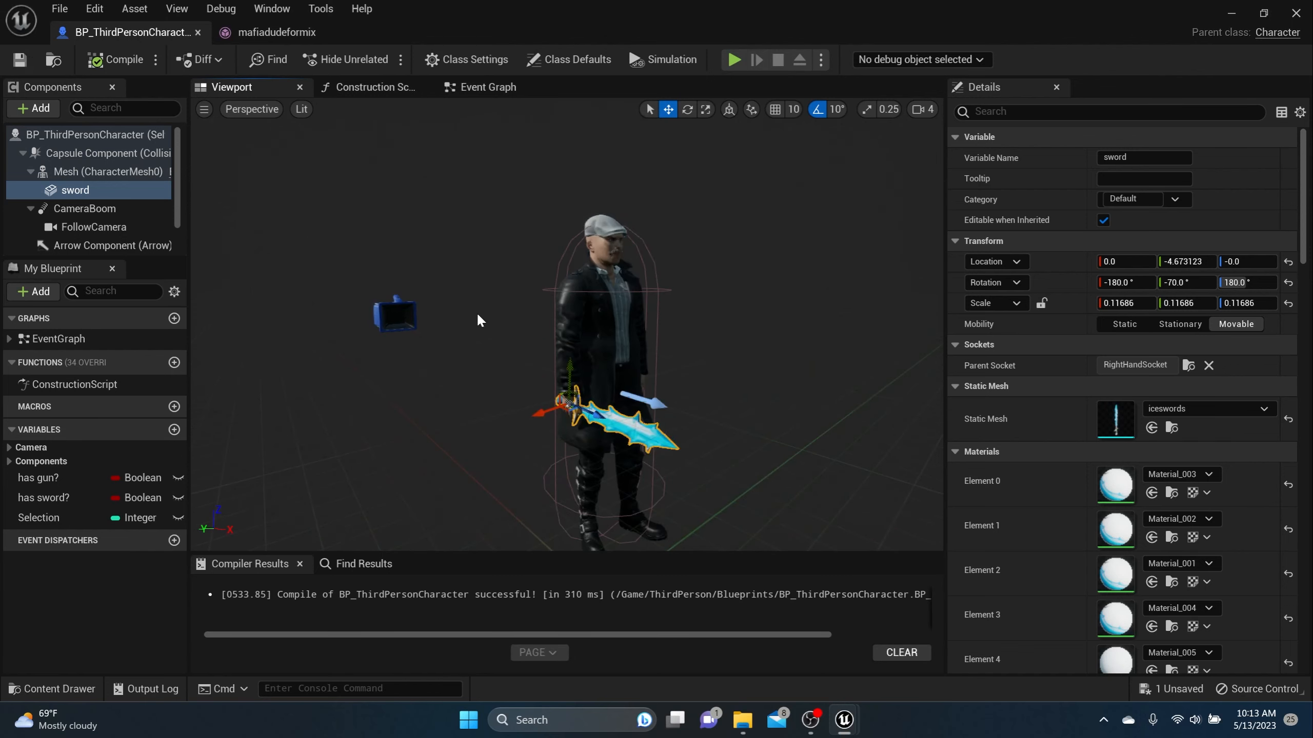
right_click_drag(514, 346, 489, 365)
middle_click_drag(514, 349, 356, 310)
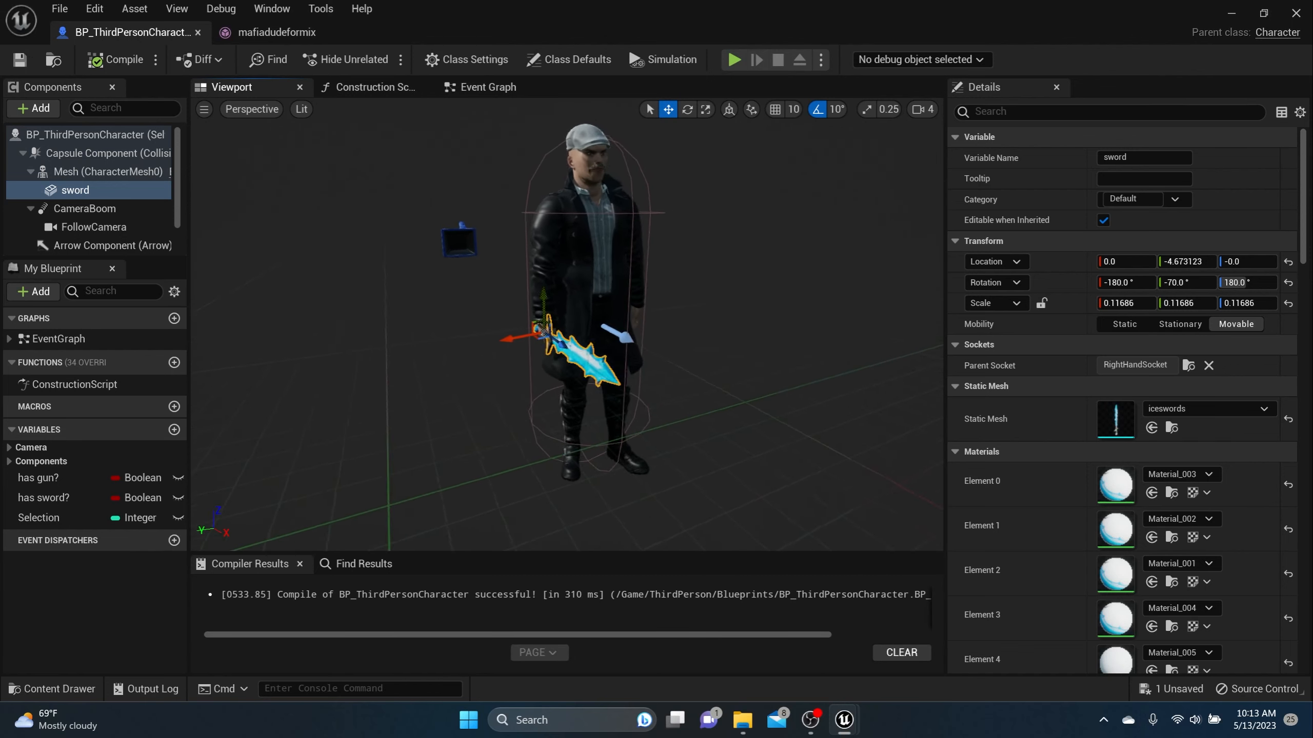
scroll(512, 342, "up", 5)
right_click_drag(551, 360, 563, 357)
scroll(570, 364, "down", 5)
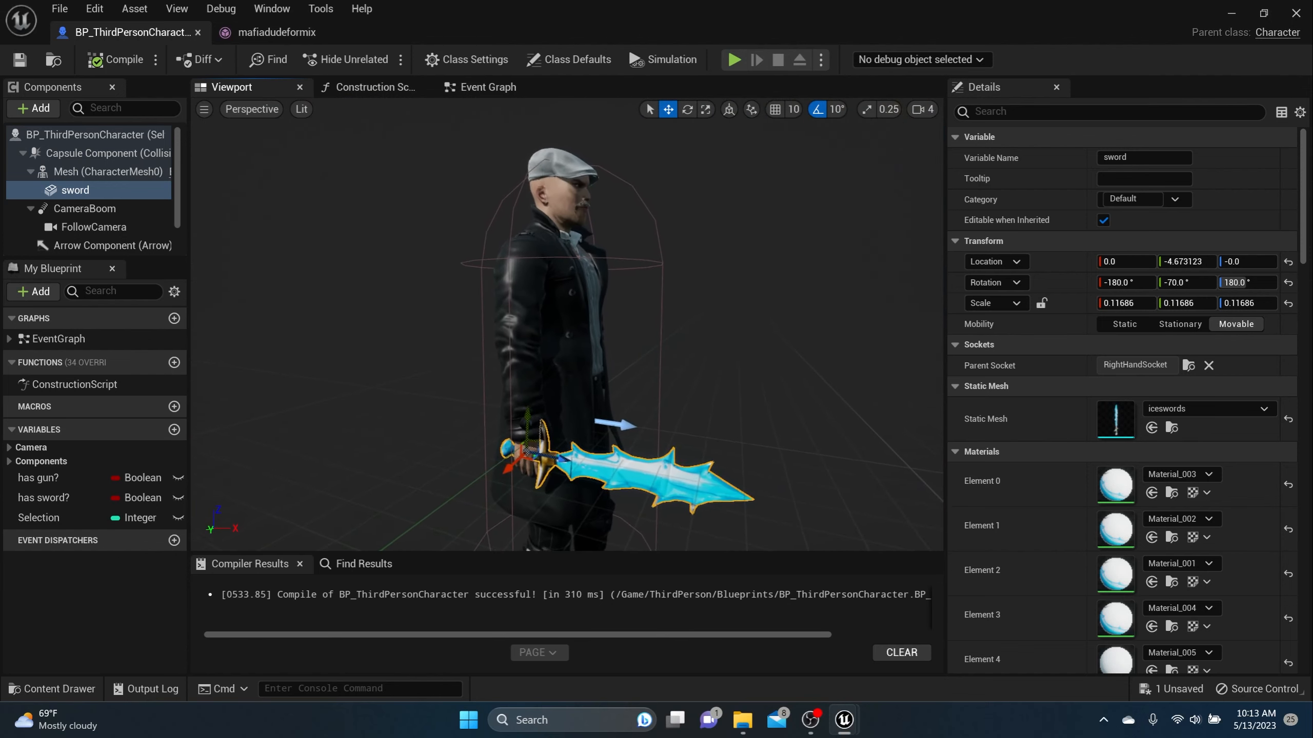
scroll(570, 365, "up", 2)
mouse_move(535, 416)
right_mouse_down()
mouse_move(500, 416)
mouse_move(579, 429)
mouse_move(545, 426)
right_mouse_up()
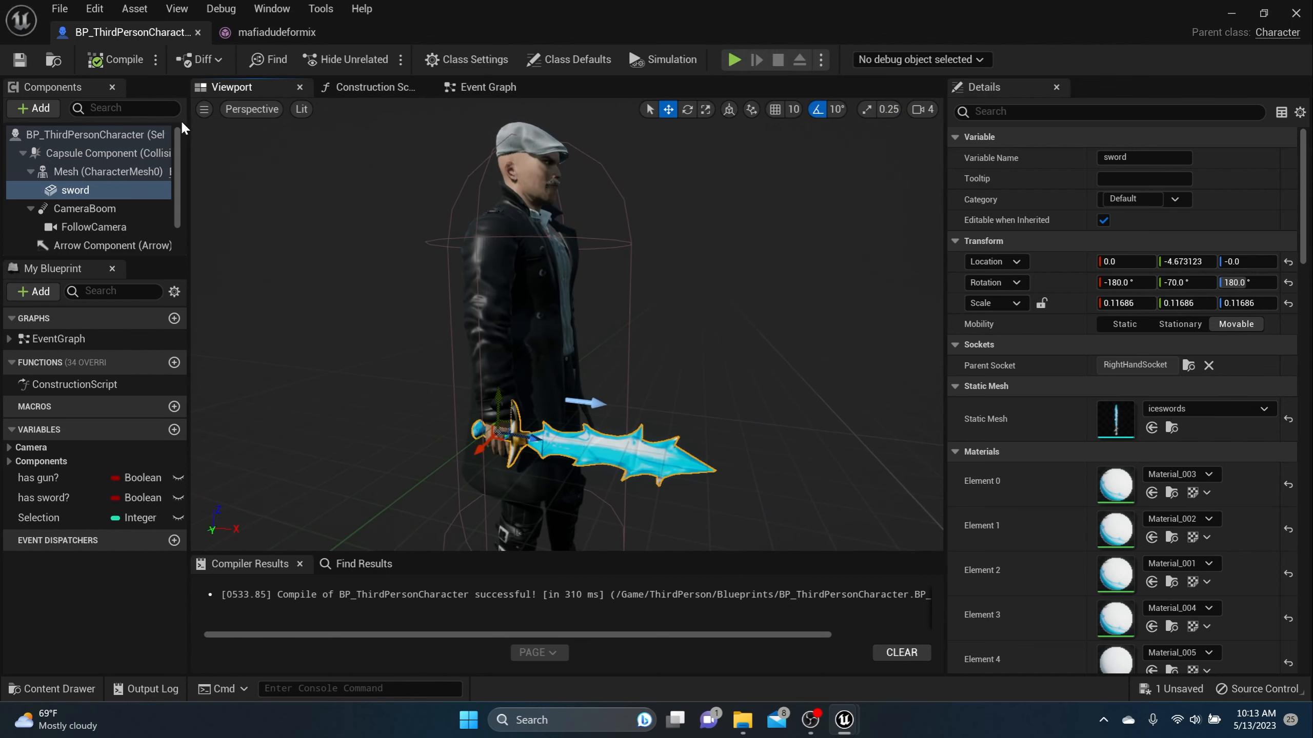
Add a static mesh component under the character's Mesh component and name it gun.
left_click(67, 174)
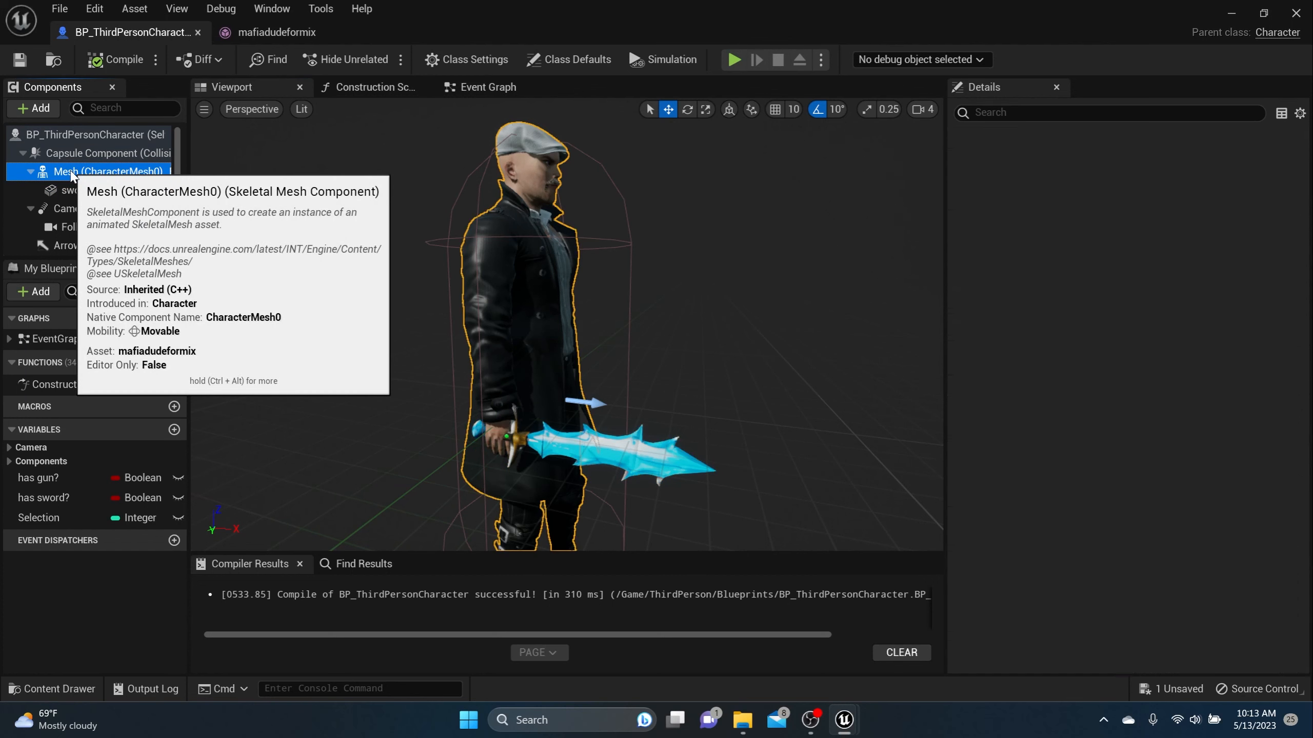
left_click(40, 109)
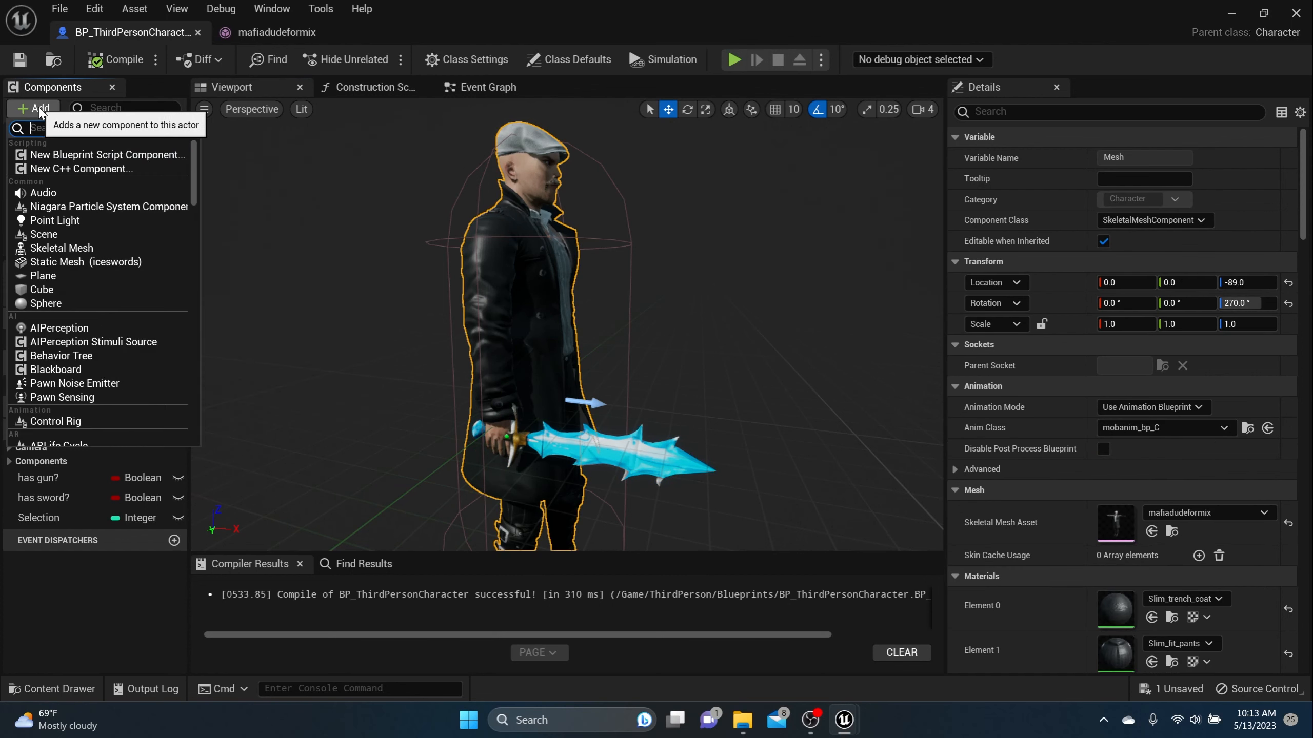
left_click(69, 262)
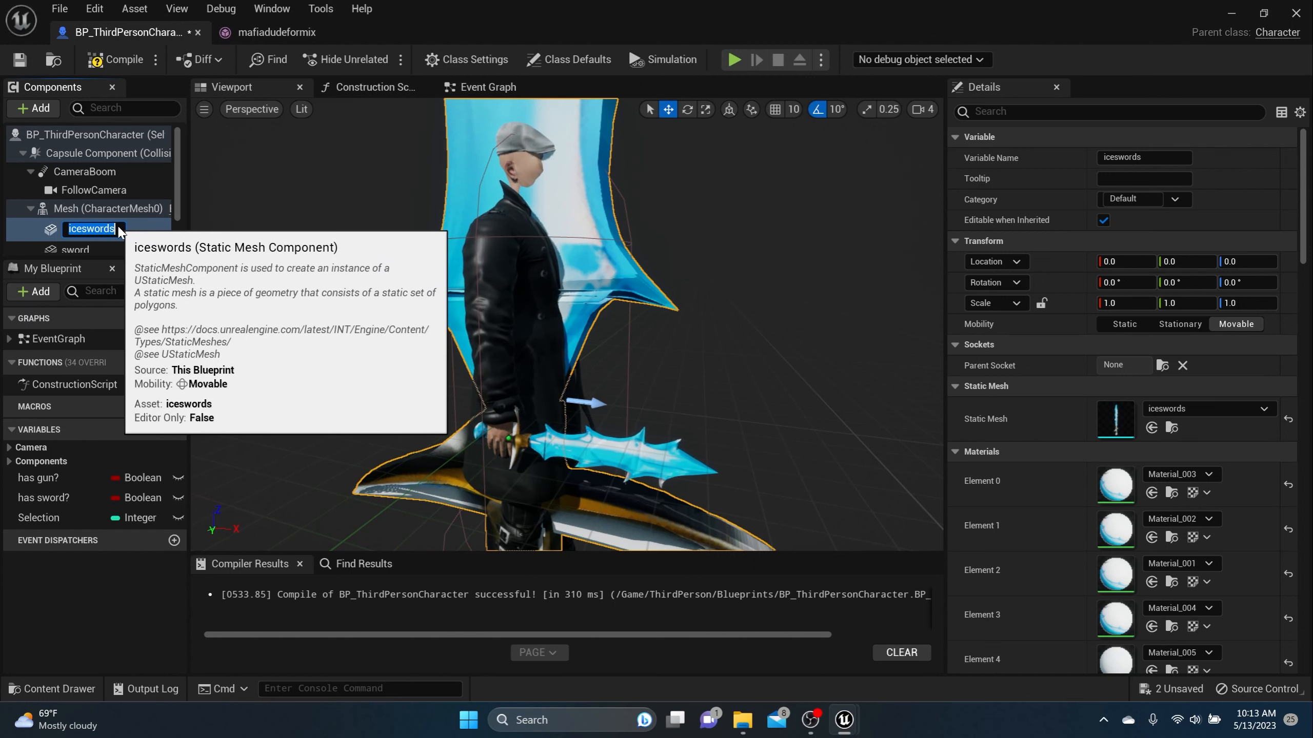
type("gu")
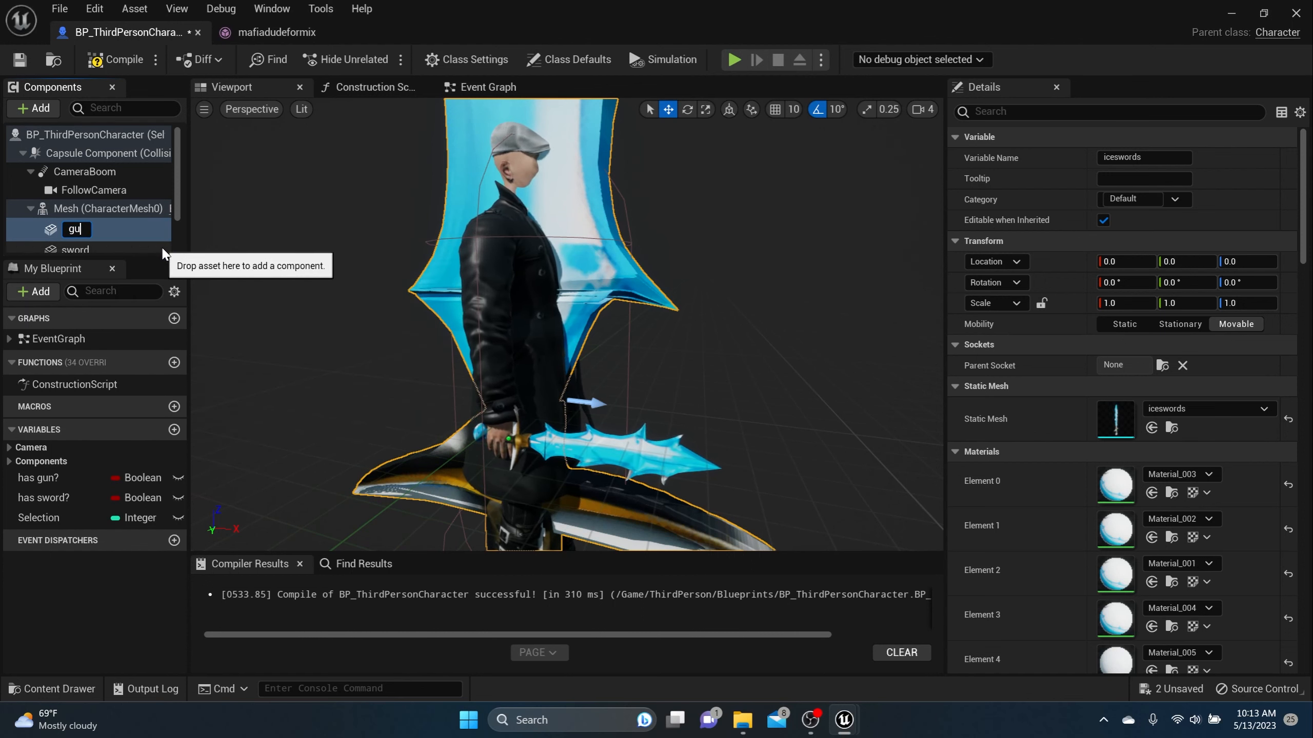
type("n")
key("Return")
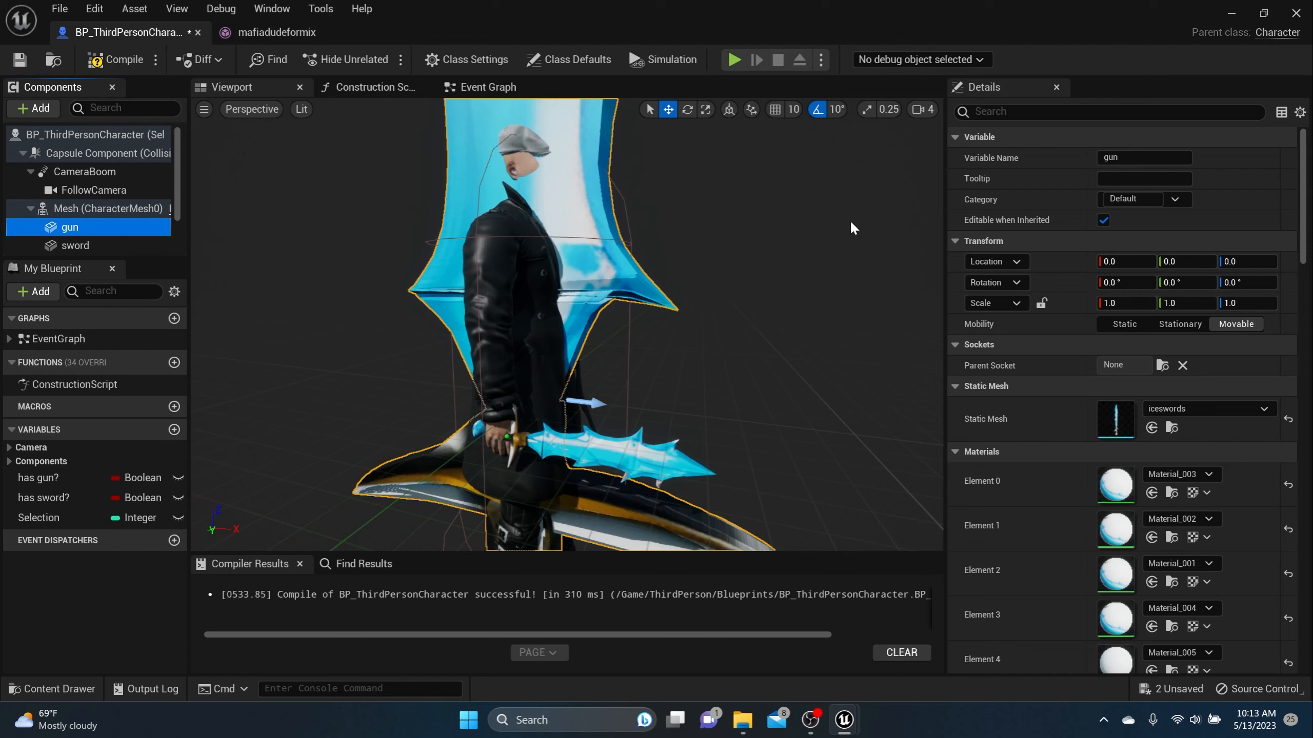
Assign the GUUNN static mesh to the gun component and set its parent socket to RightHandSocket.
left_click(1230, 404)
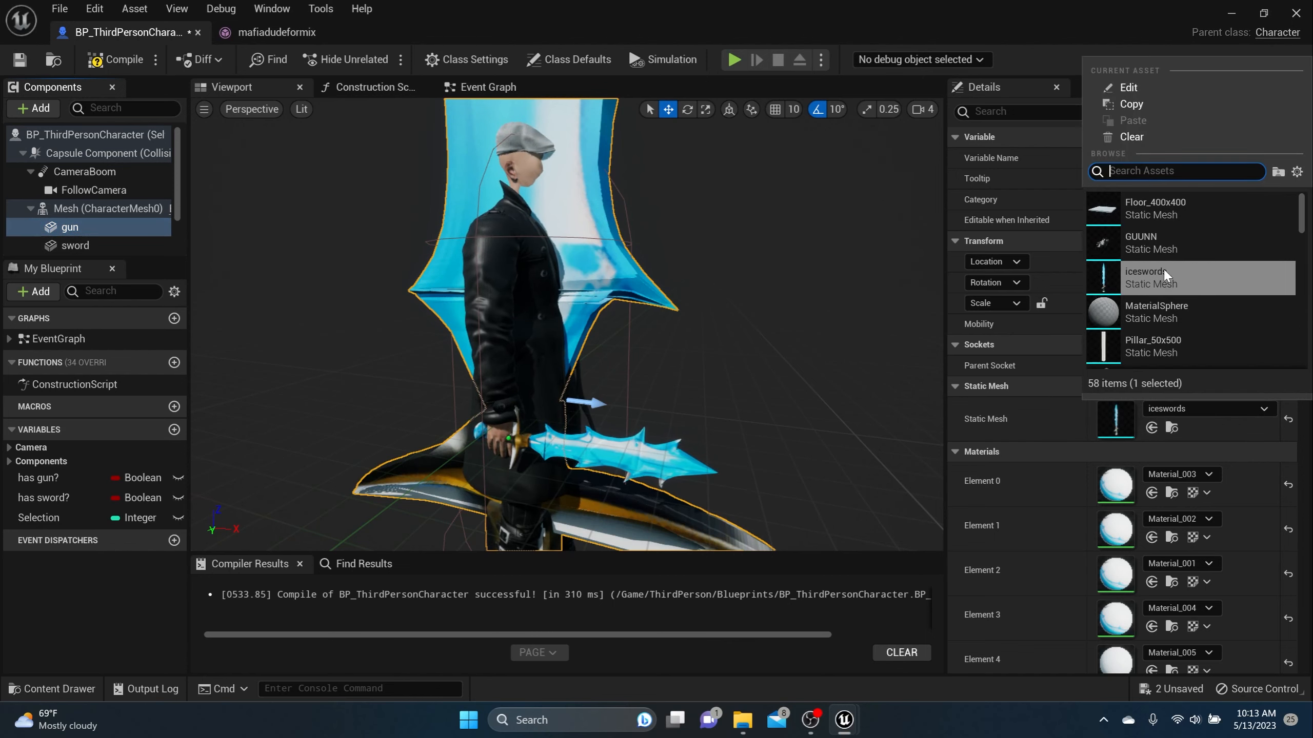
left_click(1142, 242)
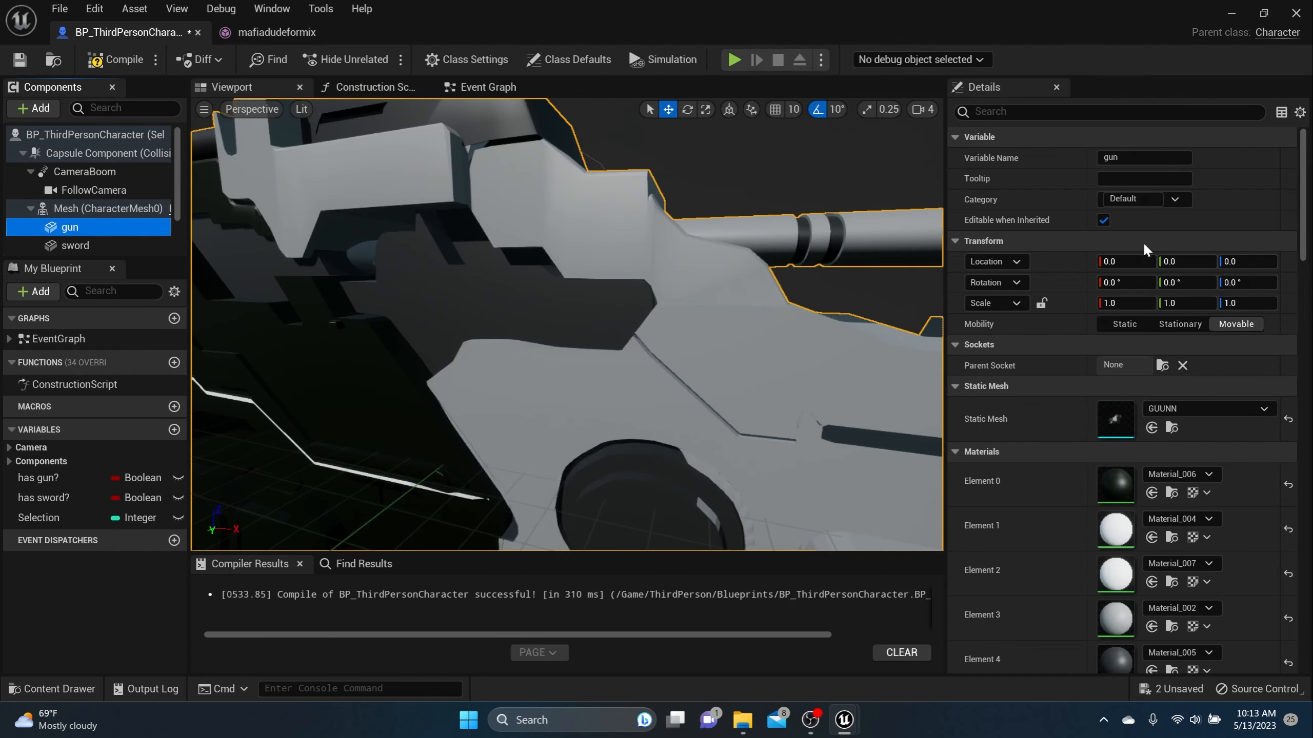
scroll(769, 256, "up", 5)
scroll(754, 258, "down", 3)
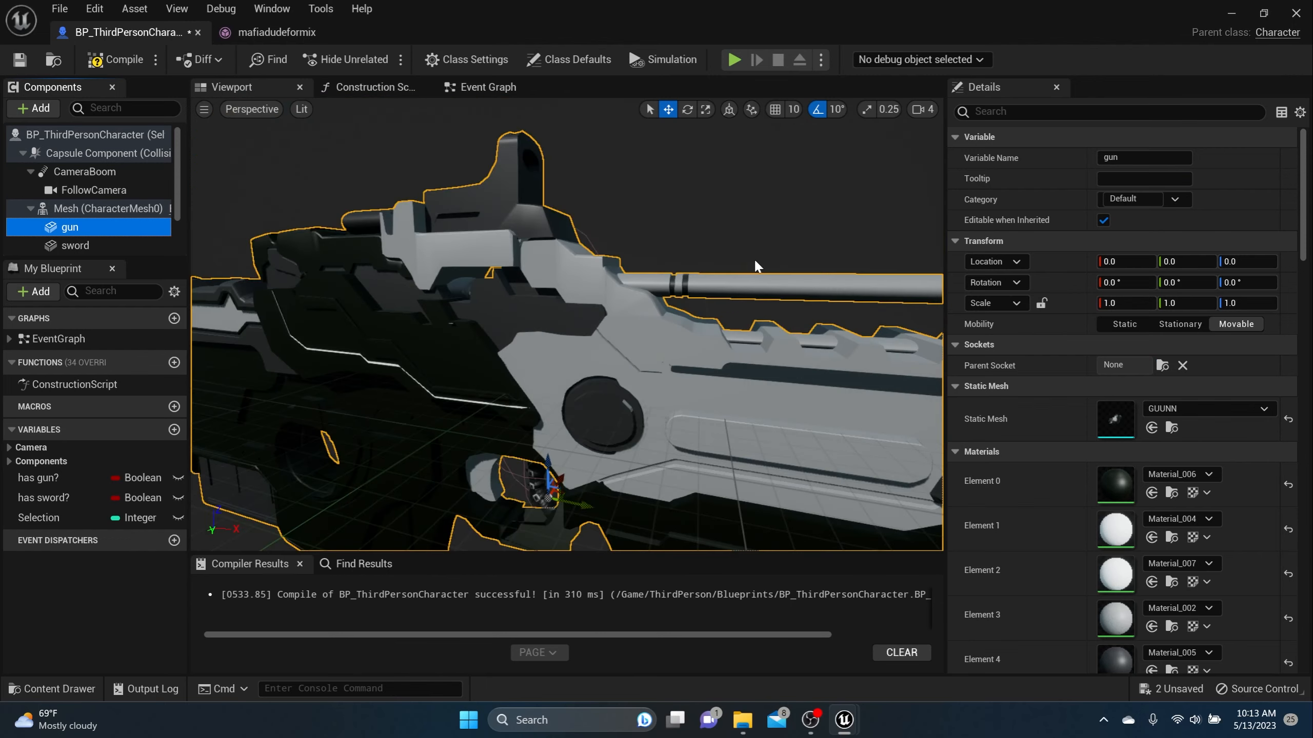
middle_click_drag(754, 258, 749, 367)
scroll(750, 260, "up", 2)
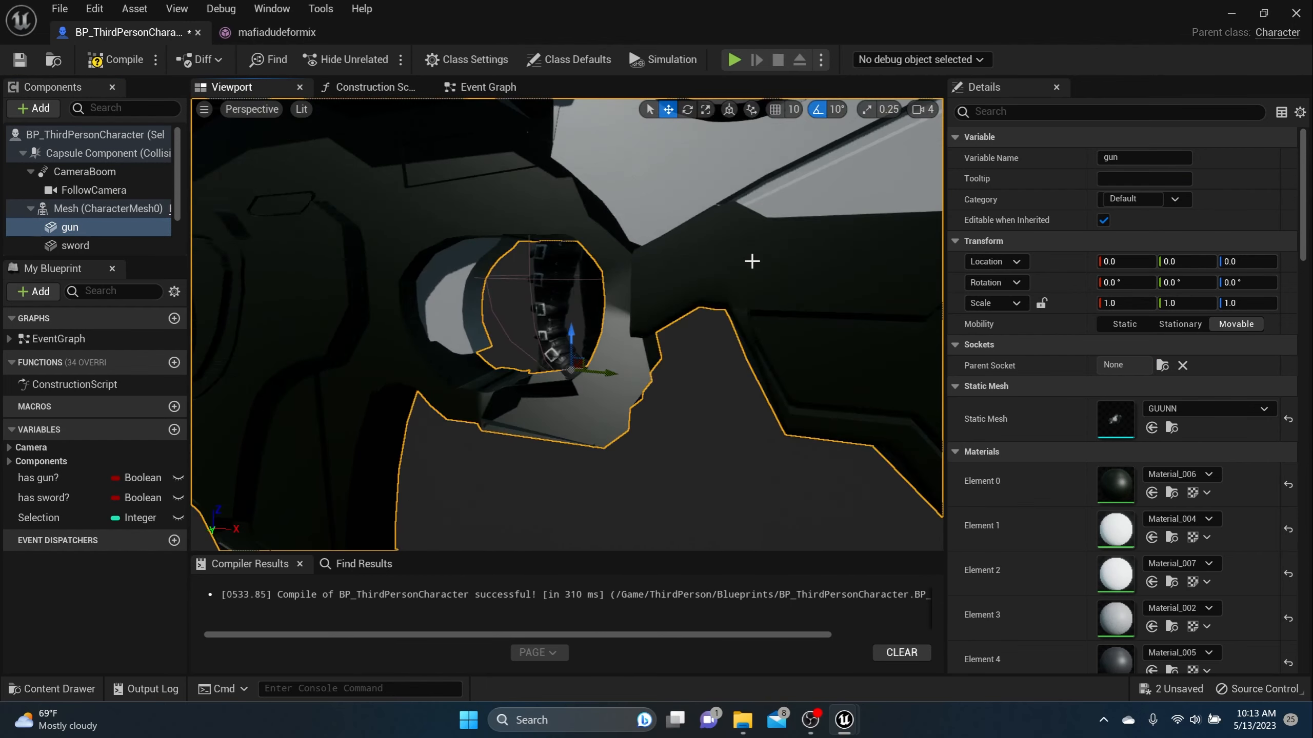
scroll(753, 254, "down", 2)
mouse_move(715, 260)
middle_mouse_down()
mouse_move(690, 204)
mouse_move(704, 261)
middle_mouse_up()
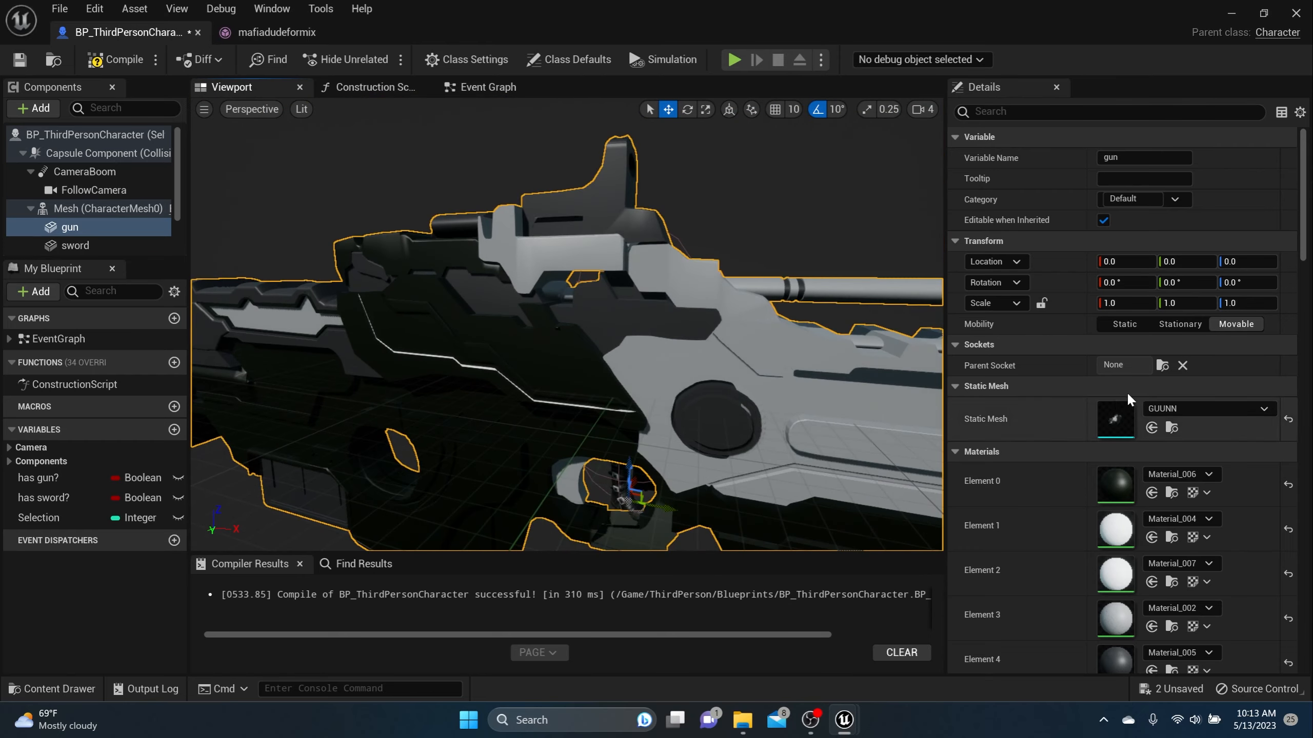
left_click(1161, 366)
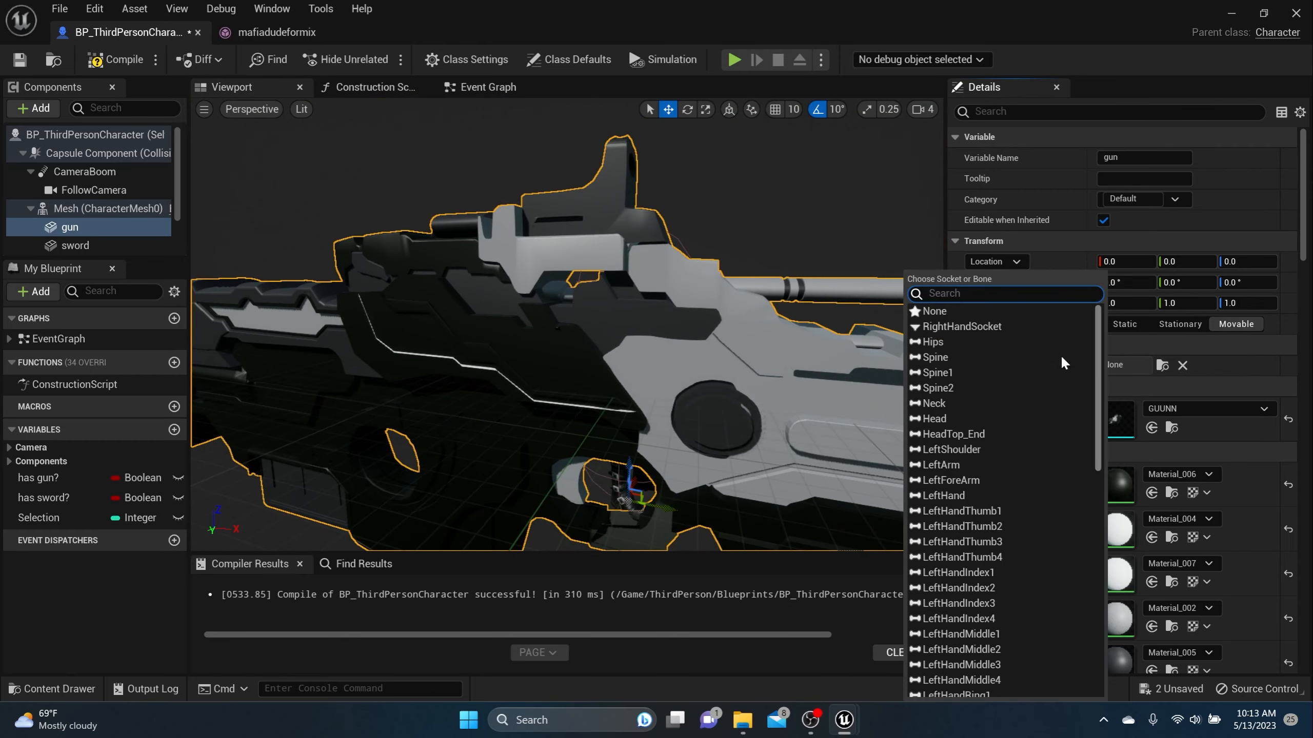
left_click(988, 322)
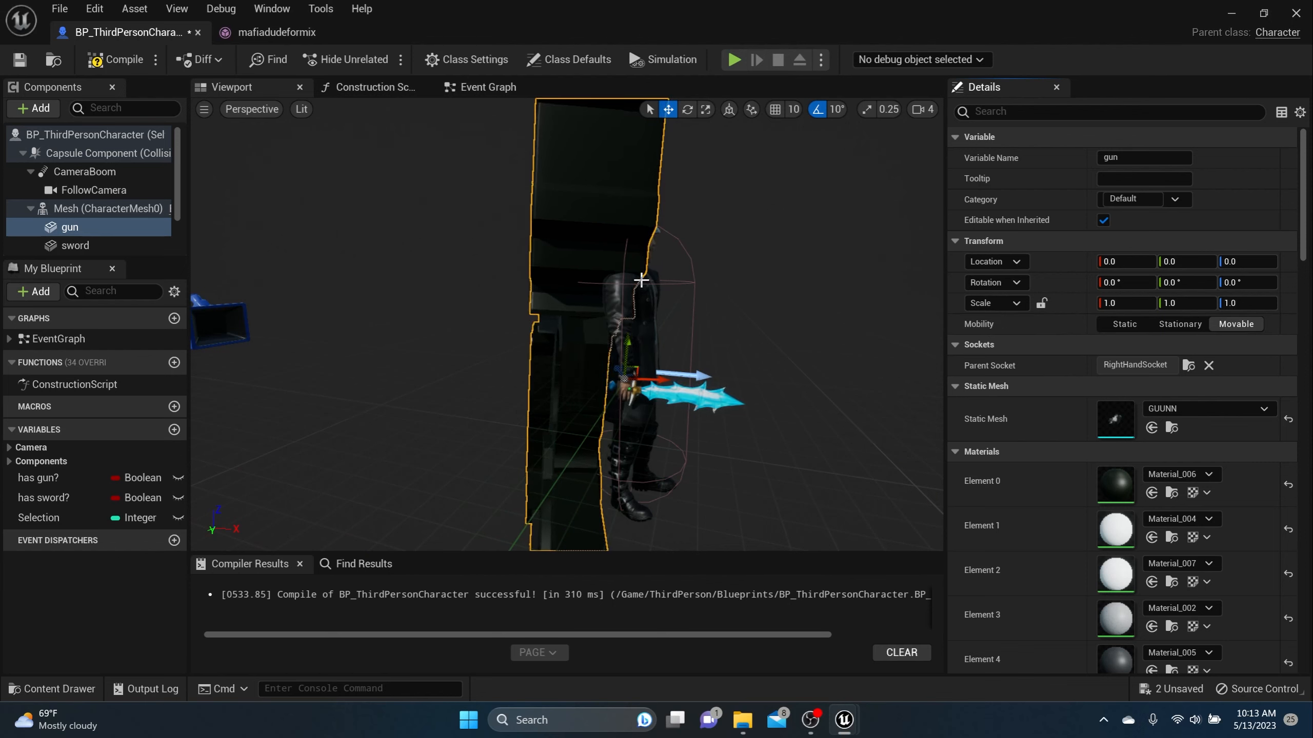
Scale the gun down uniformly to about 0.097 to suit the character's size.
scroll(642, 279, "down", 3)
middle_click_drag(642, 279, 594, 286)
right_click_drag(641, 284, 594, 286)
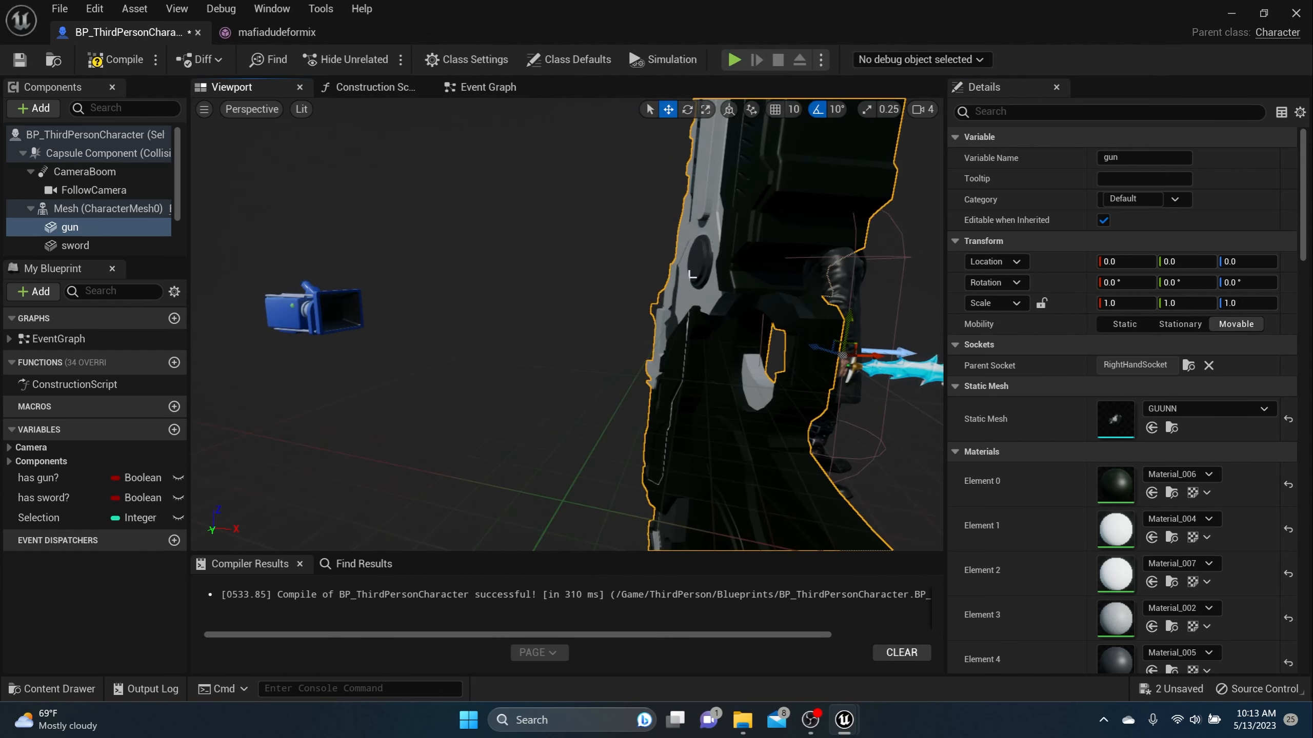
left_click(704, 113)
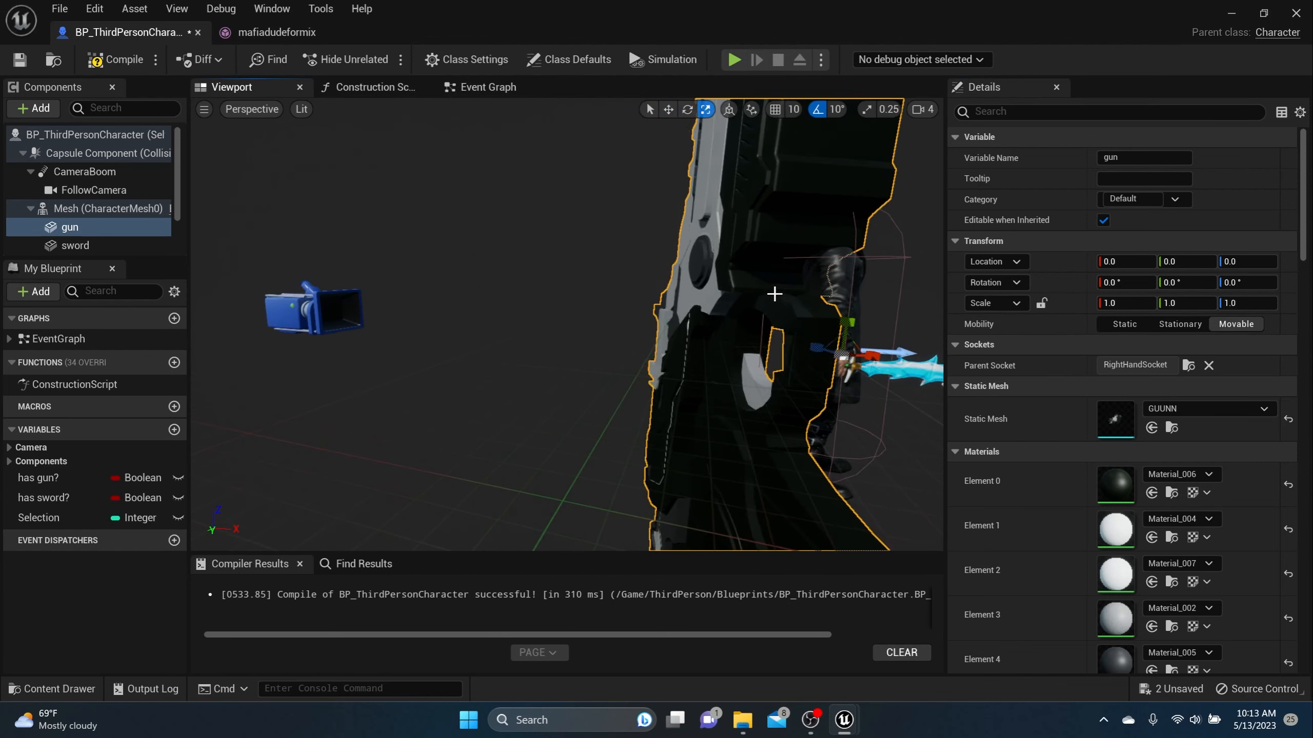
middle_click_drag(774, 293, 730, 368)
left_click_drag(673, 351, 659, 375)
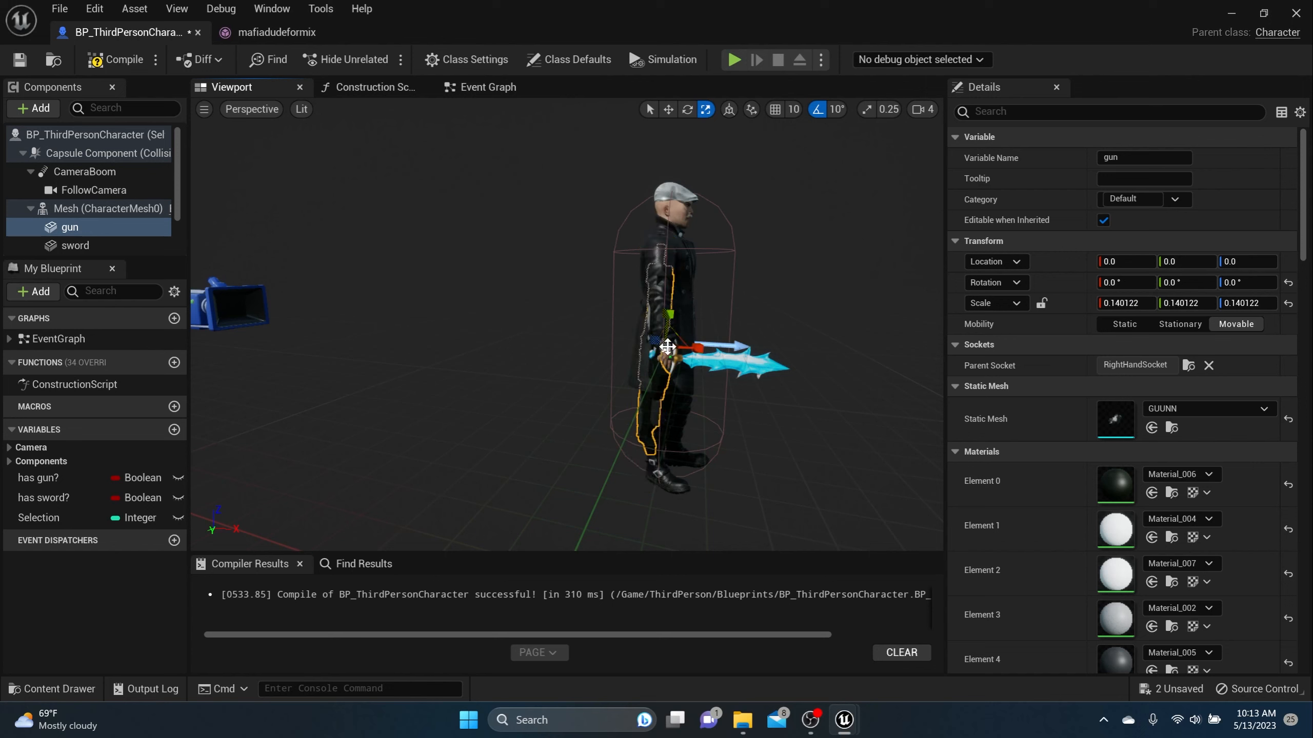
scroll(697, 236, "up", 10)
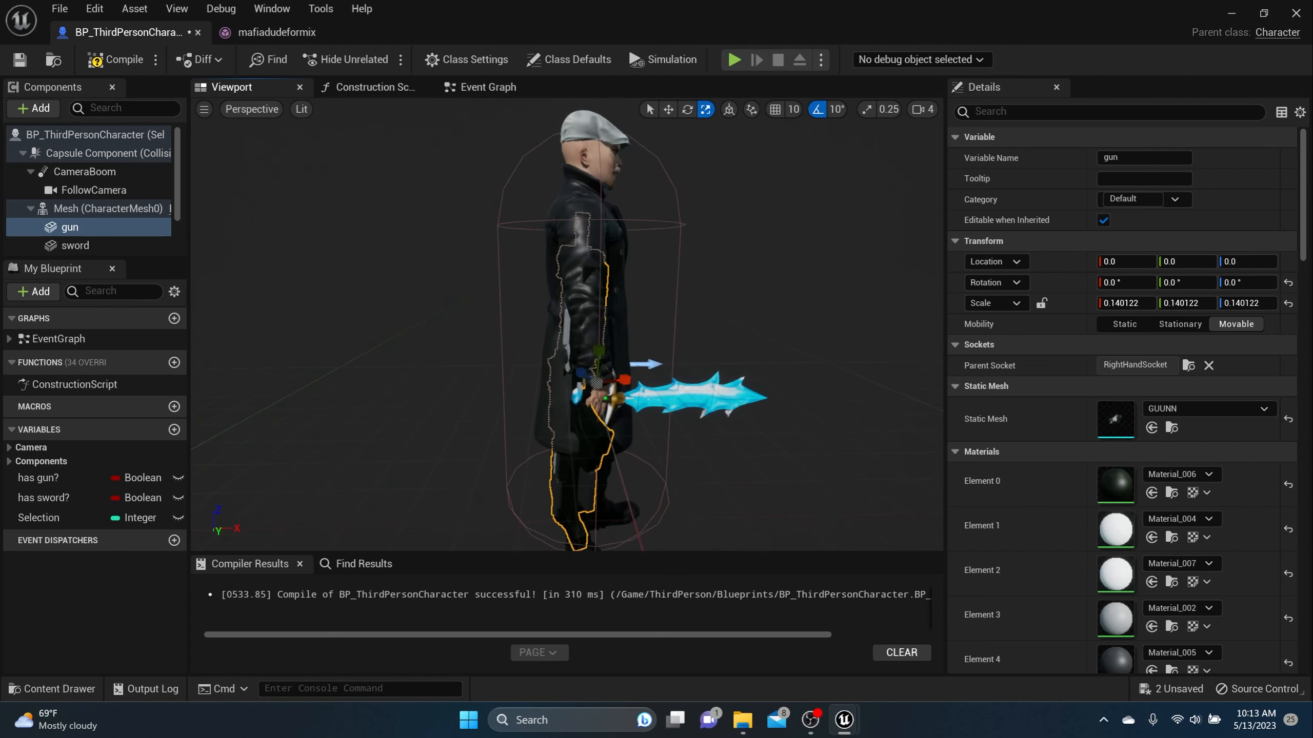
scroll(701, 249, "down", 10)
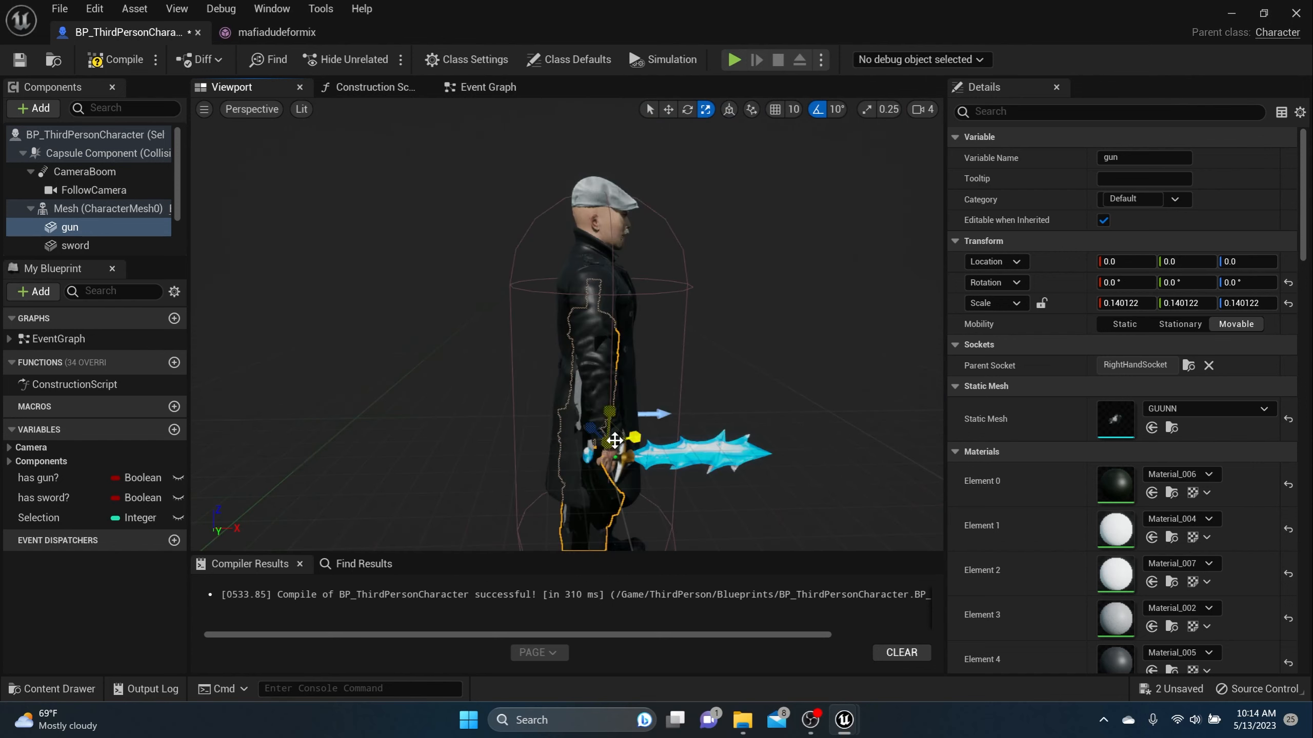
left_click_drag(610, 441, 608, 447)
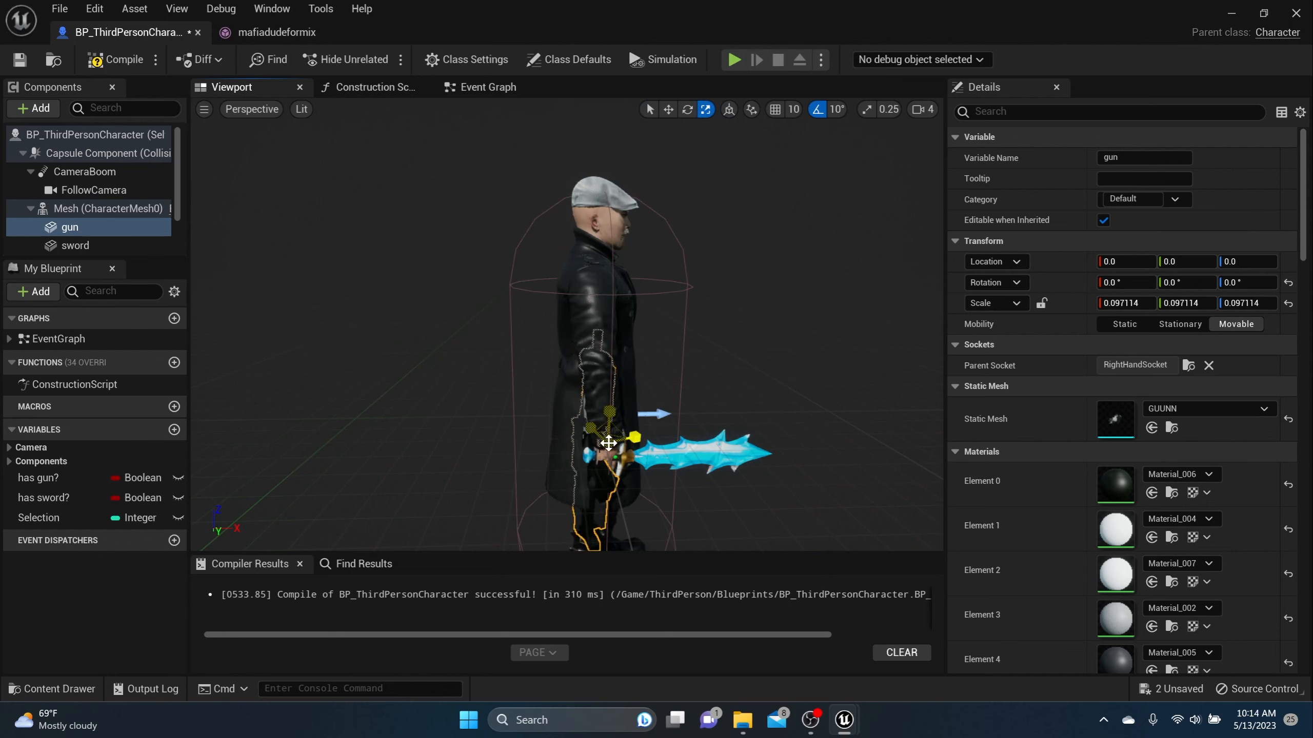
Rotate the gun to about 90°, 60°, 0° so that its barrel points forward from the character's hand.
left_click(687, 110)
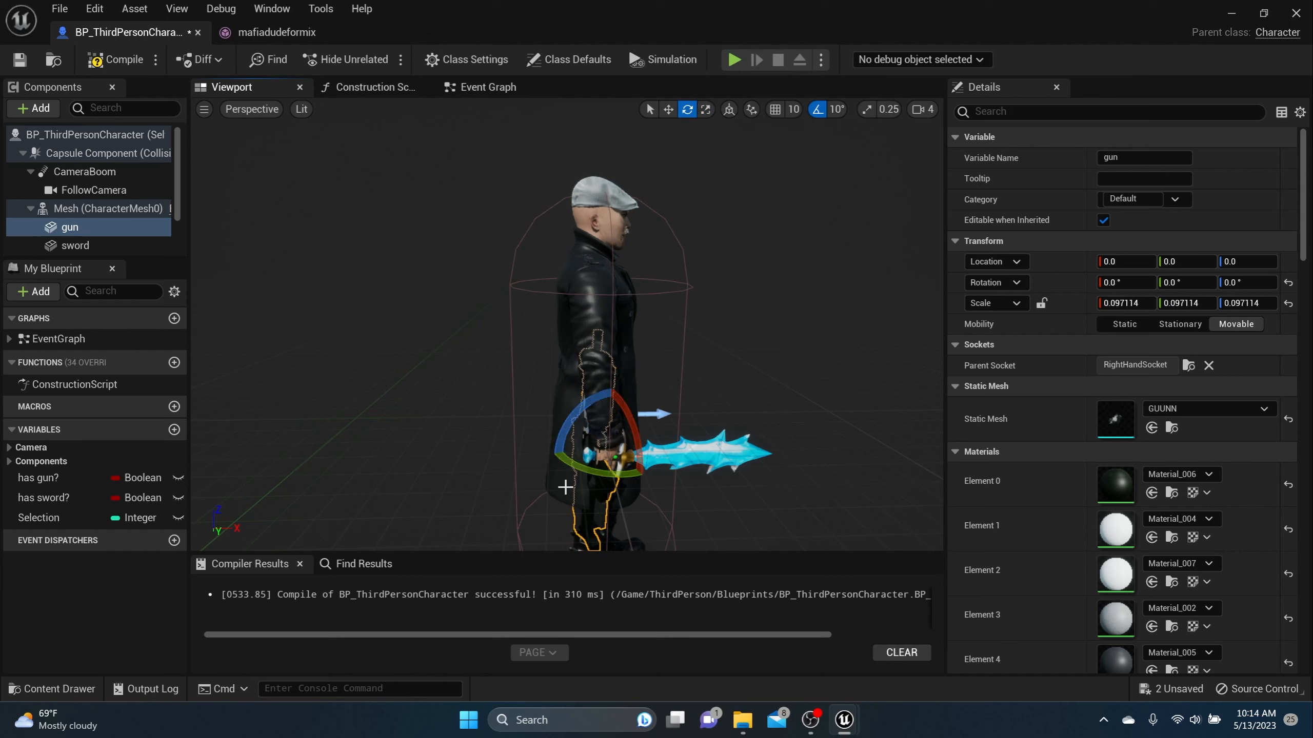
right_click_drag(581, 459, 596, 417)
left_click_drag(581, 424, 599, 337)
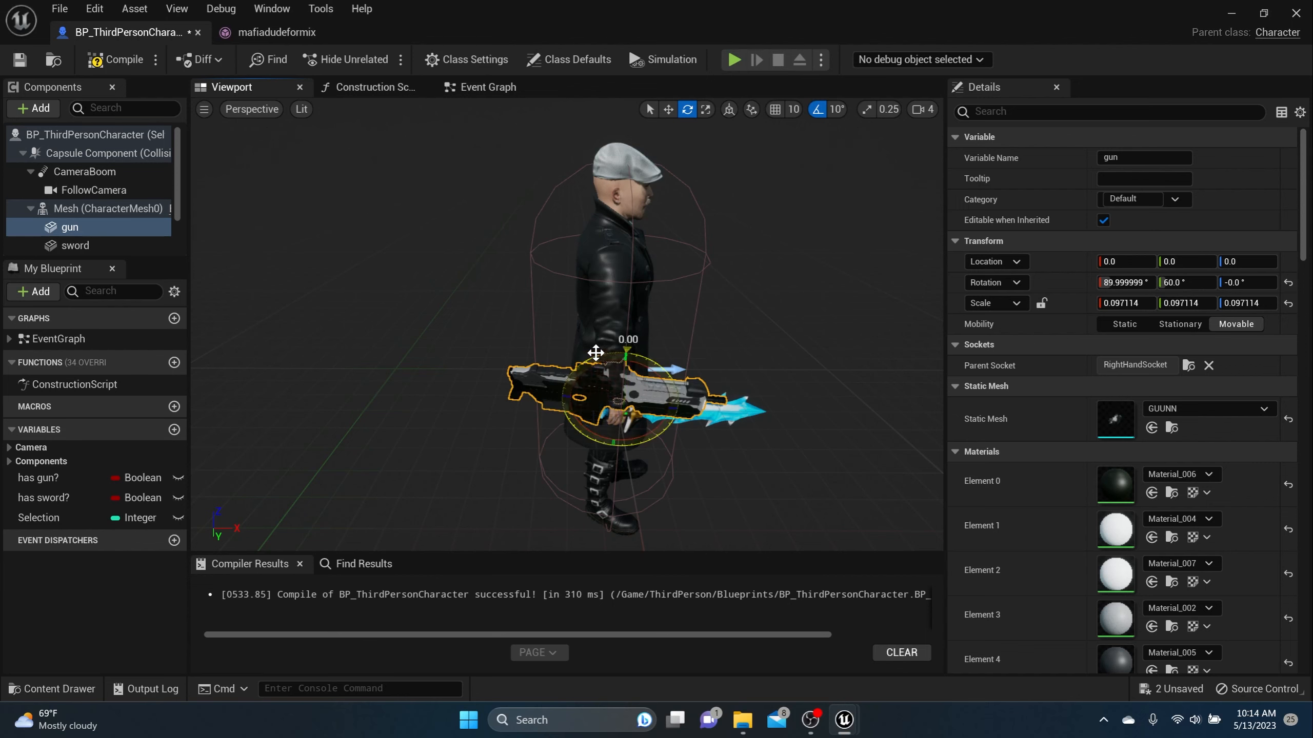
Set the character mesh's animation mode to Use Animation Asset and choose mob_gun_BS as the animation to play.
right_click_drag(595, 353, 564, 267)
left_click(526, 266)
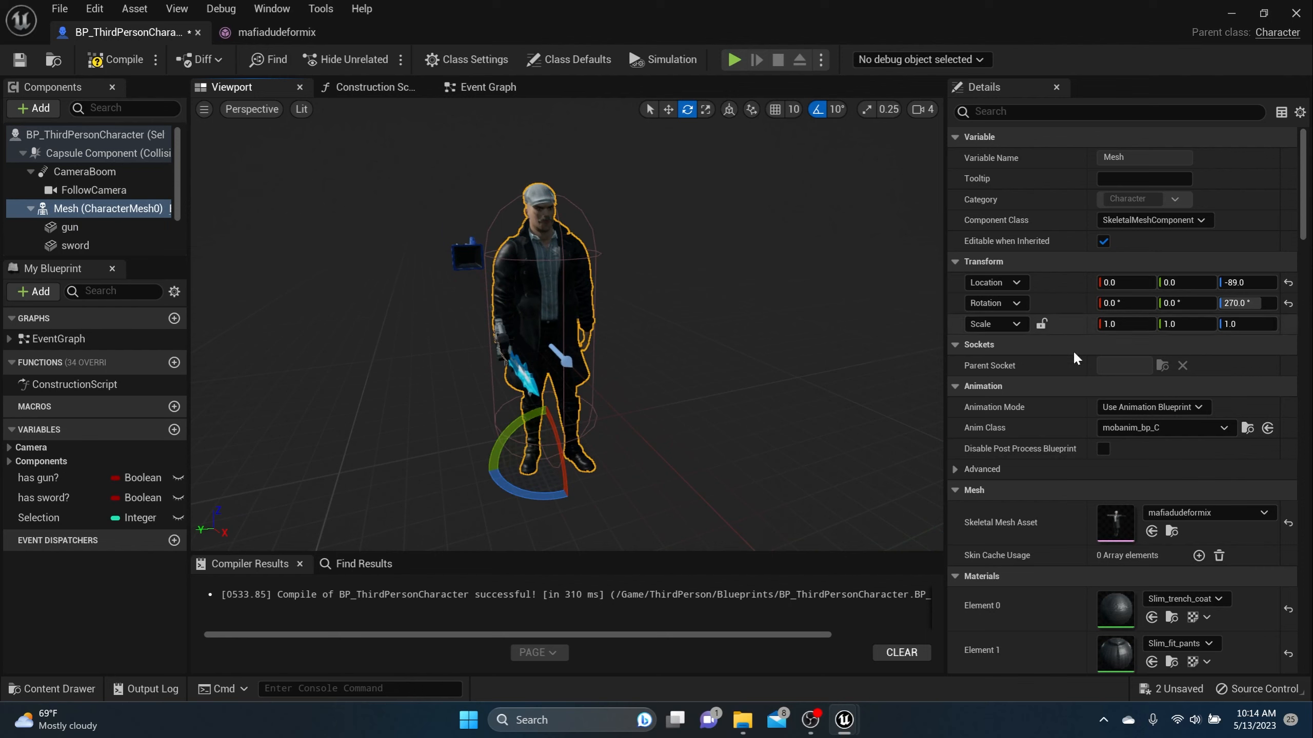
left_click(1173, 407)
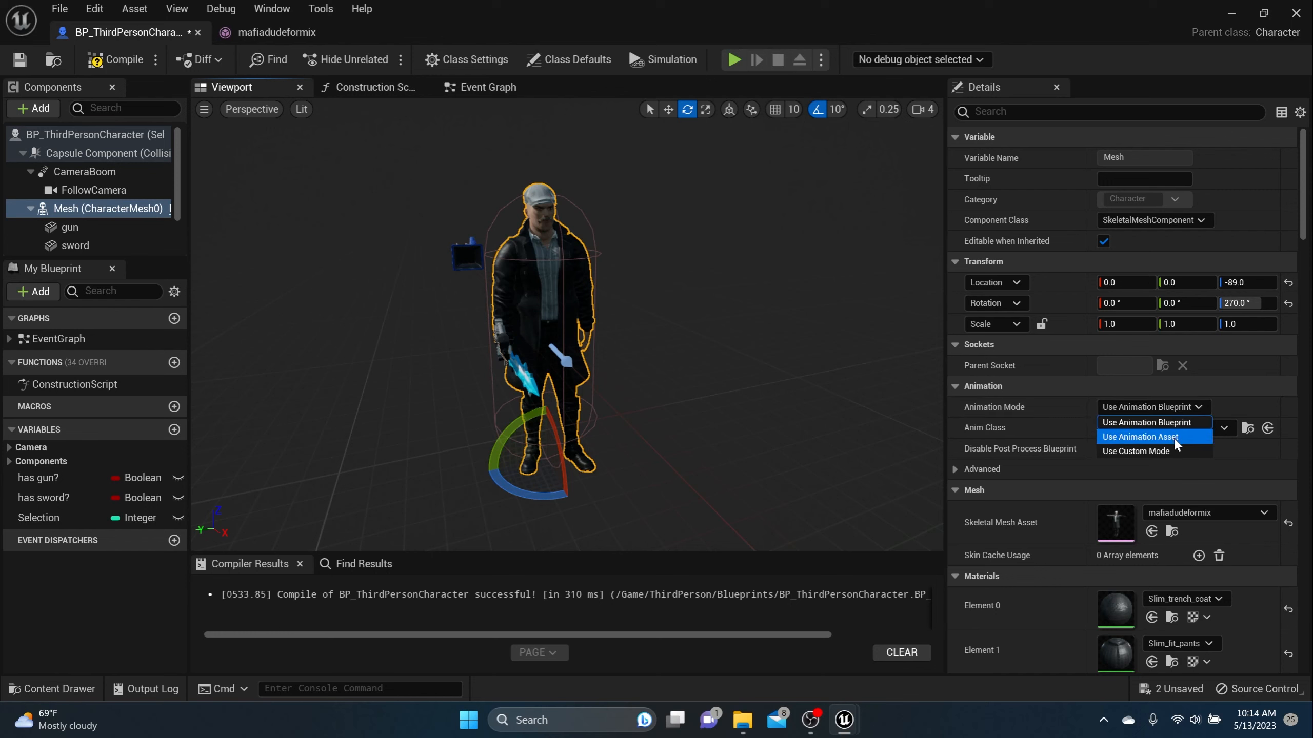
left_click(1173, 437)
left_click(1172, 430)
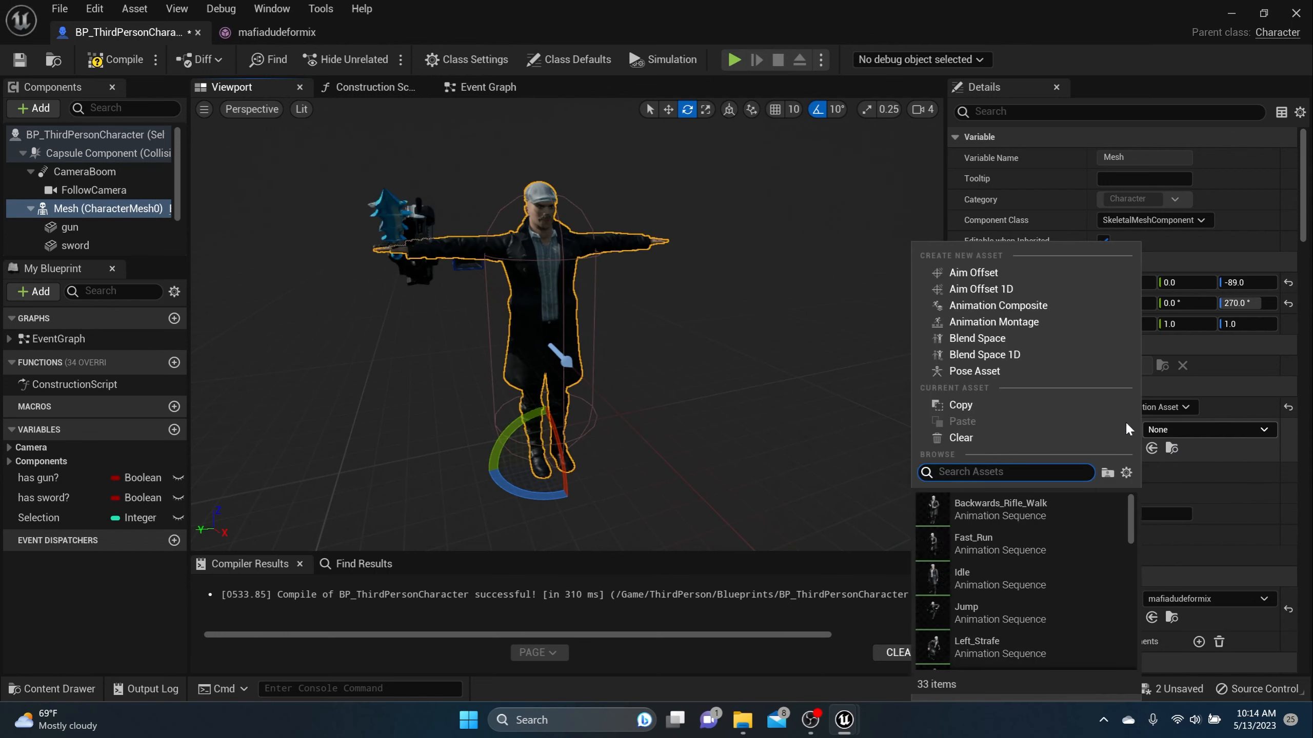
scroll(1043, 526, "down", 3)
scroll(1039, 516, "up", 2)
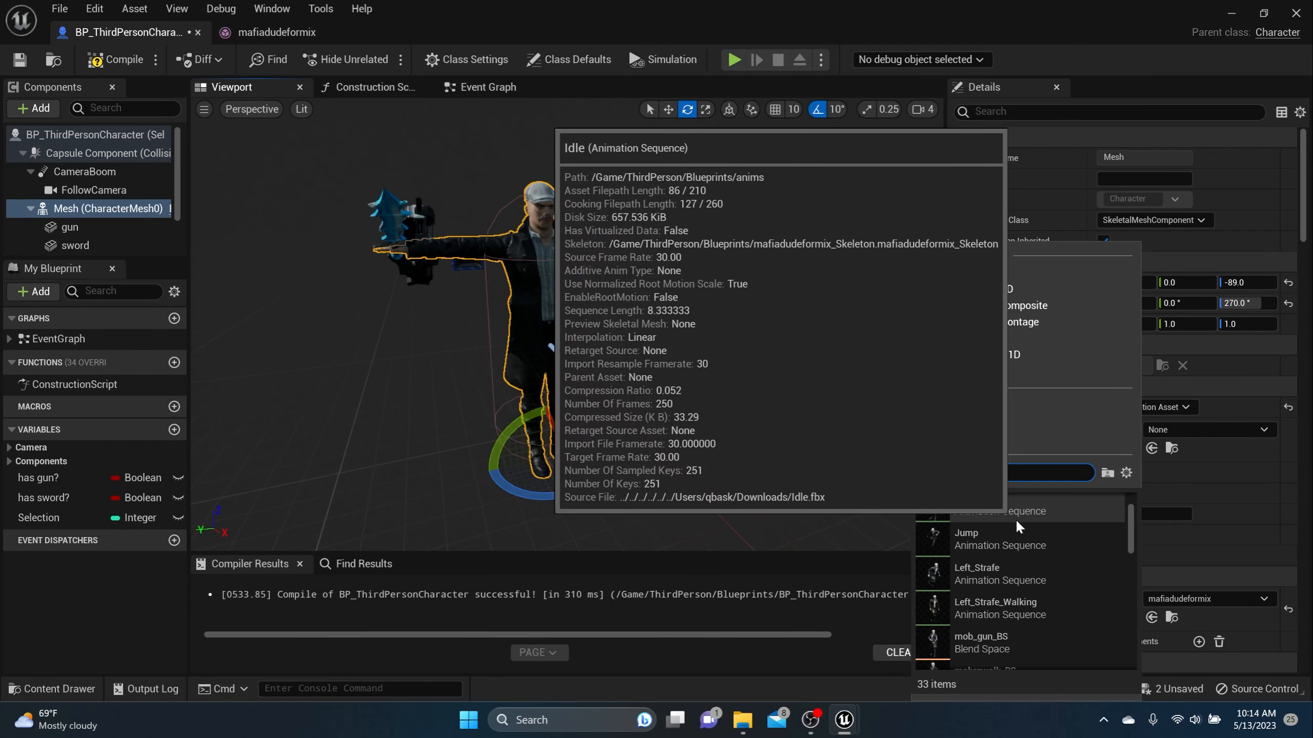
left_click(1001, 636)
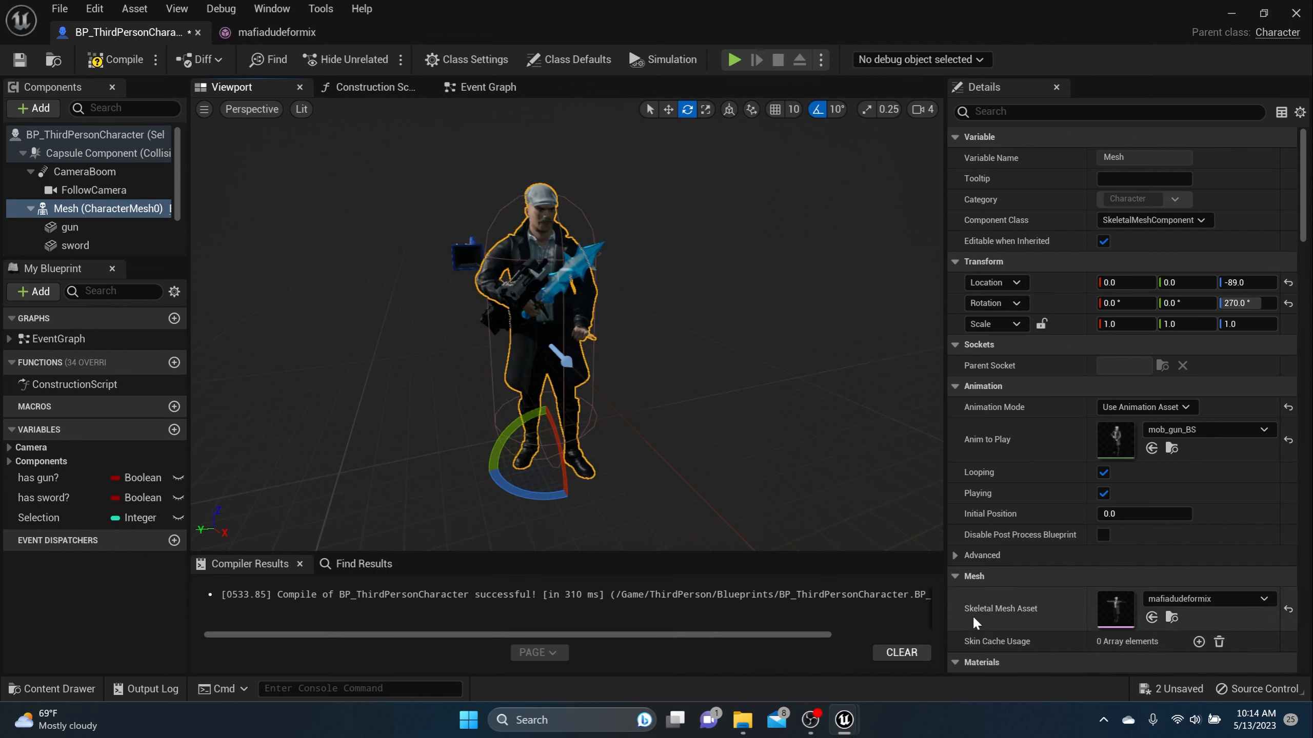
Enable Pause Anims in the character mesh's advanced animation settings and select the gun component in the right hand.
scroll(628, 373, "up", 3)
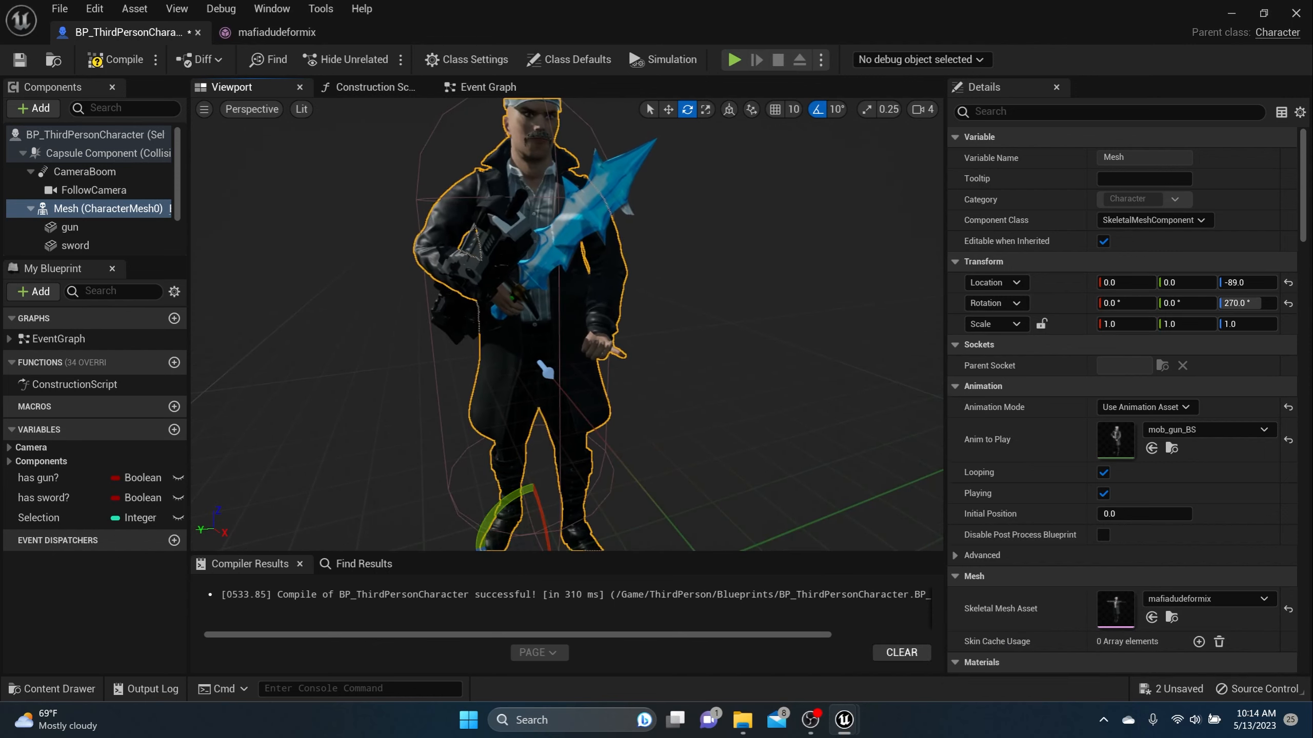
left_click(494, 261)
middle_click_drag(537, 294, 615, 335)
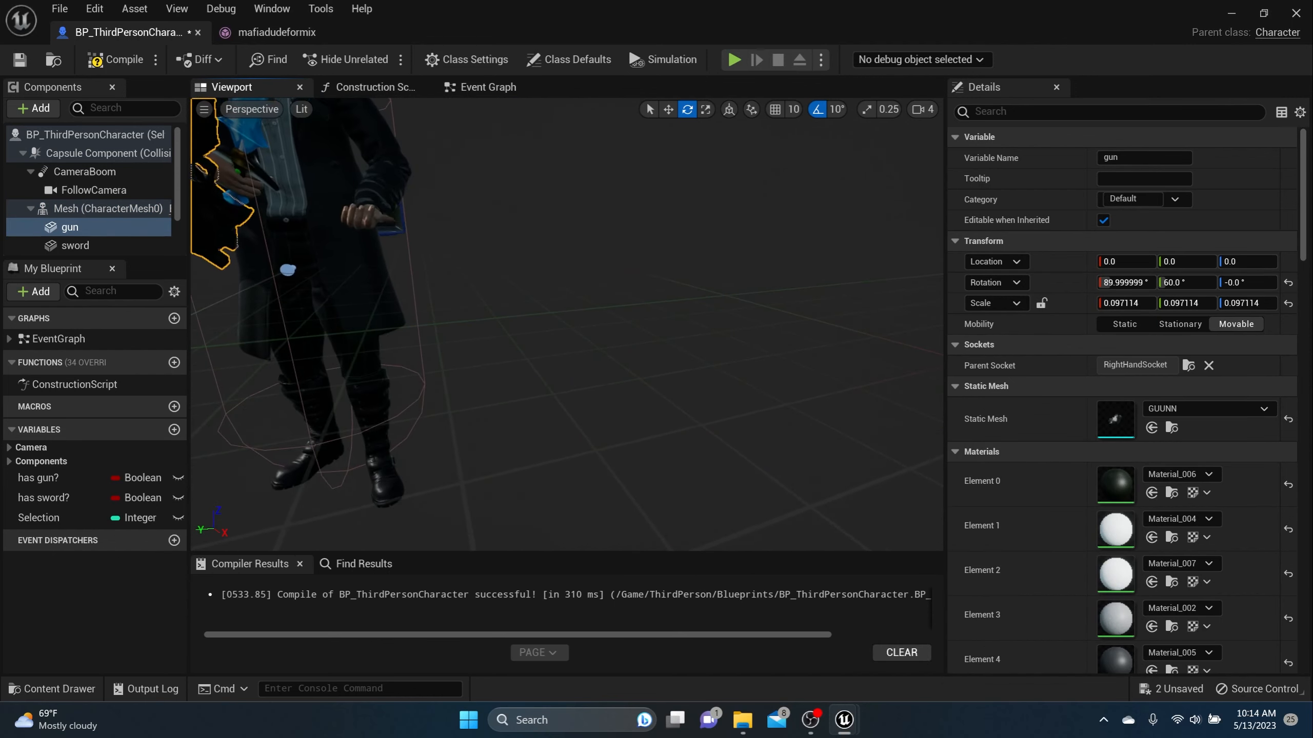
key("f")
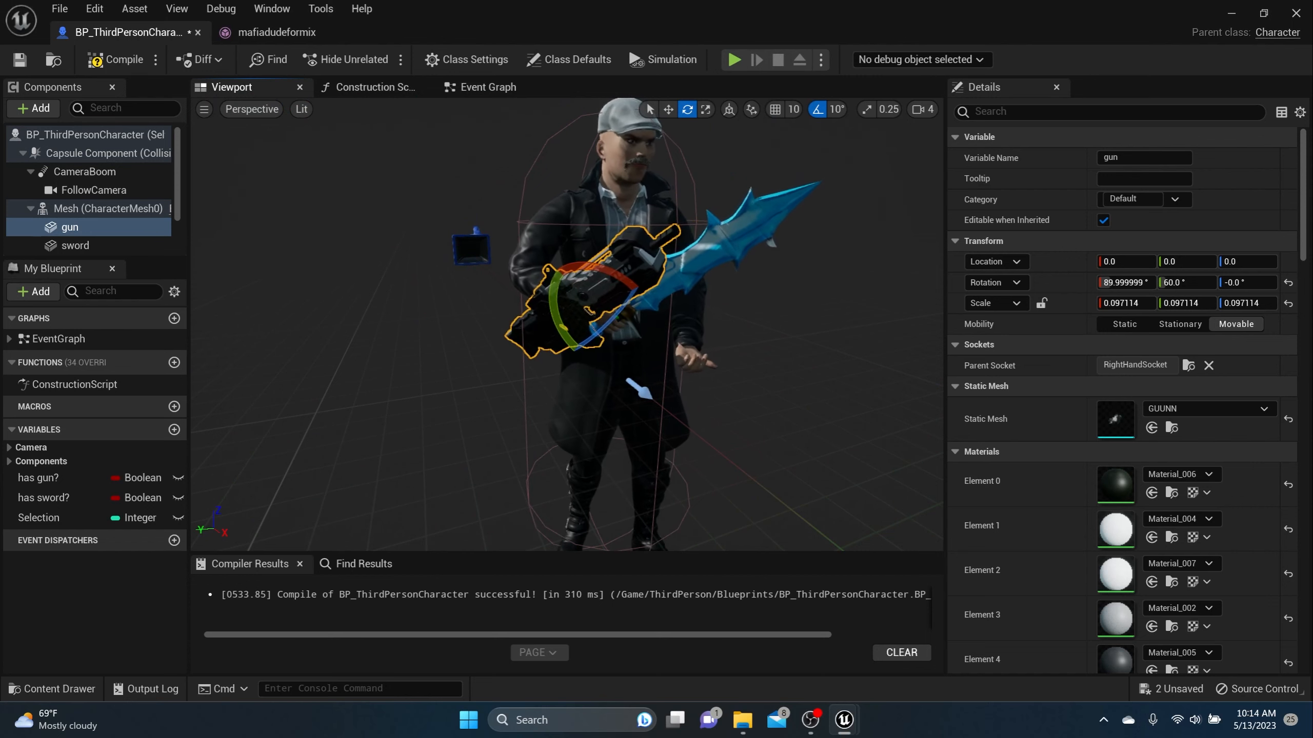
left_click(577, 226)
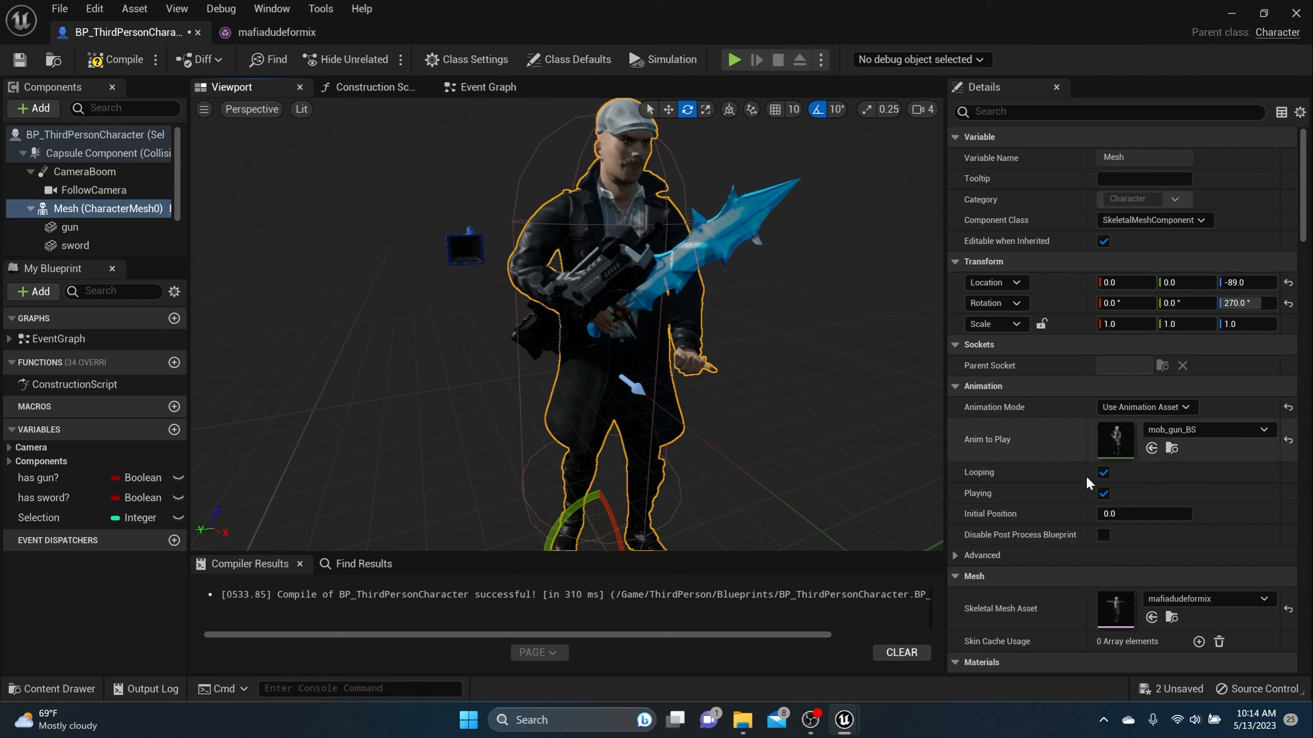
scroll(1113, 536, "down", 3)
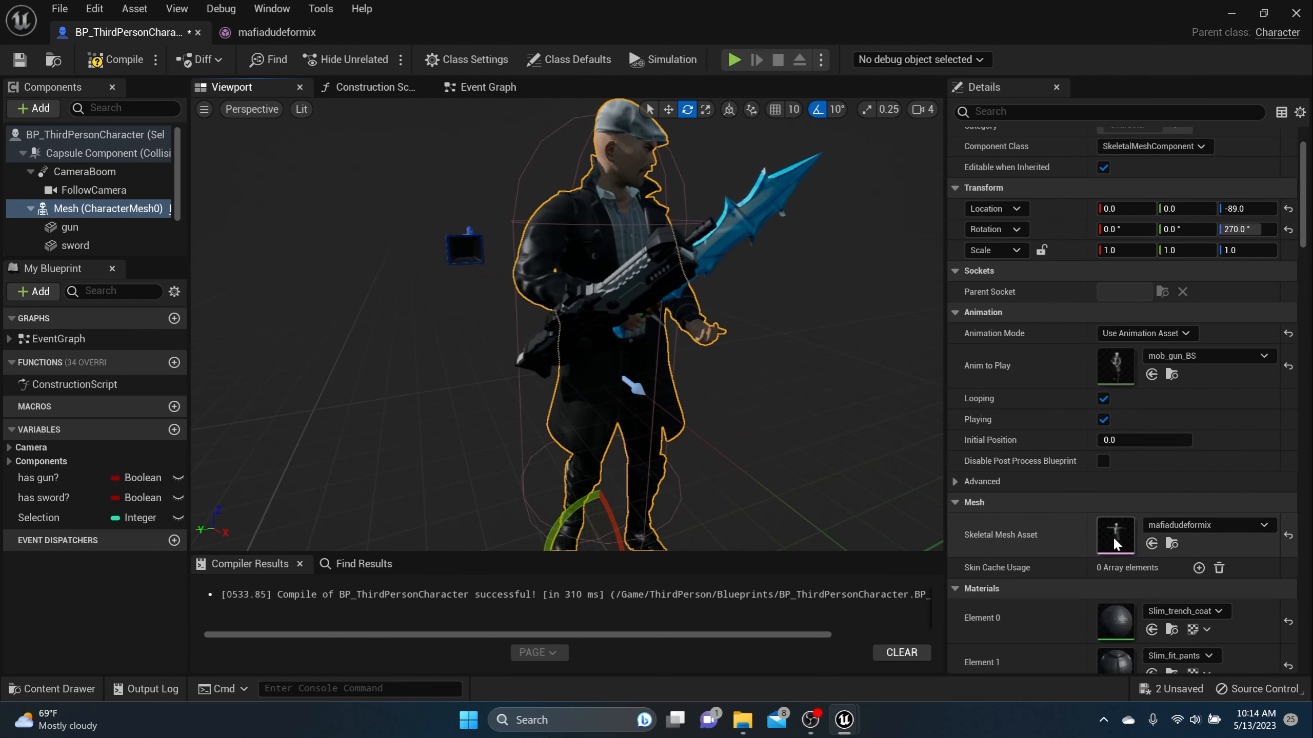
left_click(956, 481)
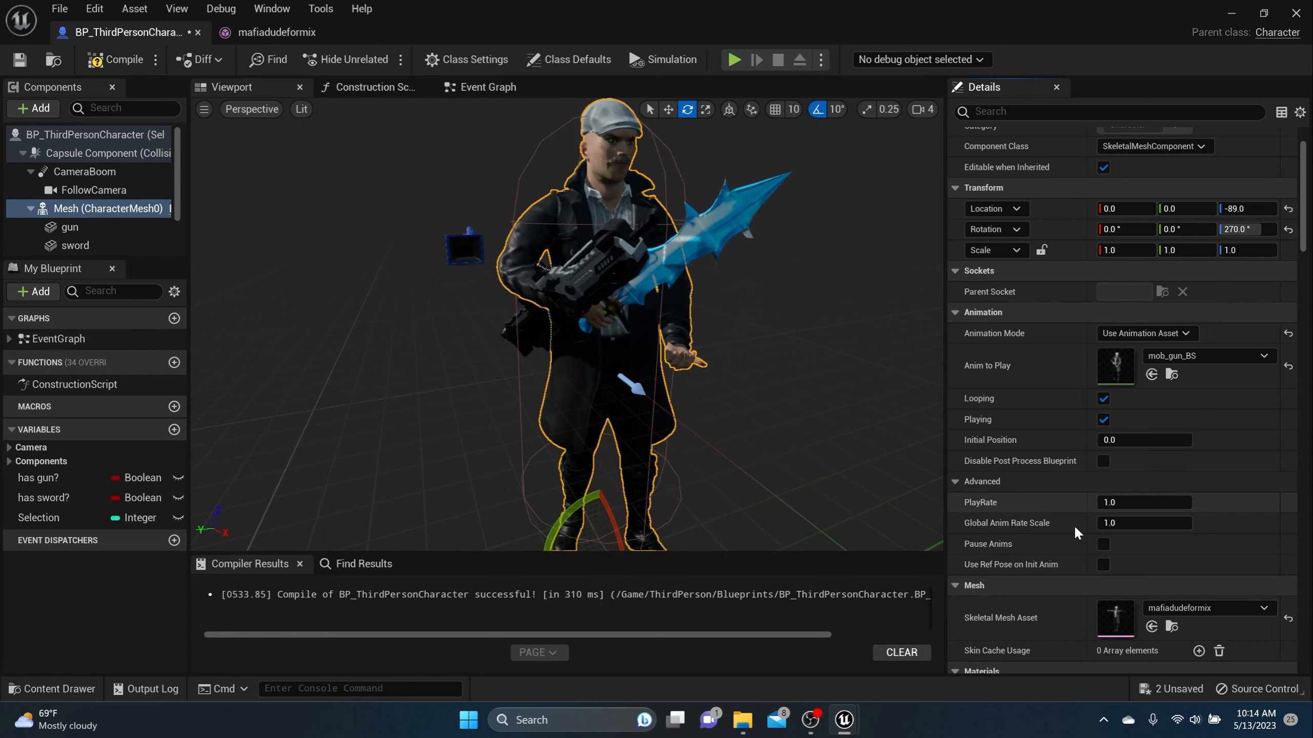
left_click(1103, 544)
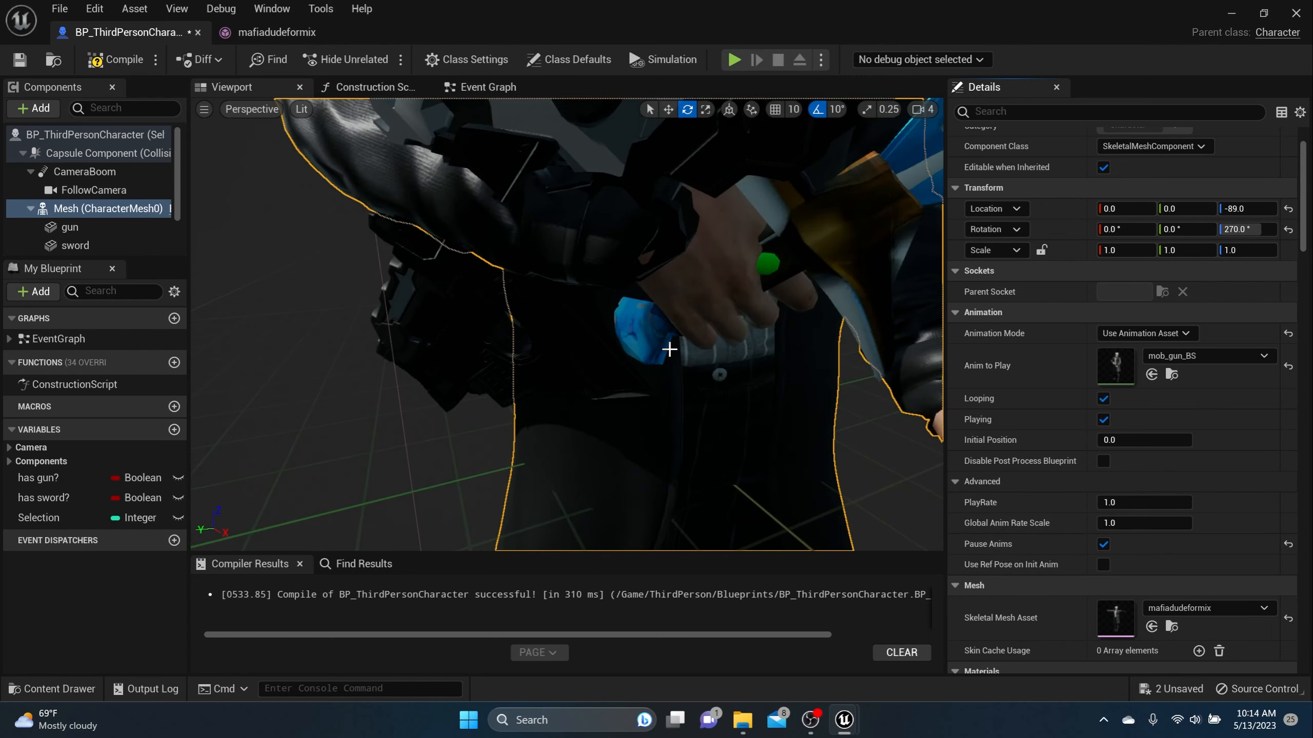
left_click(582, 270)
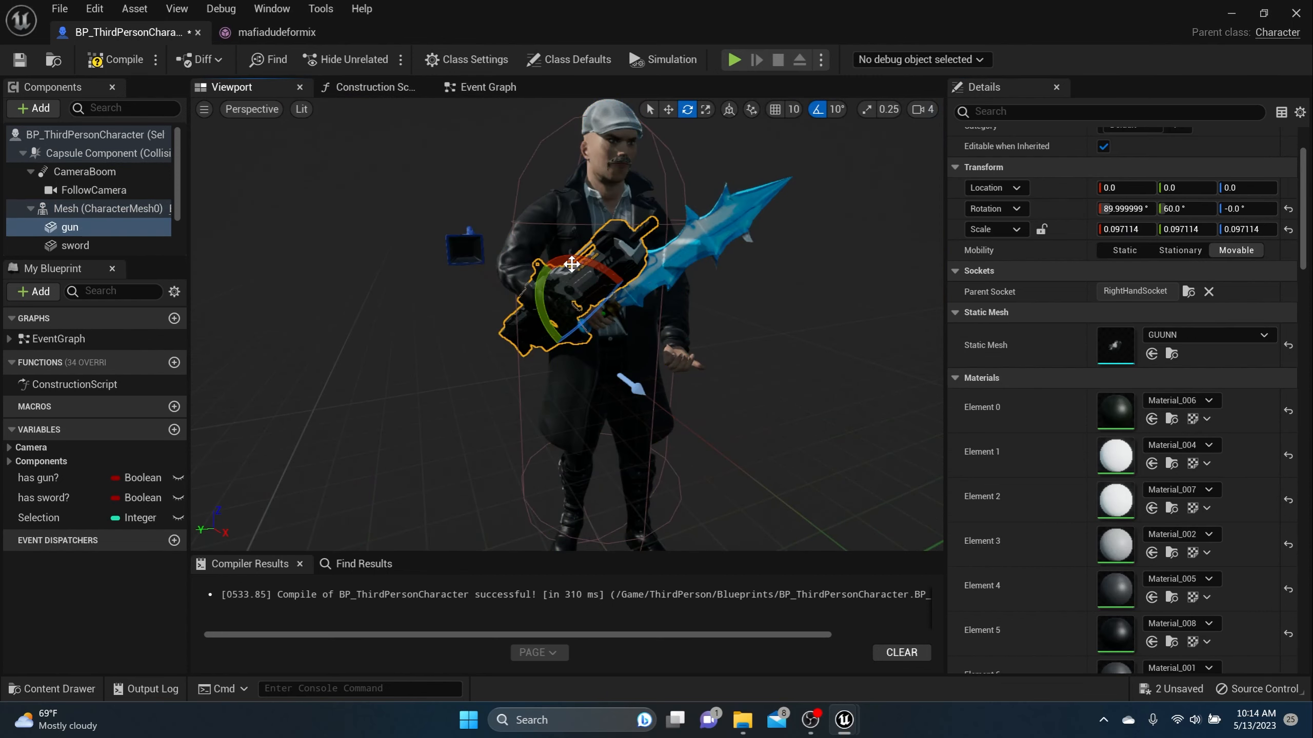
Rotate the gun to about 150°, 60°, 0° and move it to about 2.35, -4.70, -1.36 near the right hand.
left_click_drag(575, 257, 600, 300)
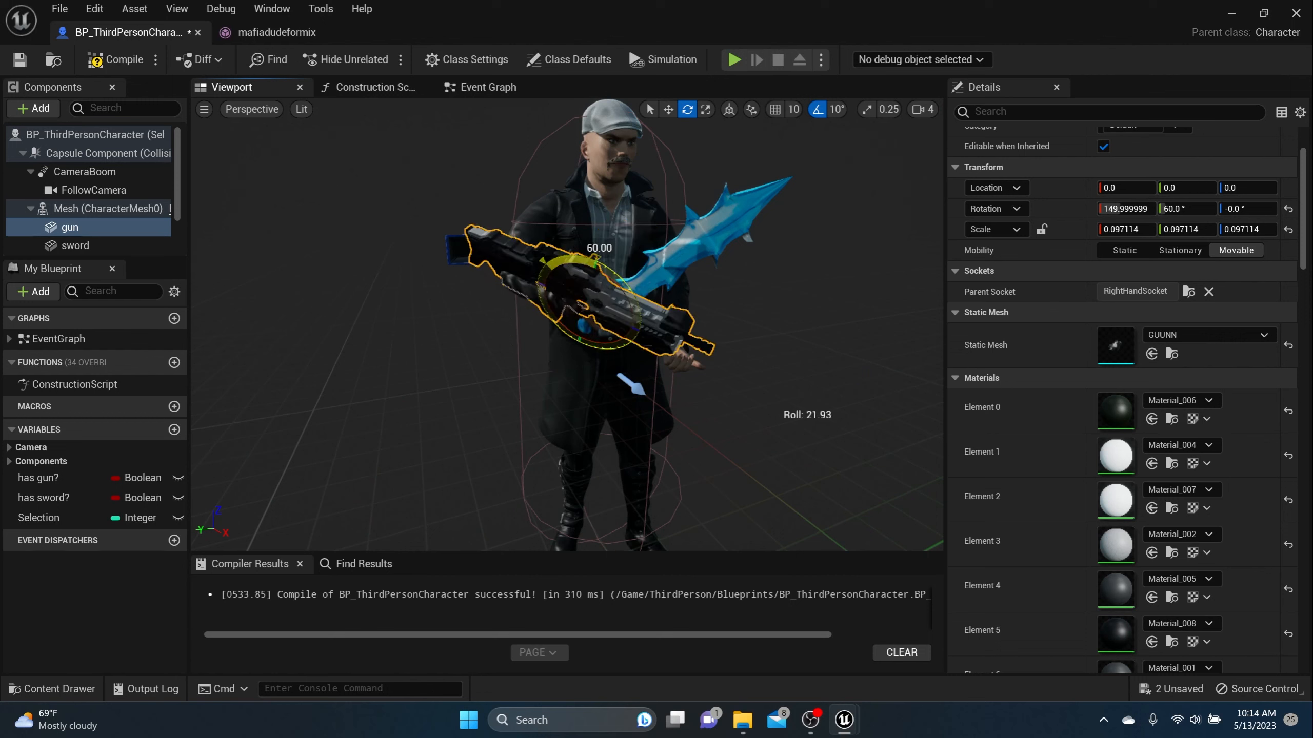
left_click(668, 110)
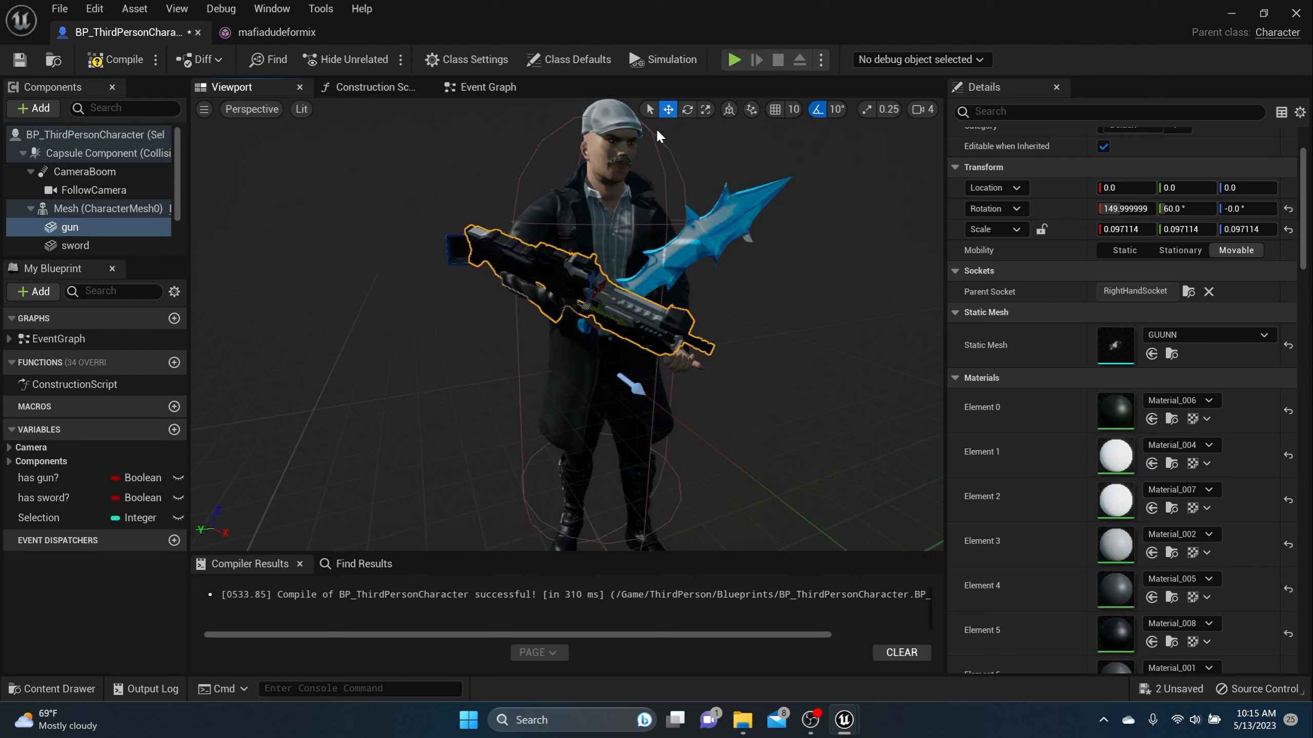
left_click_drag(616, 323, 670, 315)
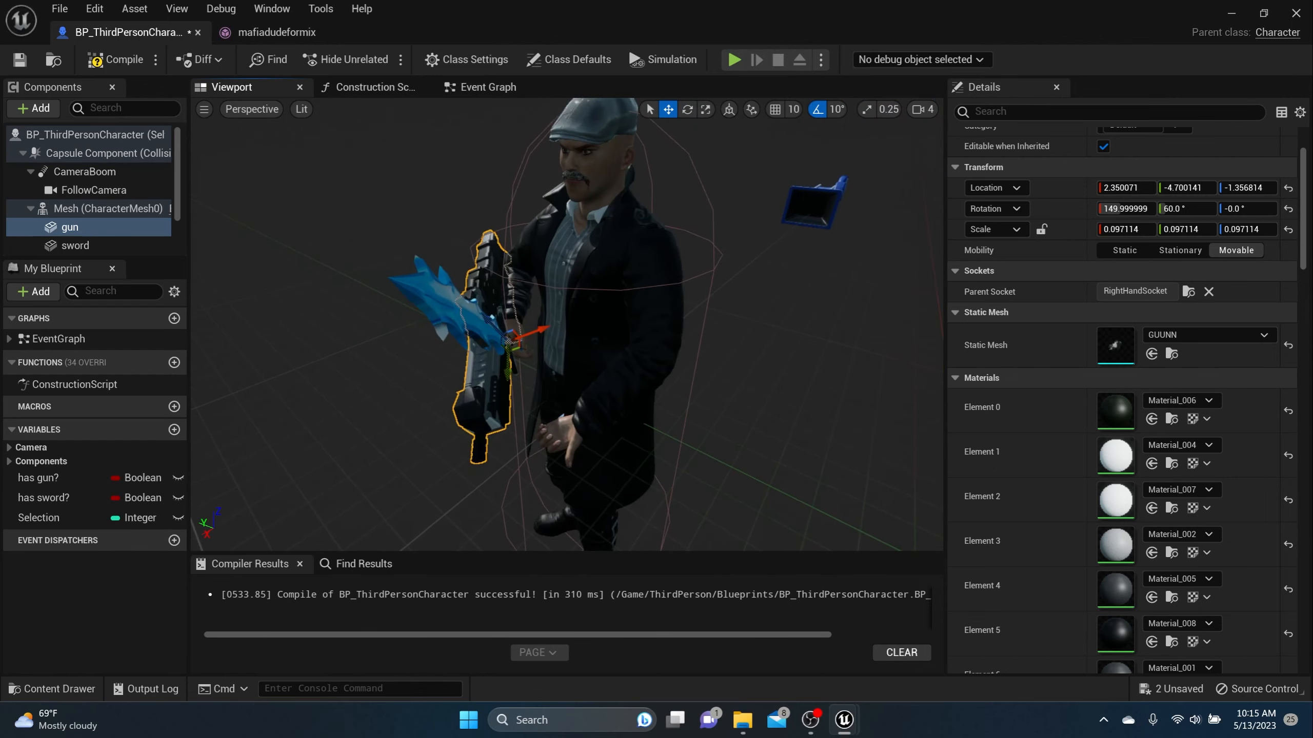
Rotate the gun to about 167.5°, 63.7°, 19.8° and move it to about 2.97, -4.48, -0.03, closer to the body.
left_click(686, 109)
scroll(537, 368, "down", 3)
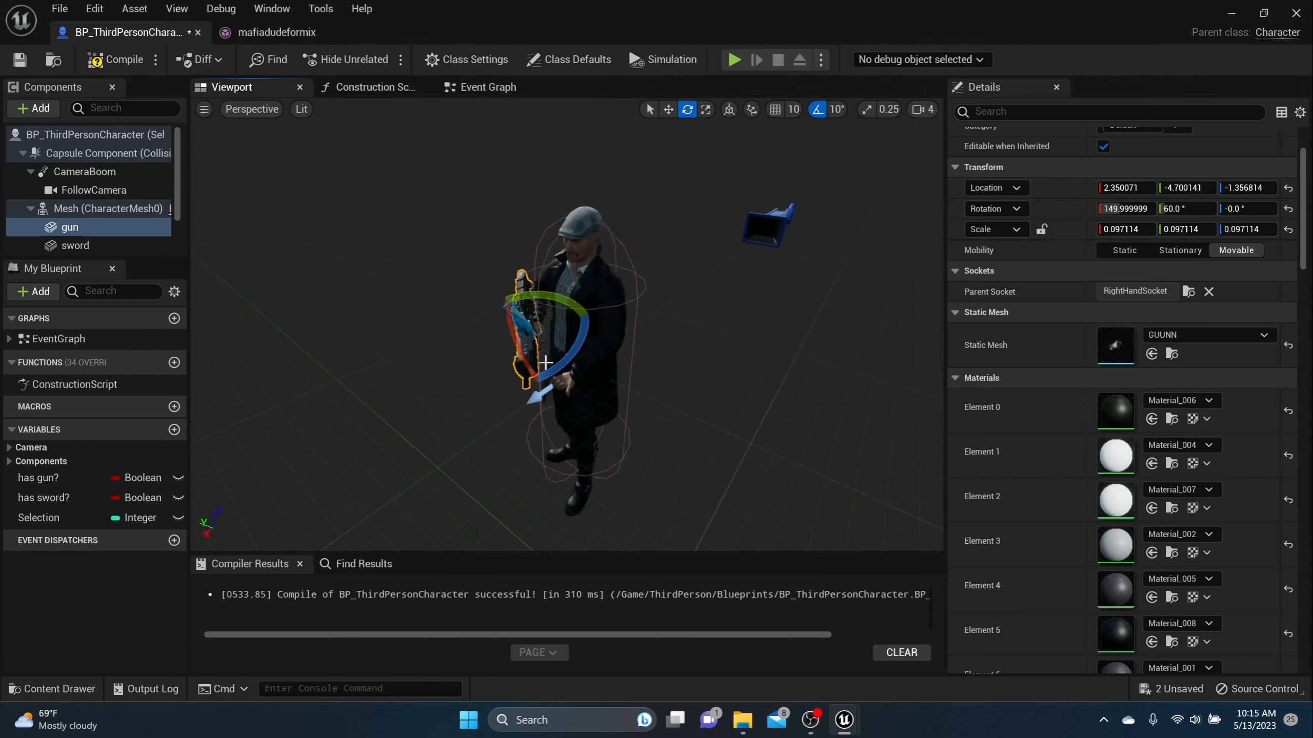
mouse_move(554, 368)
left_mouse_down()
mouse_move(573, 351)
mouse_move(563, 369)
left_mouse_up()
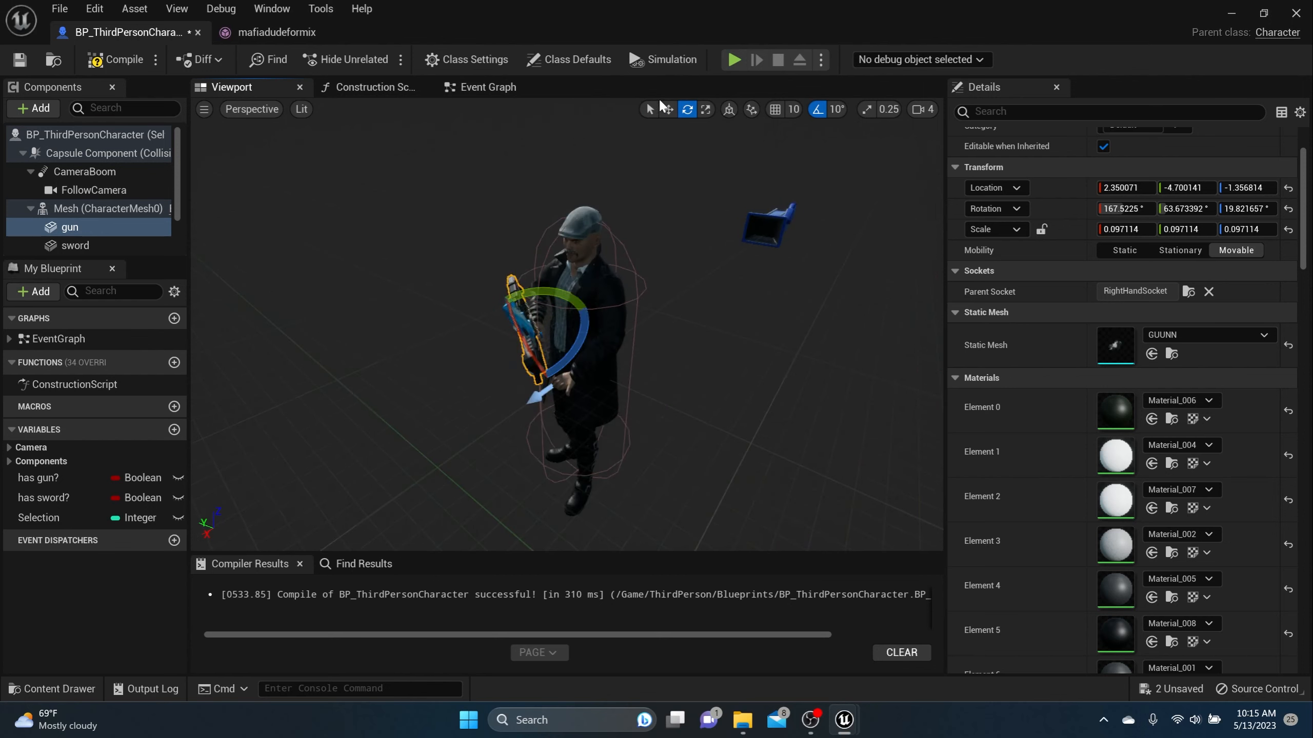
left_click(667, 109)
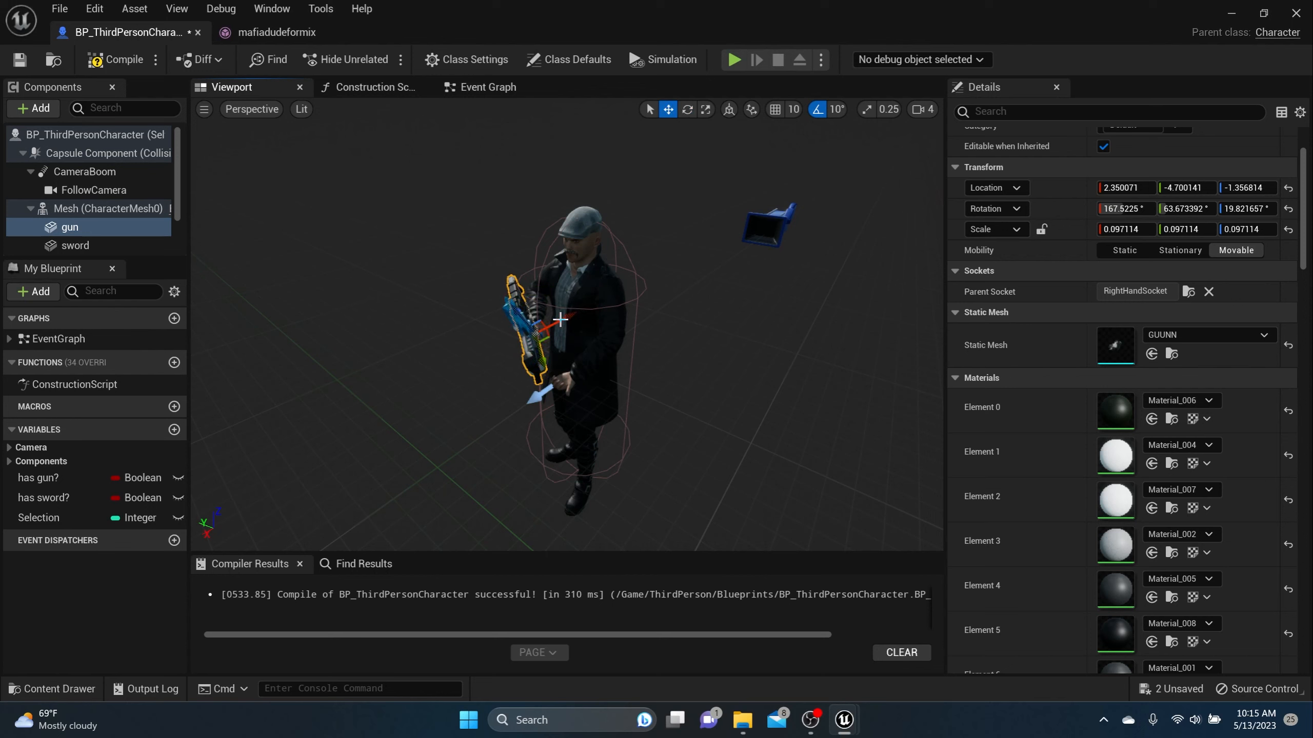
scroll(560, 319, "up", 3)
left_click_drag(536, 327, 545, 332)
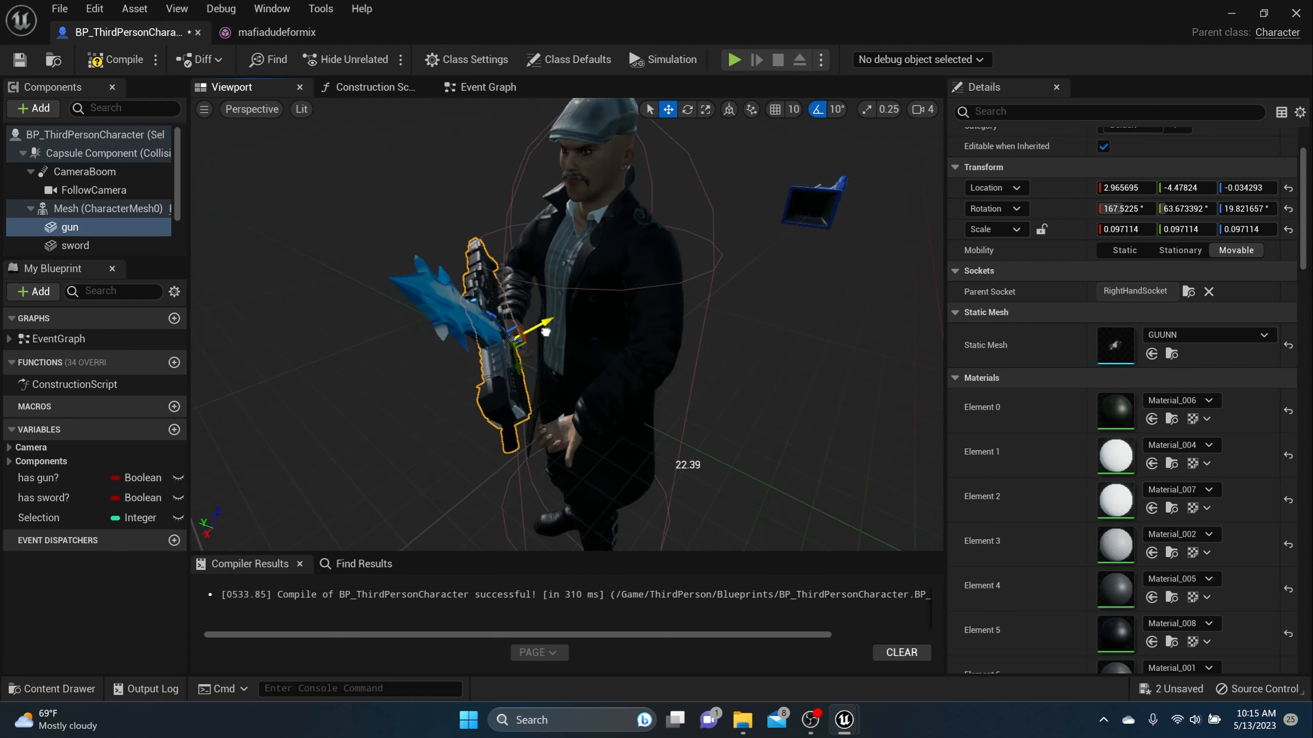
Rotate the gun further to about 188°, 64°, 42.6°, angling its barrel toward the left hand.
left_click(687, 110)
scroll(542, 358, "down", 4)
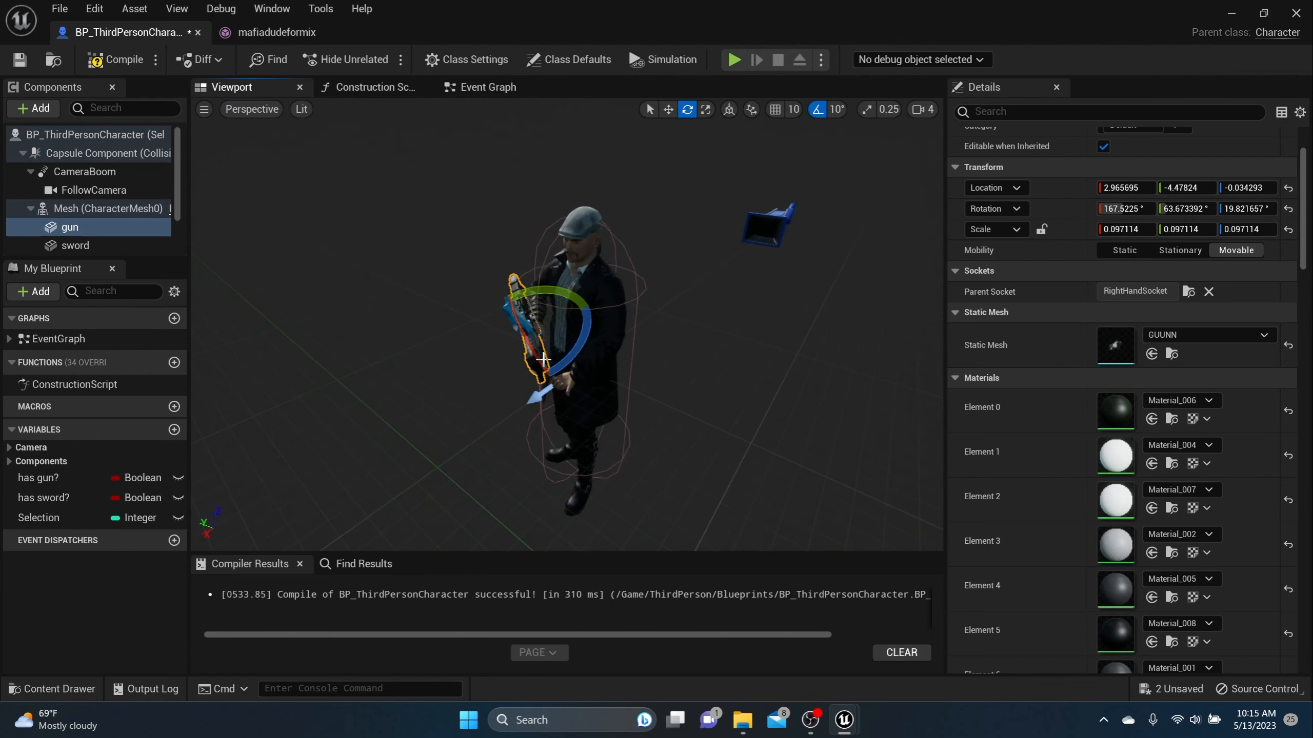
left_click_drag(569, 367, 564, 368)
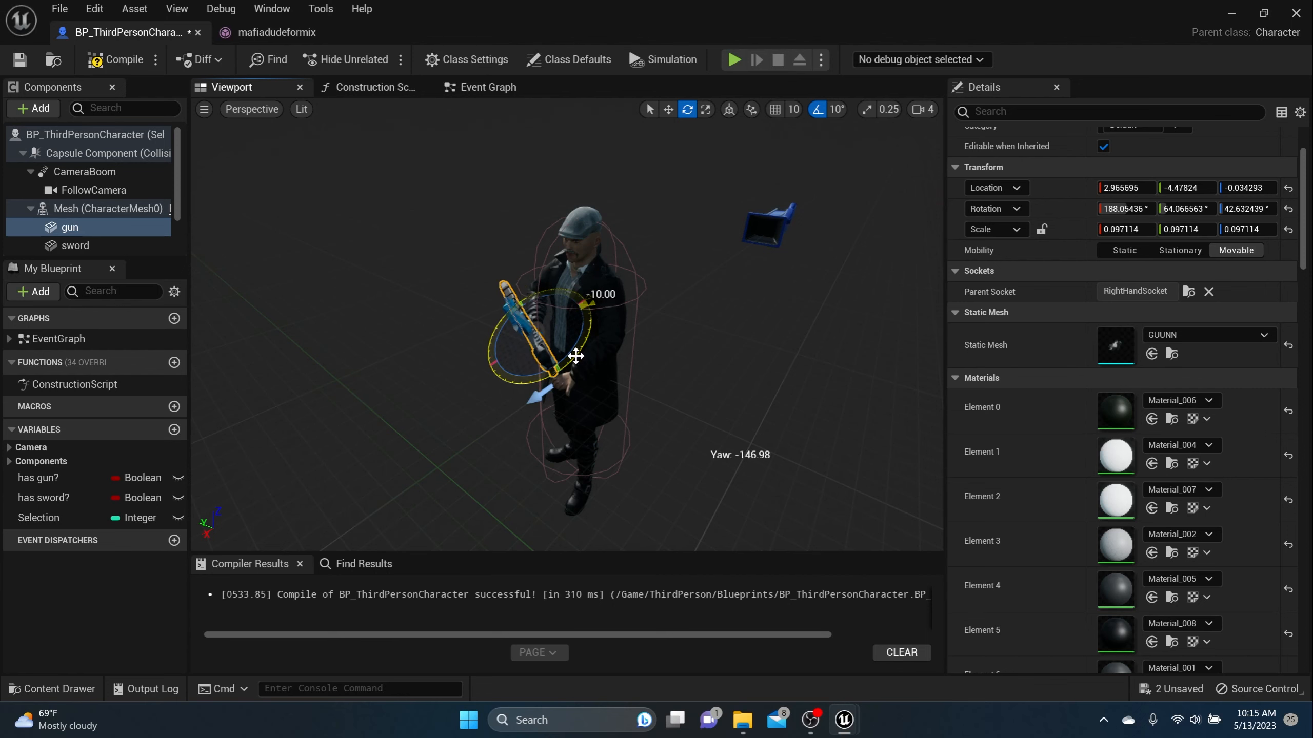
Tilt the gun to about 255°, 77.7°, 91.7° so that it slopes down across the character's chest.
scroll(561, 364, "up", 5)
right_click_drag(560, 364, 646, 331)
scroll(562, 365, "down", 6)
scroll(562, 367, "up", 3)
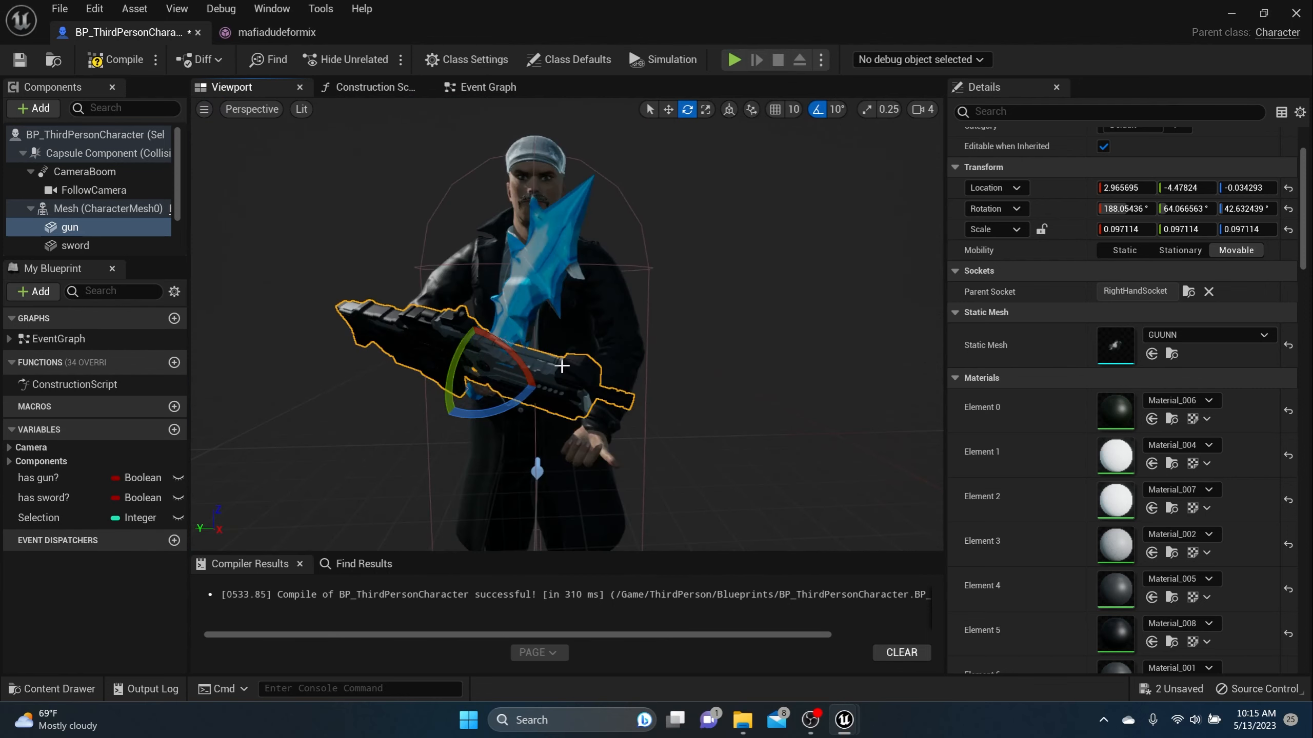
right_click_drag(562, 366, 609, 374)
middle_click_drag(560, 366, 467, 463)
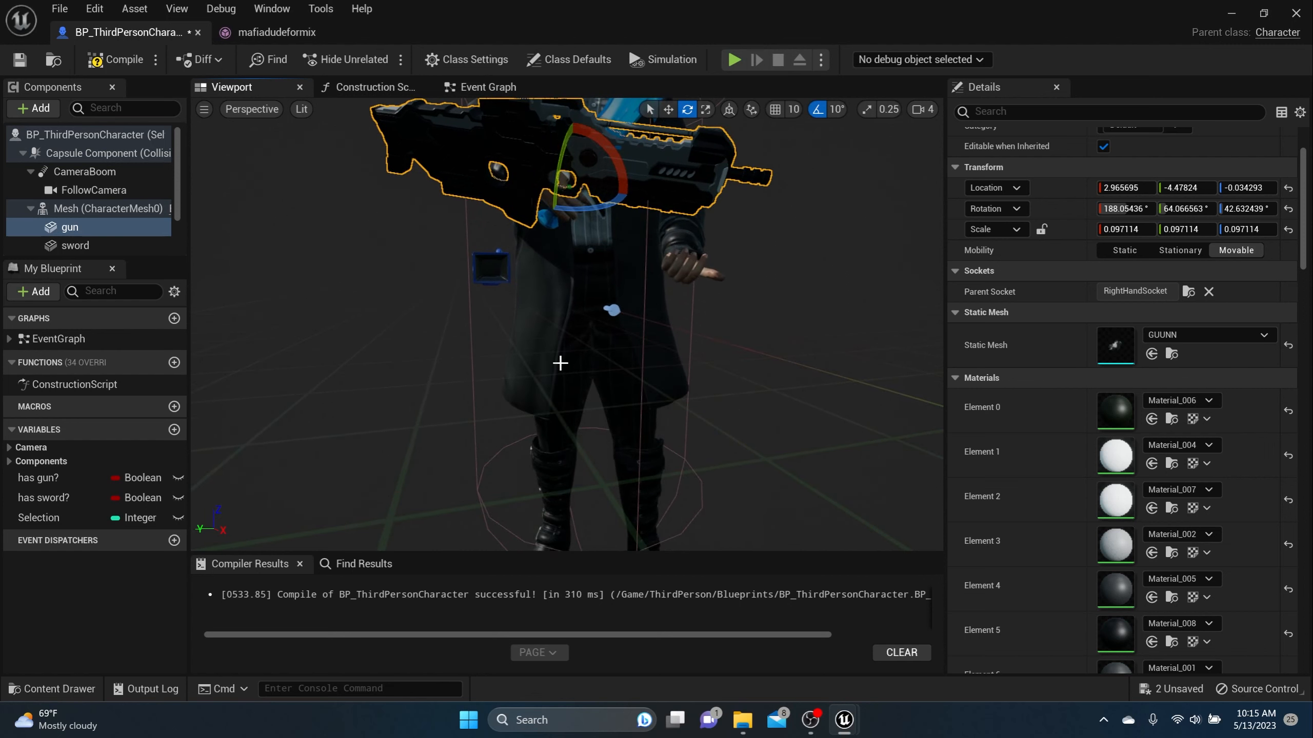
right_click_drag(561, 363, 576, 332)
left_click_drag(542, 197, 713, 339)
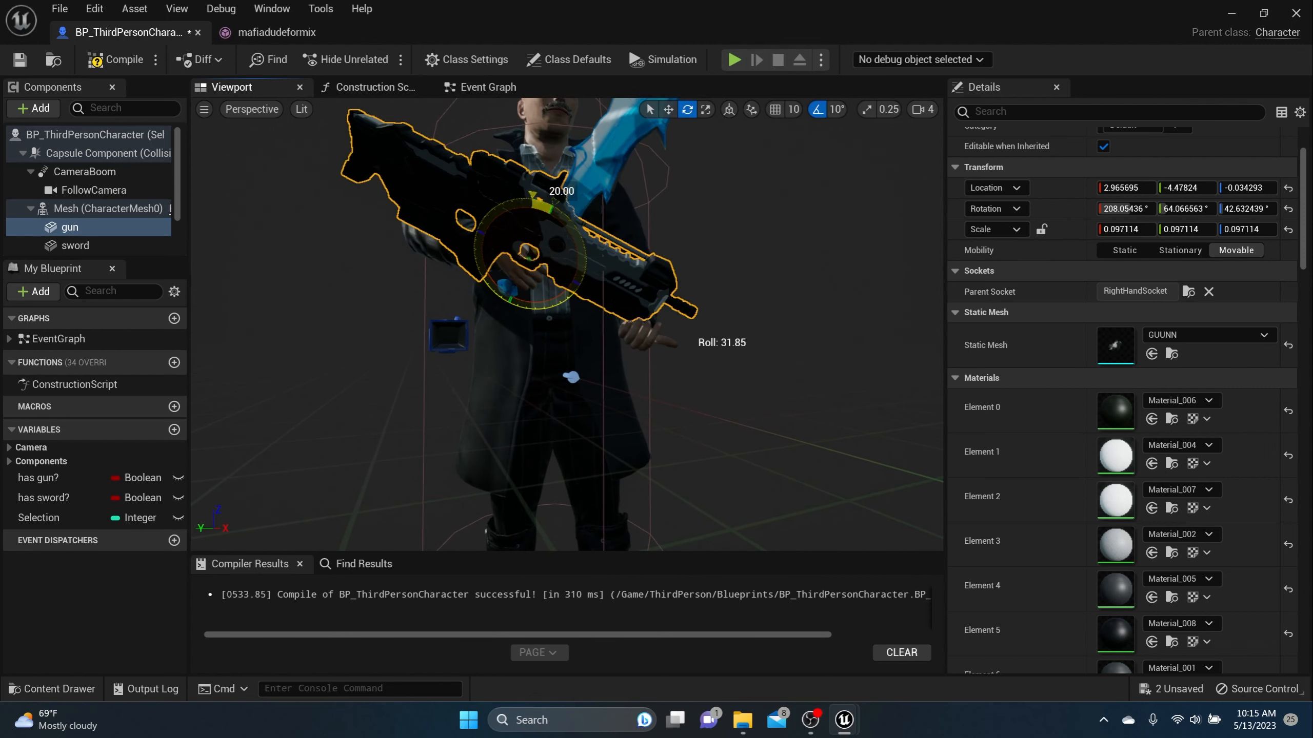
left_click_drag(525, 245, 538, 261)
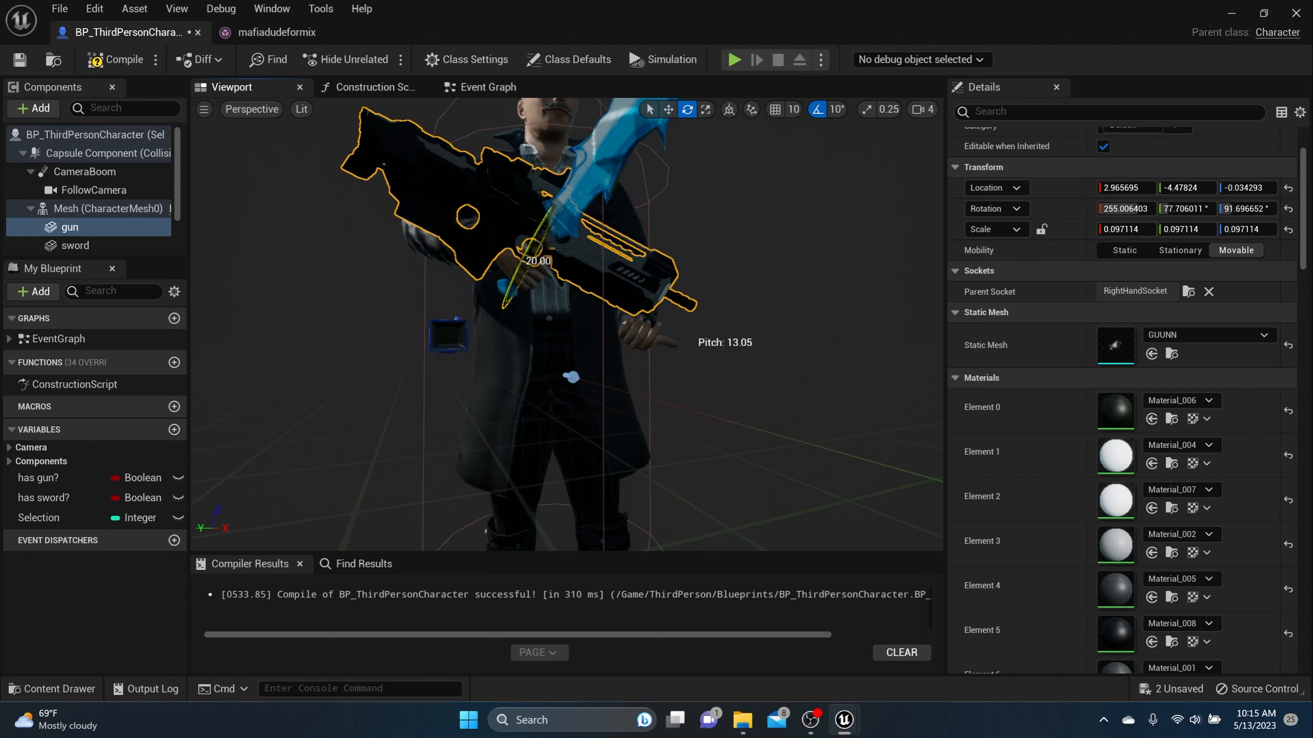
Move the gun to about 0.73, -7.79, 3.61 so that its grip sits in the right hand.
mouse_move(588, 163)
right_mouse_down()
mouse_move(547, 248)
mouse_move(588, 164)
right_mouse_up()
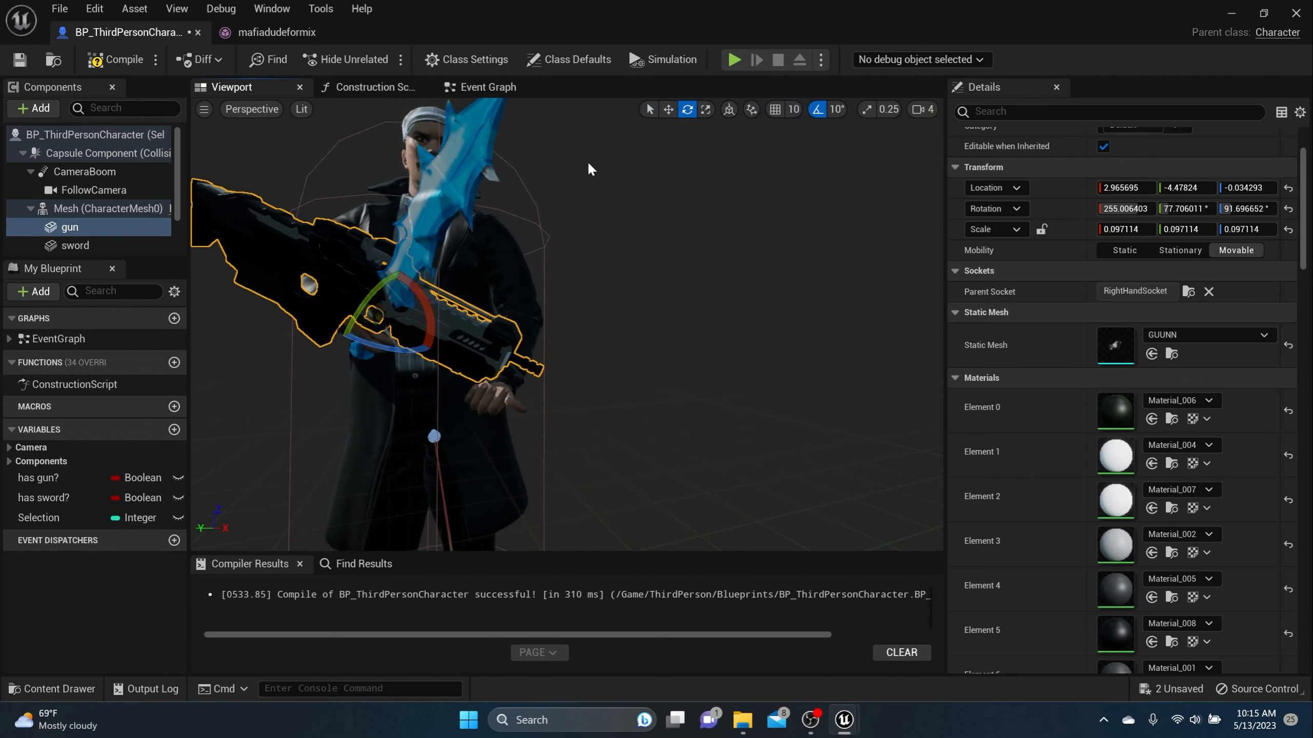
left_click(667, 109)
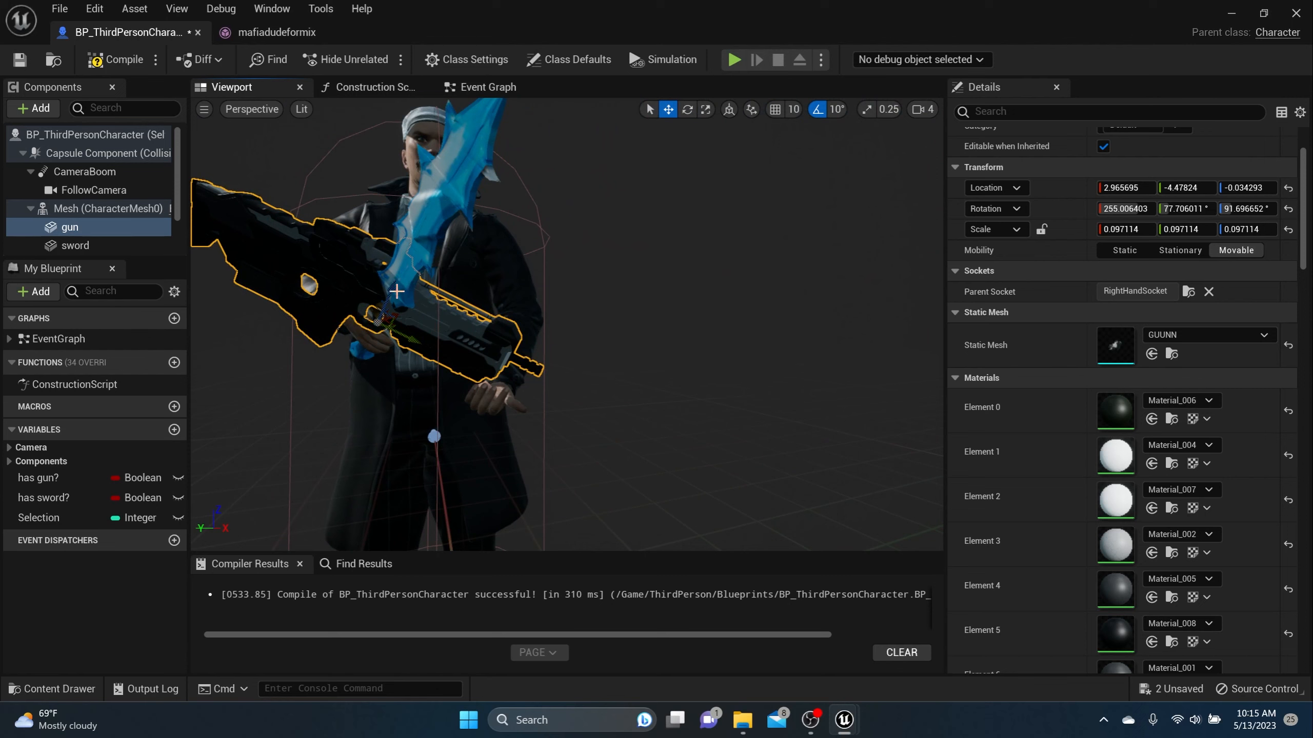
left_click_drag(389, 294, 358, 317)
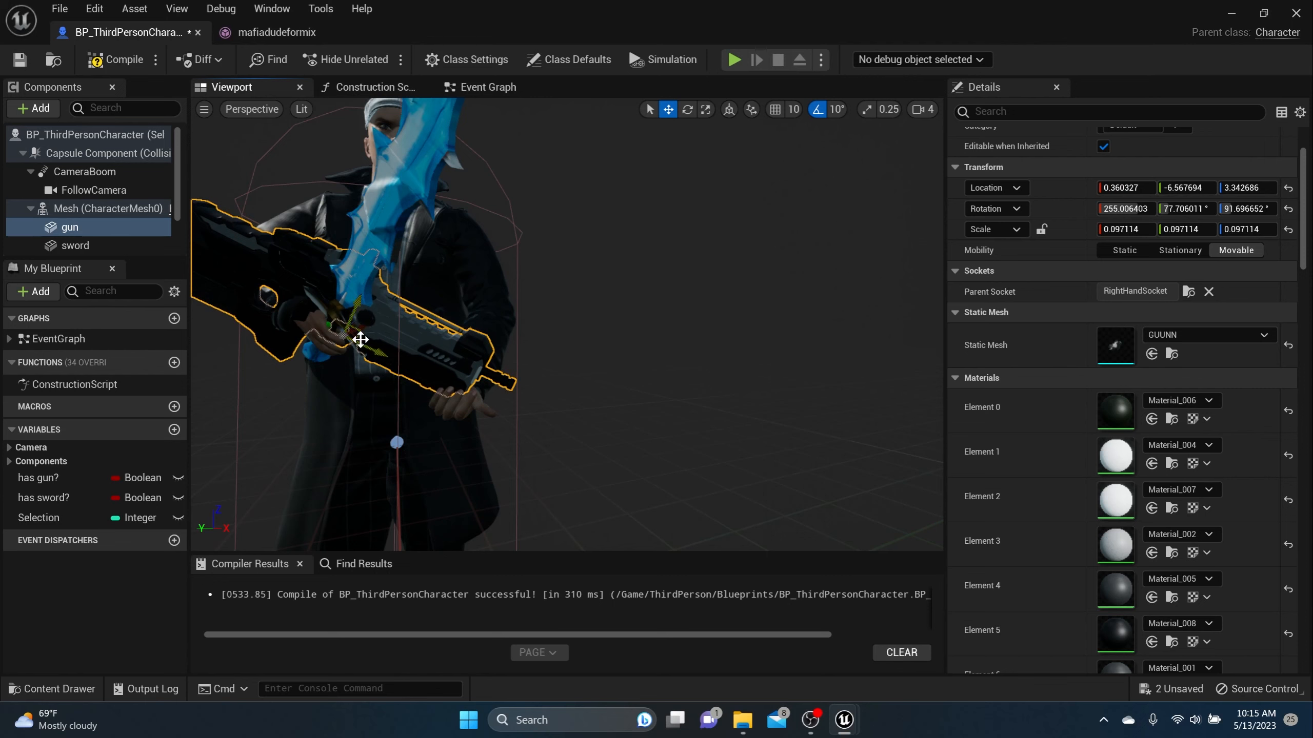
left_click_drag(360, 339, 373, 352)
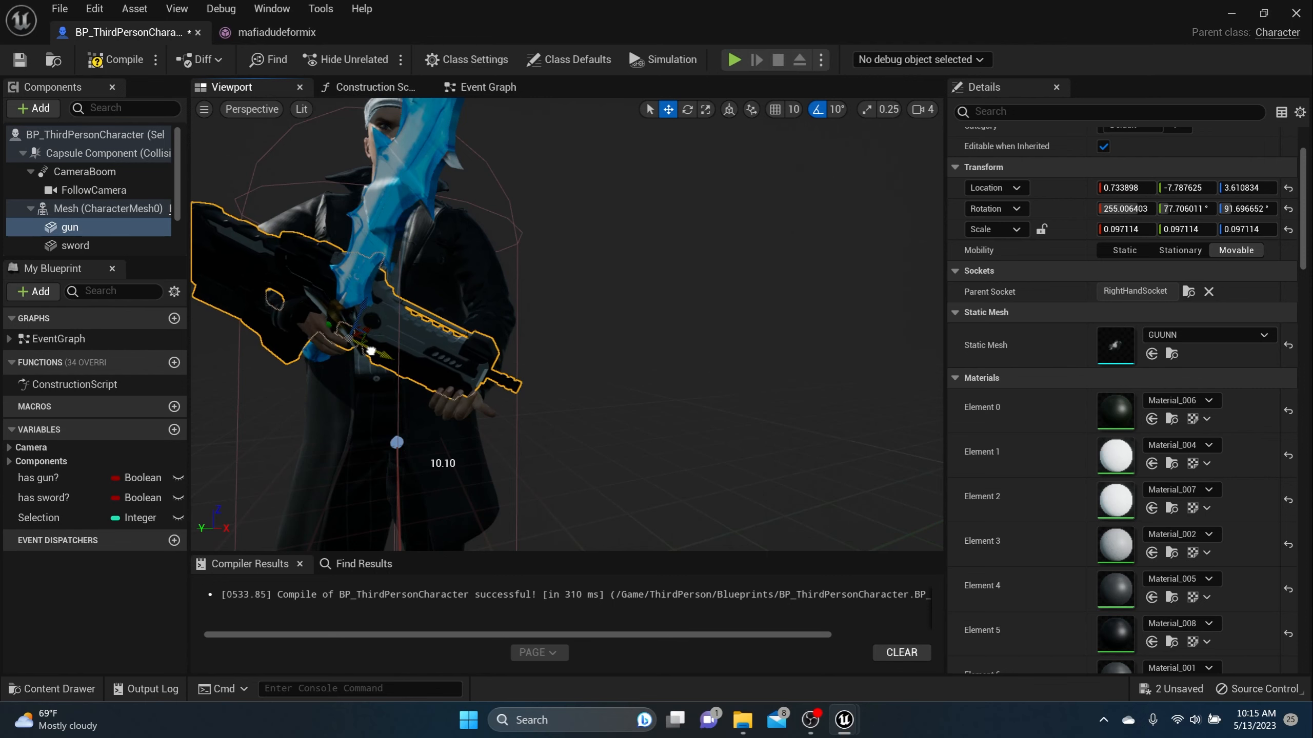
Adjust the gun's rotation to about 211°, 86°, 47° and location to about 1.44, -10.26, 3.34, and compile and save the blueprint.
mouse_move(389, 332)
right_mouse_down()
mouse_move(351, 334)
mouse_move(429, 332)
mouse_move(385, 331)
right_mouse_up()
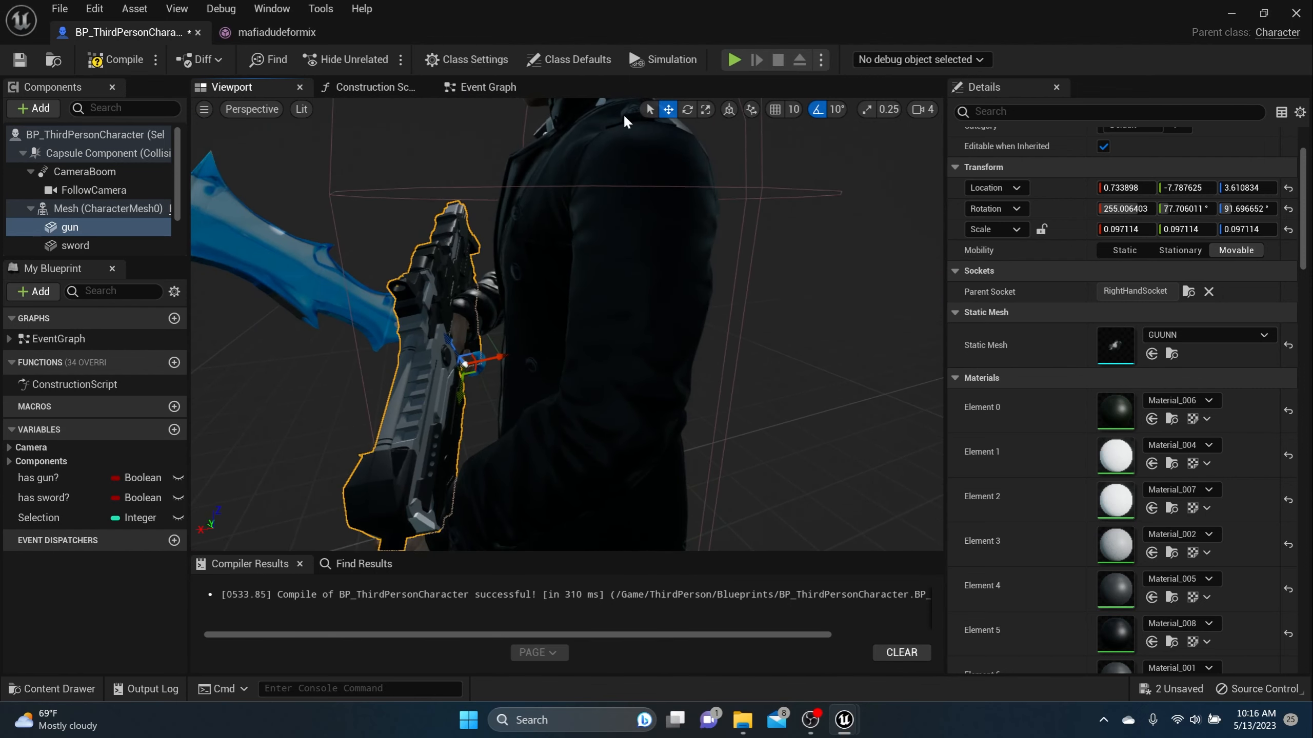
left_click(685, 113)
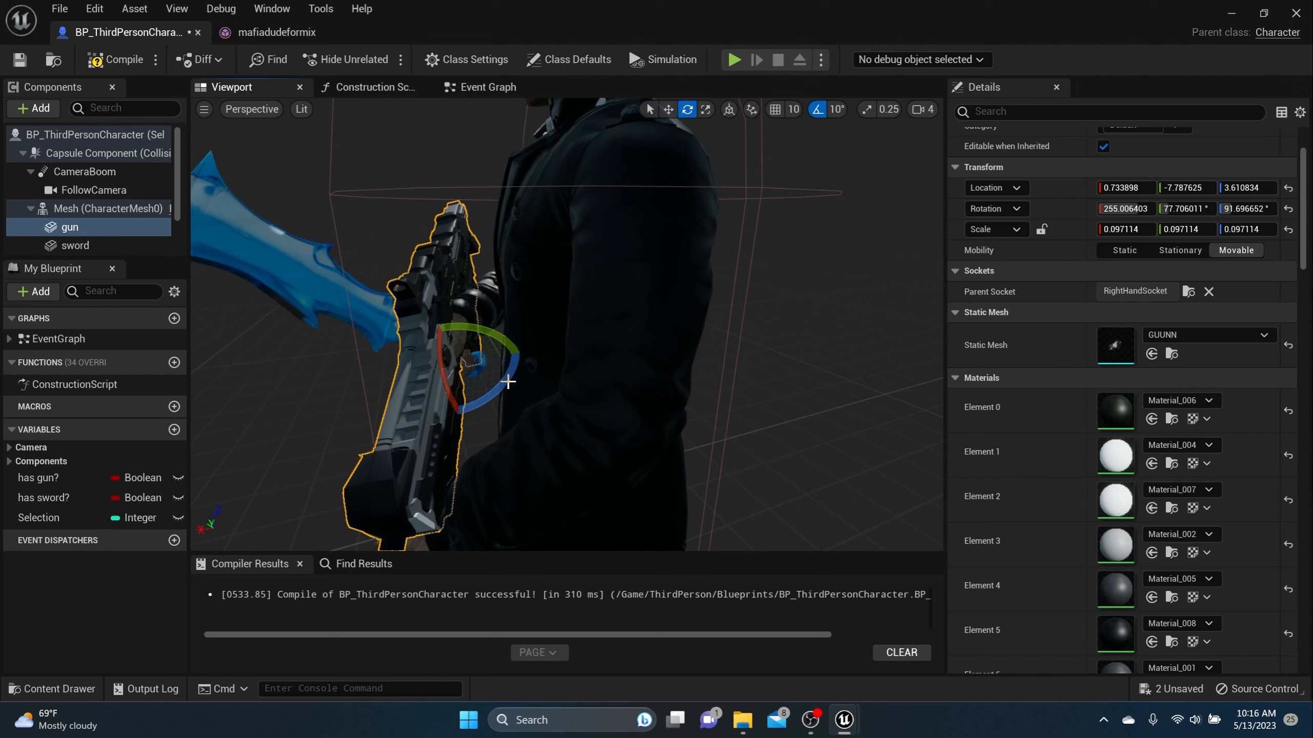
mouse_move(516, 375)
left_mouse_down()
mouse_move(509, 404)
mouse_move(524, 363)
mouse_move(513, 374)
left_mouse_up()
left_click(669, 110)
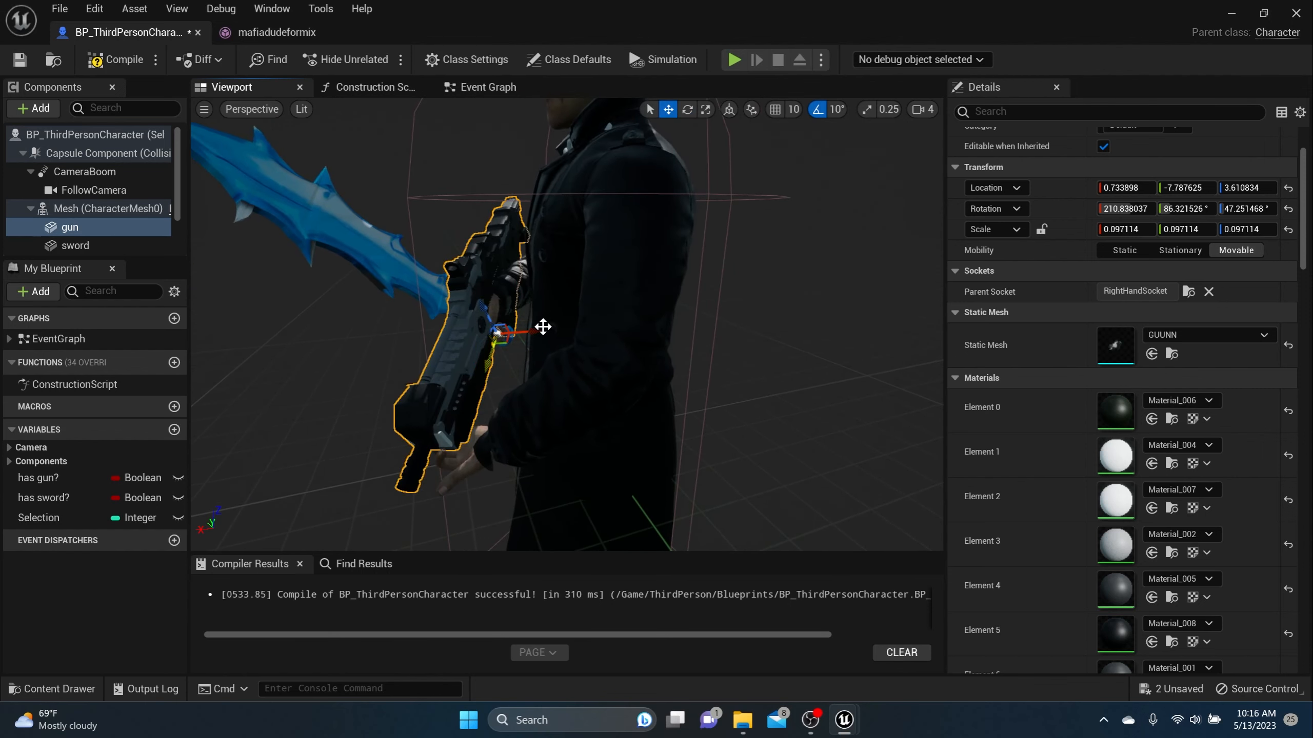
mouse_move(542, 327)
left_mouse_down()
mouse_move(551, 345)
mouse_move(518, 317)
mouse_move(538, 320)
mouse_move(498, 354)
mouse_move(529, 321)
left_mouse_up()
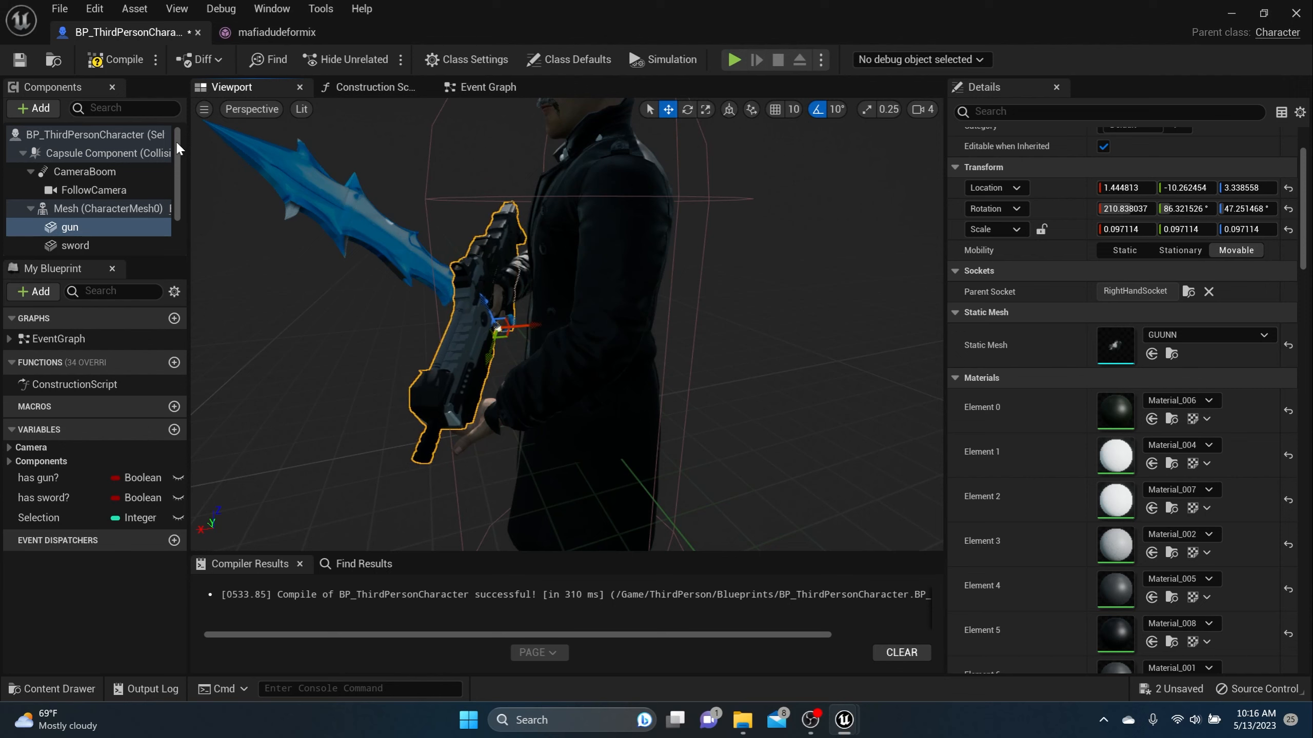
left_click(117, 59)
left_click(21, 60)
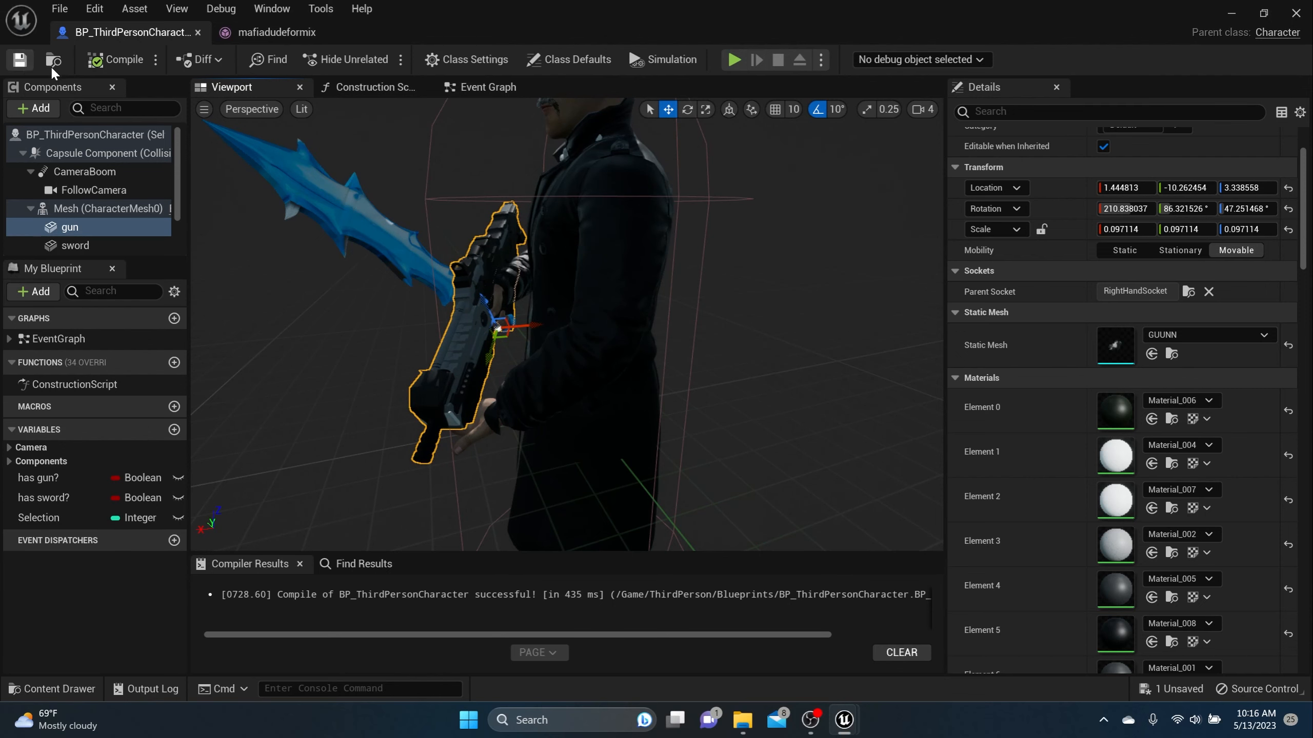
Turn off Pause Anims on the character mesh, and compile and save the blueprint.
left_click(611, 235)
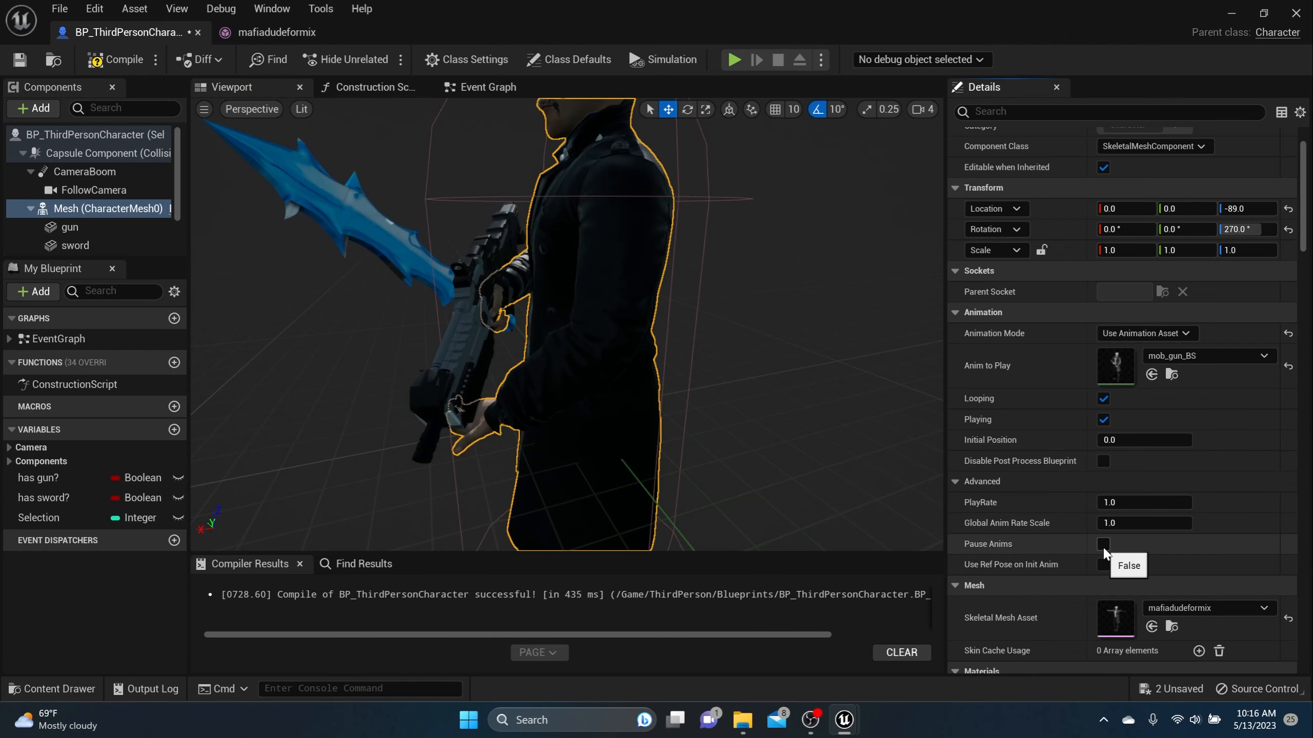
scroll(734, 419, "down", 5)
right_click_drag(733, 418, 733, 416)
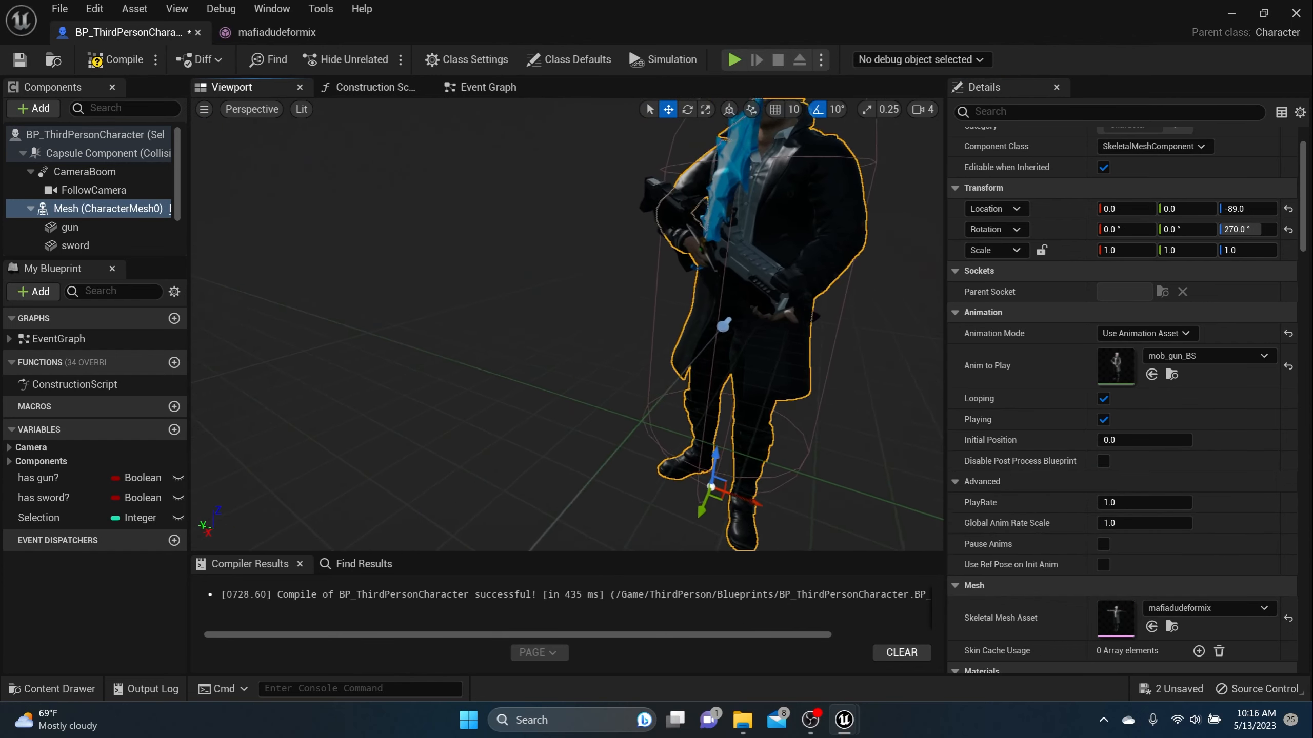
key("f")
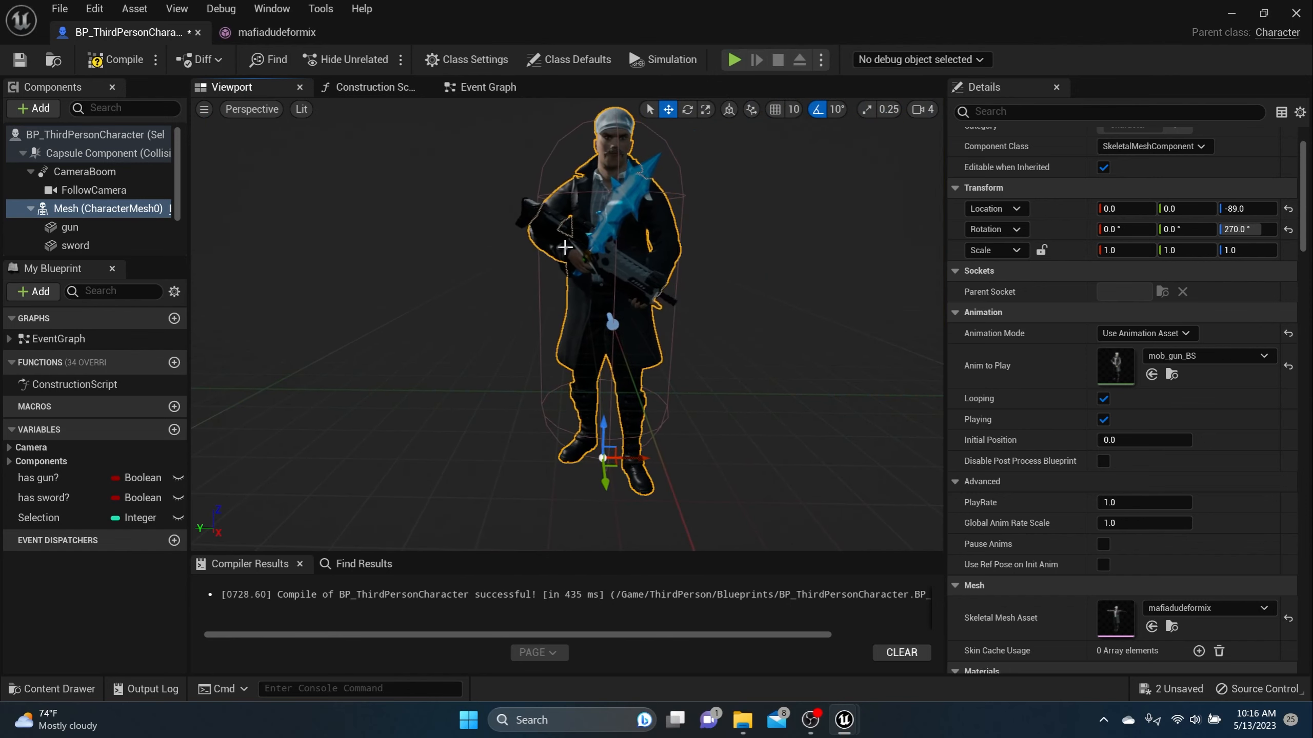
left_click(117, 58)
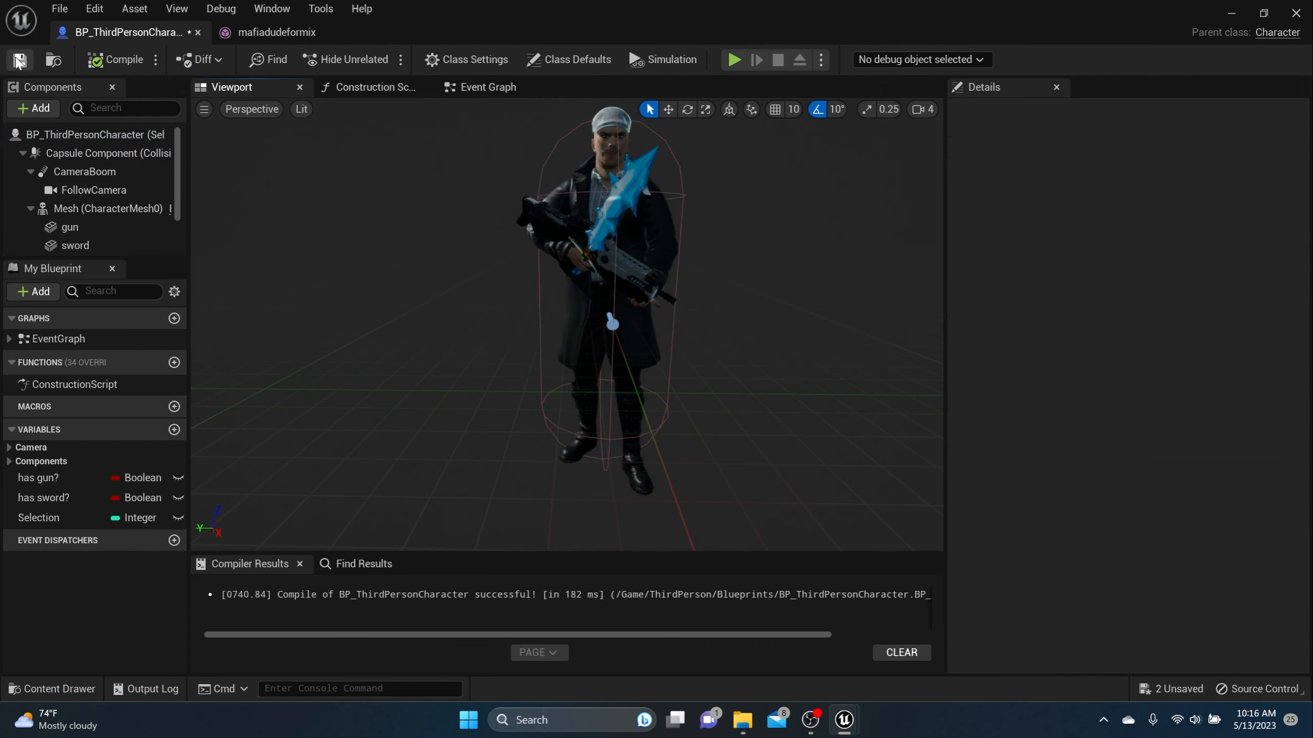
Examine from several angles how the gun sits in the character's hands while the animation plays.
scroll(605, 252, "up", 5)
mouse_move(605, 253)
right_mouse_down()
mouse_move(626, 248)
mouse_move(605, 252)
mouse_move(661, 279)
mouse_move(643, 295)
mouse_move(609, 283)
mouse_move(589, 269)
mouse_move(605, 252)
right_mouse_up()
scroll(605, 252, "down", 5)
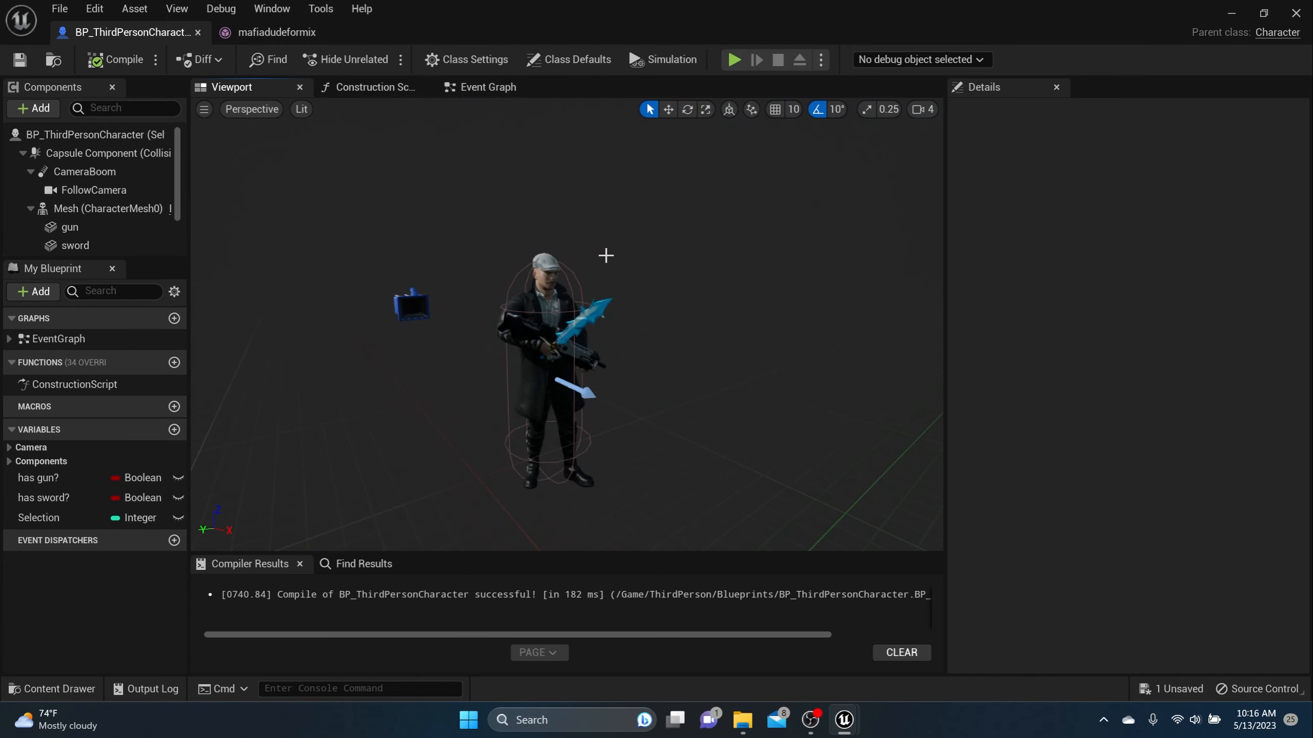
scroll(605, 252, "up", 5)
mouse_move(480, 316)
right_mouse_down()
mouse_move(517, 318)
mouse_move(502, 316)
right_mouse_up()
scroll(464, 323, "down", 4)
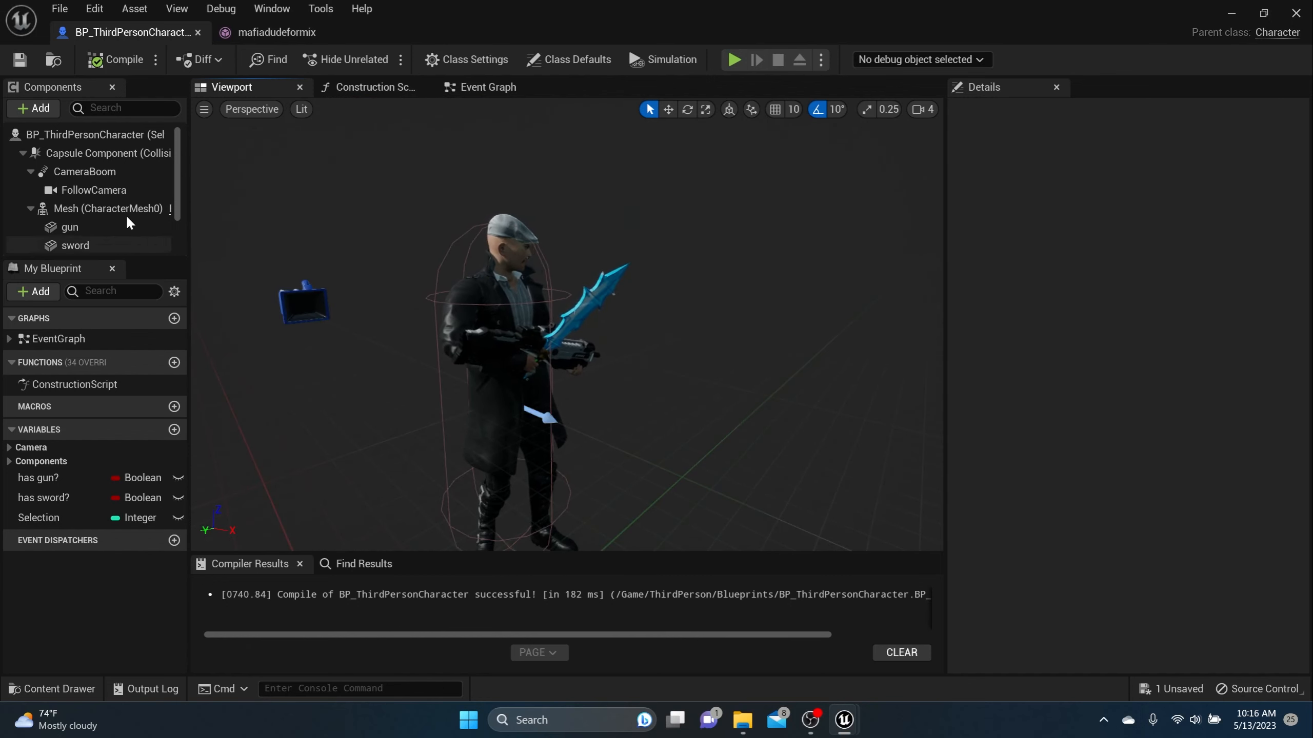
Turn off Visible in the gun component's rendering settings.
left_click(87, 230)
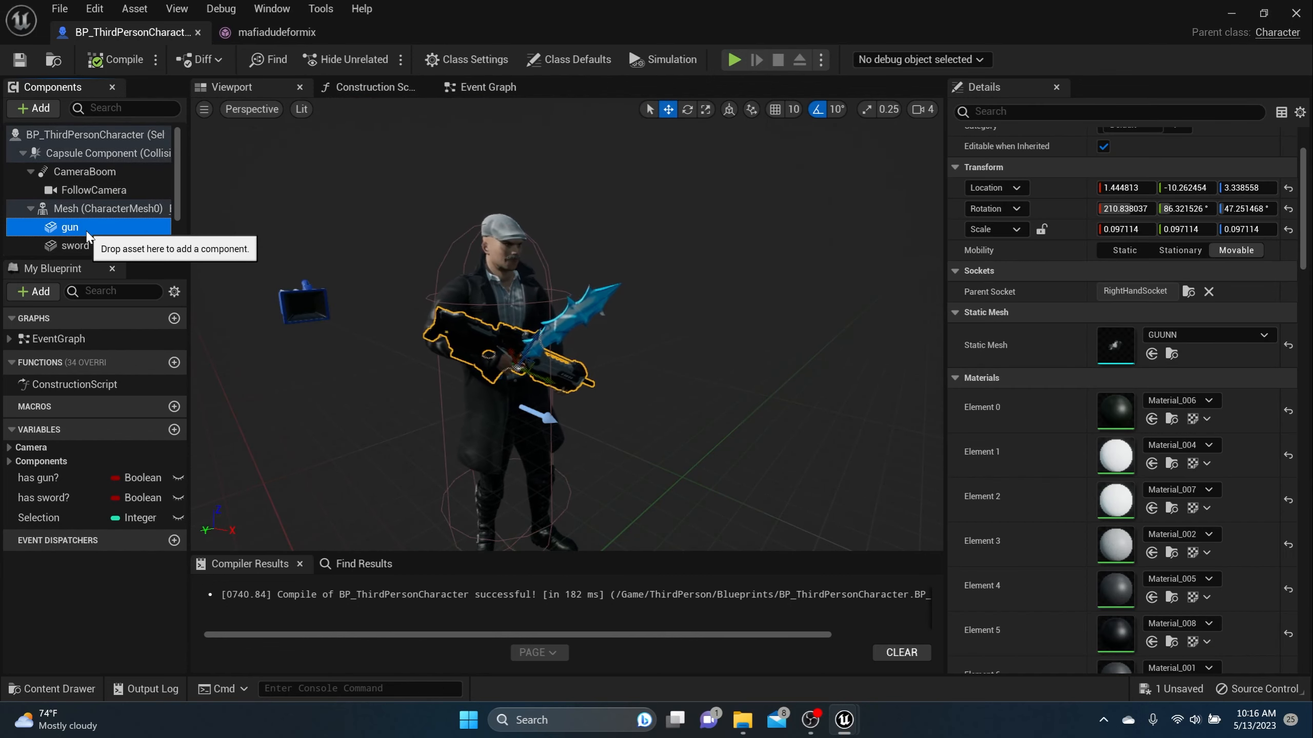
scroll(1033, 432, "down", 5)
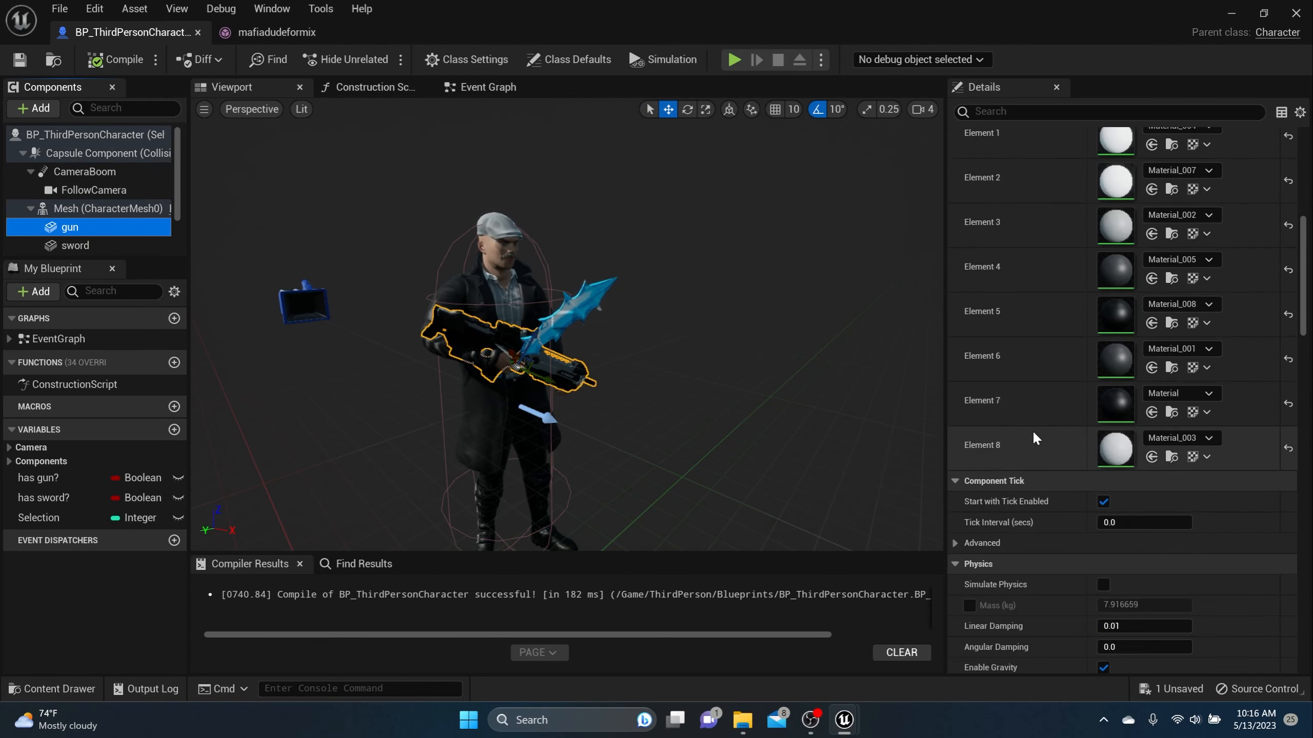
scroll(1033, 434, "down", 10)
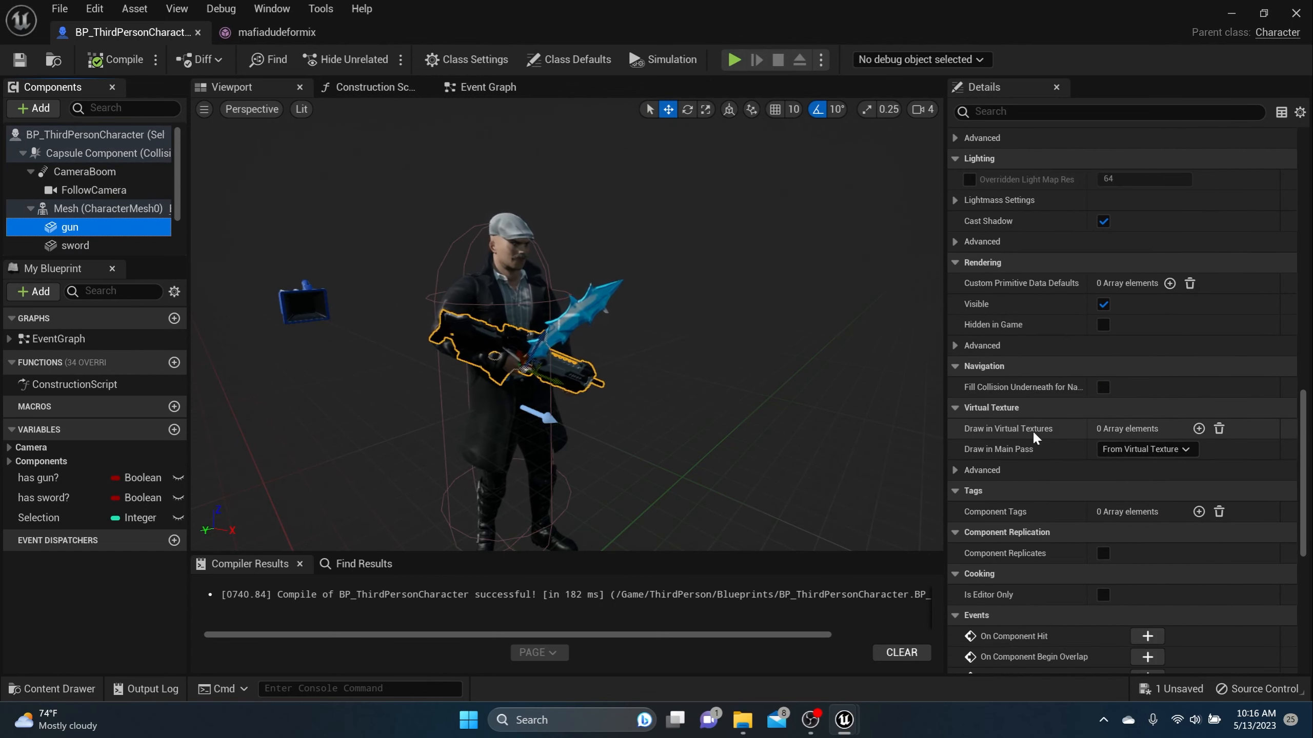
scroll(1032, 429, "down", 3)
scroll(1031, 429, "up", 1)
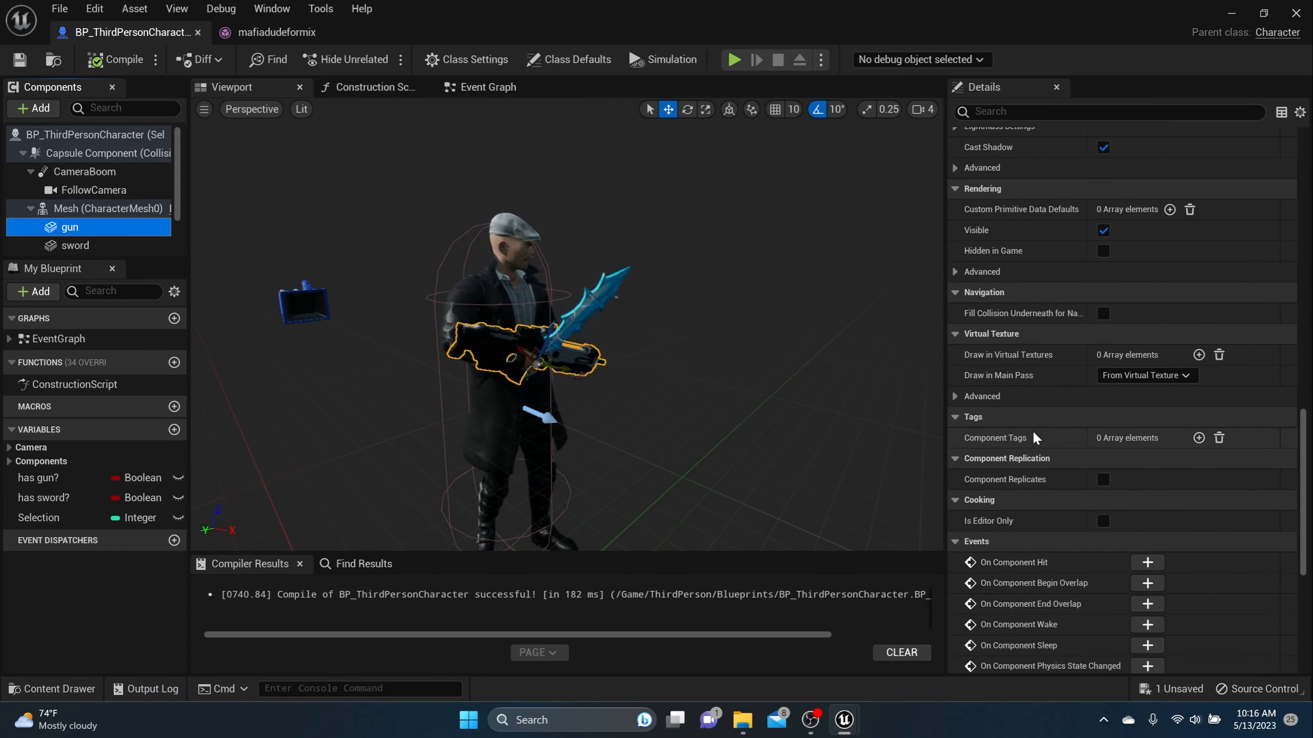
left_click(1103, 231)
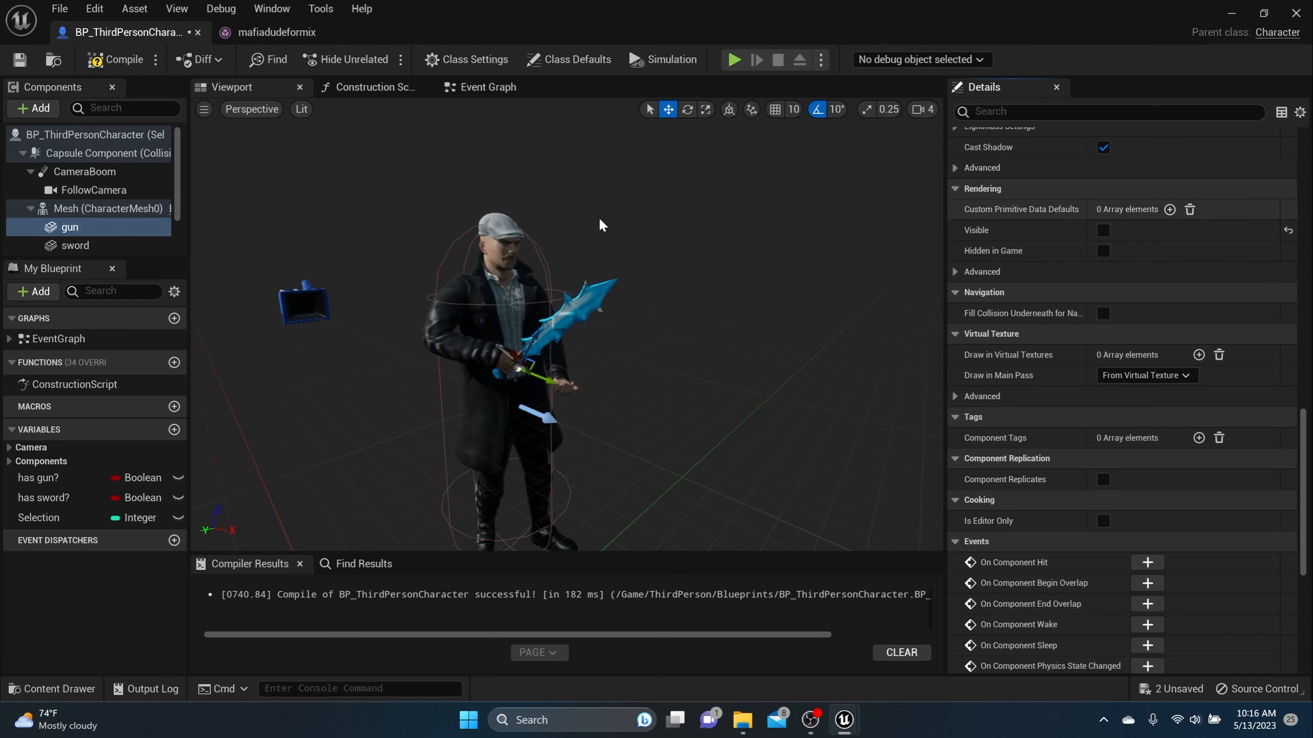
Turn off Visible in the sword component's rendering settings.
left_click(78, 245)
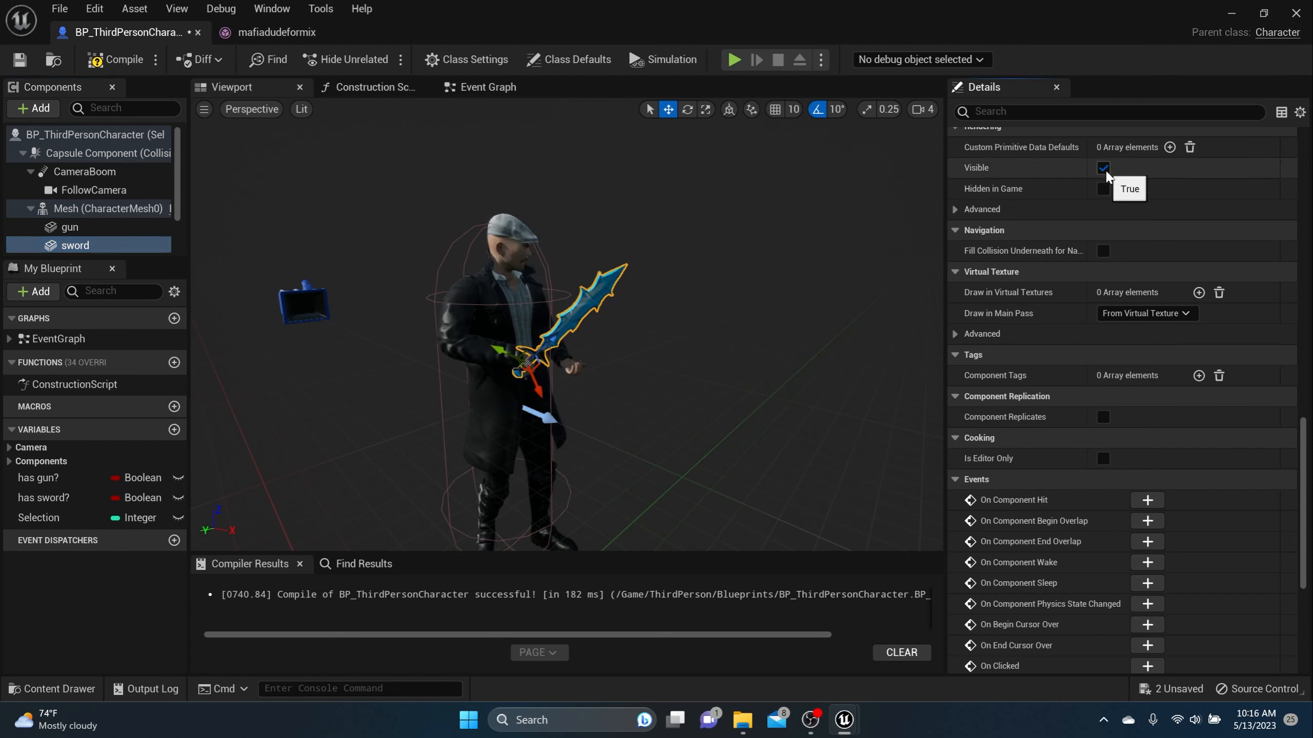
scroll(513, 366, "up", 5)
scroll(512, 371, "down", 5)
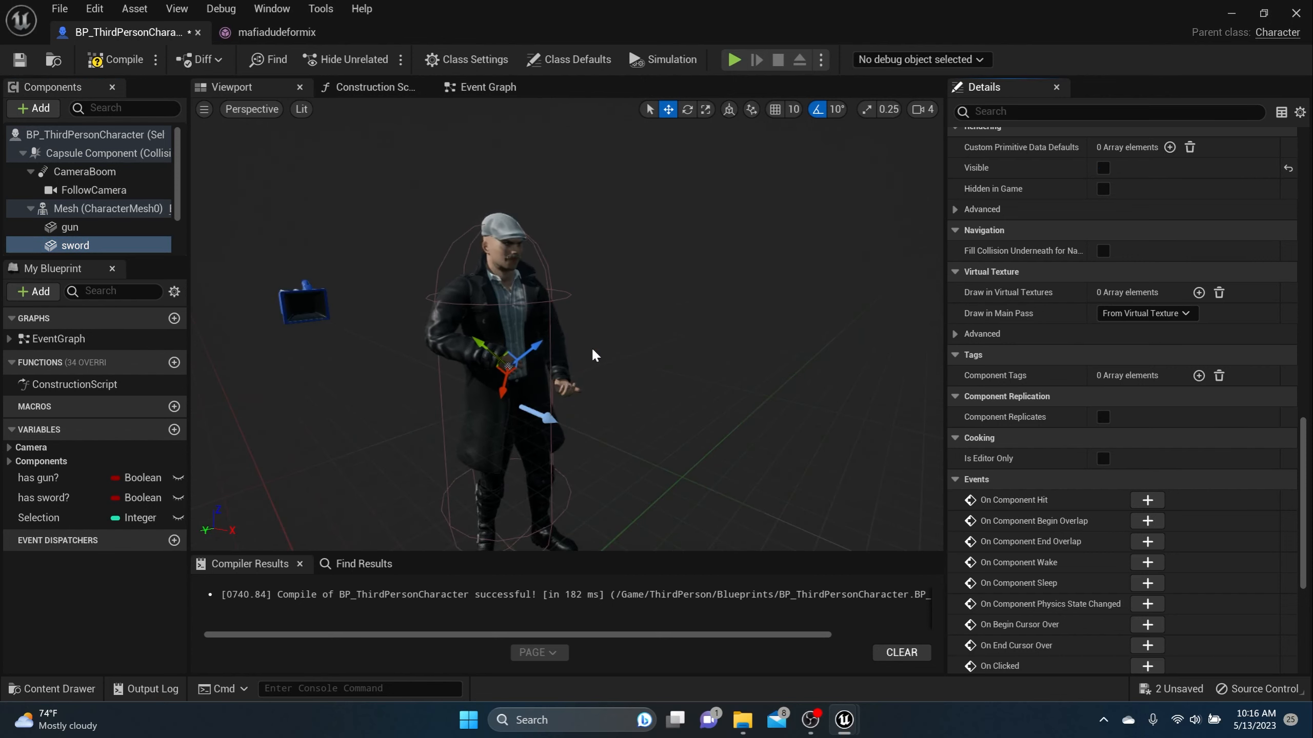
Set the character mesh's Animation Mode back to Use Animation Blueprint, and compile and save the blueprint.
mouse_move(592, 355)
right_mouse_down()
mouse_move(530, 365)
mouse_move(592, 365)
right_mouse_up()
scroll(989, 373, "up", 15)
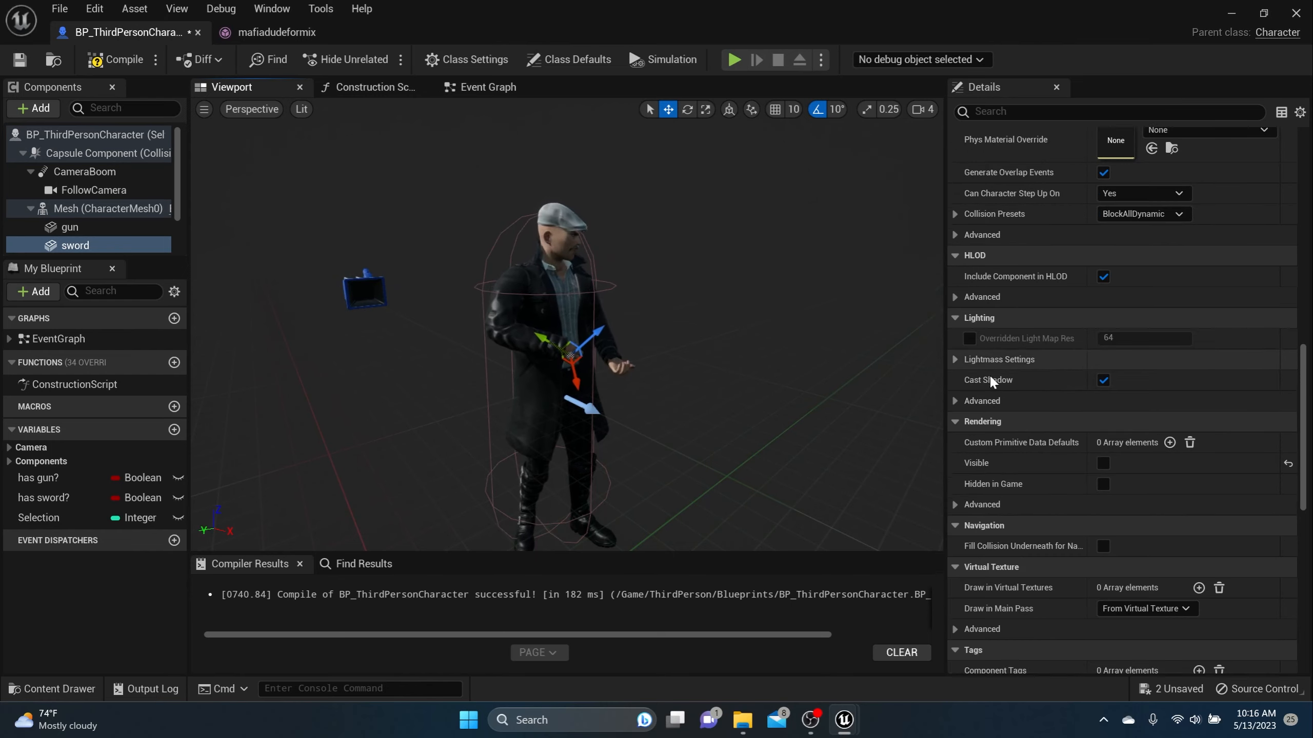
scroll(989, 373, "up", 15)
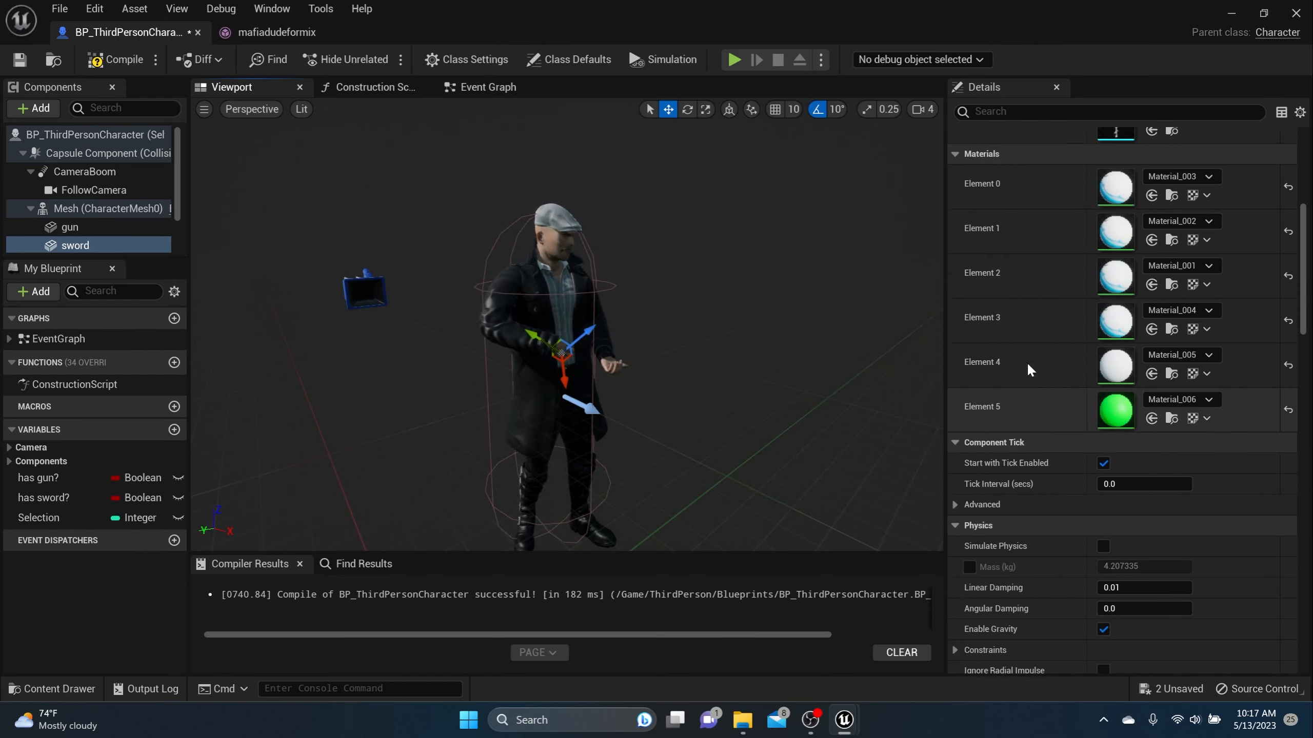
left_click(539, 296)
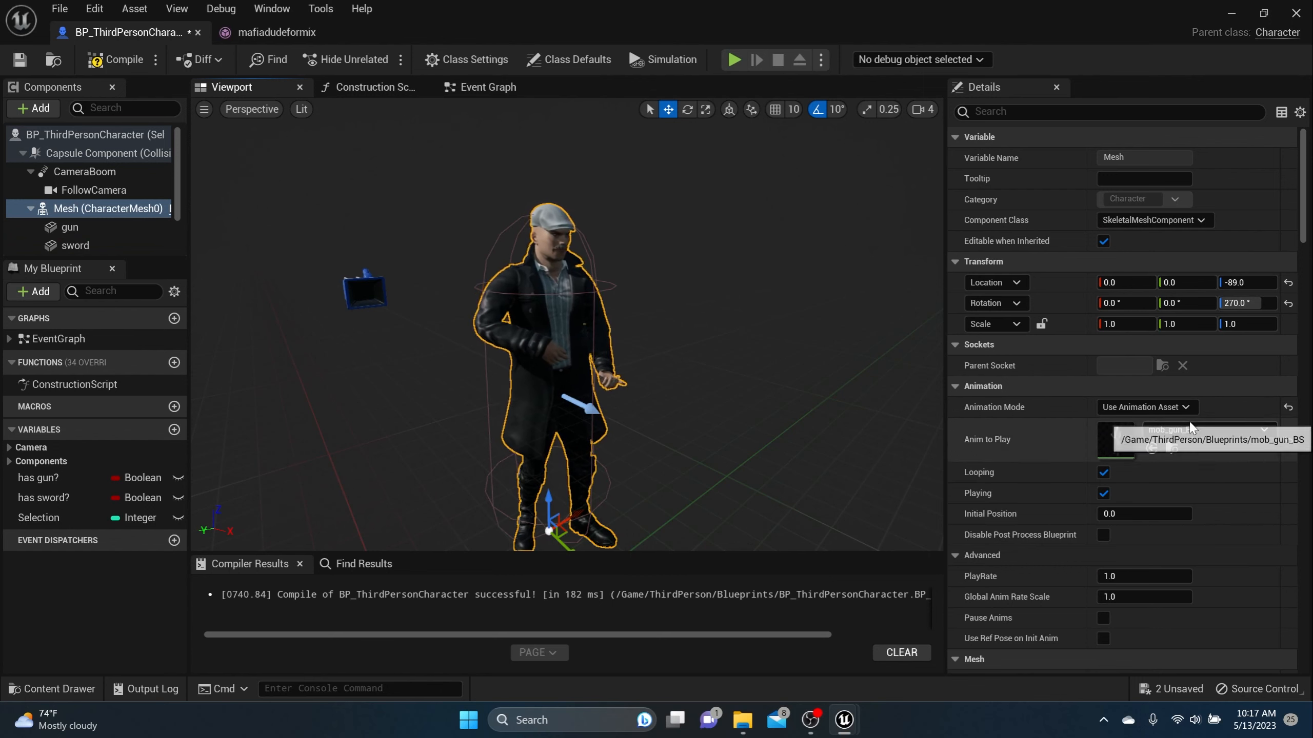
left_click(1165, 408)
left_click(1169, 423)
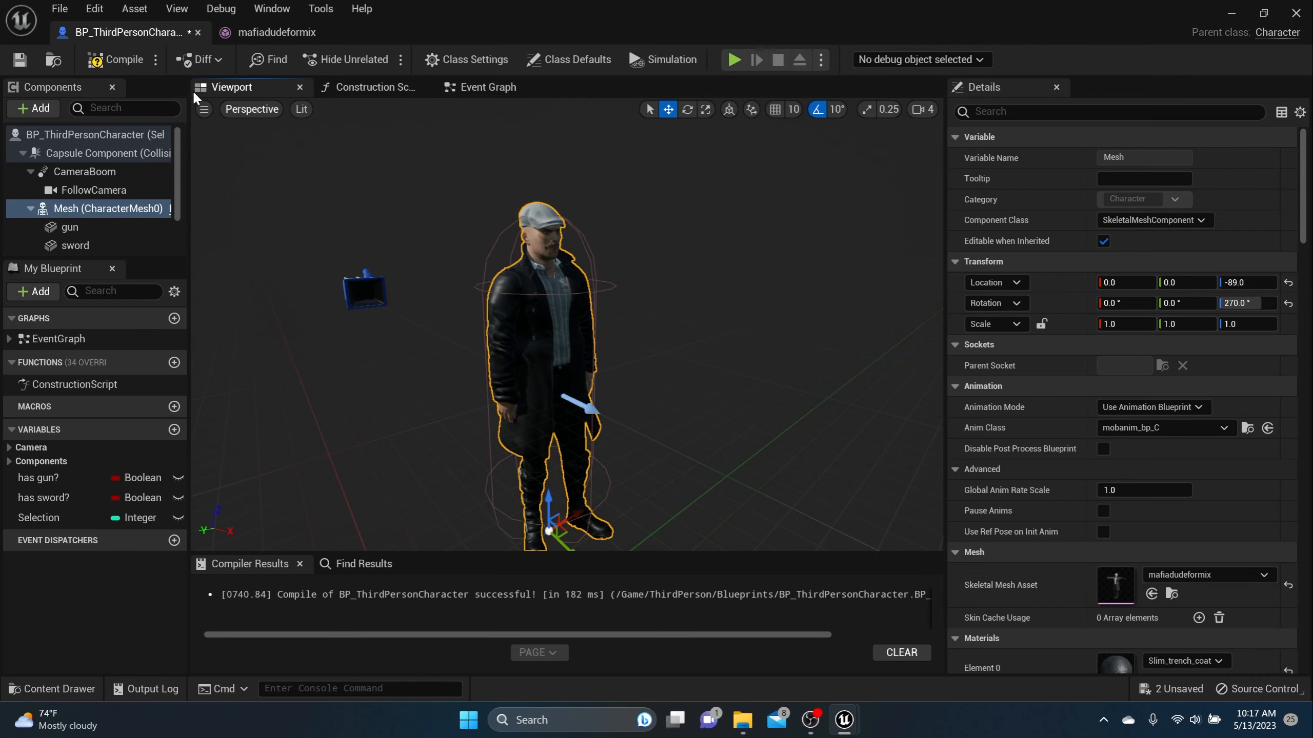
left_click(103, 59)
left_click(19, 60)
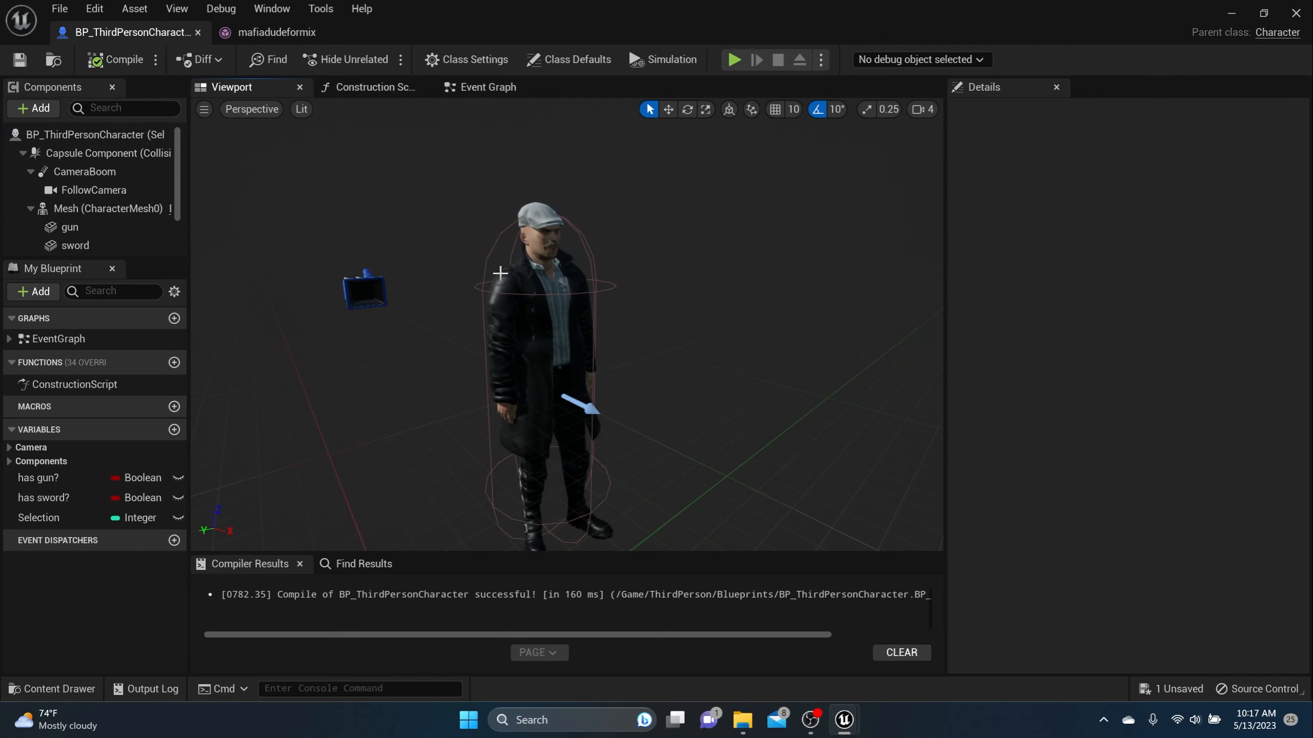
Examine the switchstates logic in the Event Graph, from the input action through the Selection check to the weapon SET nodes.
left_click(470, 89)
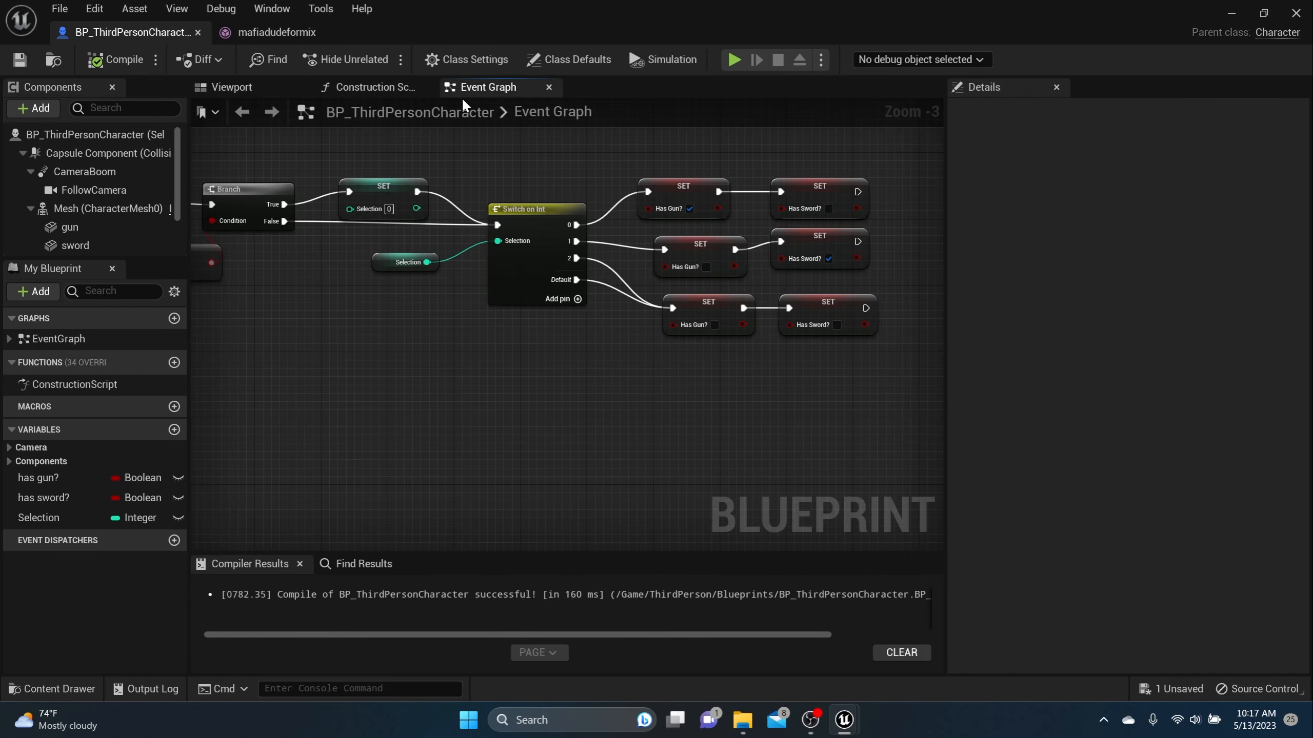
scroll(440, 300, "down", 6)
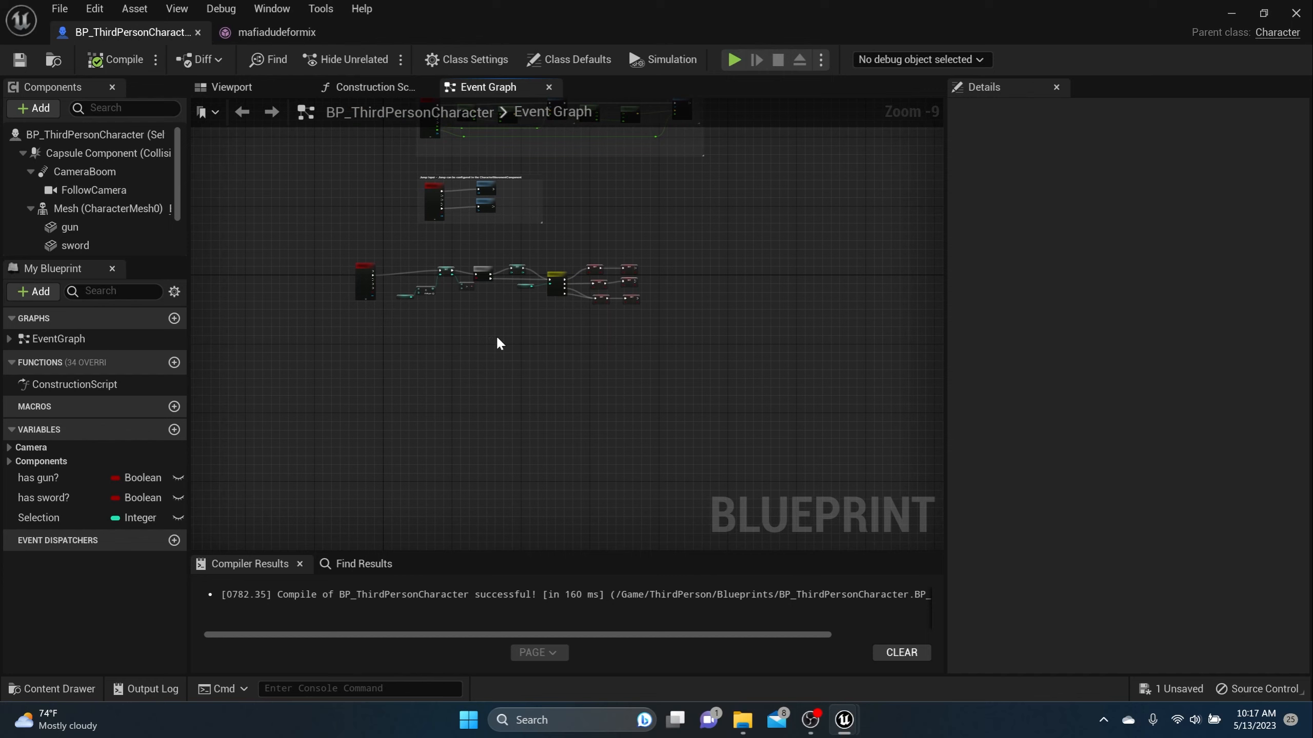
scroll(394, 284, "up", 8)
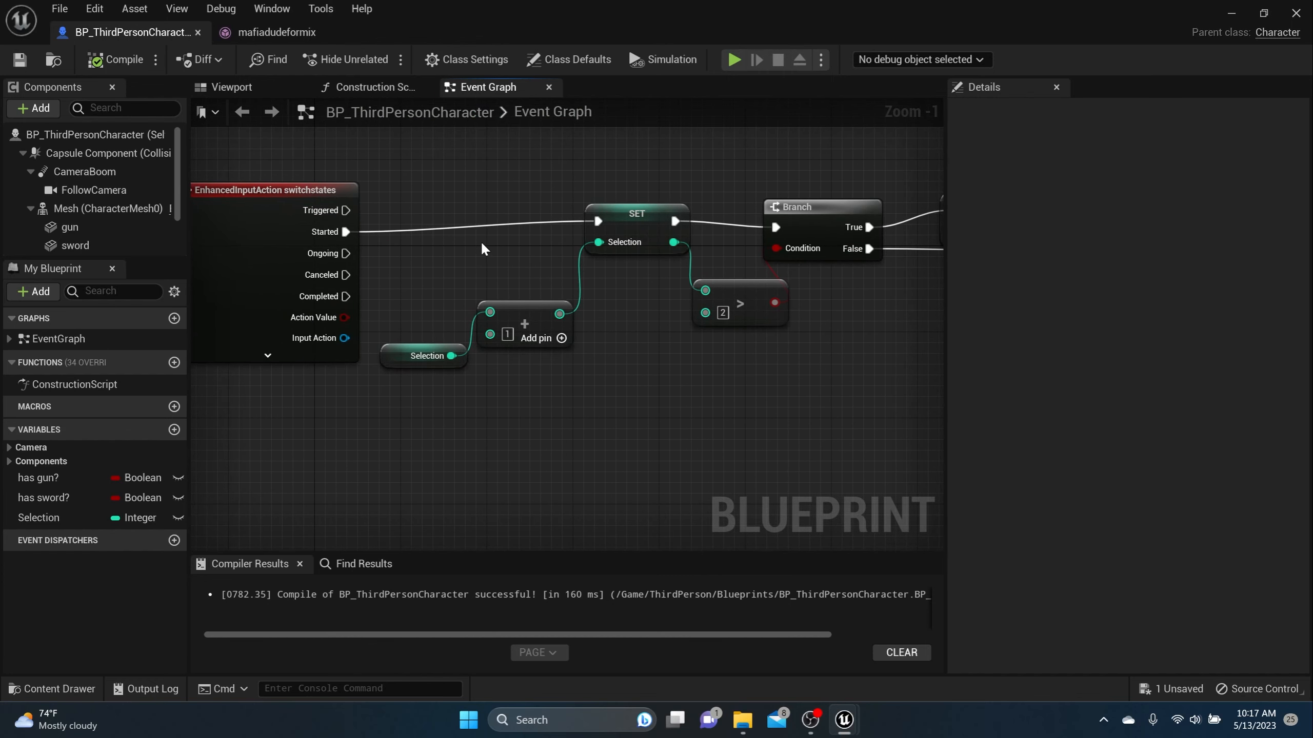
right_click_drag(481, 243, 340, 229)
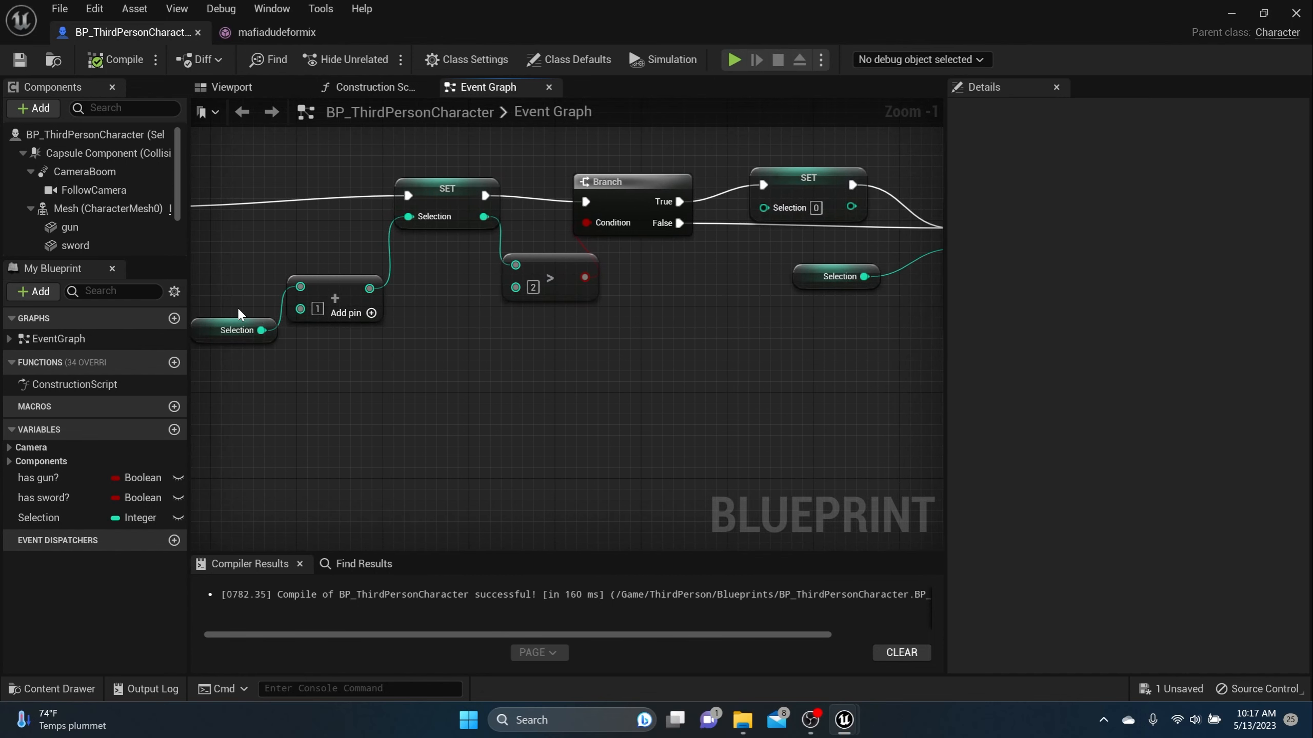
right_click_drag(629, 312, 429, 321)
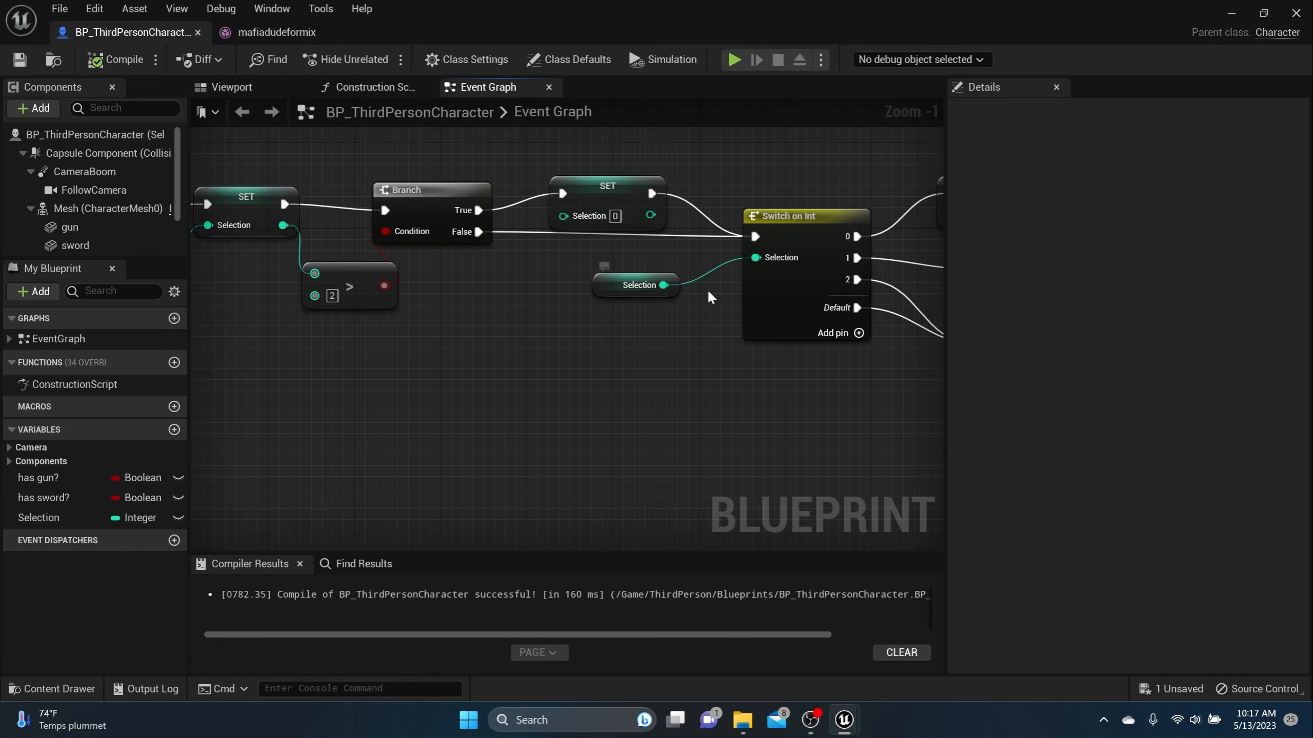
right_click_drag(707, 290, 516, 276)
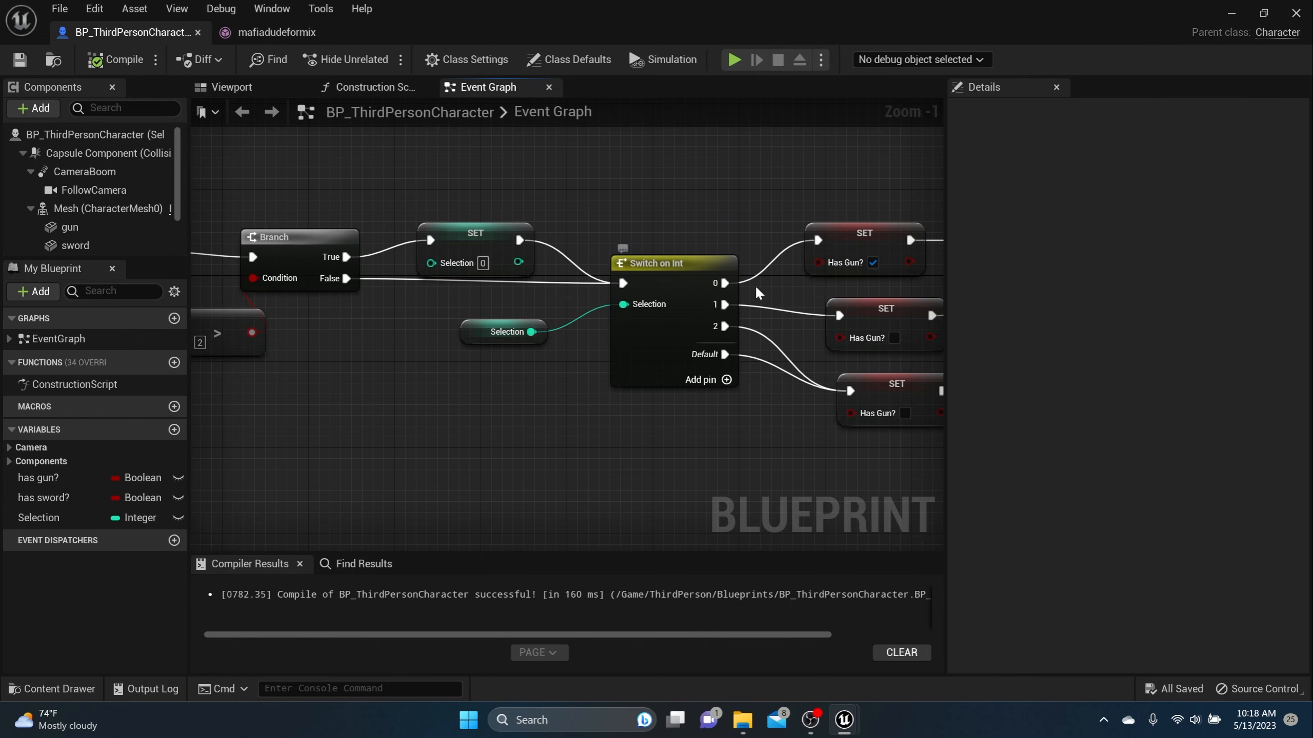
right_click_drag(757, 292, 598, 257)
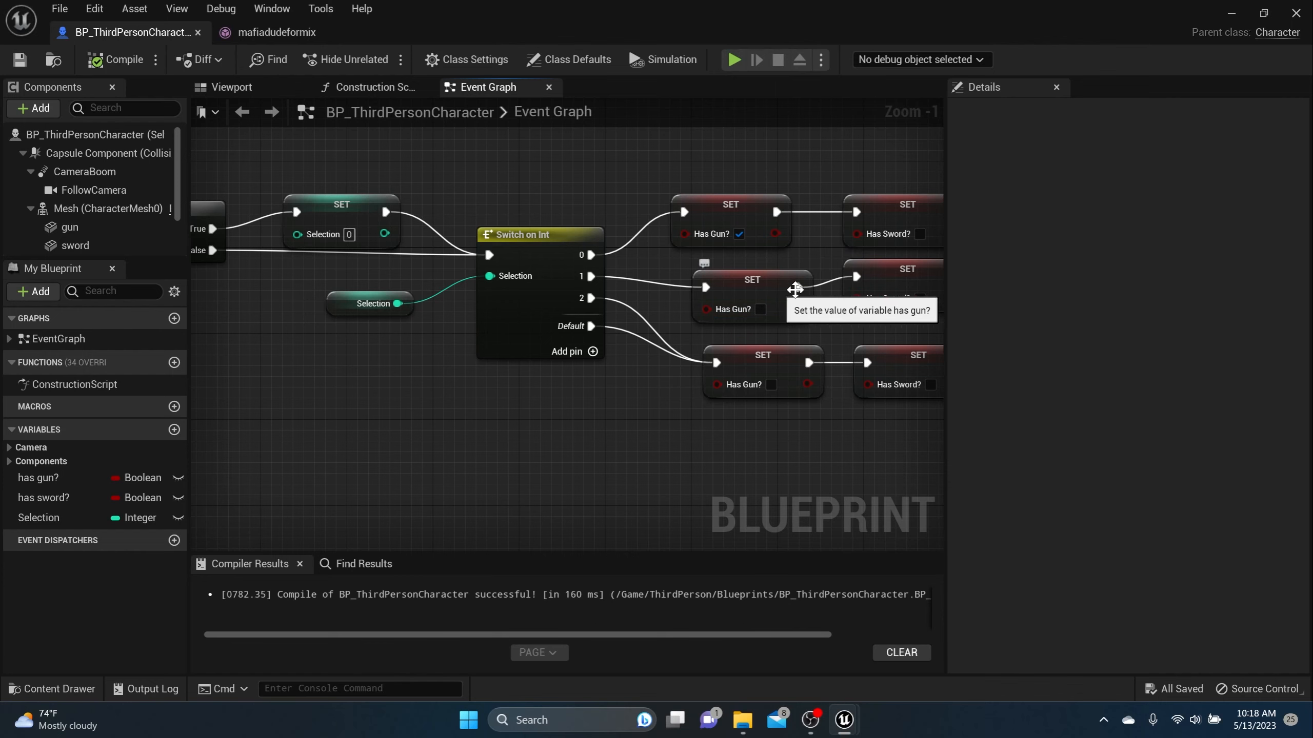
left_click(920, 299)
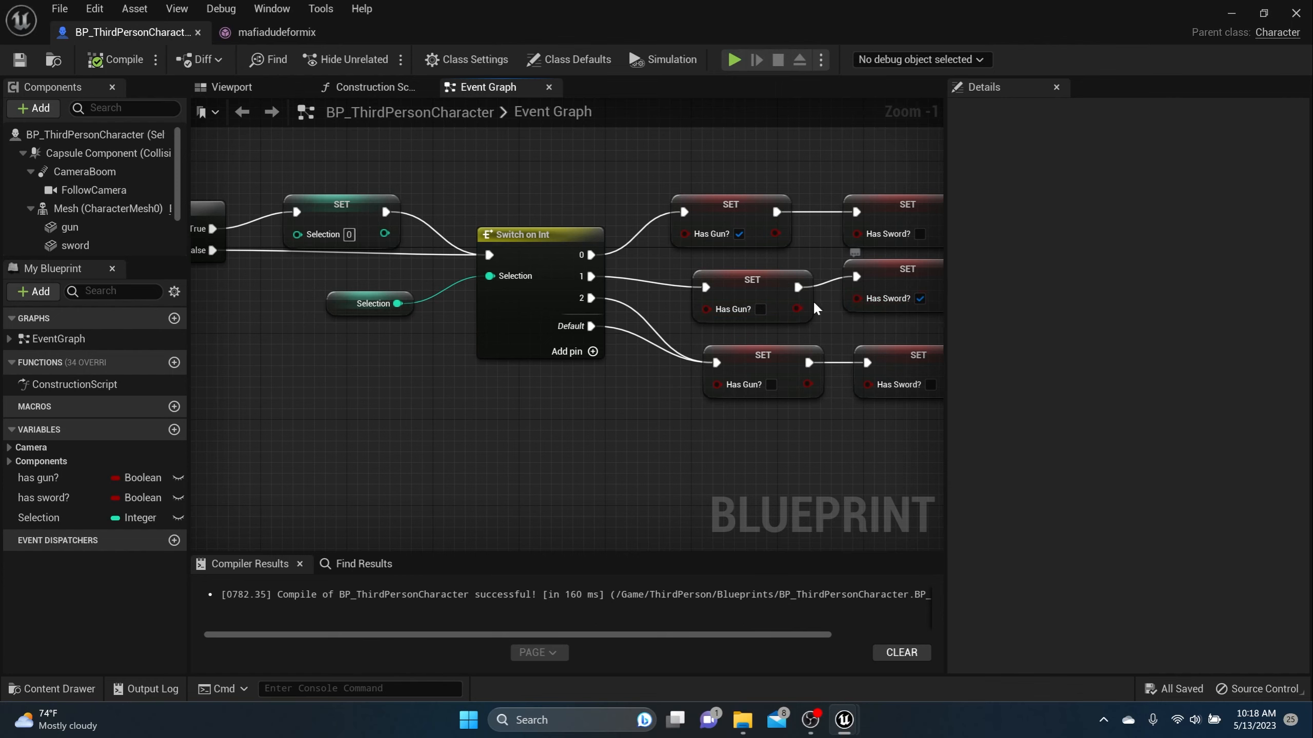
right_click_drag(807, 437, 899, 389)
scroll(770, 344, "down", 2)
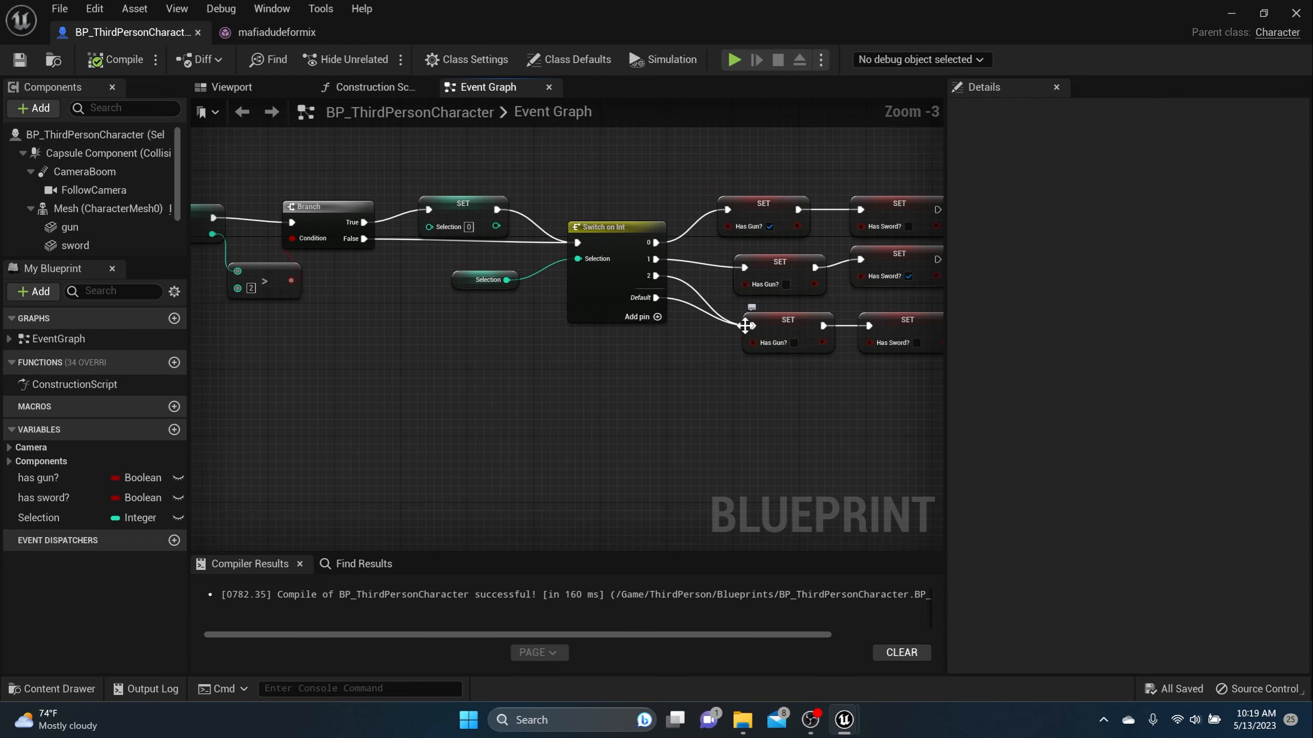
Line up the SET nodes fed by outputs 0 and 1 of the Switch on Int node into tidy rows and columns.
right_click_drag(744, 326, 963, 238)
right_click_drag(1085, 224, 524, 228)
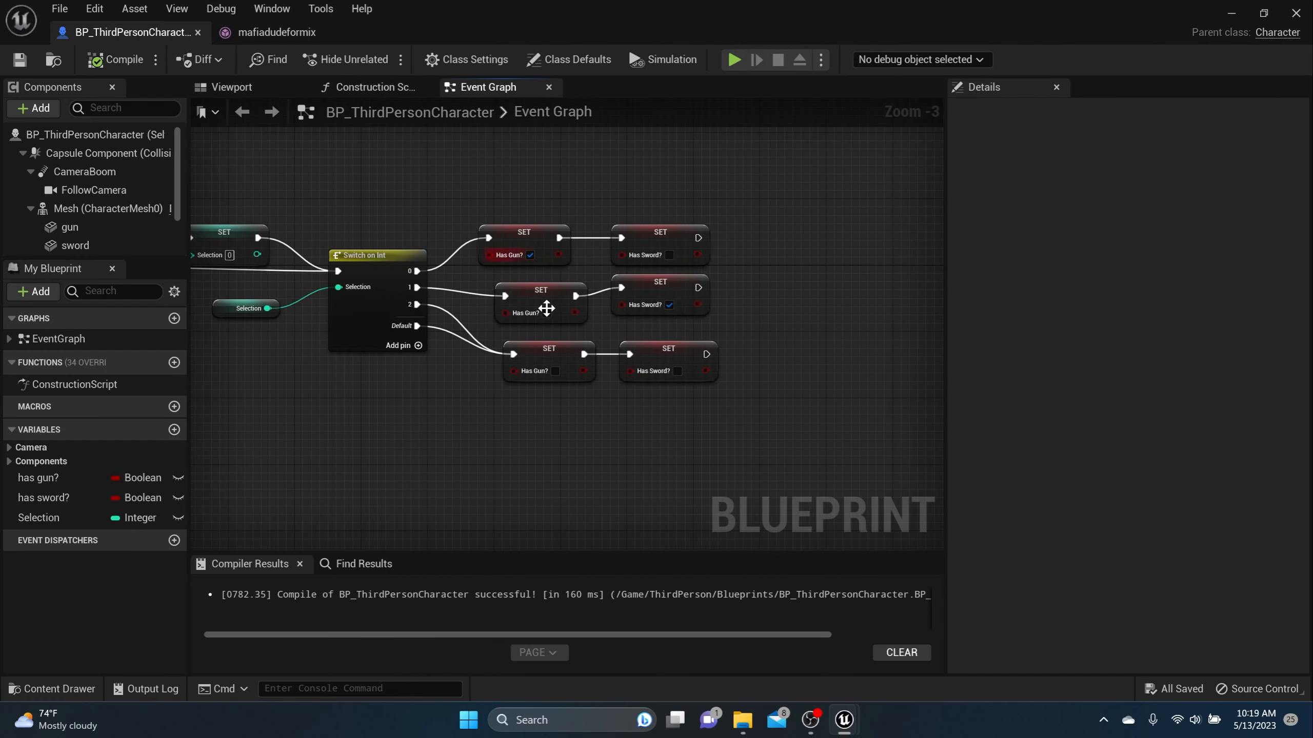
left_click_drag(644, 284, 646, 294)
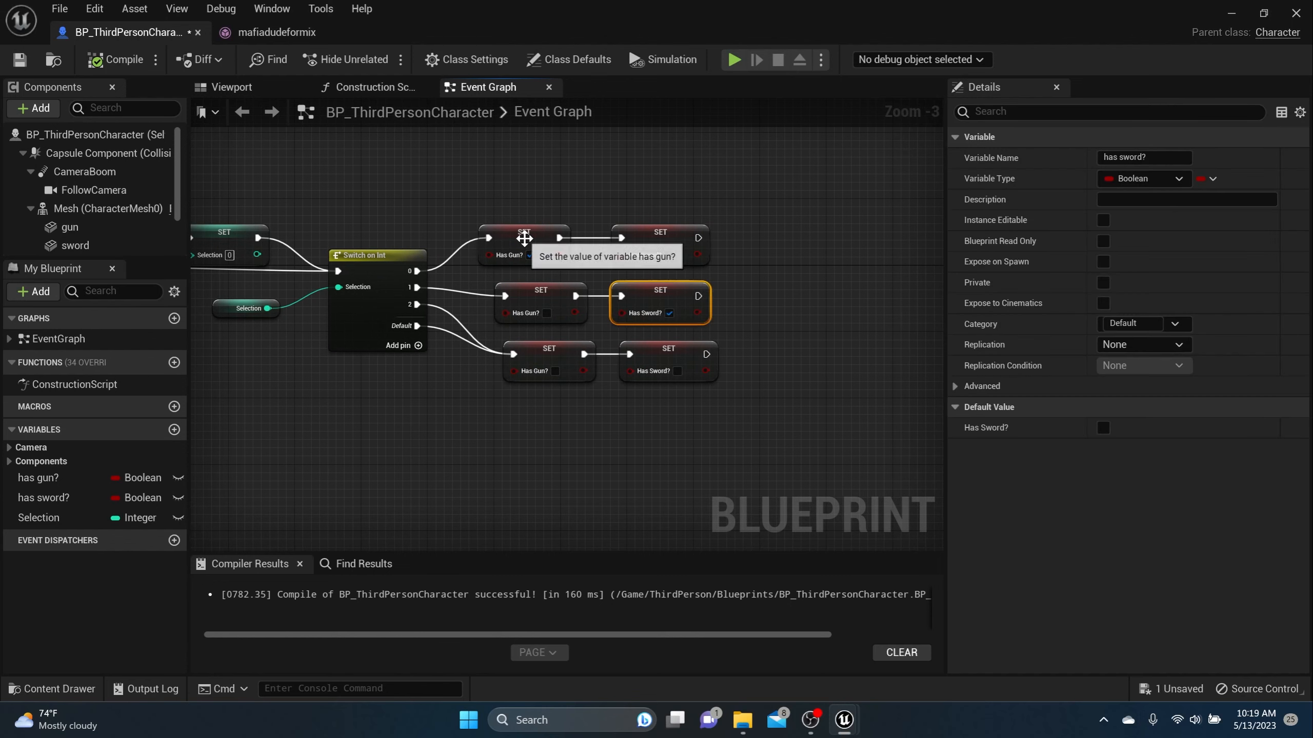
left_click_drag(516, 243, 534, 243)
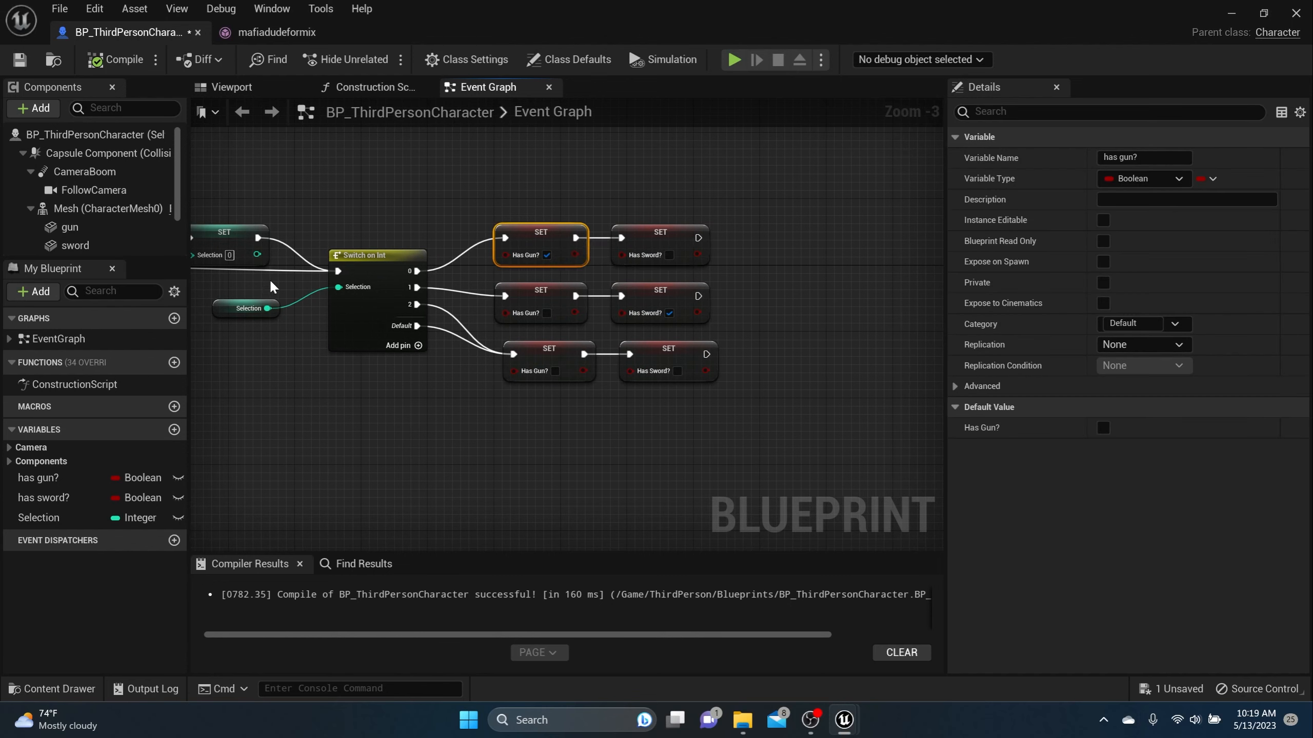
Add a new blueprint function named HasGun and compile the blueprint.
left_click(174, 363)
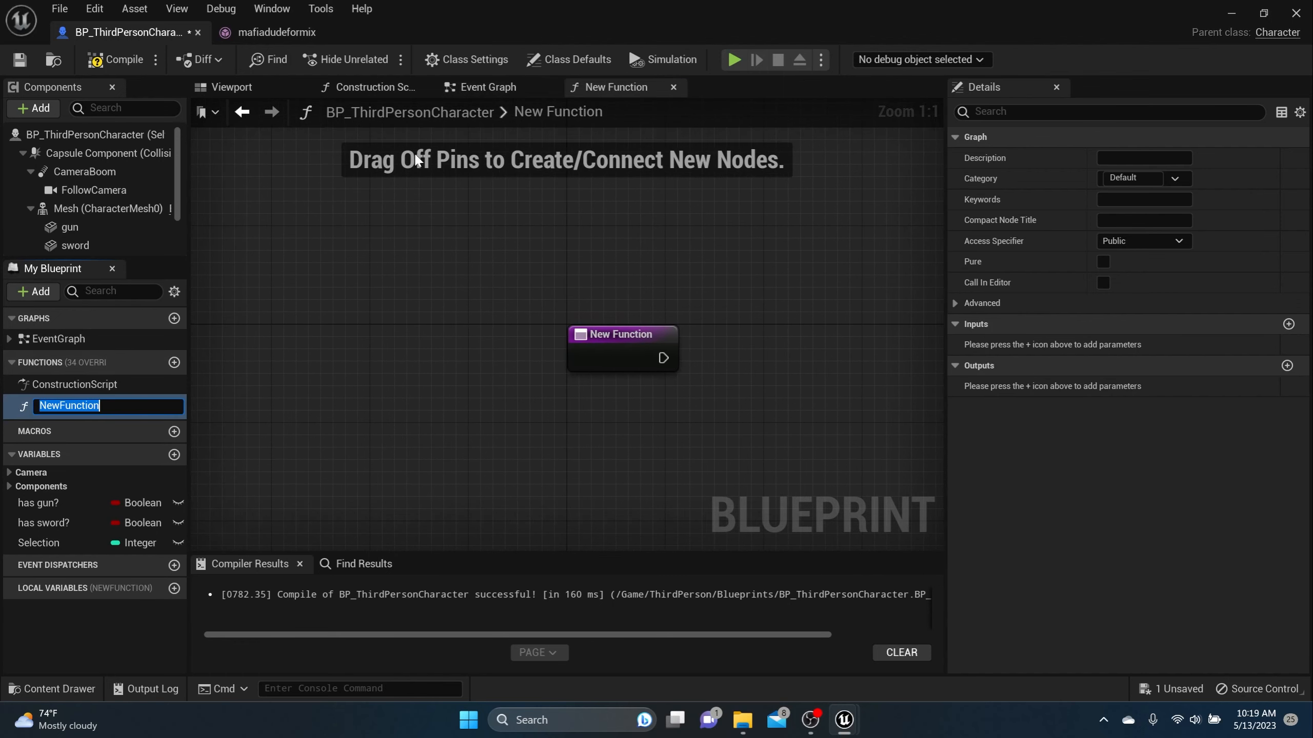
left_click(486, 89)
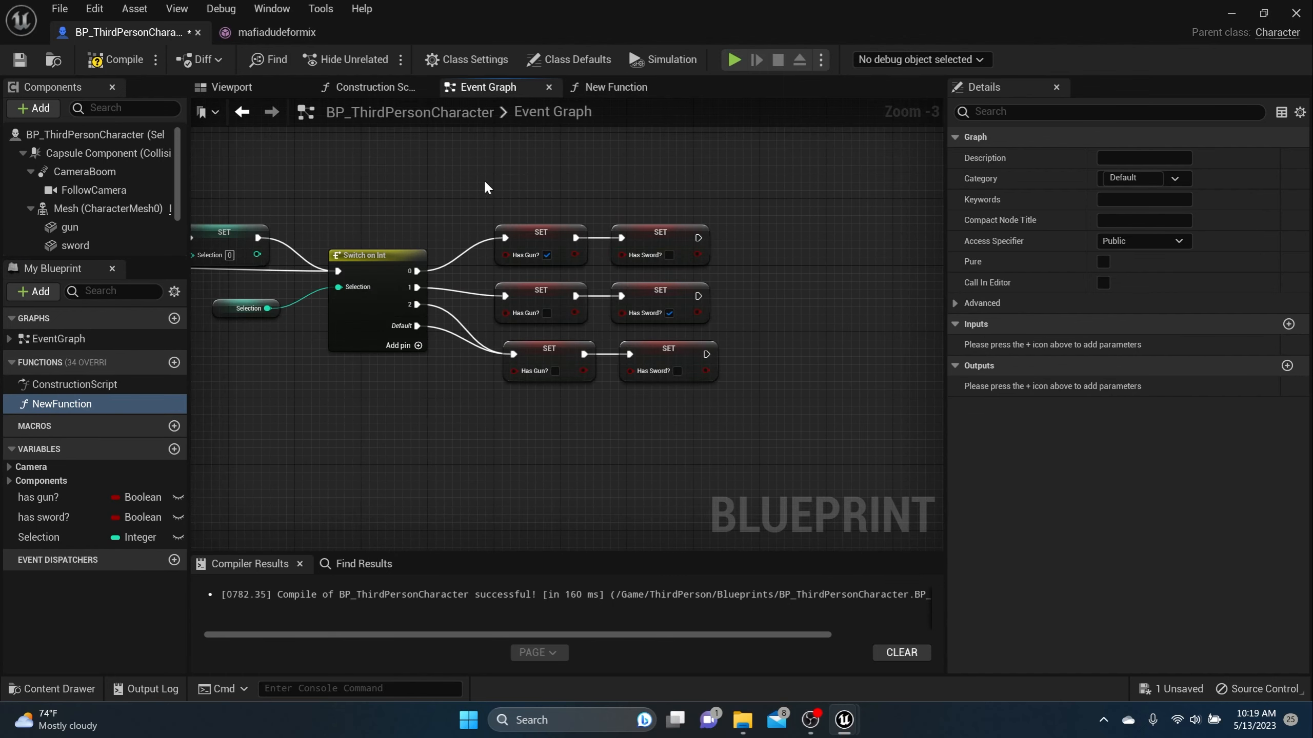
left_click(614, 91)
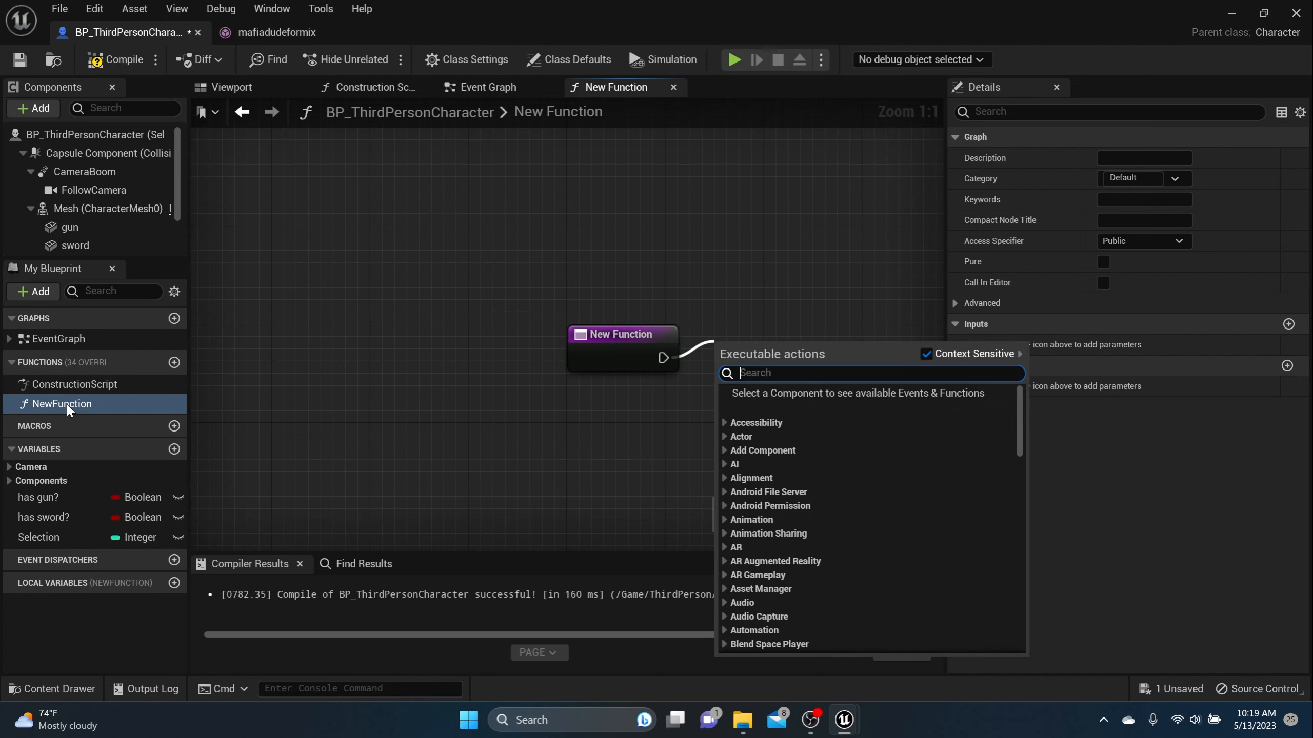
left_click(67, 405)
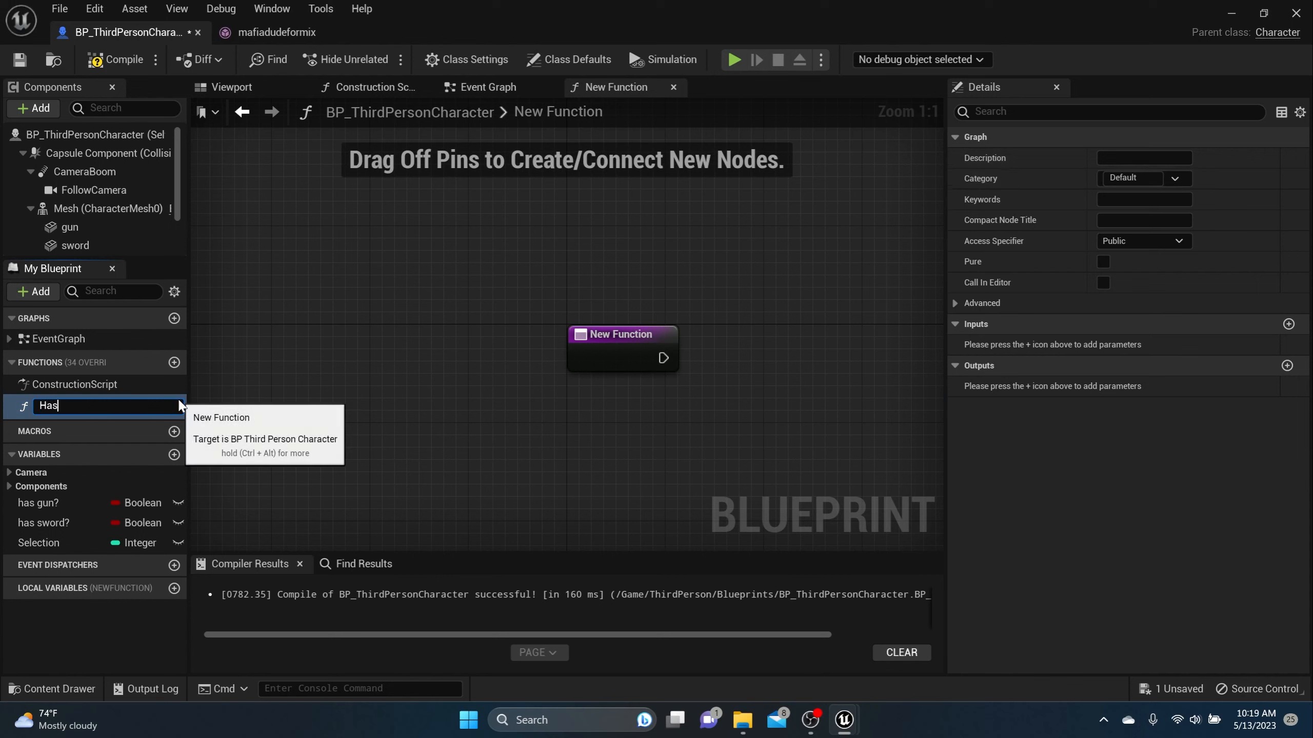
key("Return")
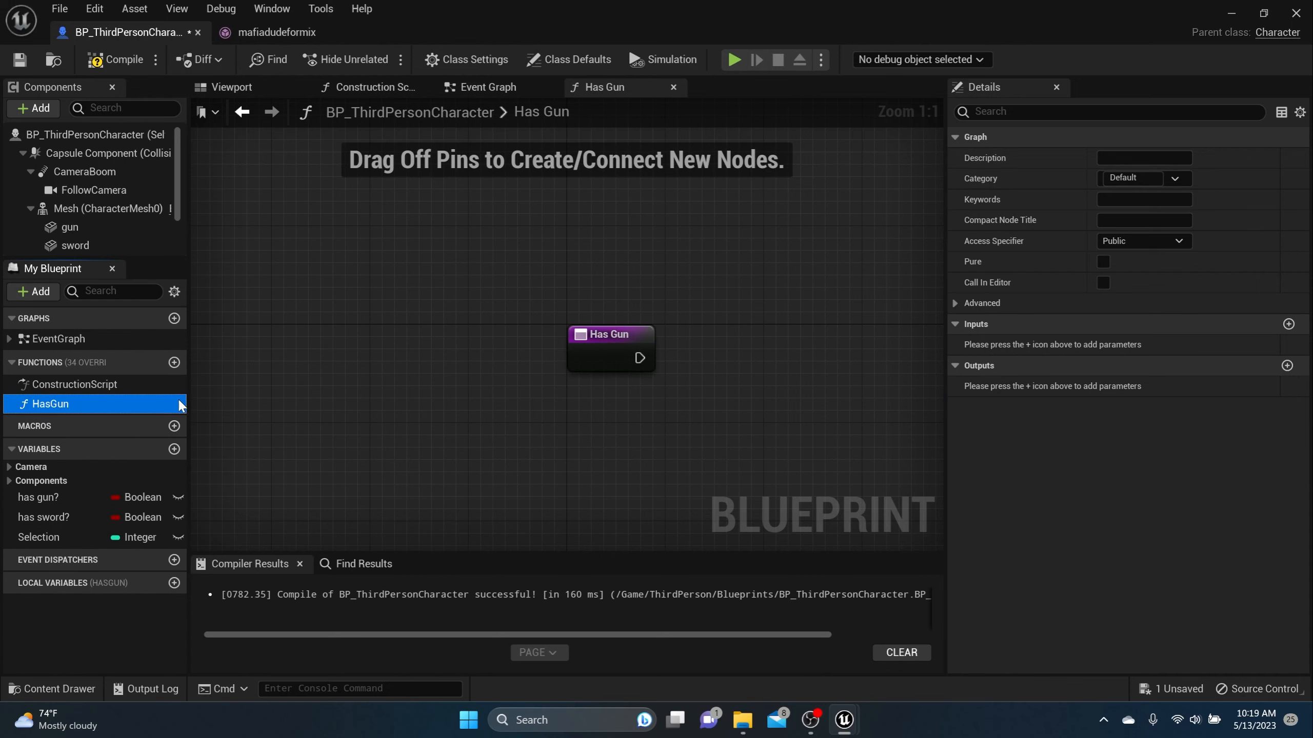
left_click(116, 59)
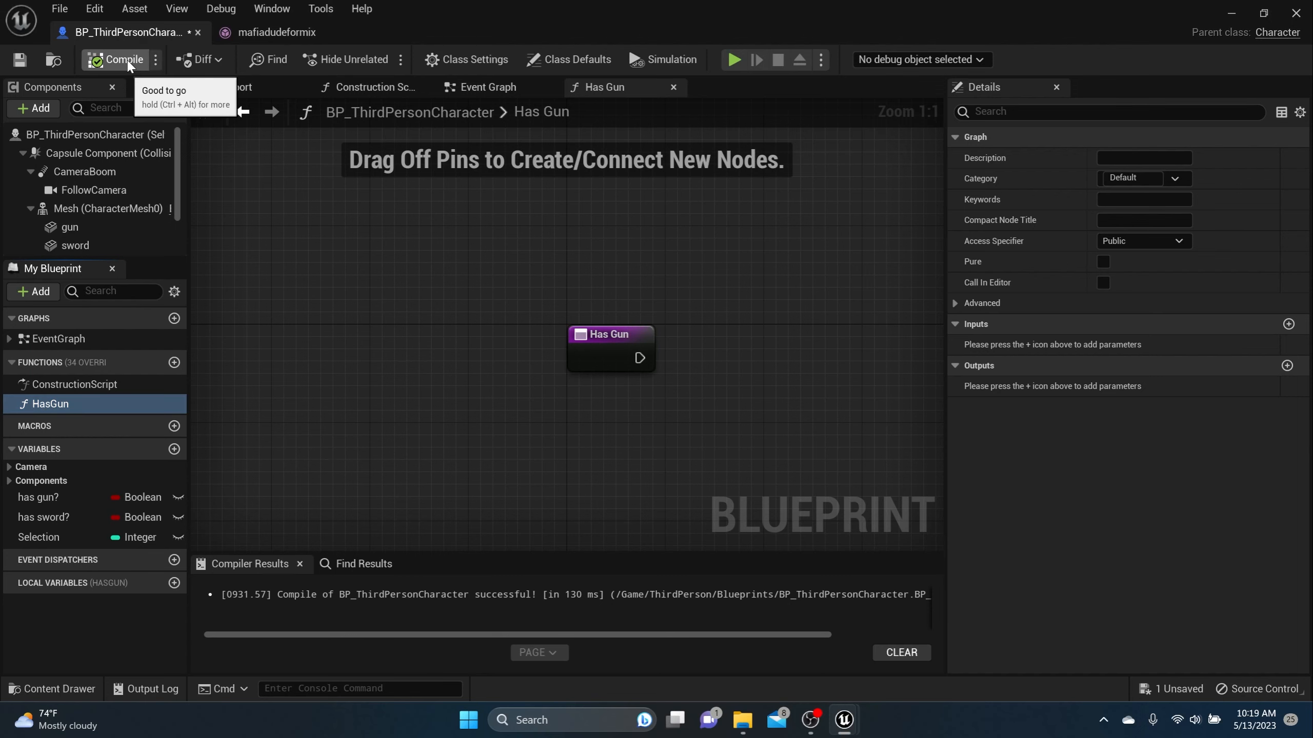
Copy the Has Gun? and Has Sword? SET nodes of switch output 0 into the HasGun function and connect them to its entry node.
left_click(470, 89)
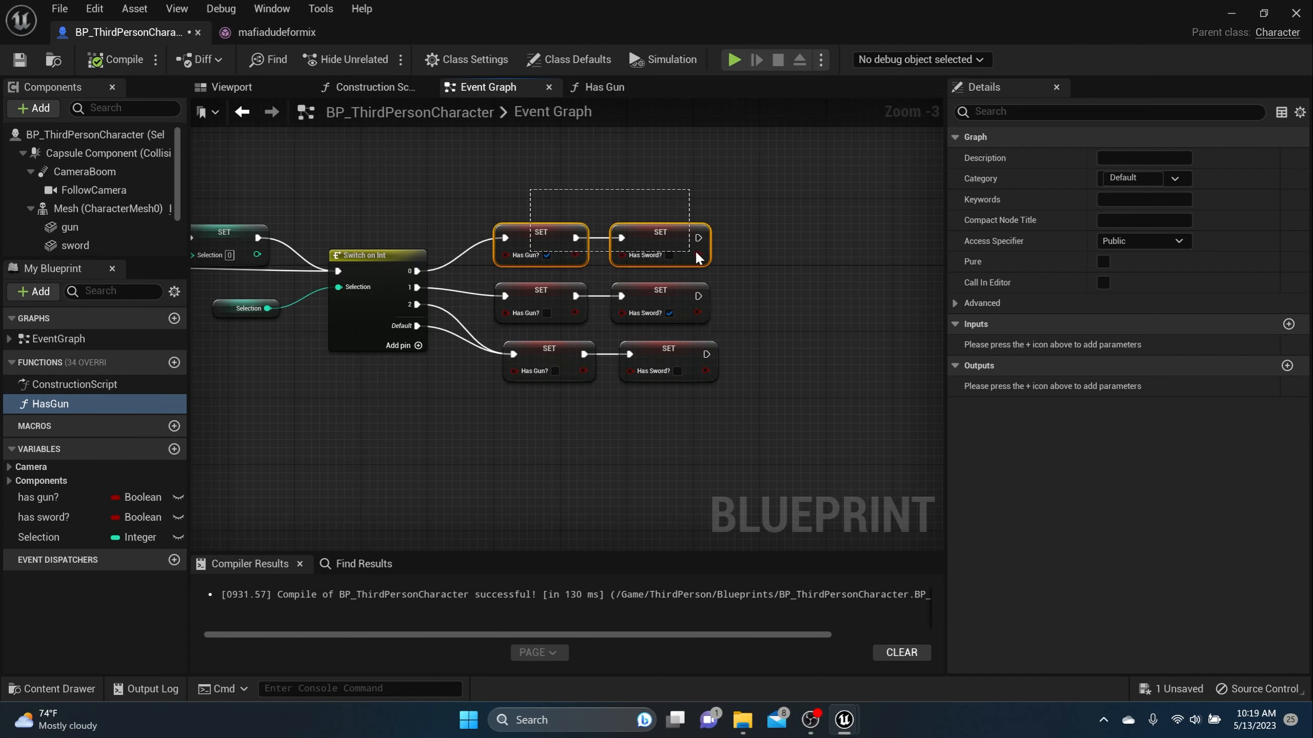
left_click_drag(695, 251, 696, 253)
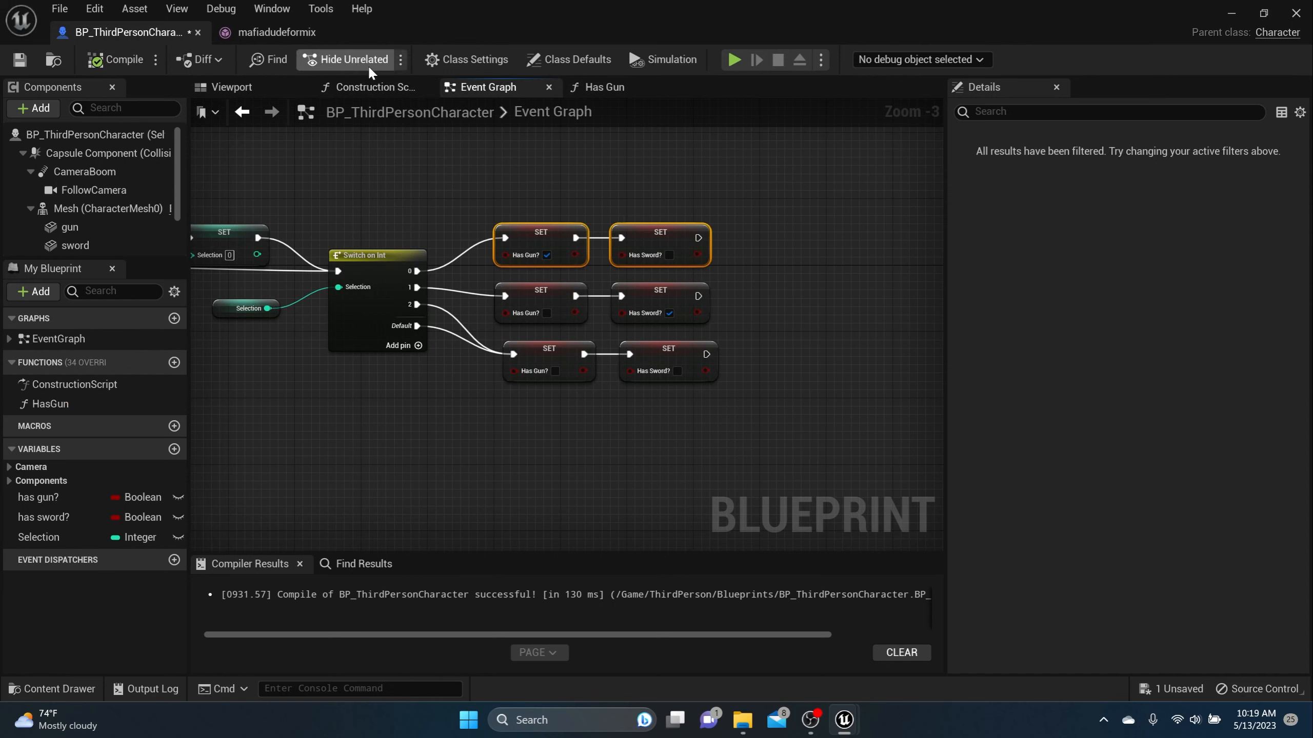
left_click(602, 87)
key("ctrl+v")
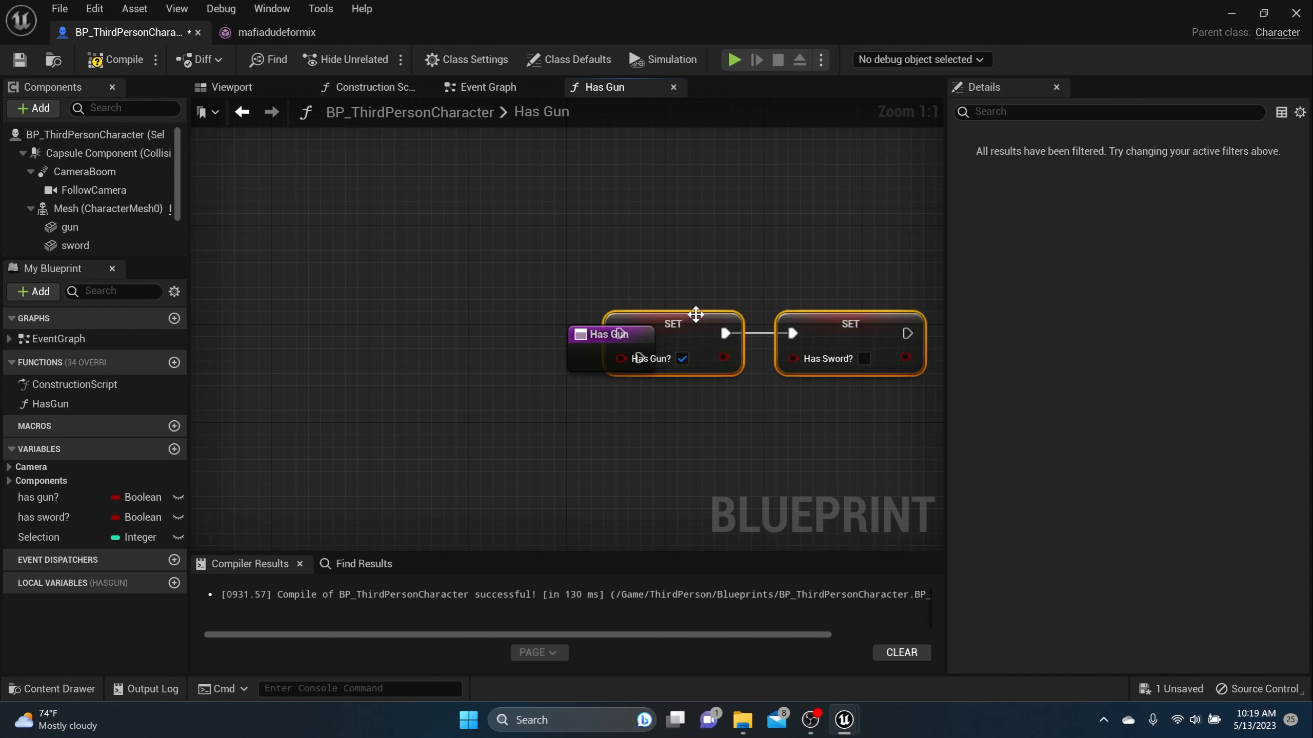
left_click_drag(683, 322, 771, 322)
left_click_drag(638, 357, 682, 347)
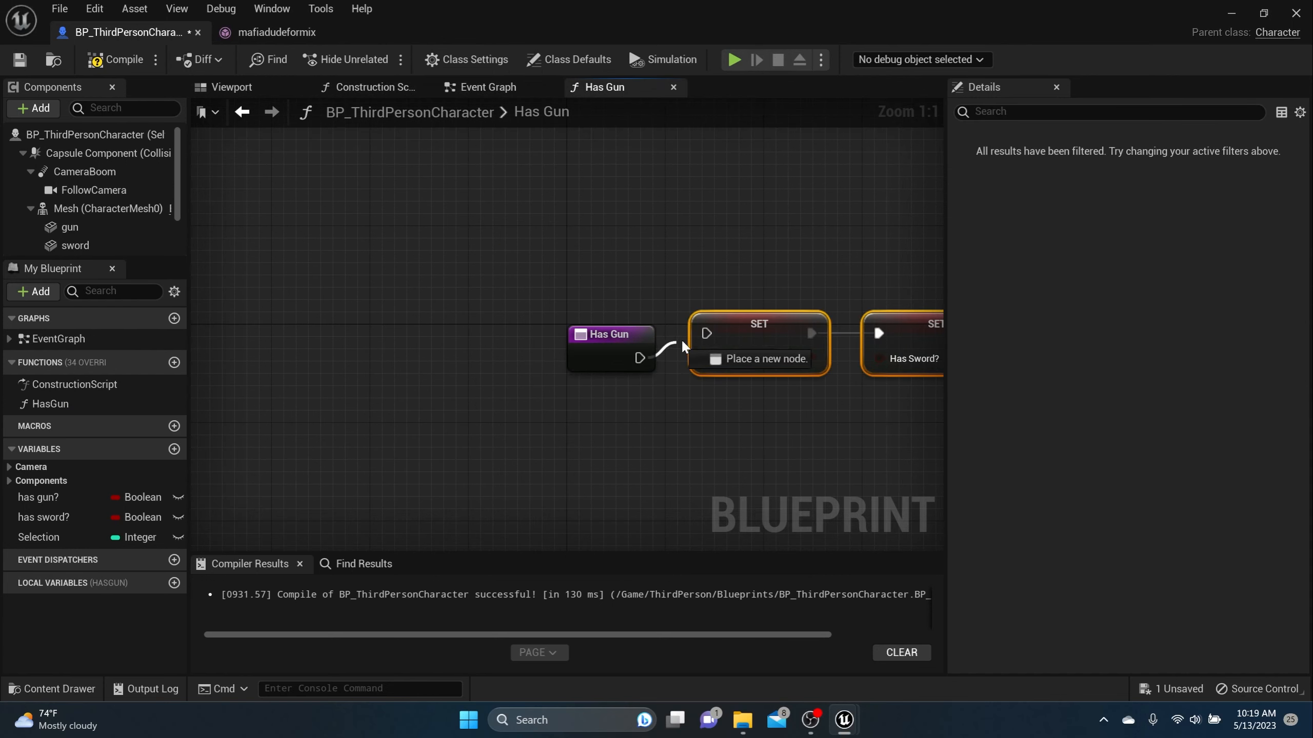
right_click_drag(696, 299, 369, 253)
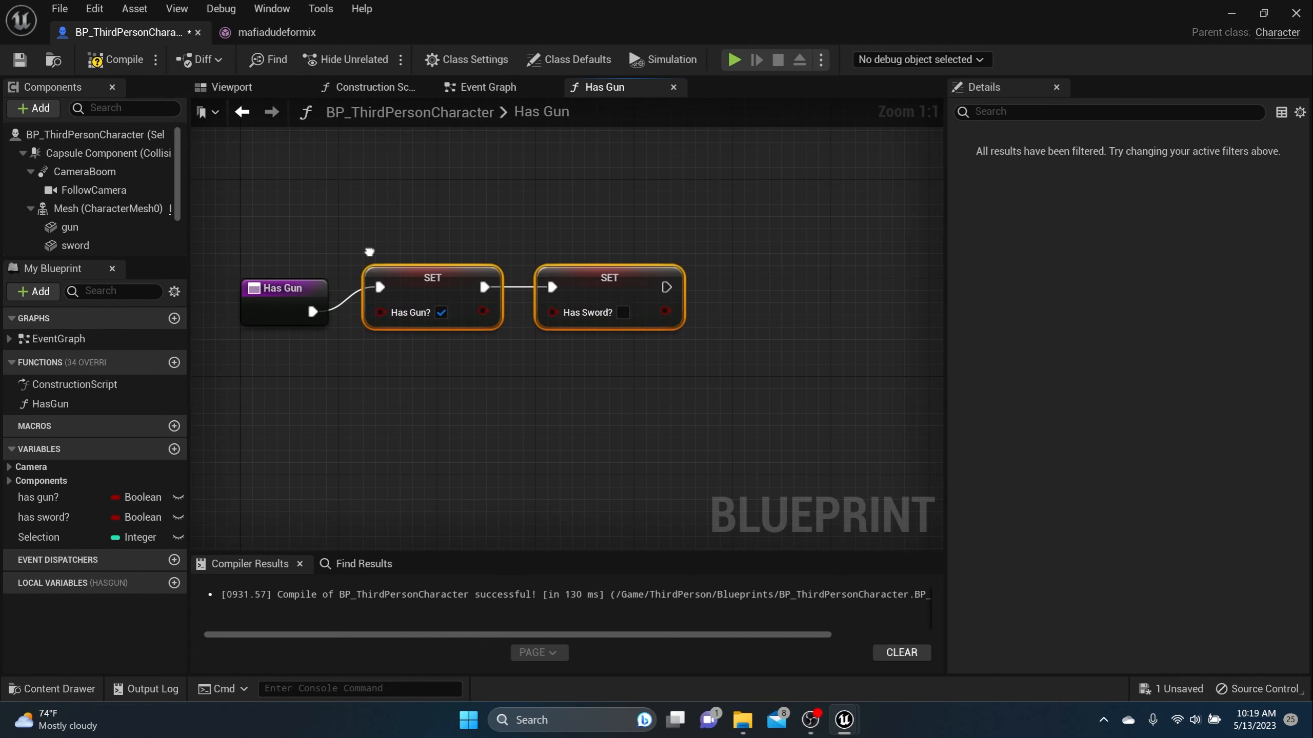
left_click_drag(433, 281, 446, 297)
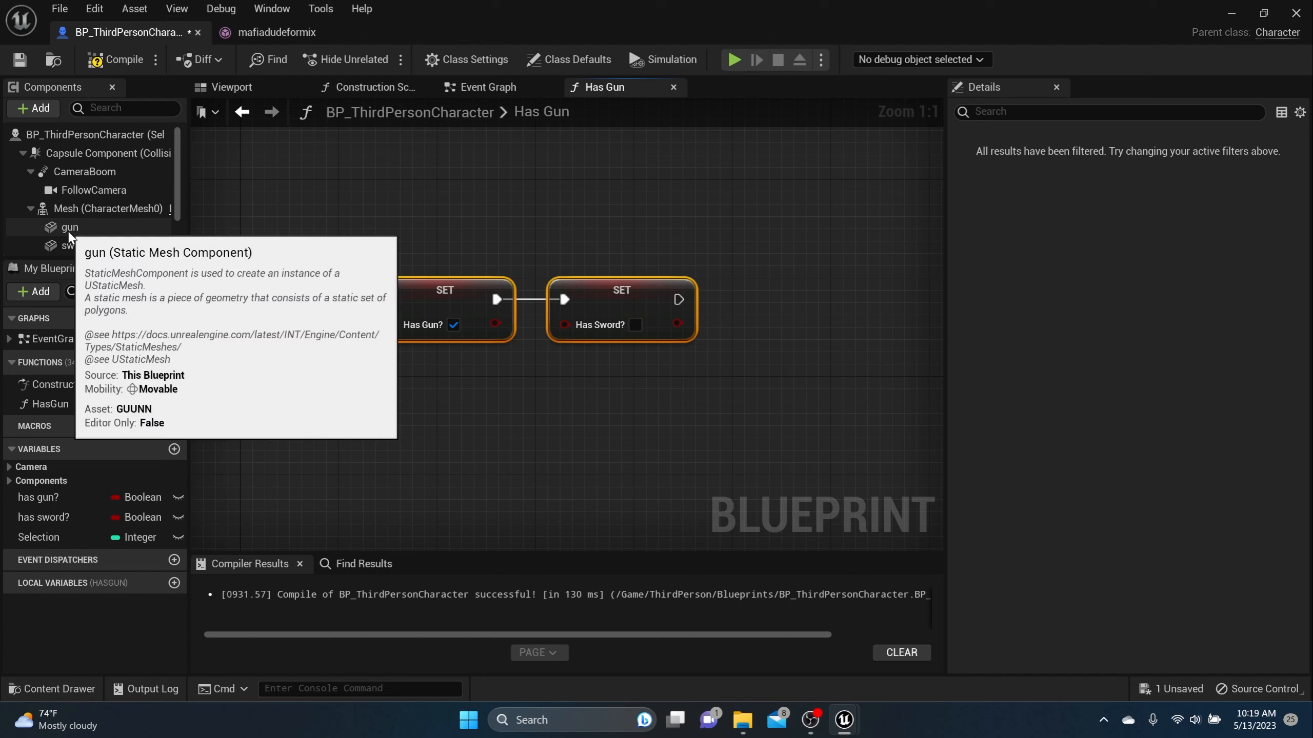
Add a reference to the gun component in the HasGun function and create a Set Visibility node targeting it.
left_click_drag(72, 228, 531, 207)
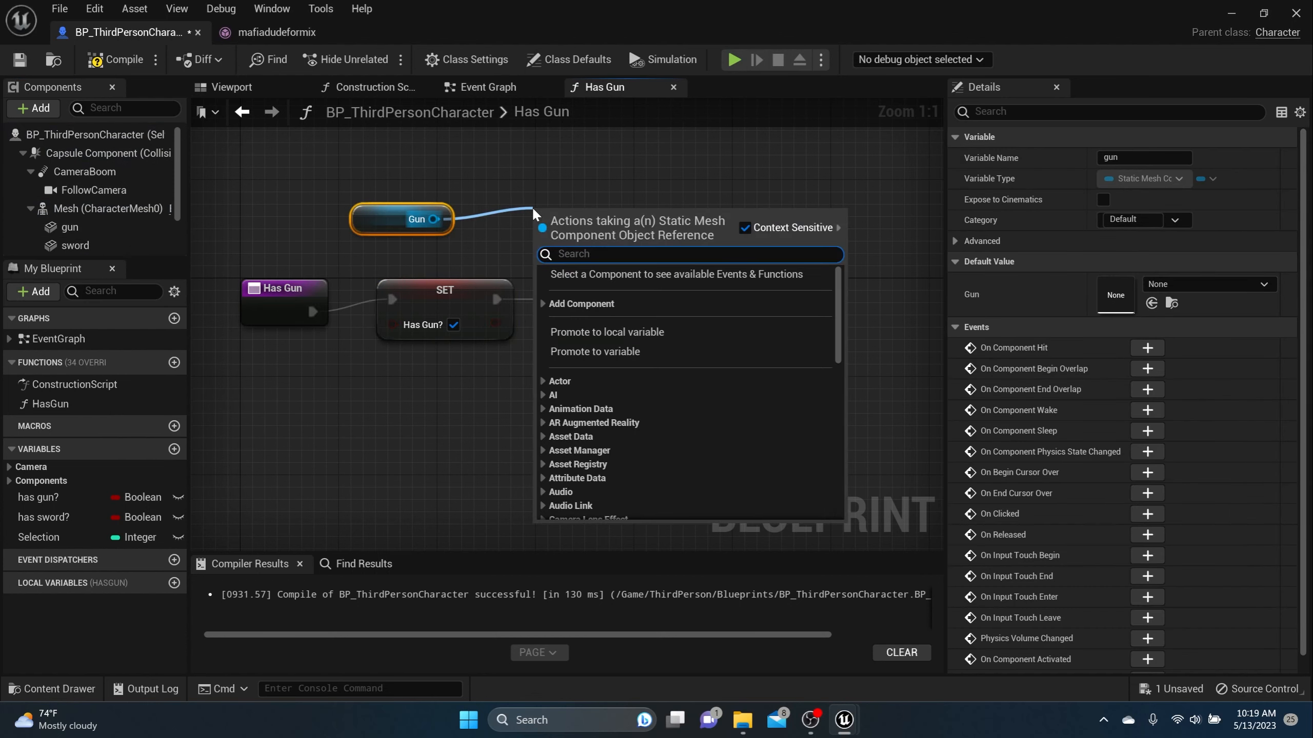
type("st")
key("BackSpace")
type("etc")
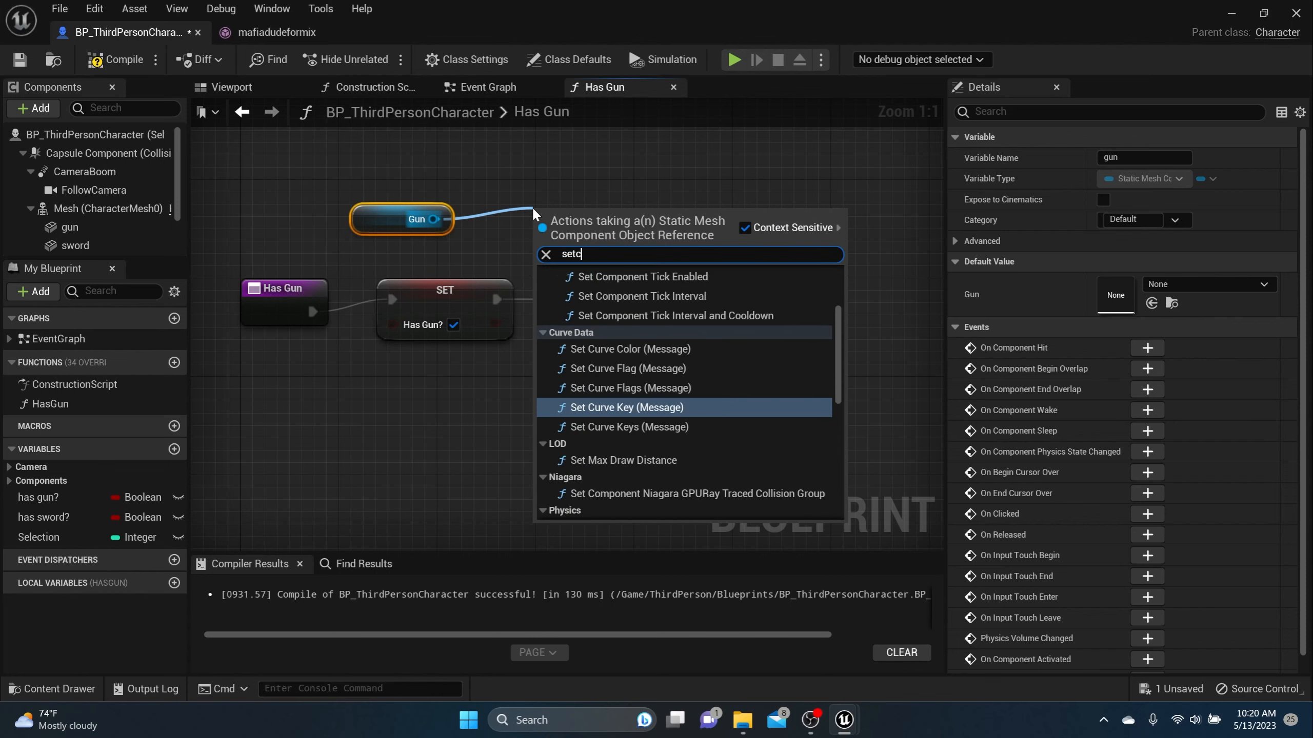
key("BackSpace")
type("vi")
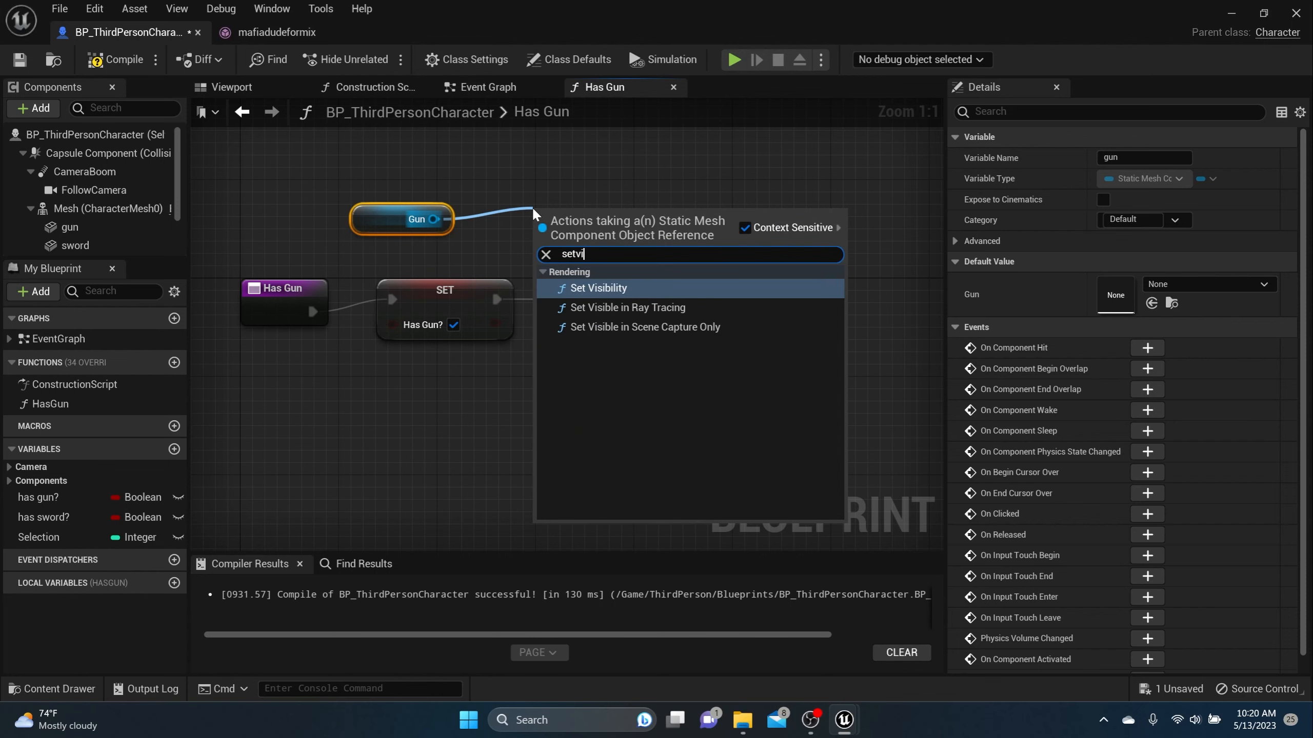
left_click(626, 288)
Wire the gun's Set Visibility node between the Has Gun? and Has Sword? SET nodes in HasGun and enable its New Visibility.
left_click_drag(589, 223, 552, 161)
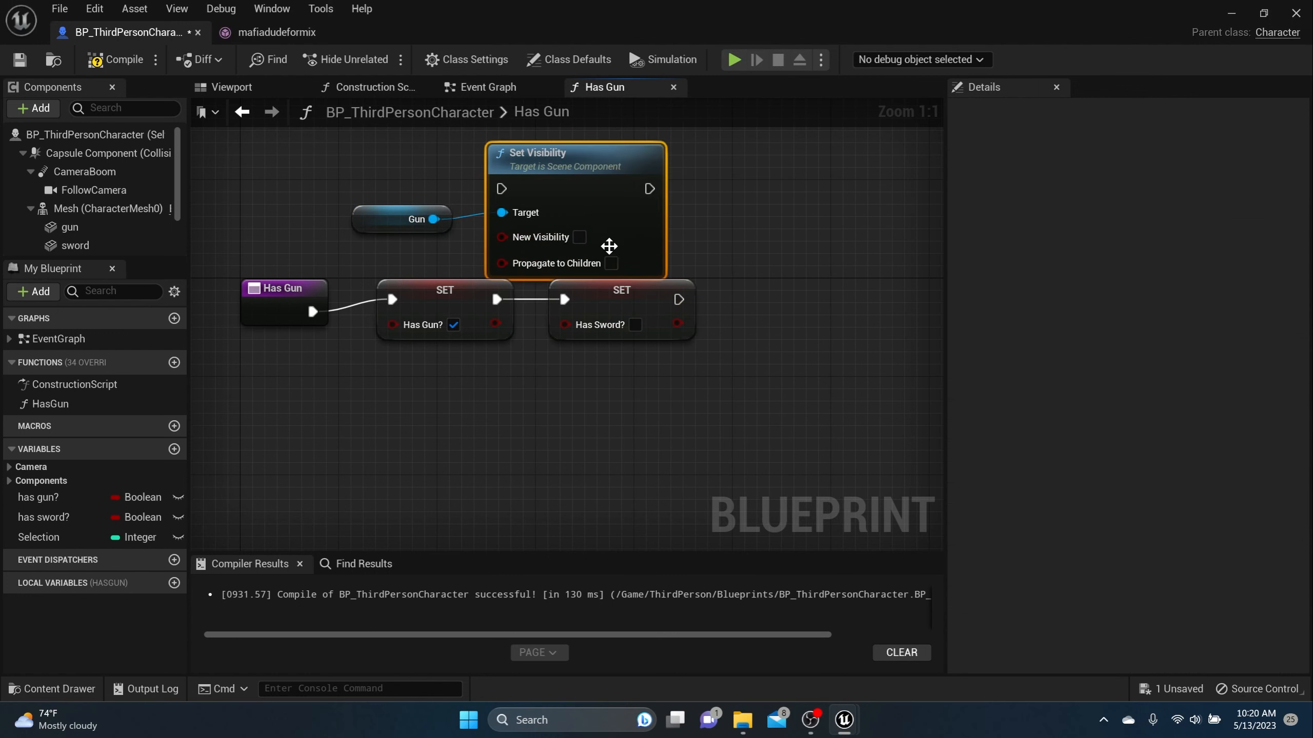
left_click_drag(653, 304, 836, 316)
left_click_drag(577, 192, 626, 291)
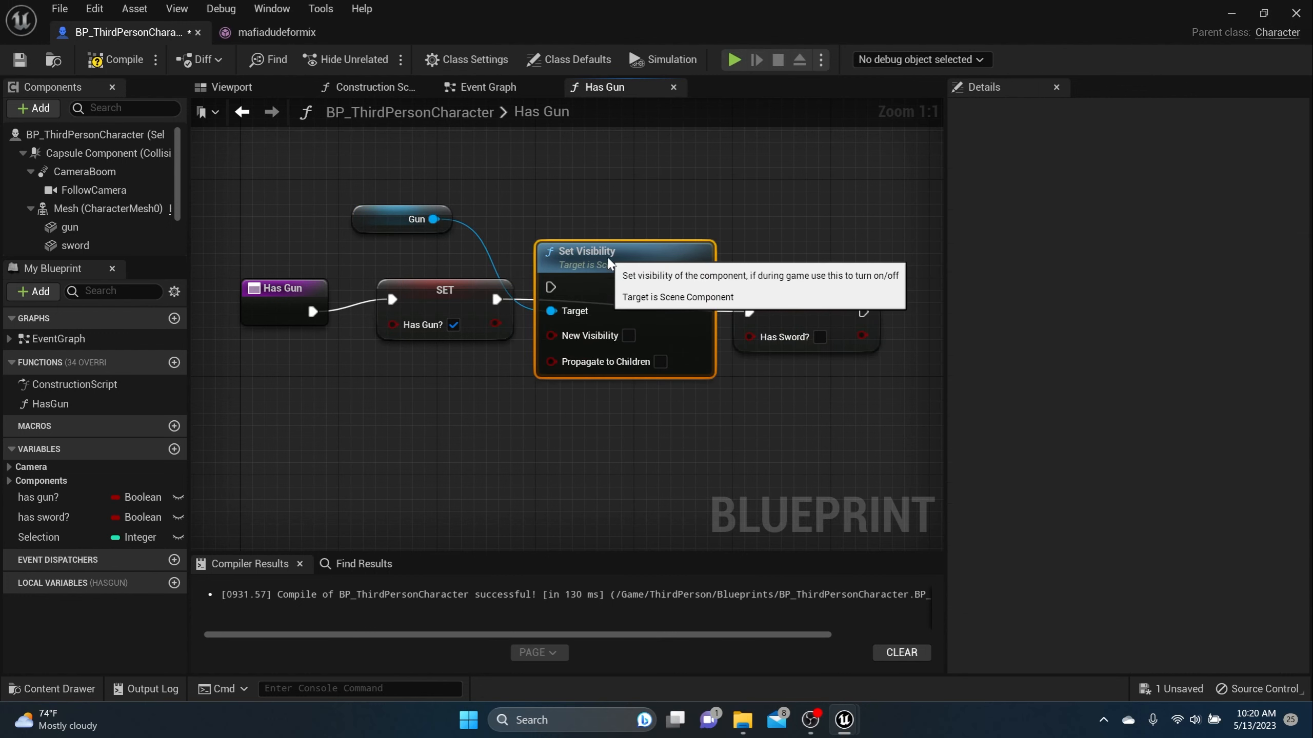
left_click_drag(495, 299, 550, 287)
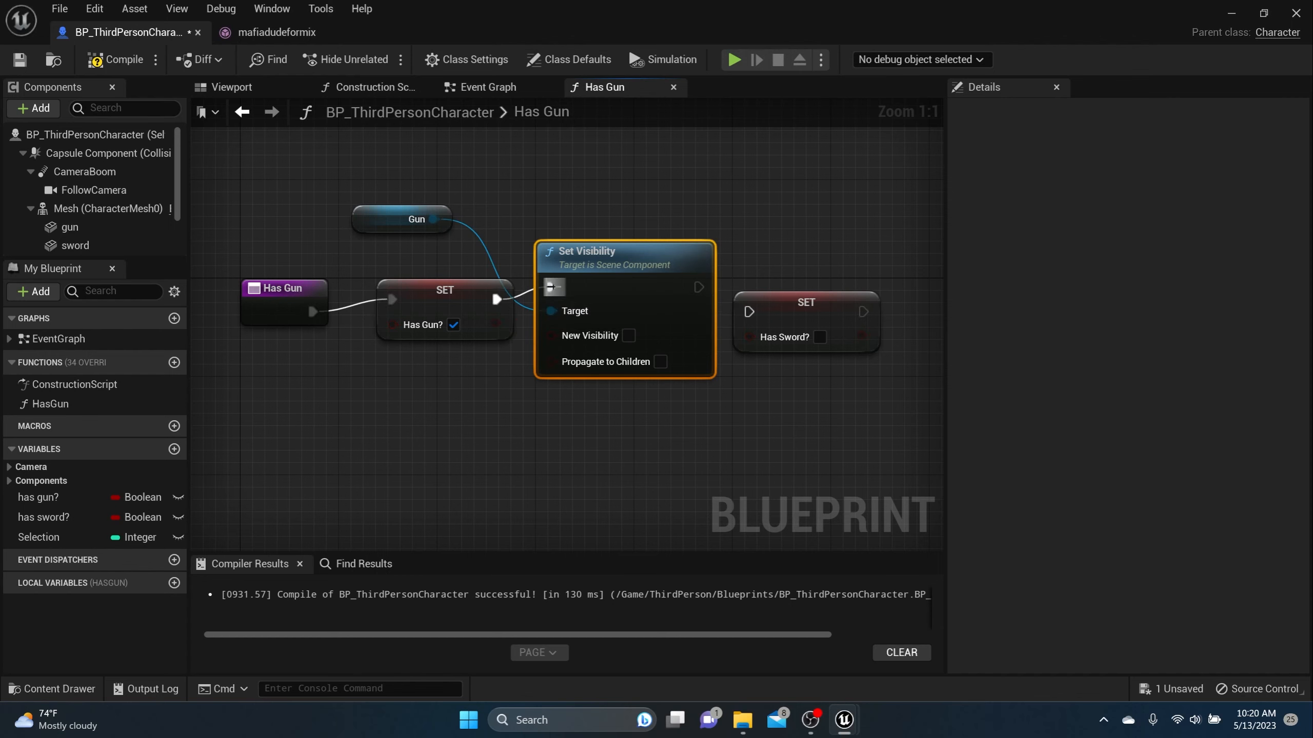
left_click(628, 335)
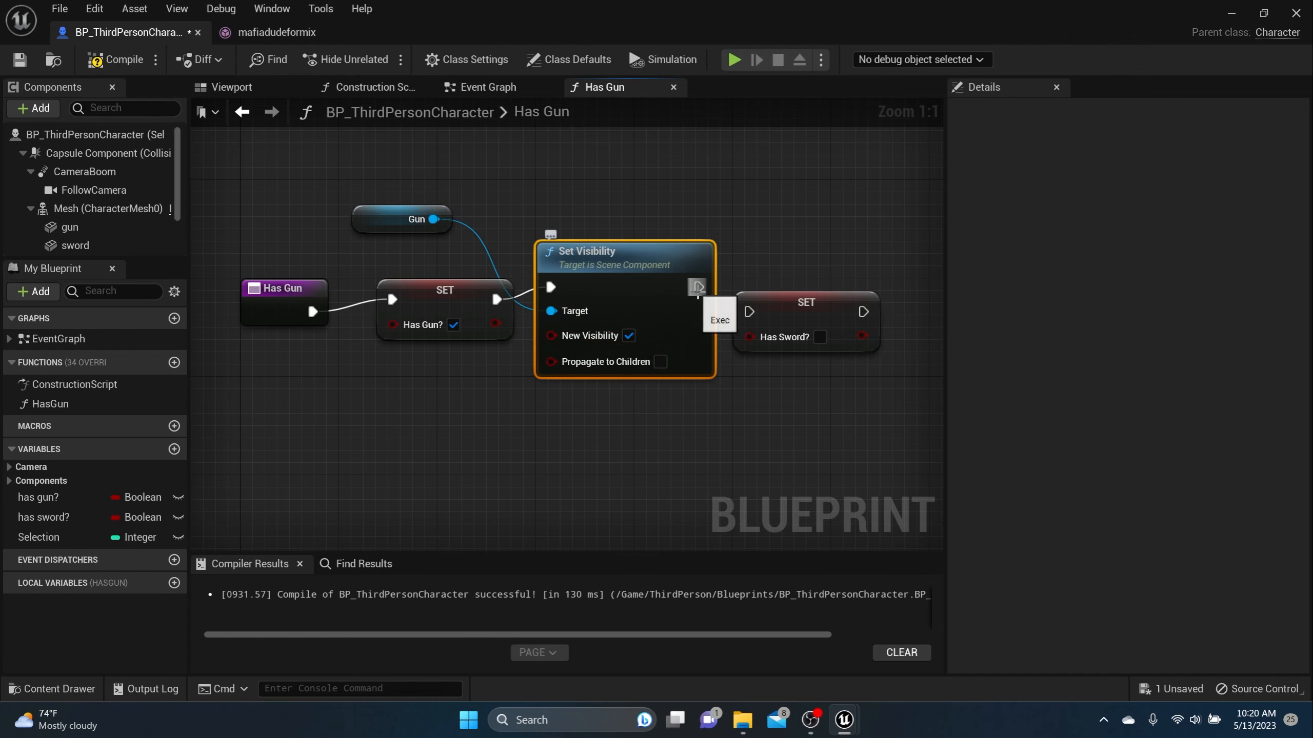
left_click_drag(698, 287, 748, 312)
Add a sword component reference with a Set Visibility node in HasGun and connect it after the Has Sword? SET node.
right_click_drag(562, 226, 388, 187)
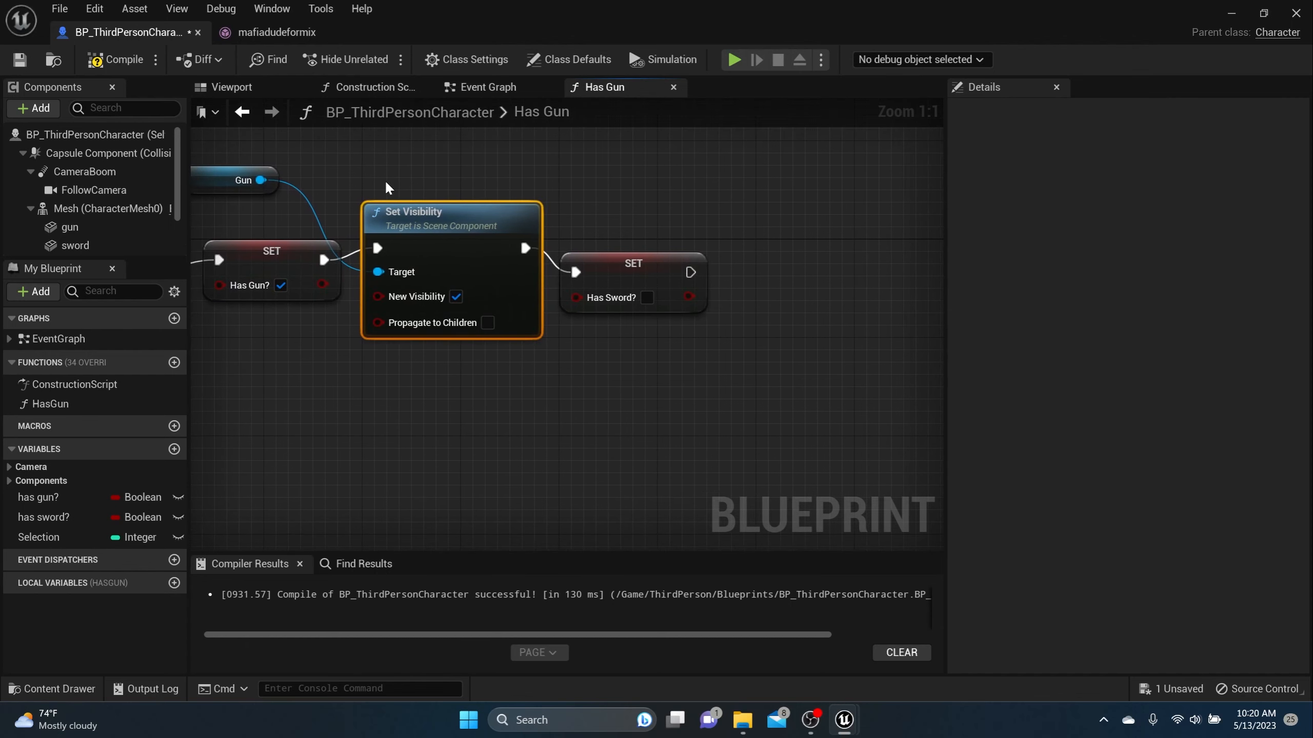
left_click_drag(75, 245, 610, 163)
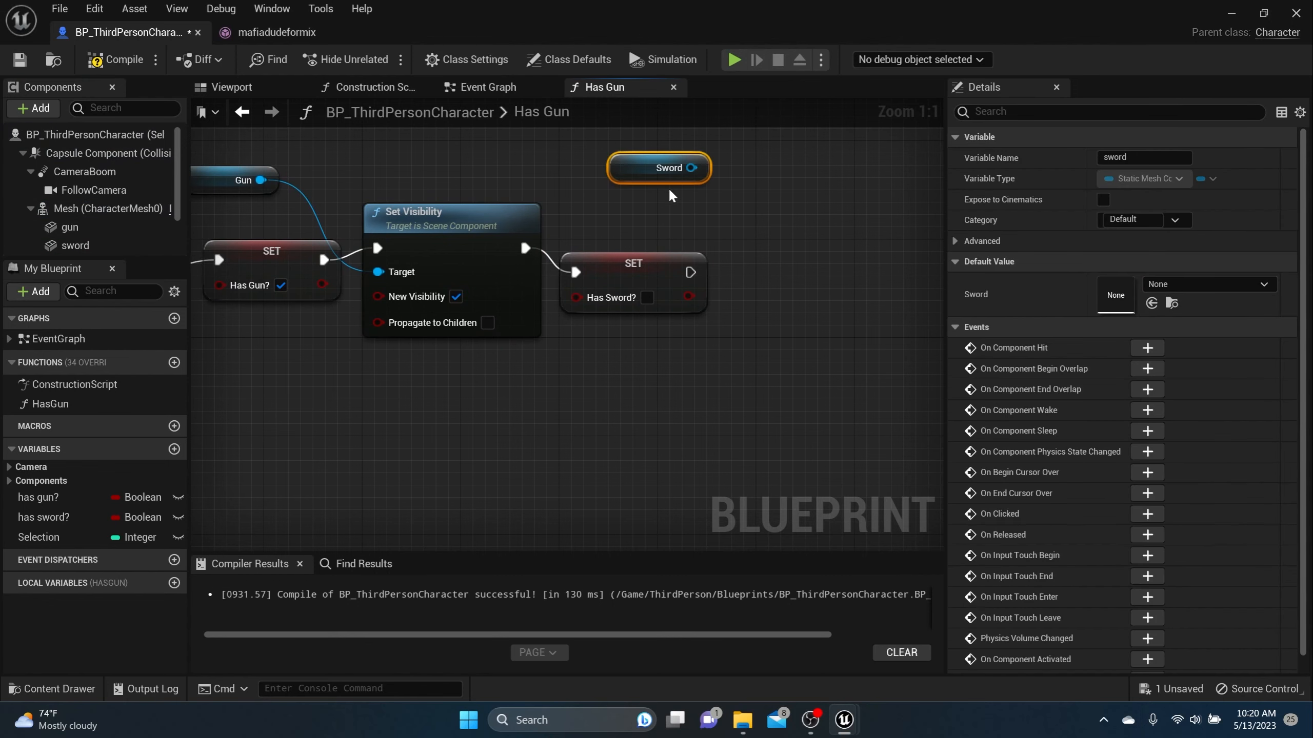
left_click_drag(692, 168, 749, 223)
type("s")
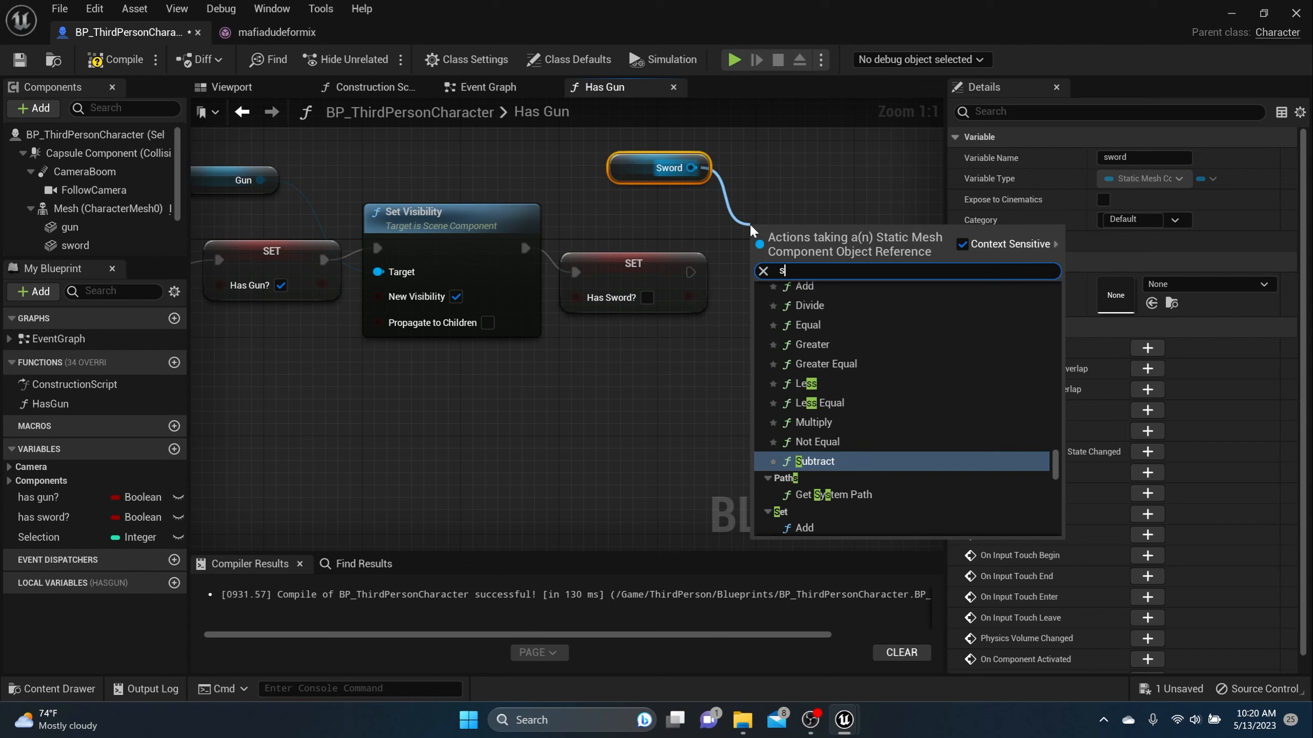
type("etvi")
key("Return")
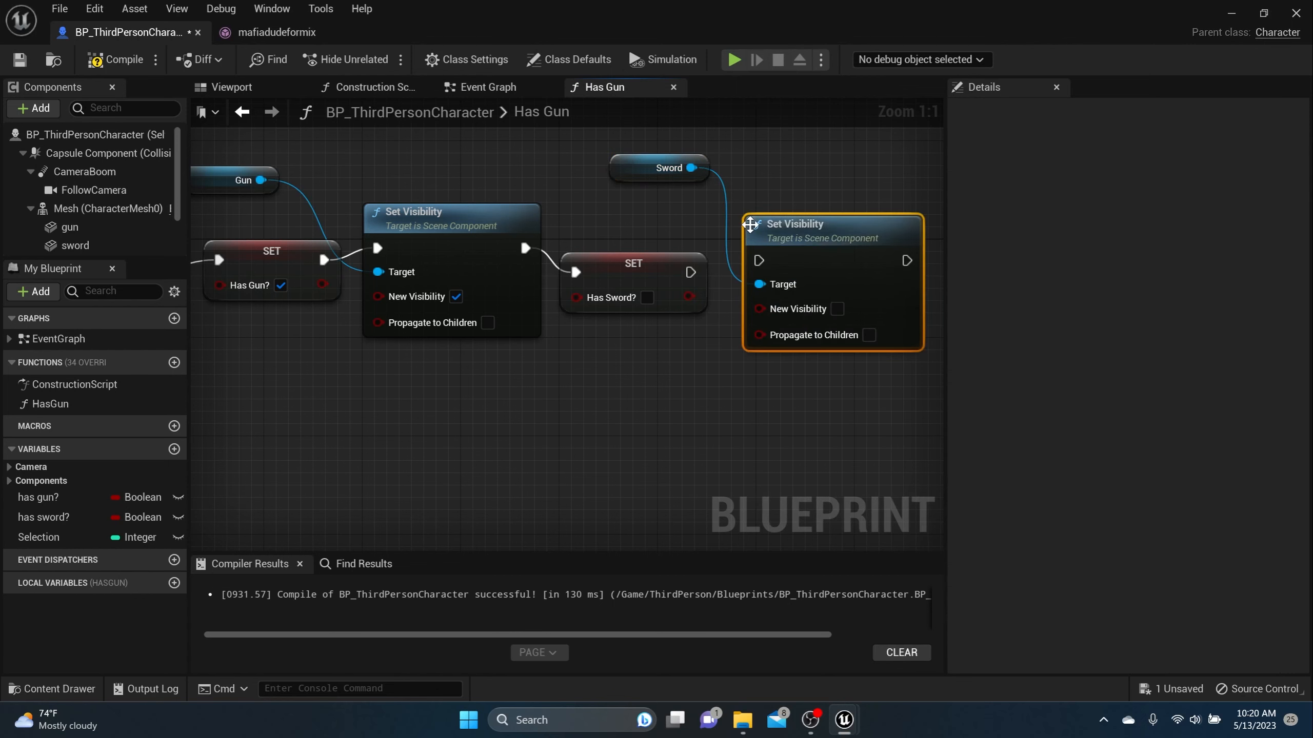
left_click_drag(759, 260, 746, 260)
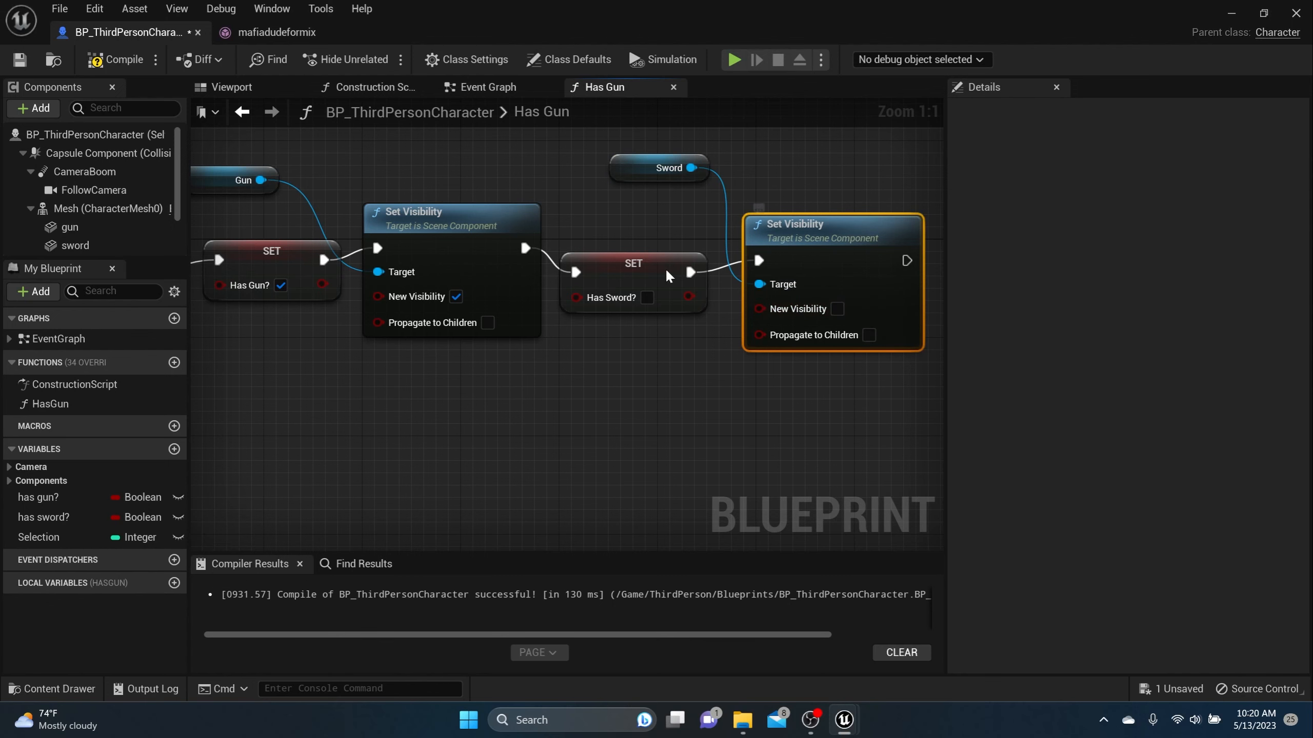
Compile and save the character blueprint.
right_click_drag(582, 222, 894, 256)
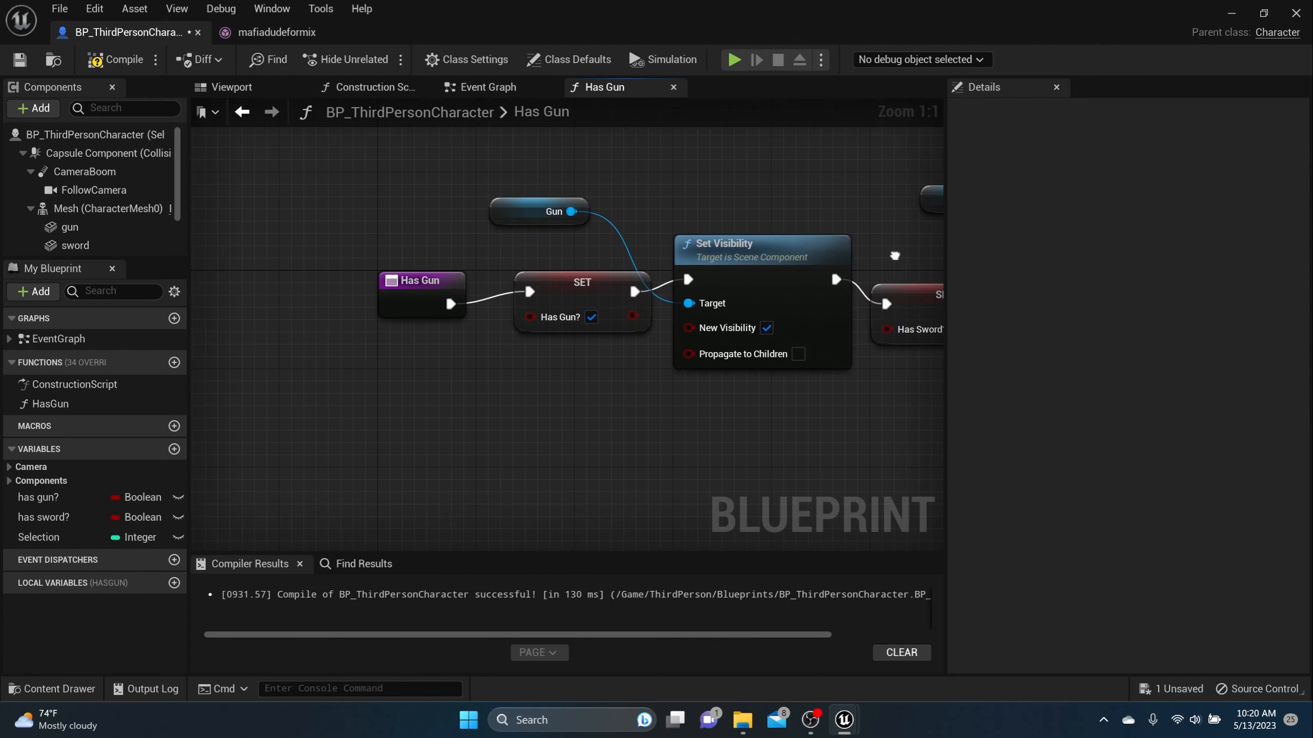
left_click(116, 59)
left_click(20, 59)
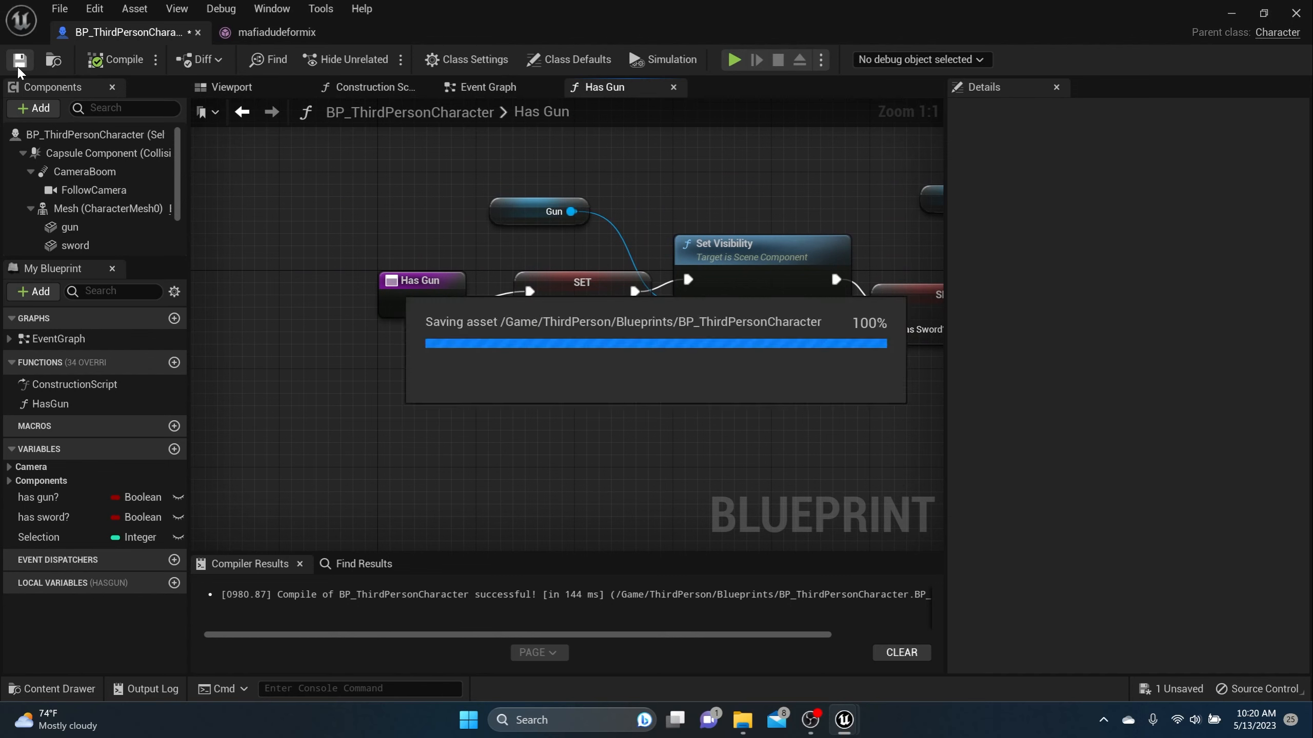
scroll(573, 298, "down", 2)
right_click_drag(730, 366, 652, 360)
Add a new blueprint function named hassword.
left_click(486, 89)
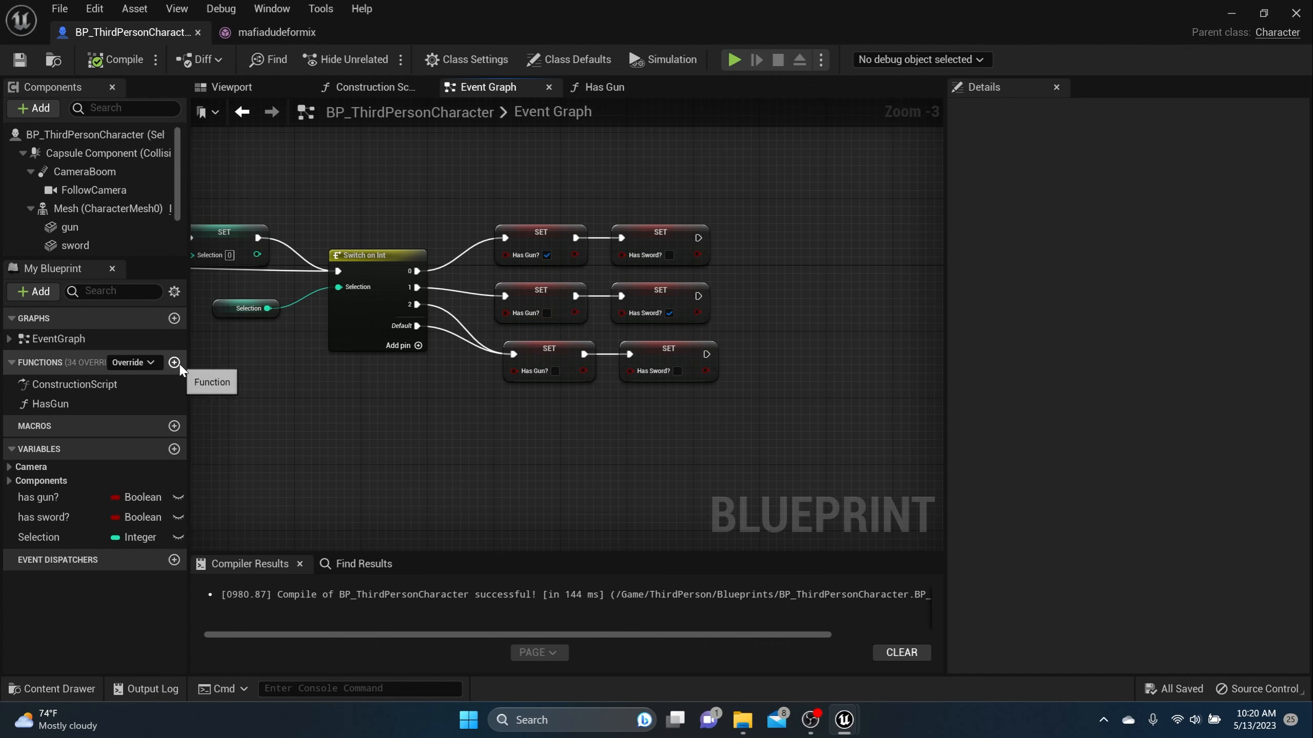
left_click(174, 362)
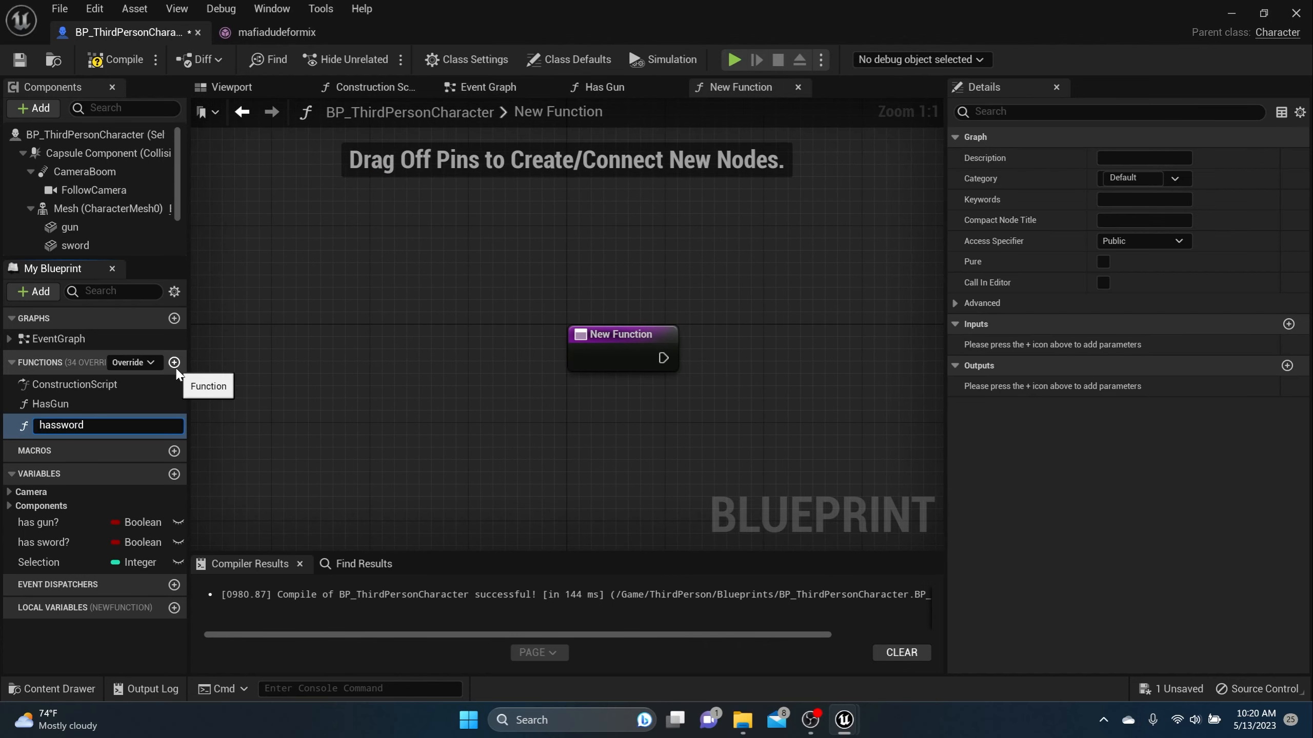
type("hassword")
key("Return")
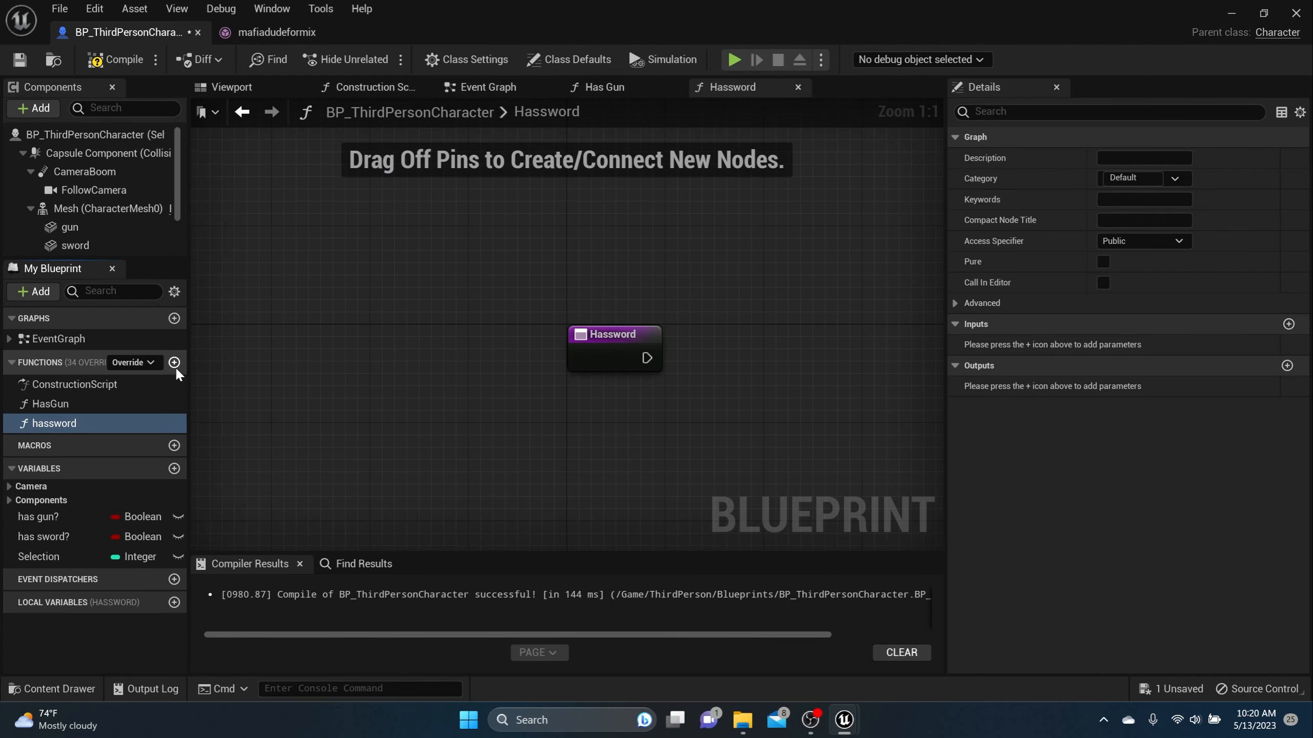
Move the hassword graph so it sits directly before the Event Graph among the open graphs.
left_click(535, 87)
left_click_drag(772, 302, 497, 332)
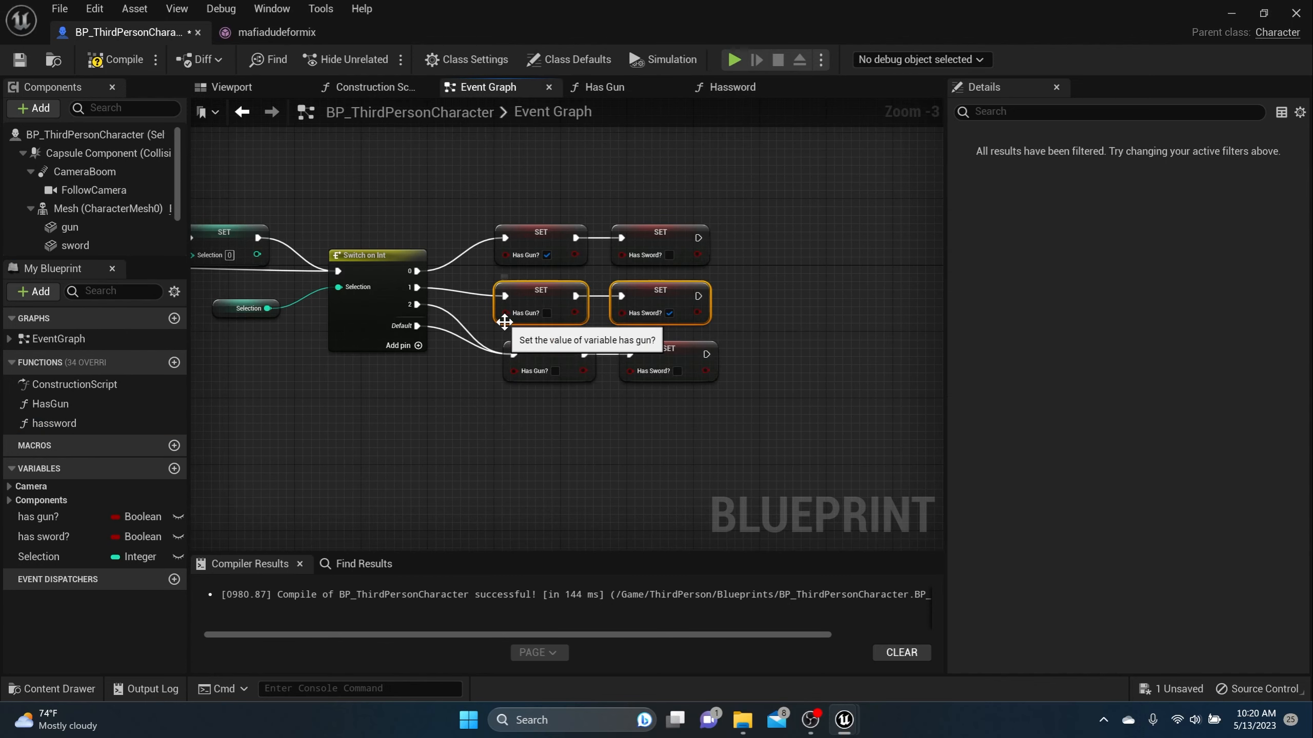
left_click(599, 87)
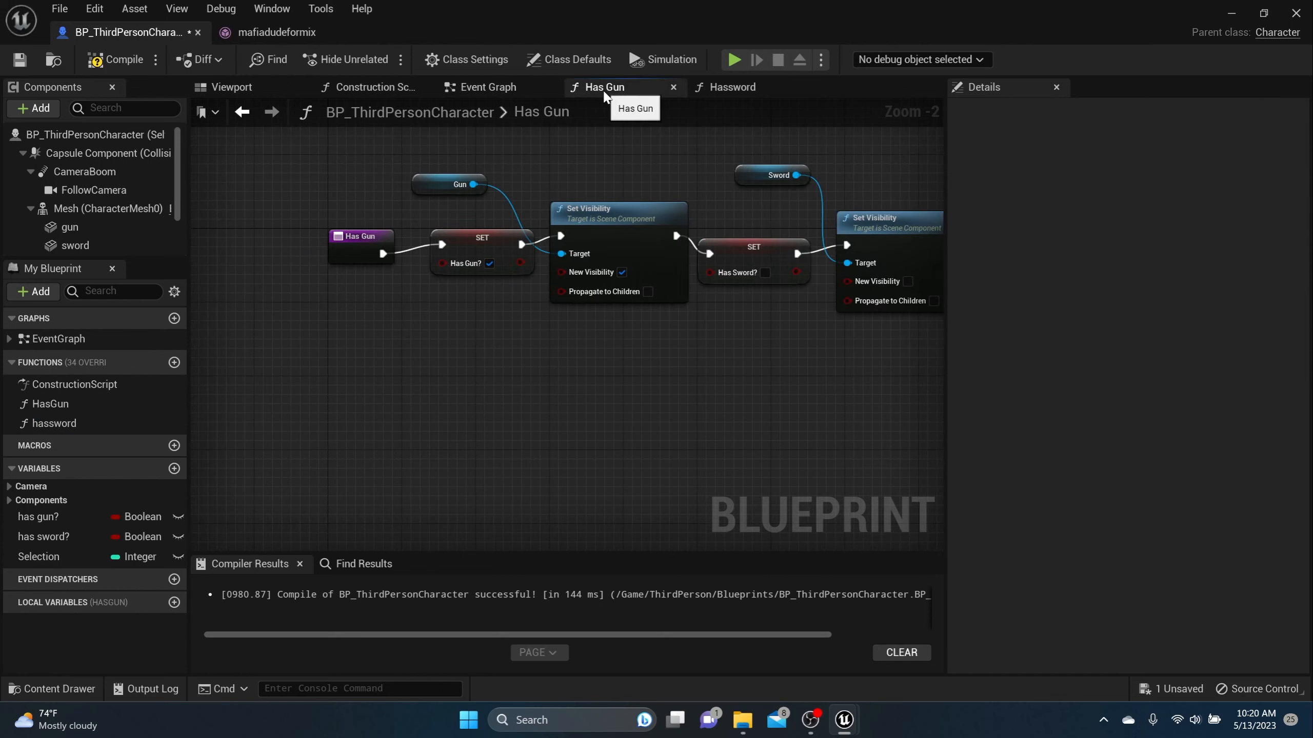
left_click_drag(726, 87, 637, 214)
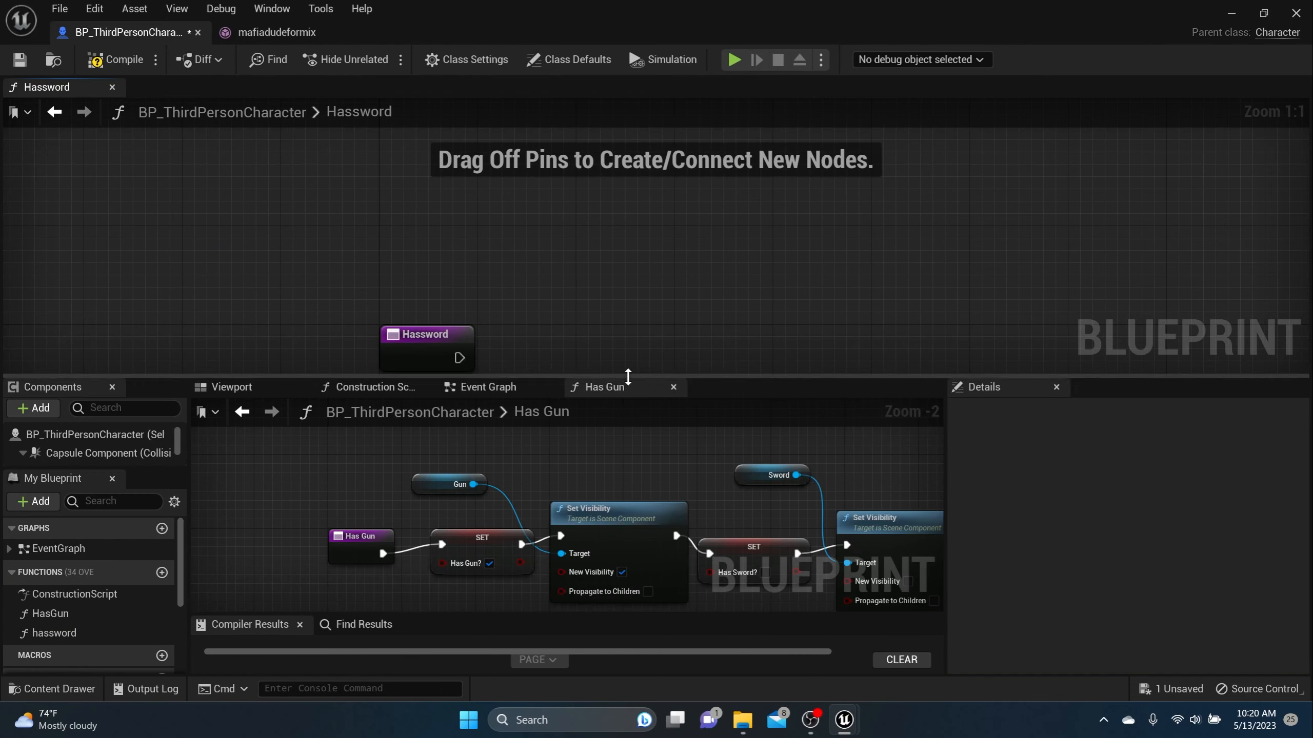
left_click_drag(75, 91, 491, 91)
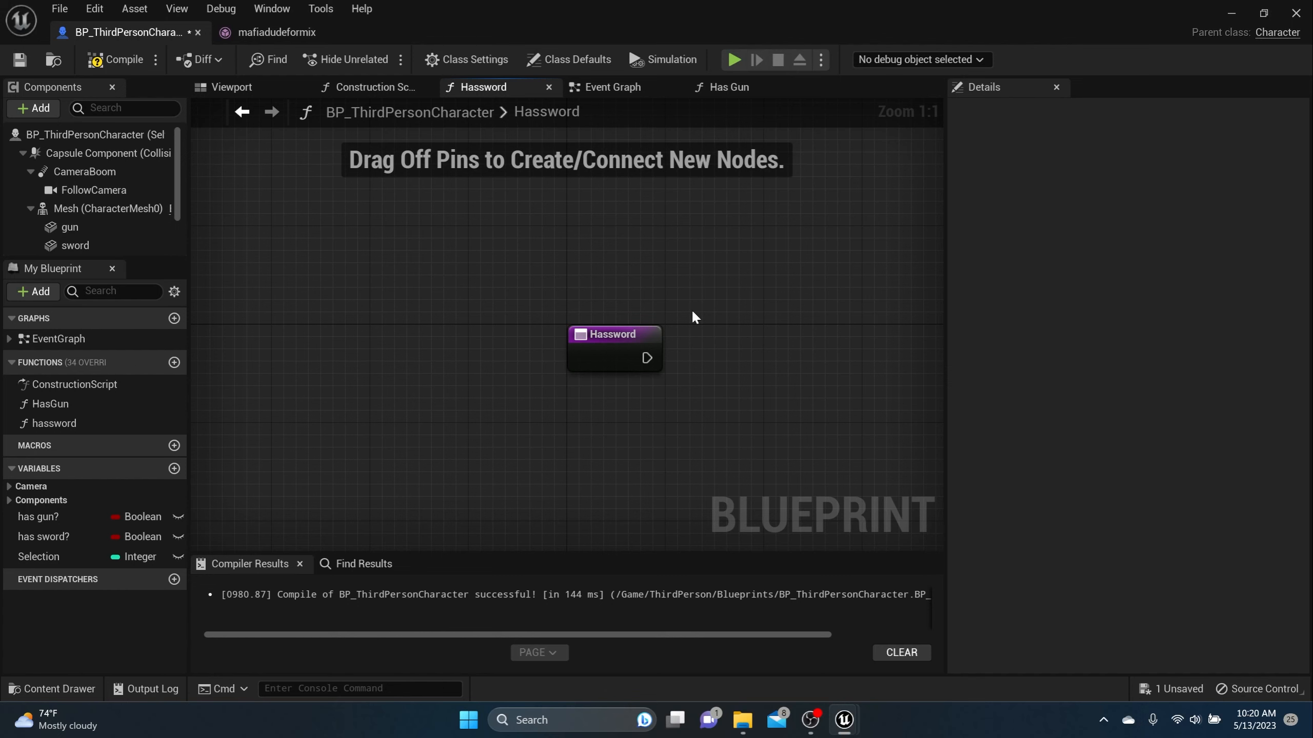
Copy the Has Gun? and Has Sword? SET nodes of switch output 1 into the hassword function and connect them to its entry node.
left_click(626, 89)
left_click_drag(772, 297, 528, 284)
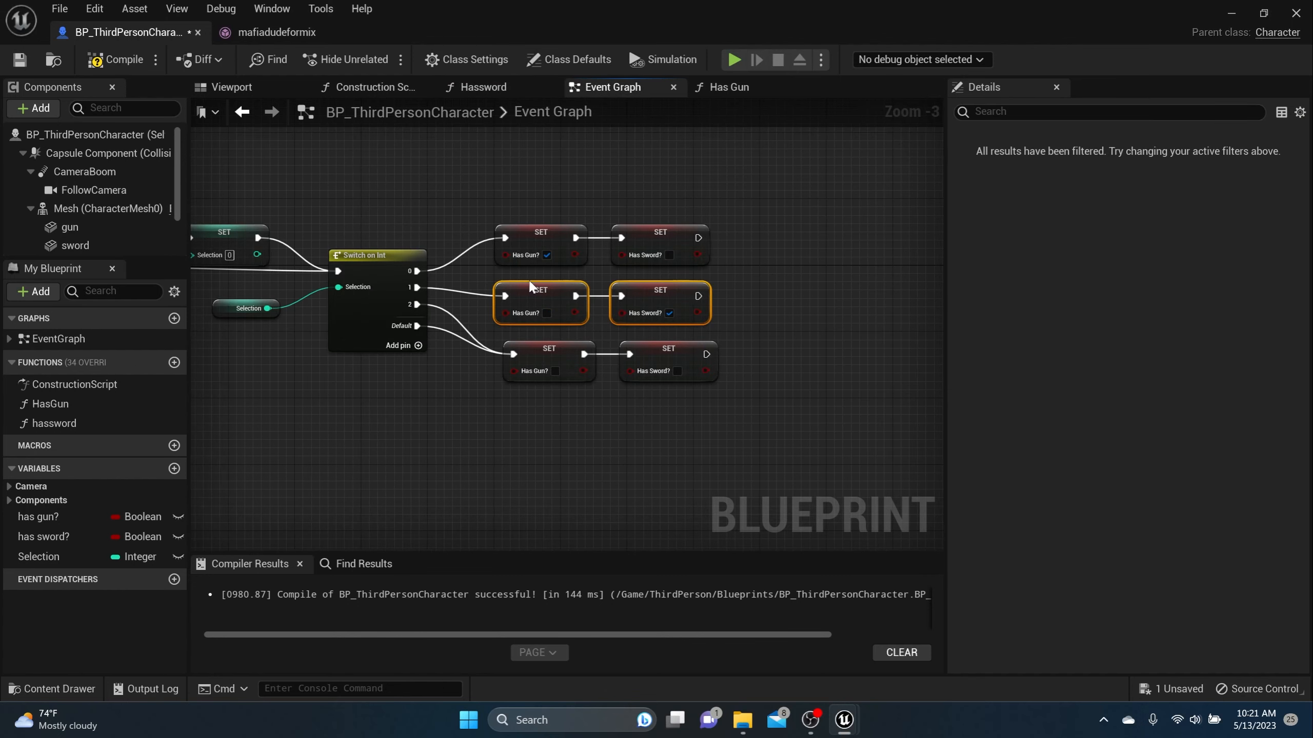
left_click(493, 93)
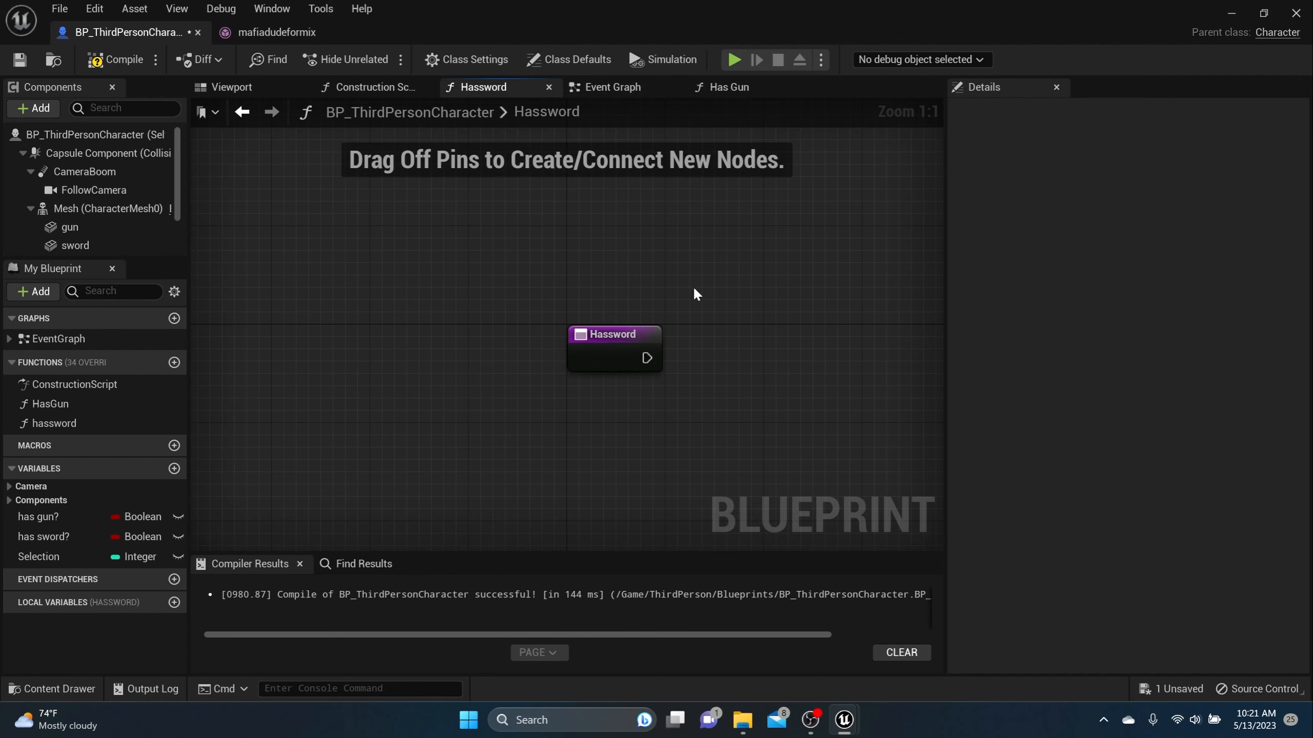
key("ctrl+v")
left_click_drag(692, 308, 790, 332)
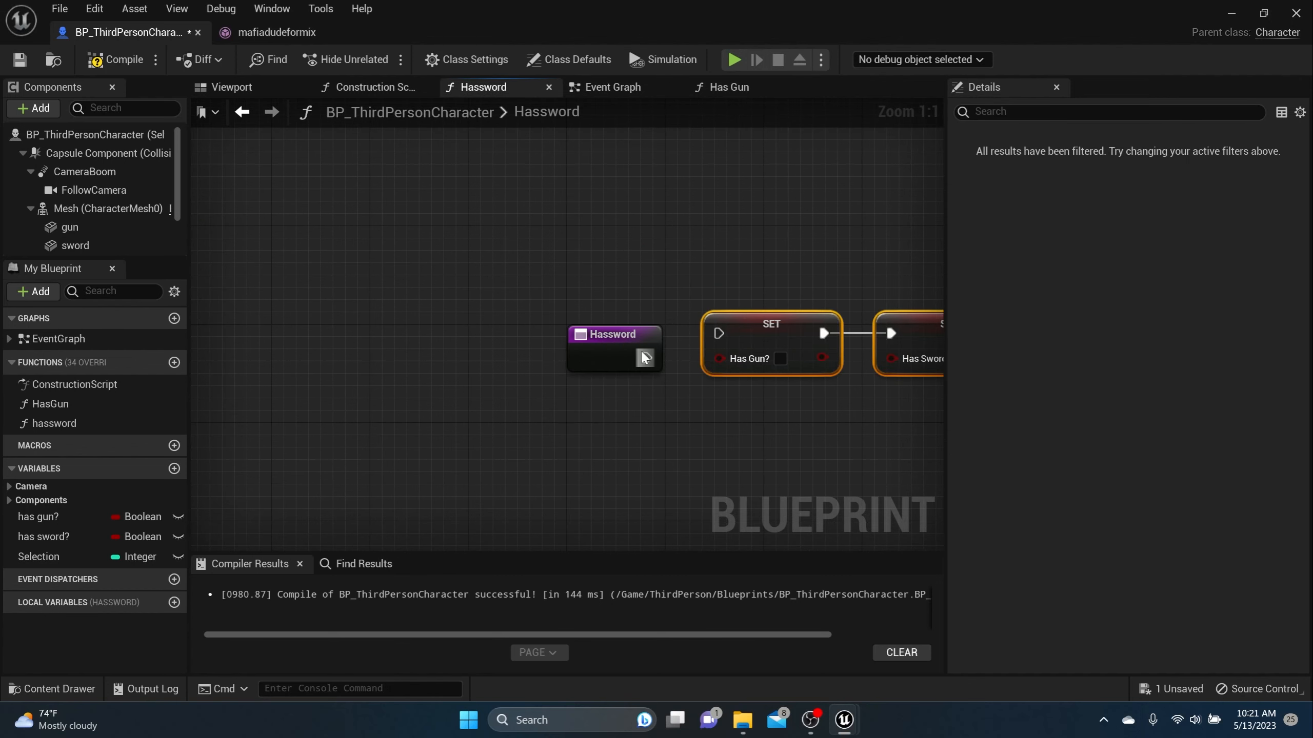
left_click_drag(647, 357, 722, 335)
Space out the SET nodes in hassword and wire a Set Visibility node targeting the gun component between them.
right_click_drag(693, 249, 375, 182)
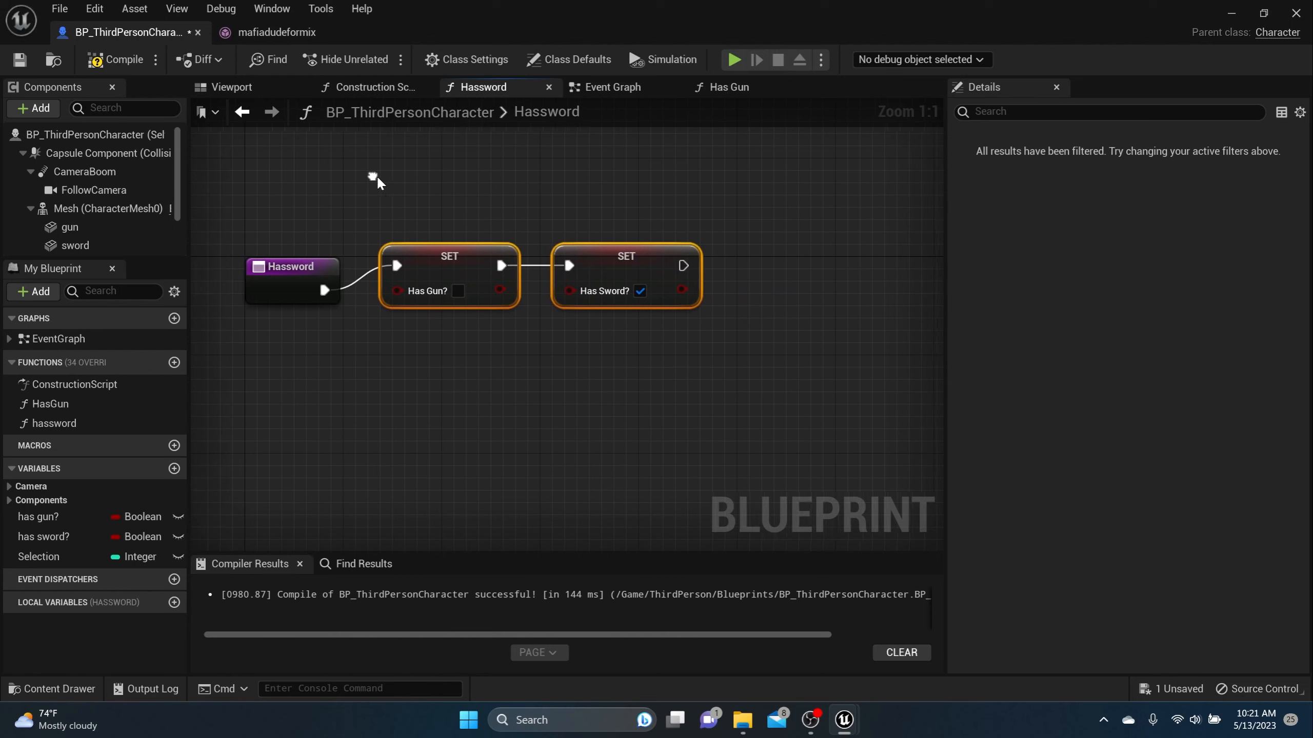
left_click_drag(600, 257, 832, 279)
left_click(646, 242)
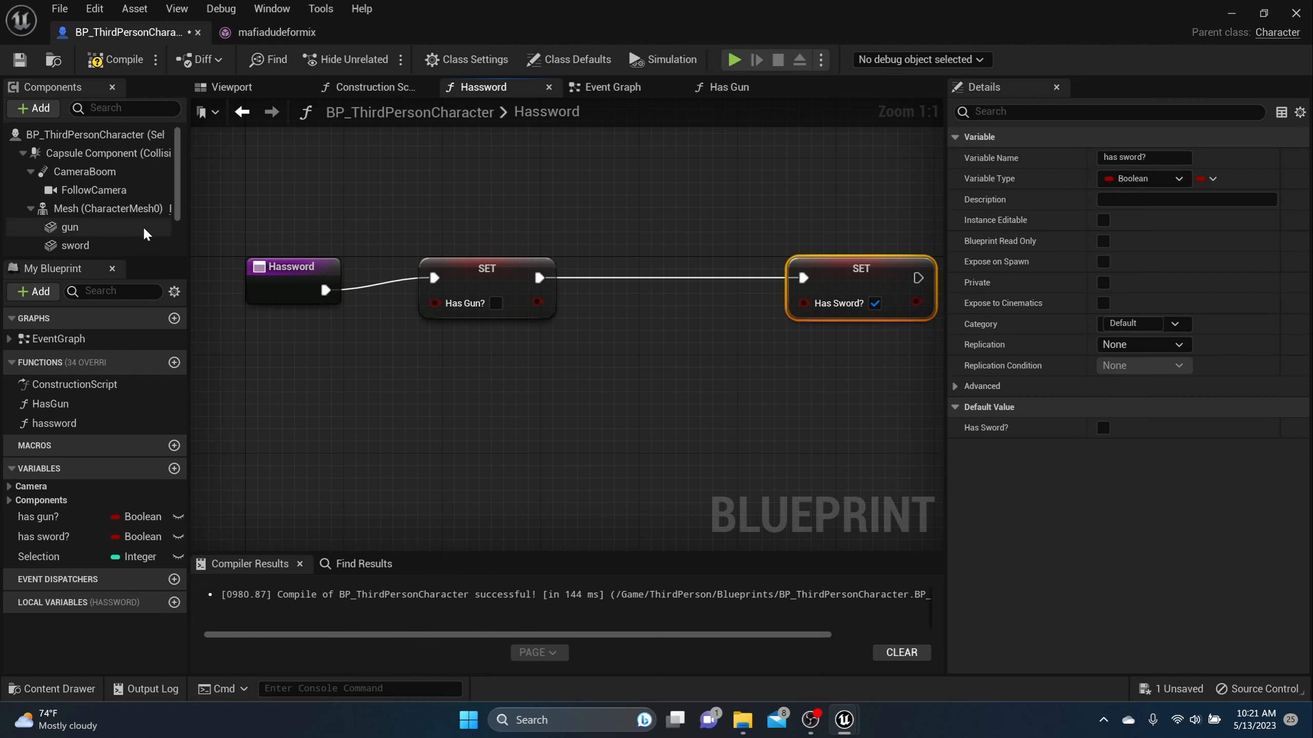
left_click_drag(69, 227, 562, 194)
type("set vis")
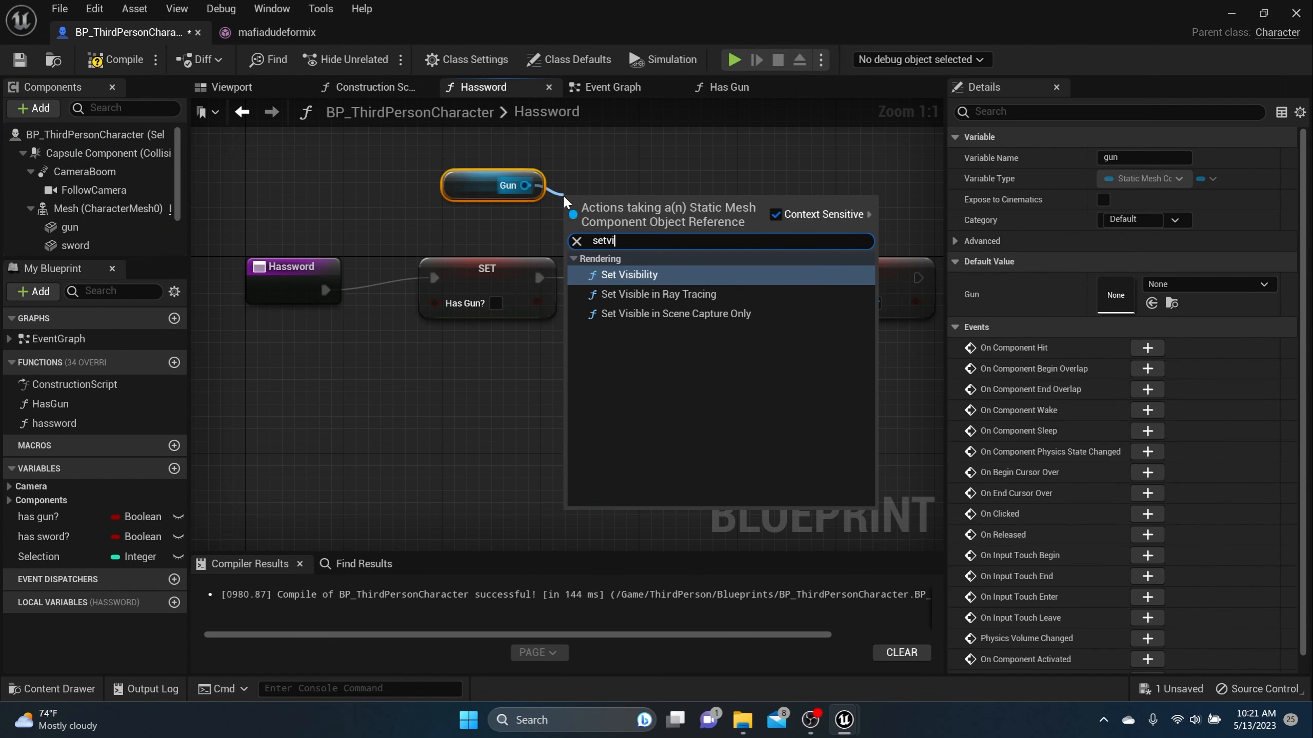
key("Return")
left_click_drag(568, 242, 539, 279)
left_click_drag(716, 241, 803, 278)
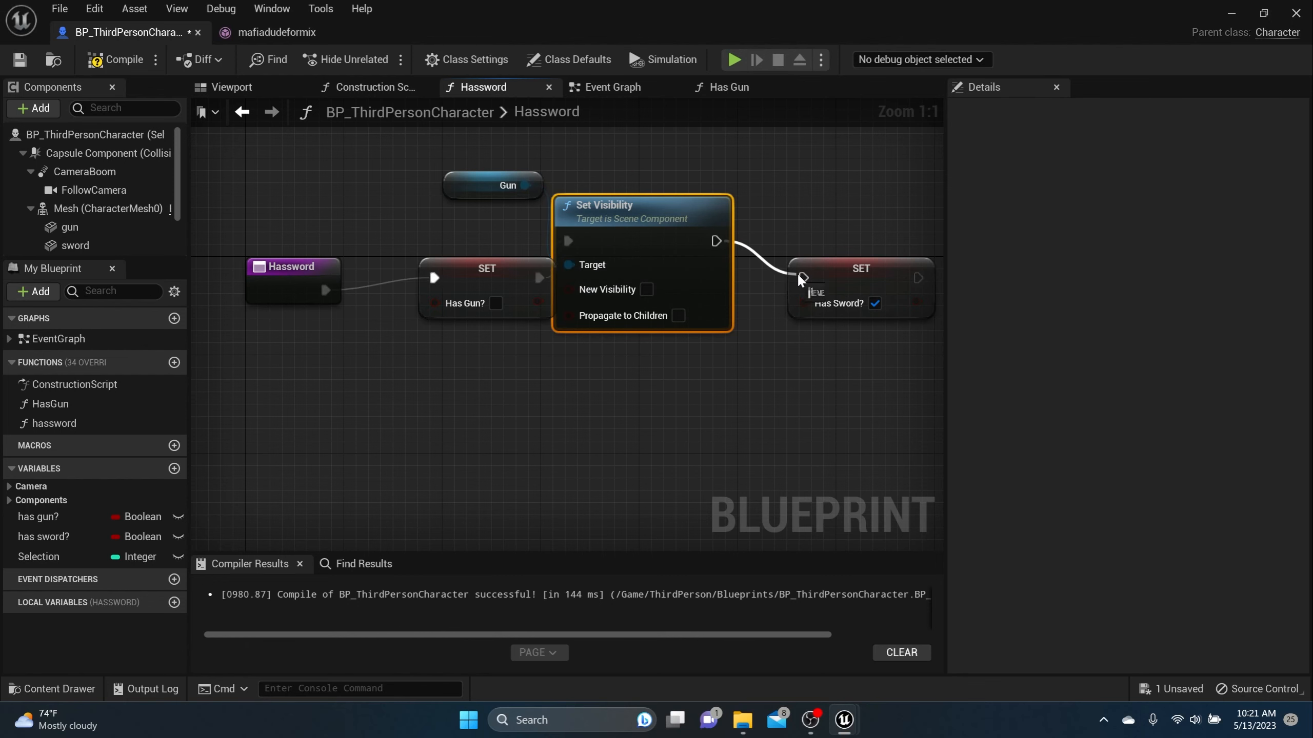
left_click_drag(608, 195, 646, 230)
Connect a Set Visibility node targeting the sword component after the Has Sword? SET node in hassword, and compile and save the blueprint.
right_click_drag(593, 178, 429, 158)
left_click_drag(77, 247, 798, 185)
type("setvi")
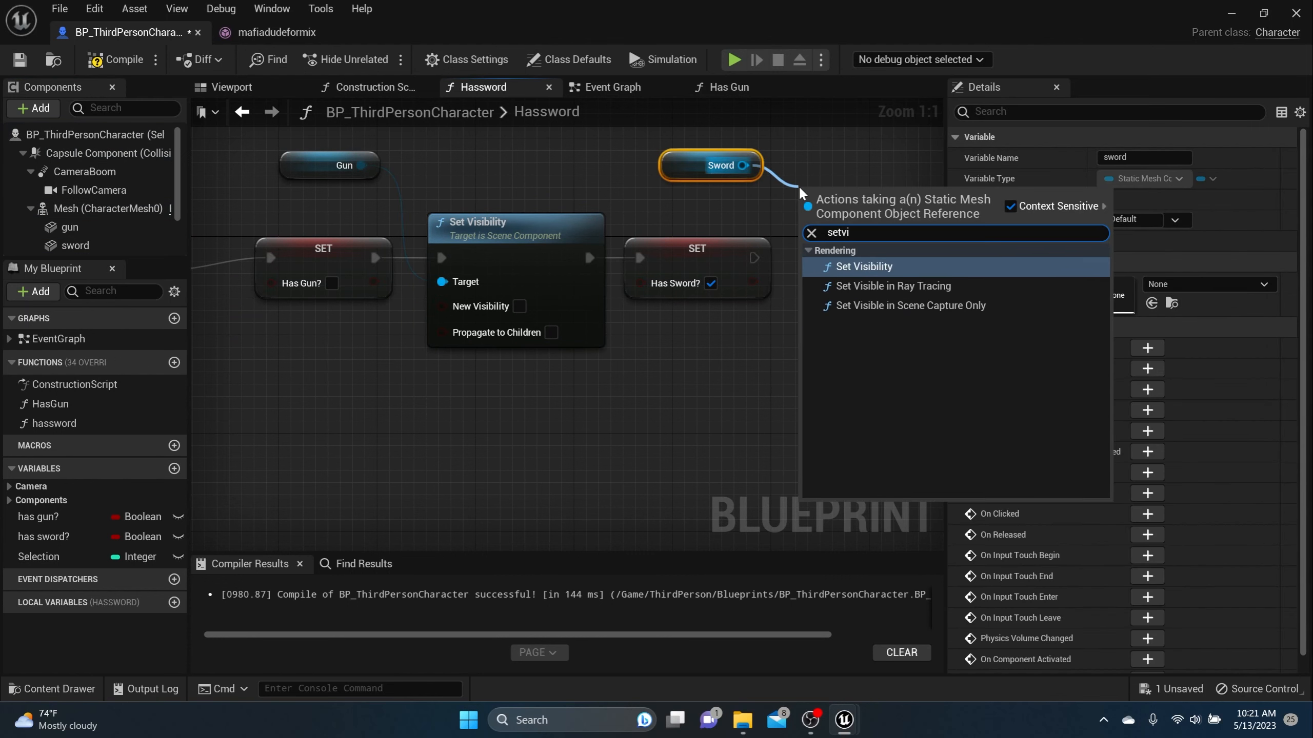
key("Return")
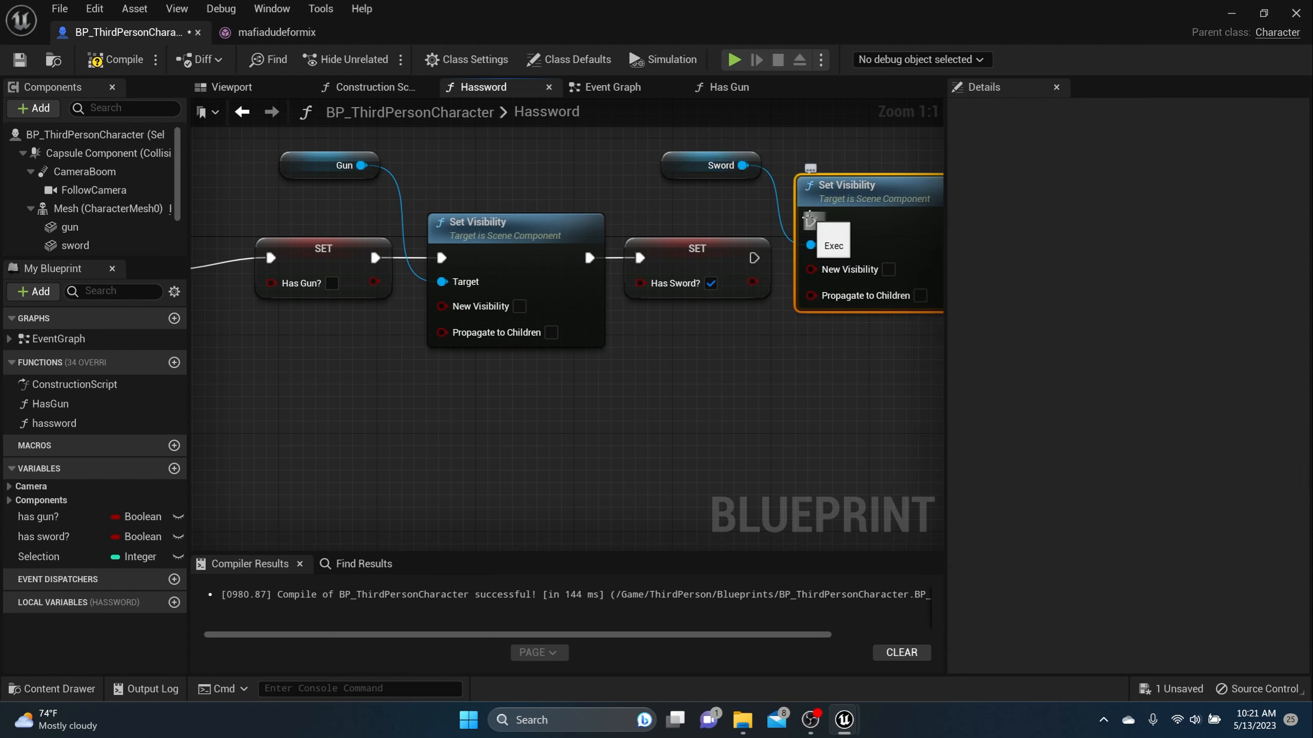
left_click_drag(754, 258, 810, 221)
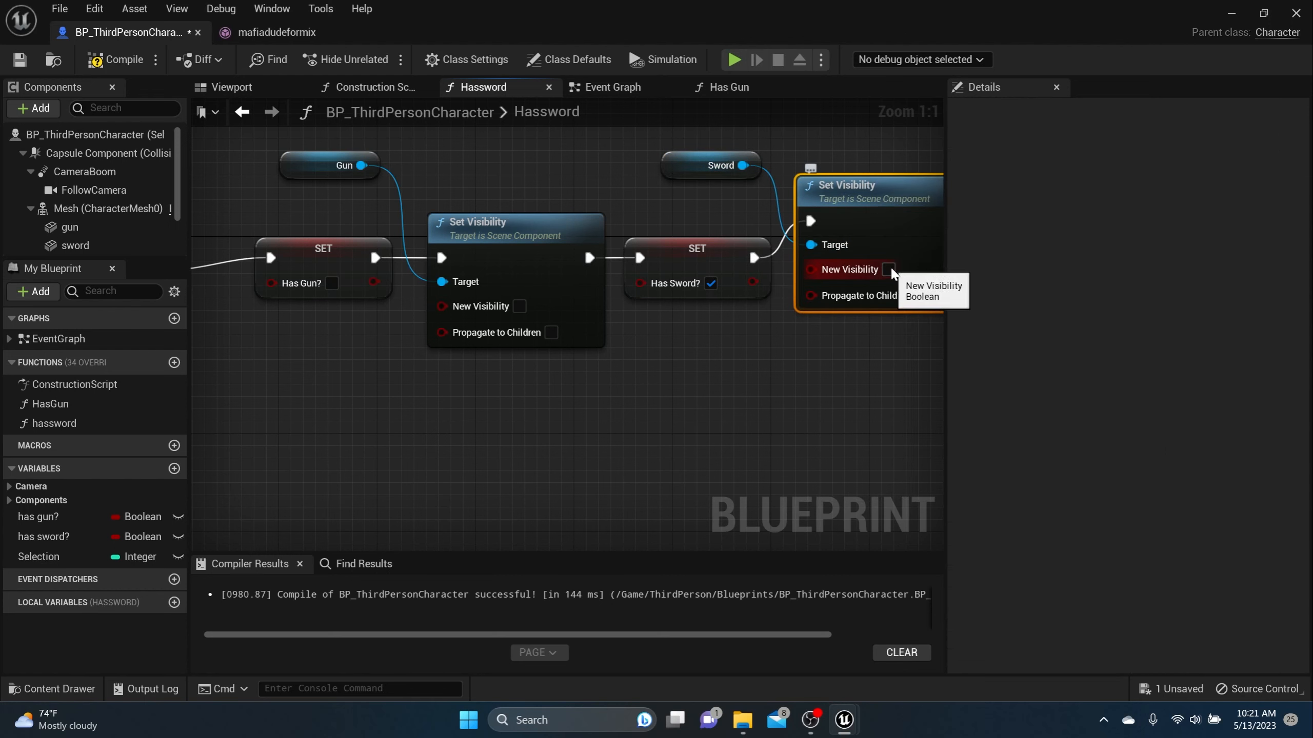
left_click(102, 60)
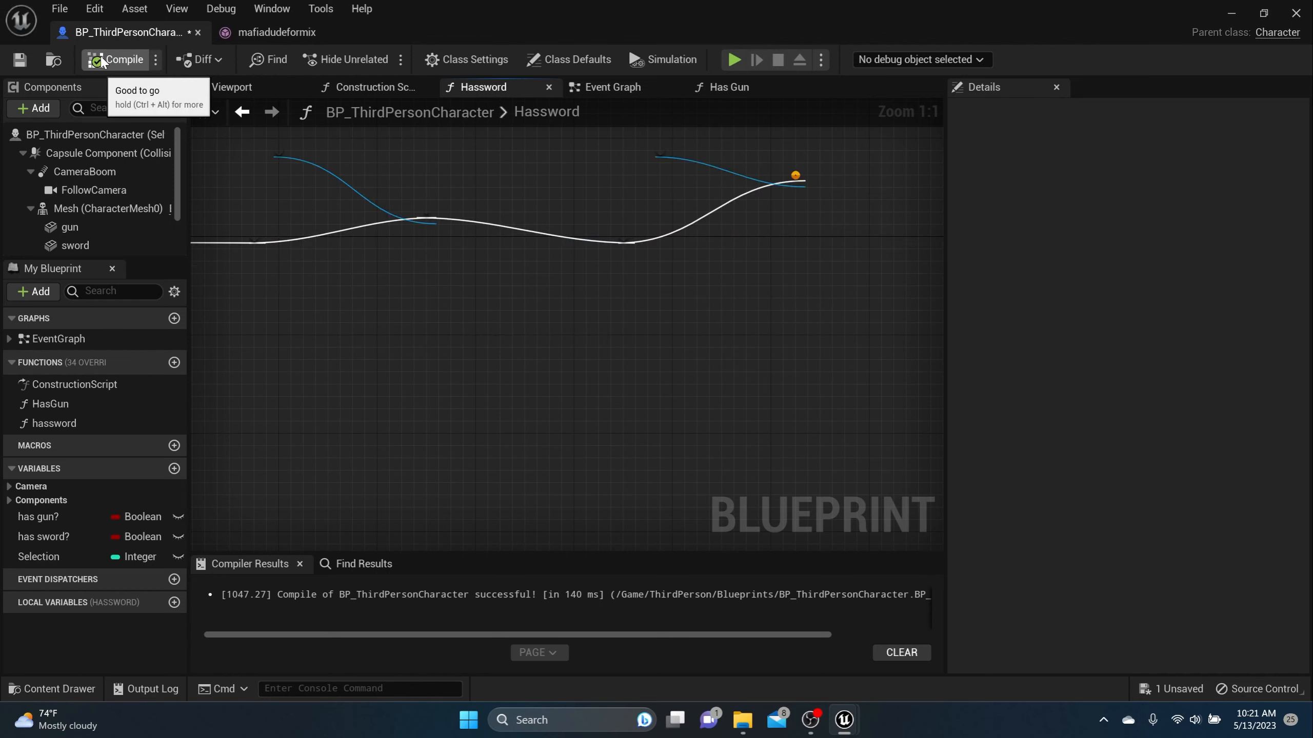
left_click(19, 59)
Add a new blueprint function named hasnothing.
left_click(633, 87)
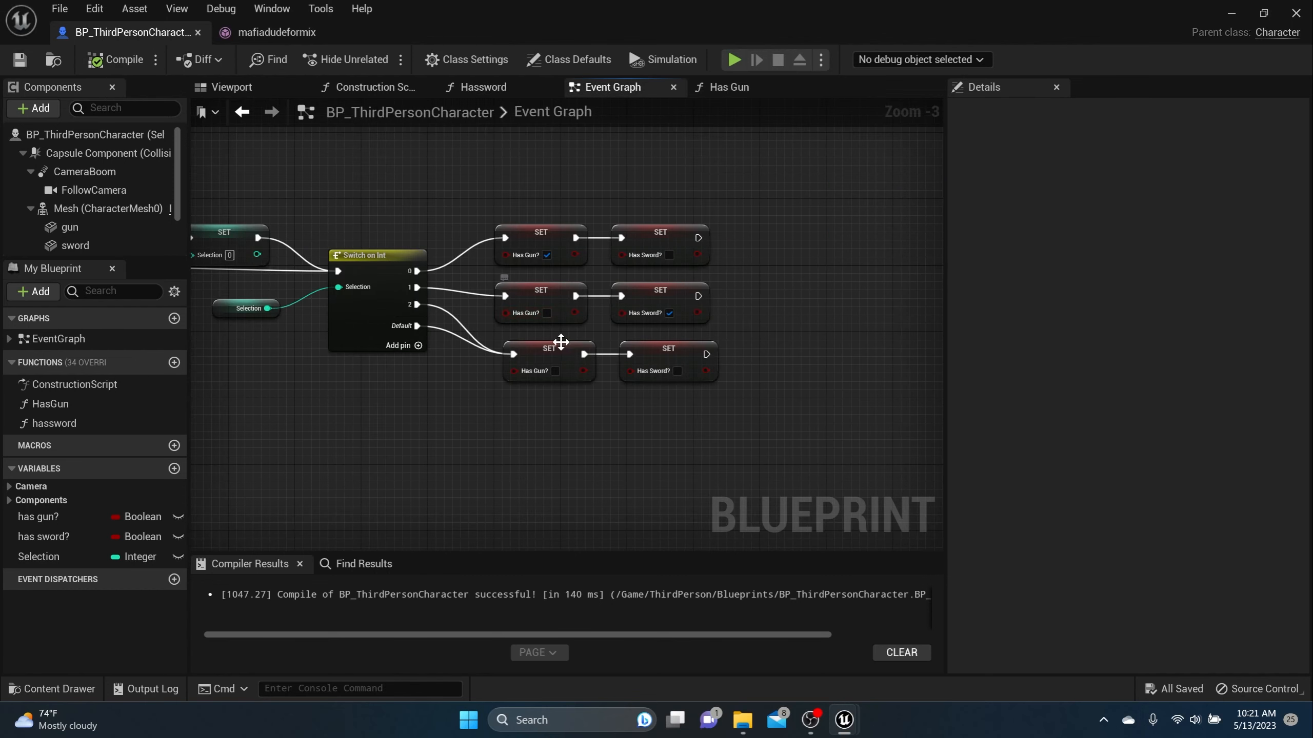
left_click(173, 362)
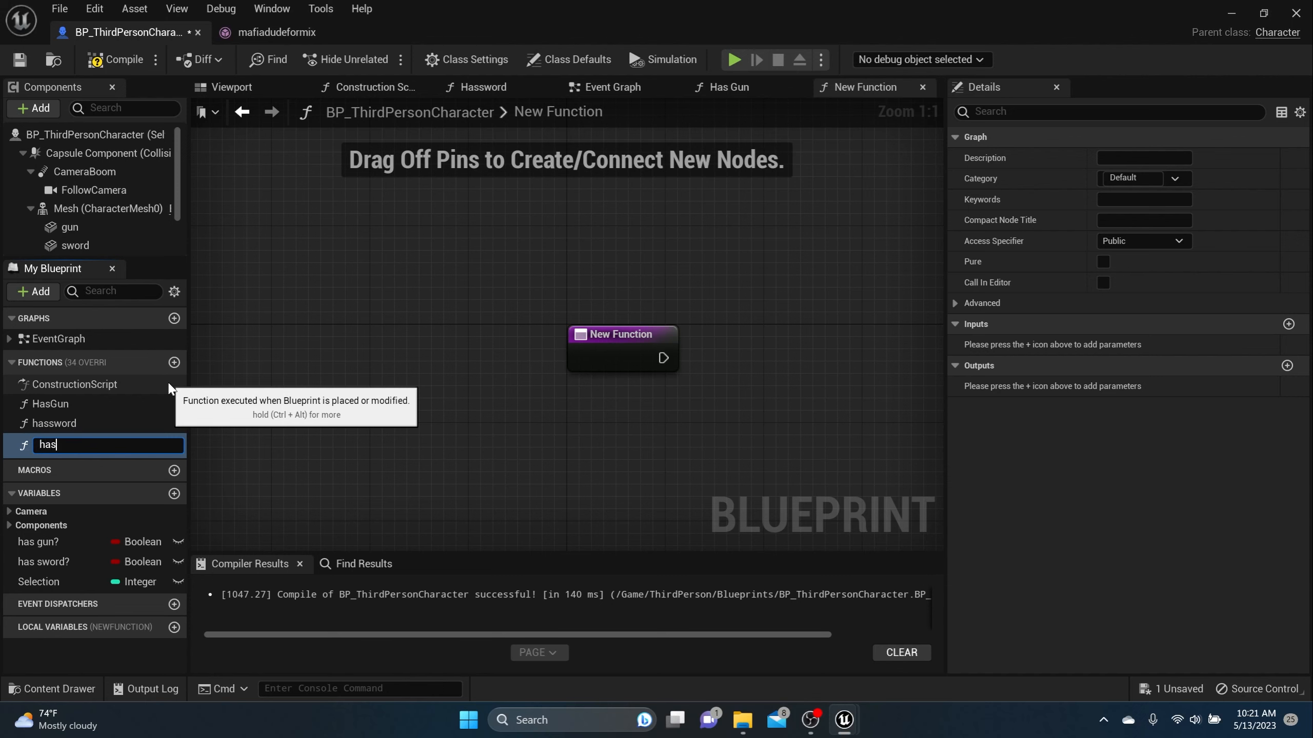
type("hasnothing")
key("Return")
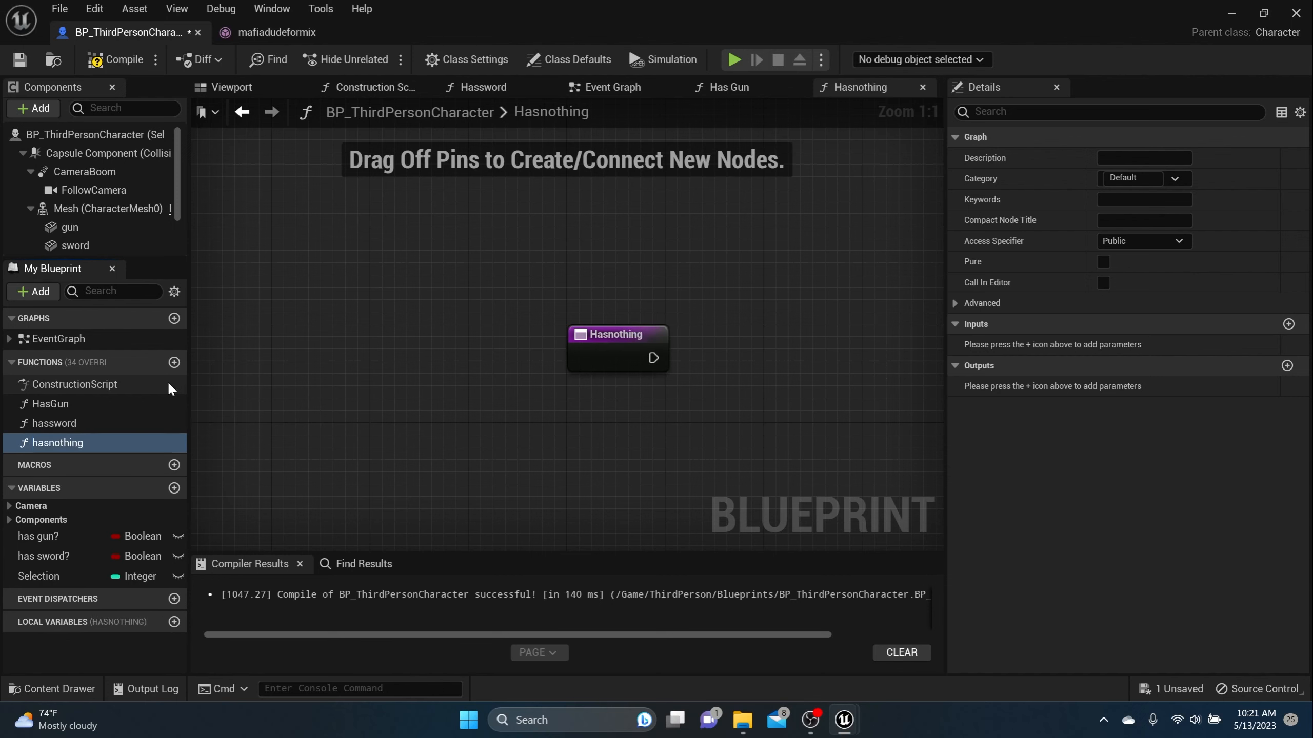
Copy the Has Gun? and Has Sword? SET nodes of switch output 2 into the hasnothing function and connect them to its entry node.
right_click_drag(601, 267, 459, 279)
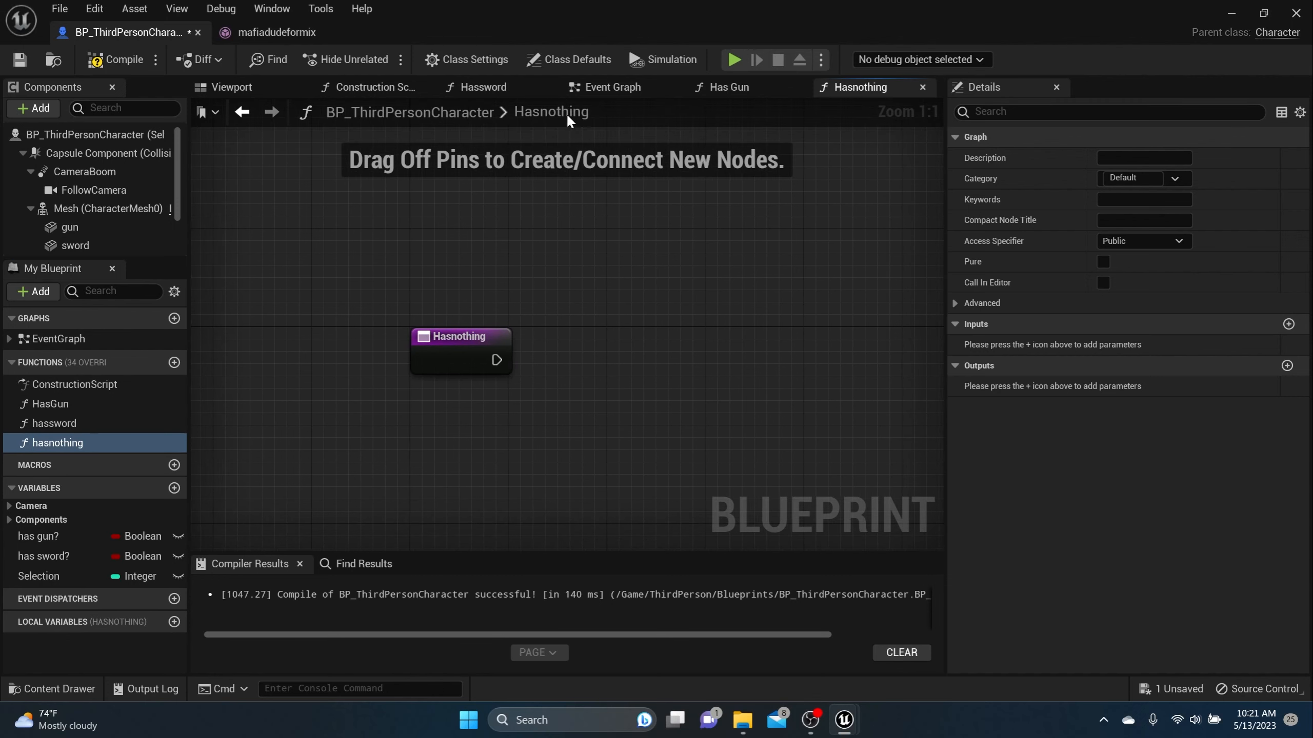
left_click(609, 86)
left_click_drag(788, 360, 498, 372)
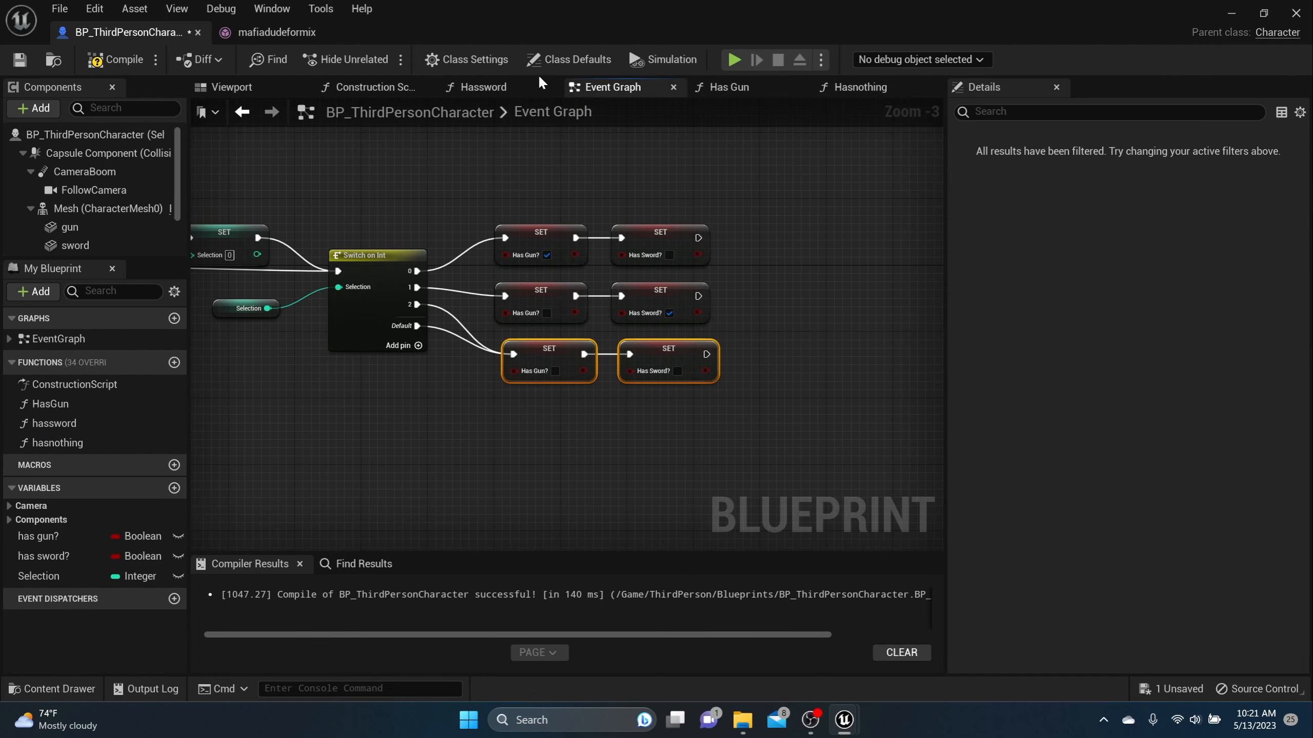
left_click(837, 86)
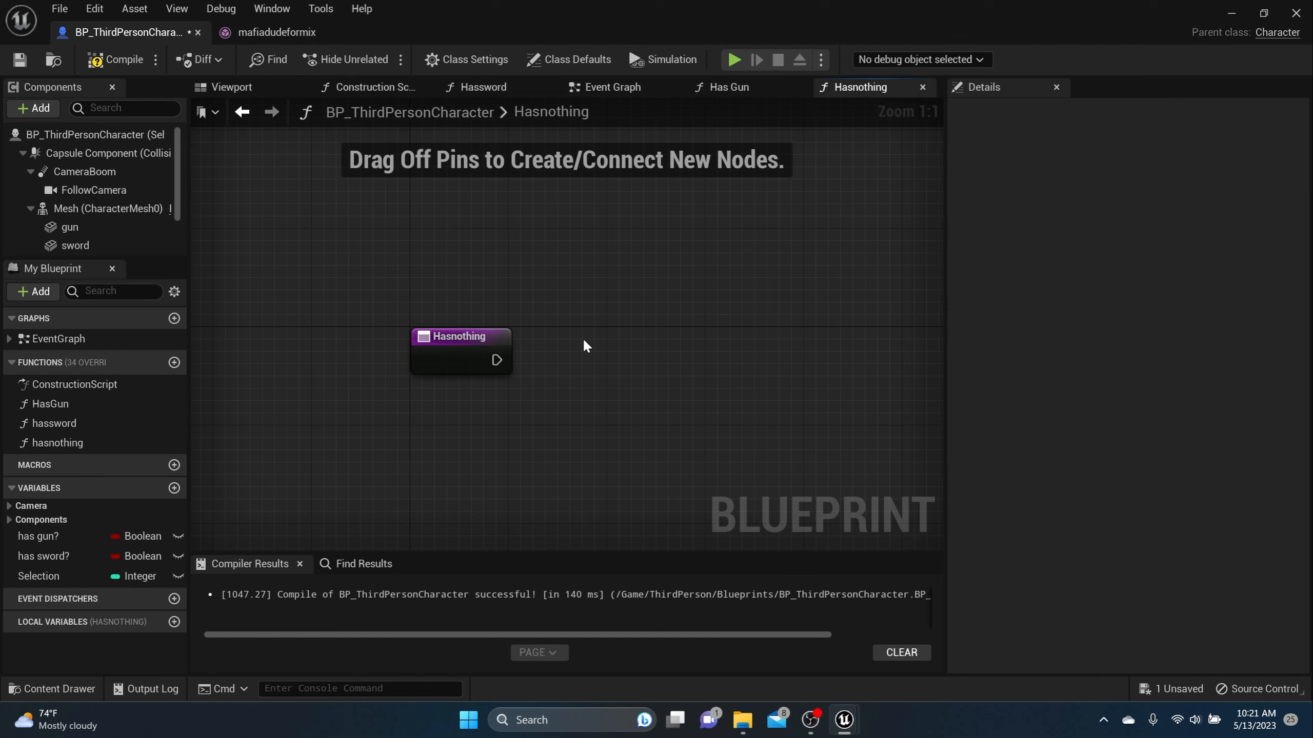
key("ctrl+v")
left_click_drag(583, 343, 642, 345)
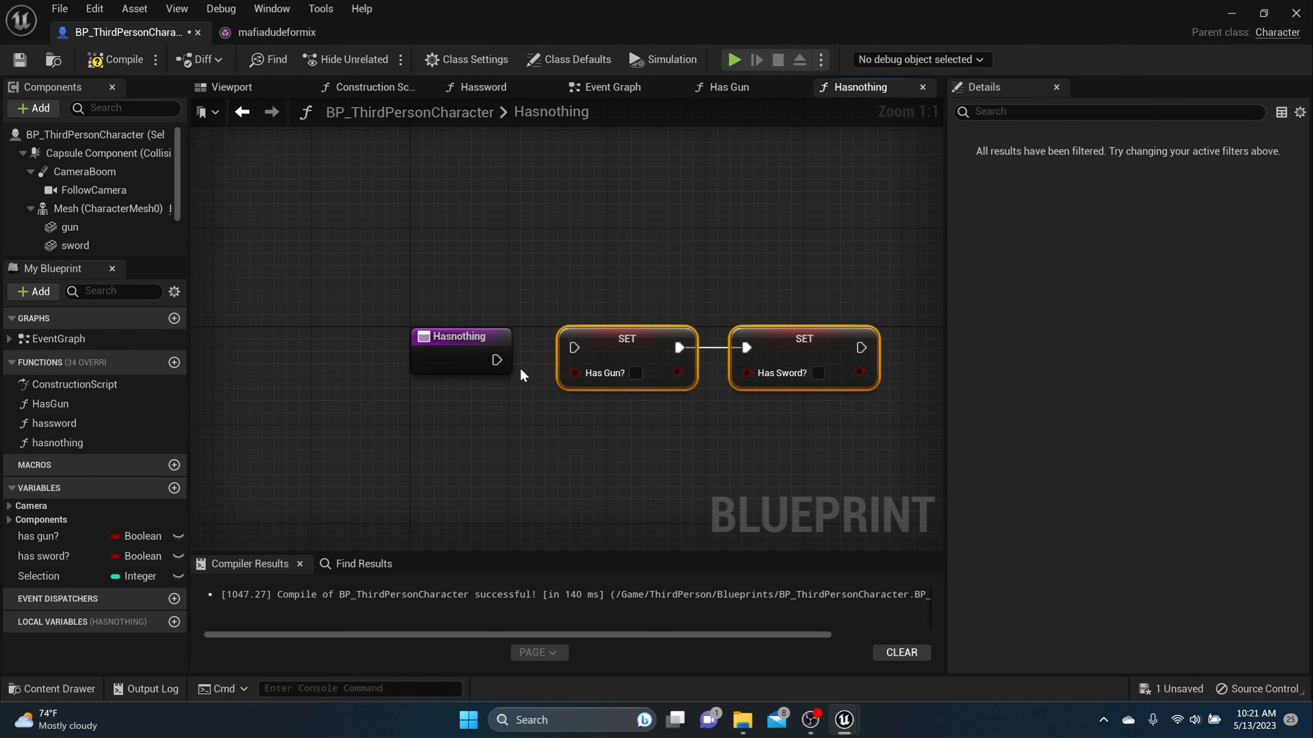
left_click_drag(496, 360, 585, 352)
Space out the SET nodes in hasnothing and wire a Set Visibility node targeting the gun component between them, with New Visibility off.
left_click_drag(67, 228, 703, 238)
type("set")
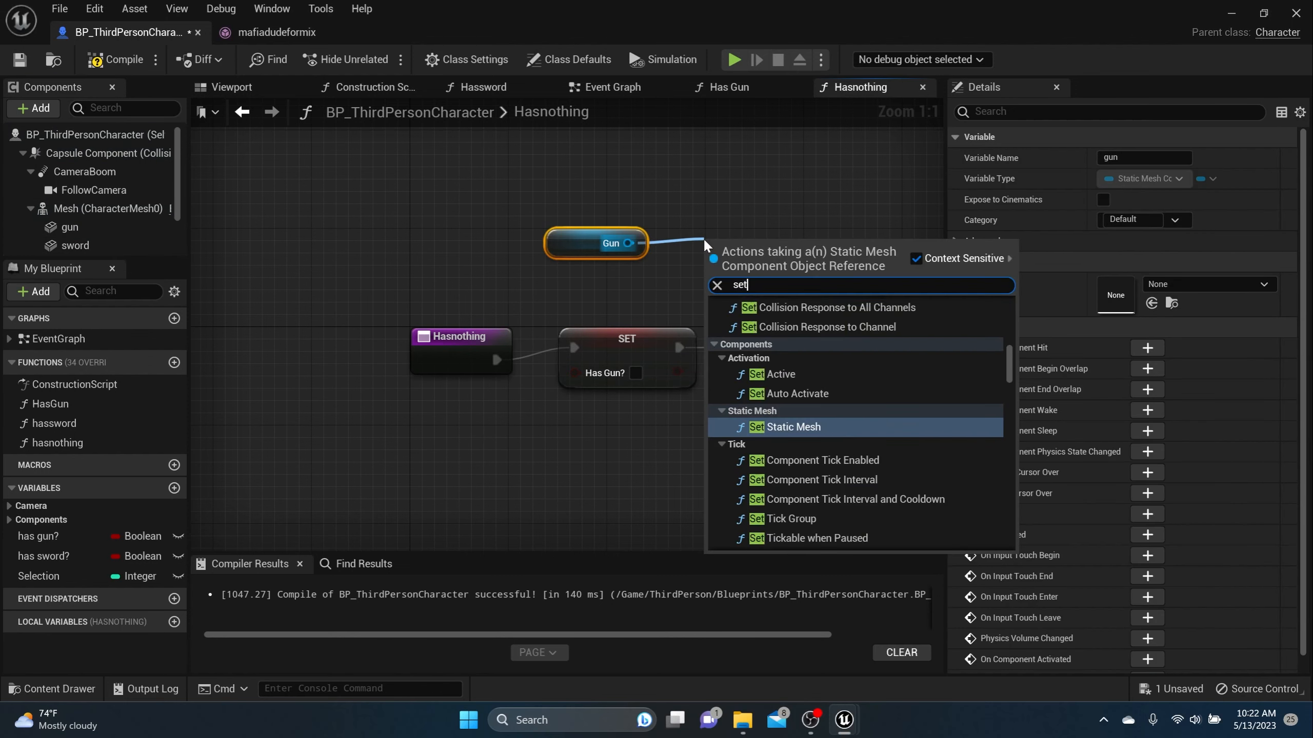
type(" vis")
key("Return")
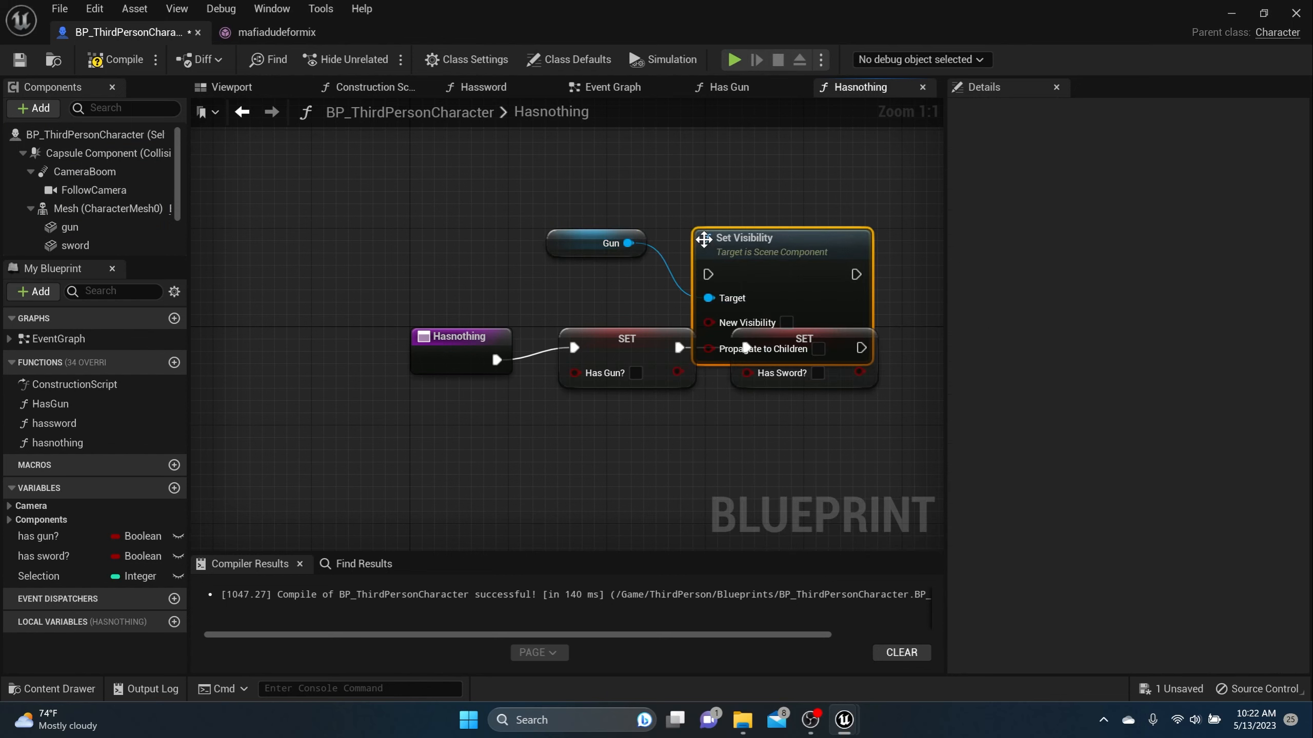
right_click_drag(634, 299, 452, 284)
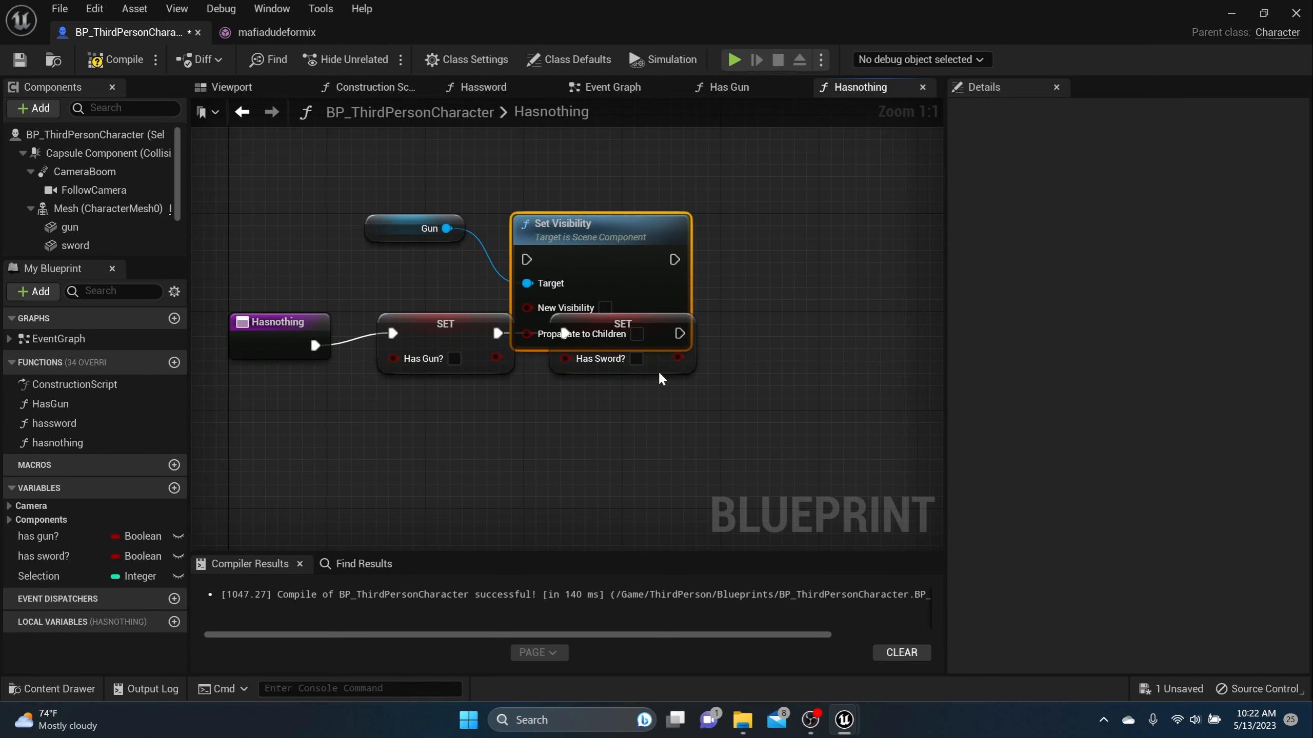
left_click_drag(660, 375, 868, 377)
left_click_drag(516, 270, 551, 321)
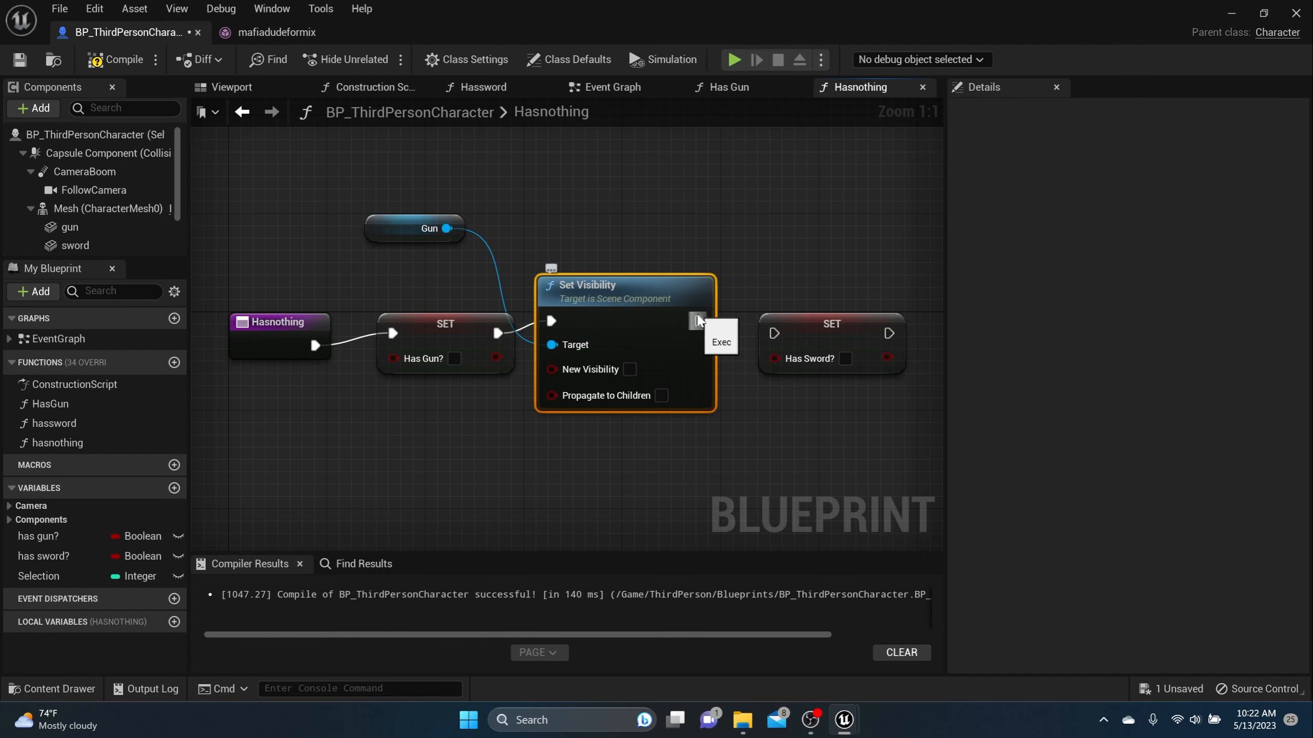
left_click_drag(697, 321, 774, 333)
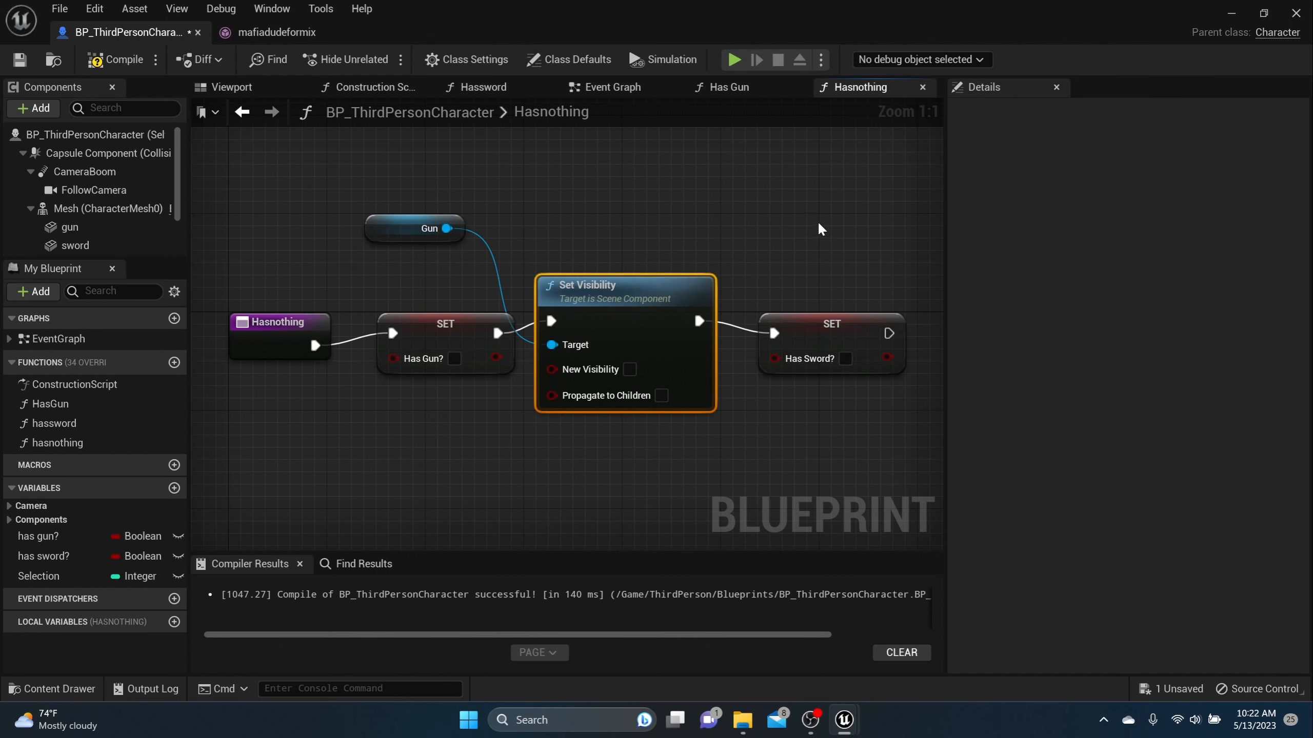
Connect a Set Visibility node targeting the sword component after the Has Sword? SET node in hasnothing, and compile and save the blueprint.
key("ctrl+v")
right_click_drag(763, 213, 488, 214)
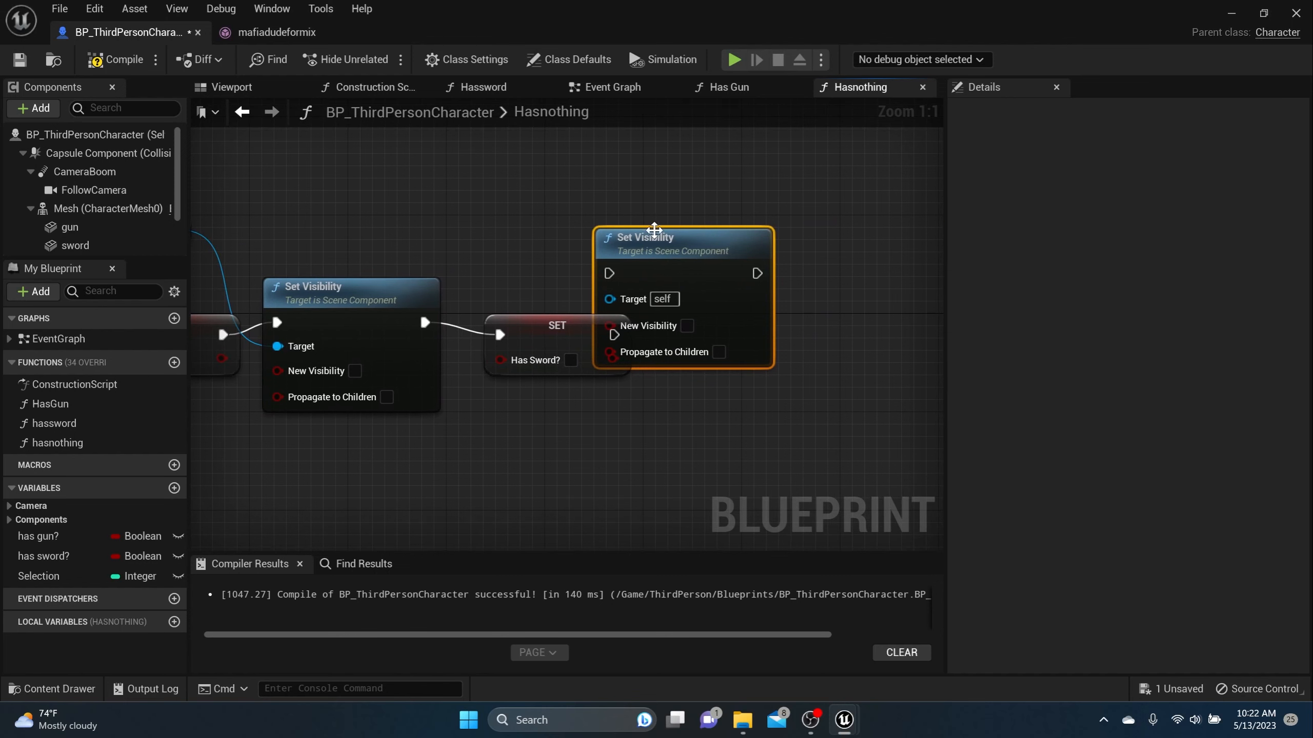
left_click_drag(655, 232, 750, 287)
left_click_drag(75, 245, 615, 334)
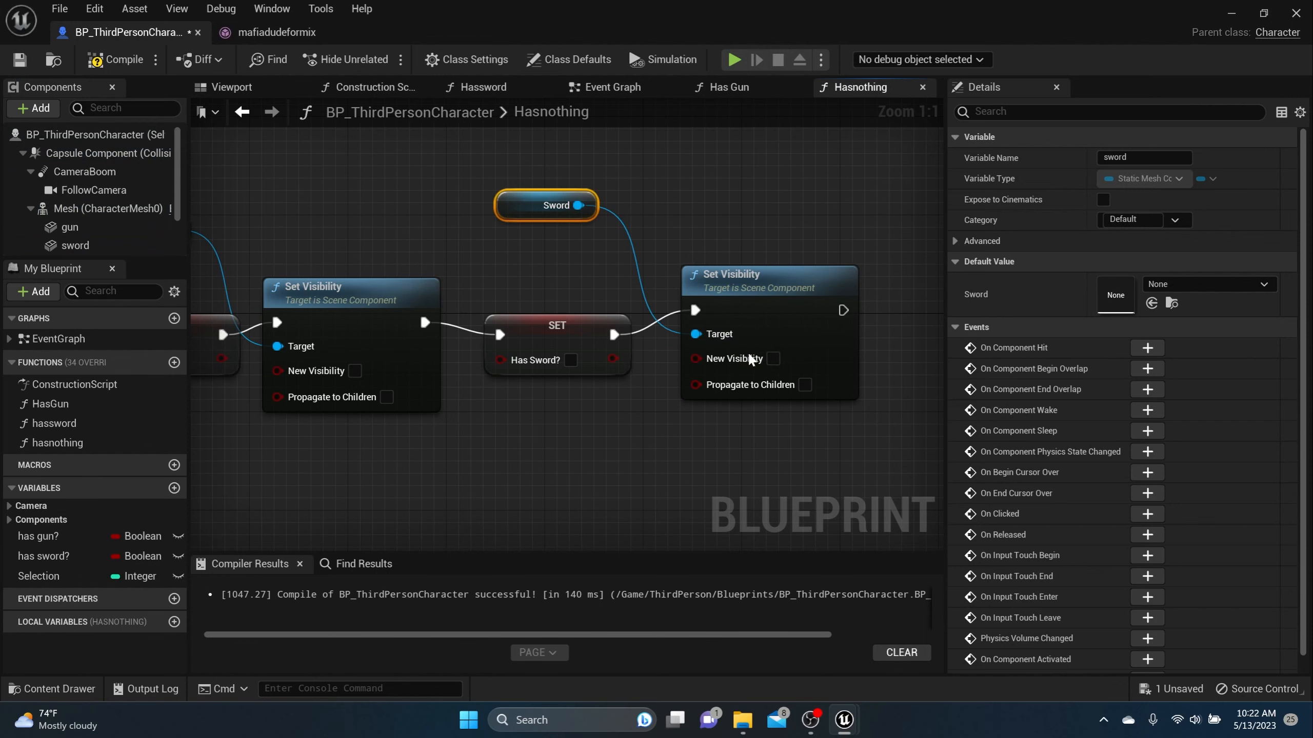
left_click(114, 59)
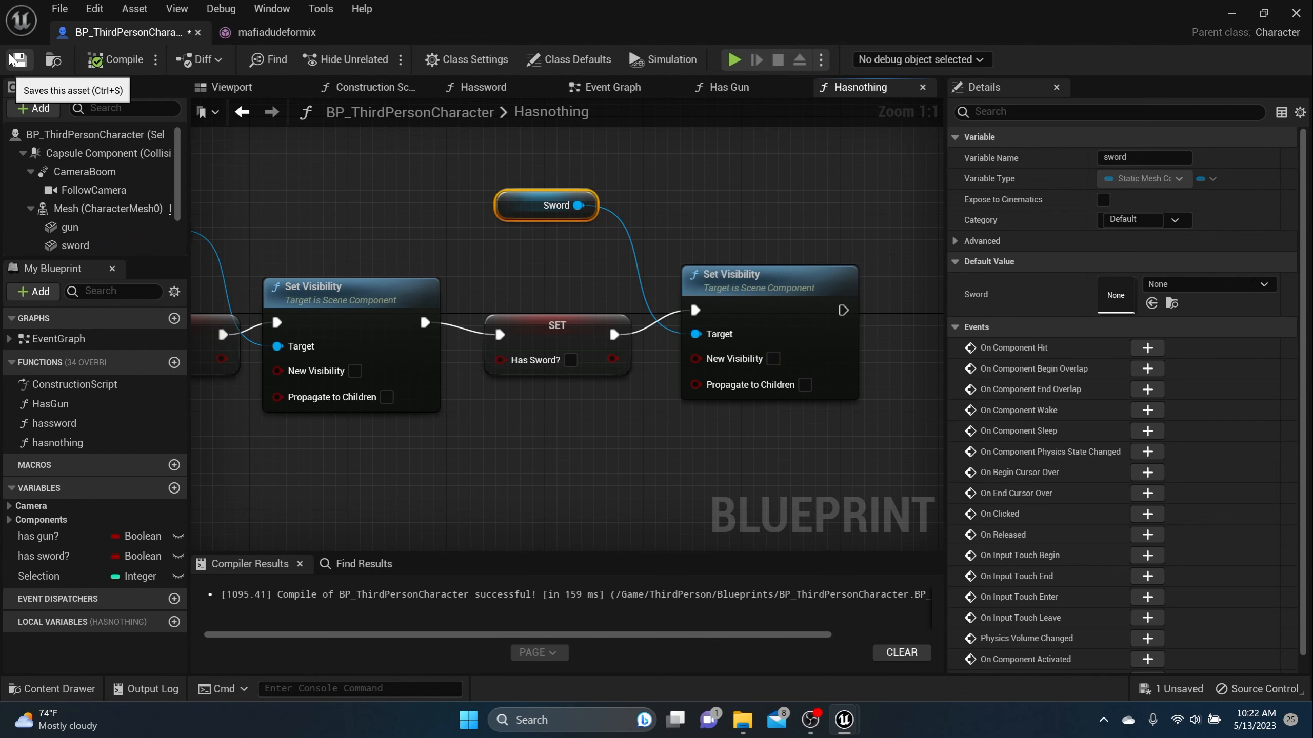
left_click(19, 58)
In the Event Graph, replace the two SET nodes on switch output 0 with a call to the HasGun function.
left_click(614, 87)
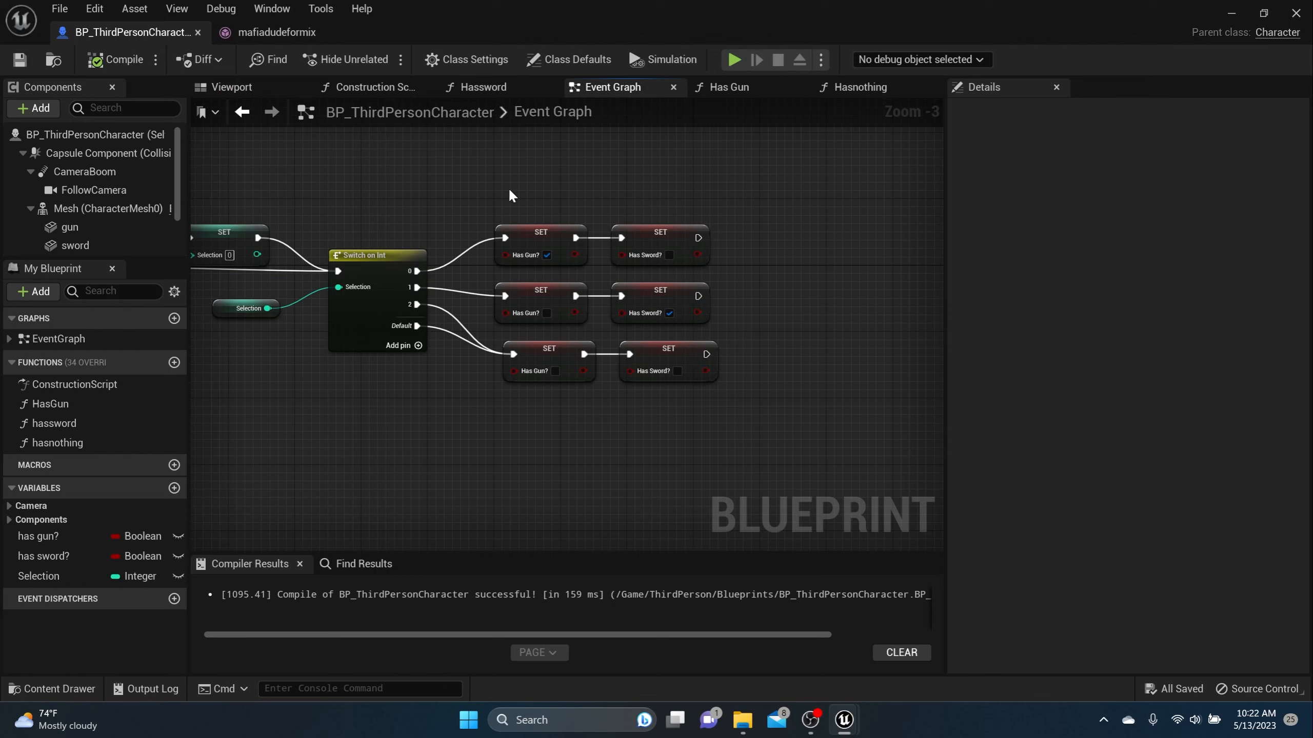
left_click_drag(507, 187, 756, 264)
key("Delete")
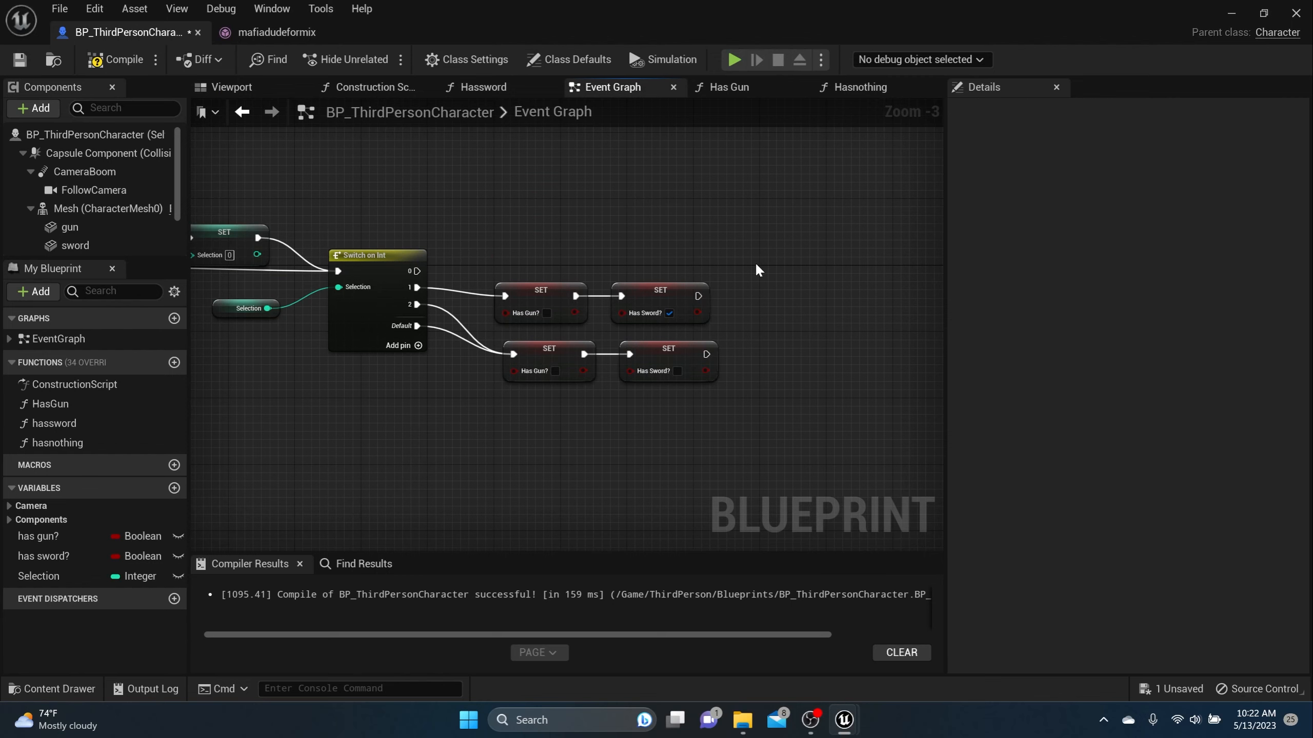
left_click(52, 404)
left_click_drag(51, 404, 417, 271)
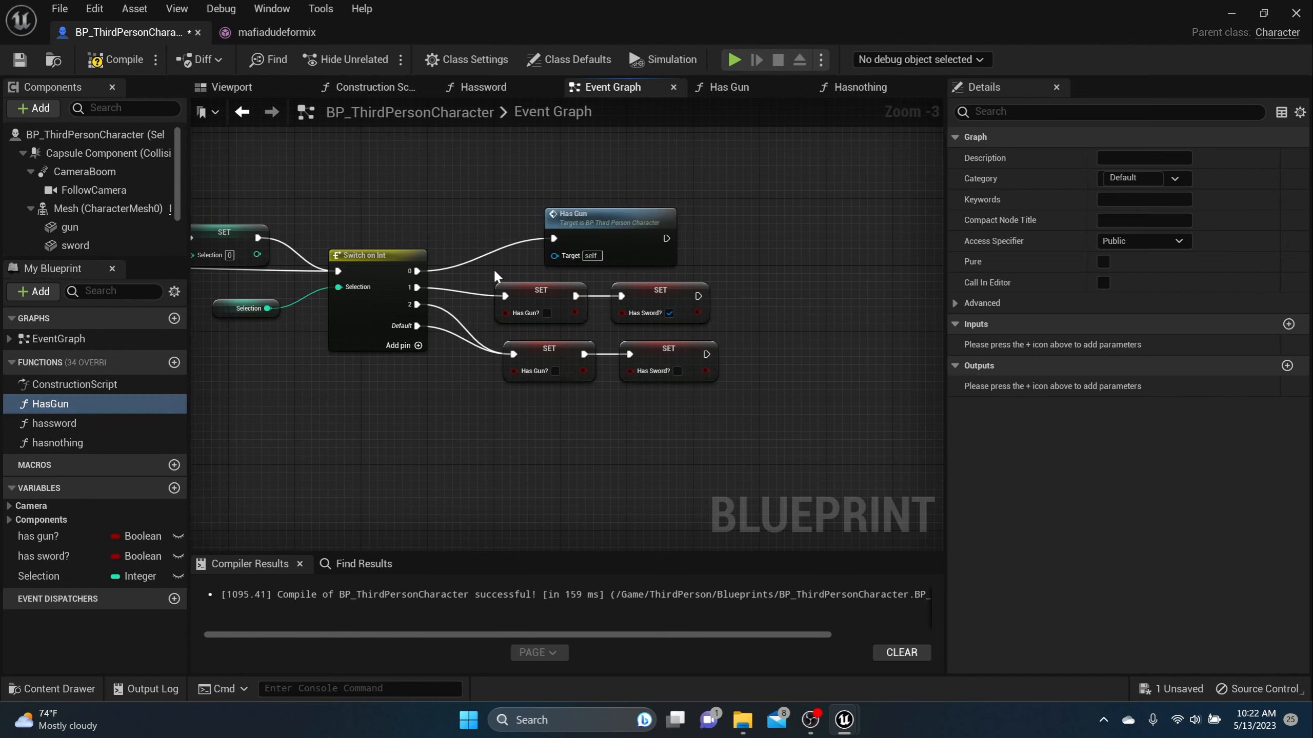
Replace the two SET nodes on switch output 1 with a call to the hassword function.
left_click_drag(696, 314, 734, 320)
key("Delete")
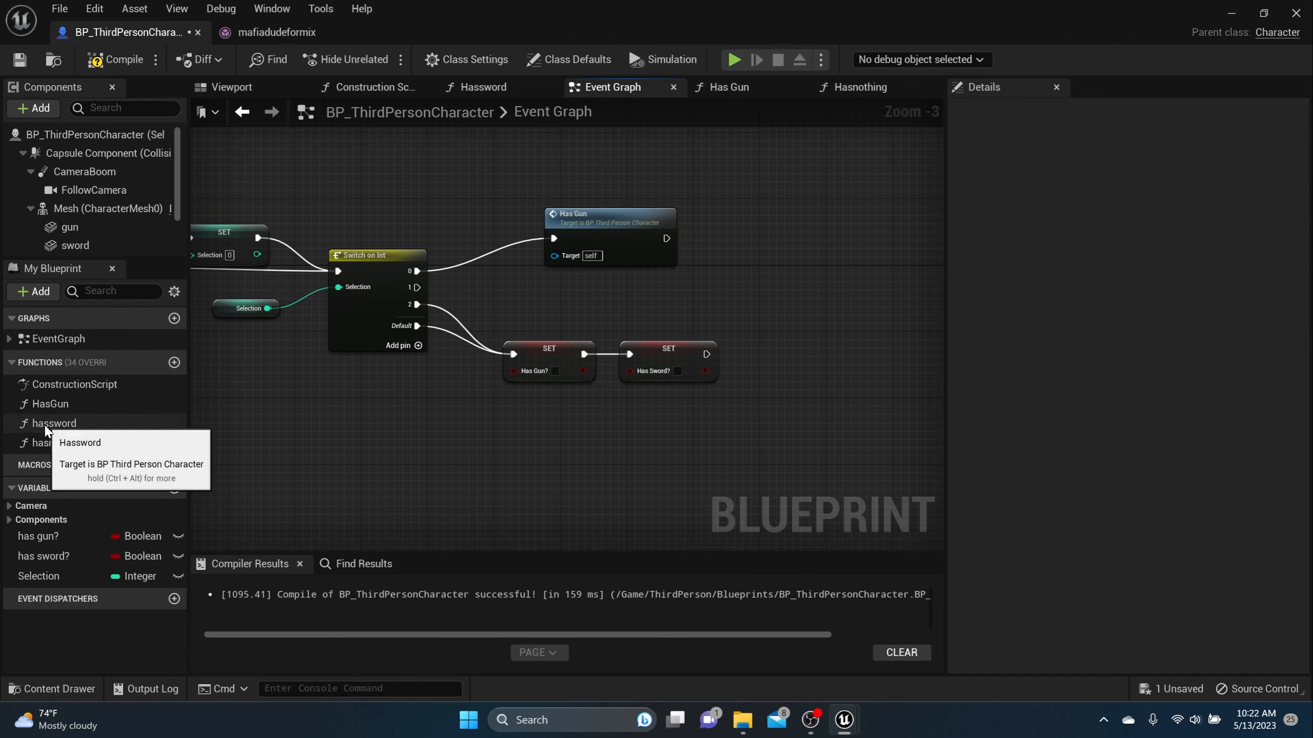
left_click_drag(49, 421, 417, 288)
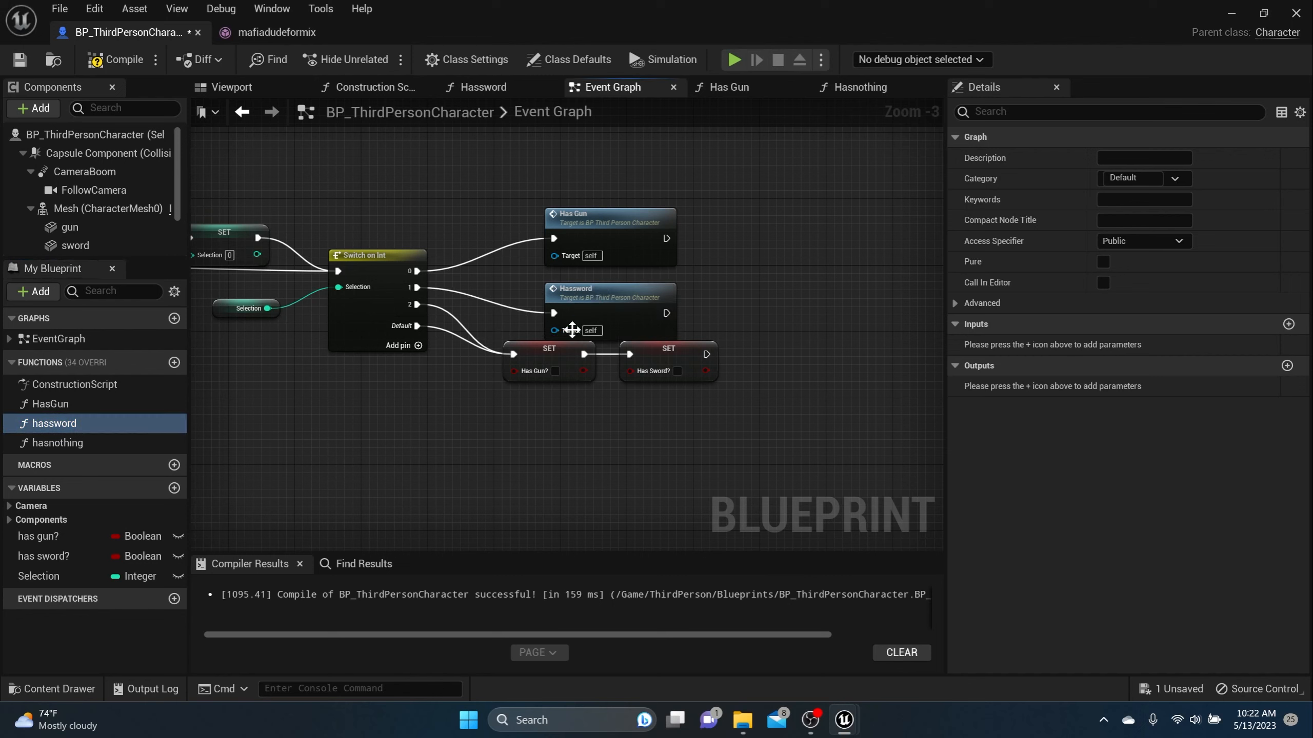
Replace the SET nodes on switch outputs 2 and Default with a call to the hasnothing function, and compile and save the blueprint.
left_click_drag(575, 363, 567, 404)
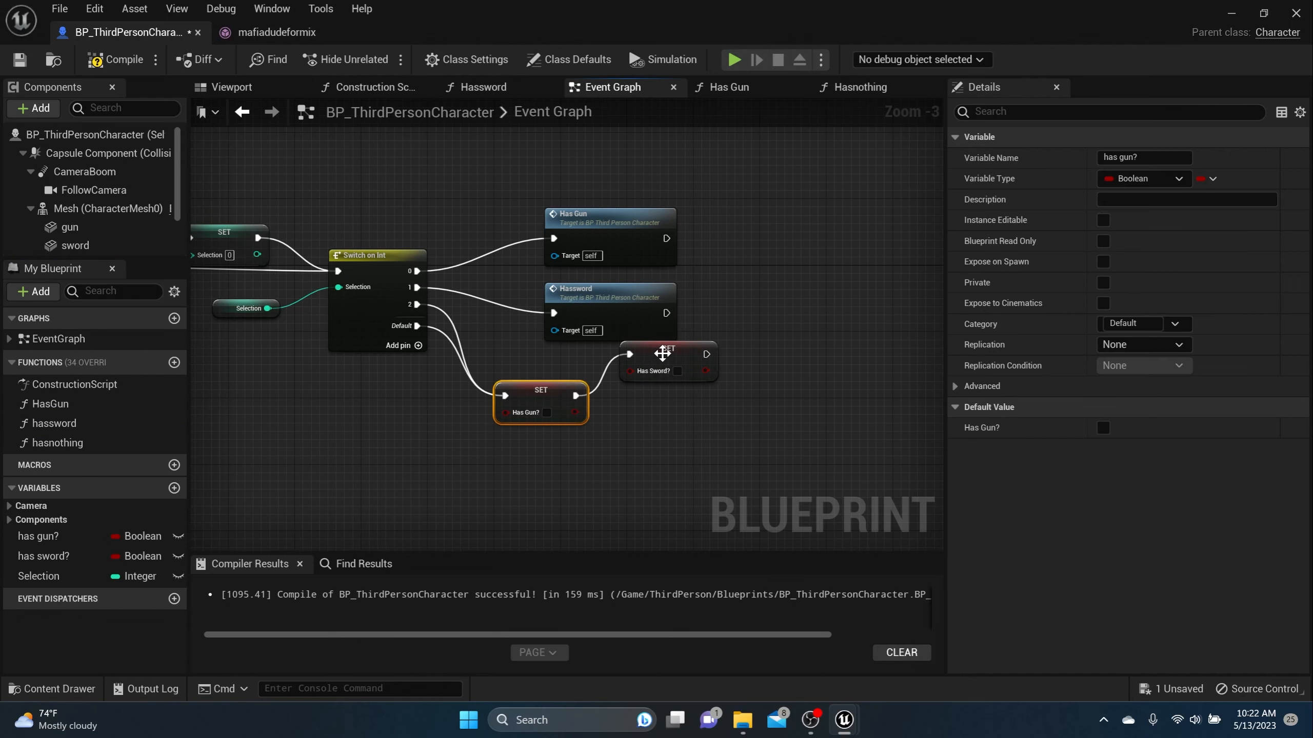
left_click_drag(661, 361, 659, 402)
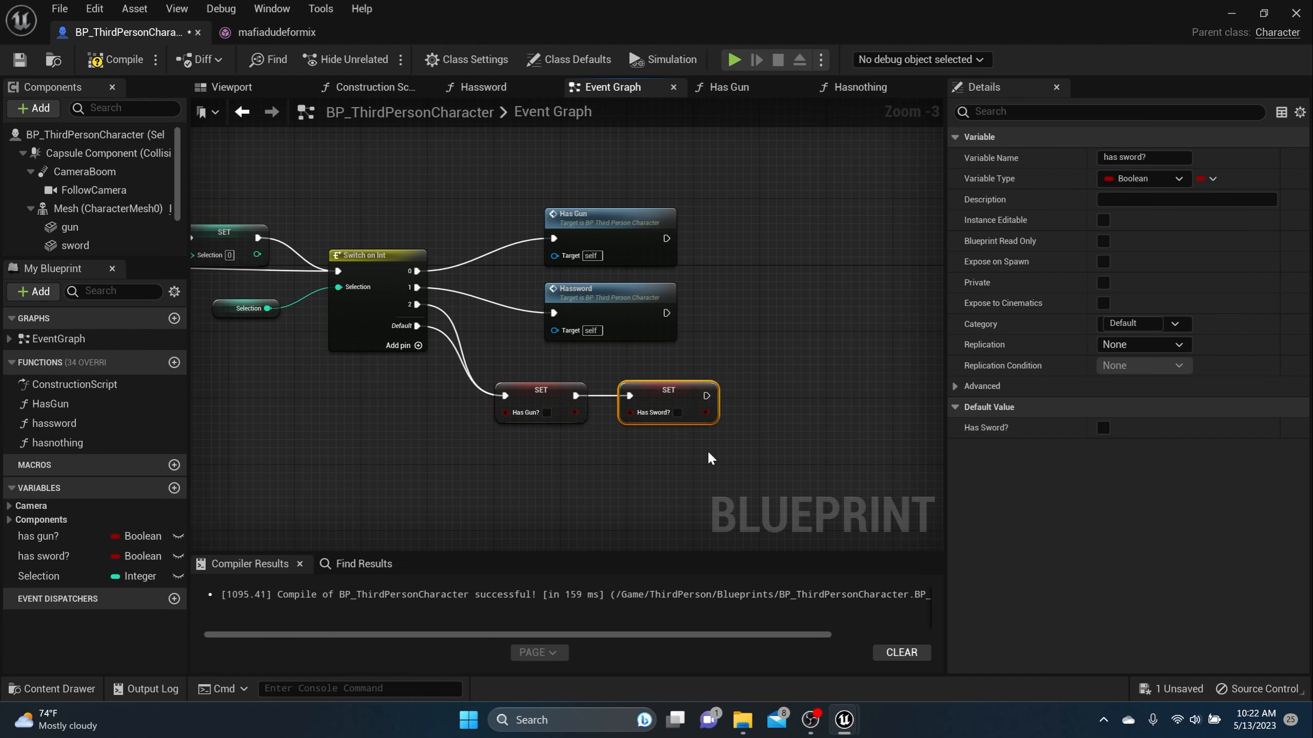
left_click_drag(707, 450, 519, 389)
key("Delete")
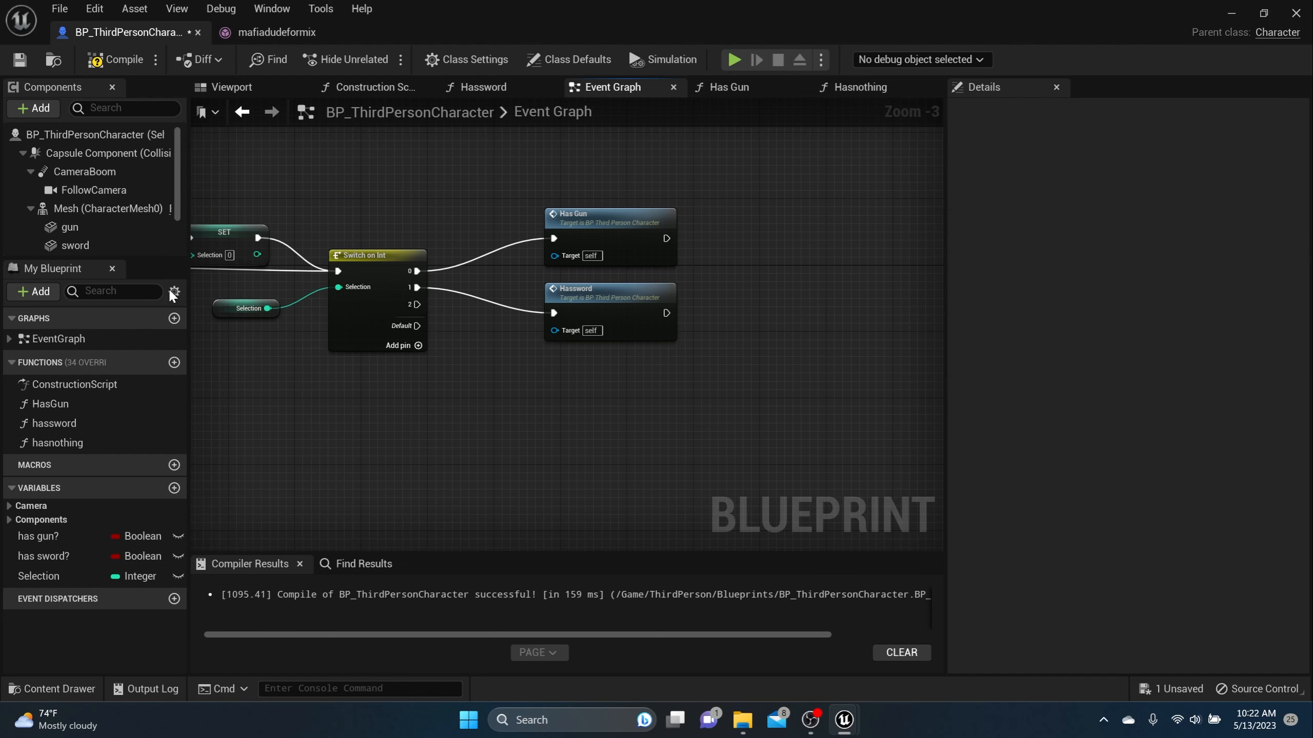
left_click_drag(57, 443, 553, 405)
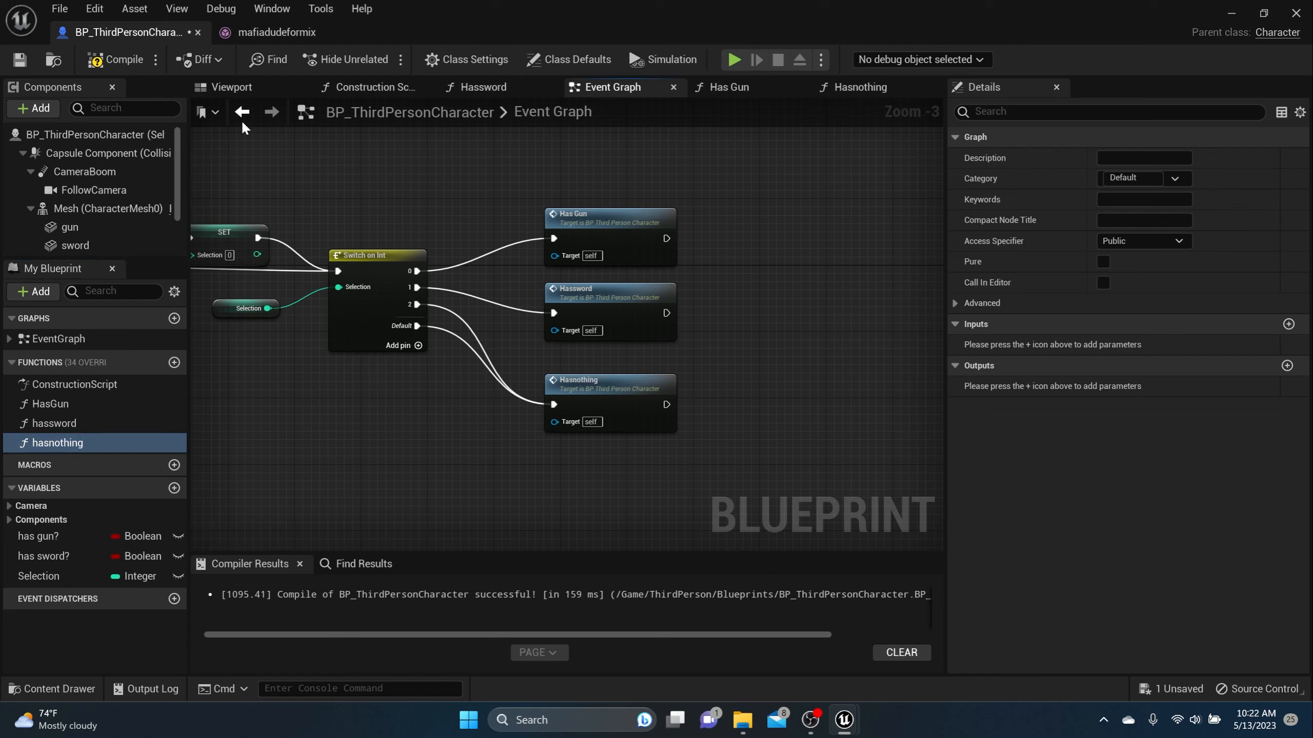
left_click(116, 60)
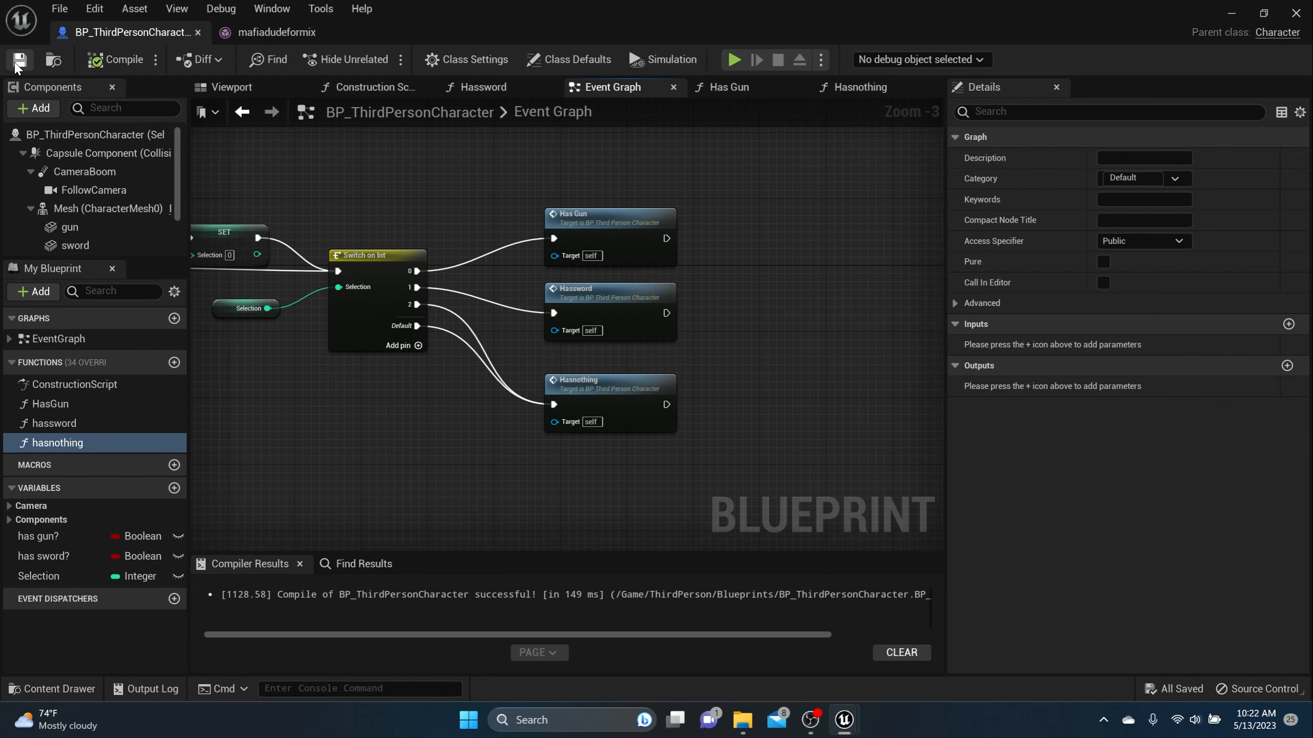
Play the level from the main editor and run the character around to check the unarmed and gun states.
left_click(1235, 12)
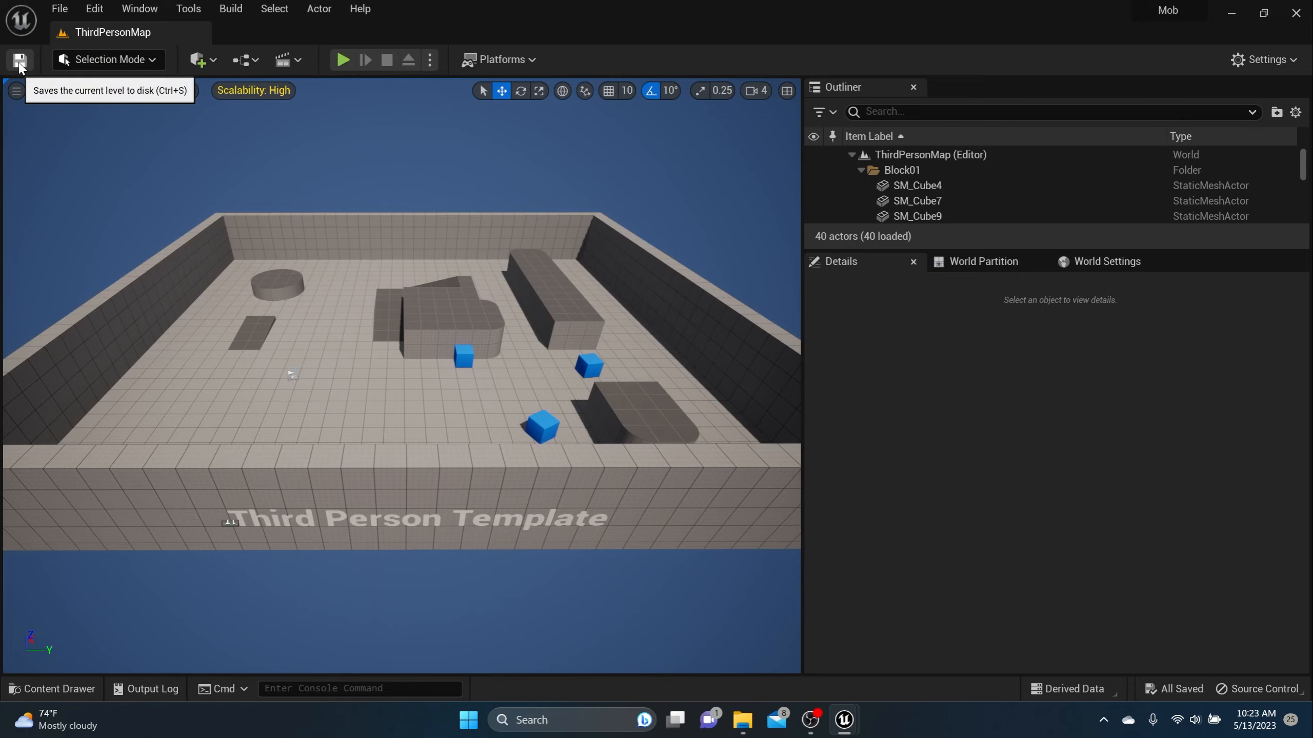
left_click(343, 59)
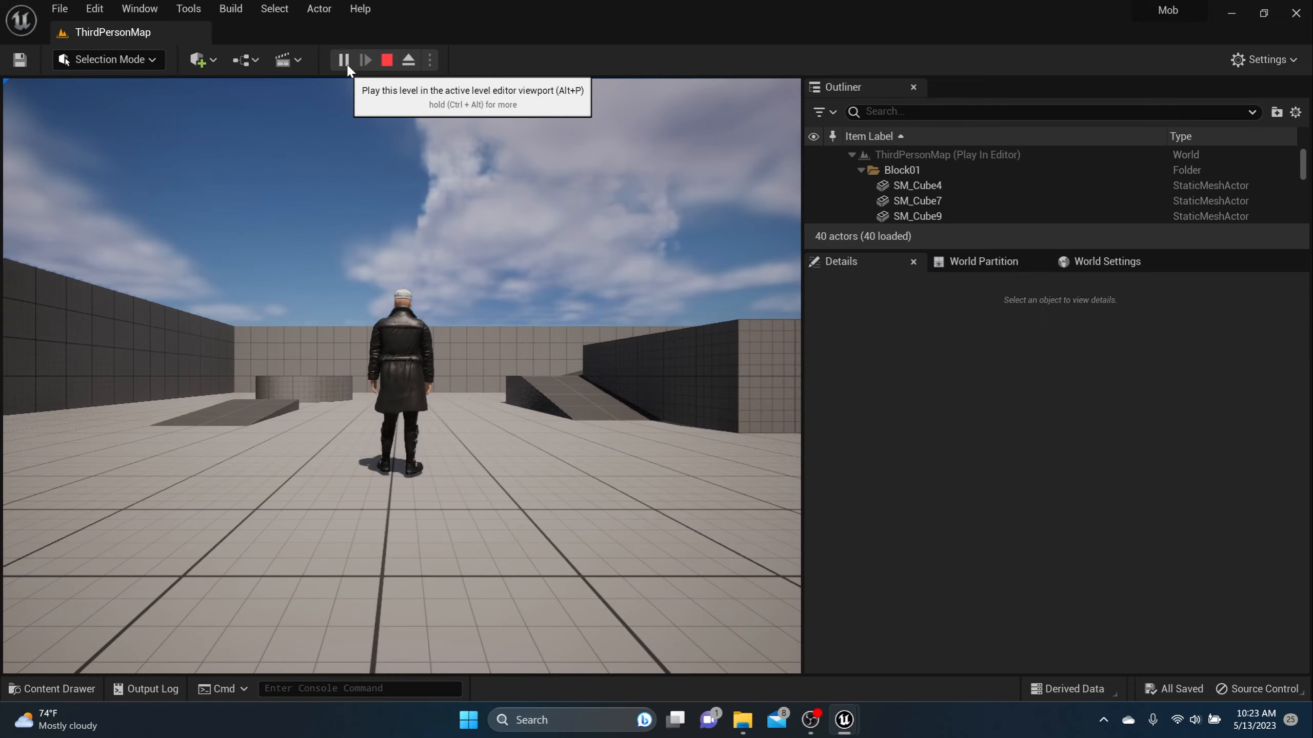
key("w")
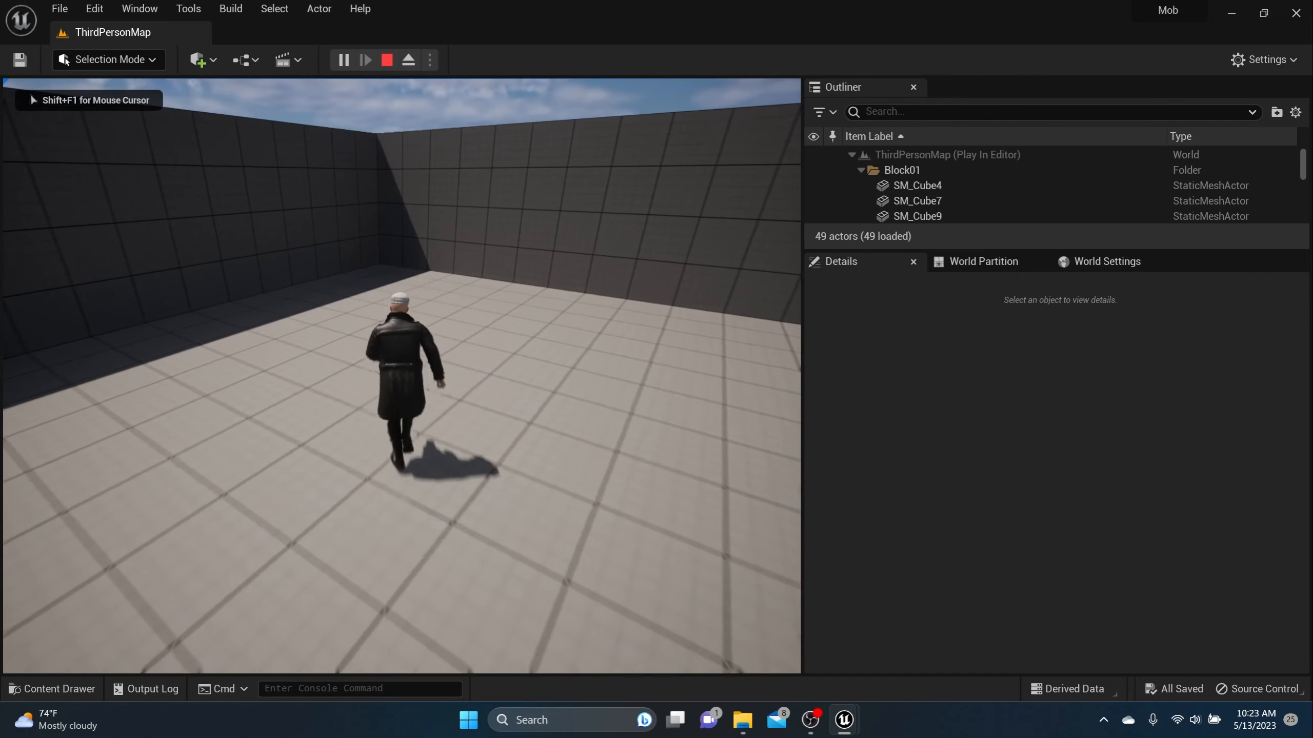
key("a")
key("s")
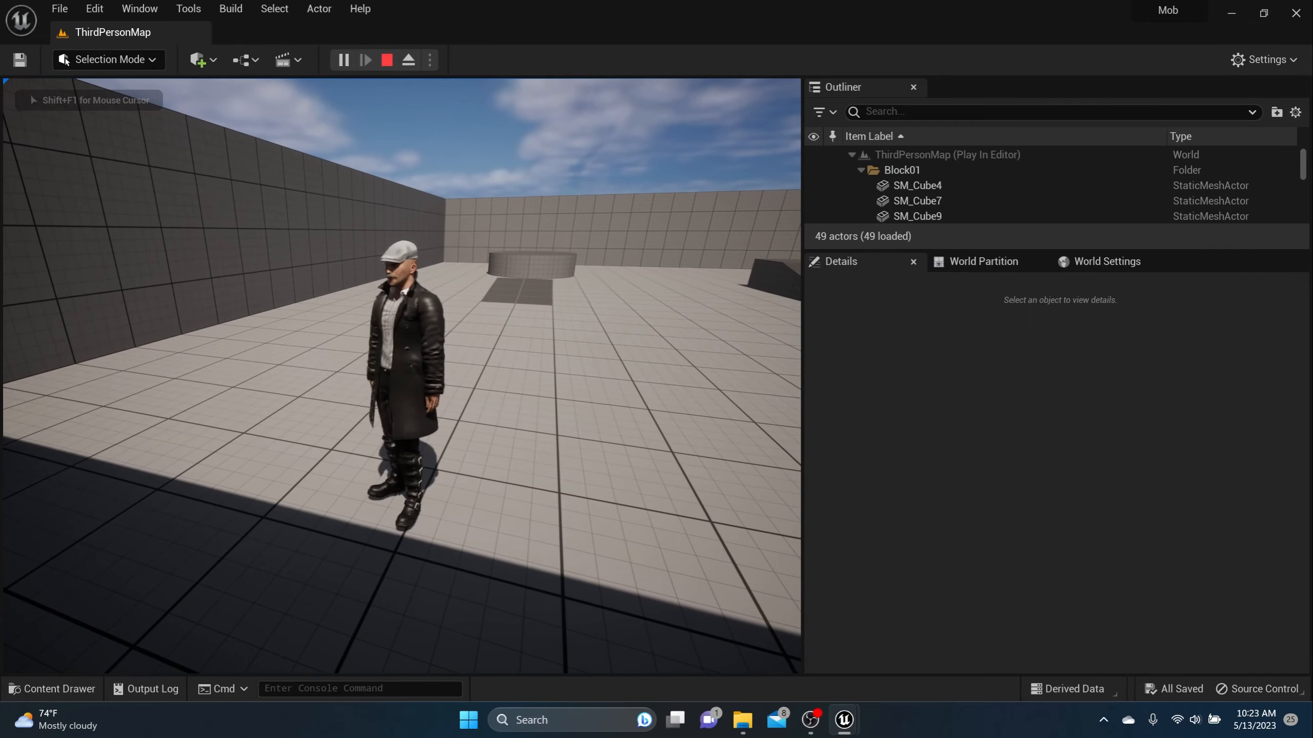
key("w")
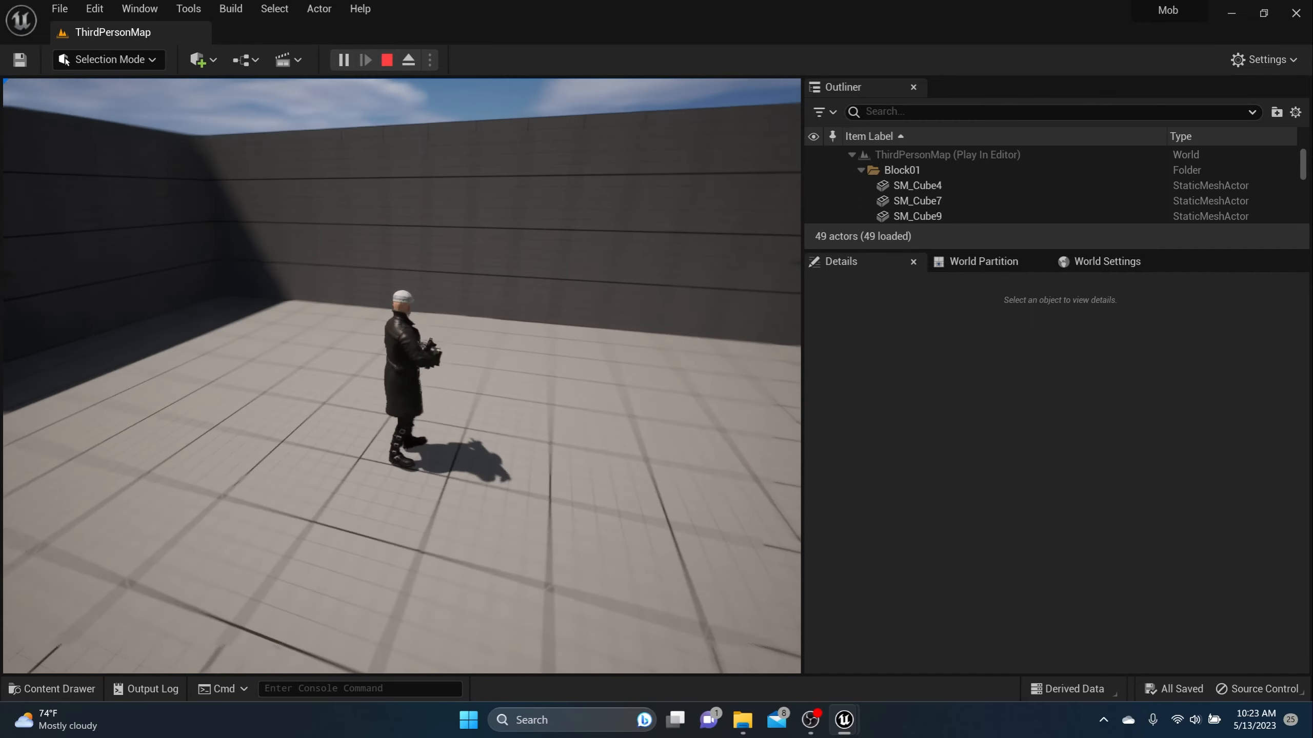
key("d")
key("s")
key("s")
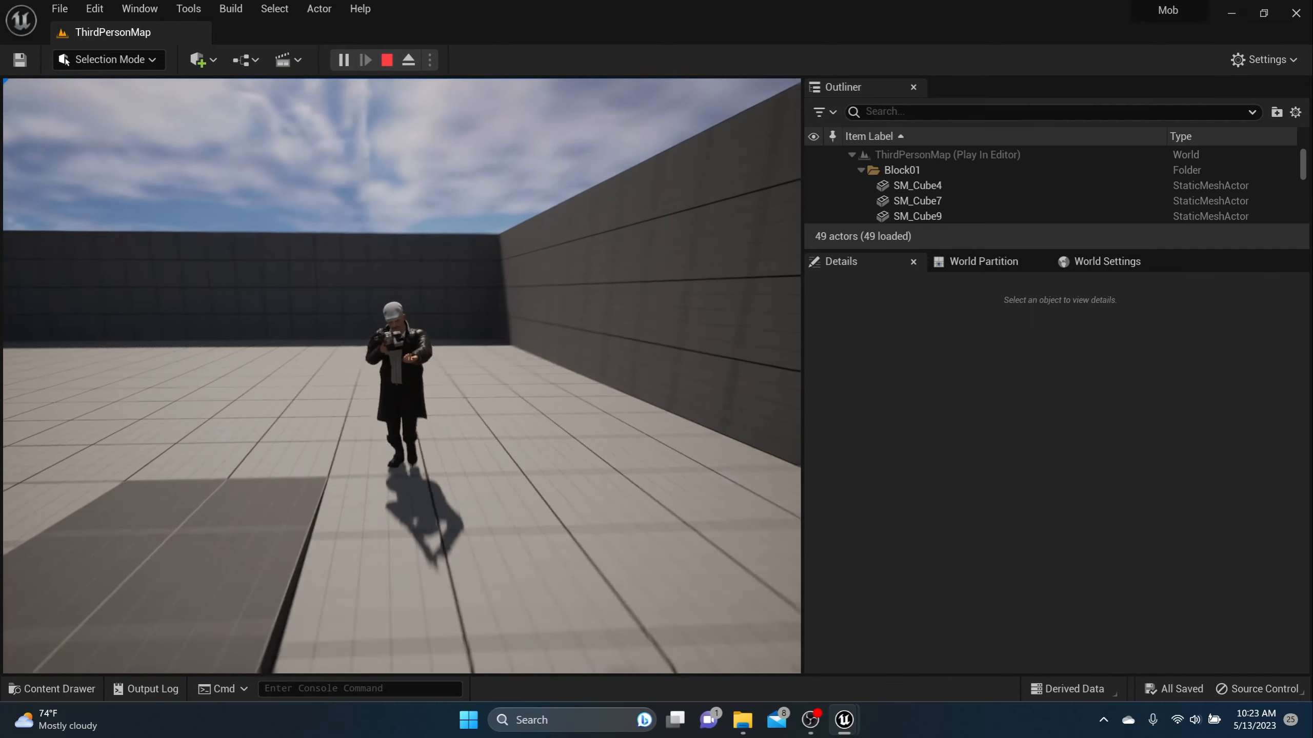
key("a")
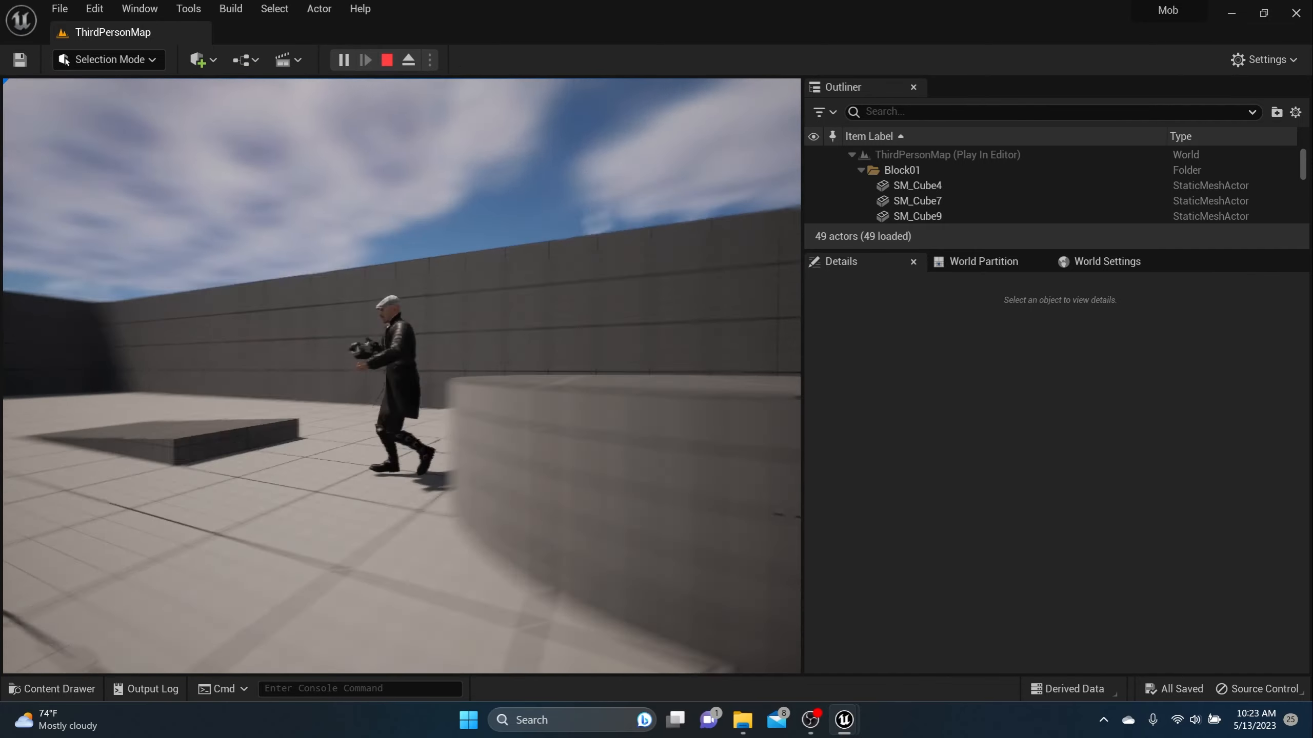
key("s")
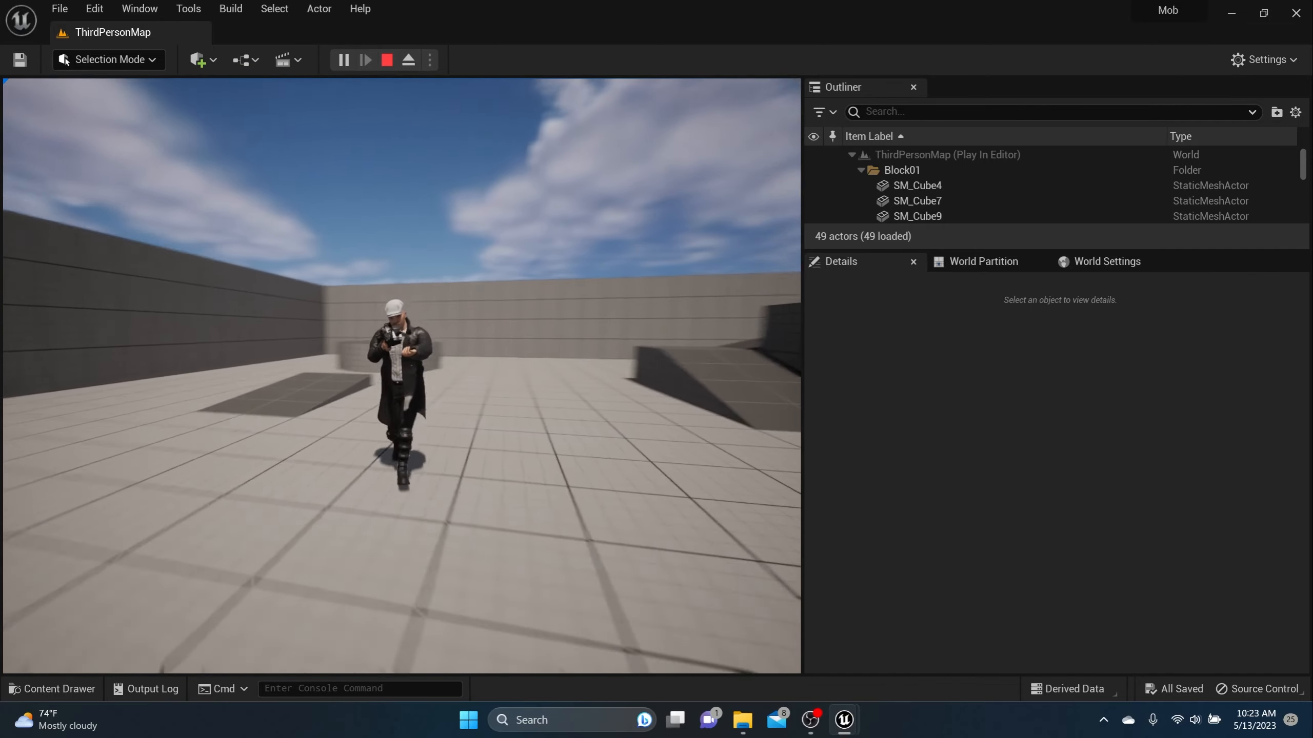
key("d")
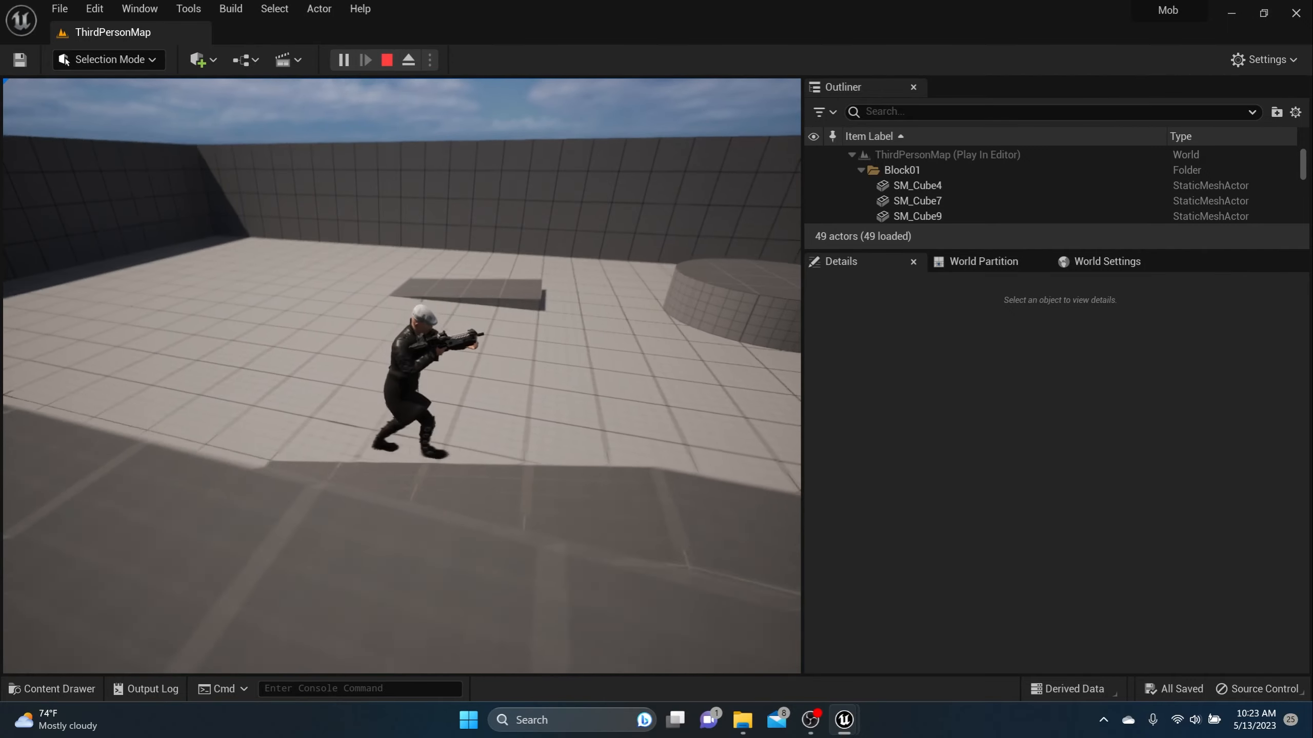
Switch the character's weapon to the sword and run around to check the sword's visibility in the hand.
key("3")
key("w")
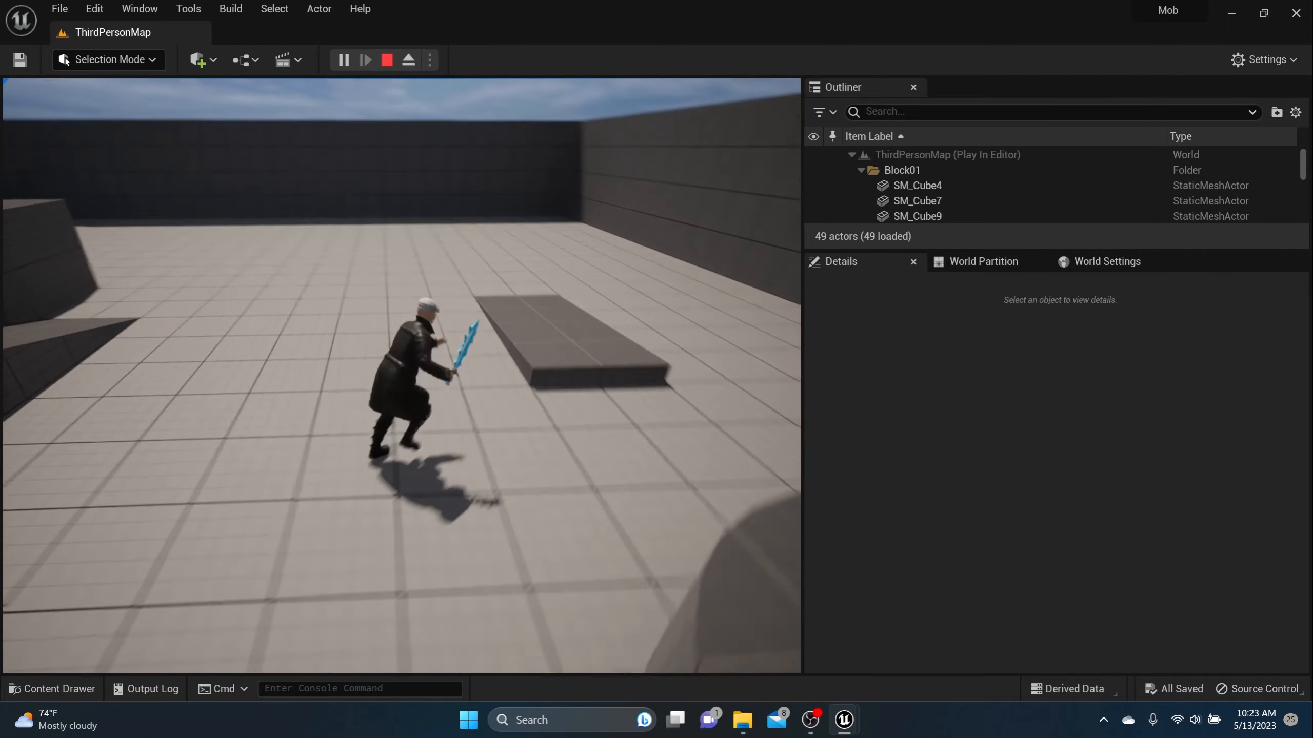
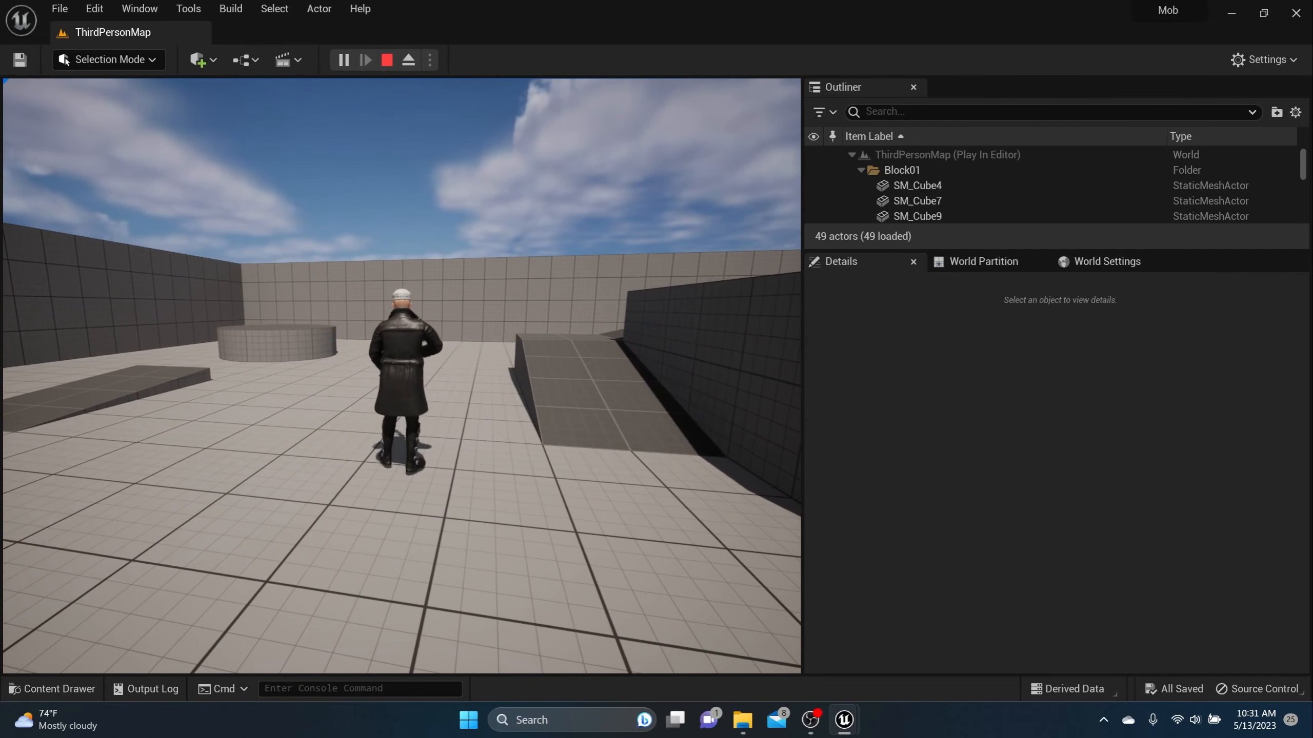
key("s")
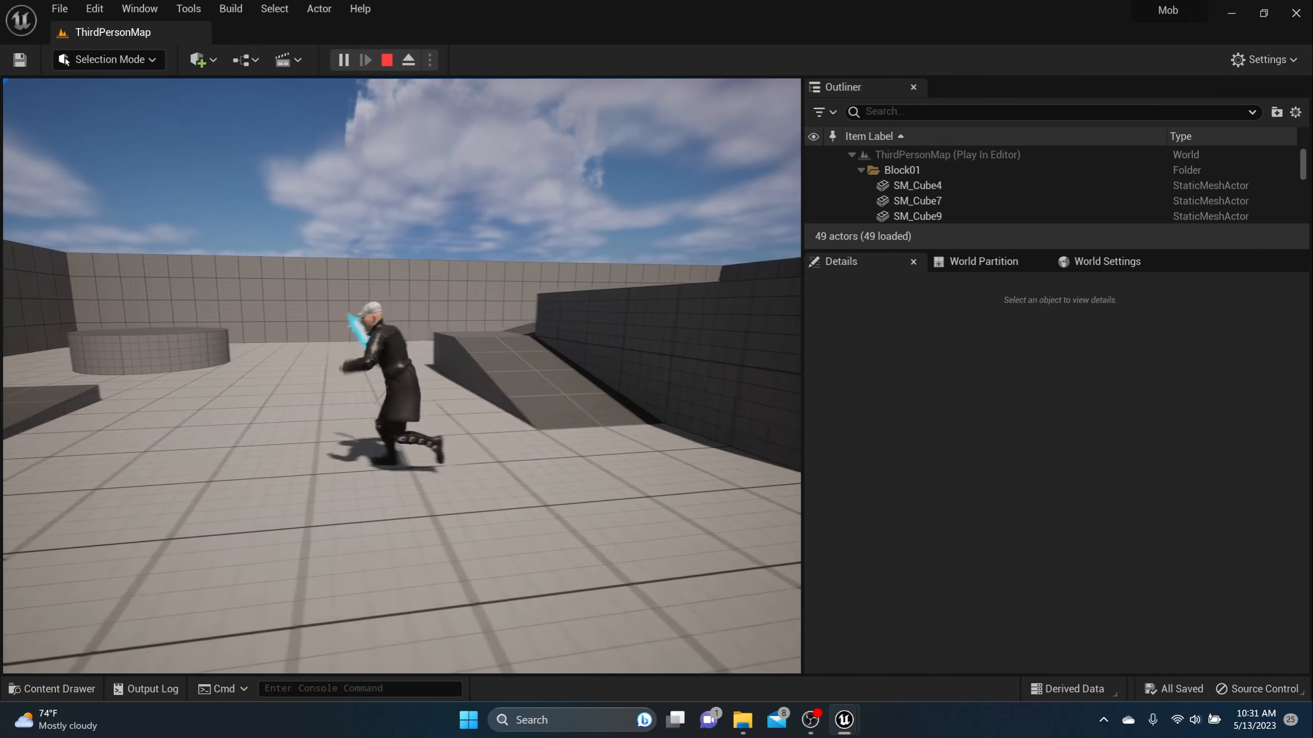
key("d")
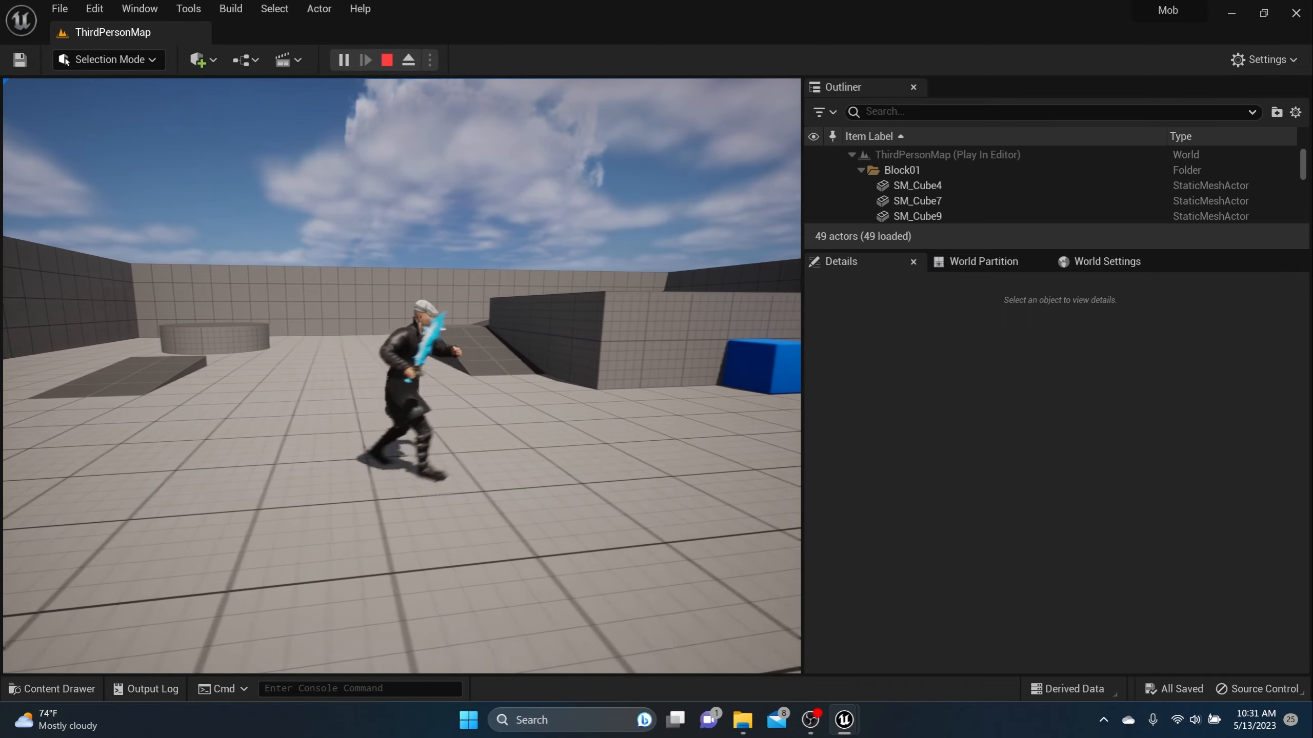
Switch the character to unarmed, run around to check that no weapon shows in the hand, and end the play session.
key("w")
key("w")
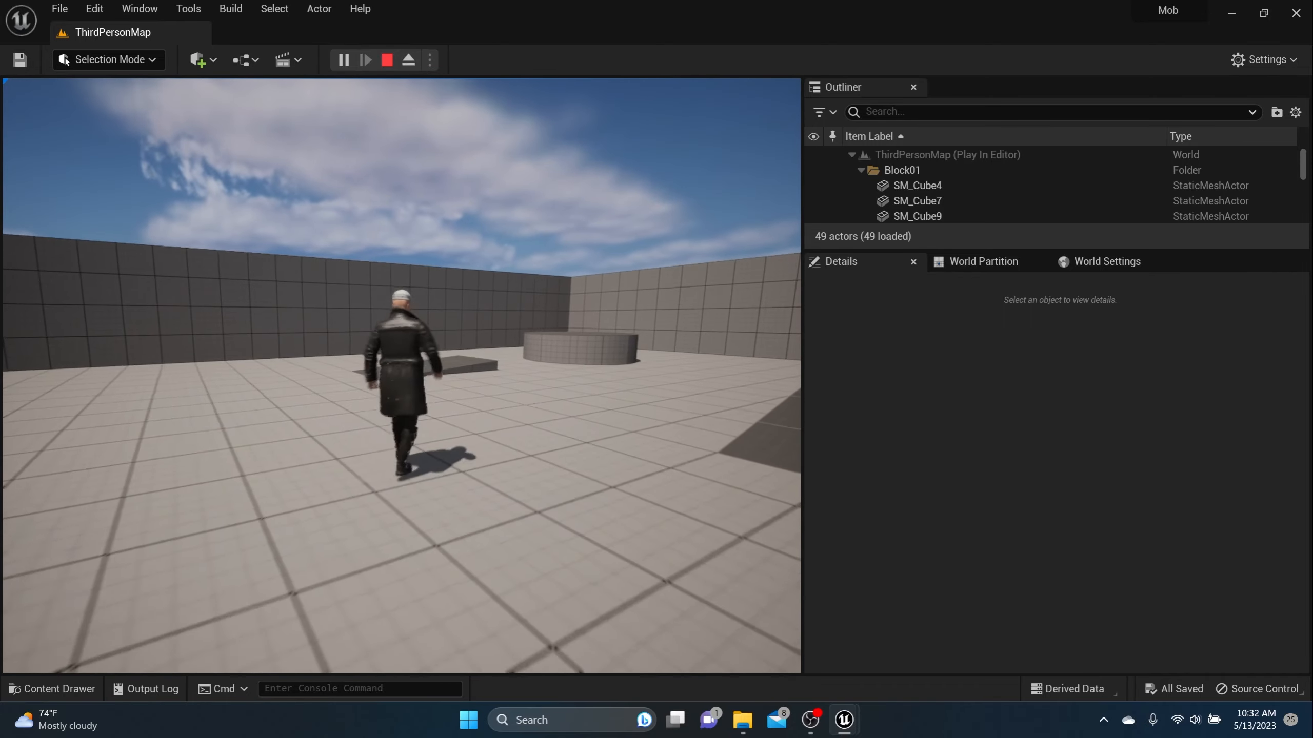
key("s")
key("d")
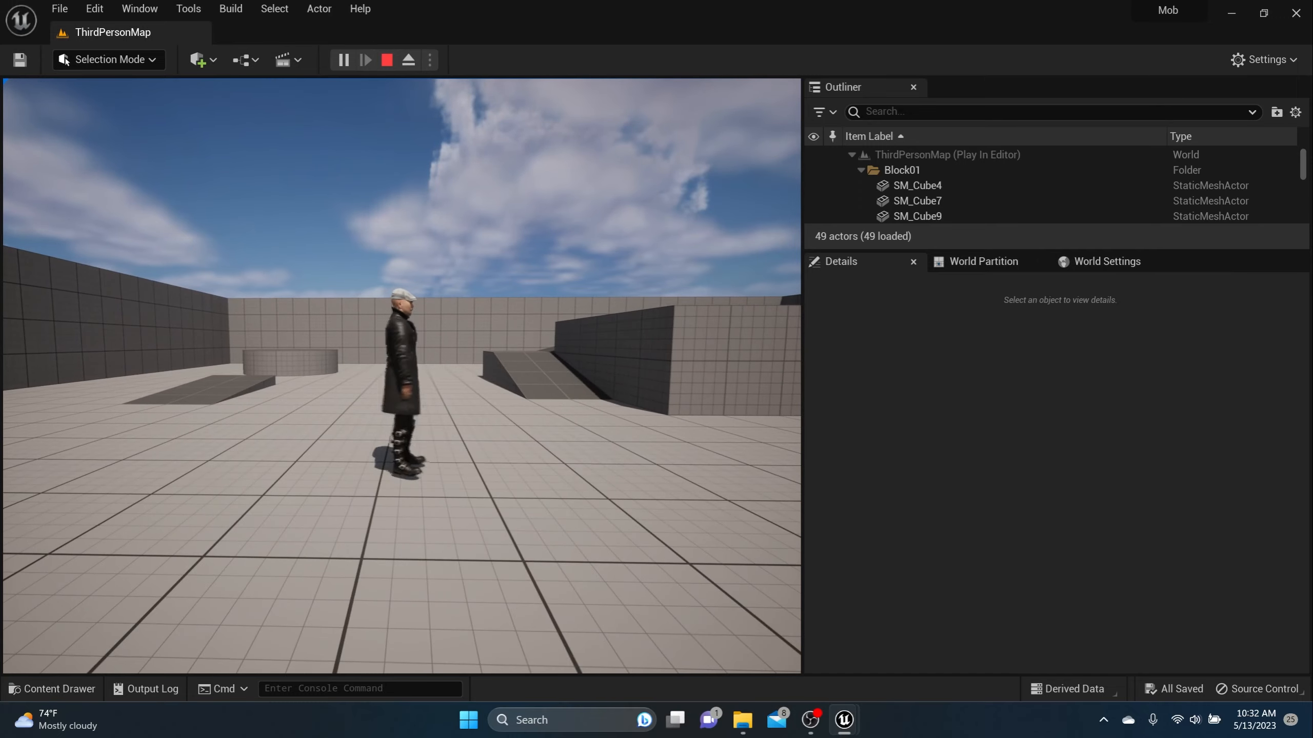
key("w")
key("d")
key("a")
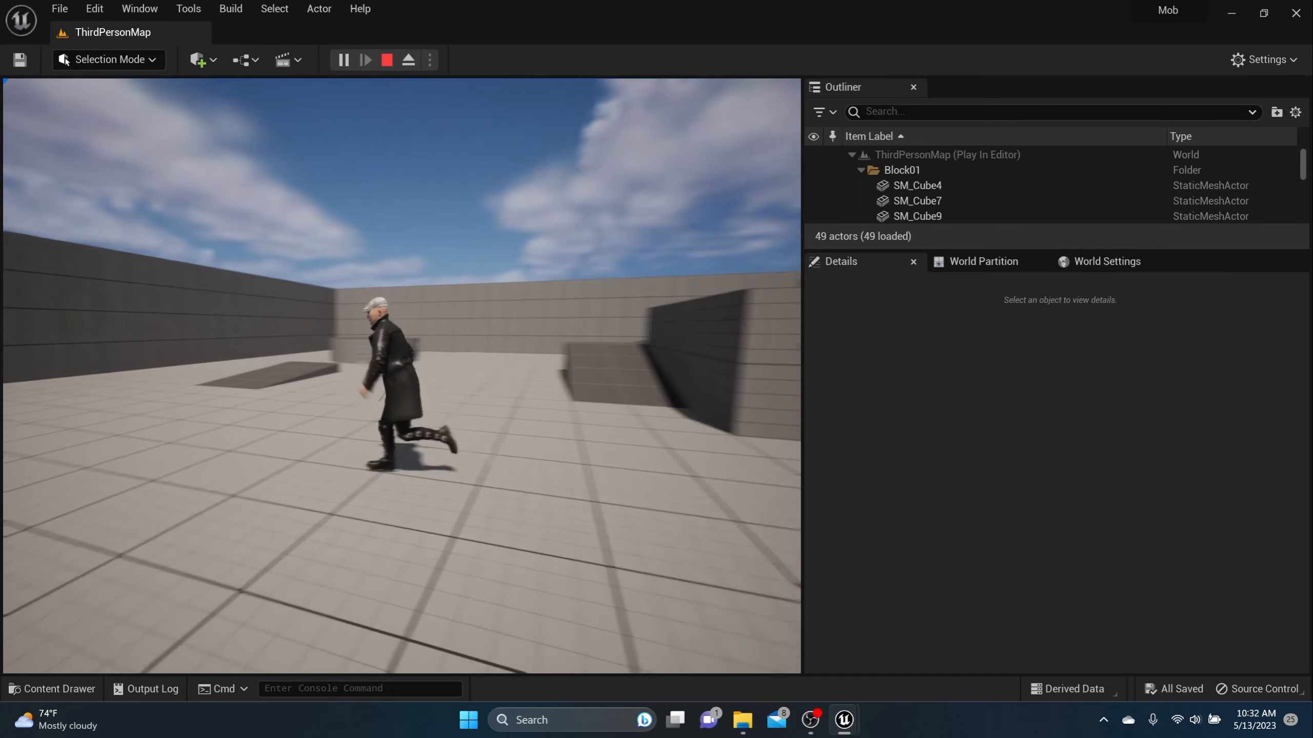
key("s")
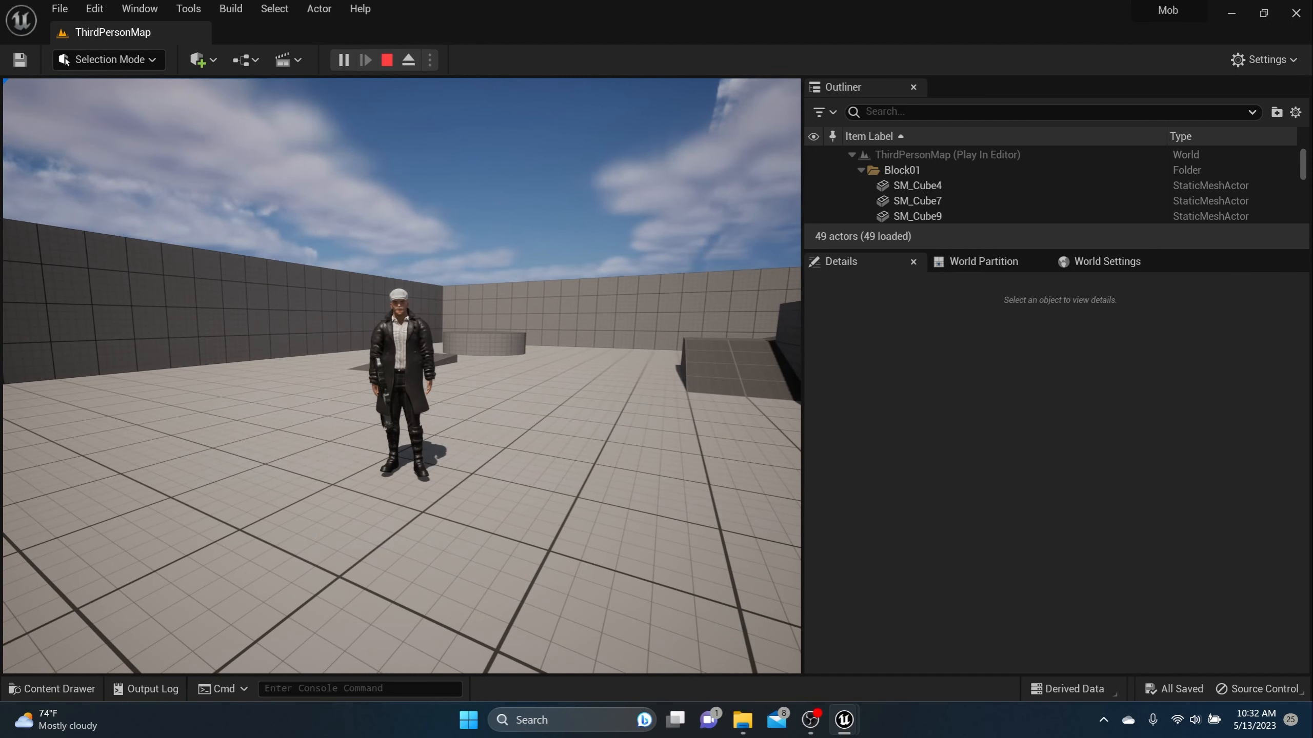
key("grave")
left_click(387, 59)
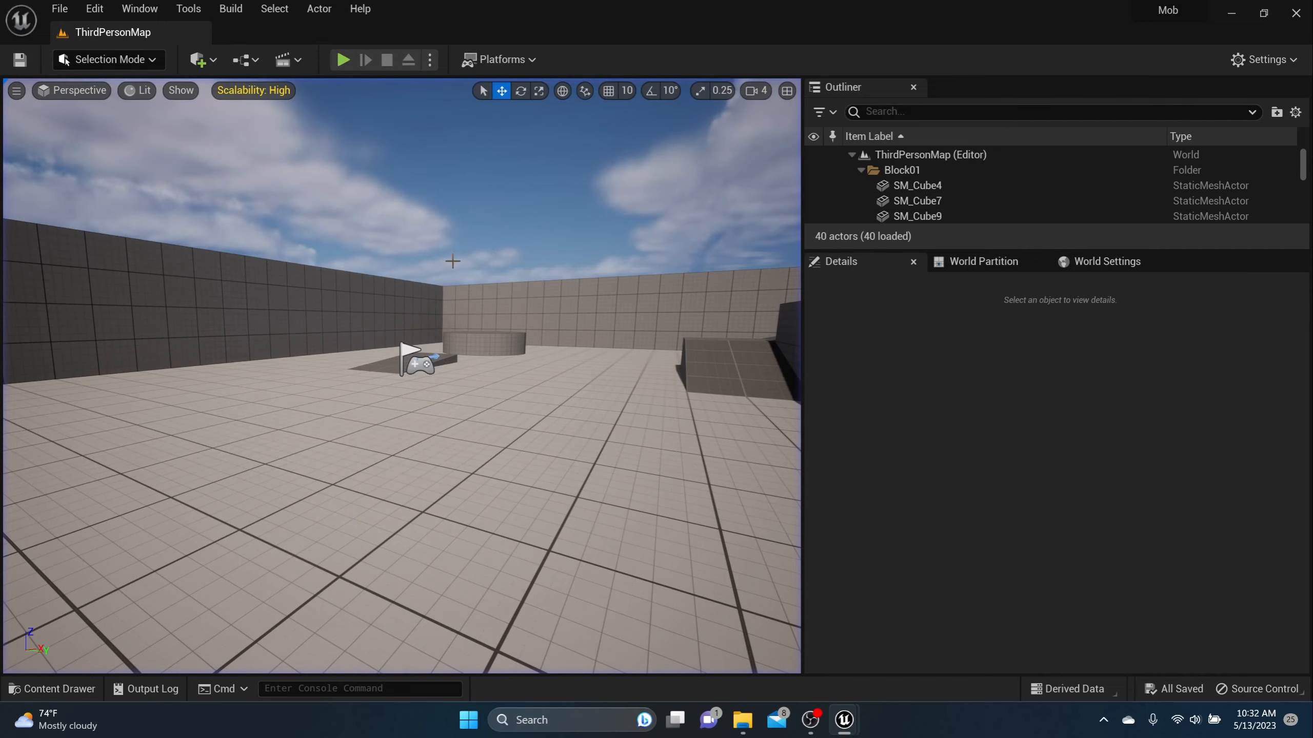
Look through the rifle and sword-and-shield animation sequences in the anims folder.
left_click(73, 690)
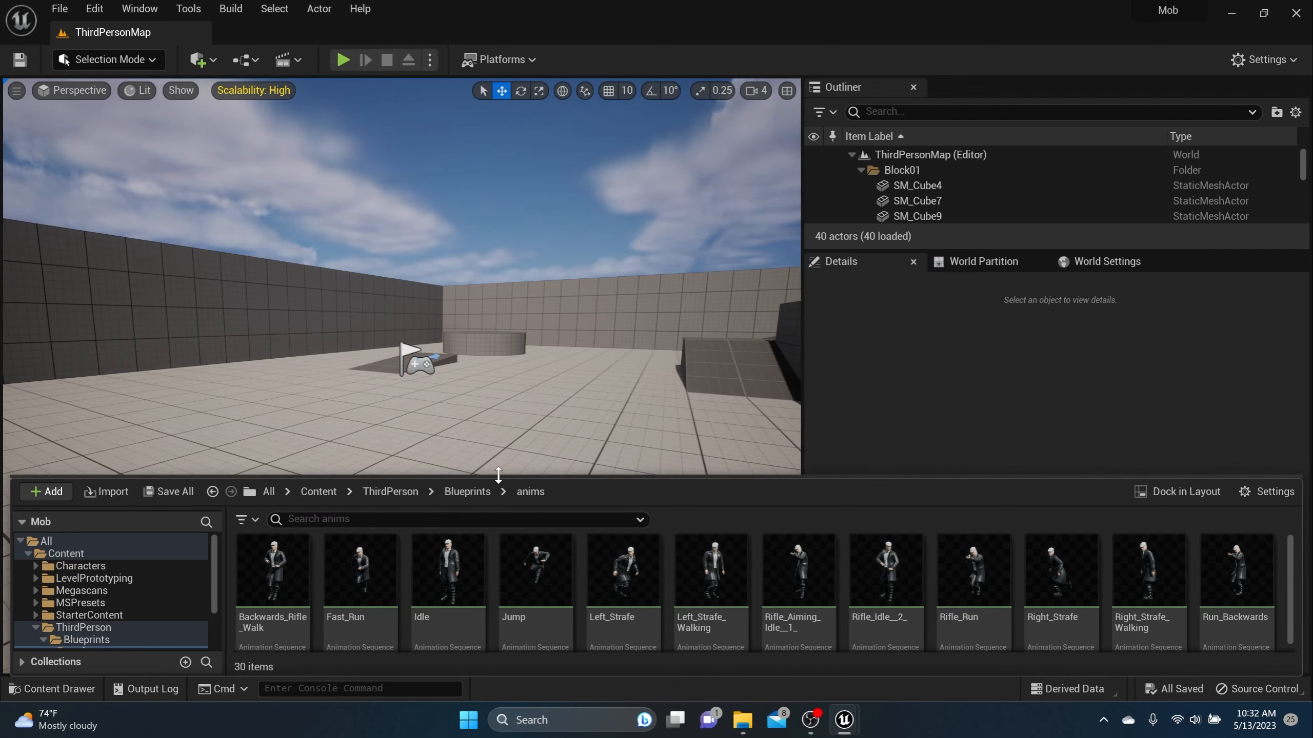
left_click_drag(498, 475, 498, 242)
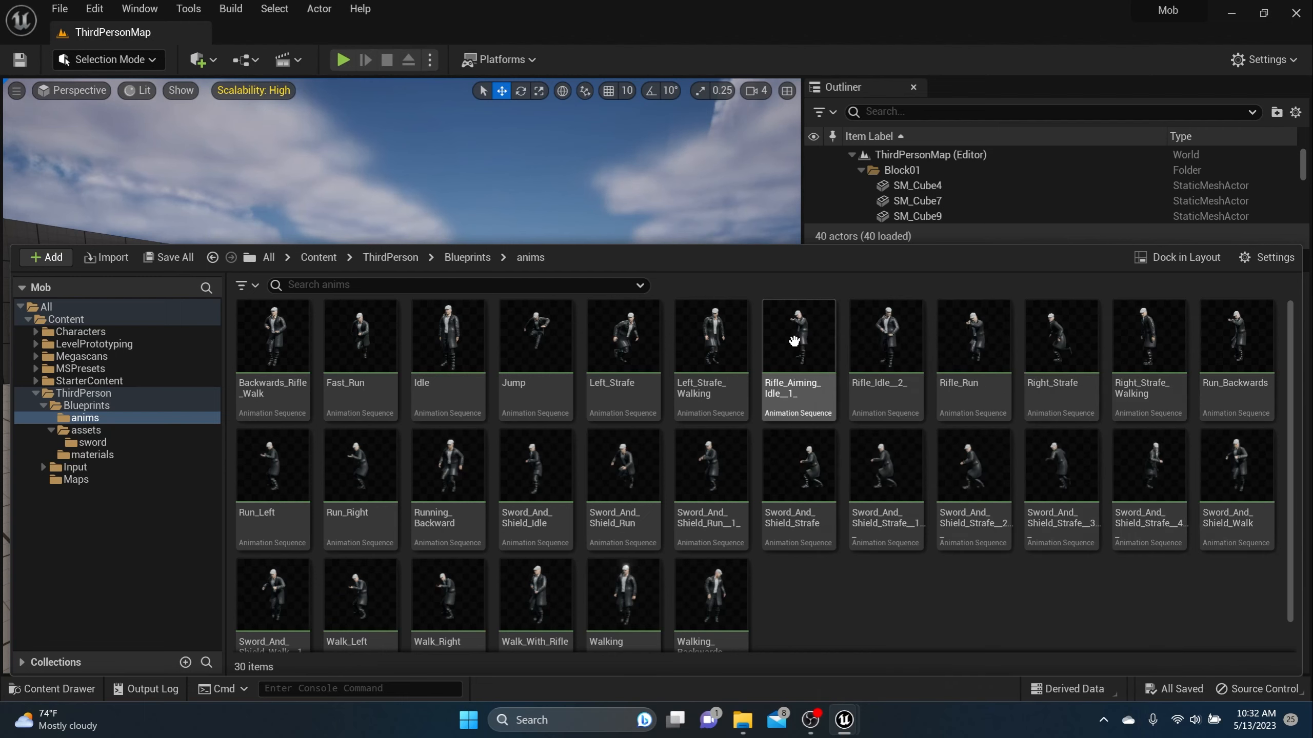
mouse_move(794, 344)
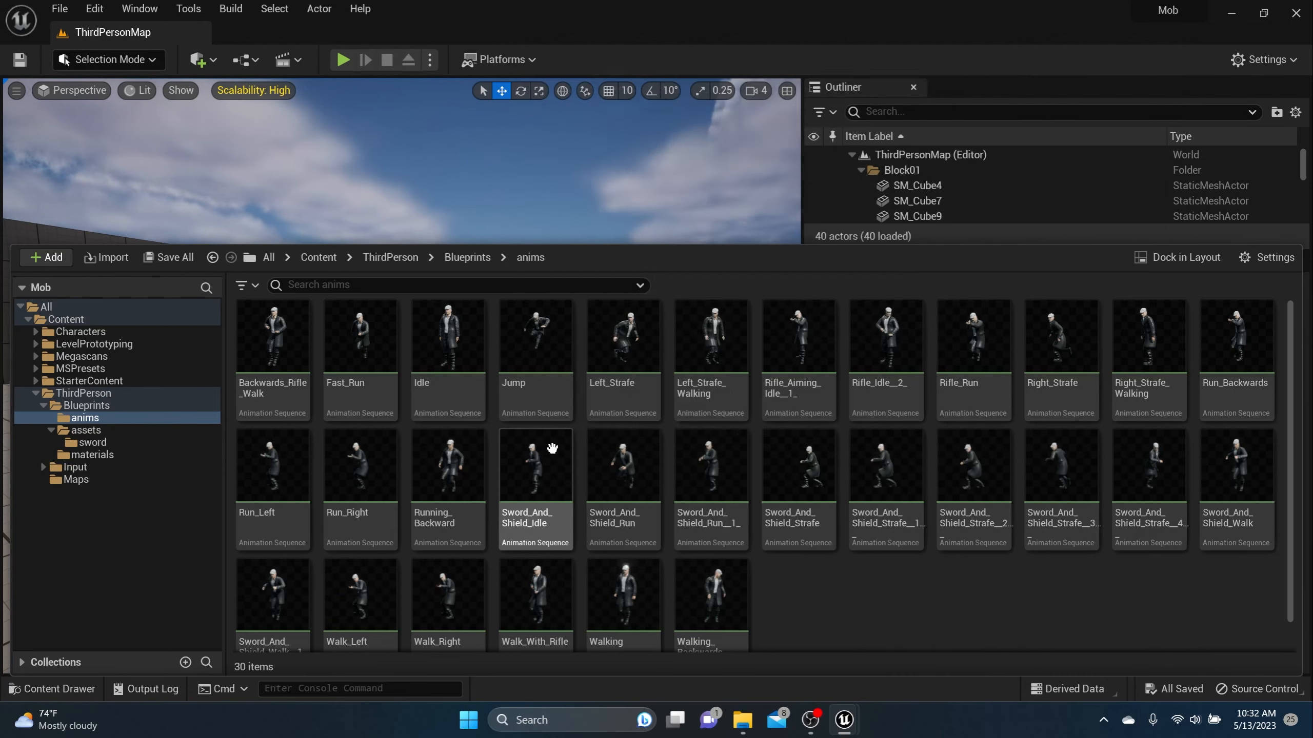
mouse_move(1050, 454)
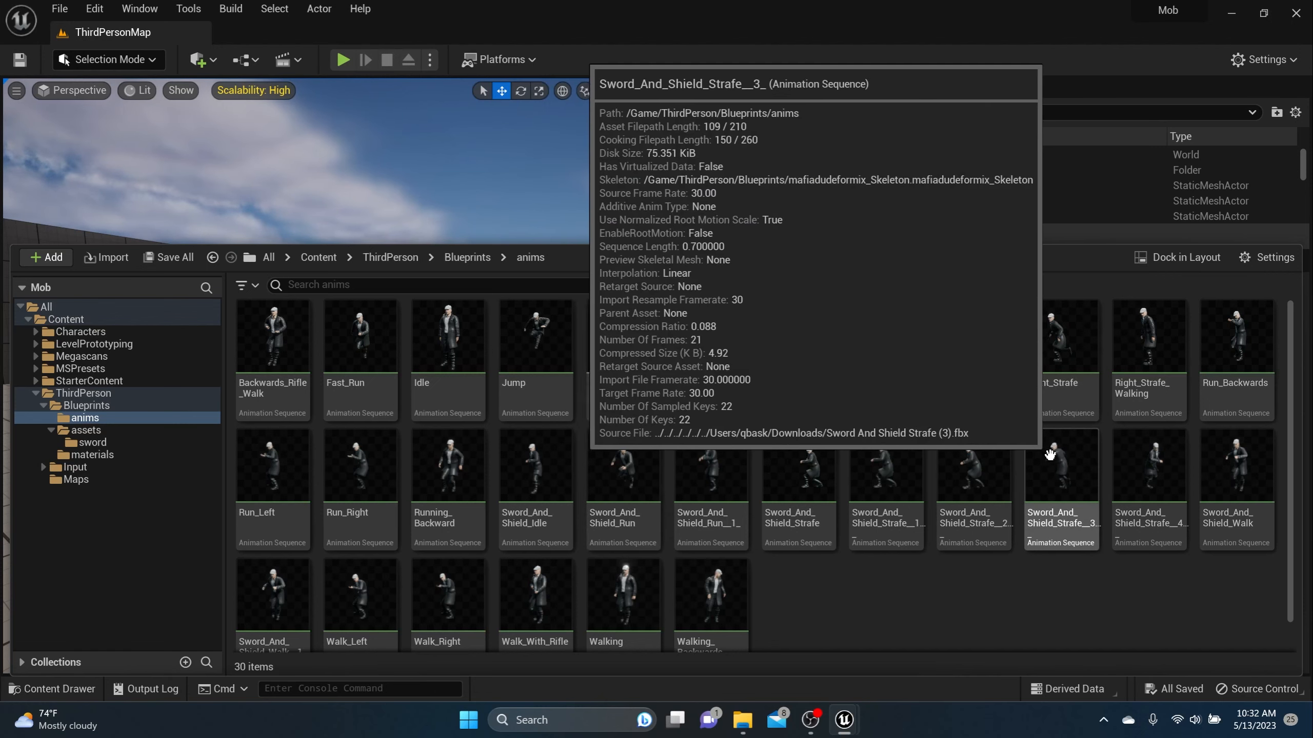
mouse_move(1005, 436)
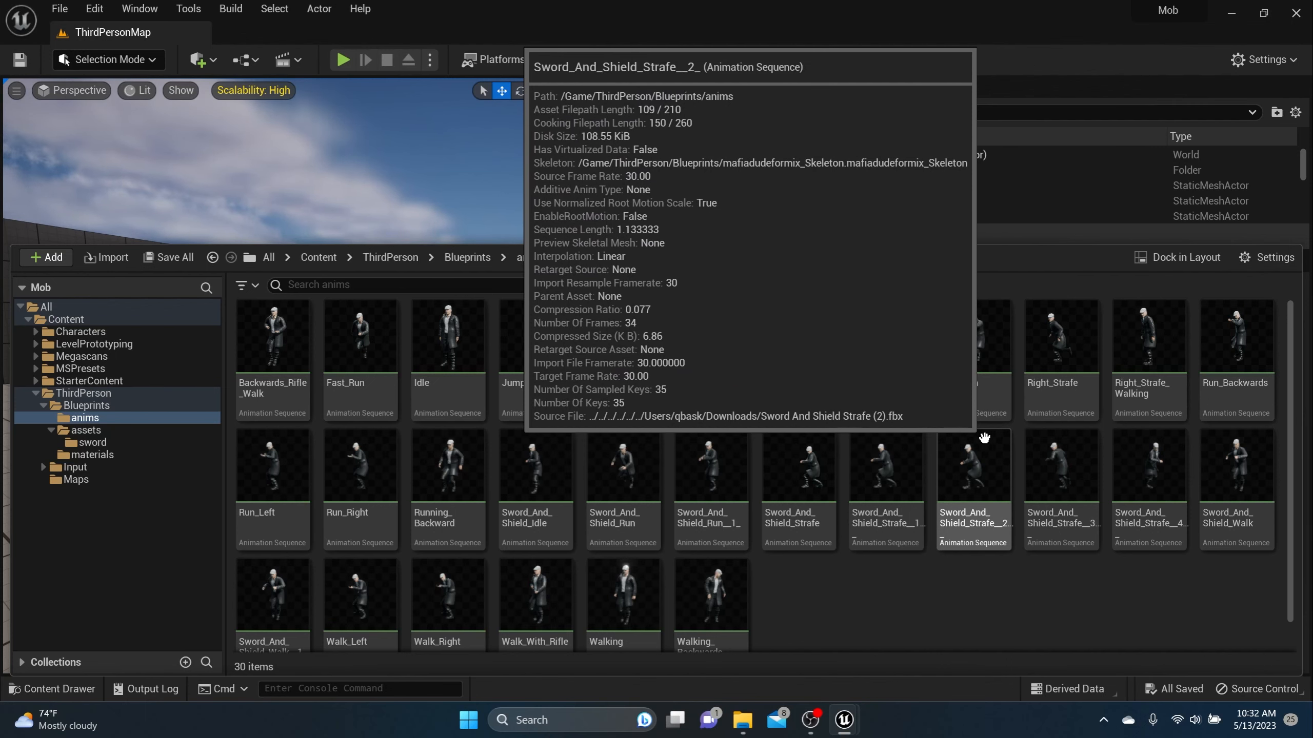
scroll(847, 462, "down", 1)
mouse_move(832, 466)
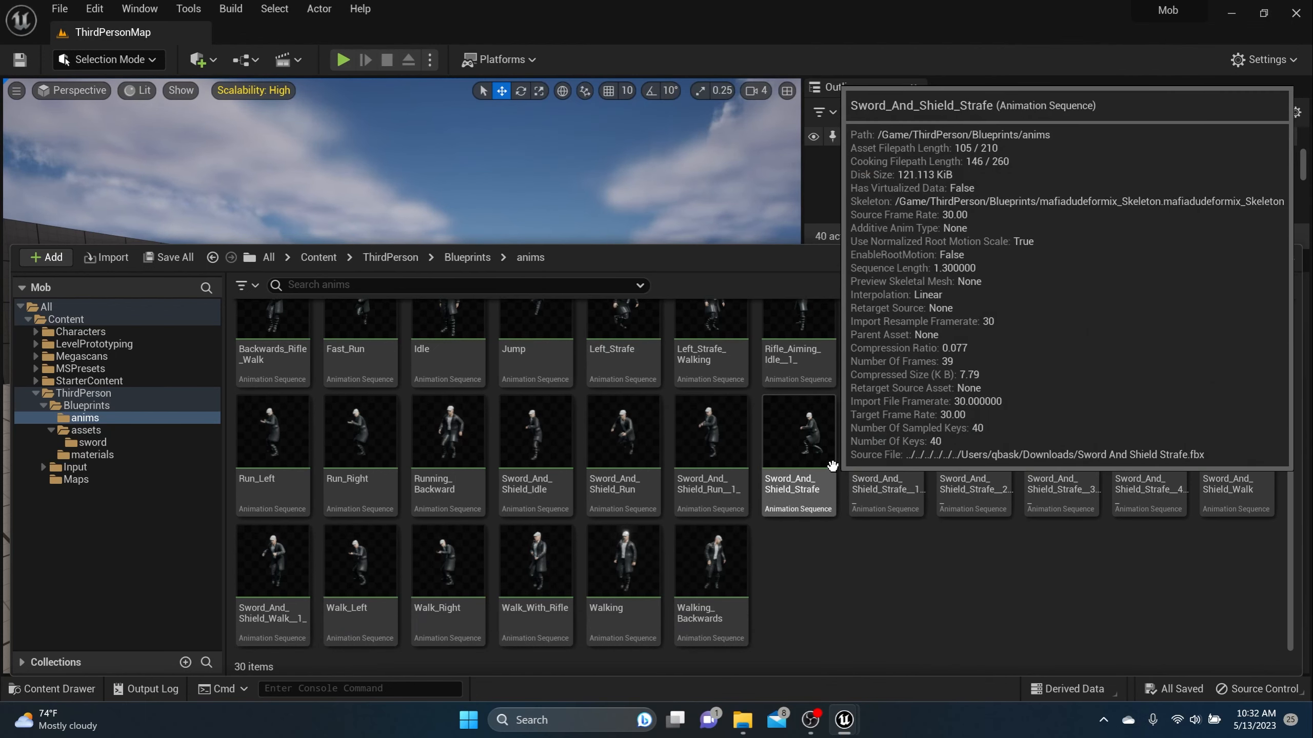
scroll(775, 434, "up", 1)
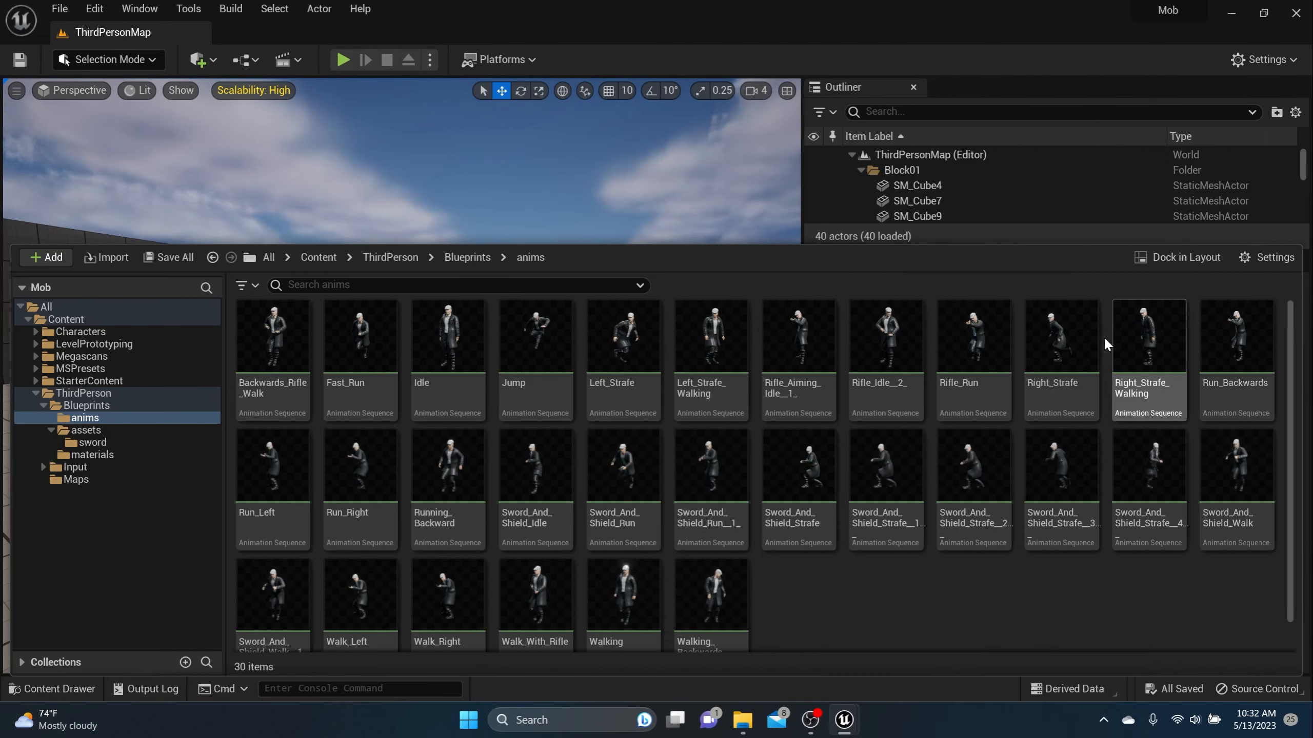
mouse_move(873, 417)
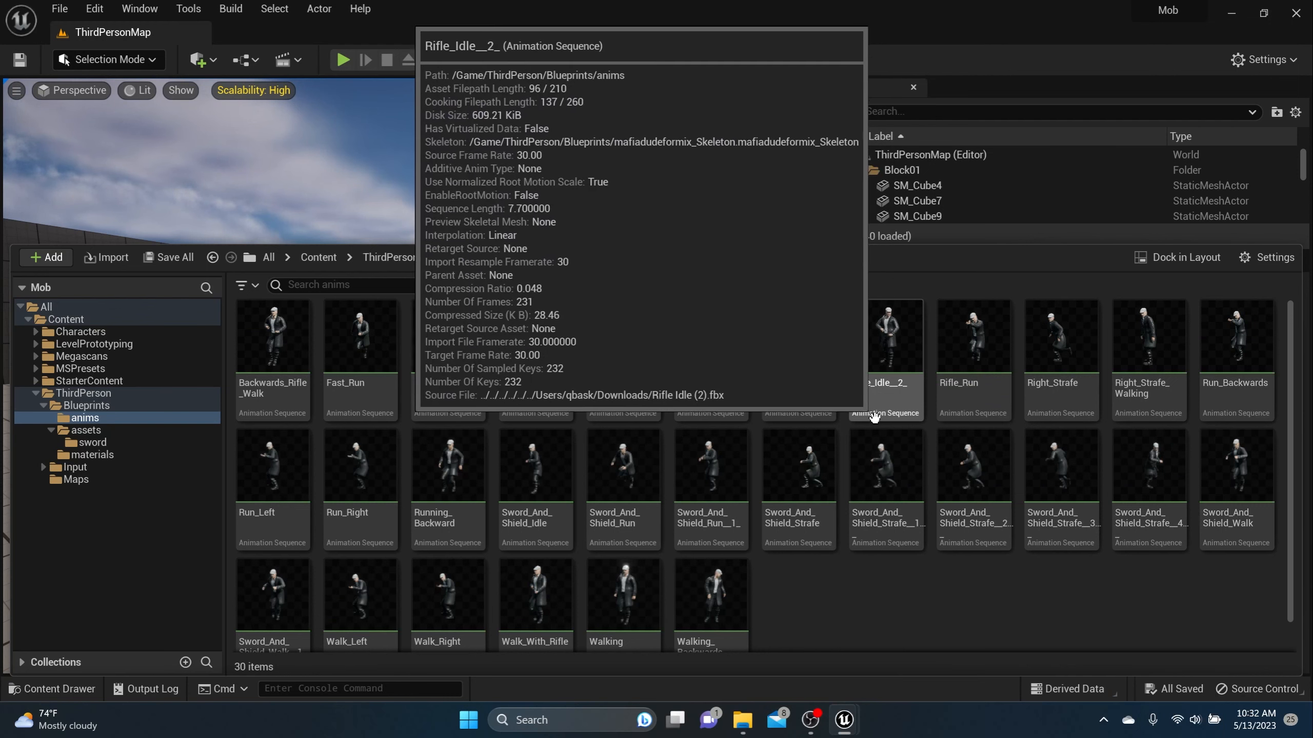
mouse_move(800, 425)
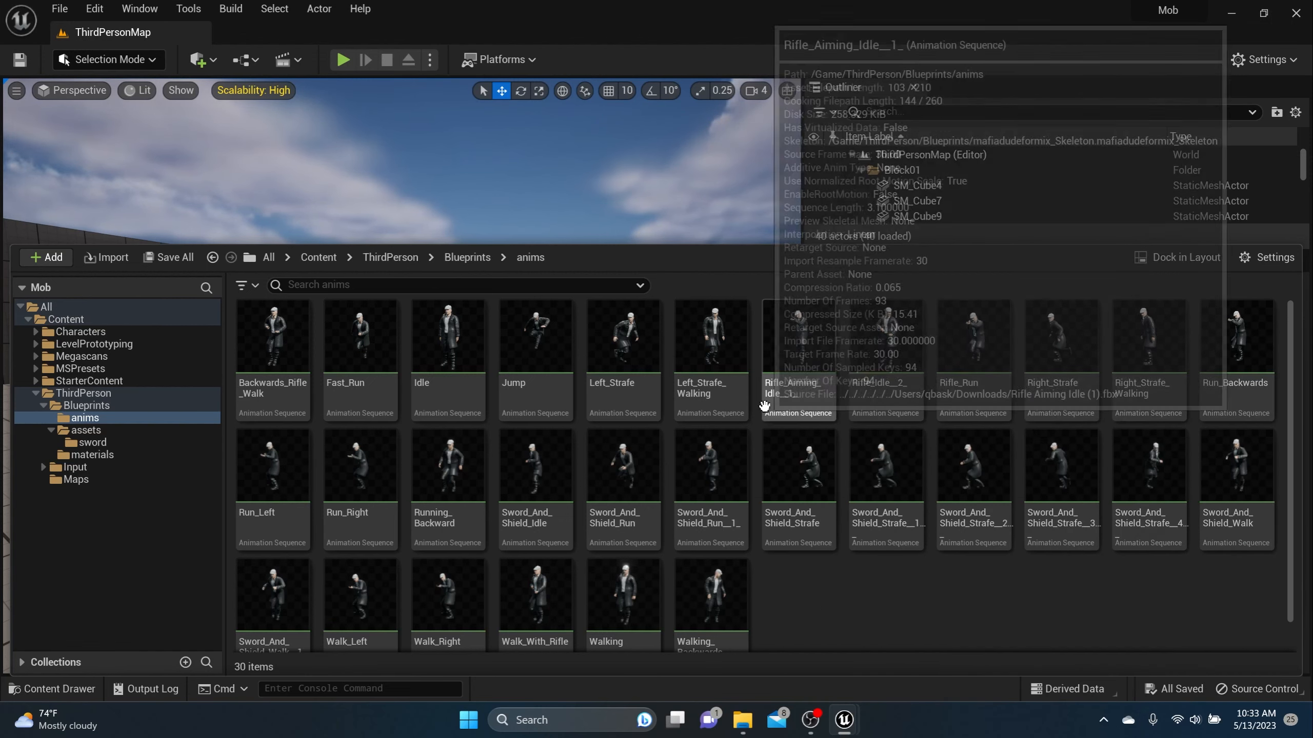
mouse_move(747, 443)
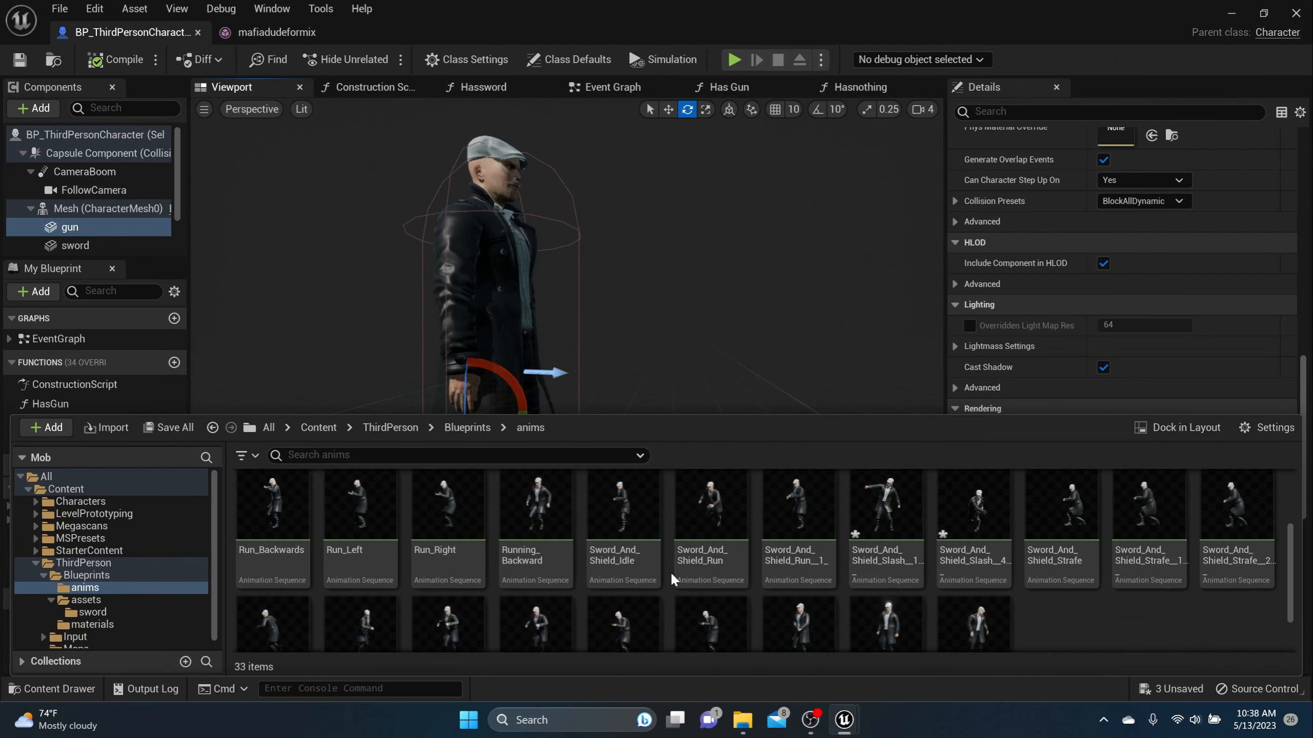
scroll(671, 571, "down", 2)
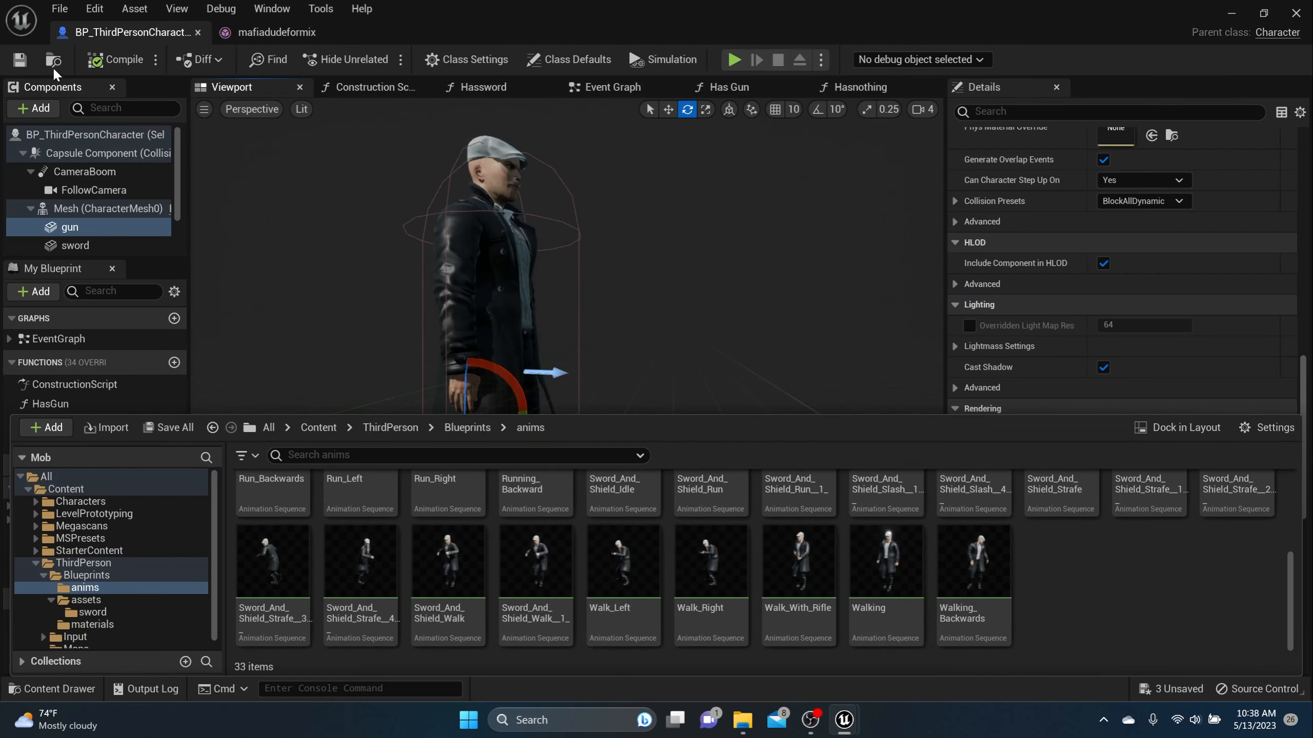
left_click(19, 59)
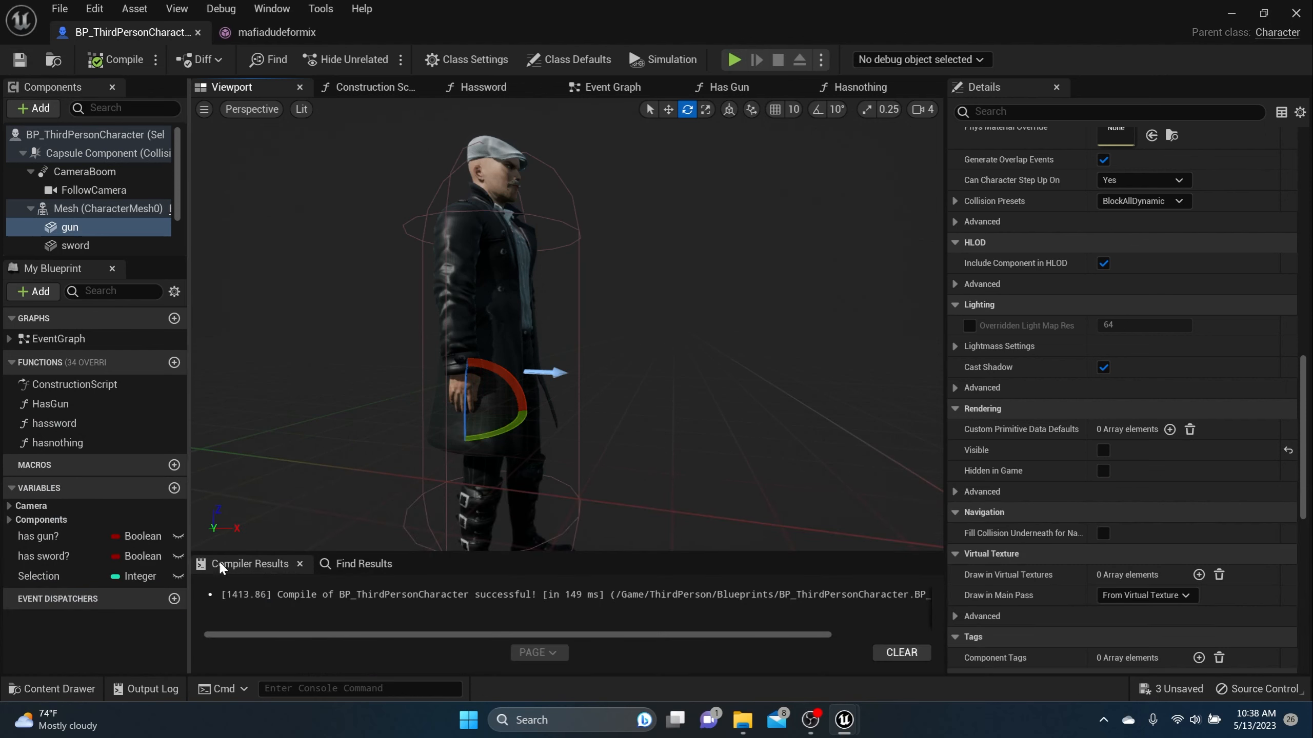
Create an input action named attack in the ThirdPerson/Input/Actions folder.
left_click(52, 689)
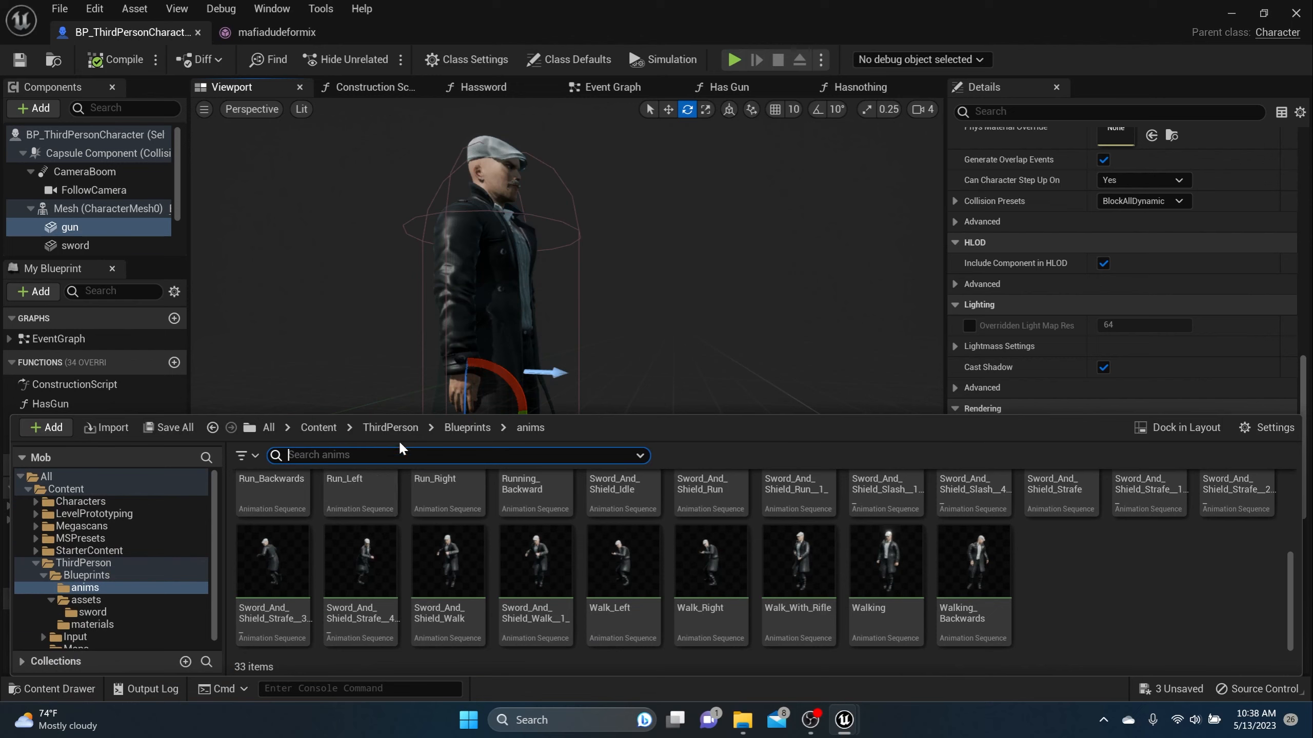
left_click(406, 427)
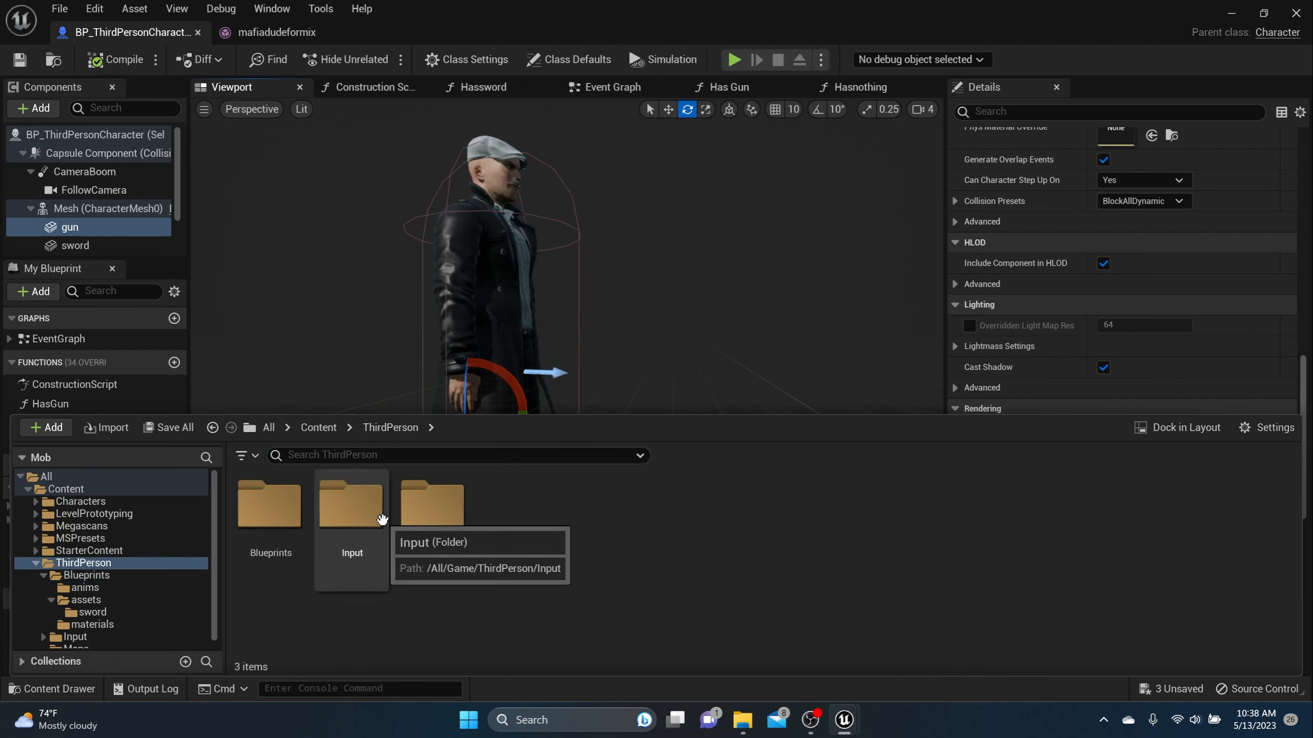
double_click(364, 513)
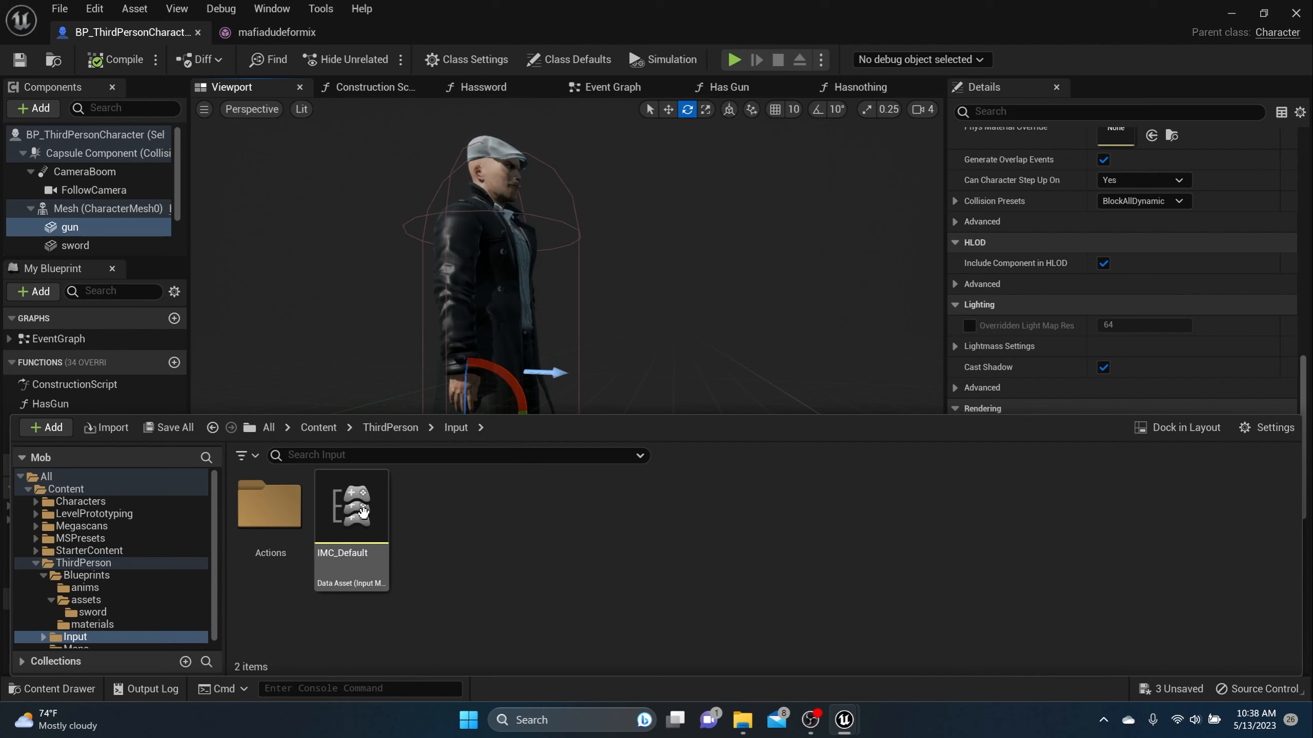
double_click(291, 501)
right_click(595, 508)
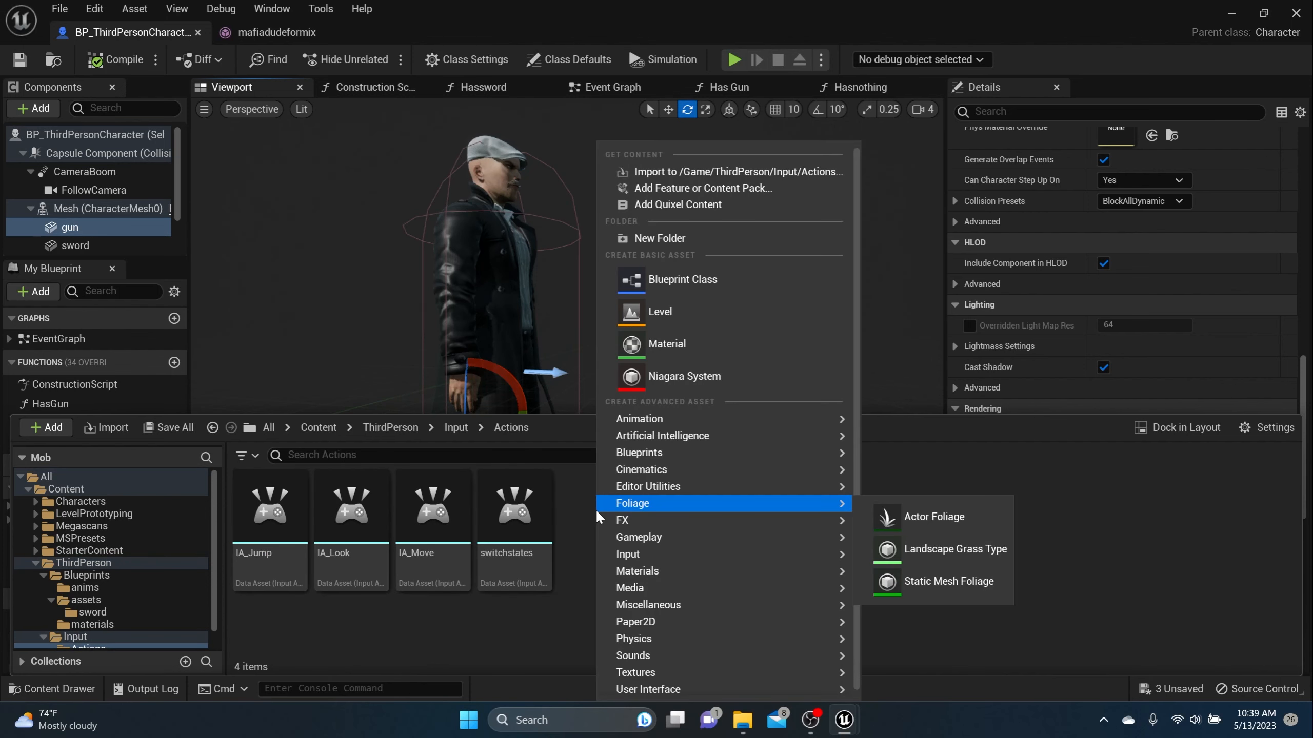
mouse_move(687, 550)
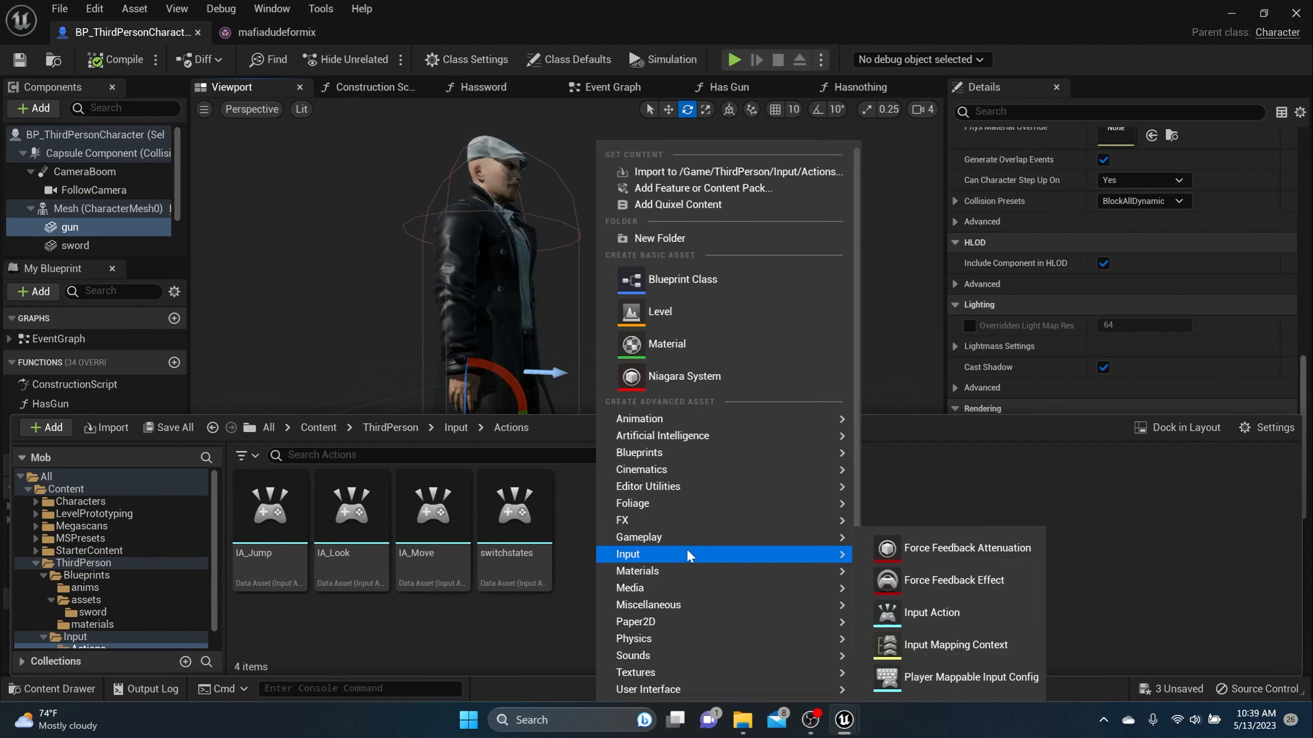
left_click(930, 612)
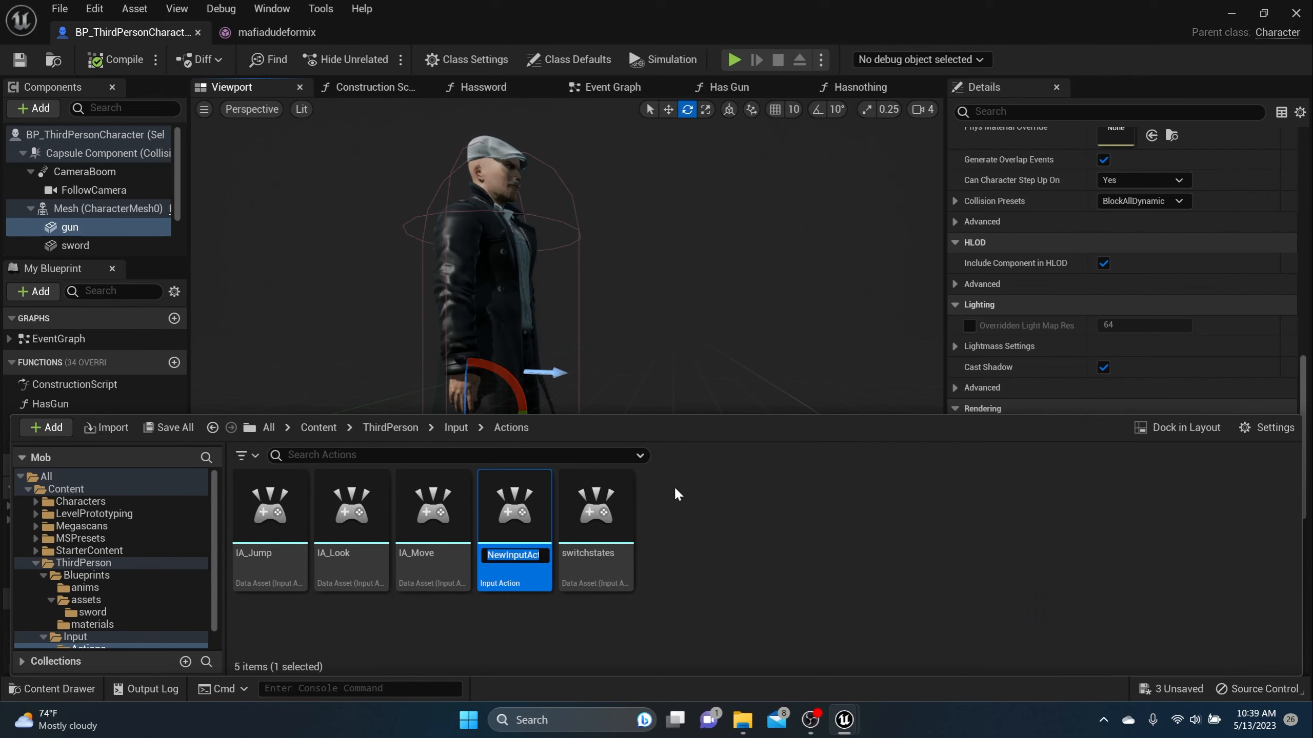
type("g")
key("BackSpace")
type("attack")
key("Return")
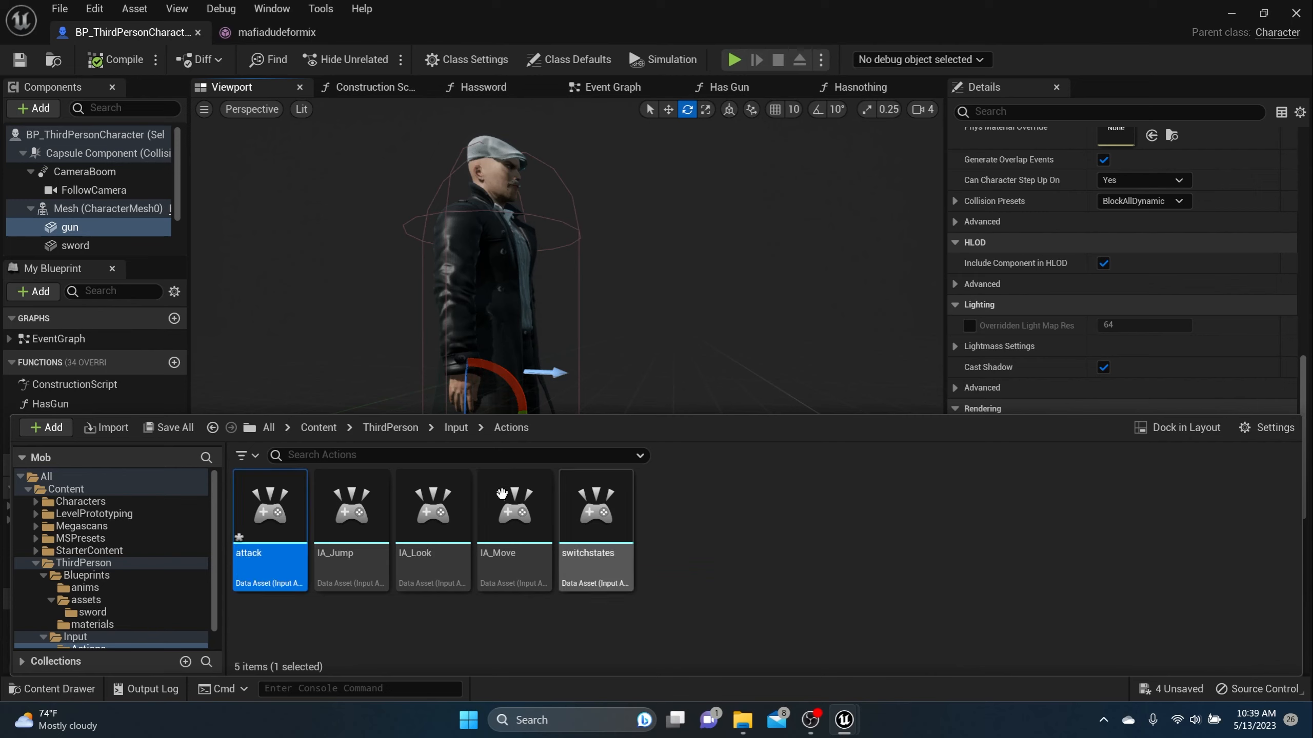
Add a mapping for the attack action to IMC_Default, bind it to the Left Mouse Button, and save the asset.
left_click(457, 427)
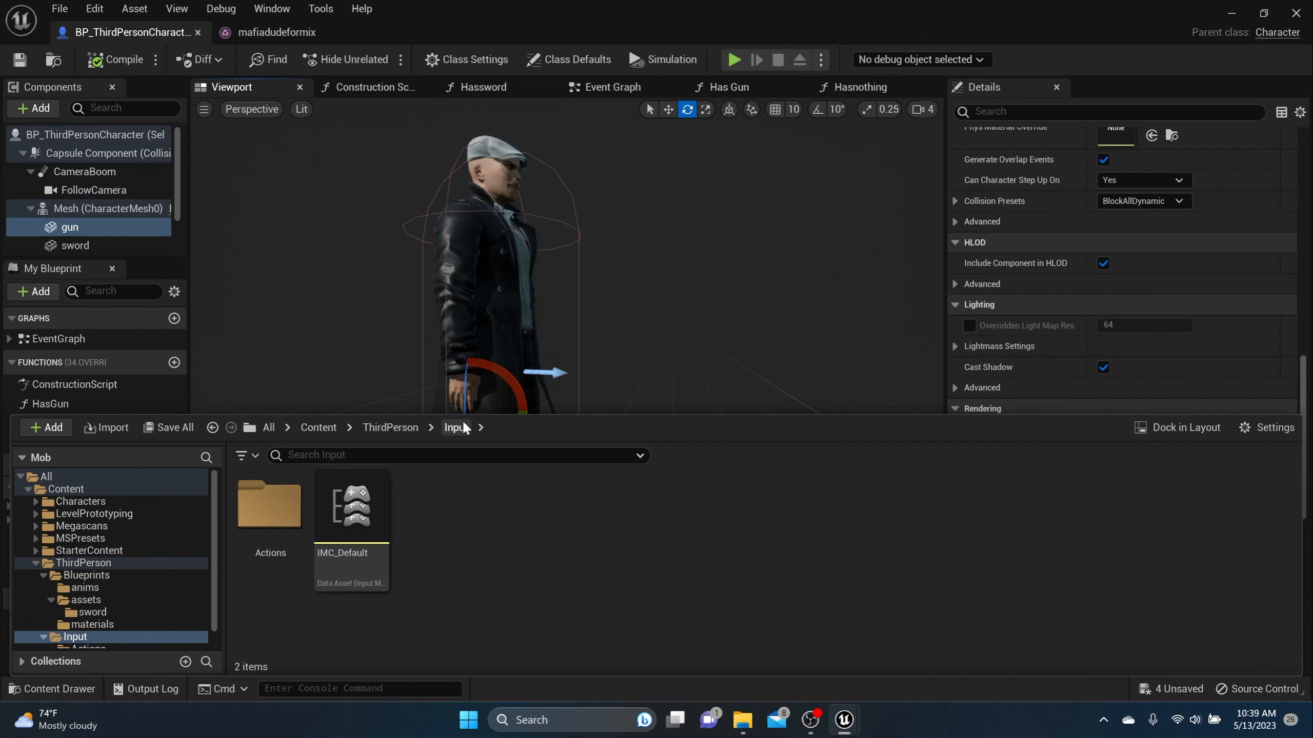
double_click(351, 504)
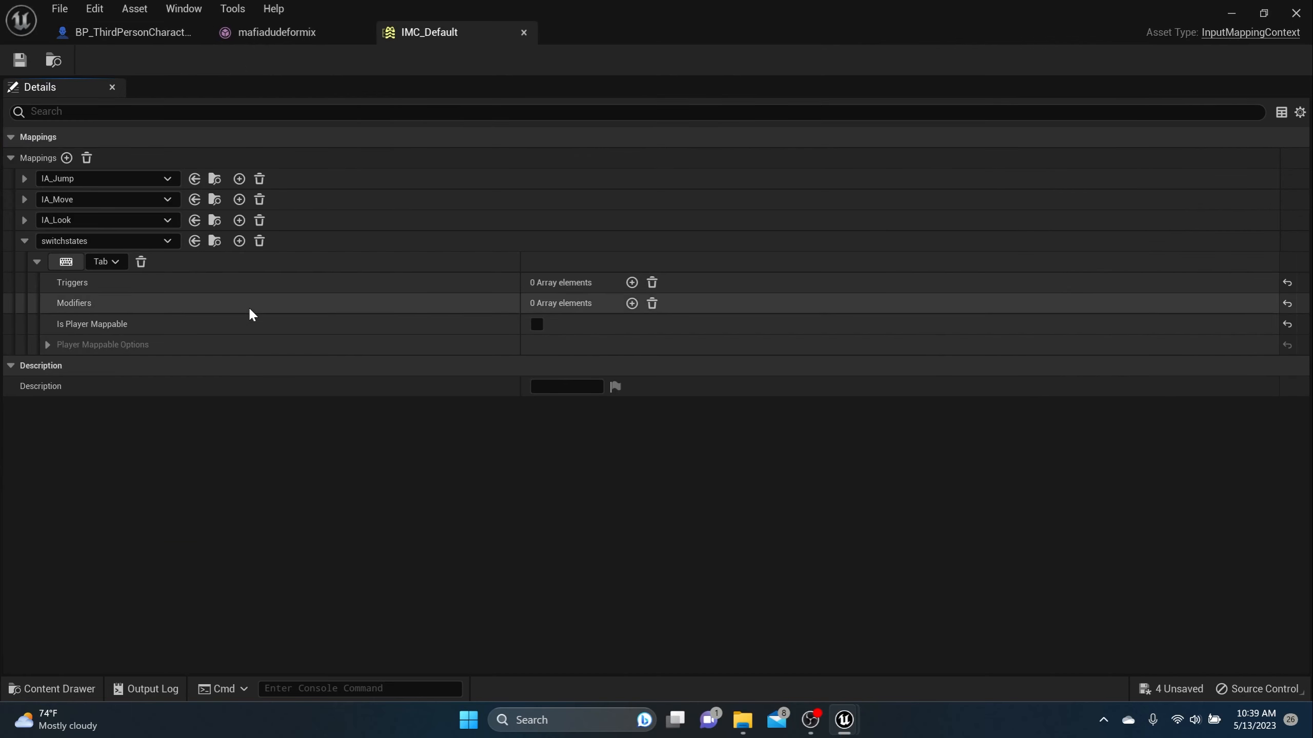
left_click(24, 241)
left_click(66, 158)
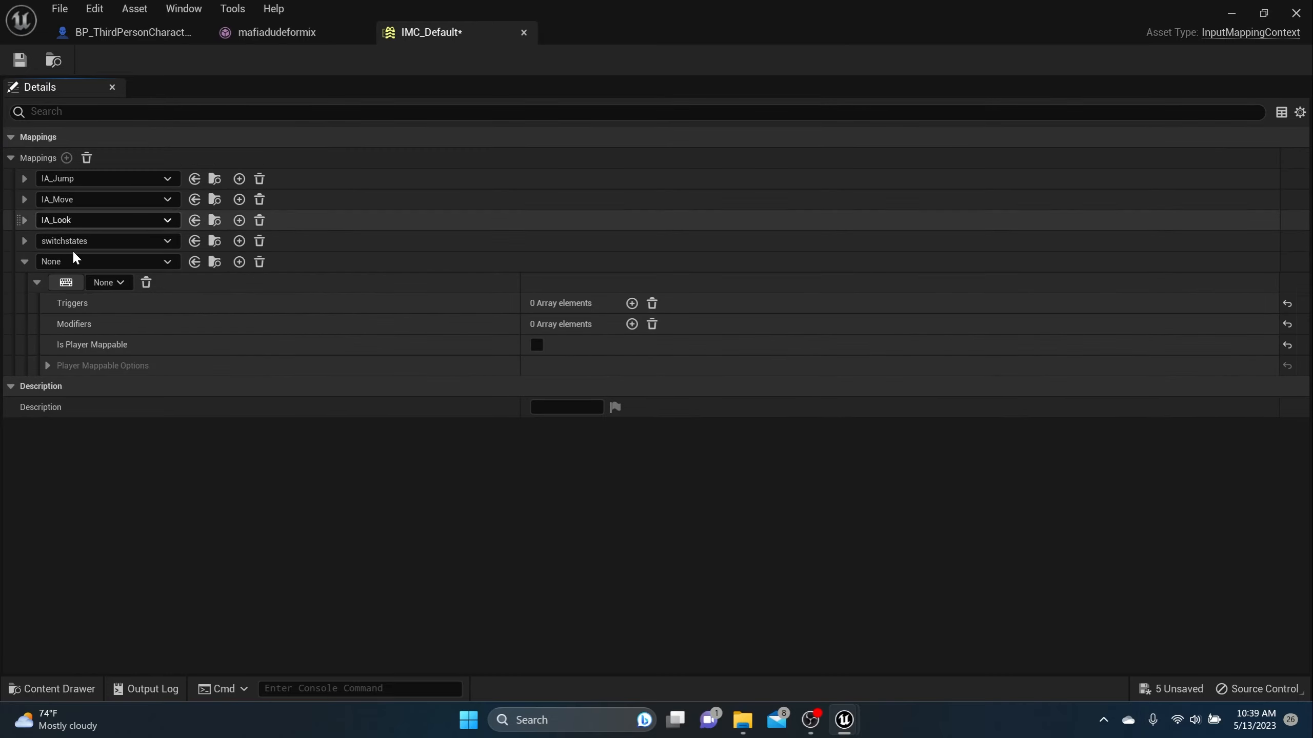
left_click(78, 261)
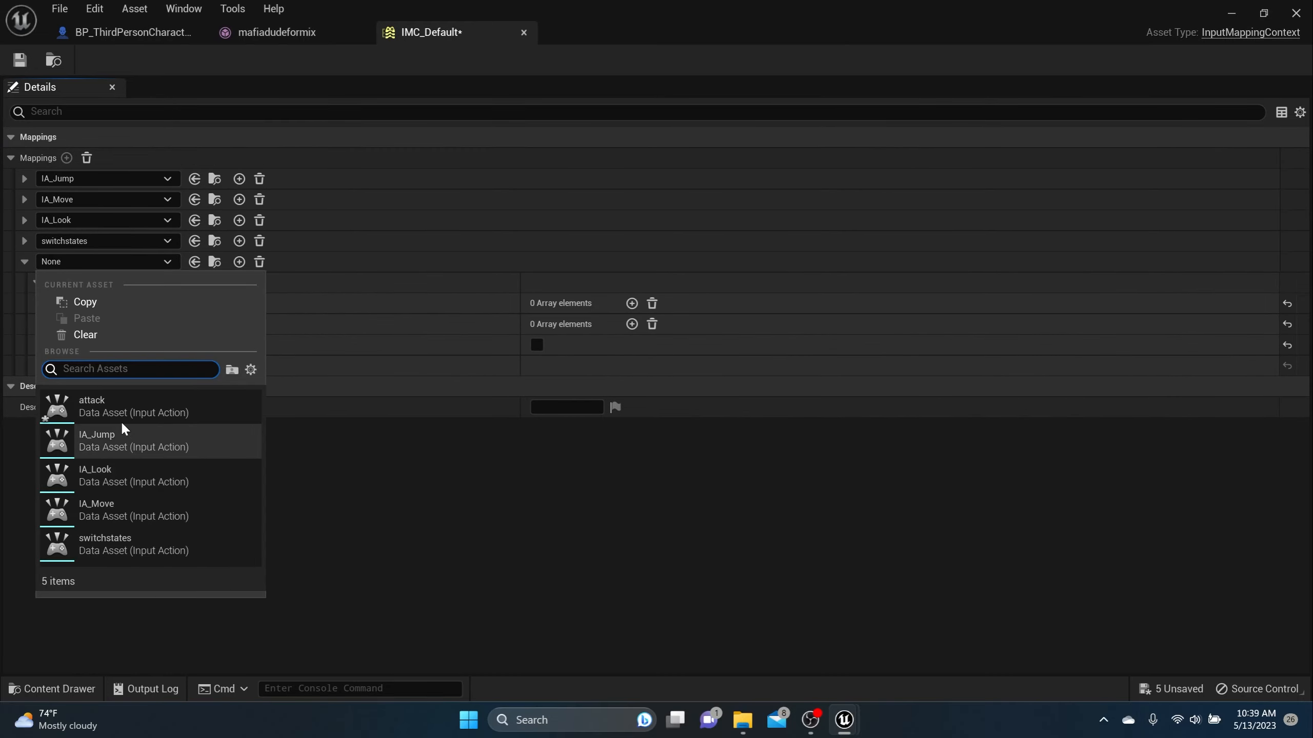
left_click(121, 409)
left_click(65, 282)
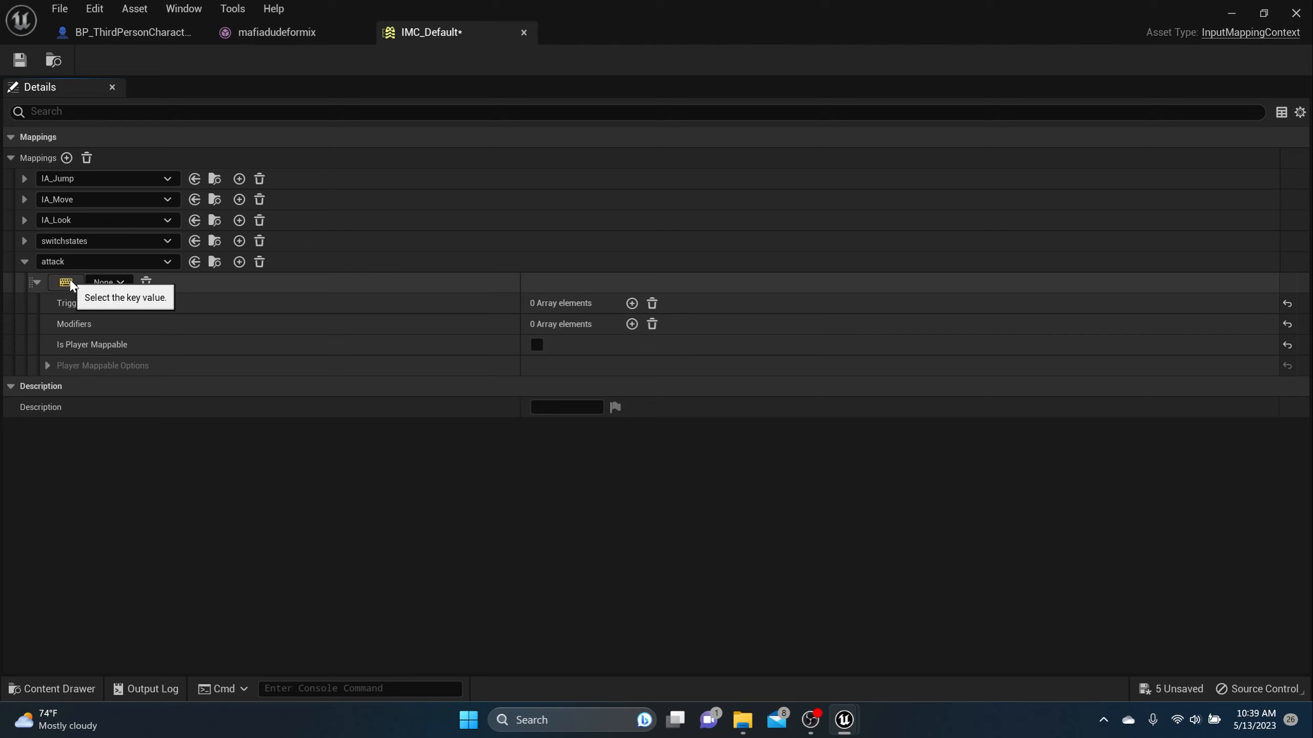
left_click(297, 302)
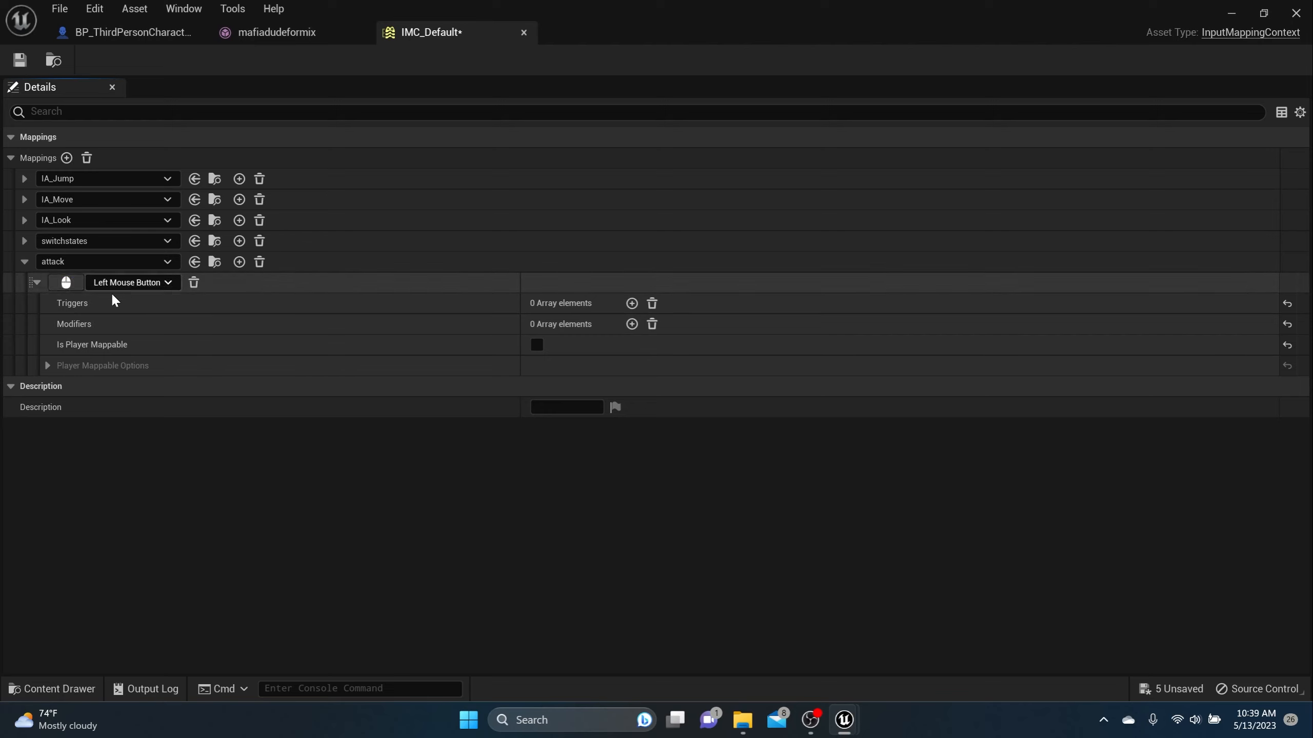
left_click(36, 284)
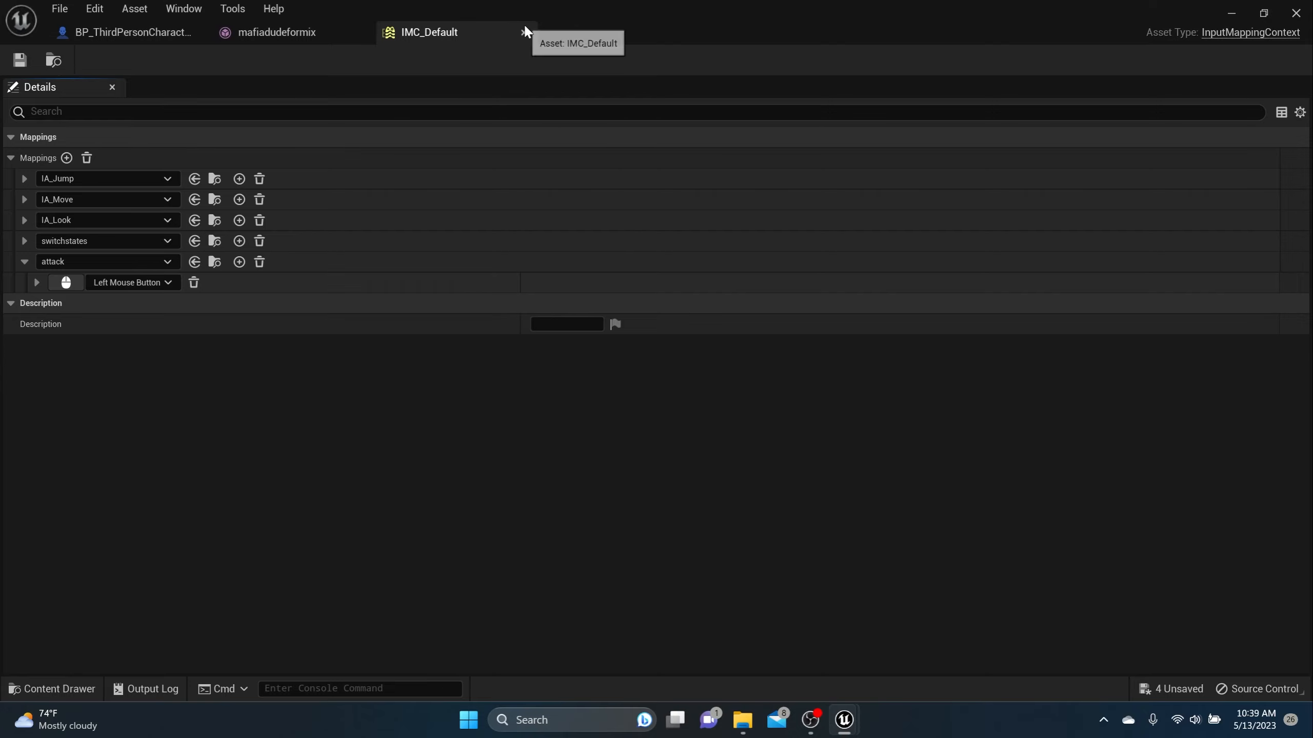
Close the IMC_Default and mafiadudeformix editors and view the whole character in the blueprint viewport.
left_click(523, 32)
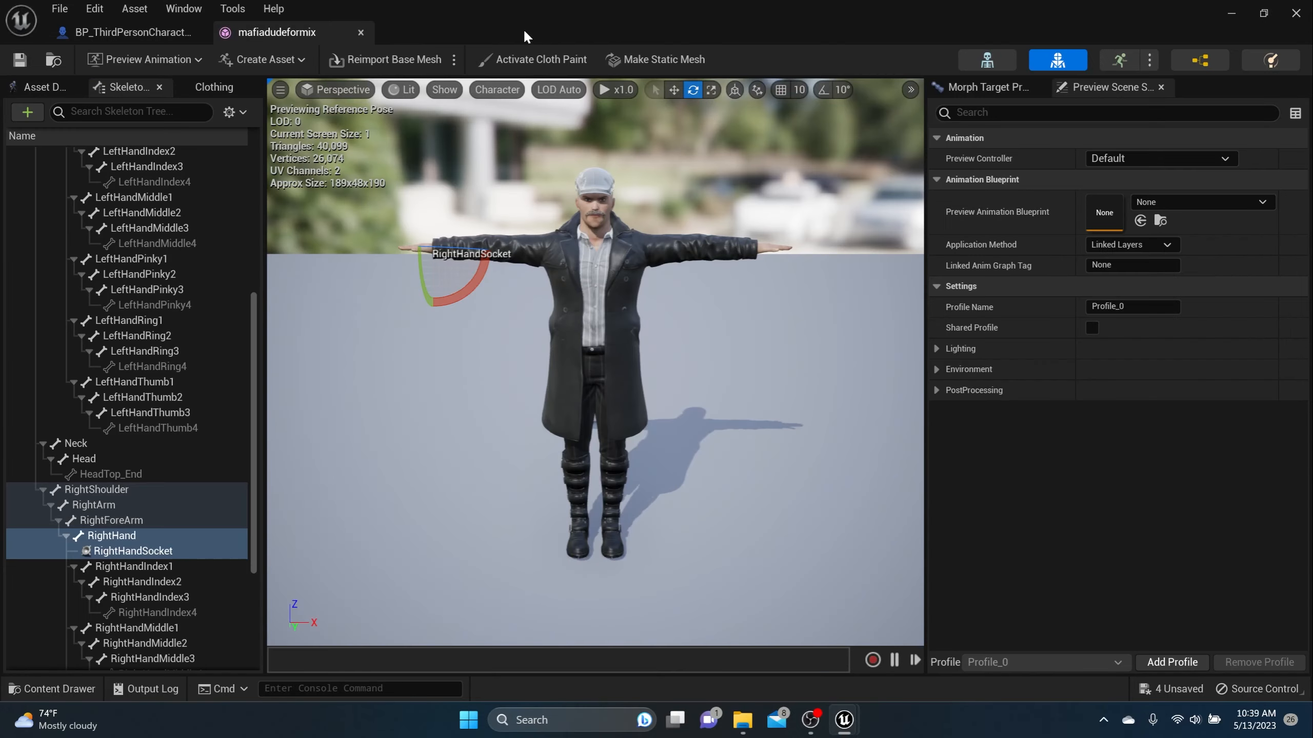
left_click(360, 32)
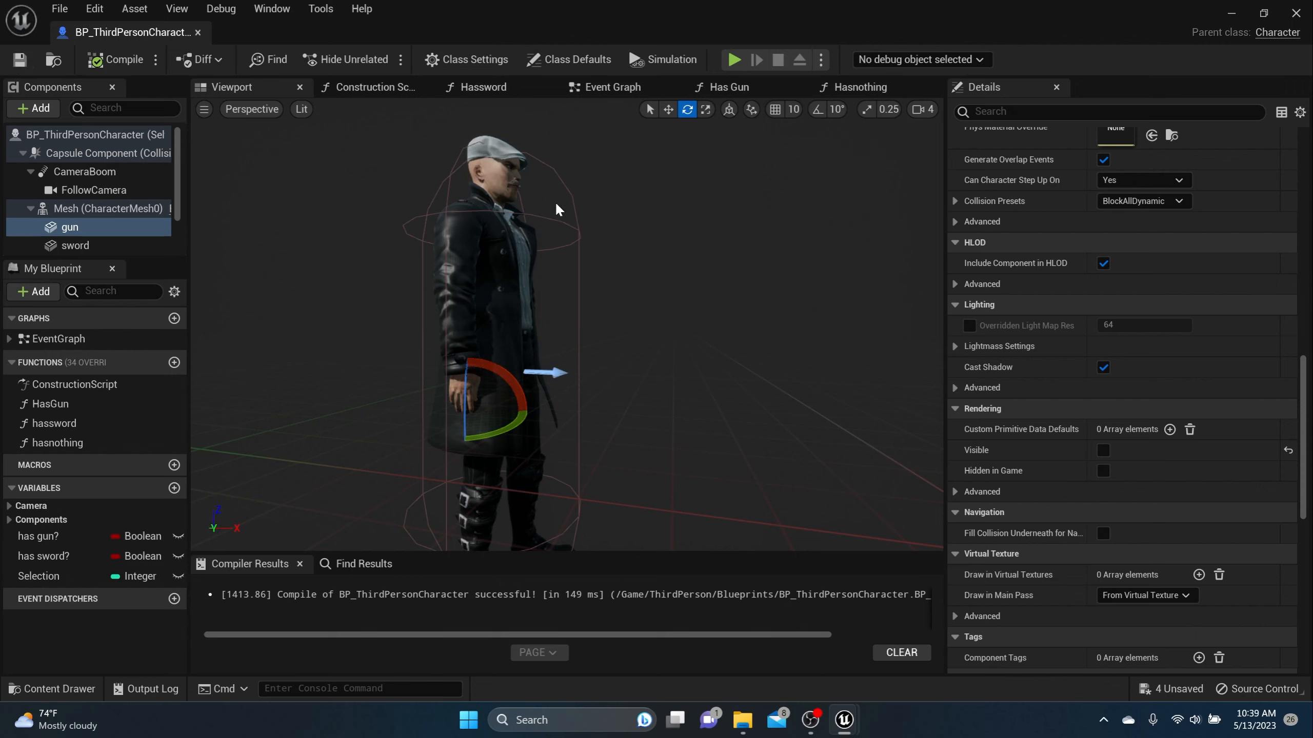
scroll(587, 269, "down", 4)
scroll(634, 301, "up", 2)
right_click_drag(634, 300, 605, 282)
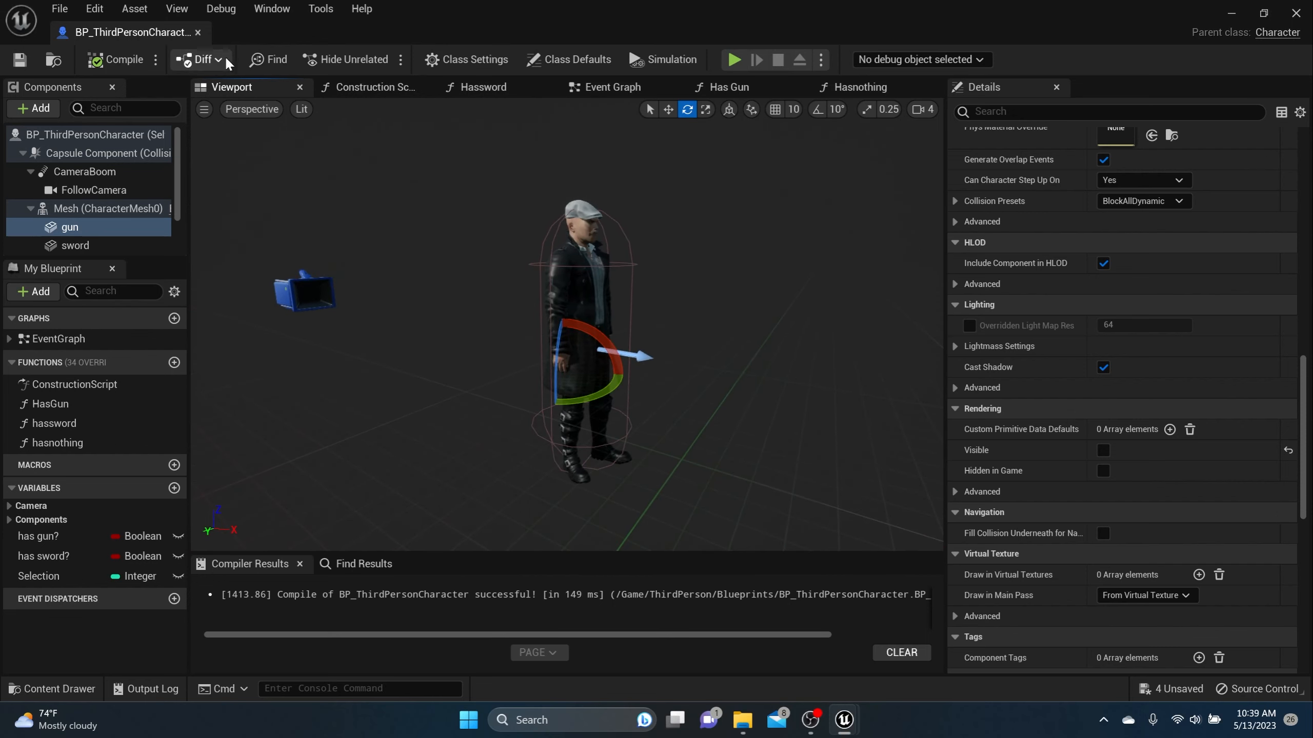
Open the mobanim_bp animation blueprint from the ThirdPerson/Blueprints folder and bring up its AnimGraph.
left_click(86, 685)
left_click(388, 427)
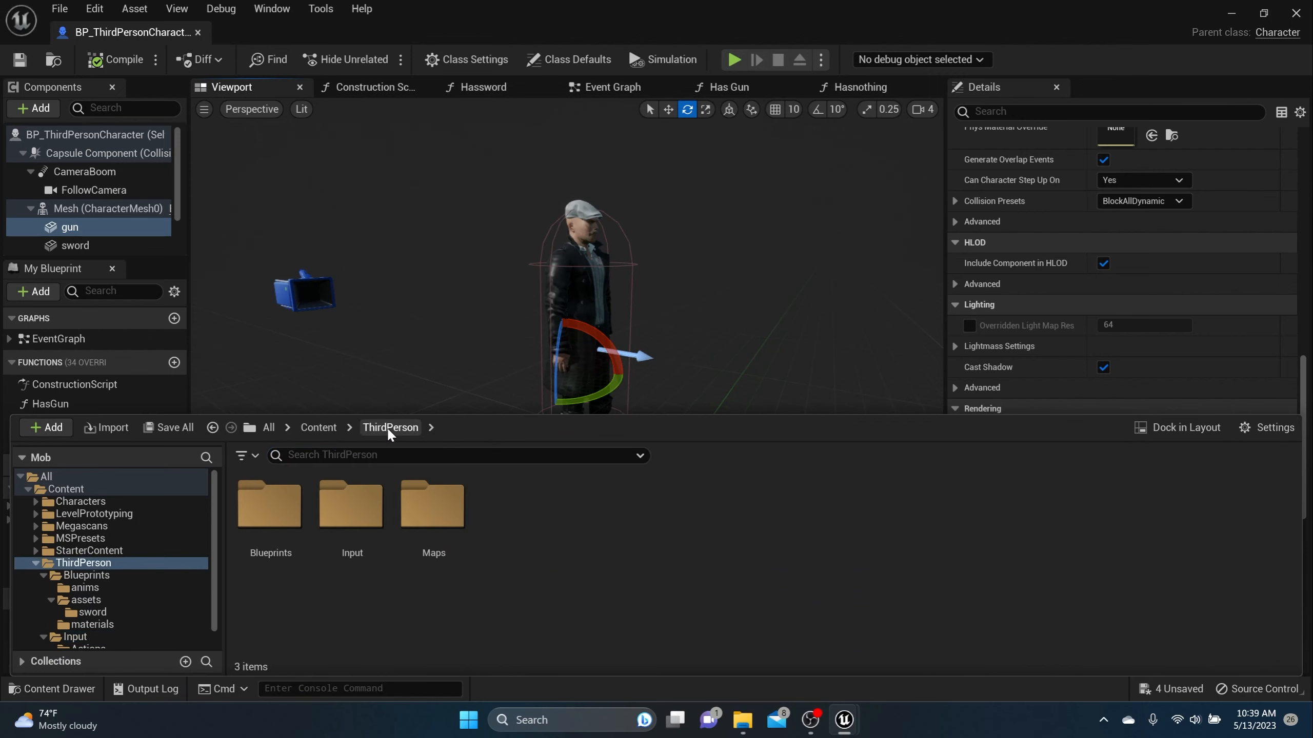
double_click(279, 505)
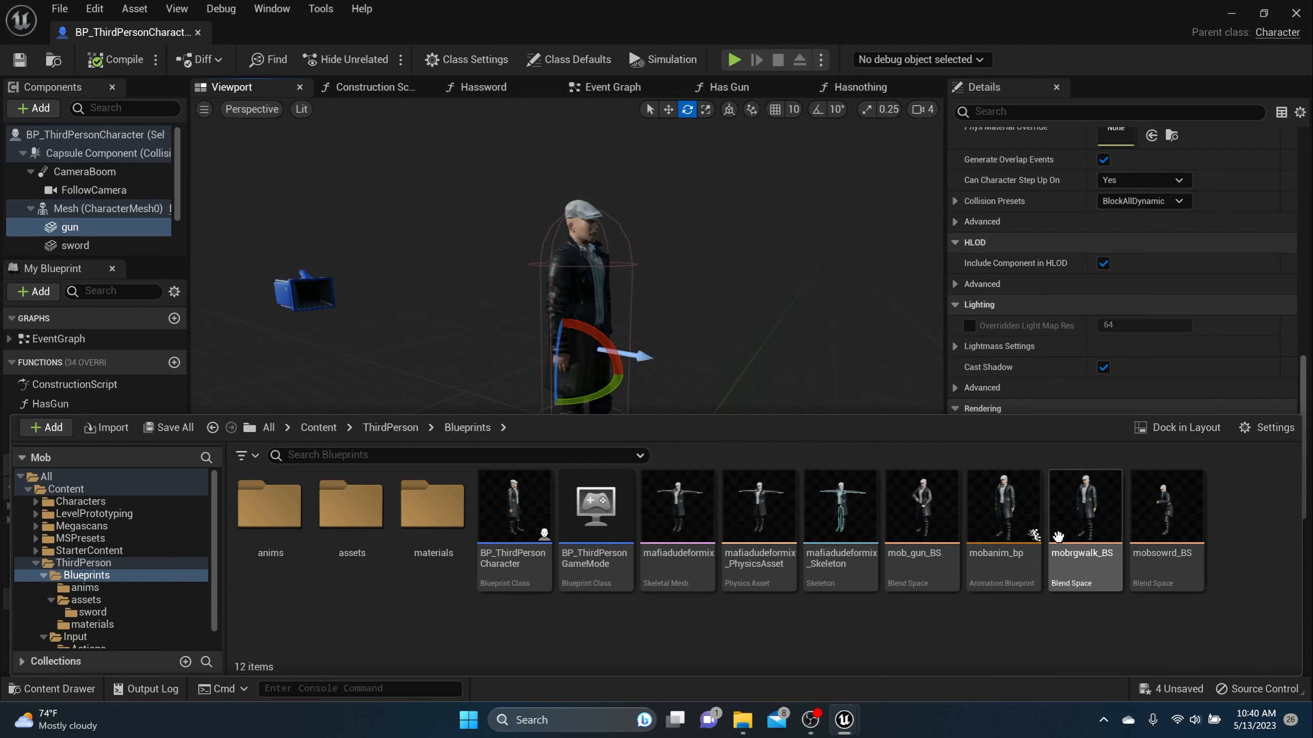
left_click(986, 514)
double_click(987, 513)
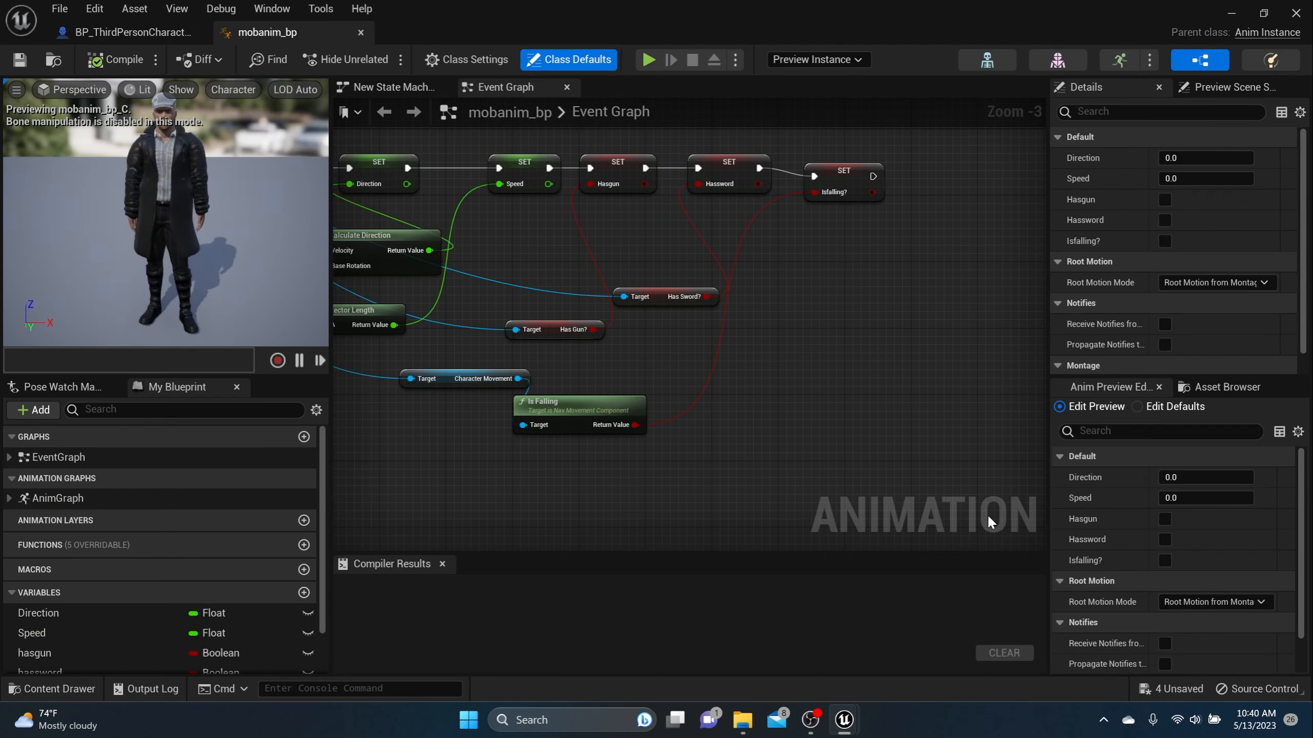
left_click(391, 89)
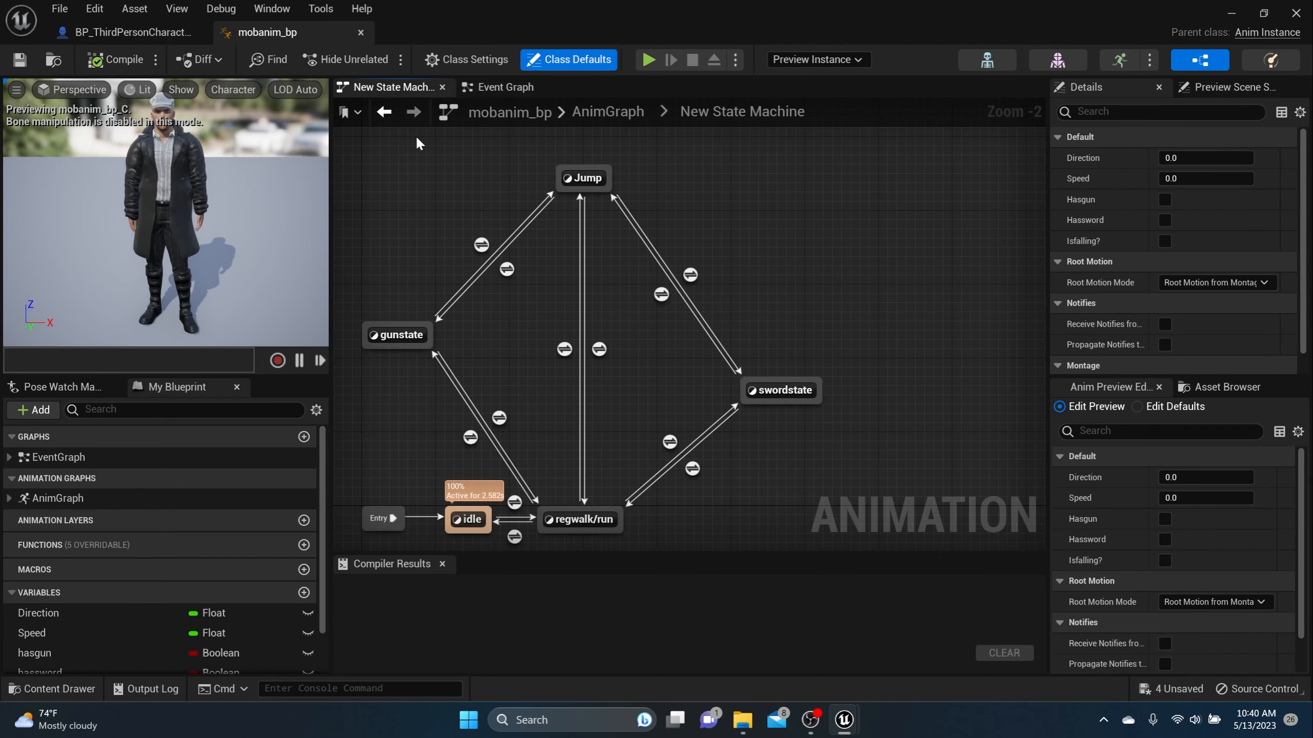
left_click(605, 113)
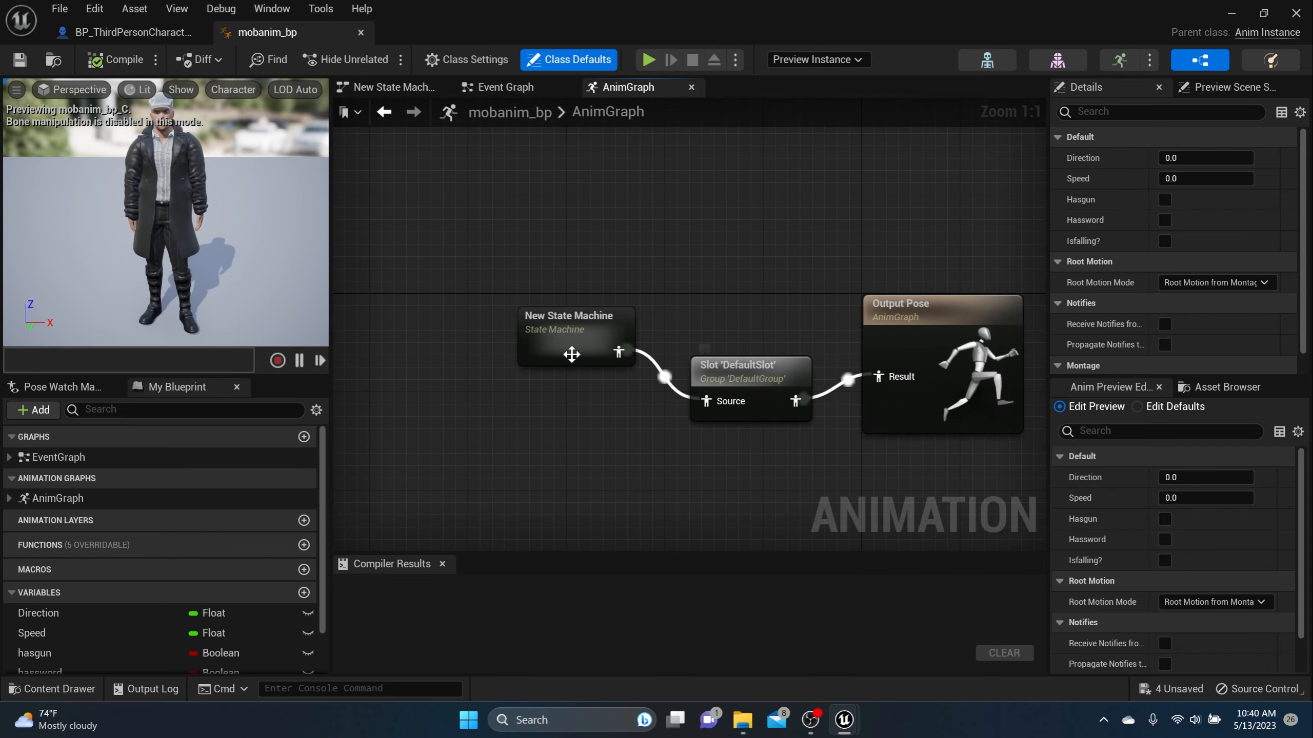
Align the New State Machine node with the DefaultSlot node and move both up together, level with the top of Output Pose.
left_click_drag(553, 333, 537, 369)
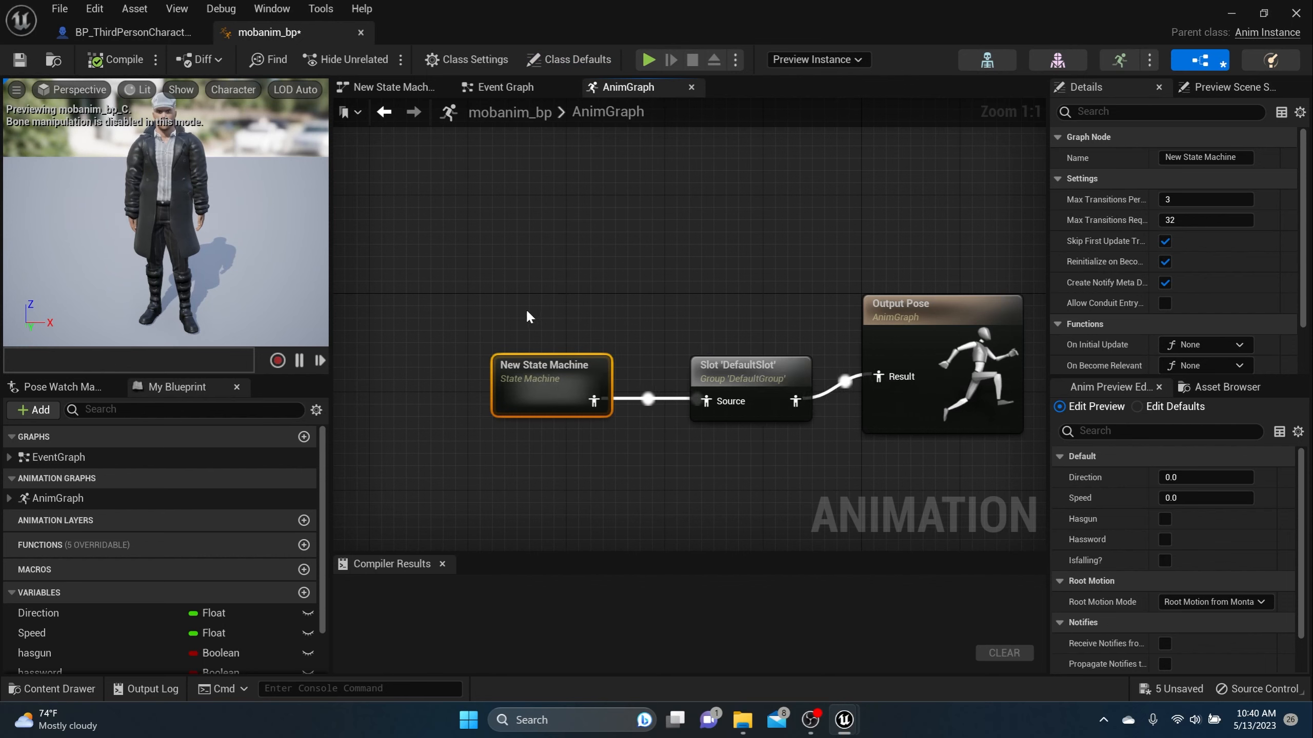
left_click_drag(526, 311, 769, 434)
left_click_drag(738, 369, 702, 308)
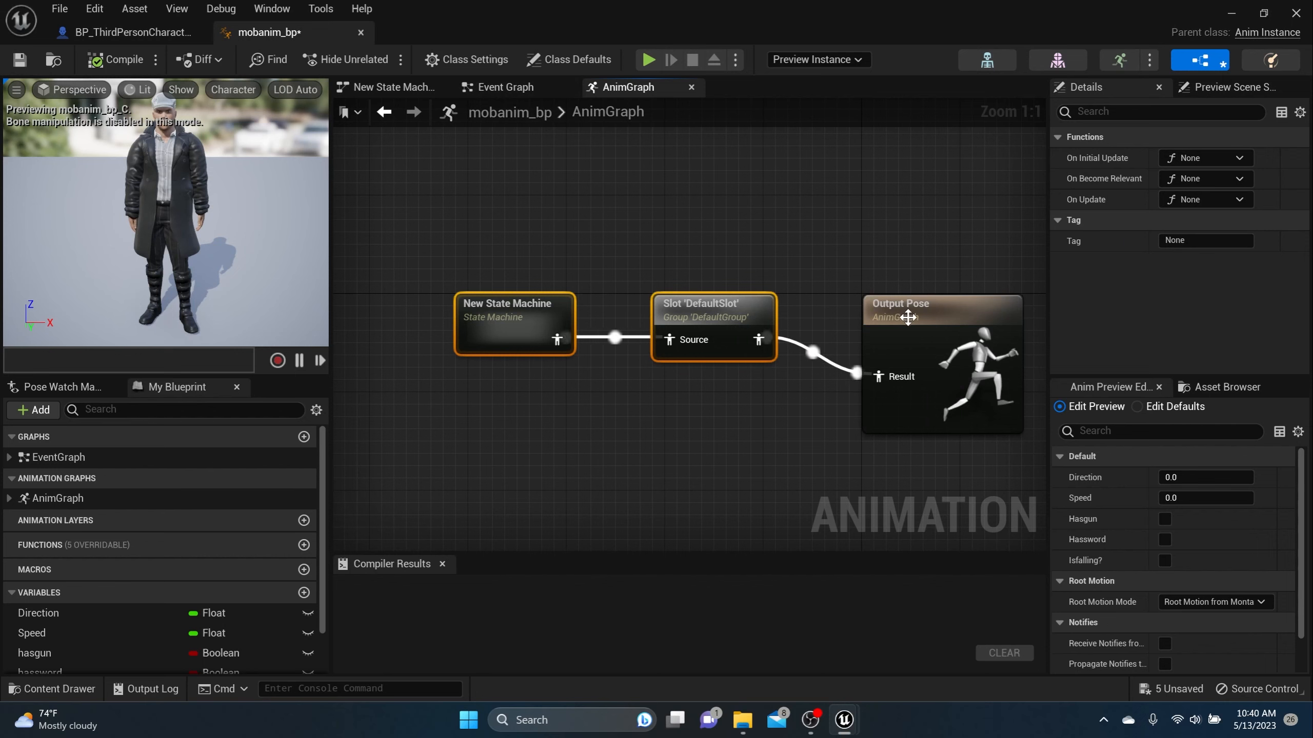
Open the New State Machine graph and pull a new transition upward out of swordstate to place a new node.
double_click(521, 316)
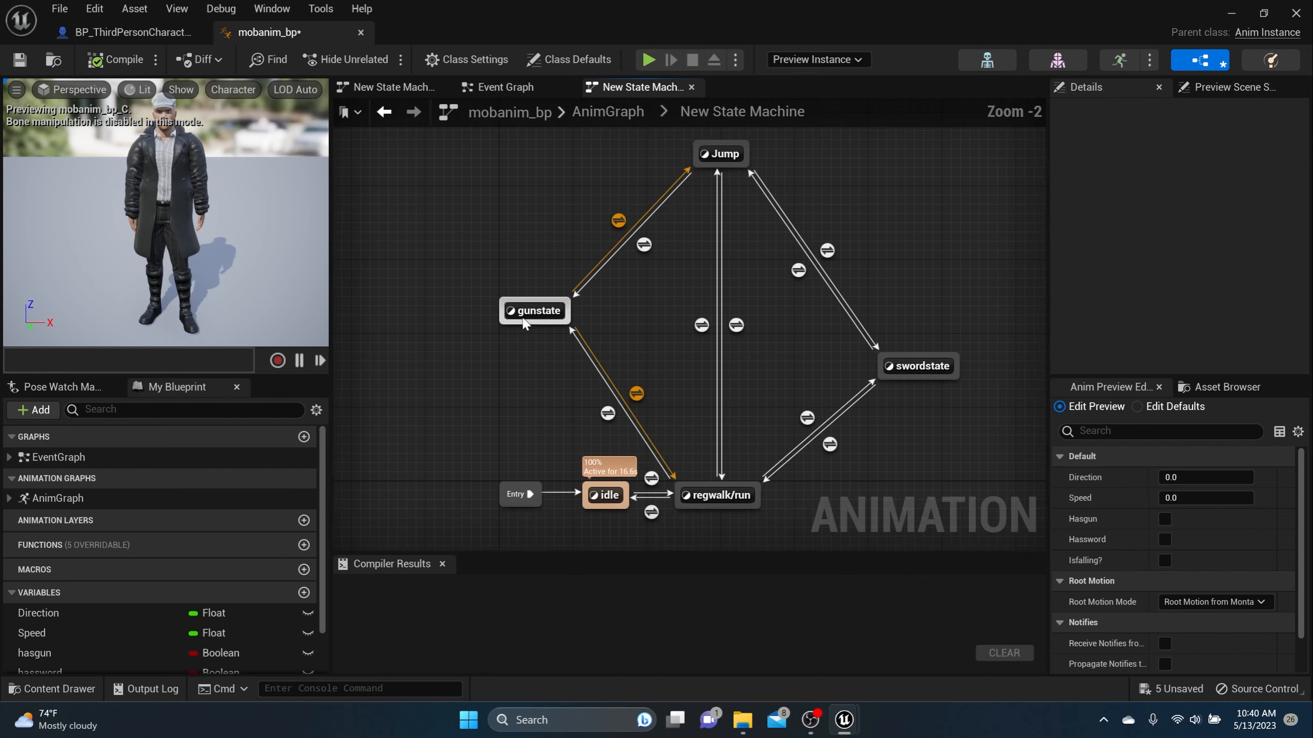
right_click_drag(494, 247, 344, 248)
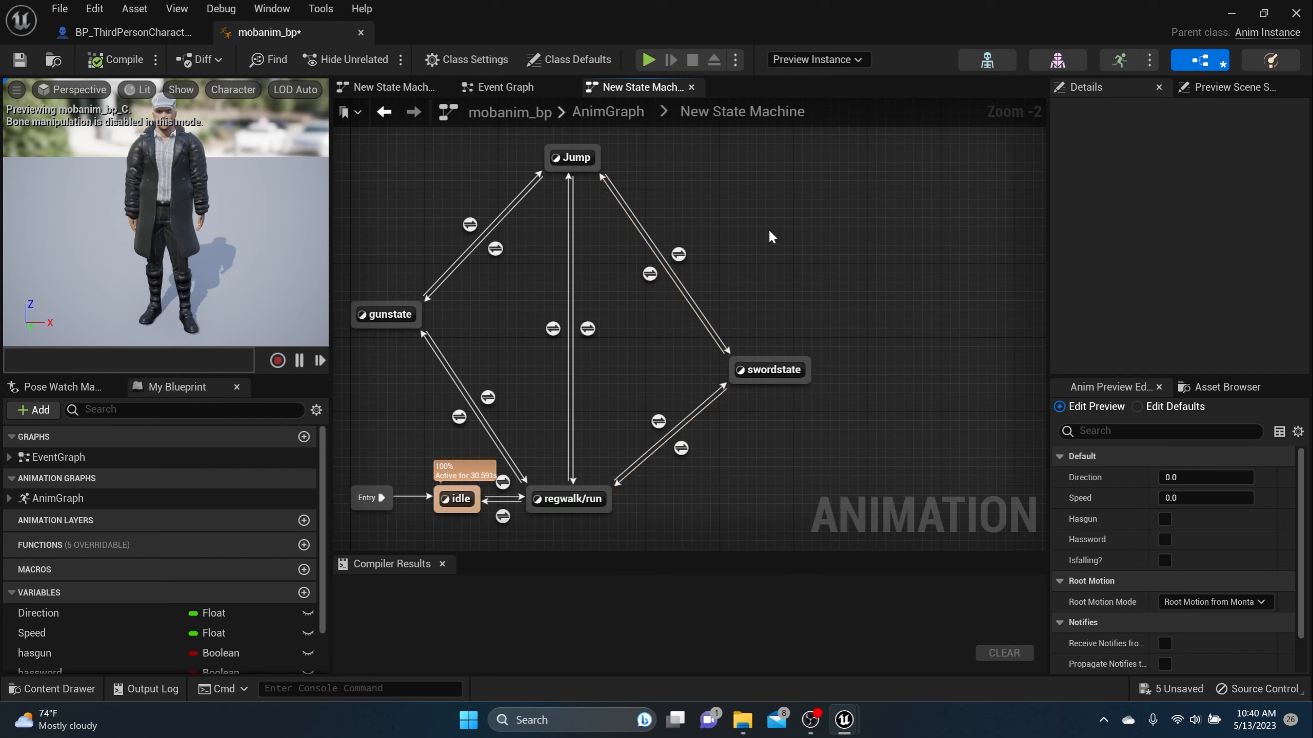
left_click_drag(769, 363, 773, 234)
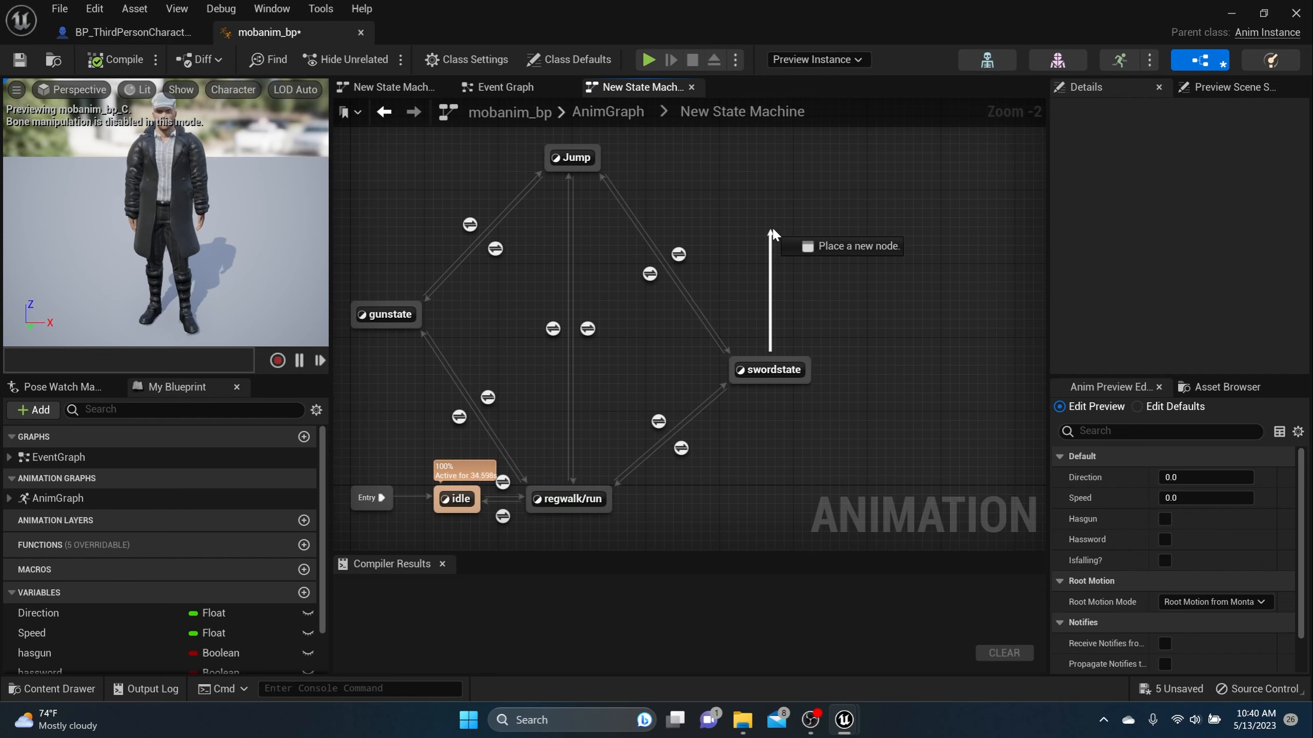
Add a new state named swordattack to the state machine, with a transition leading into it from swordstate.
left_click_drag(771, 226, 771, 226)
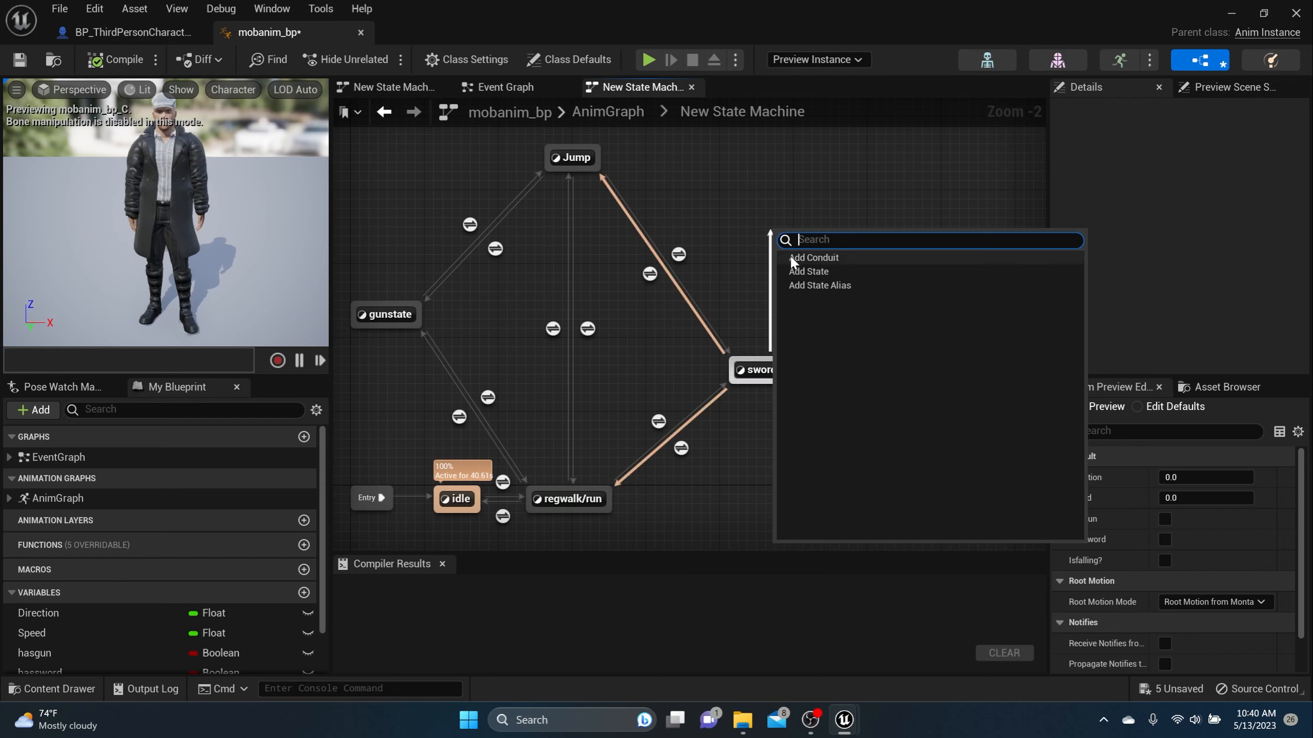
left_click(807, 271)
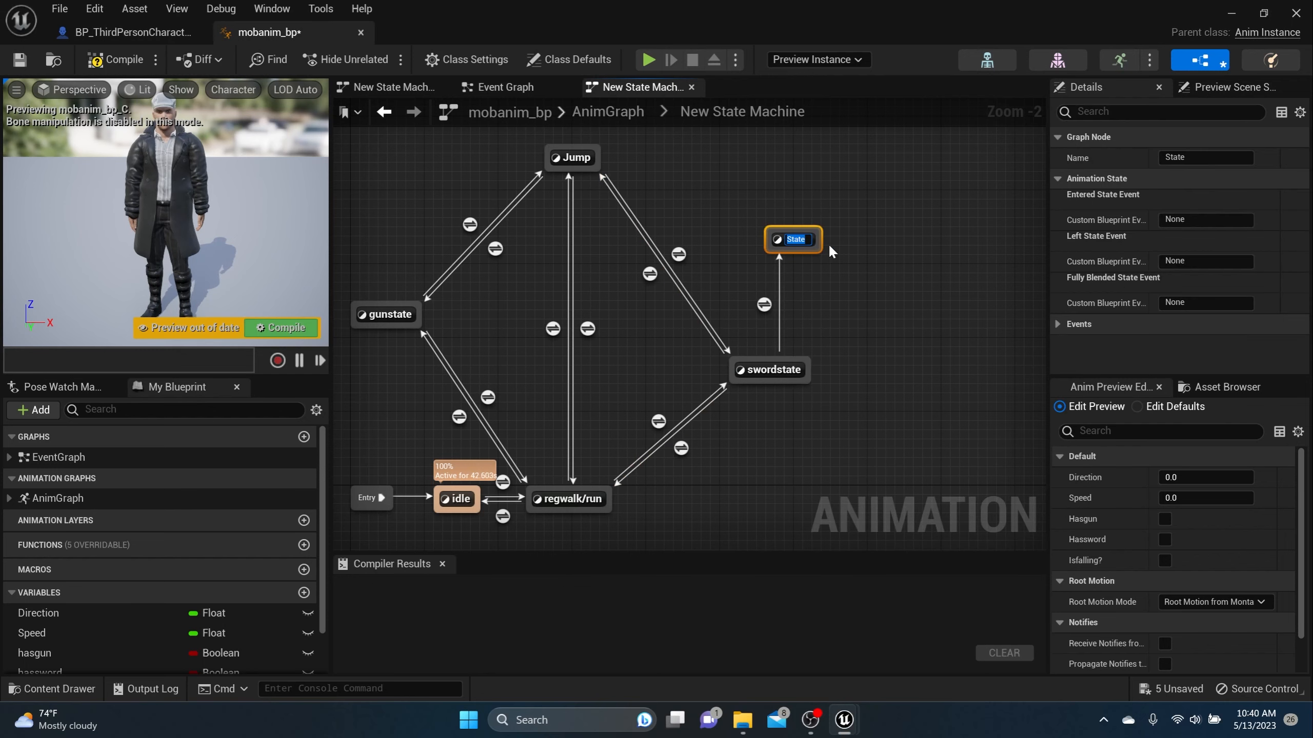
type("swordat")
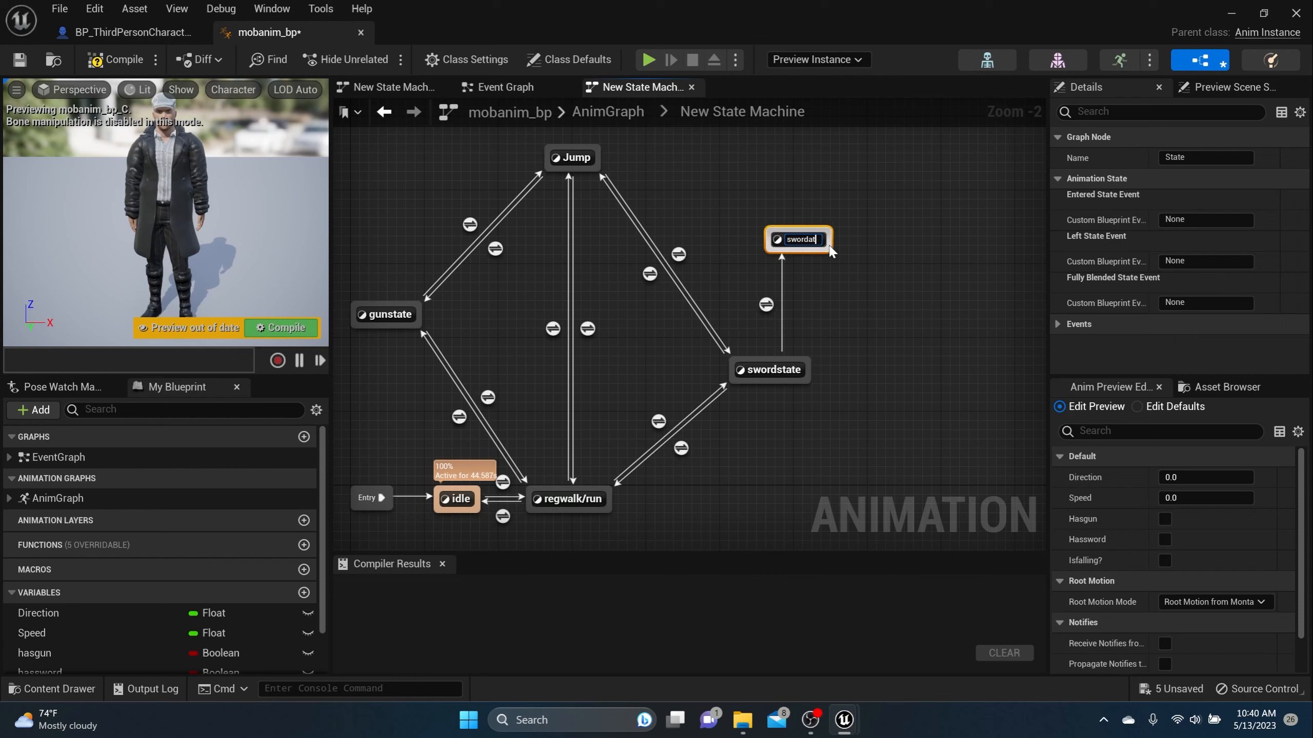
type("tack")
key("Return")
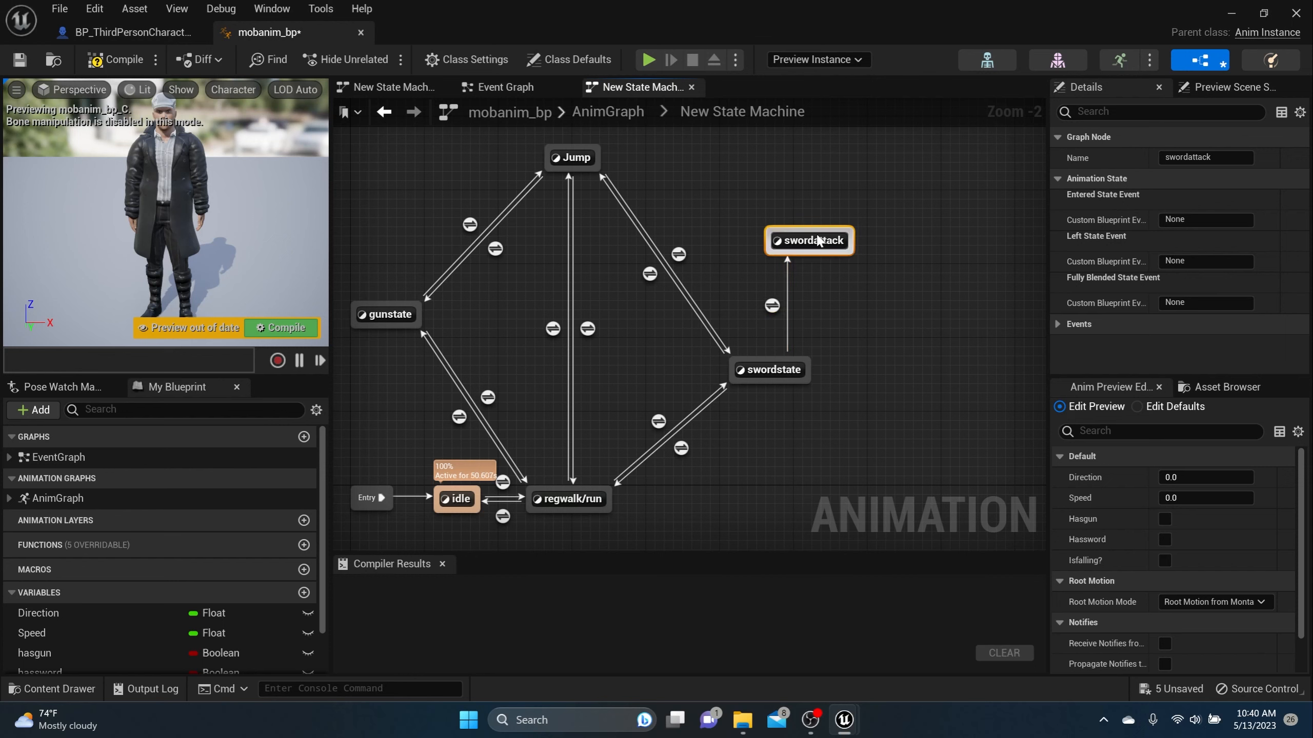
Move the swordattack state higher so it sits straight above swordstate, and compile and save the animation blueprint.
left_click_drag(818, 239, 800, 184)
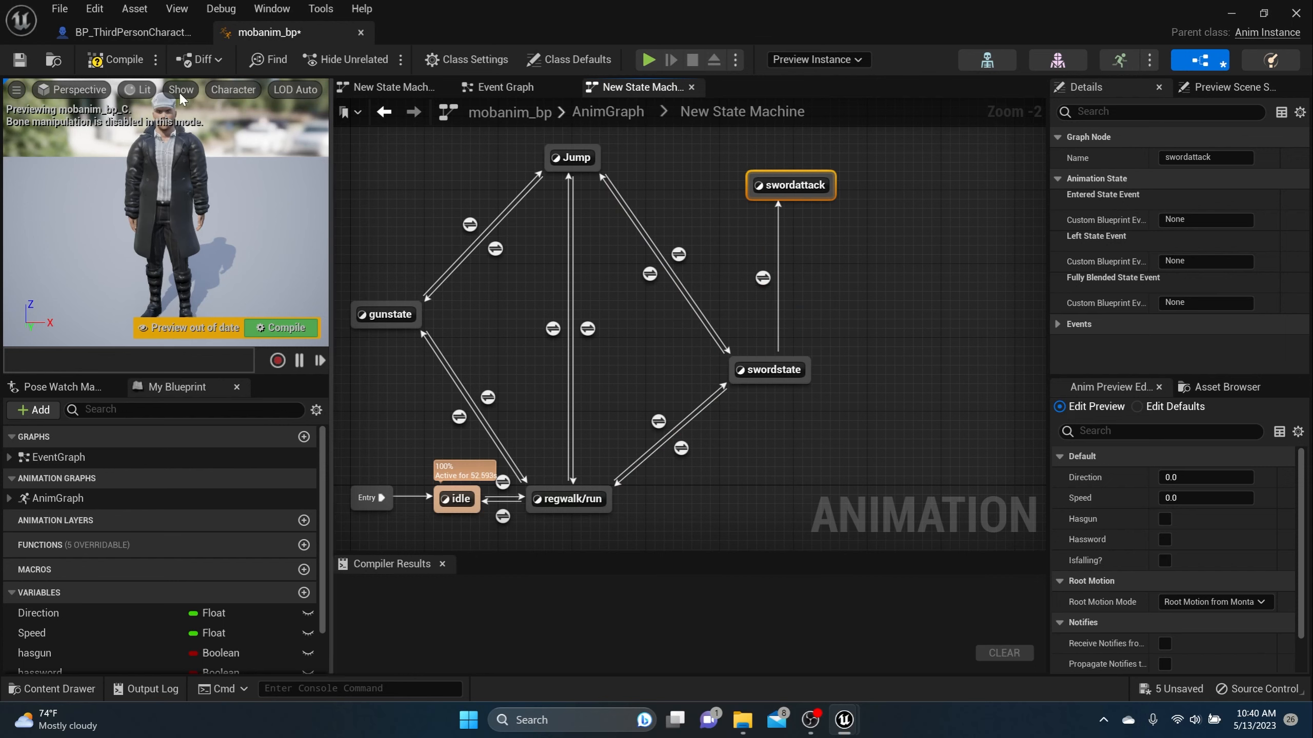
left_click(114, 59)
left_click(18, 60)
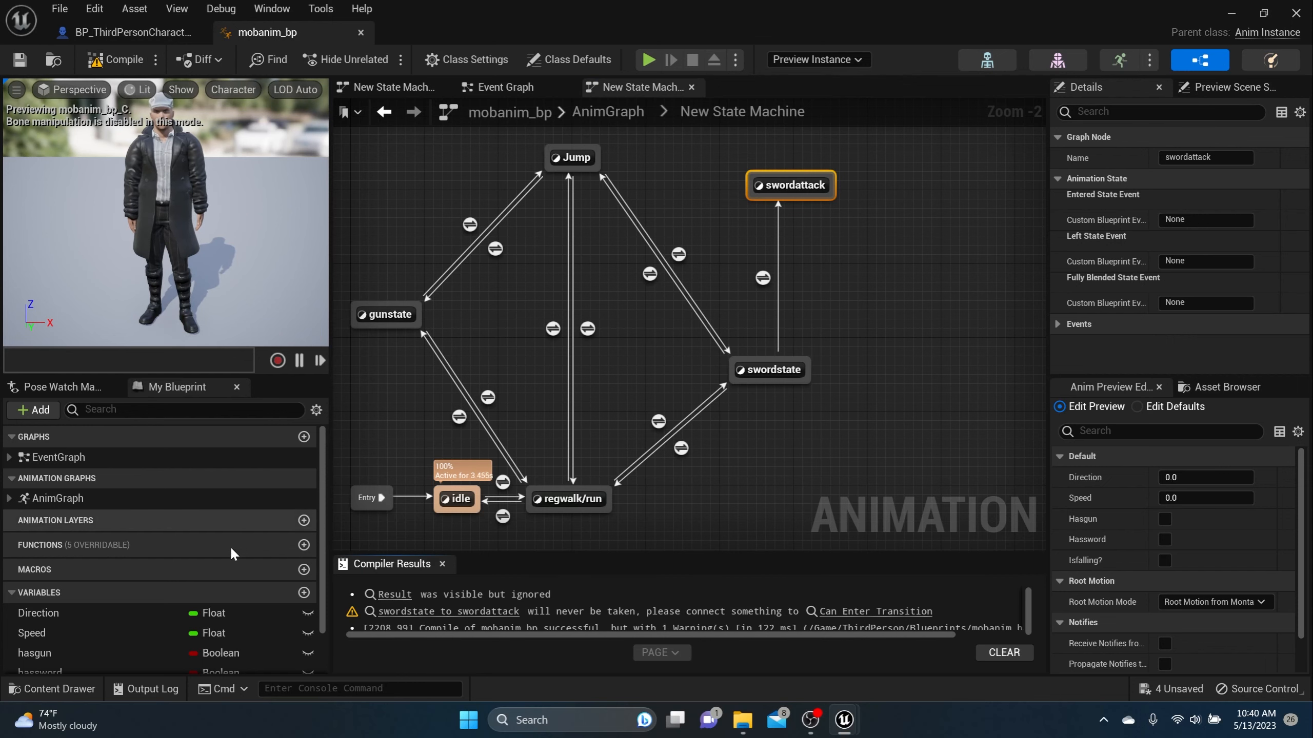
Create a Boolean variable named attacking? in the animation blueprint and compile it.
scroll(194, 594, "down", 2)
left_click(304, 543)
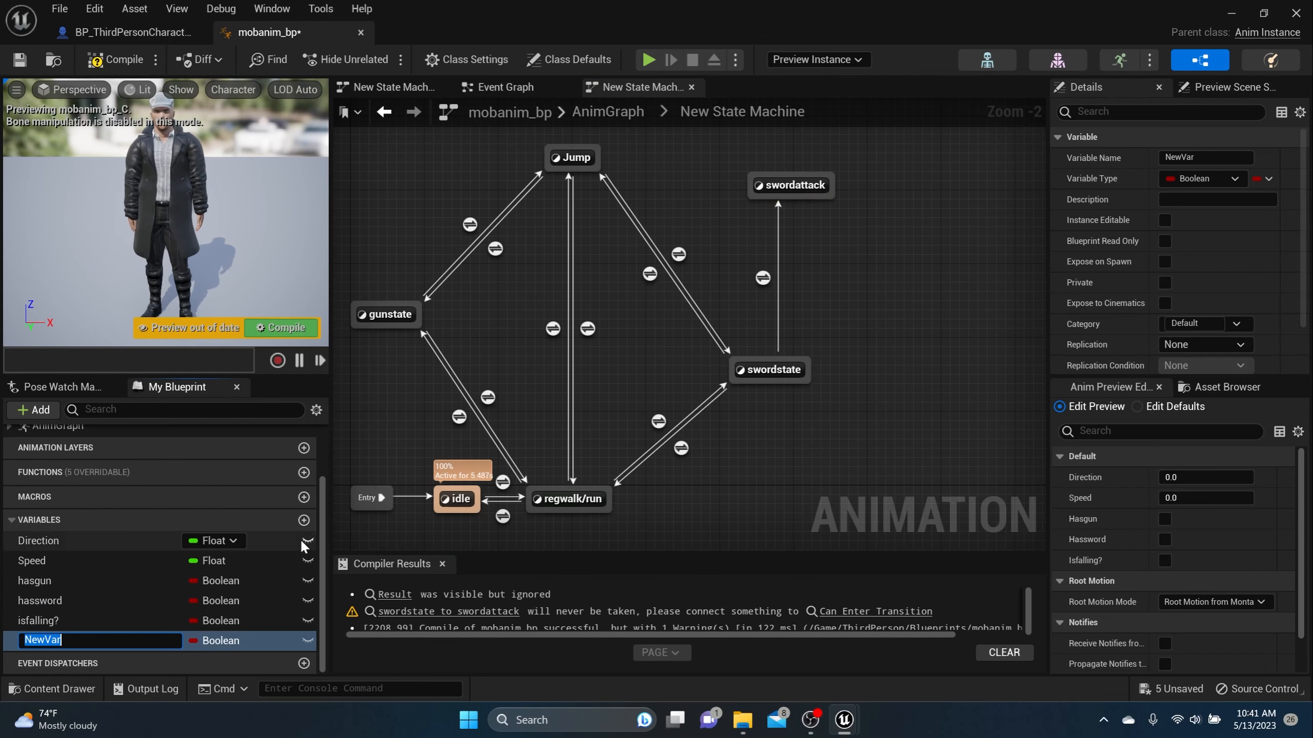
type("atta")
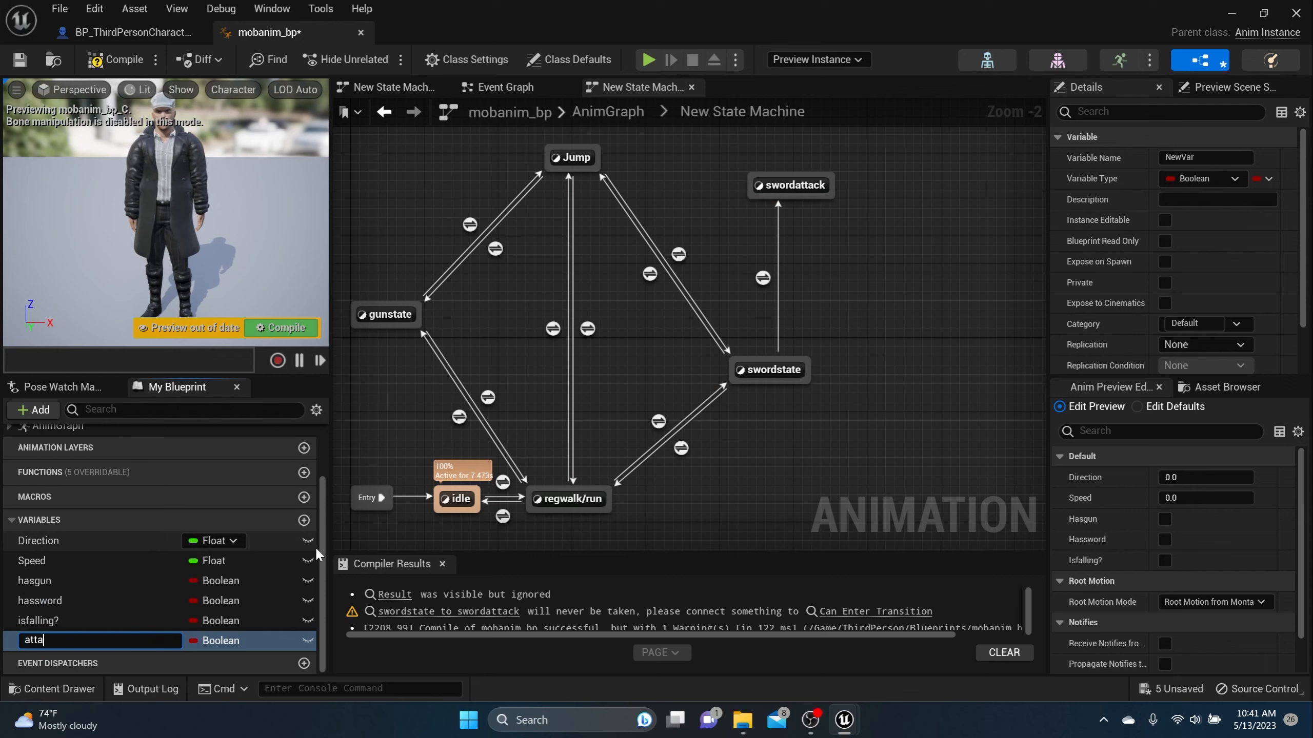
type("cking?")
key("Return")
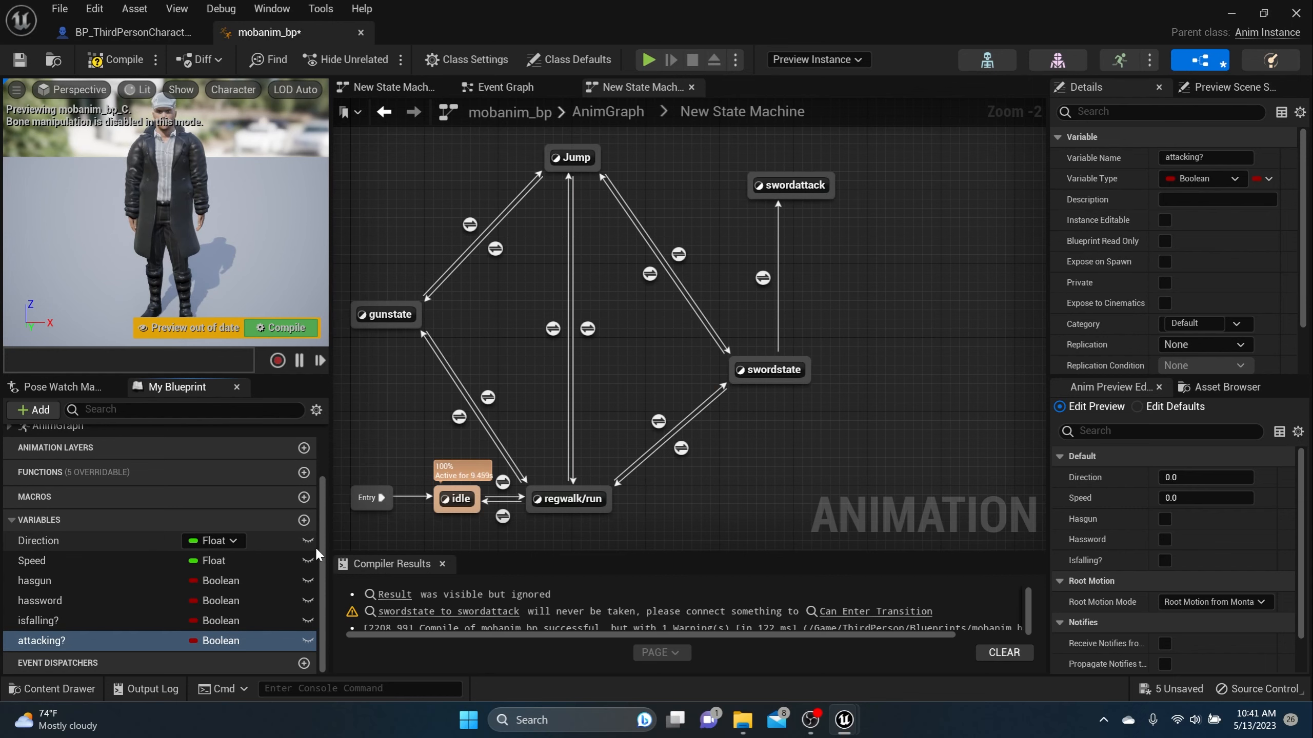
left_click(123, 60)
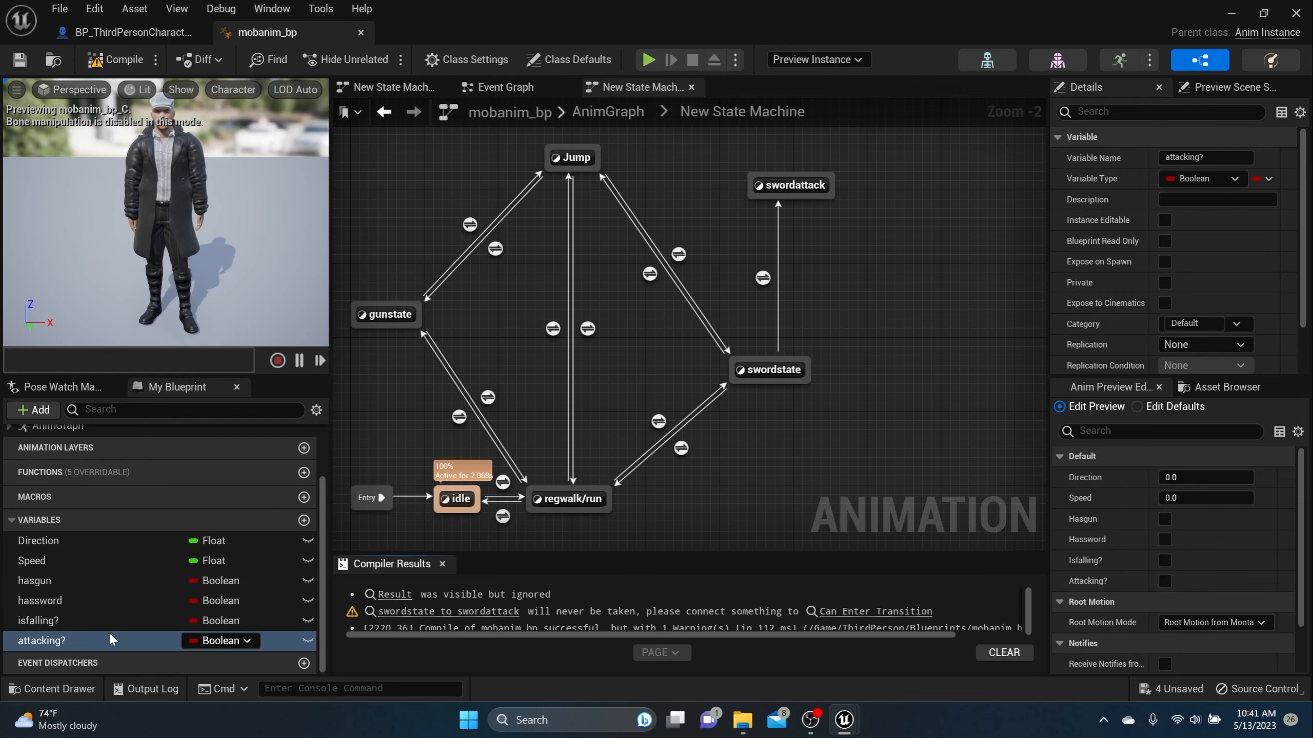
Create a matching Boolean variable named attacking? in BP_ThirdPersonCharacter and compile that blueprint.
left_click(134, 33)
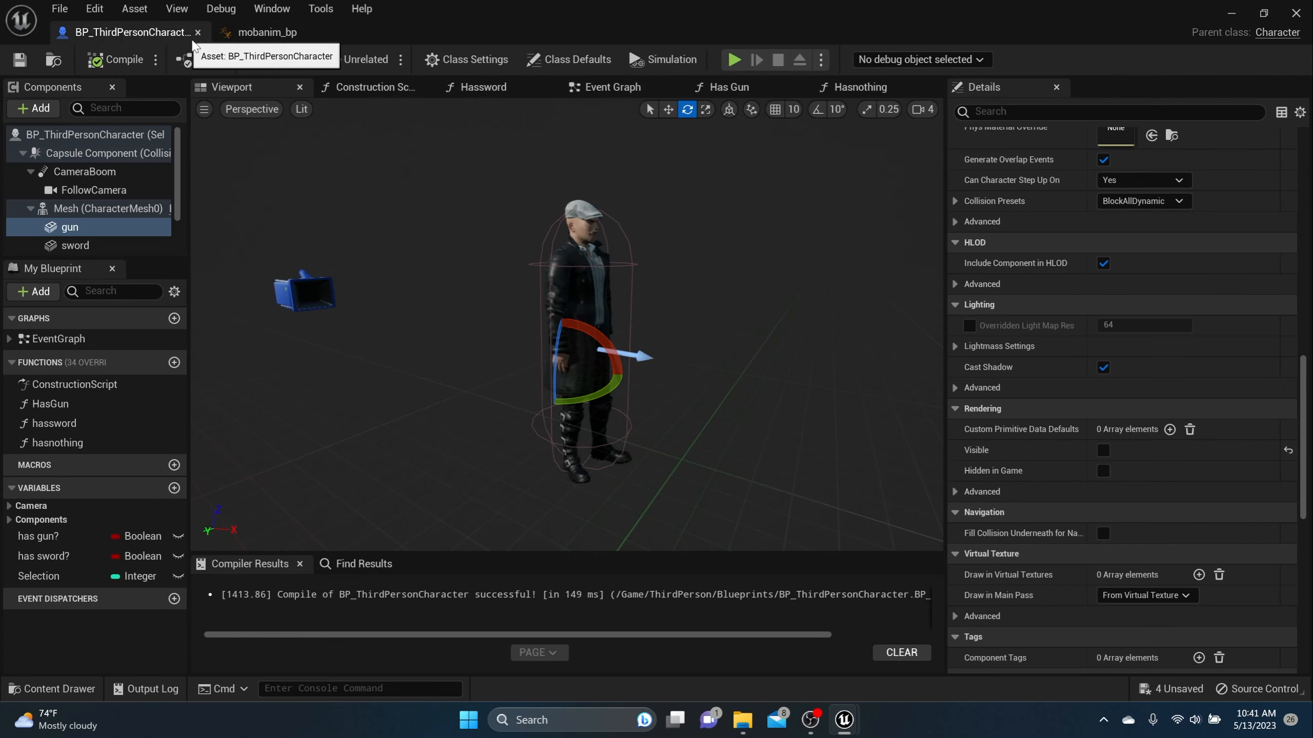
left_click(175, 488)
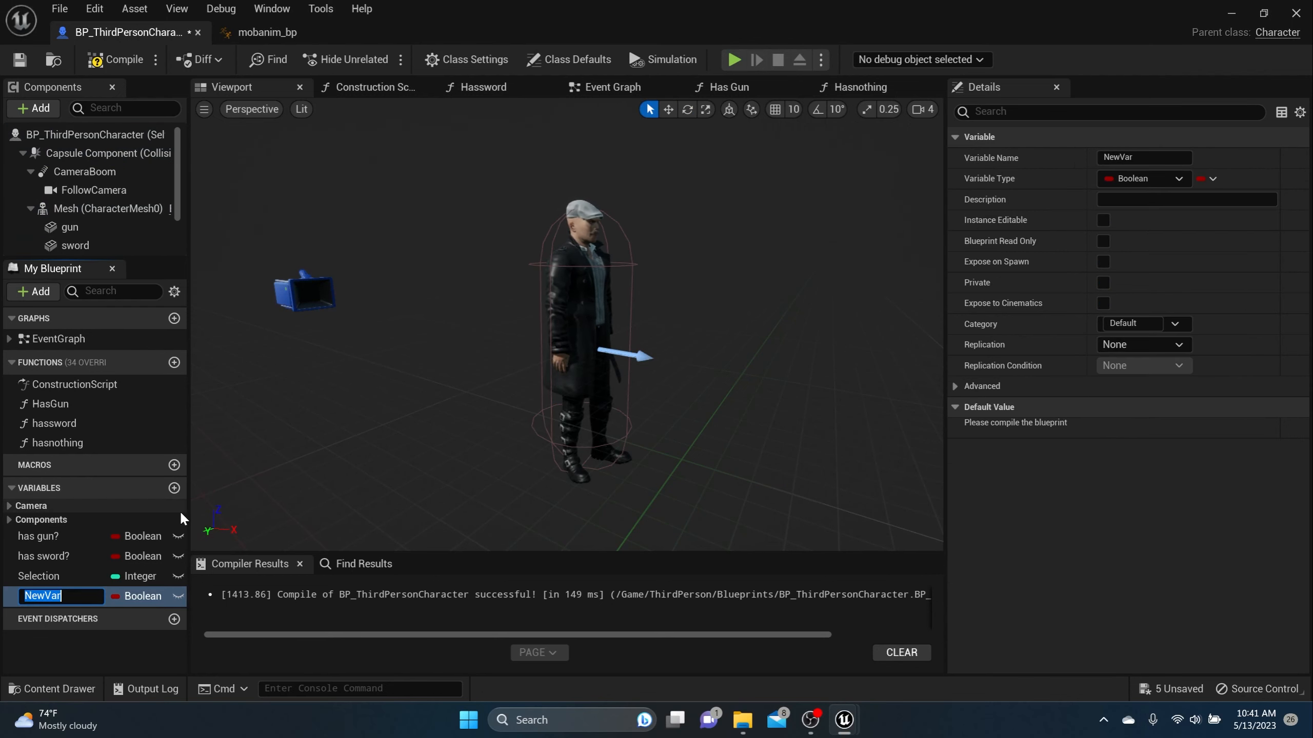
type("attacki")
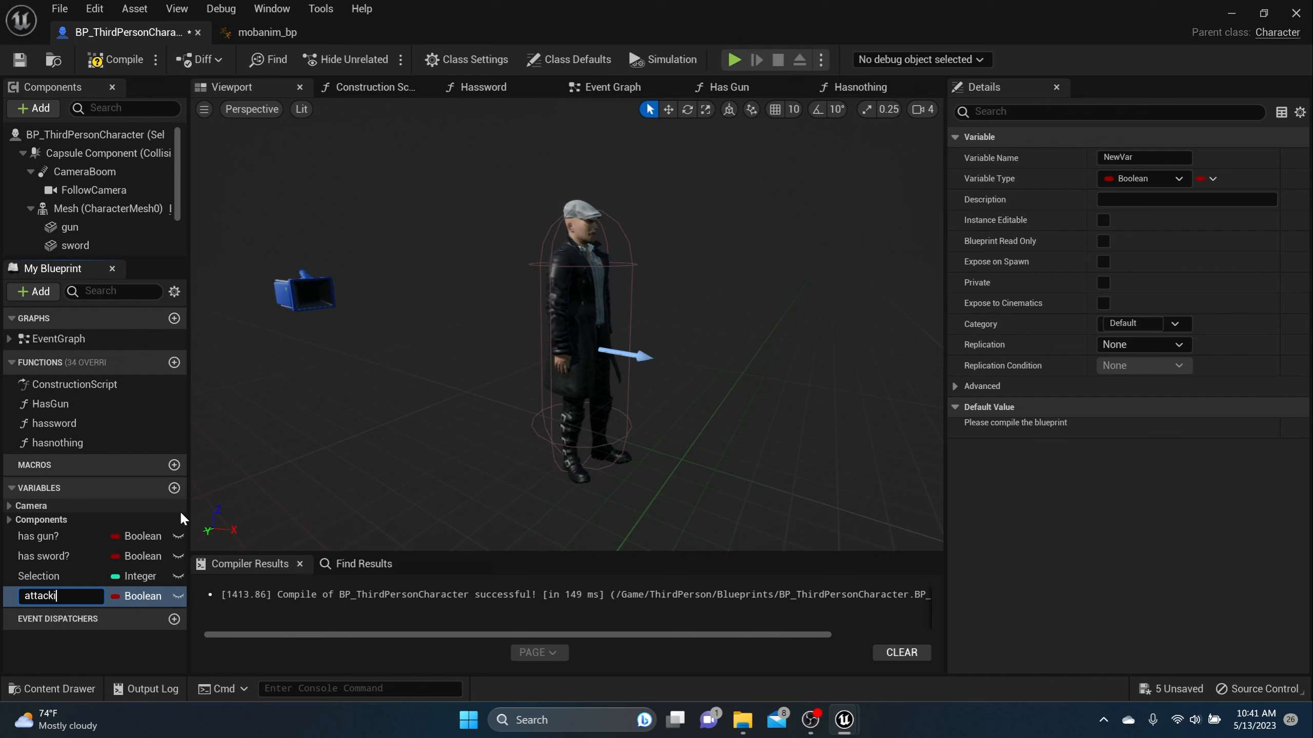
type("ng?")
key("Return")
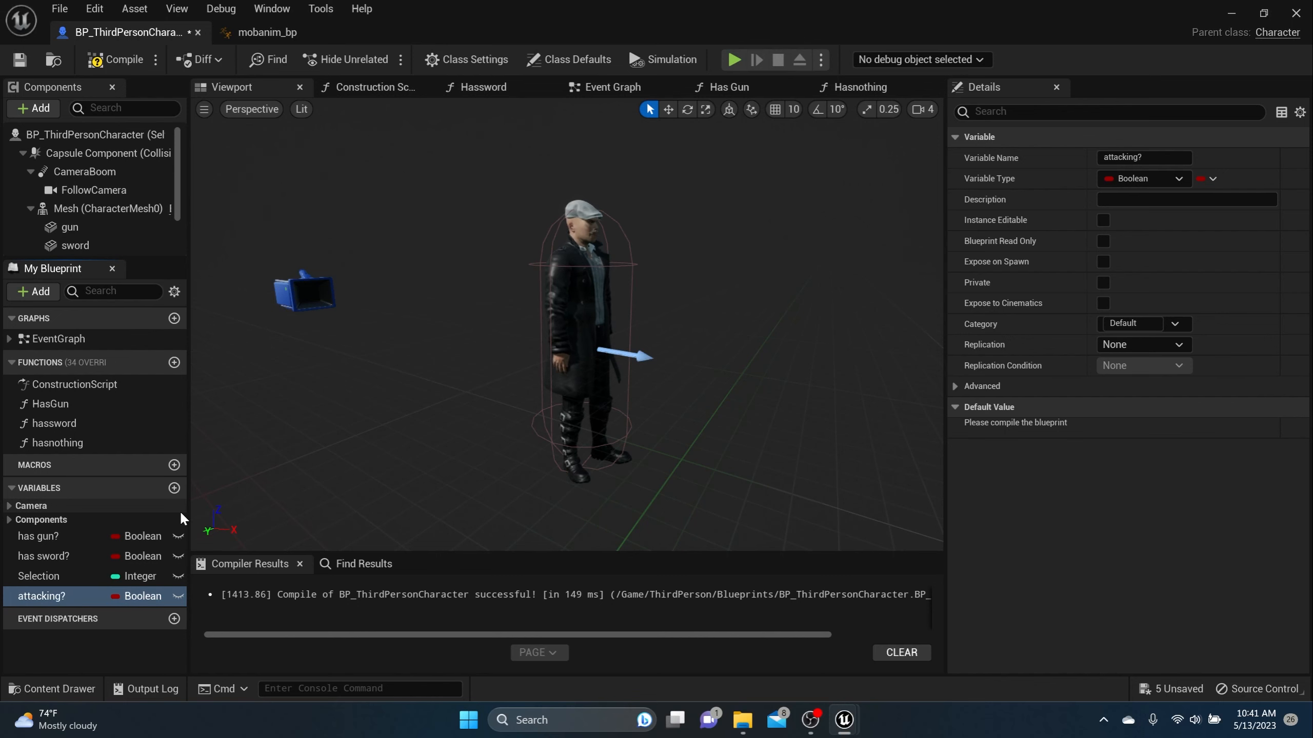
left_click(118, 59)
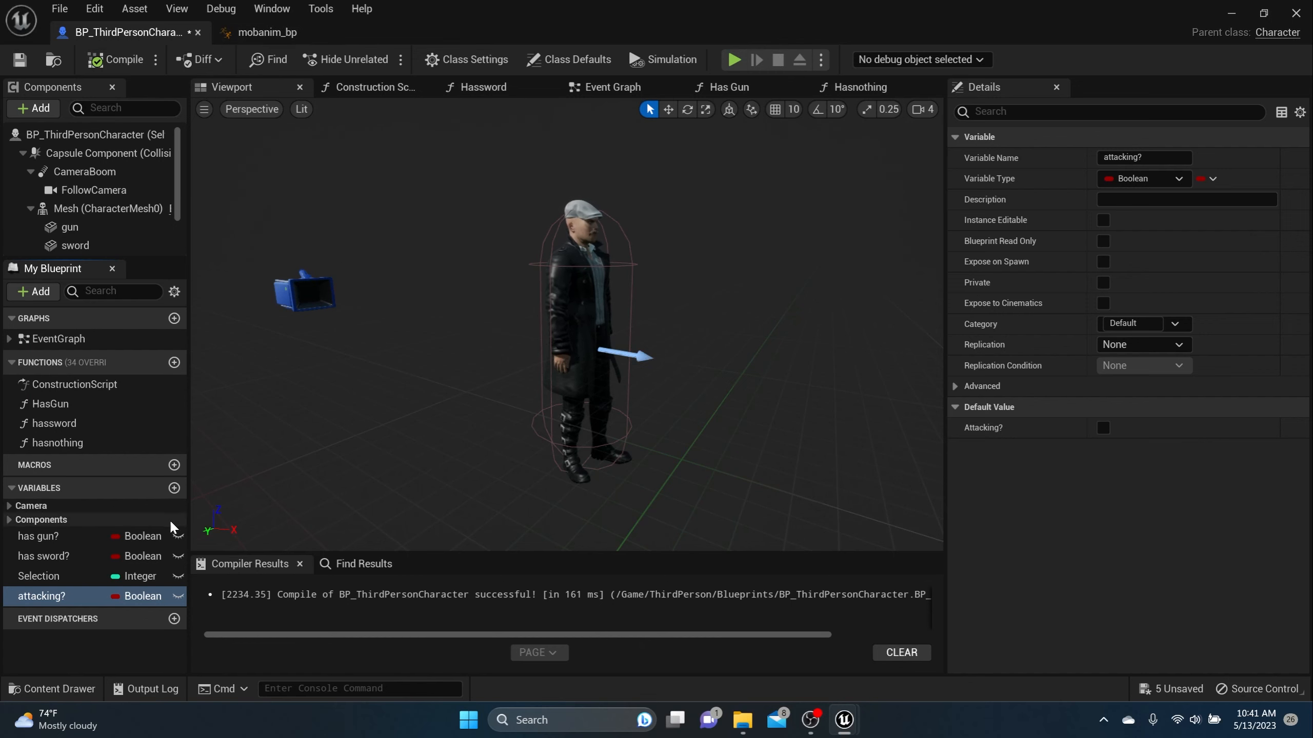
In the mobanim_bp event graph, add a Set attacking? node connected after the Set Isfalling? node.
left_click(276, 32)
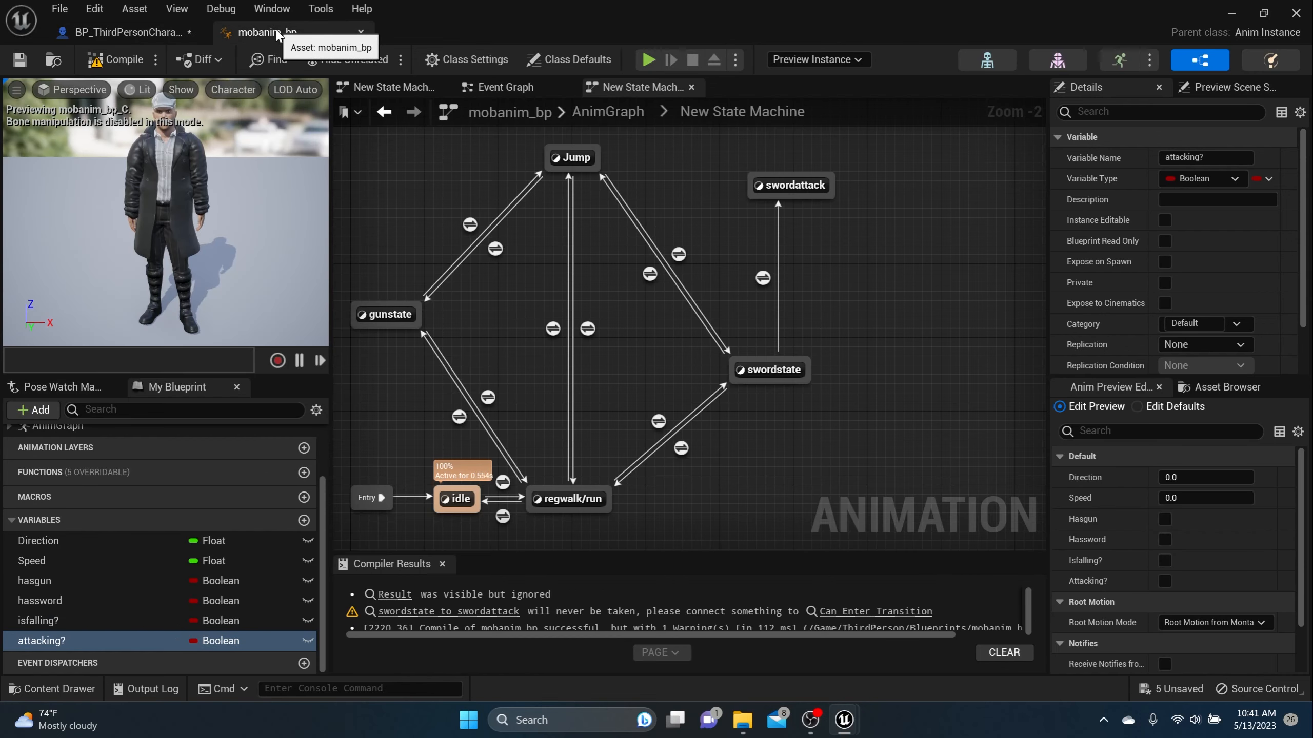
left_click(528, 88)
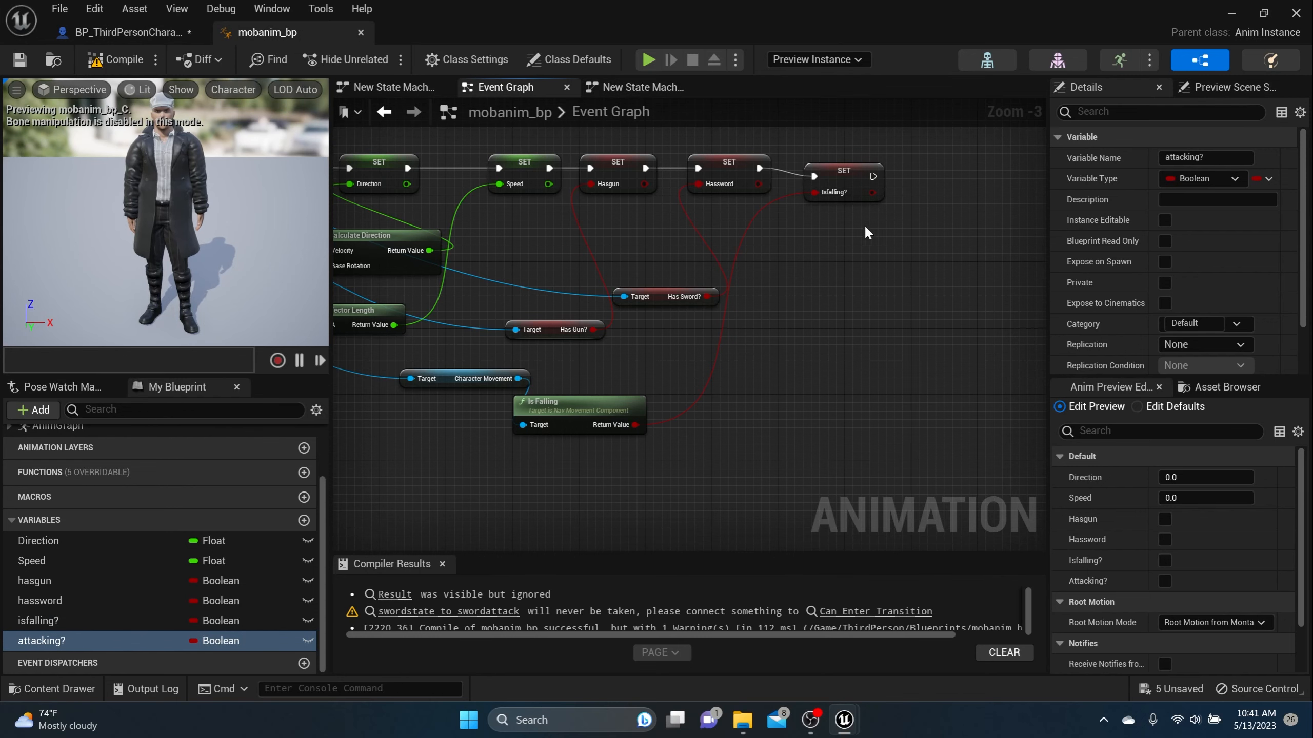
right_click_drag(866, 229, 725, 219)
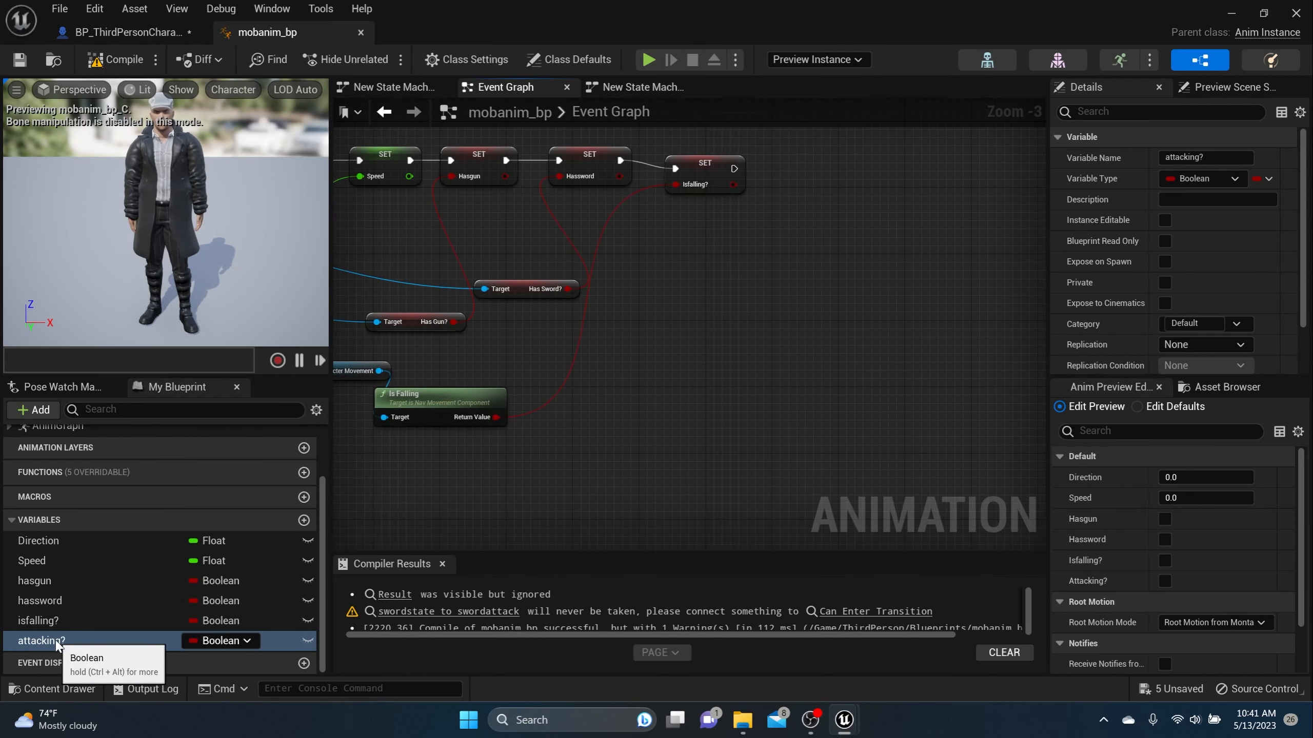
left_click_drag(104, 640, 734, 169)
left_click(823, 215)
left_click(693, 282)
Add a Get Attacking? node from the As BP Third Person Character output of the cast node.
right_click_drag(691, 277, 1039, 316)
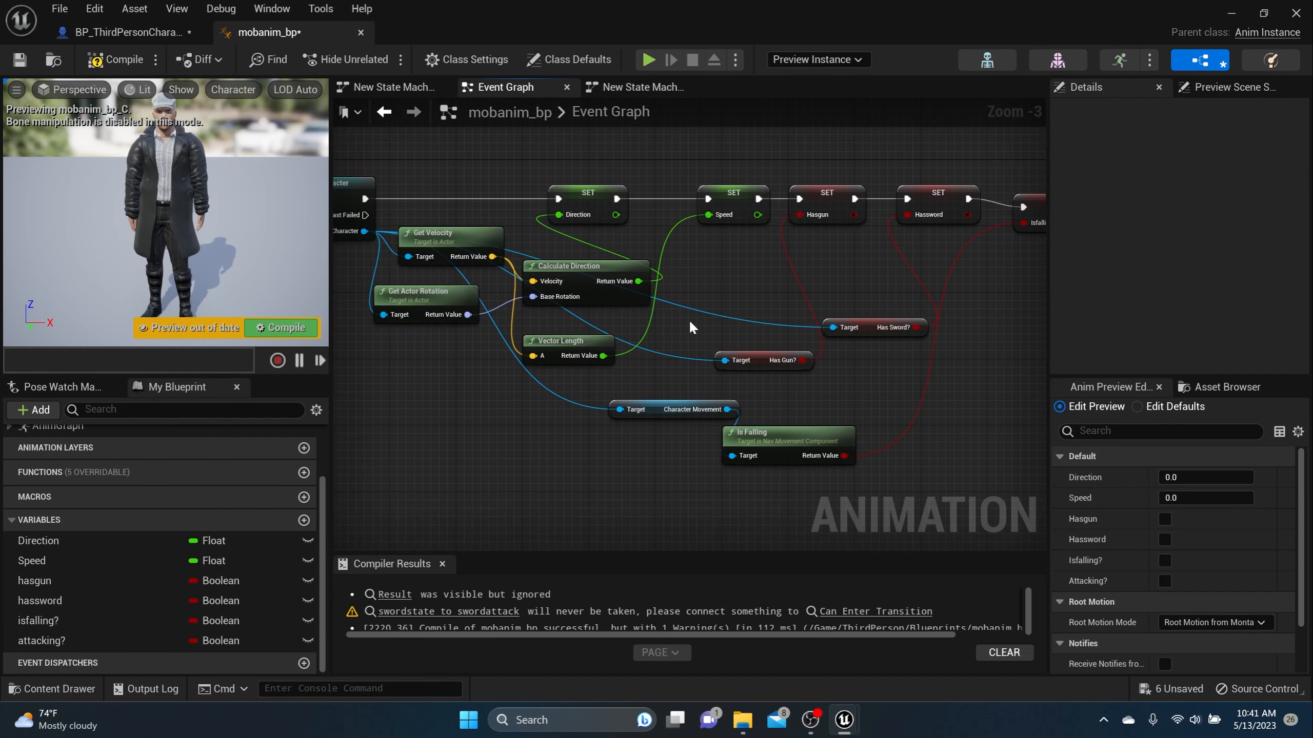
right_click_drag(347, 259, 548, 228)
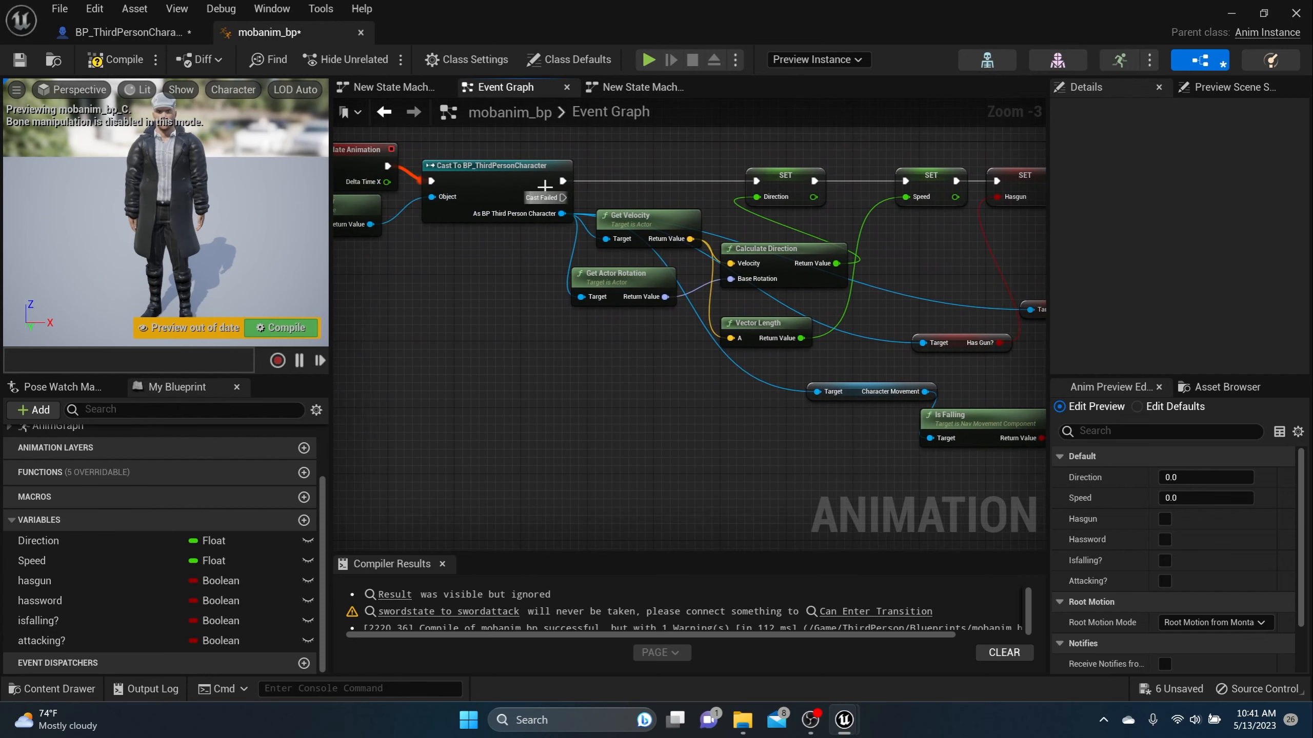
left_click_drag(562, 213, 900, 299)
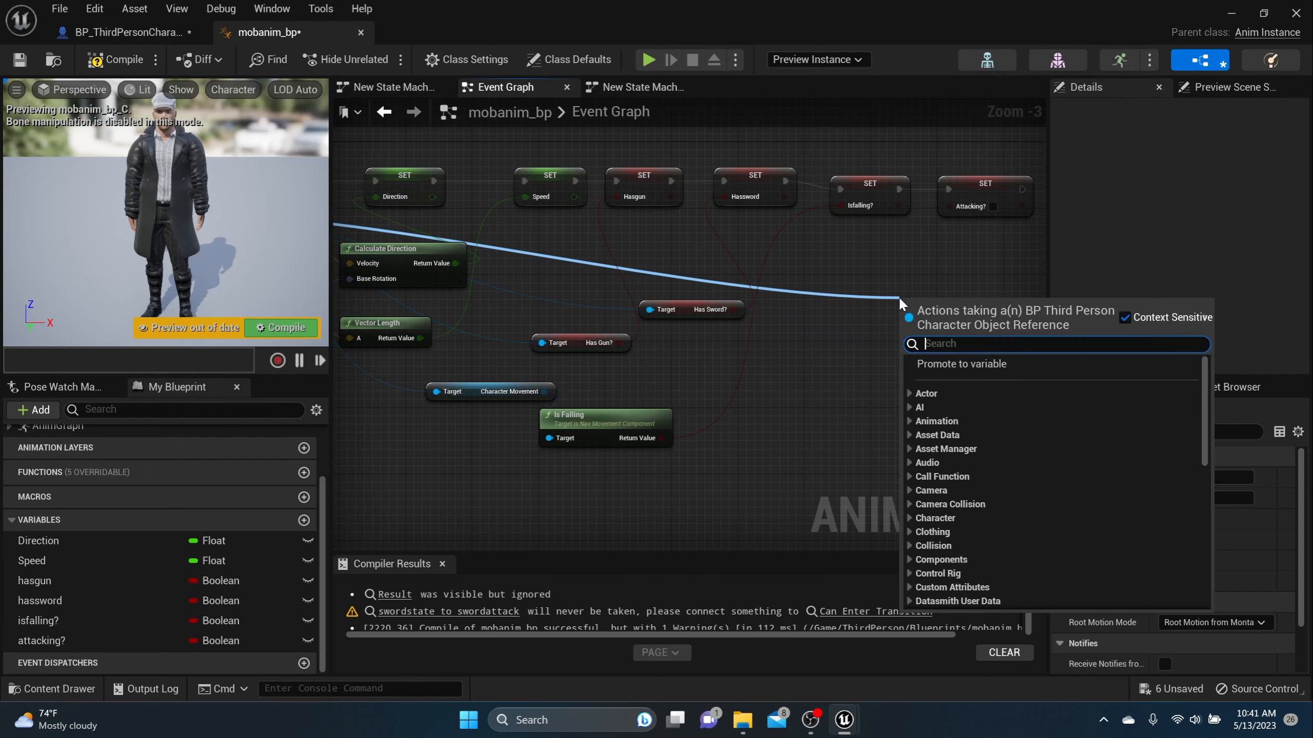
type("attackin")
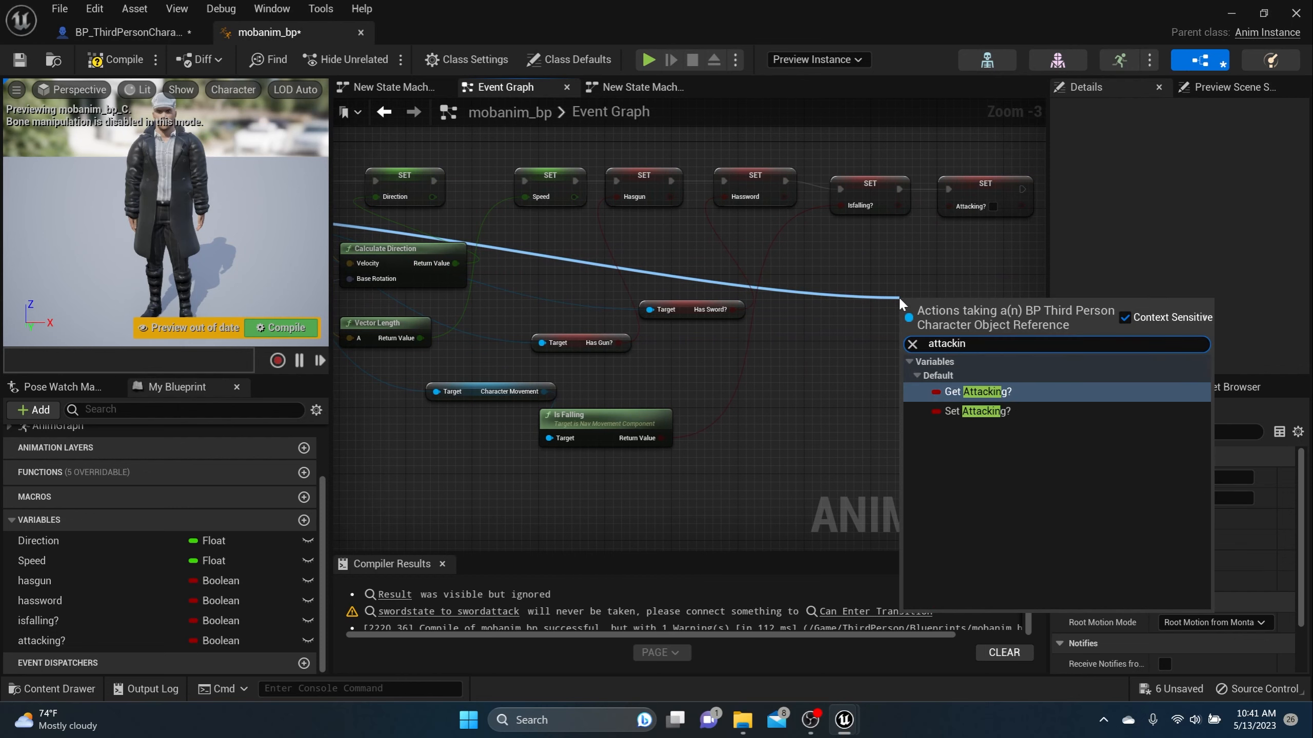
left_click(971, 393)
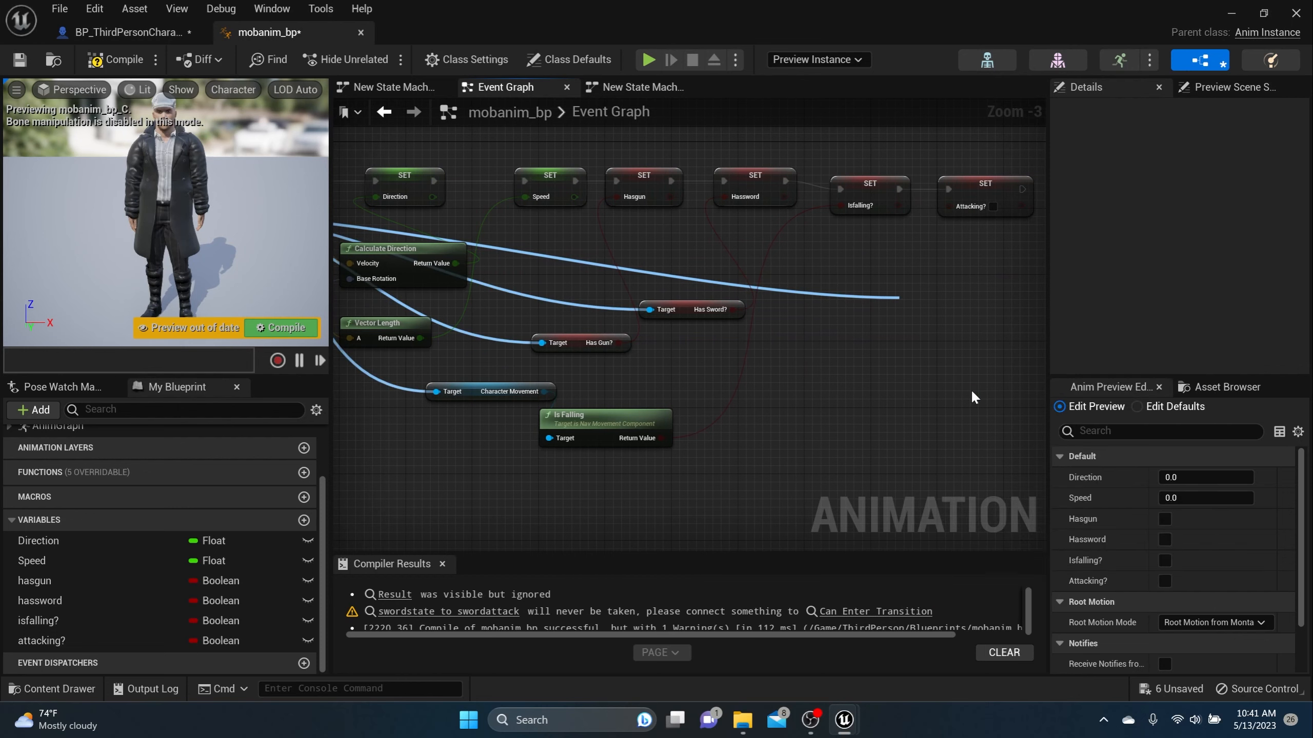
Connect the character's Attacking? value to the Set Attacking? node's input, and compile and save the animation blueprint.
right_click_drag(910, 339, 701, 357)
left_click_drag(773, 313, 742, 220)
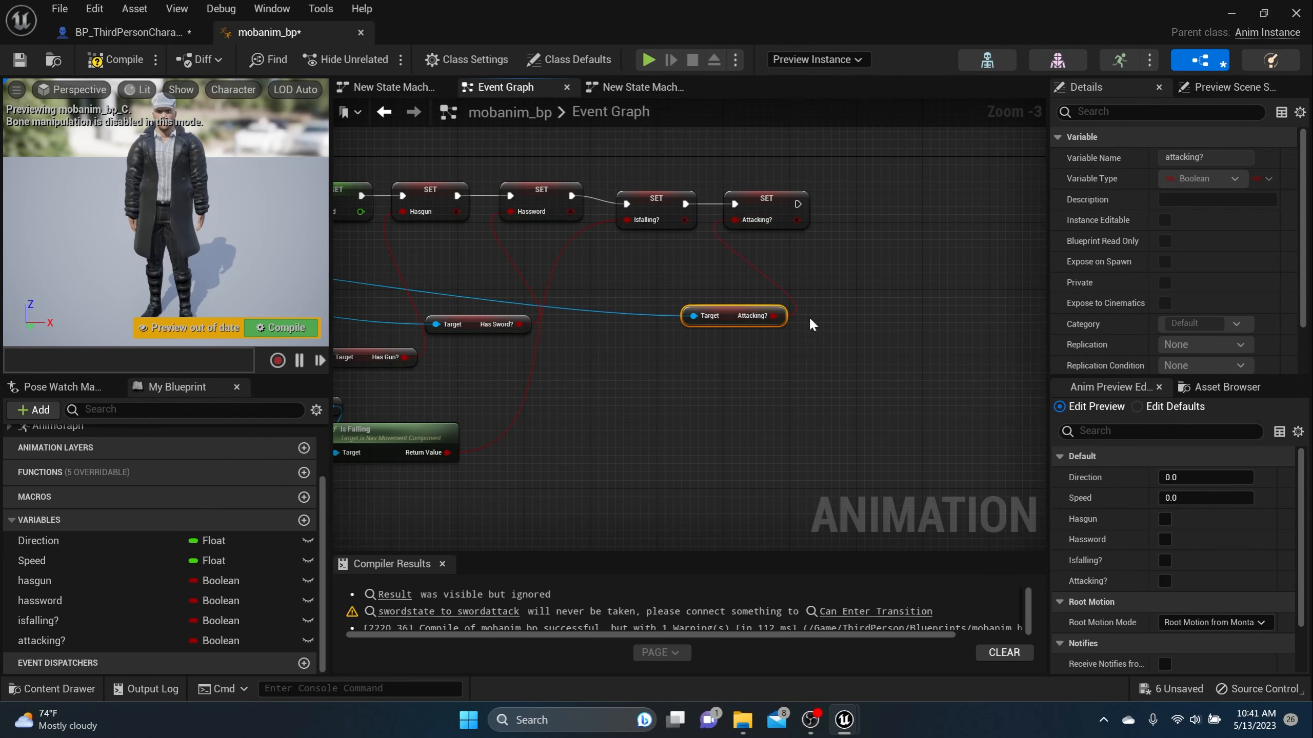
left_click(115, 59)
left_click(18, 61)
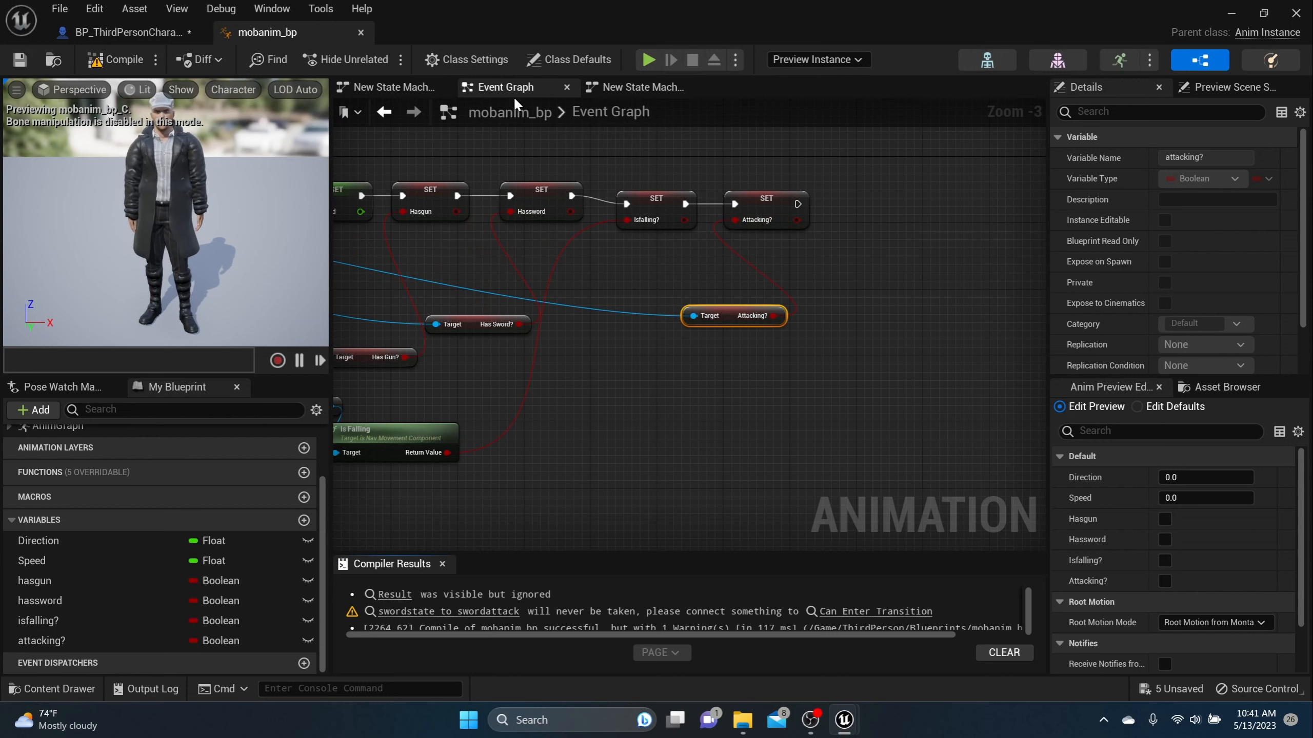
In the BP_ThirdPersonCharacter event graph, add the enhanced input action event for attack below the weapon selection nodes.
left_click(179, 33)
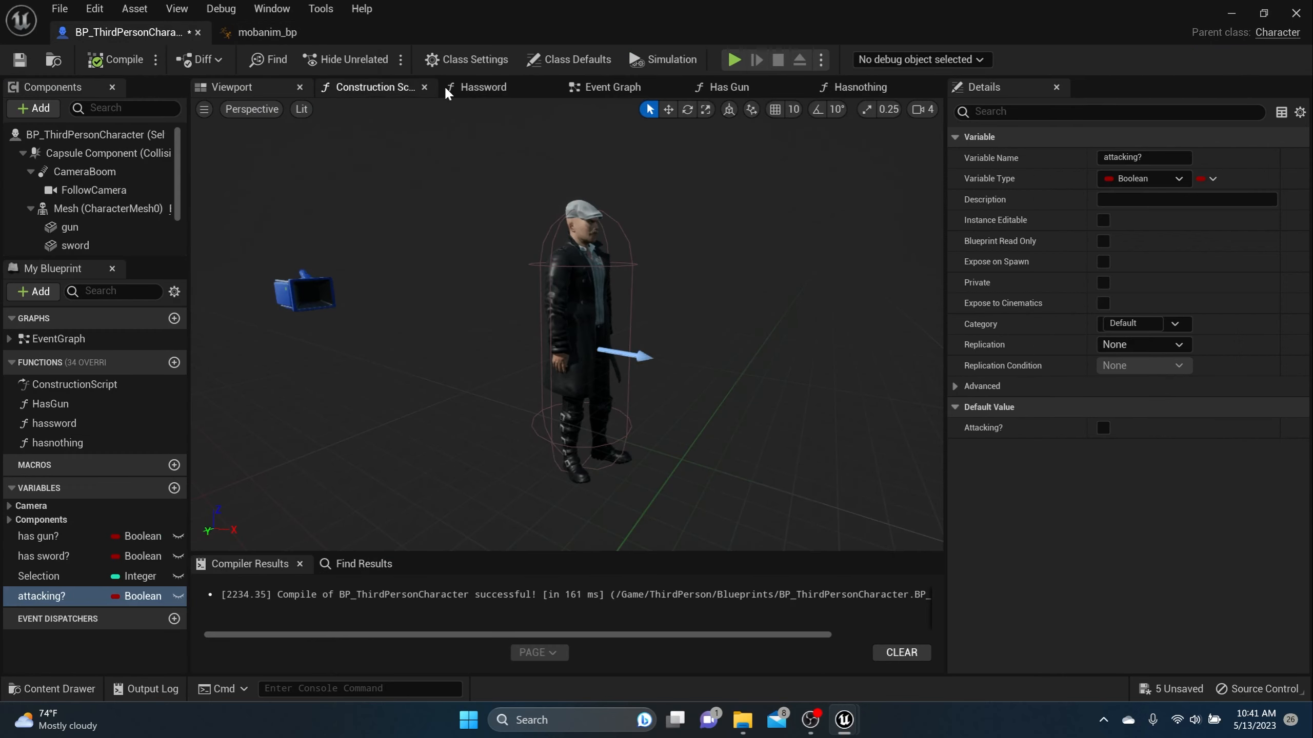
left_click(589, 88)
scroll(482, 391, "down", 4)
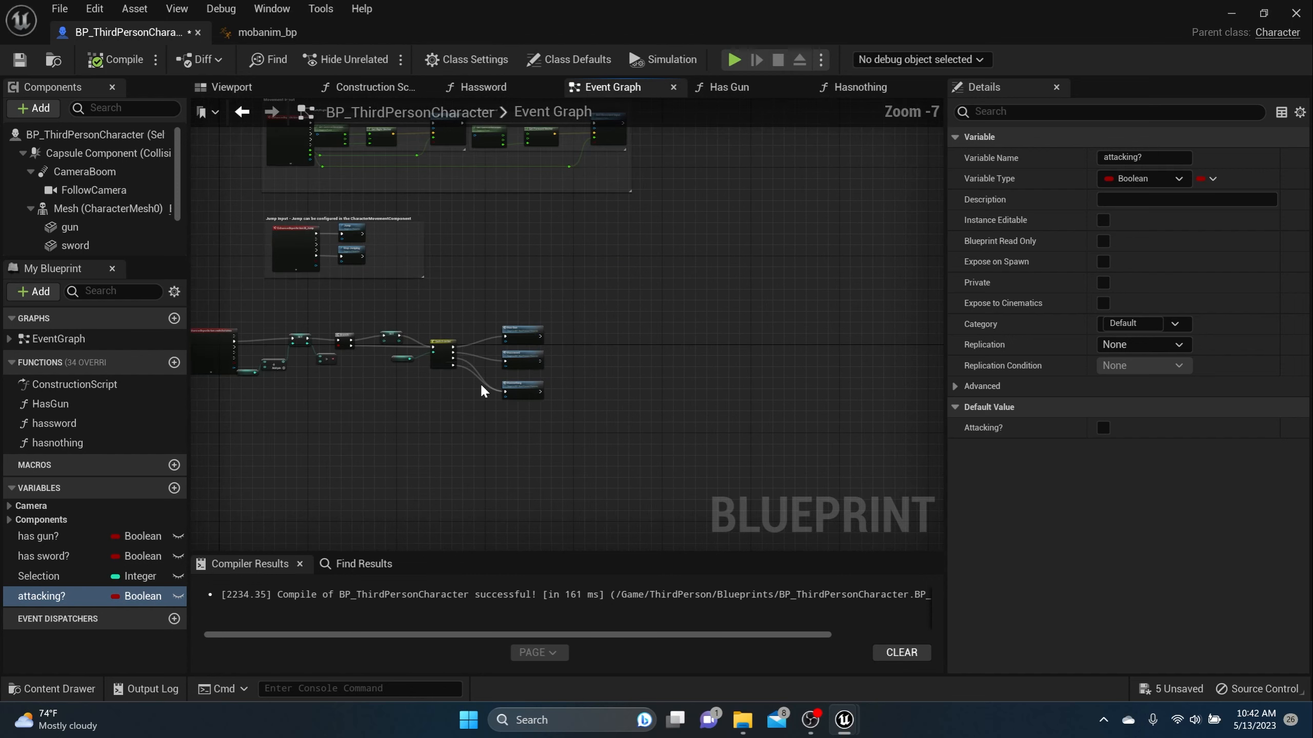
scroll(747, 358, "up", 4)
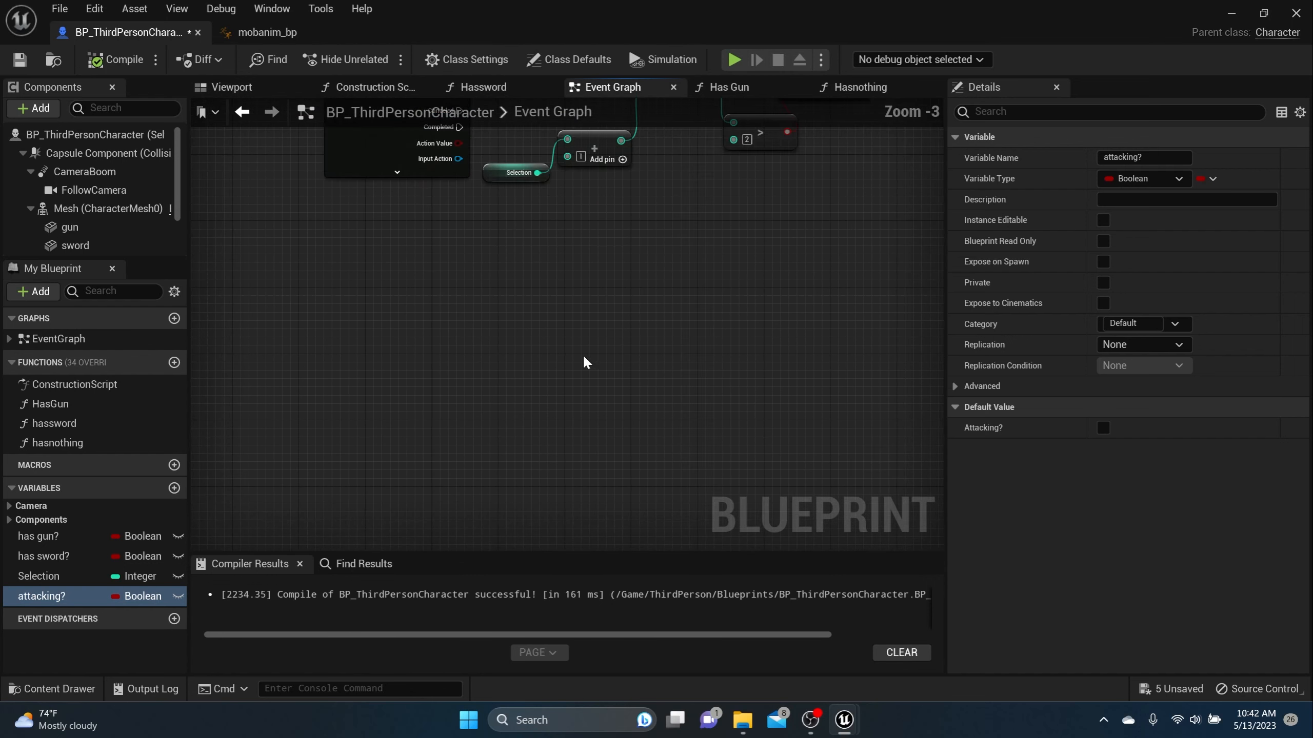
right_click_drag(583, 361, 668, 359)
right_click(479, 353)
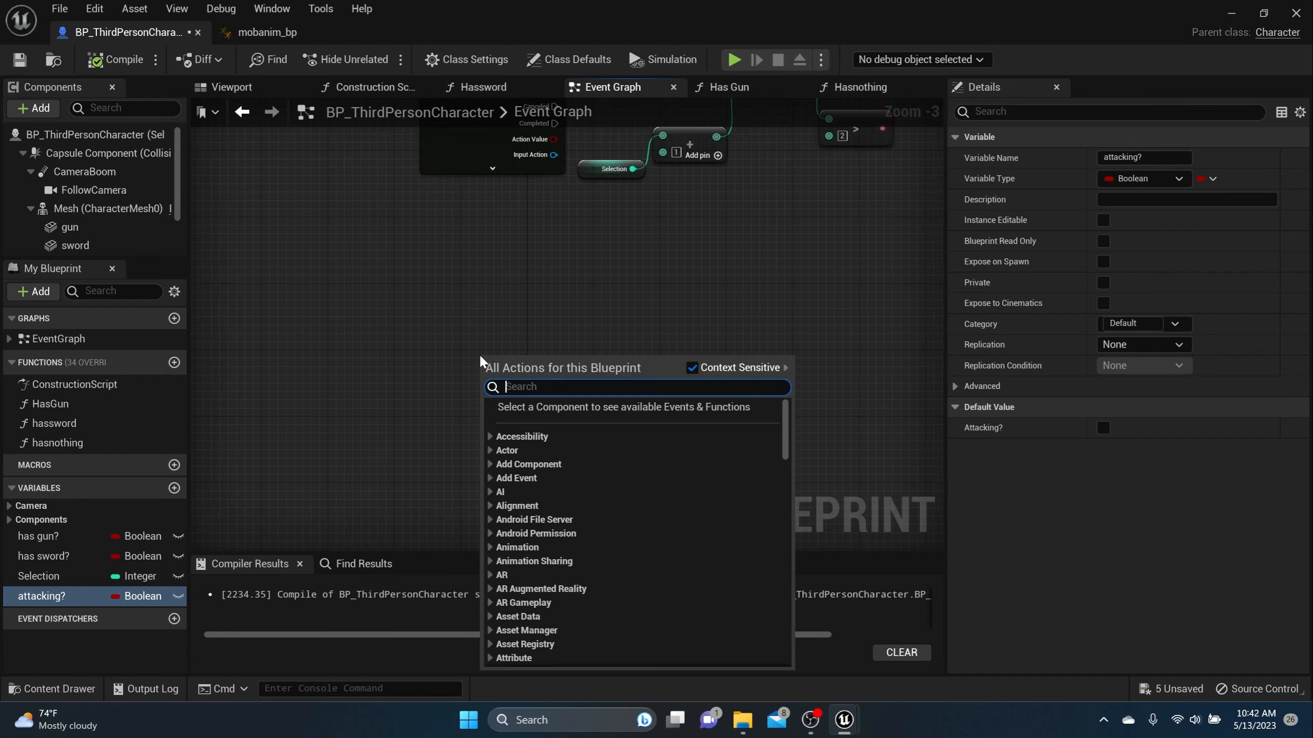
type("attack")
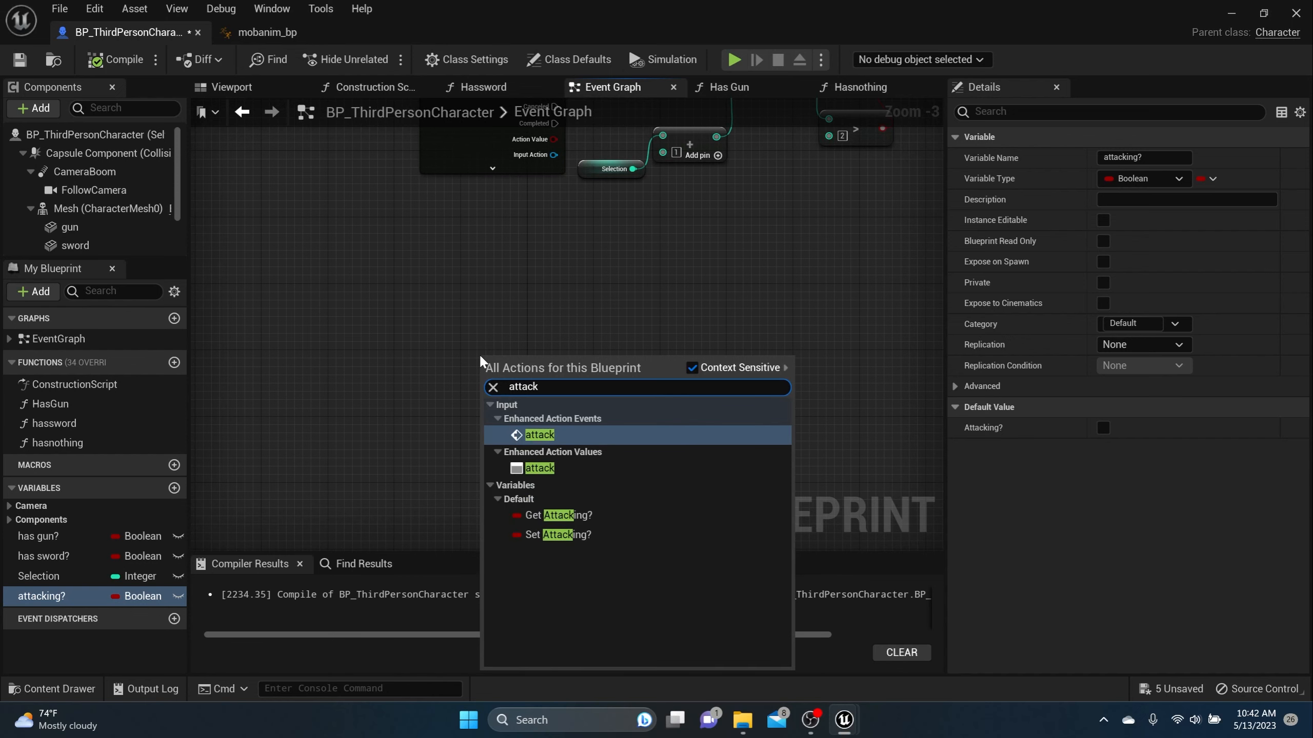
left_click(537, 435)
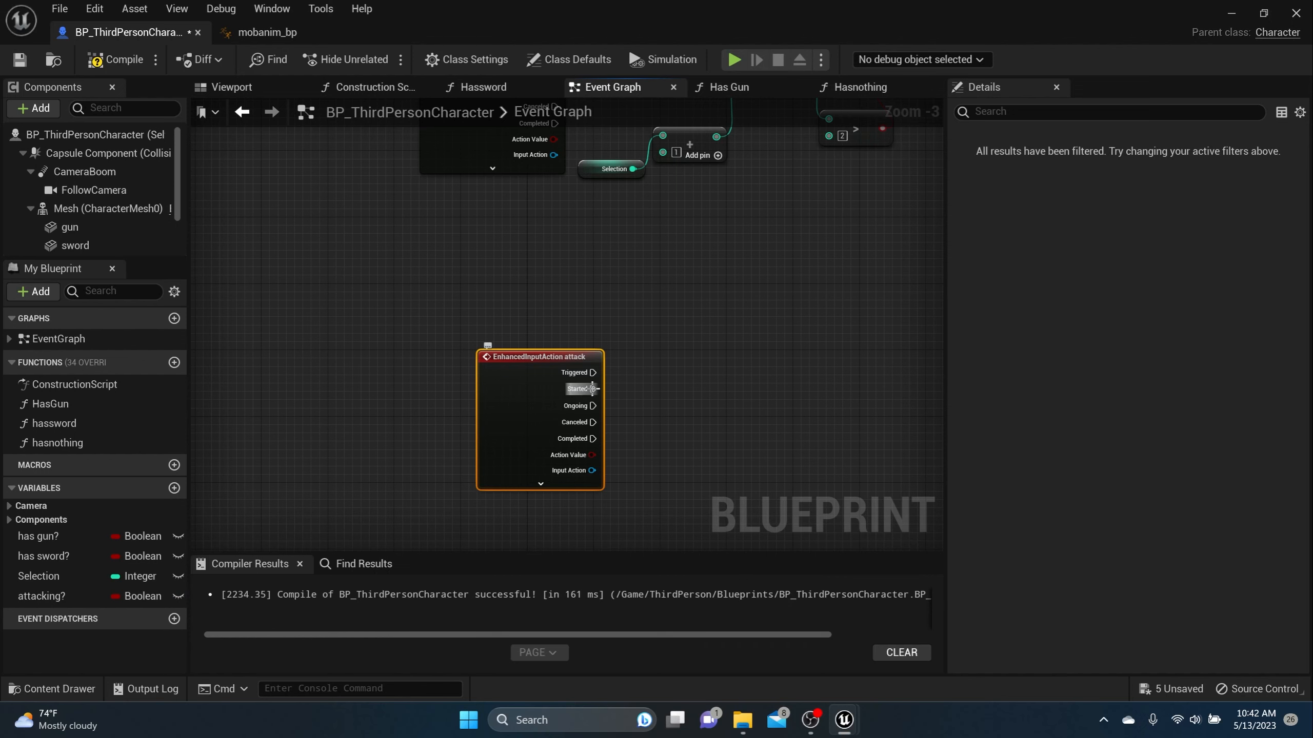
Reposition the EnhancedInputAction attack event node slightly up and to the left in the empty graph area.
scroll(595, 389, "up", 3)
right_click_drag(599, 383, 422, 382)
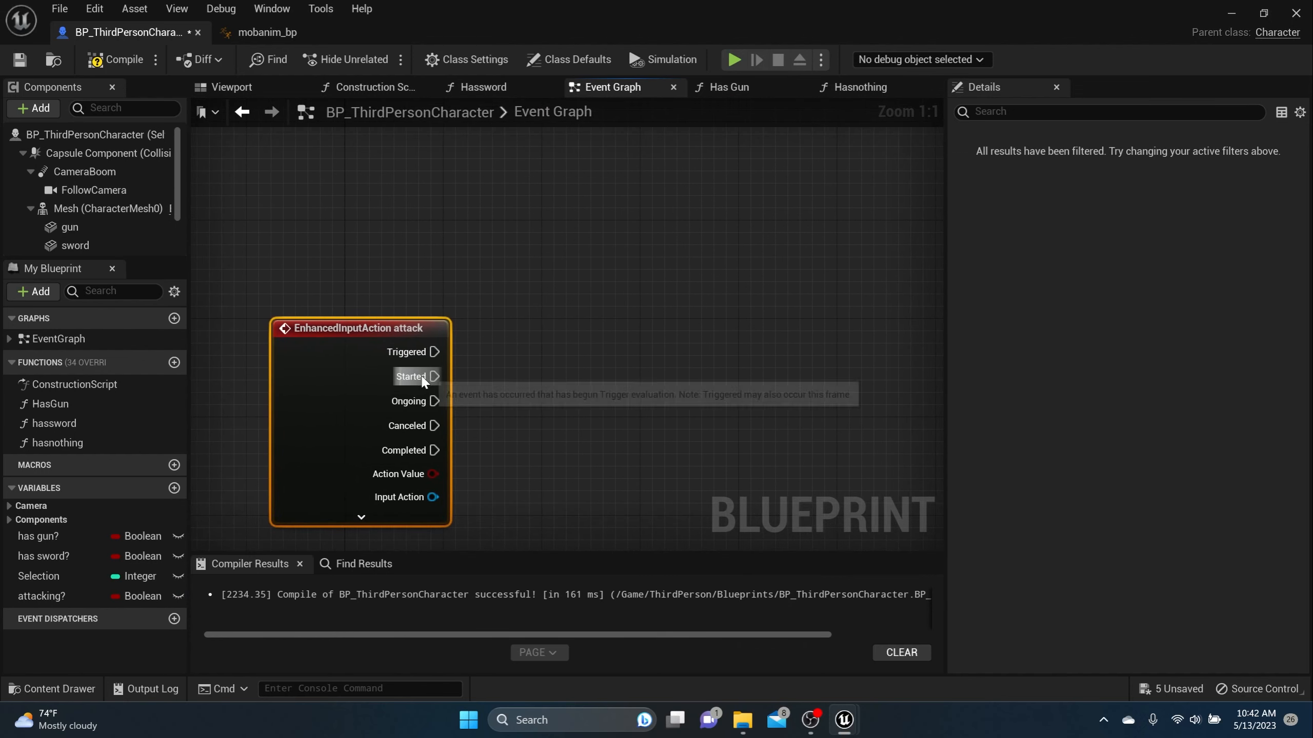
left_click_drag(369, 328, 313, 266)
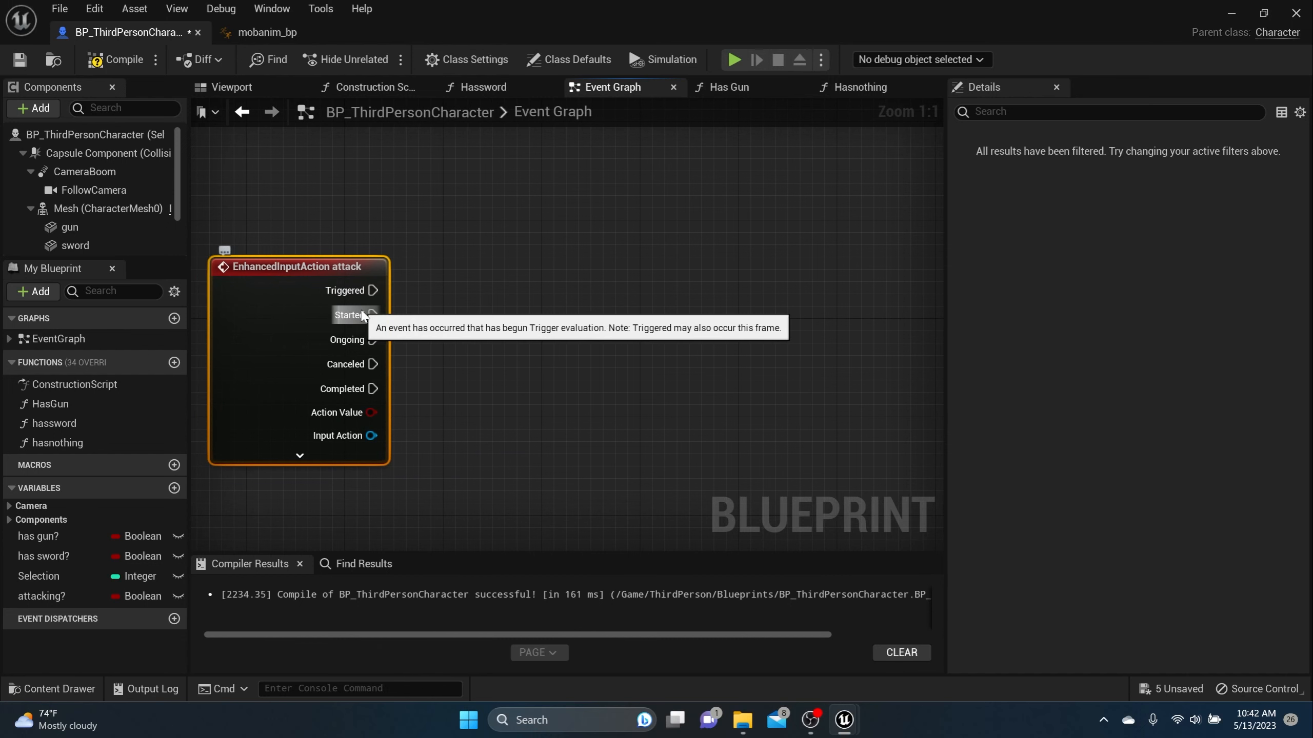
scroll(413, 301, "down", 3)
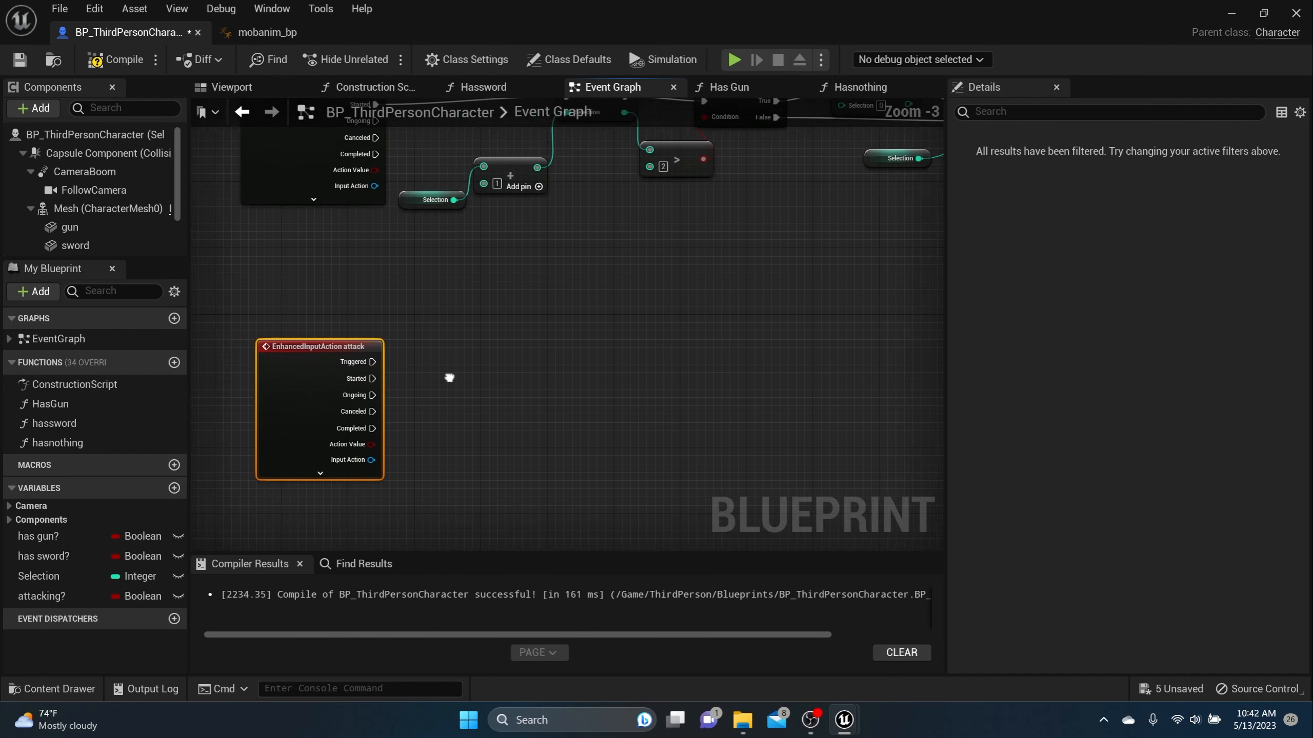
right_click_drag(449, 378, 469, 381)
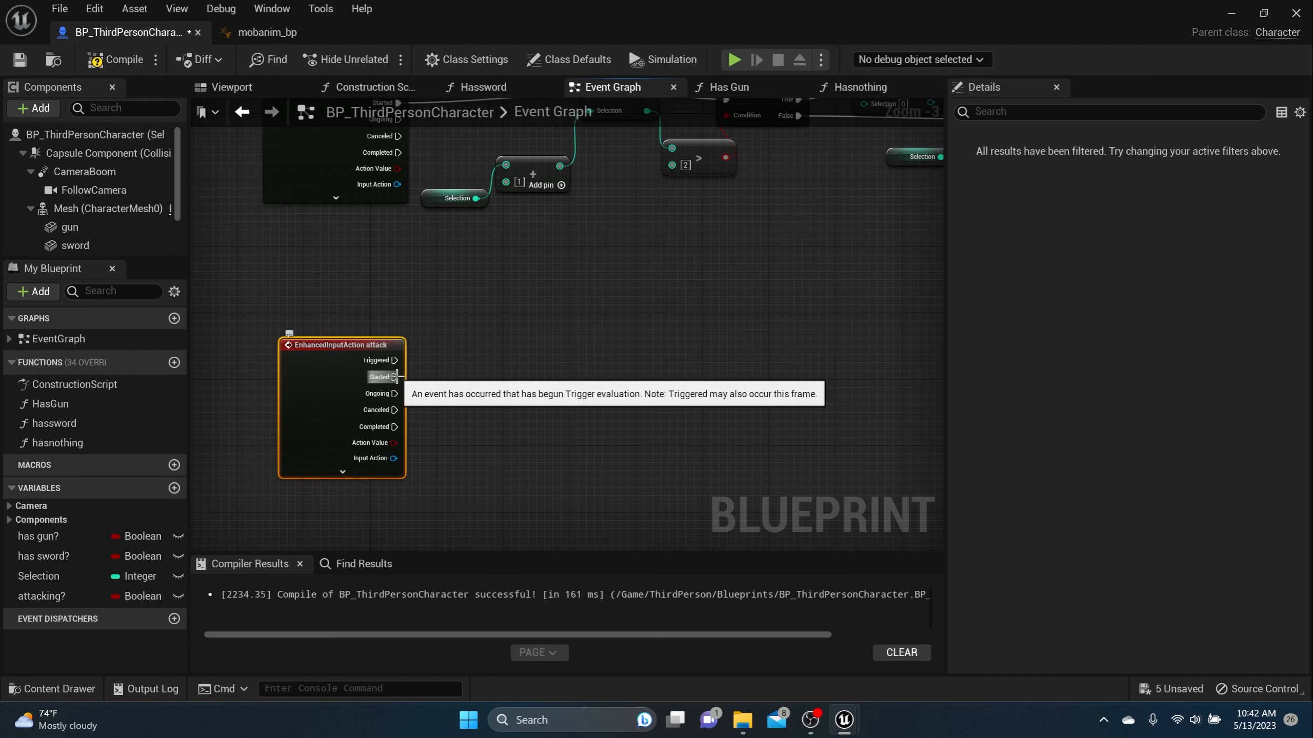
Add a Branch node to the right of the attack input event and connect the event's Started output to it.
left_click_drag(400, 378, 491, 362)
right_click_drag(572, 309, 307, 382)
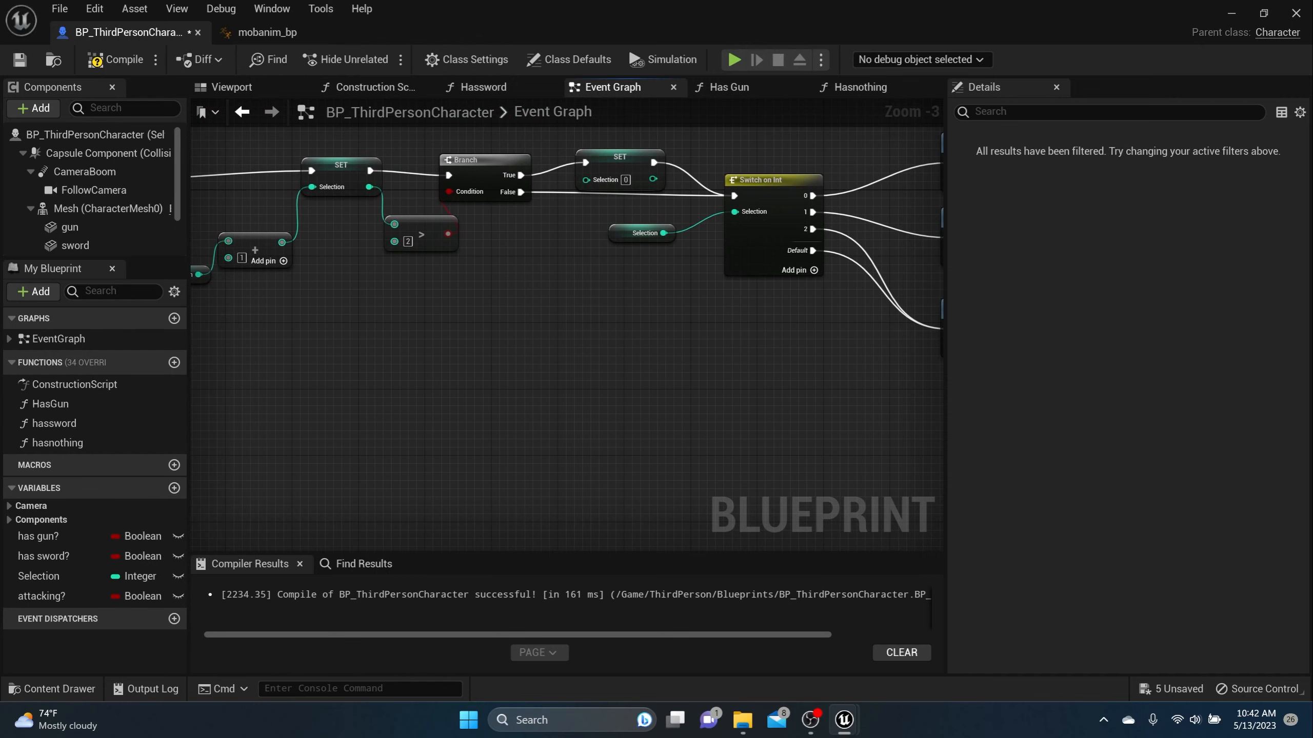
right_click_drag(663, 233, 851, 244)
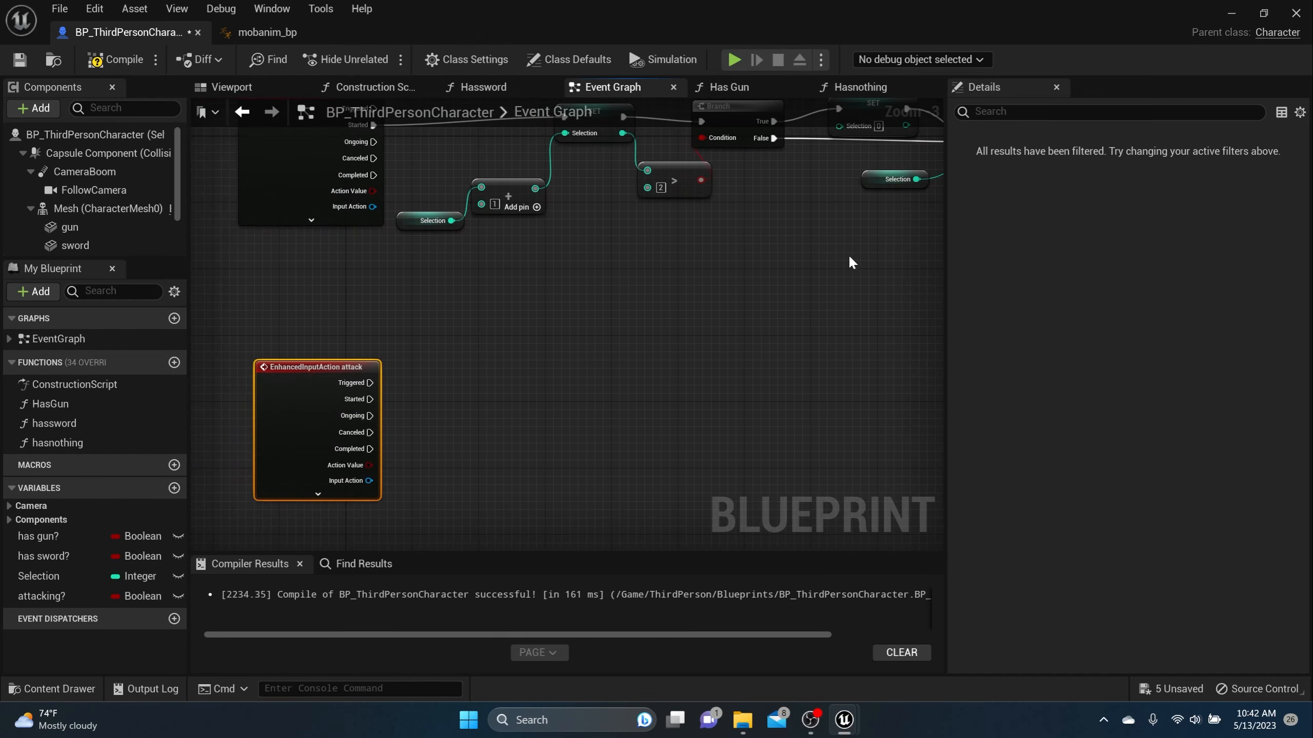
left_click(449, 377)
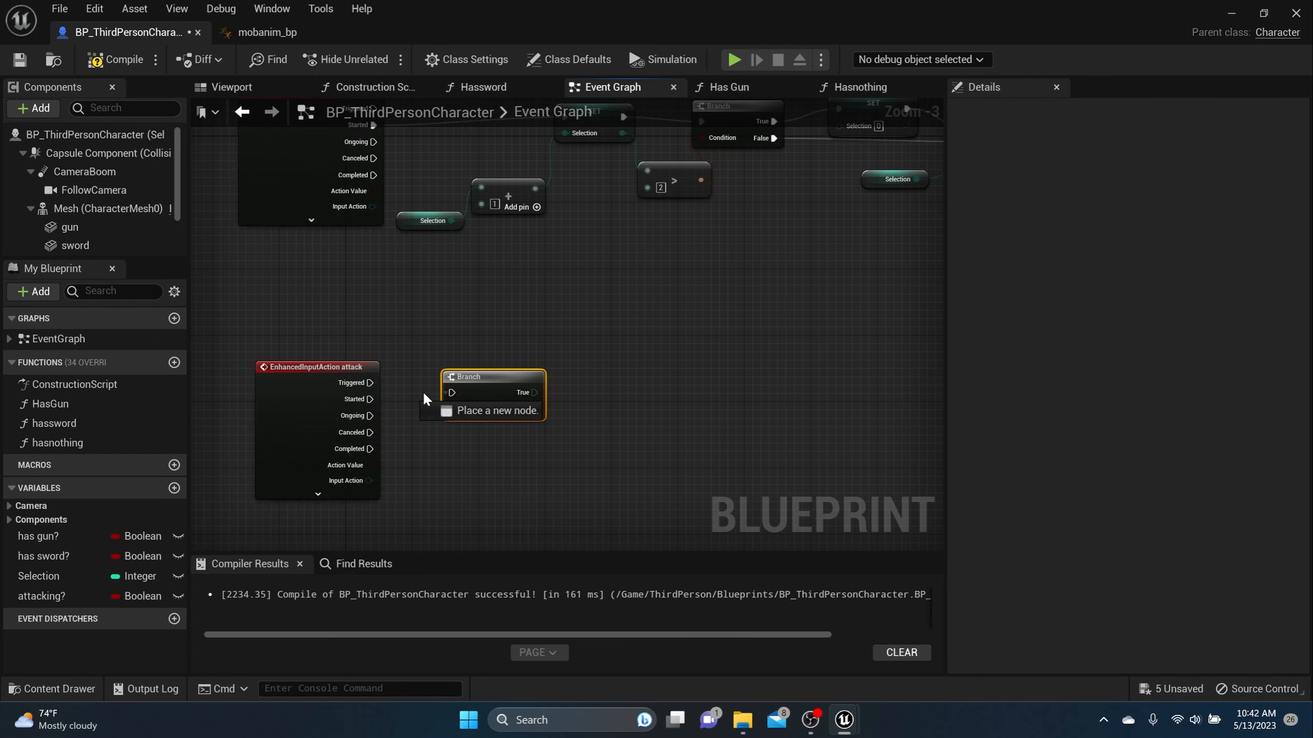
left_click_drag(452, 393, 369, 404)
right_click_drag(544, 354, 550, 293)
left_click_drag(483, 321, 578, 302)
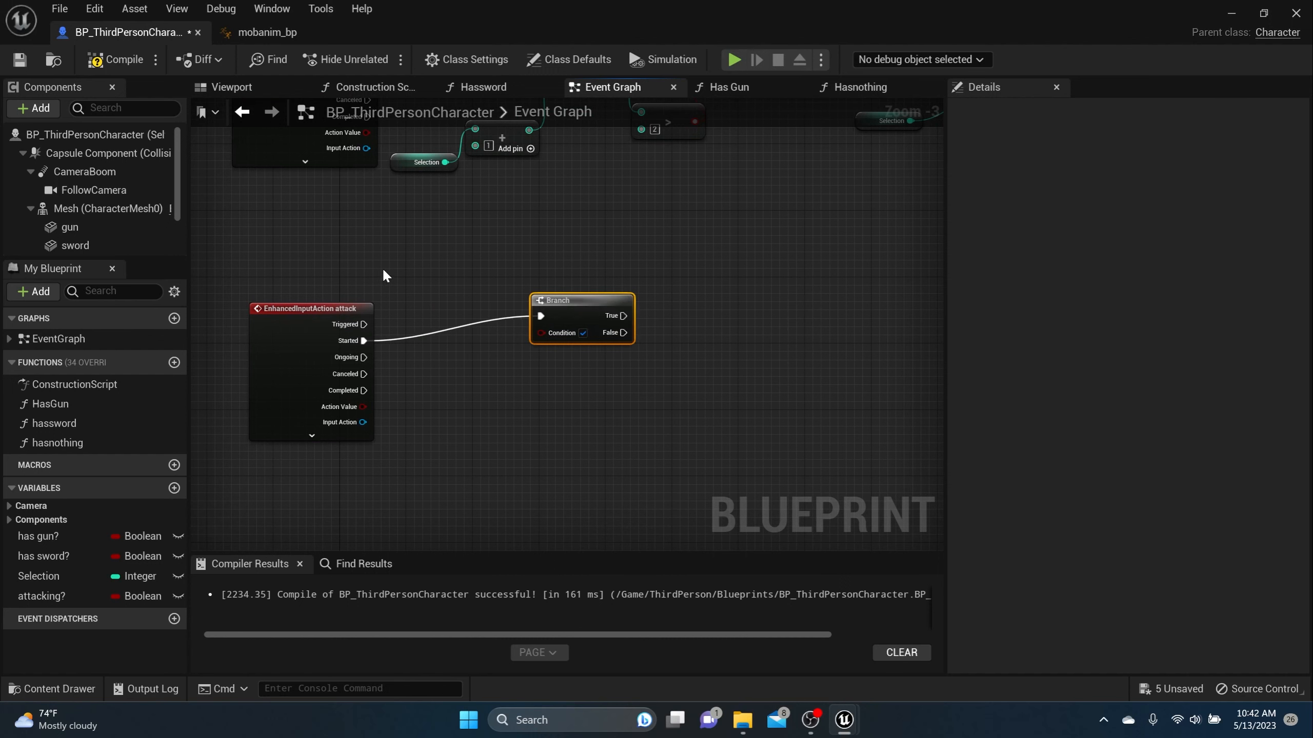
Add a Get Selection node below the Branch and connect it to a new Equal node.
left_click_drag(62, 569, 410, 405)
left_click(444, 437)
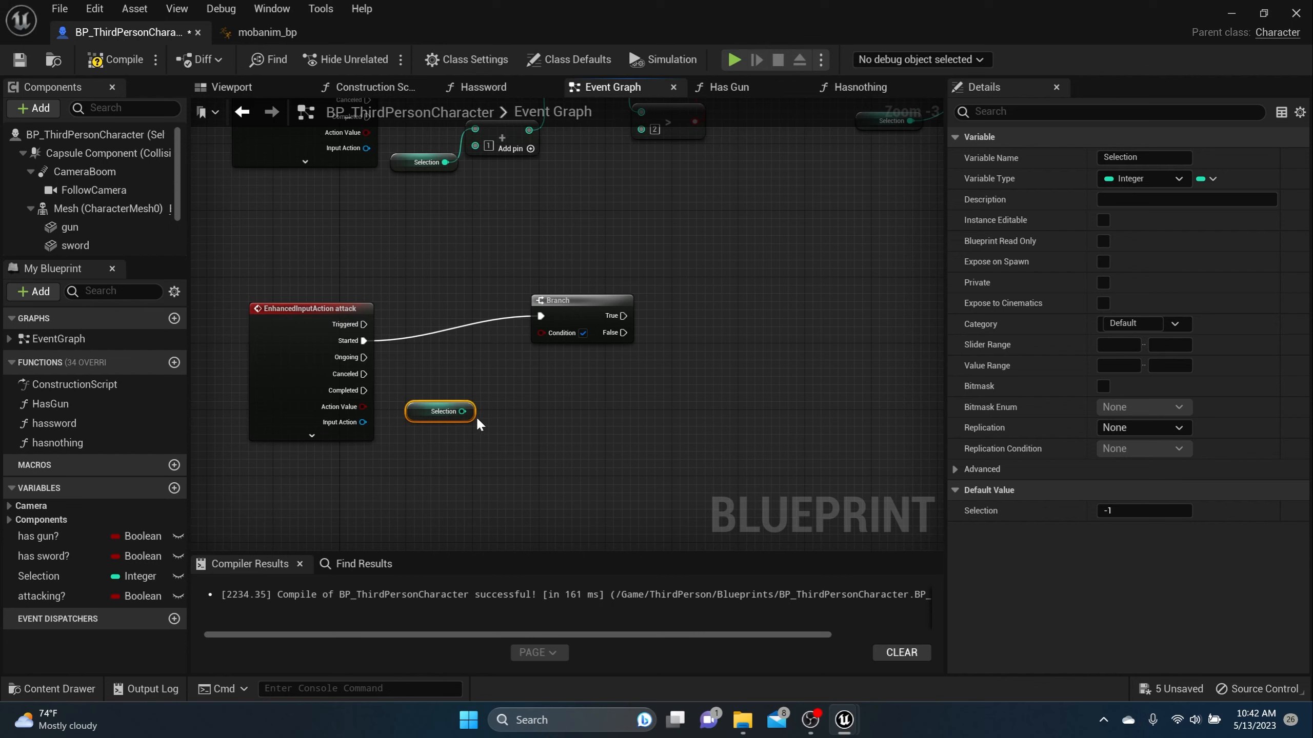
right_click_drag(518, 379, 254, 557)
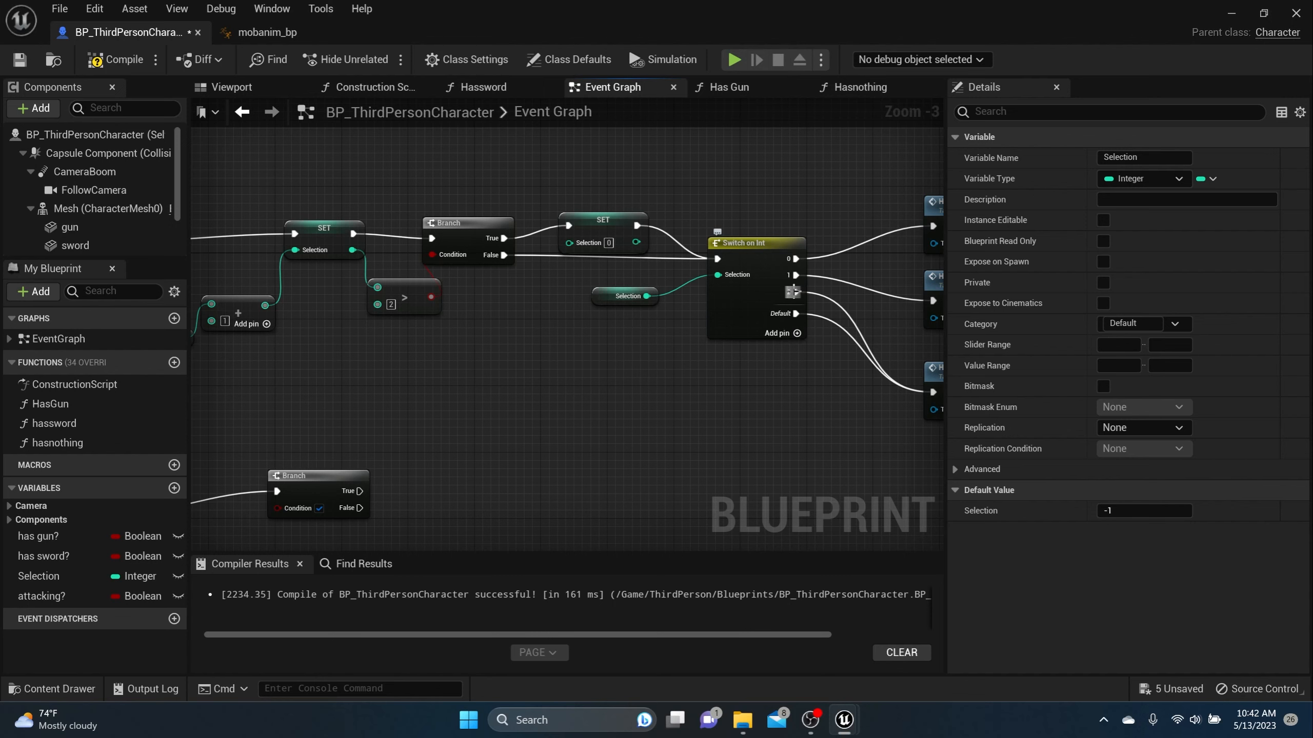
right_click_drag(693, 386, 839, 255)
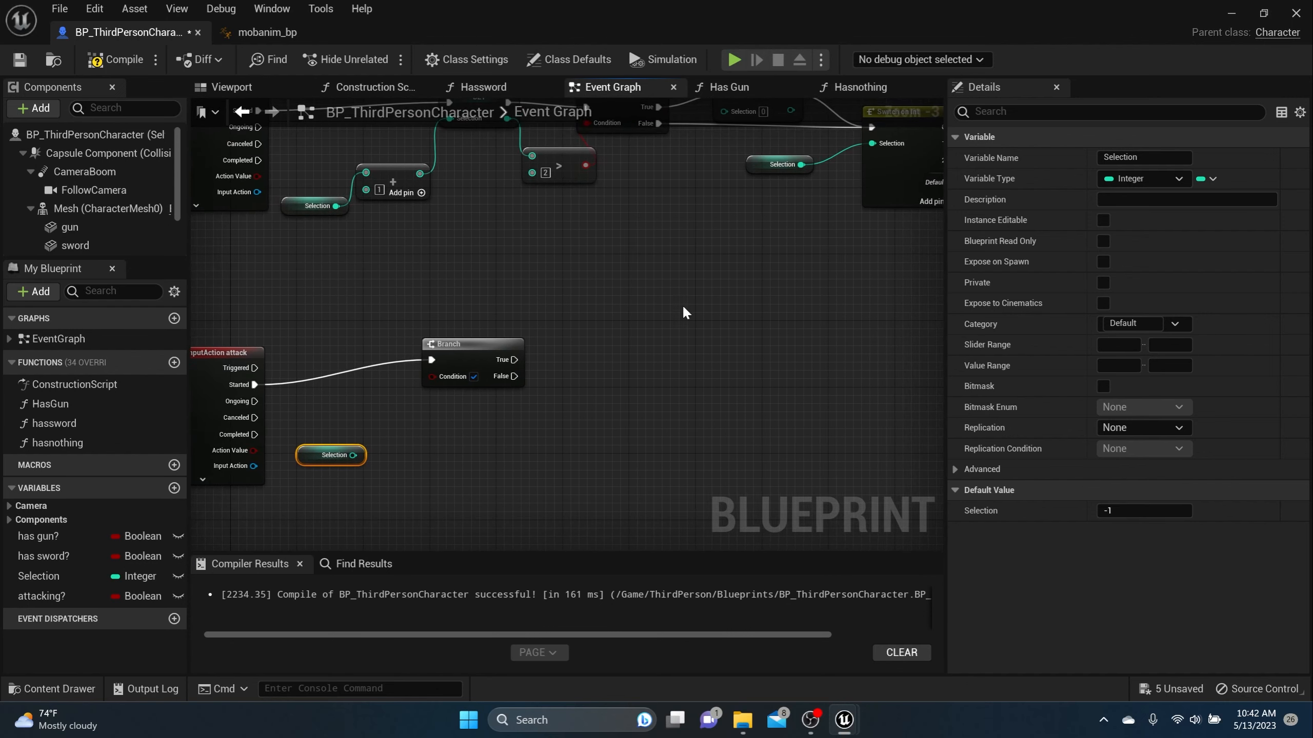
left_click_drag(352, 455, 389, 456)
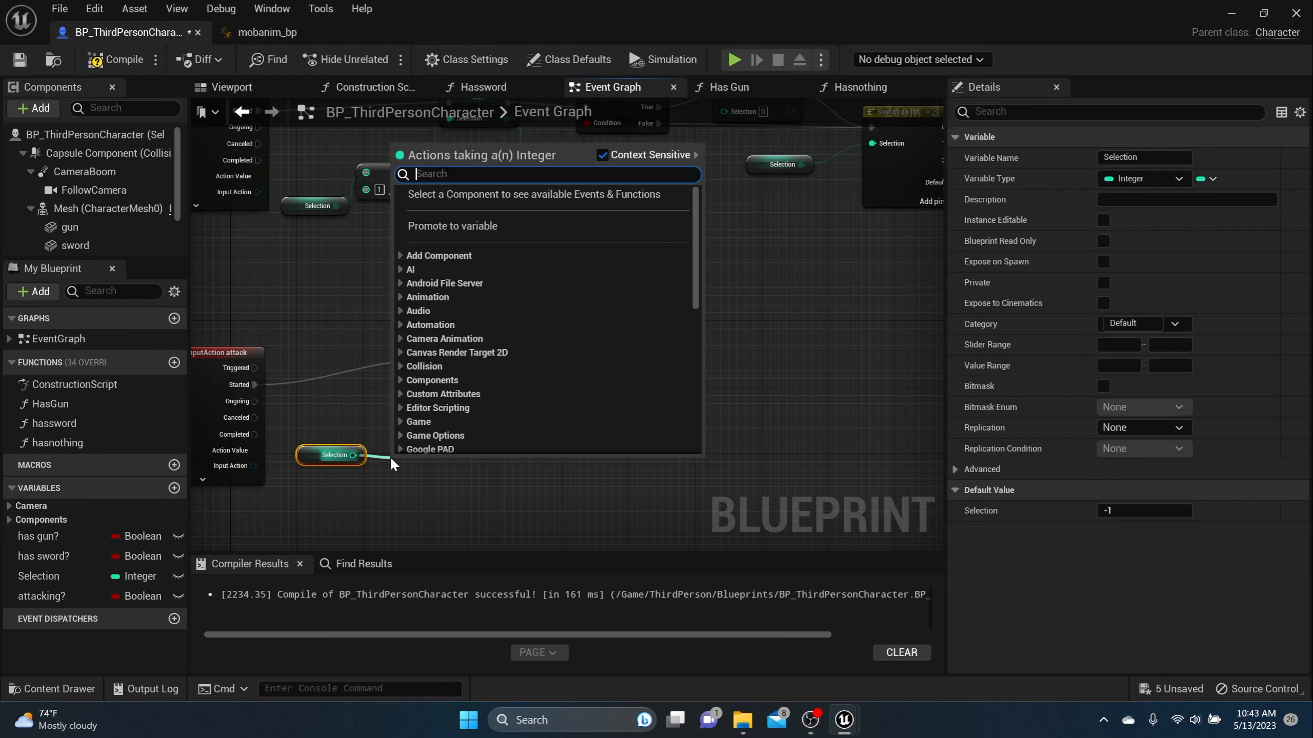
type("eq")
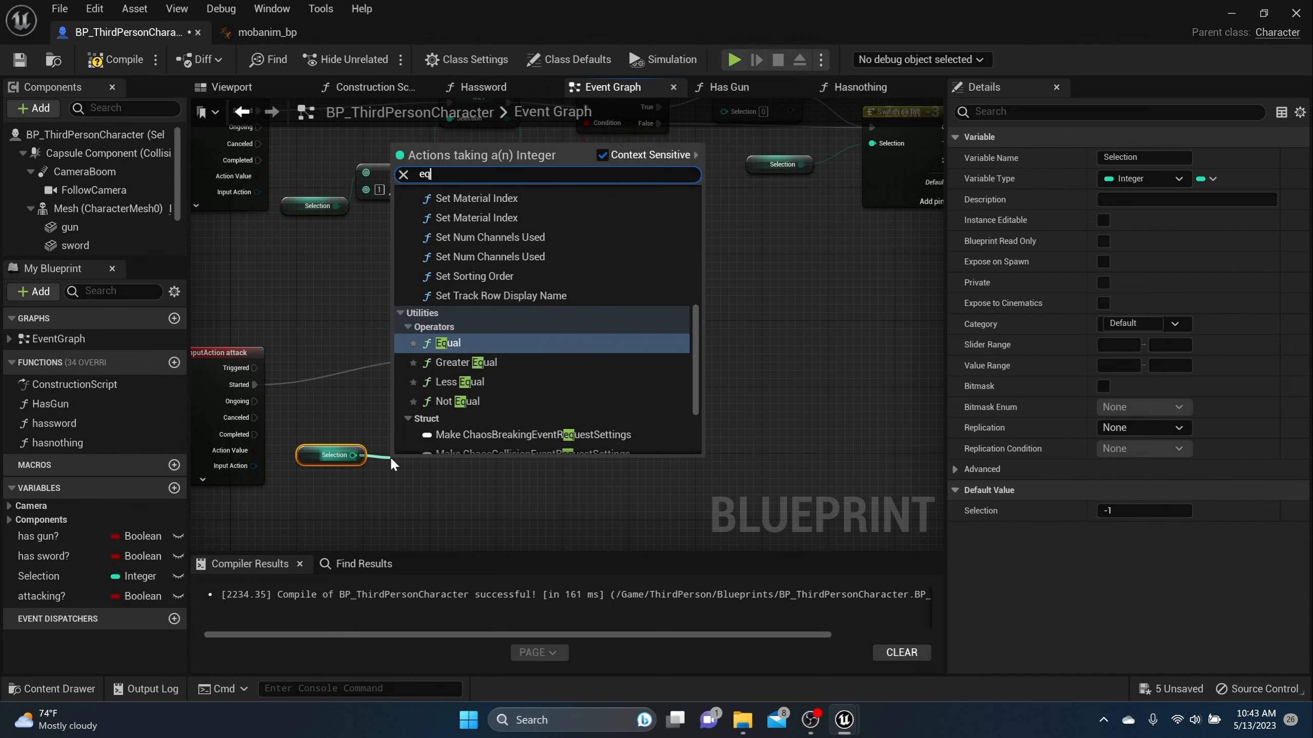
key("Return")
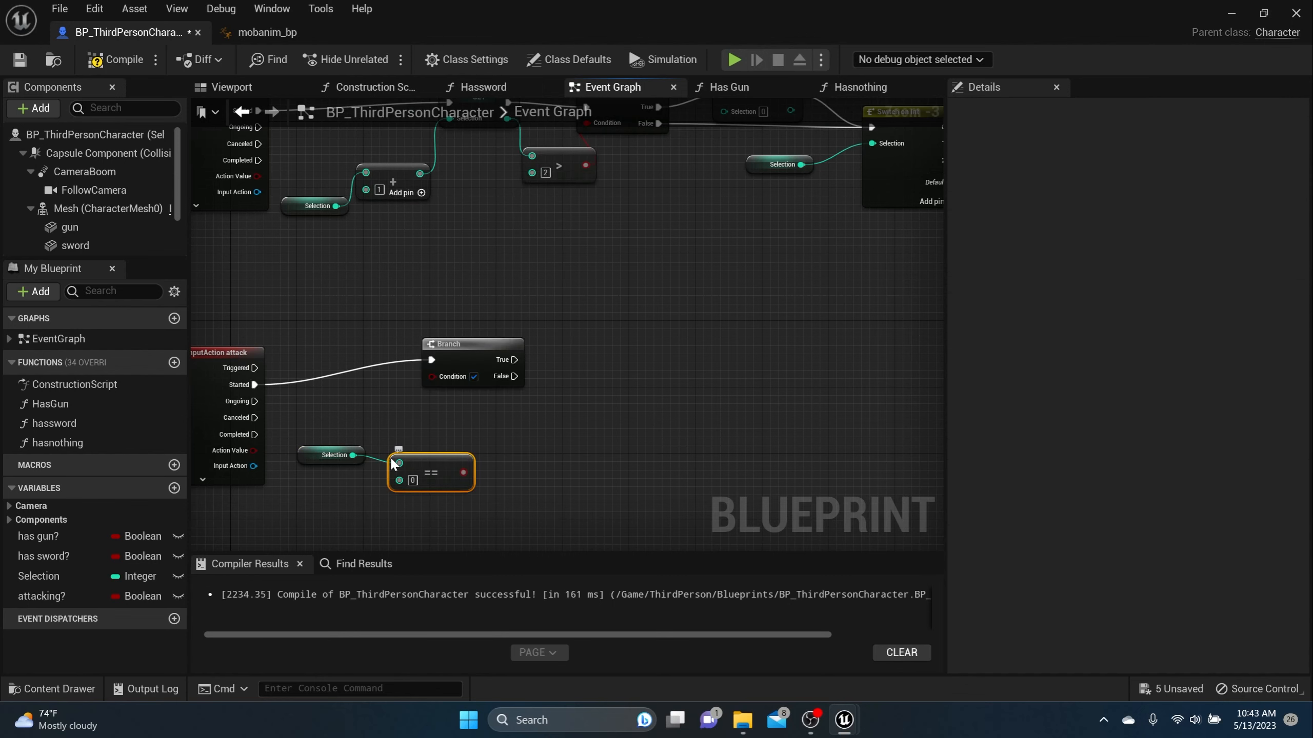
Set the Equal node's comparison value to 2 and connect its result to the Branch's Condition.
right_click_drag(737, 328, 499, 381)
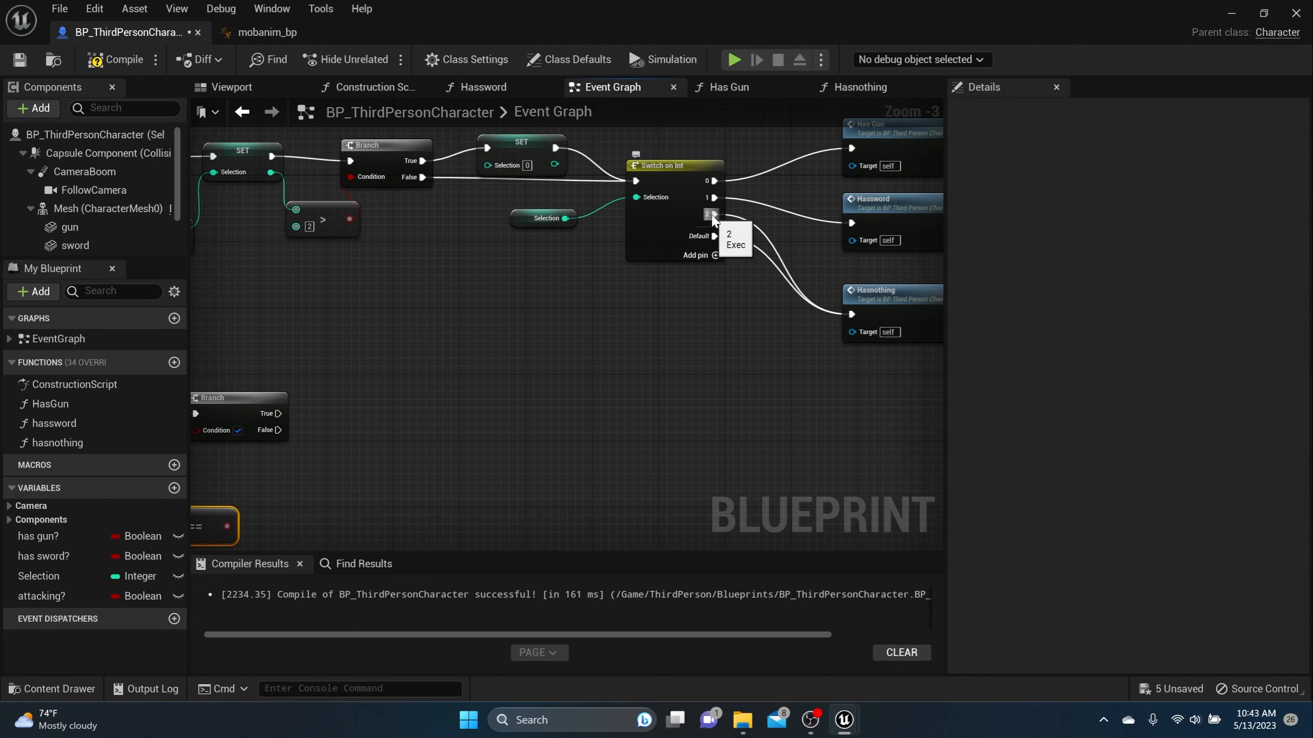
right_click_drag(873, 293, 722, 290)
right_click_drag(227, 517, 692, 444)
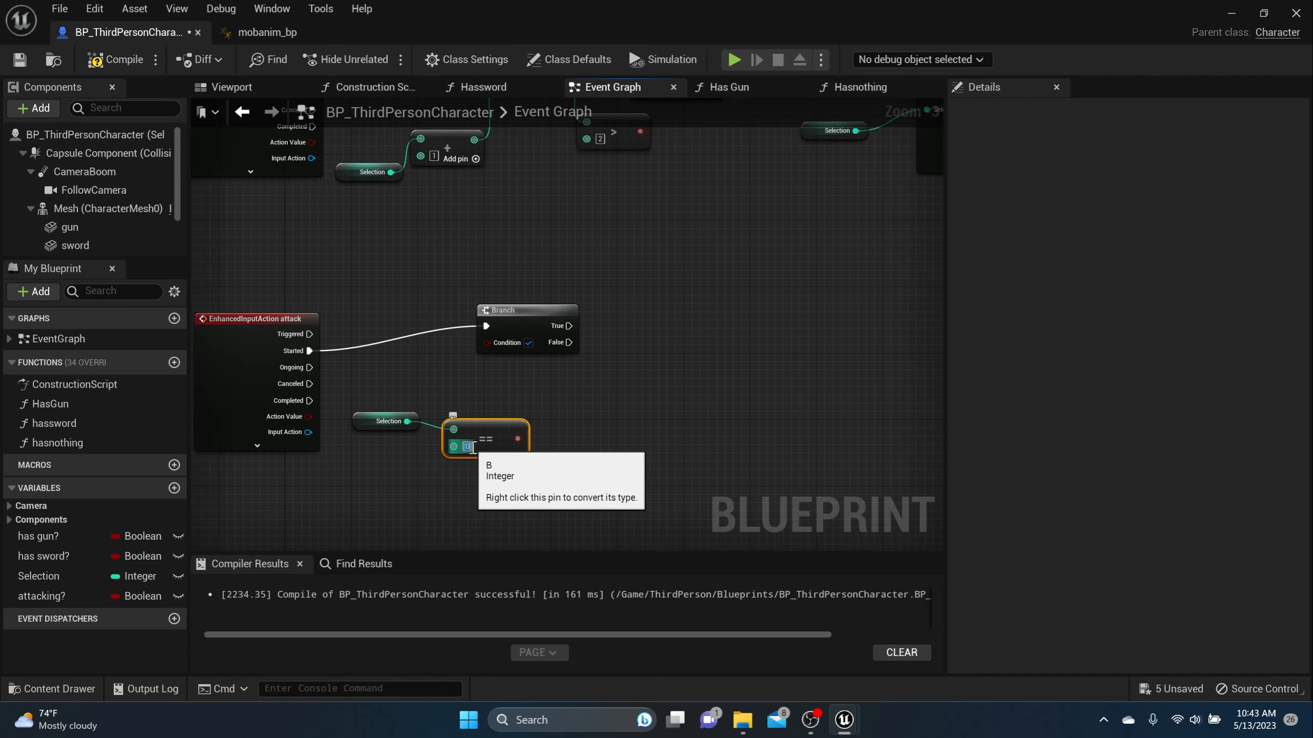
left_click(467, 446)
type("2")
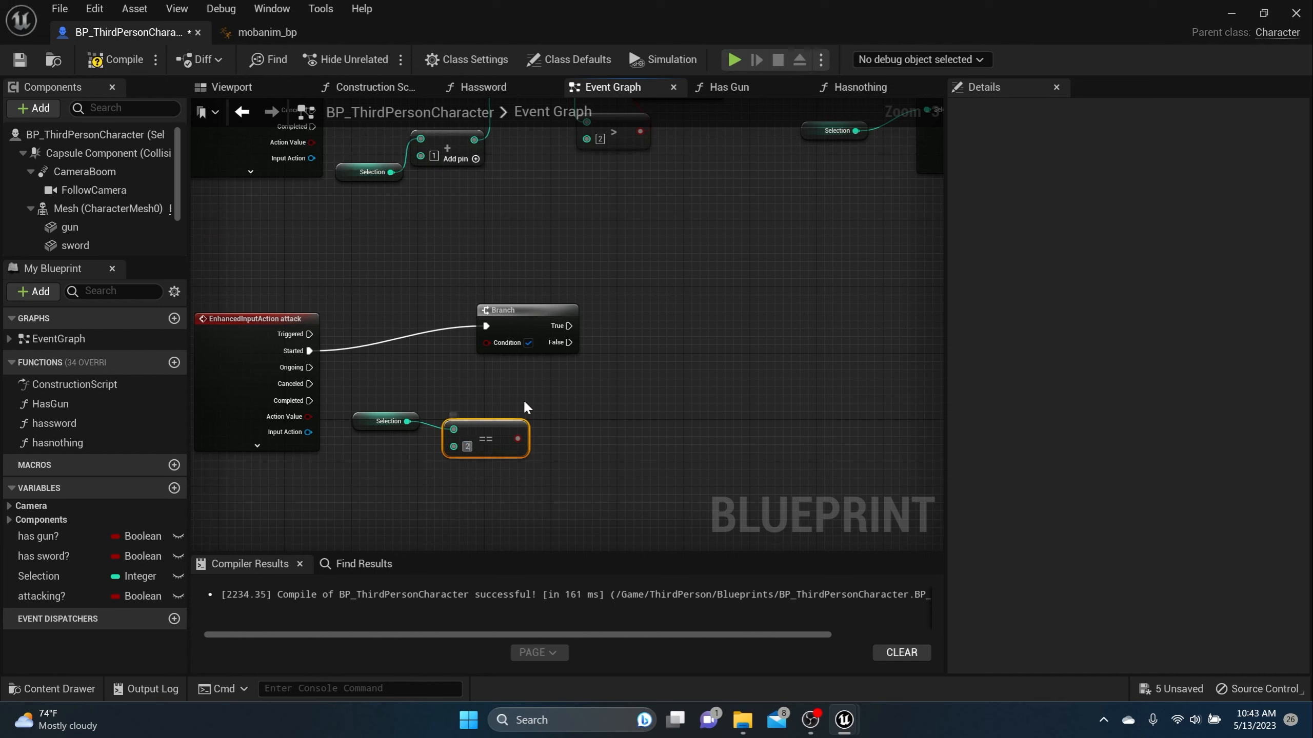
left_click_drag(518, 438, 557, 330)
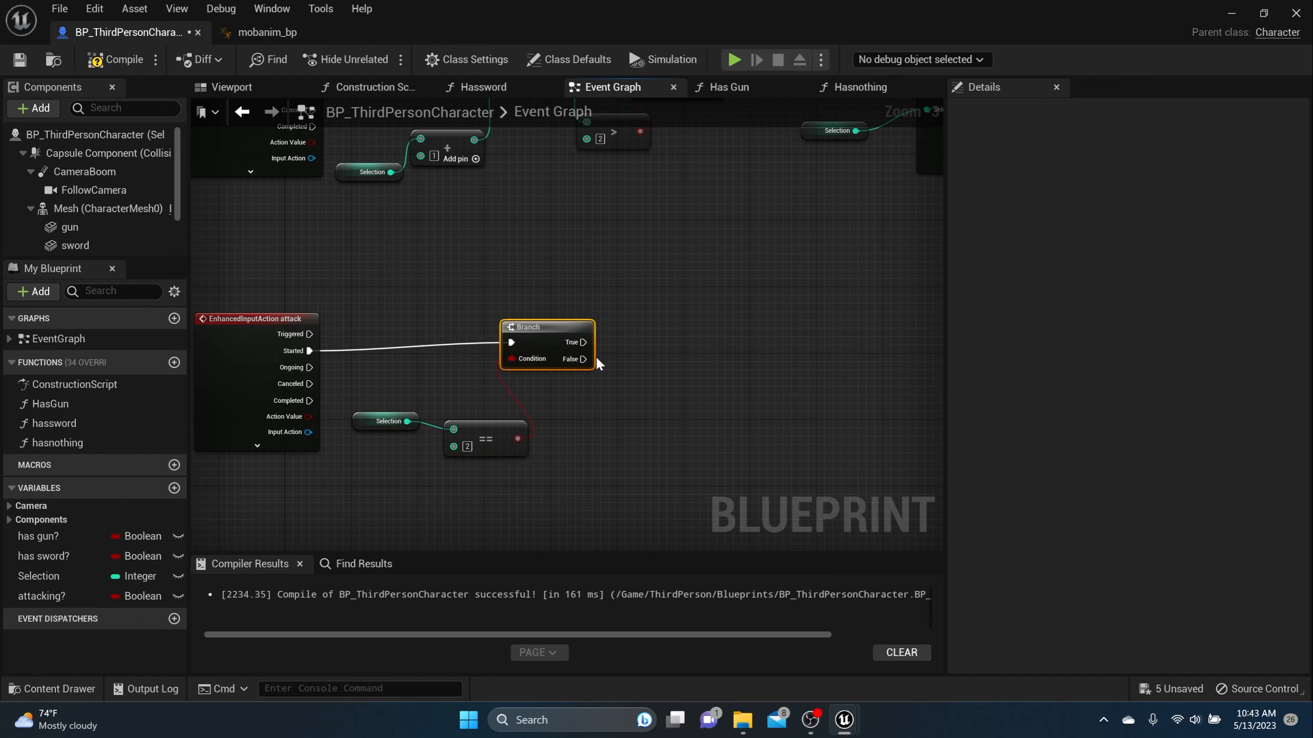
Add a second Branch node and connect it to the first Branch's False output.
key("b")
left_click(639, 370)
left_click_drag(647, 390, 579, 360)
Duplicate the Selection getter, compare it with 0 through a new Equal node, and connect the result to the second Branch's Condition.
left_click(380, 421)
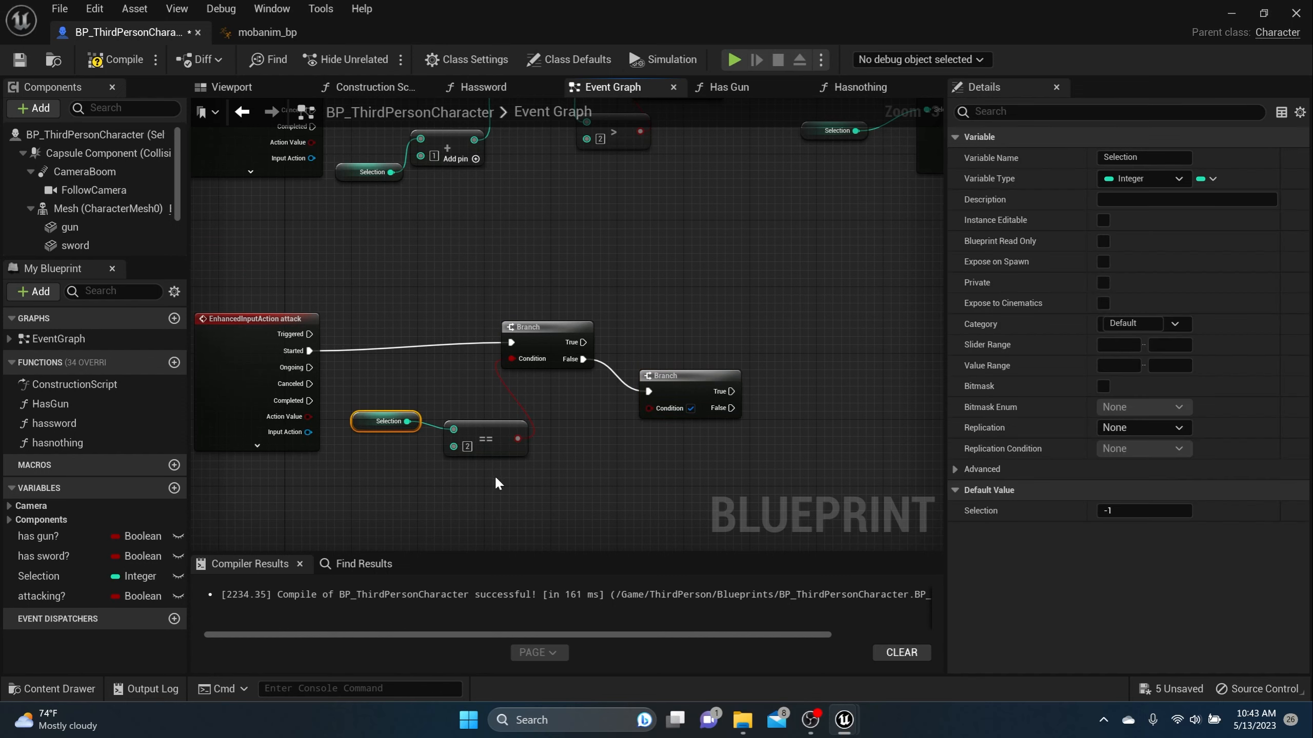
key("ctrl+c")
key("ctrl+v")
left_click_drag(565, 487, 622, 489)
type("equal")
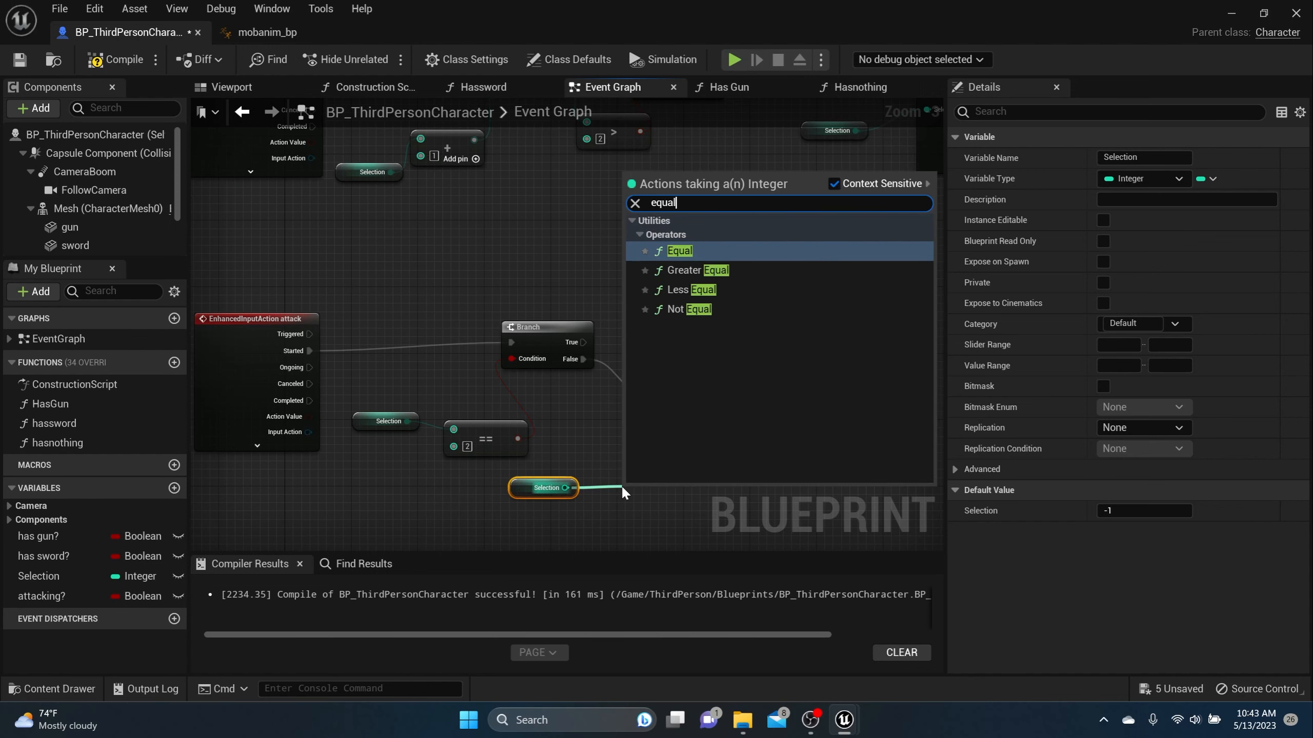
key("Return")
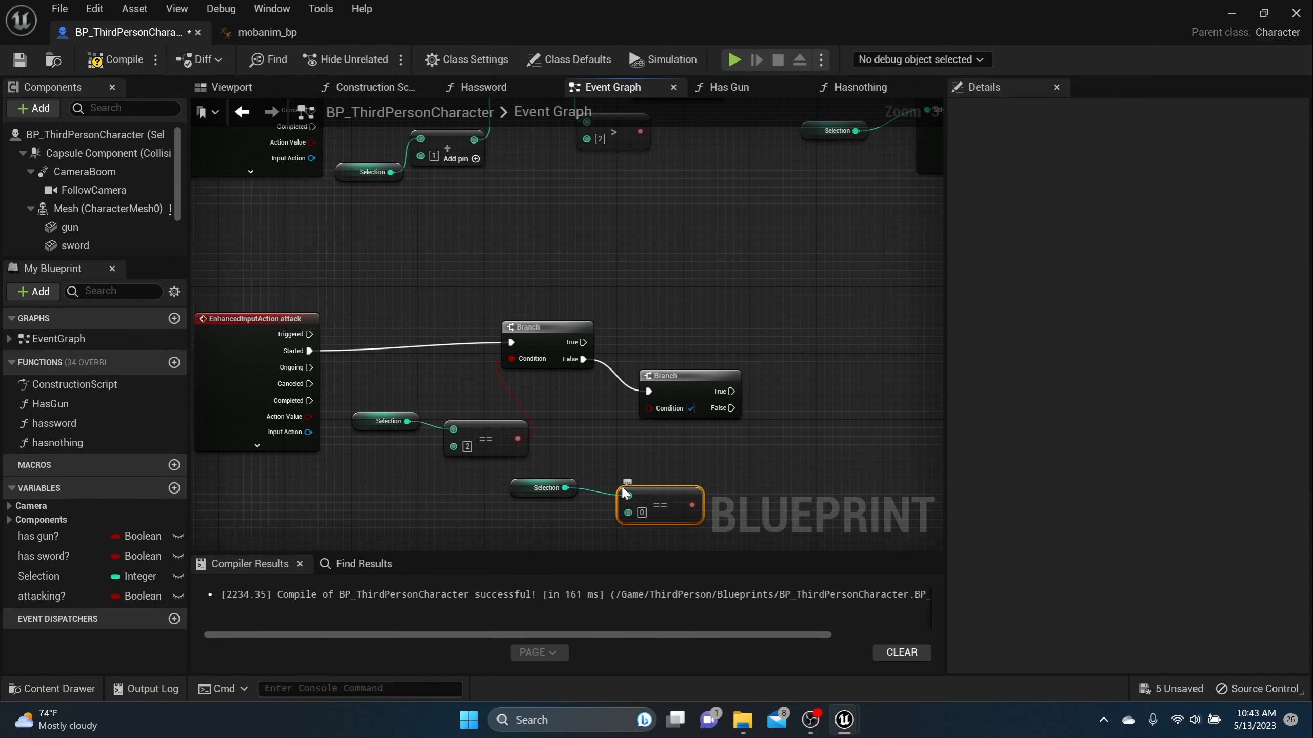
right_click_drag(822, 392, 475, 511)
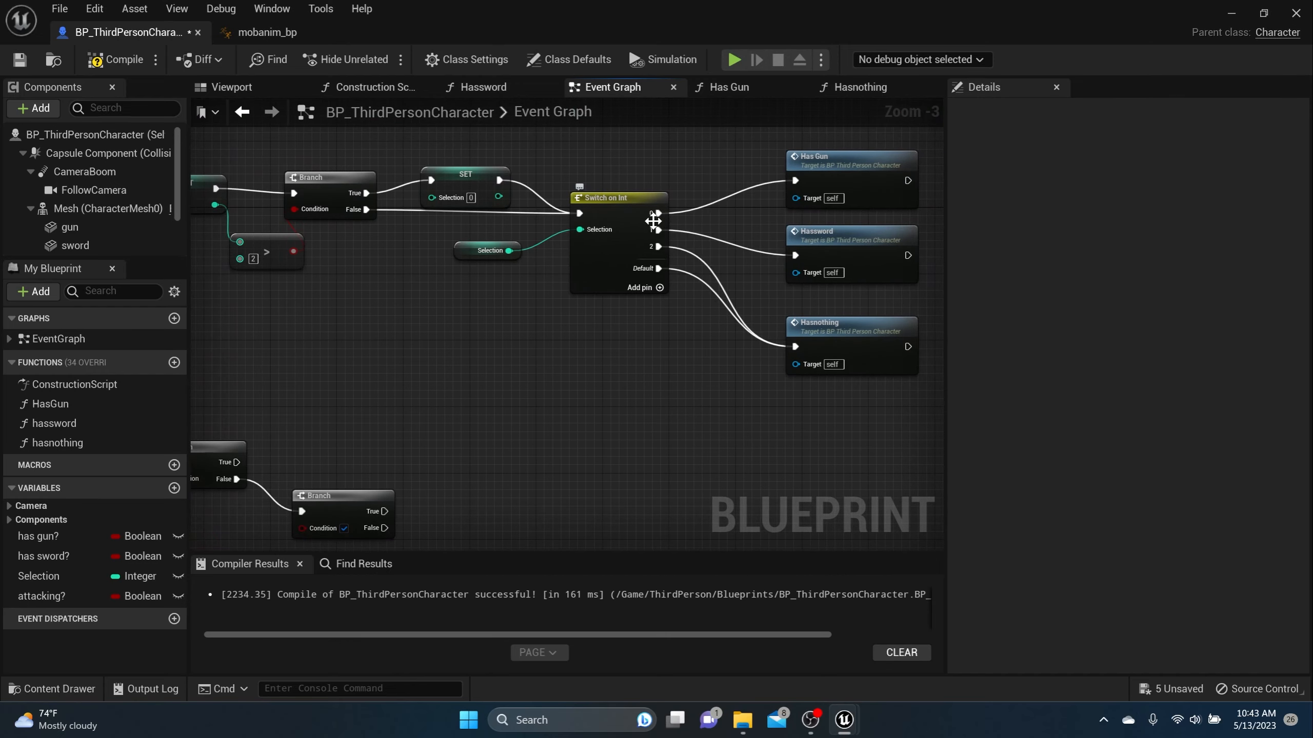
right_click_drag(554, 403, 902, 245)
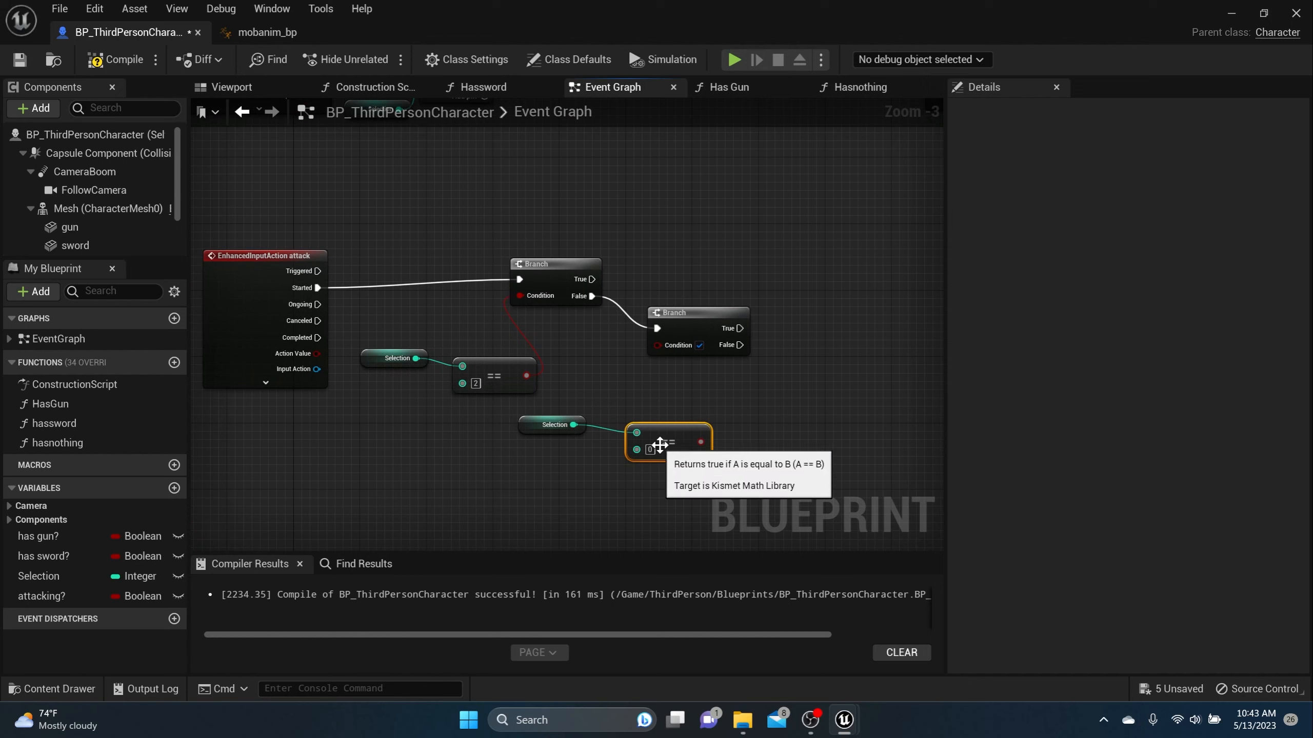
left_click_drag(700, 443, 681, 286)
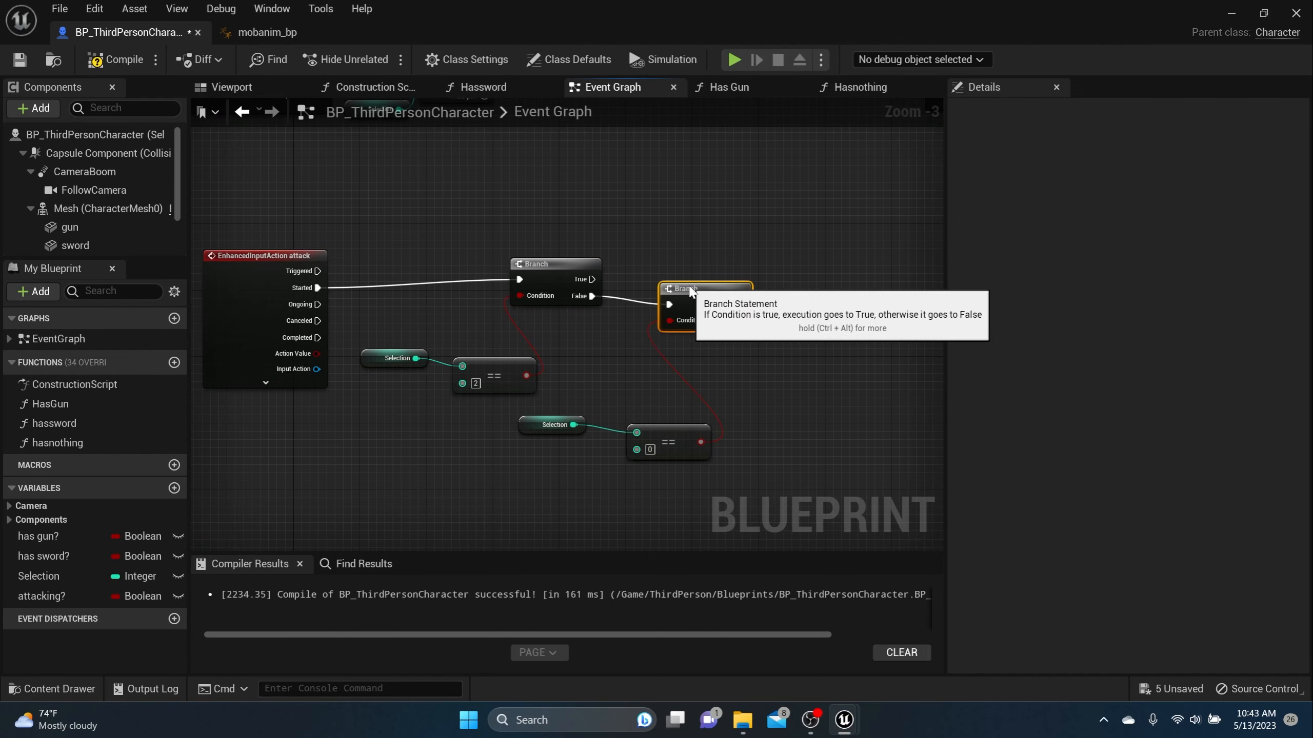
Add a Set Attacking? node on the second Branch's True output, enable its Attacking? value, and move it slightly up.
right_click_drag(806, 336, 610, 376)
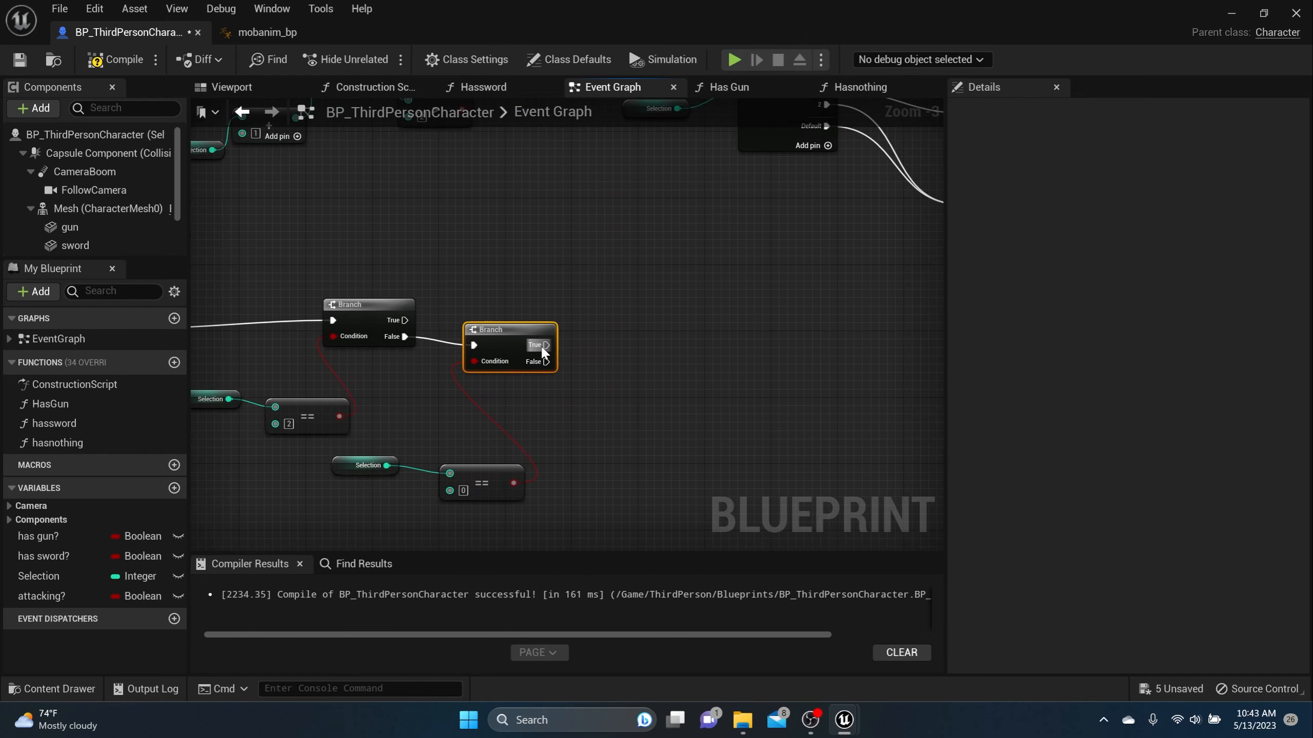
left_click_drag(537, 350, 608, 313)
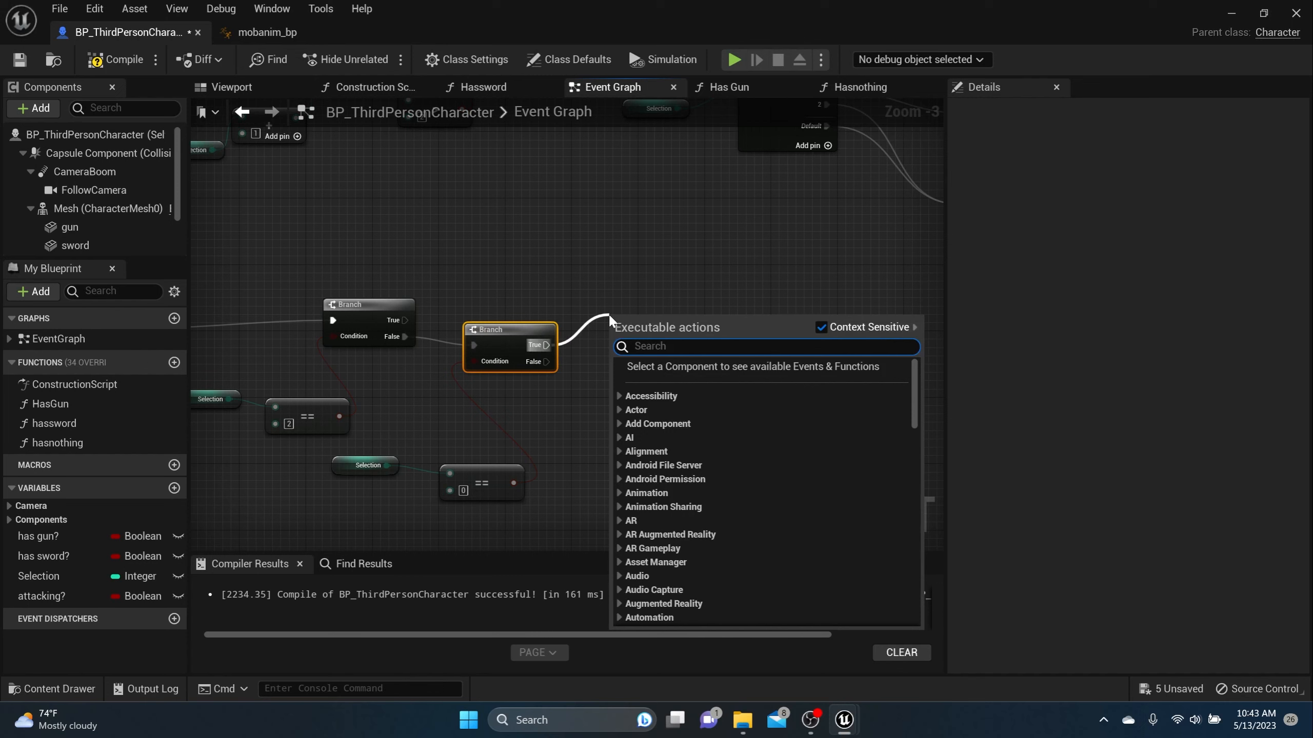
type("s")
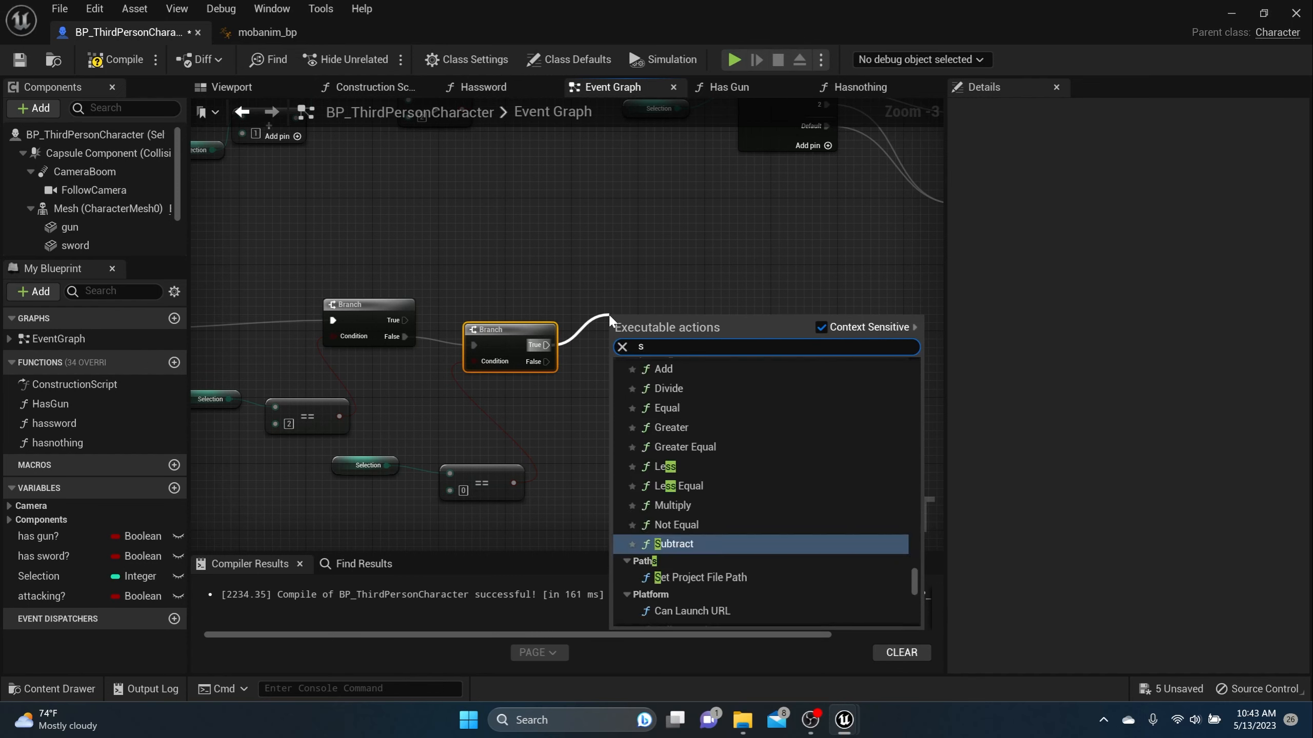
type("eta")
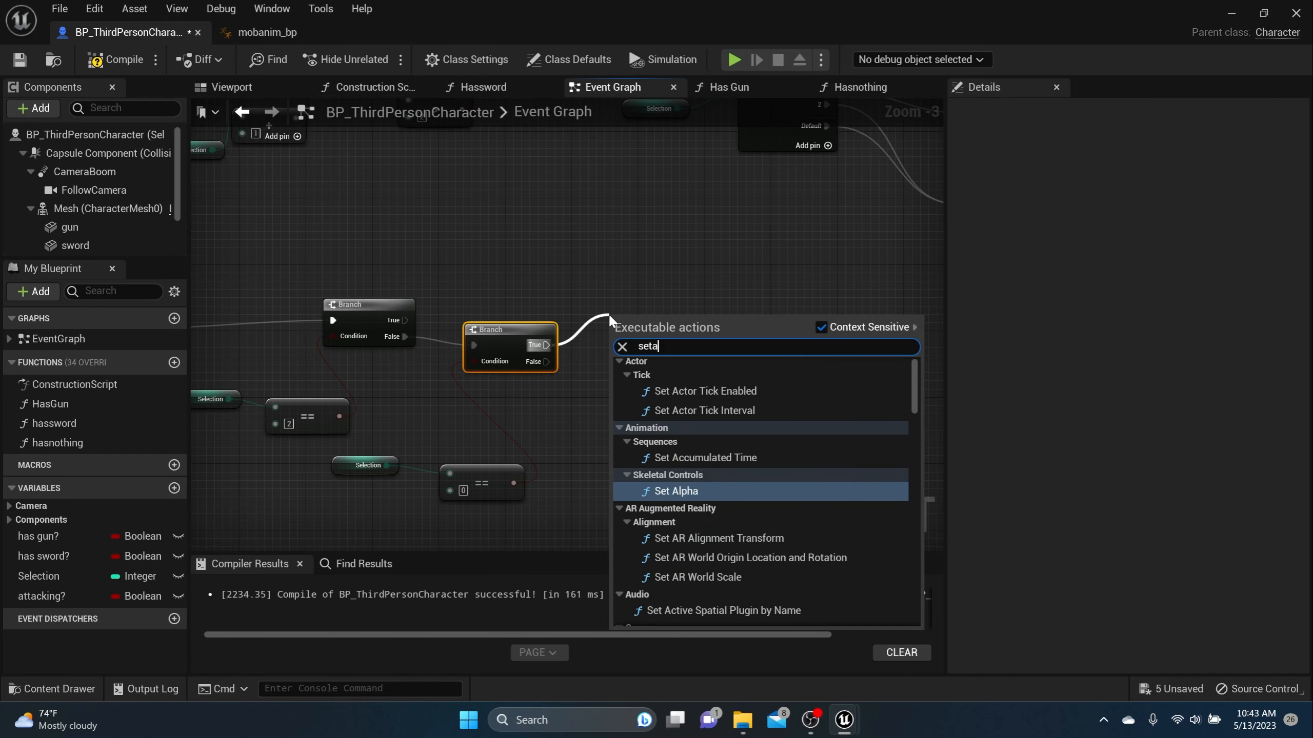
type("tt")
key("Return")
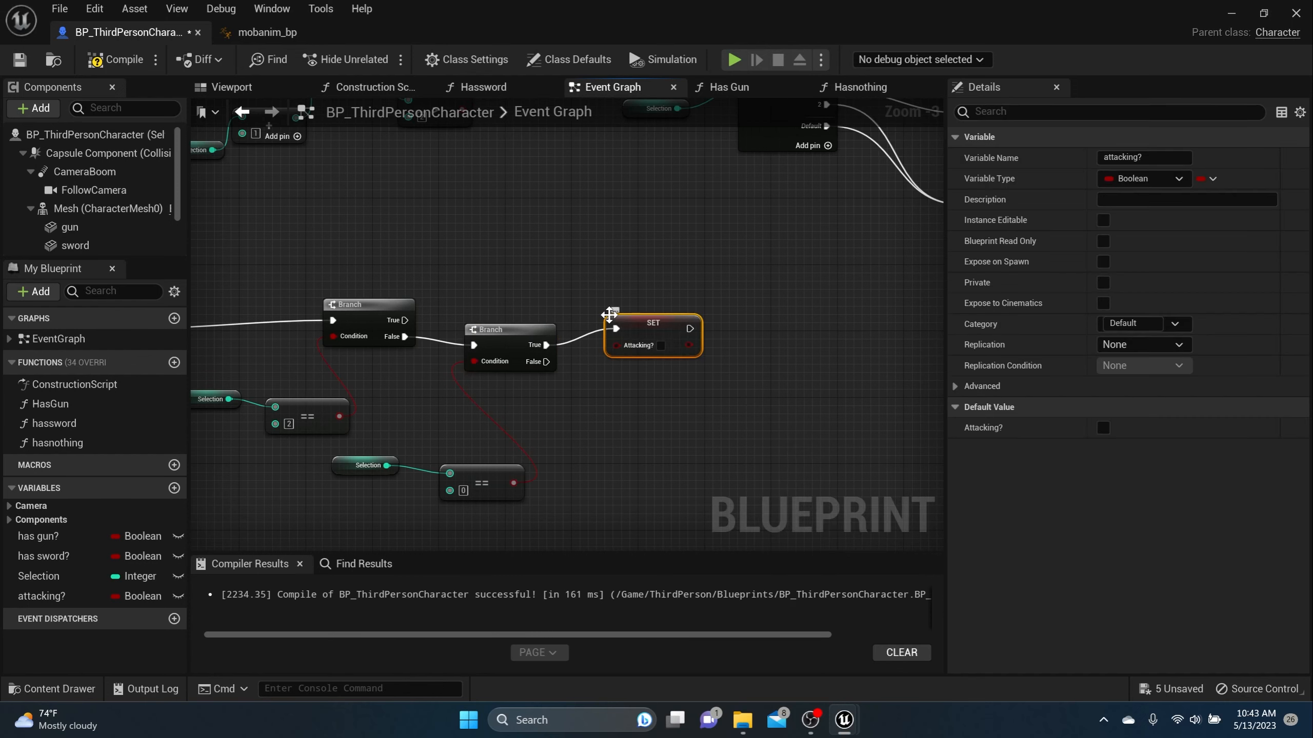
left_click(660, 345)
left_click_drag(656, 332, 656, 298)
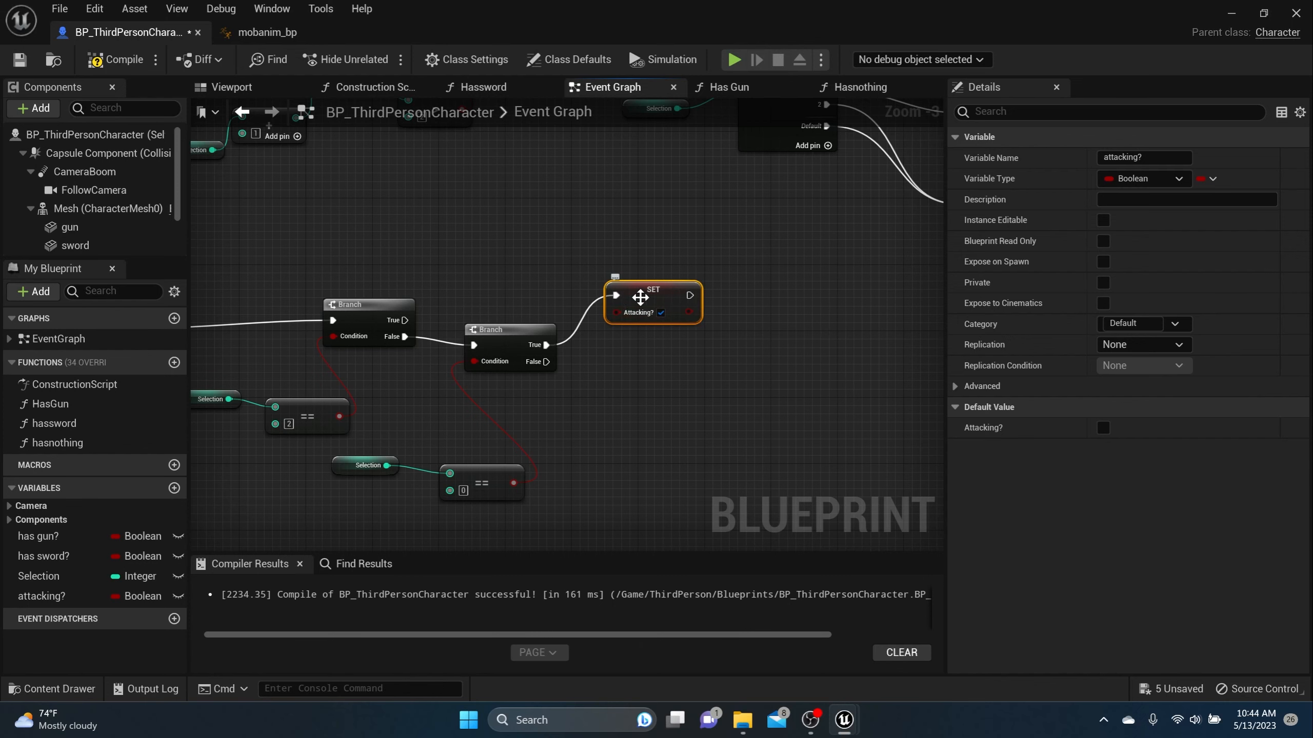
Add a third Branch node from the second Branch's False output.
right_click_drag(579, 298, 648, 189)
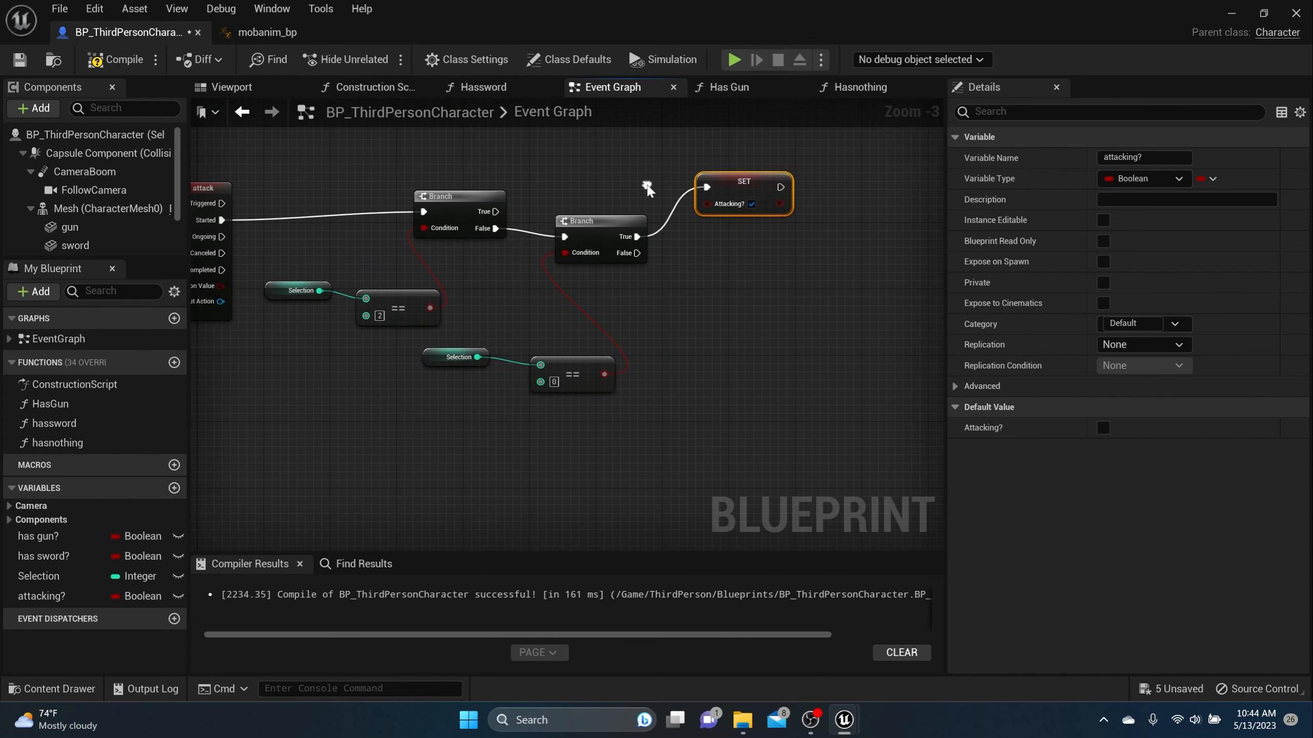
left_click_drag(628, 263, 740, 278)
type("branch")
key("Return")
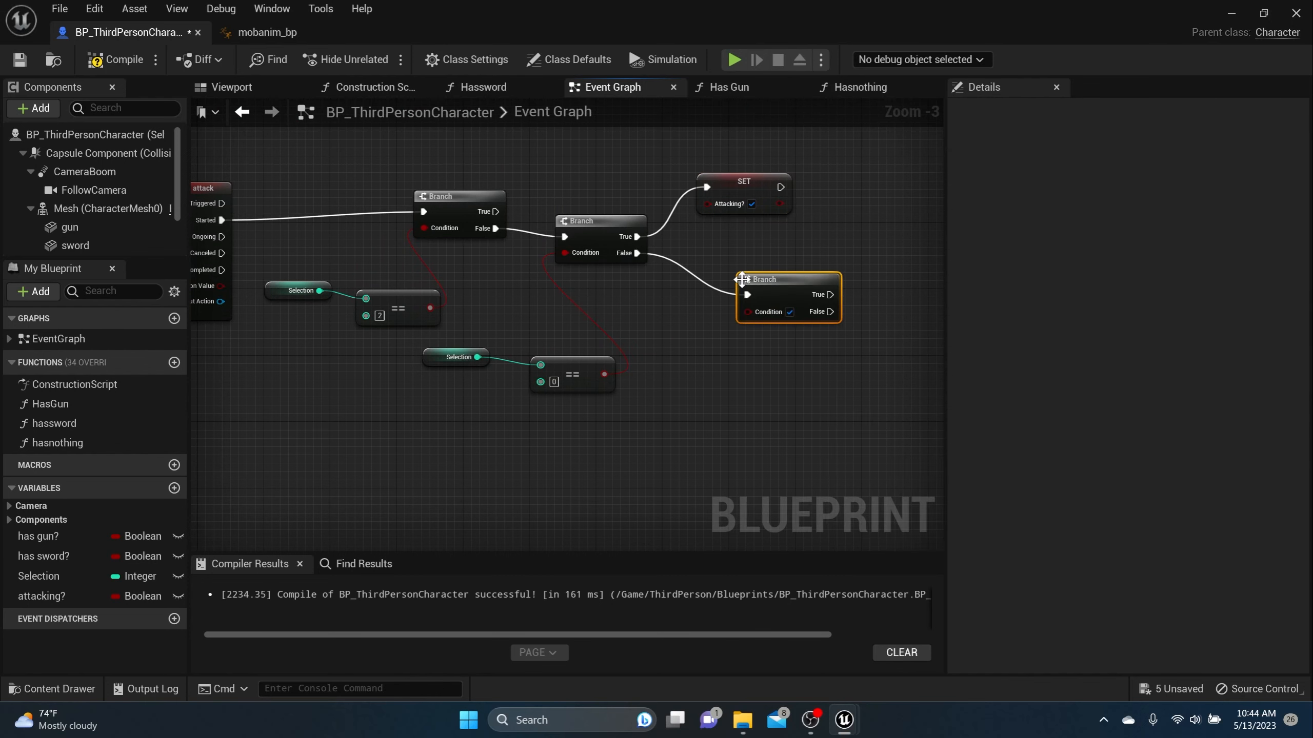
Duplicate the second Selection and Equal pair, set its comparison value to 1, and connect the result to the third Branch's Condition.
left_click_drag(595, 425, 454, 364)
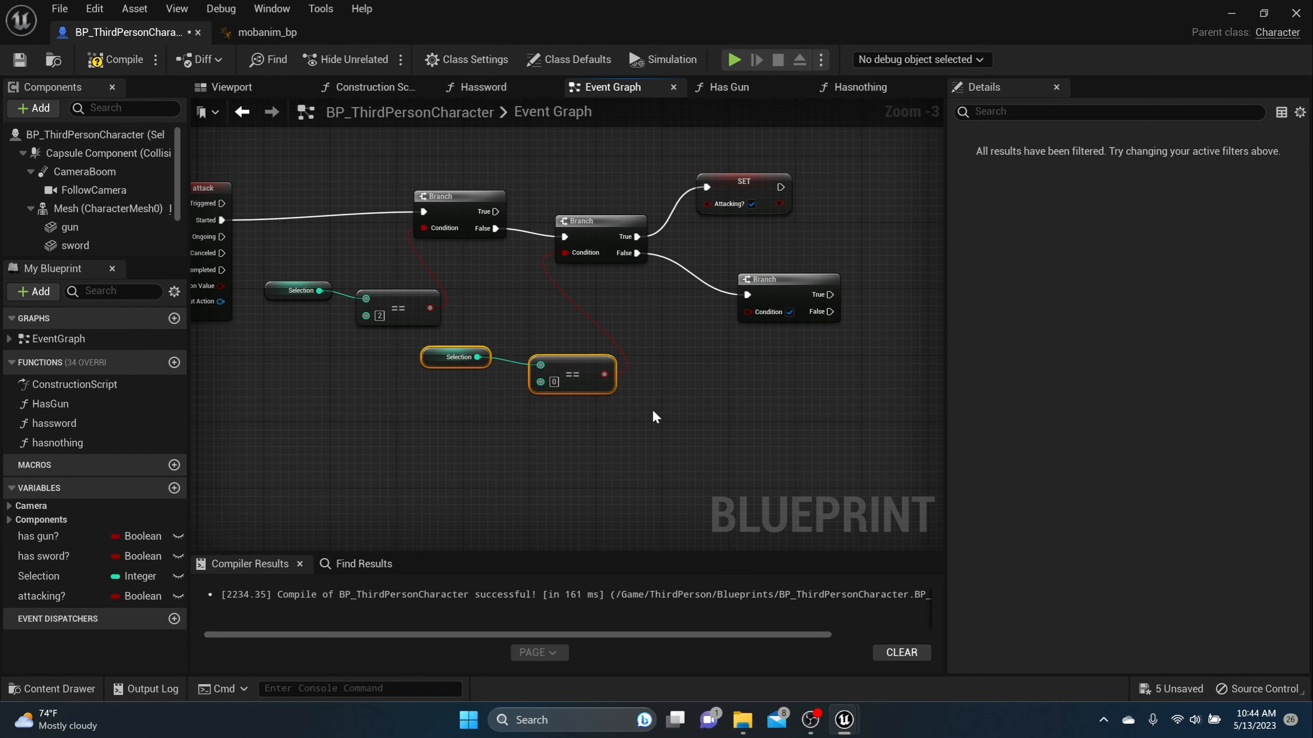
key("ctrl+c")
key("ctrl+v")
left_click(721, 440)
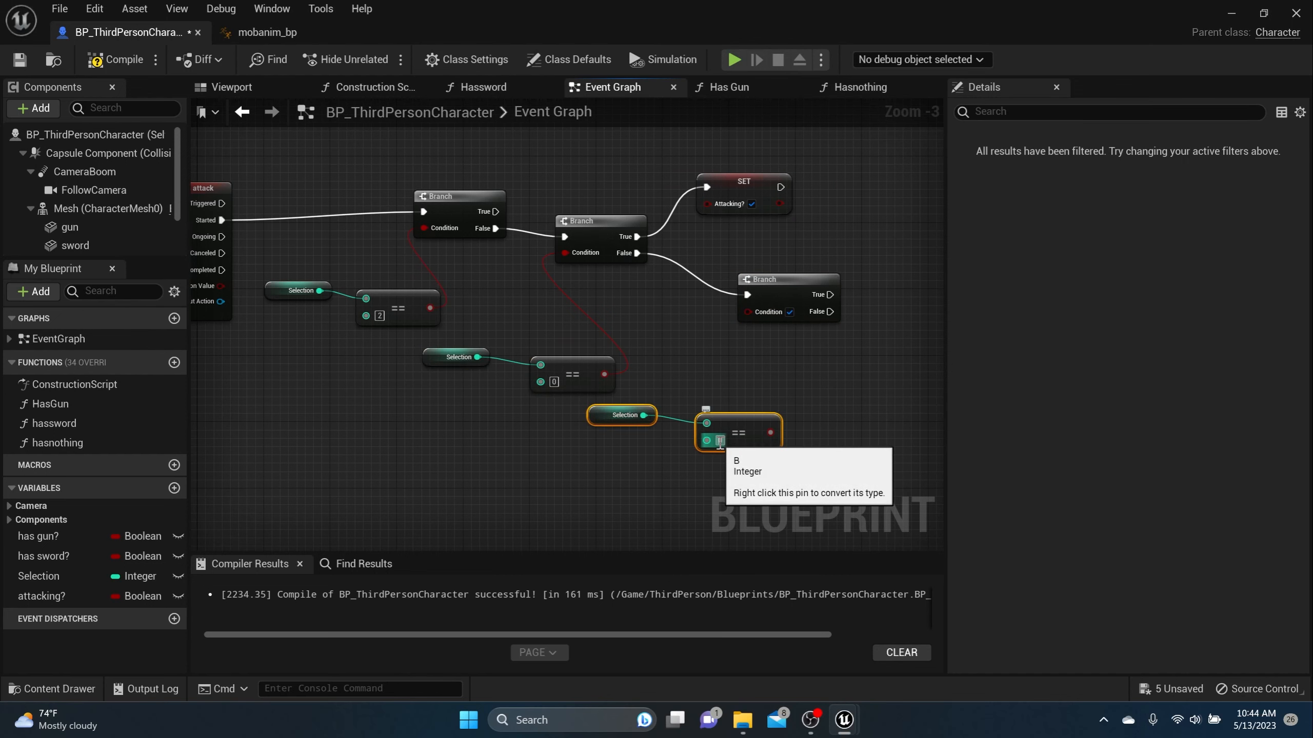
type("1")
left_click(725, 380)
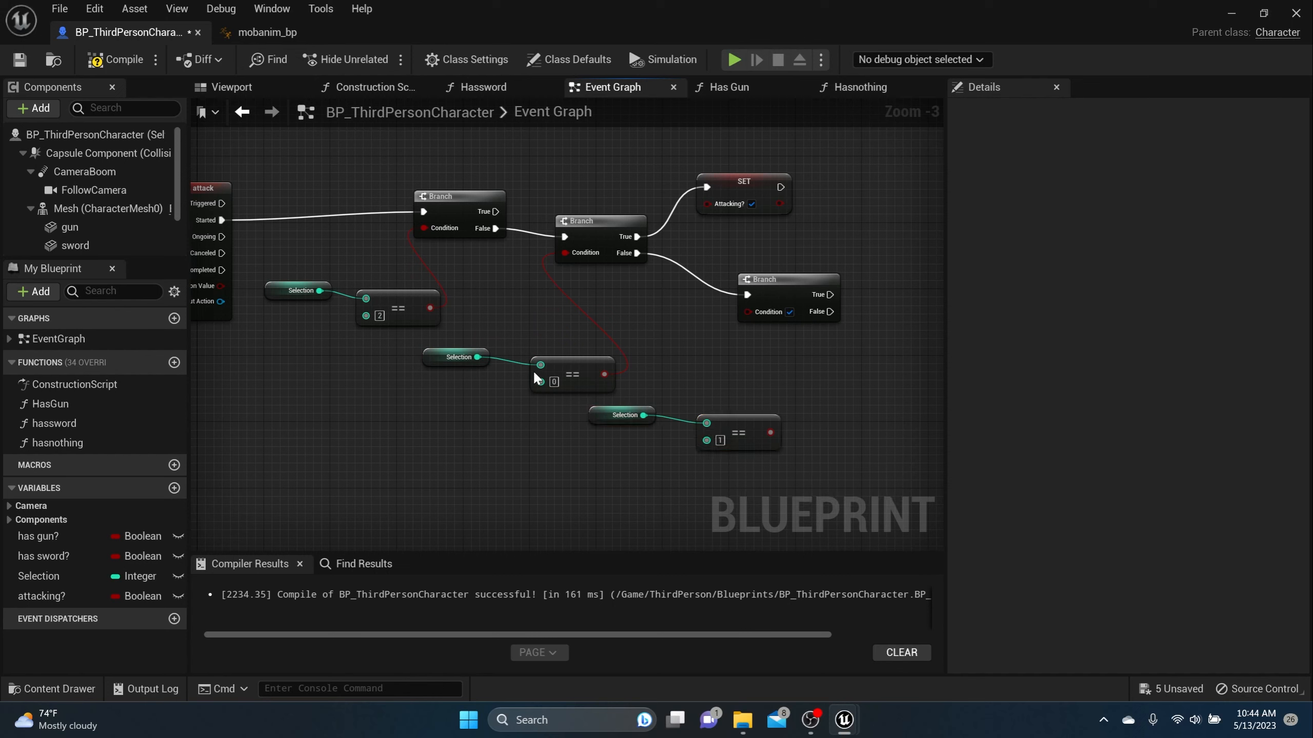
left_click_drag(770, 432, 747, 312)
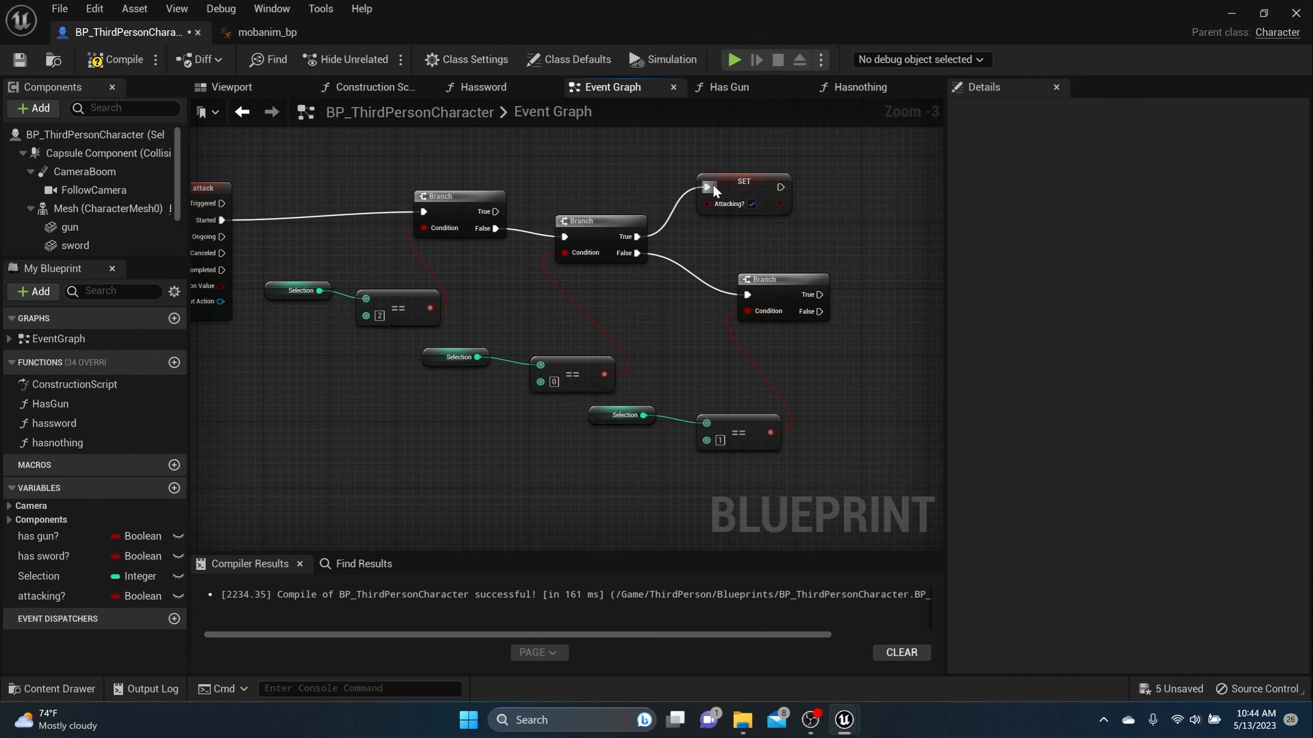
Move the Set Attacking? node slightly up and place a copy of it to the right of the third Branch.
left_click_drag(742, 185, 743, 160)
right_click_drag(776, 223, 622, 246)
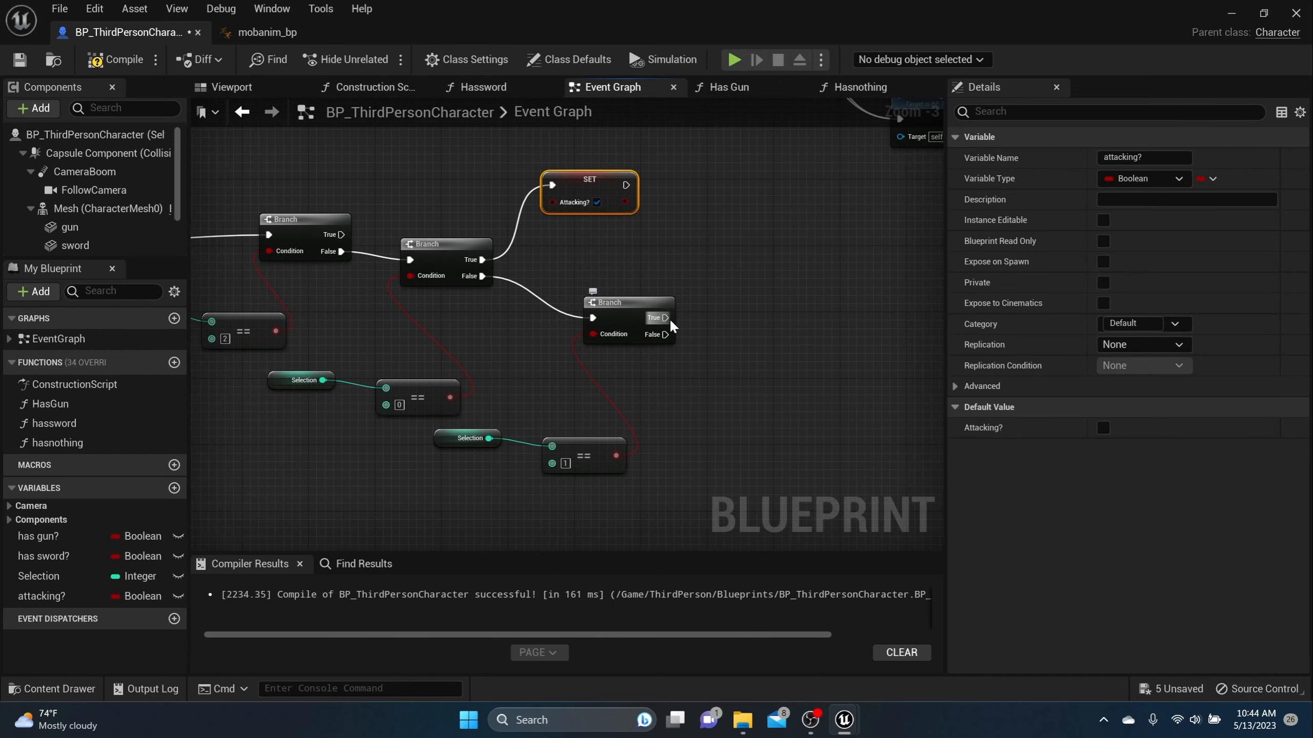
left_click_drag(665, 317, 728, 290)
key("Escape")
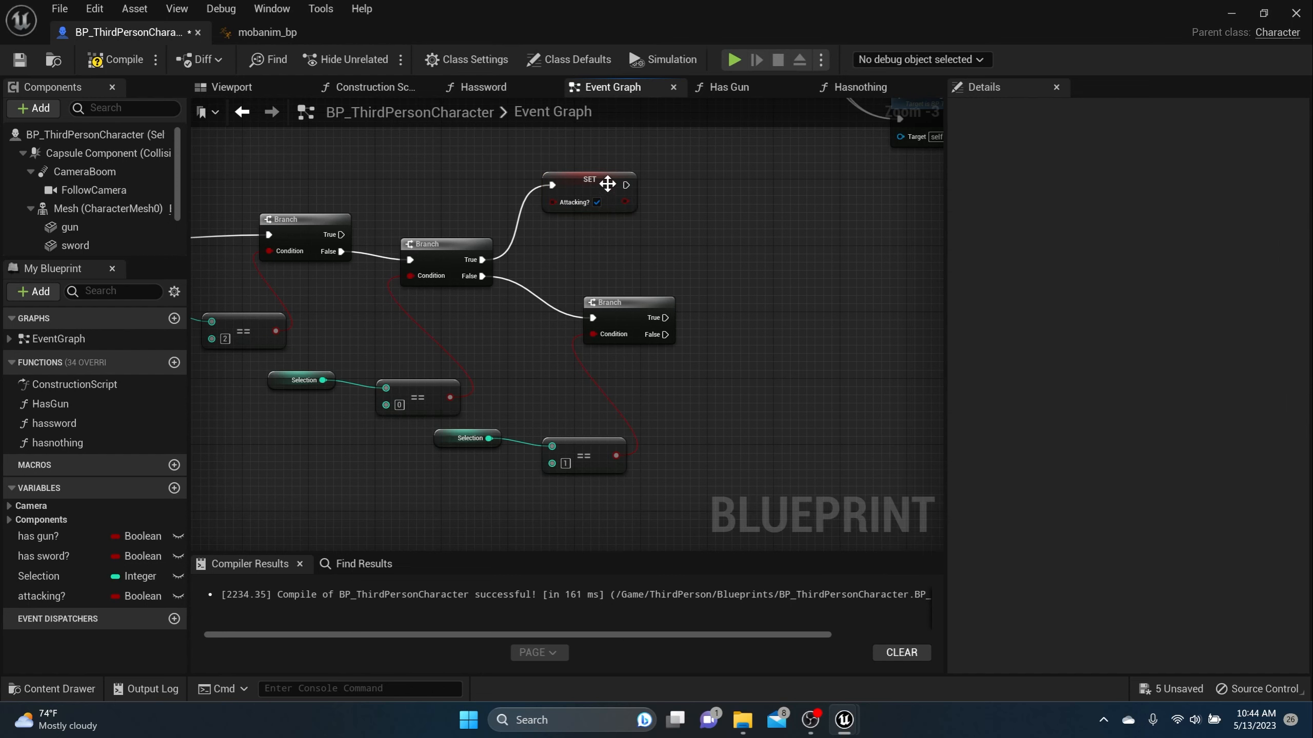
key("ctrl+c")
key("ctrl+v")
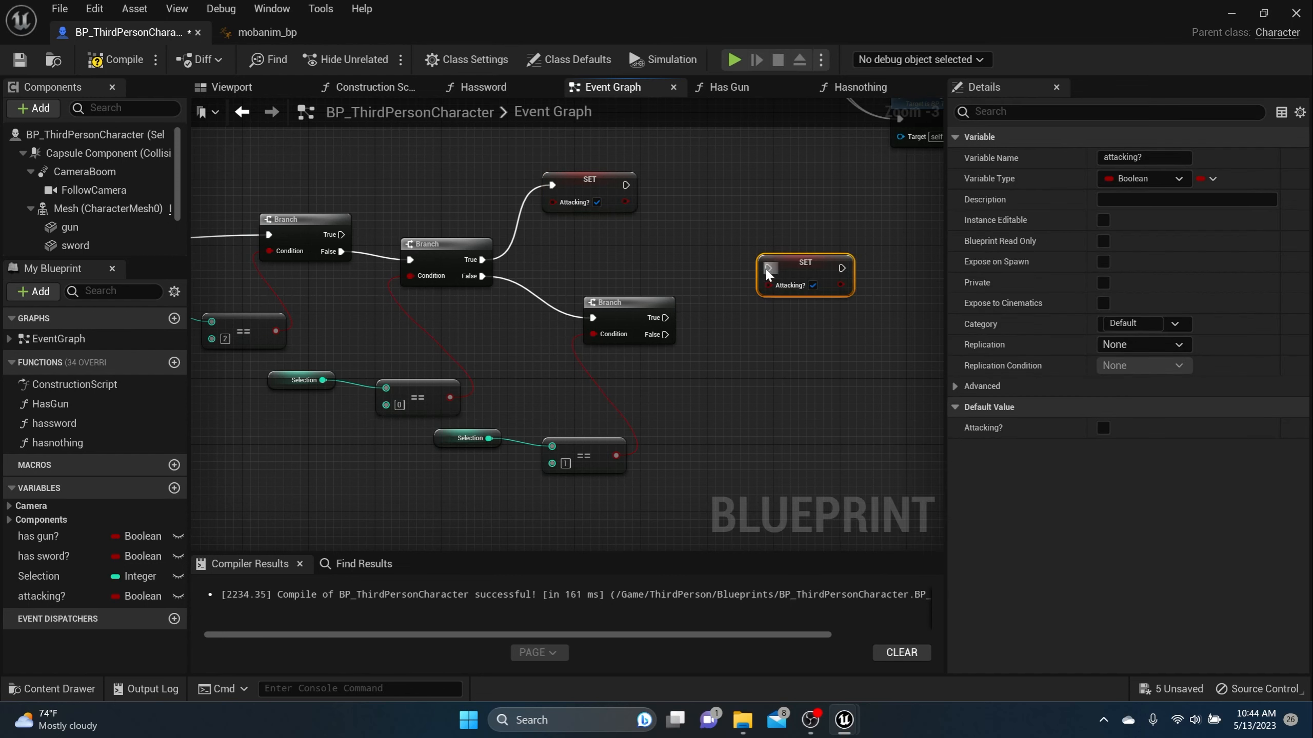
Connect the third Branch's True output to the copied Set Attacking? node, move the node closer to the Branch, and compile and save the blueprint.
left_click_drag(768, 268, 665, 317)
left_click_drag(809, 273, 750, 289)
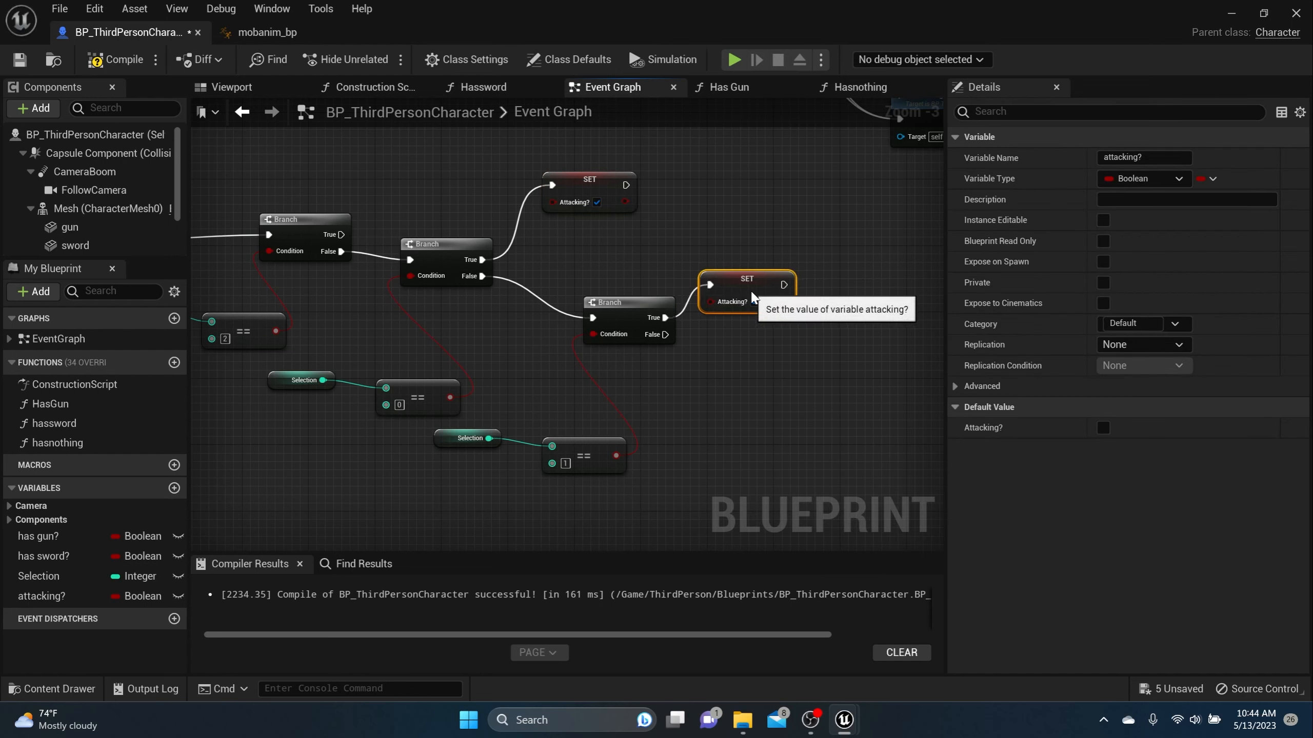
left_click(90, 54)
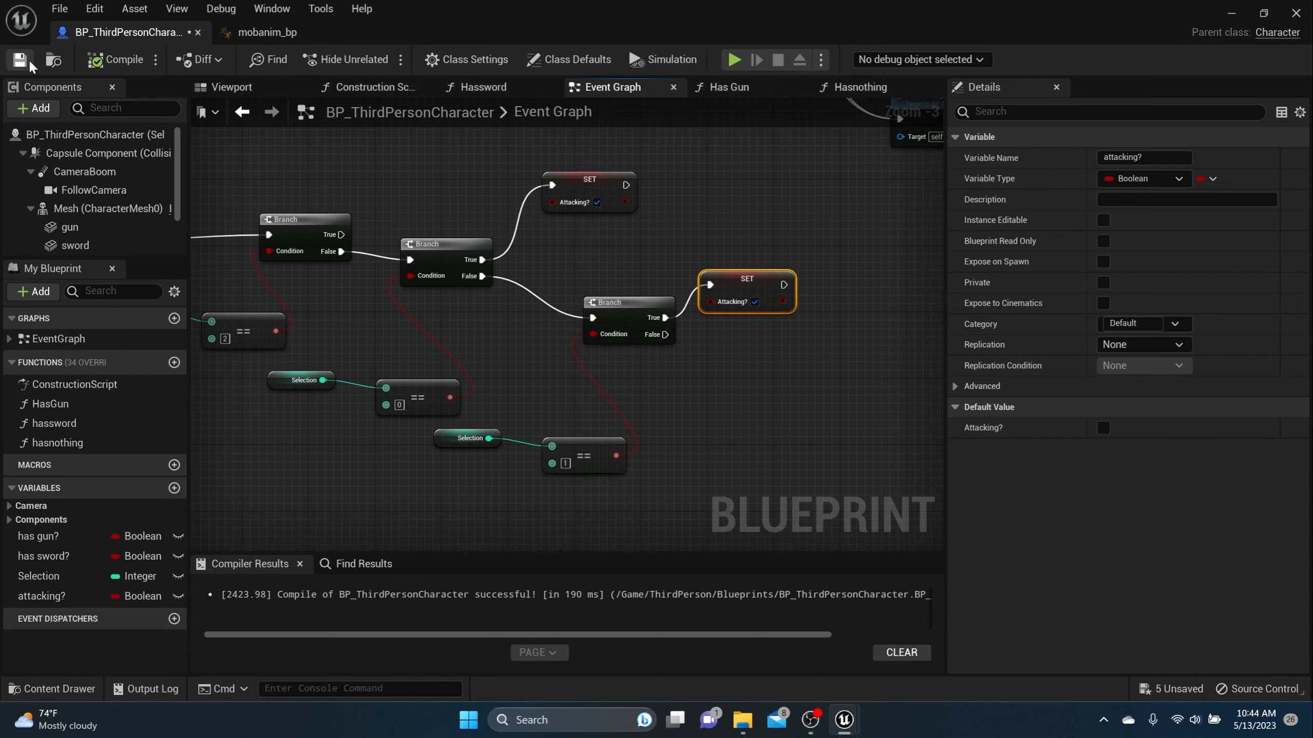
right_click_drag(517, 308, 645, 313)
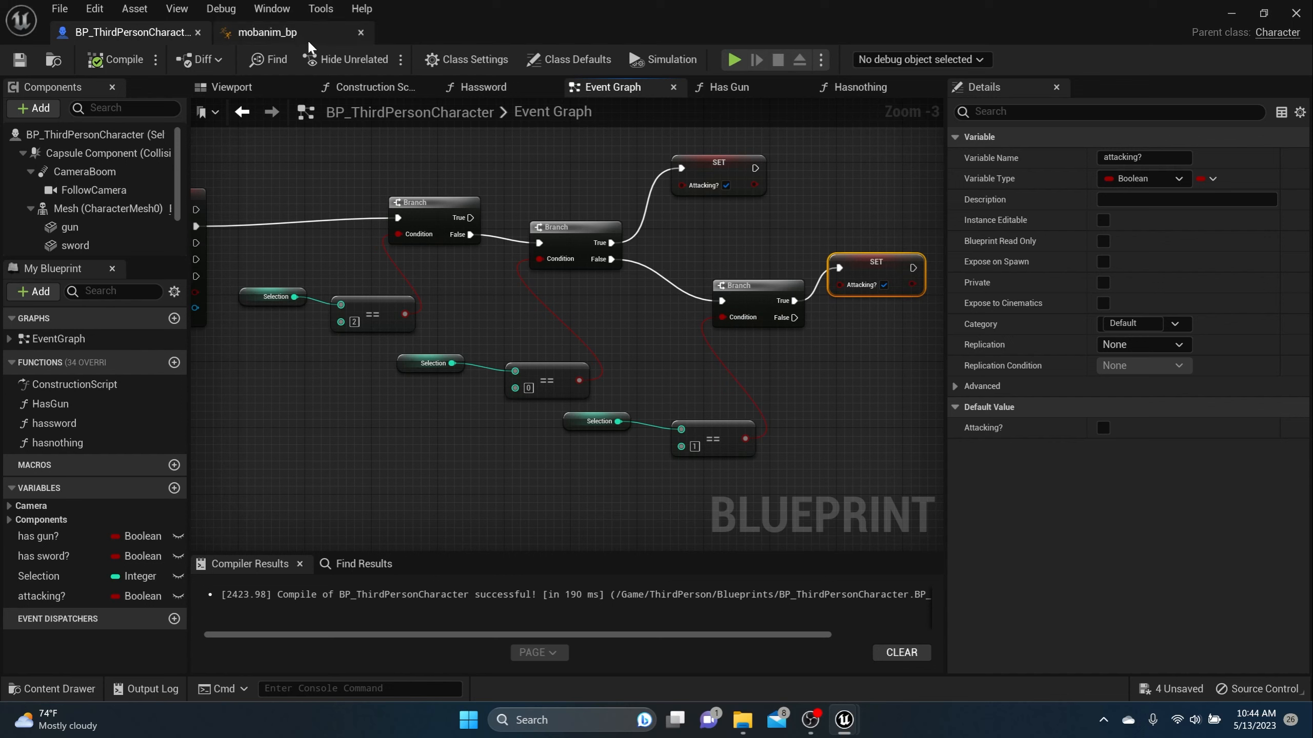
Switch to the mobanim_bp animation blueprint and open the swordattack state in its state machine.
left_click(286, 38)
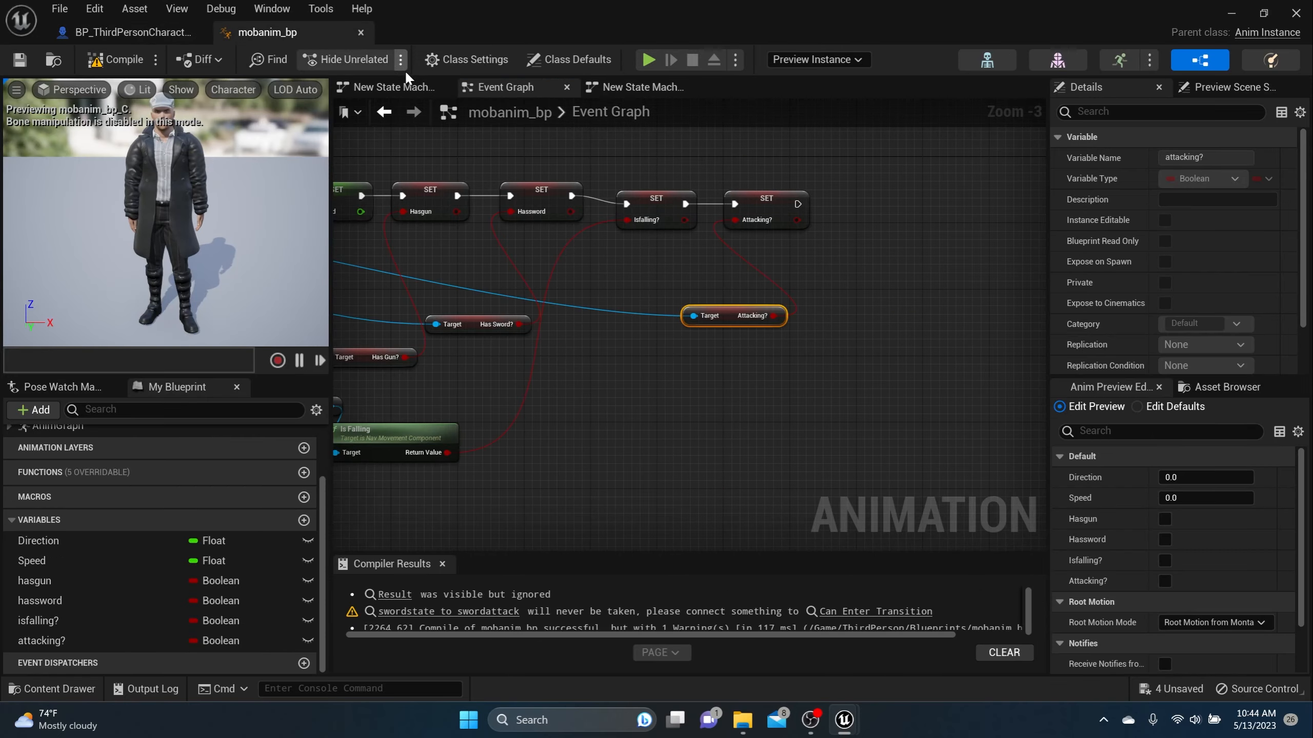
left_click(407, 87)
left_click(865, 220)
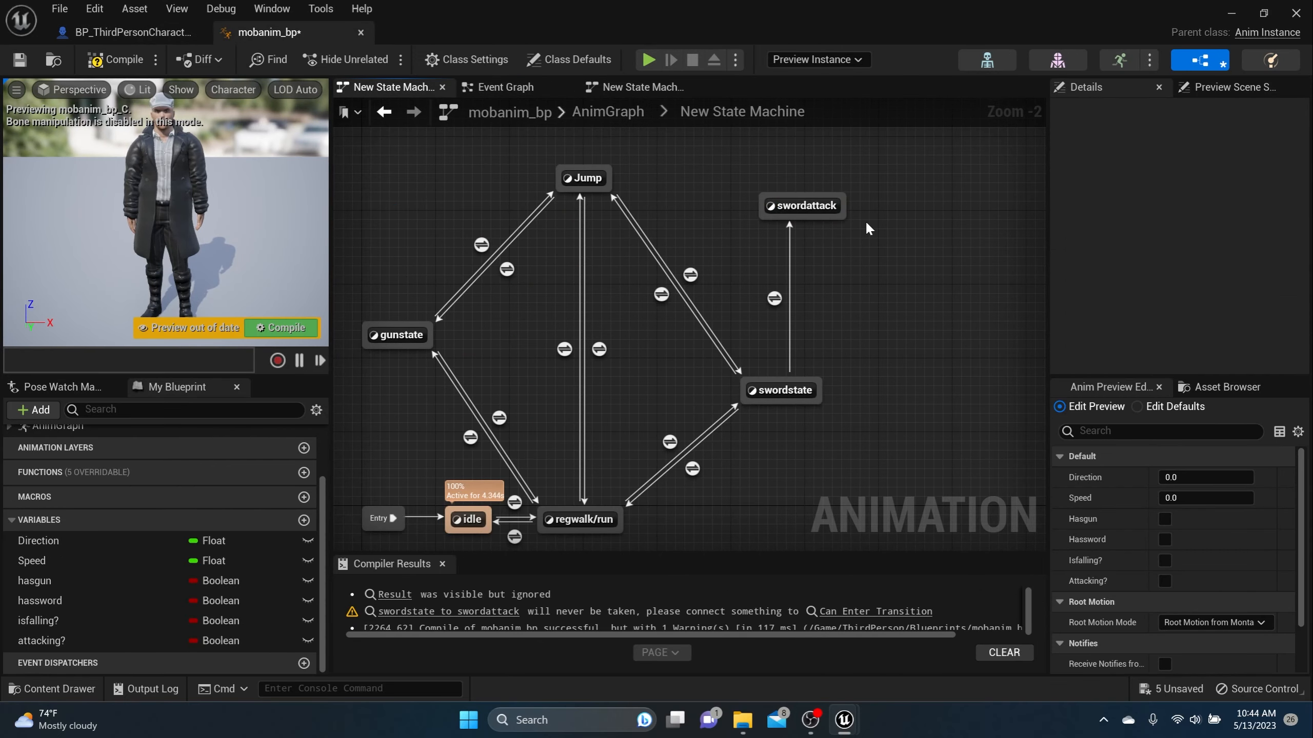
double_click(798, 206)
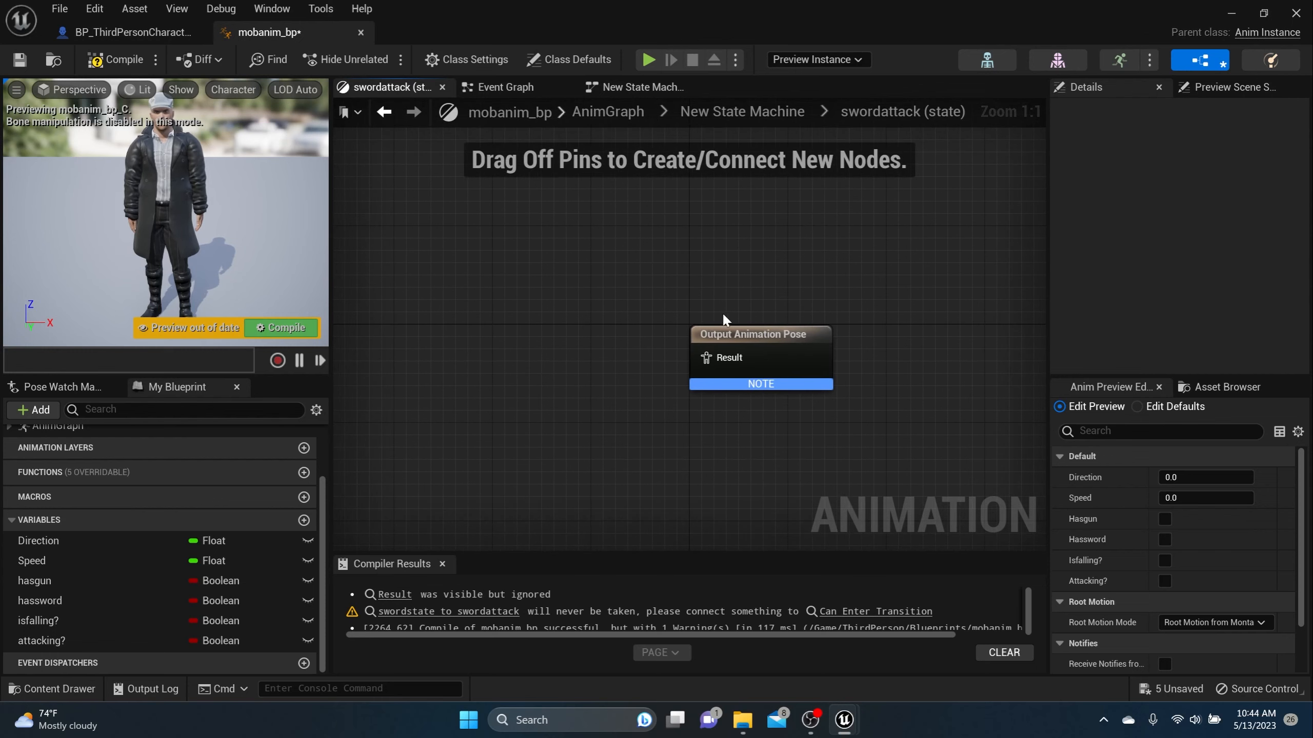
Add the Sword_And_Shield_Slash__1_ animation from the anims folder to the state, connect it to the output pose's Result, and compile.
left_click(69, 690)
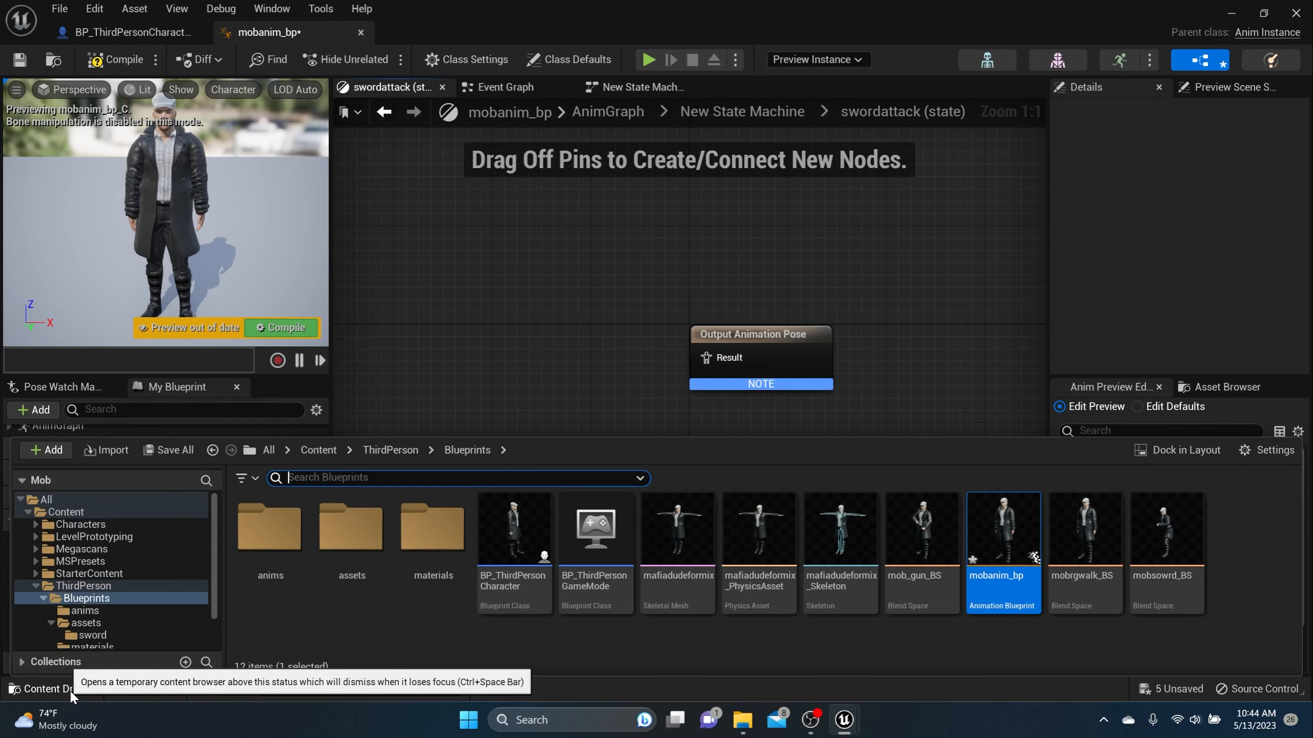
left_click(262, 535)
double_click(262, 535)
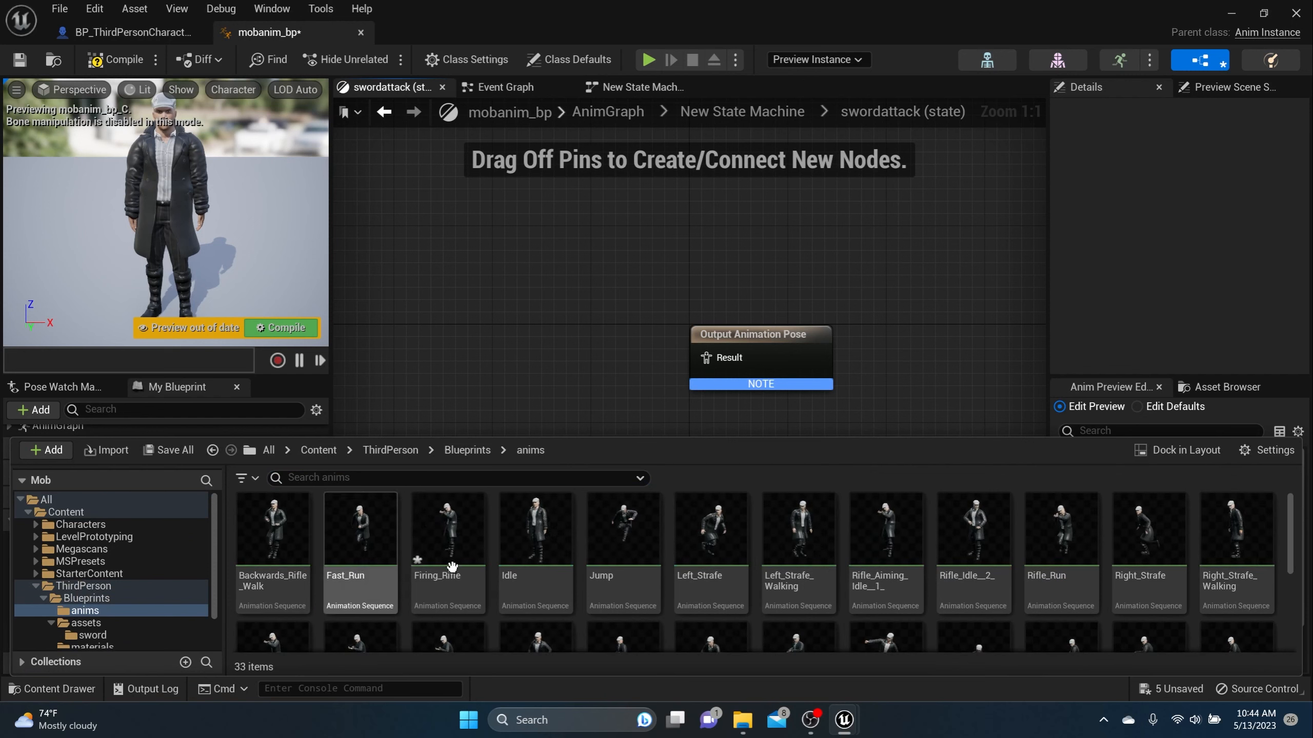
scroll(494, 574, "down", 5)
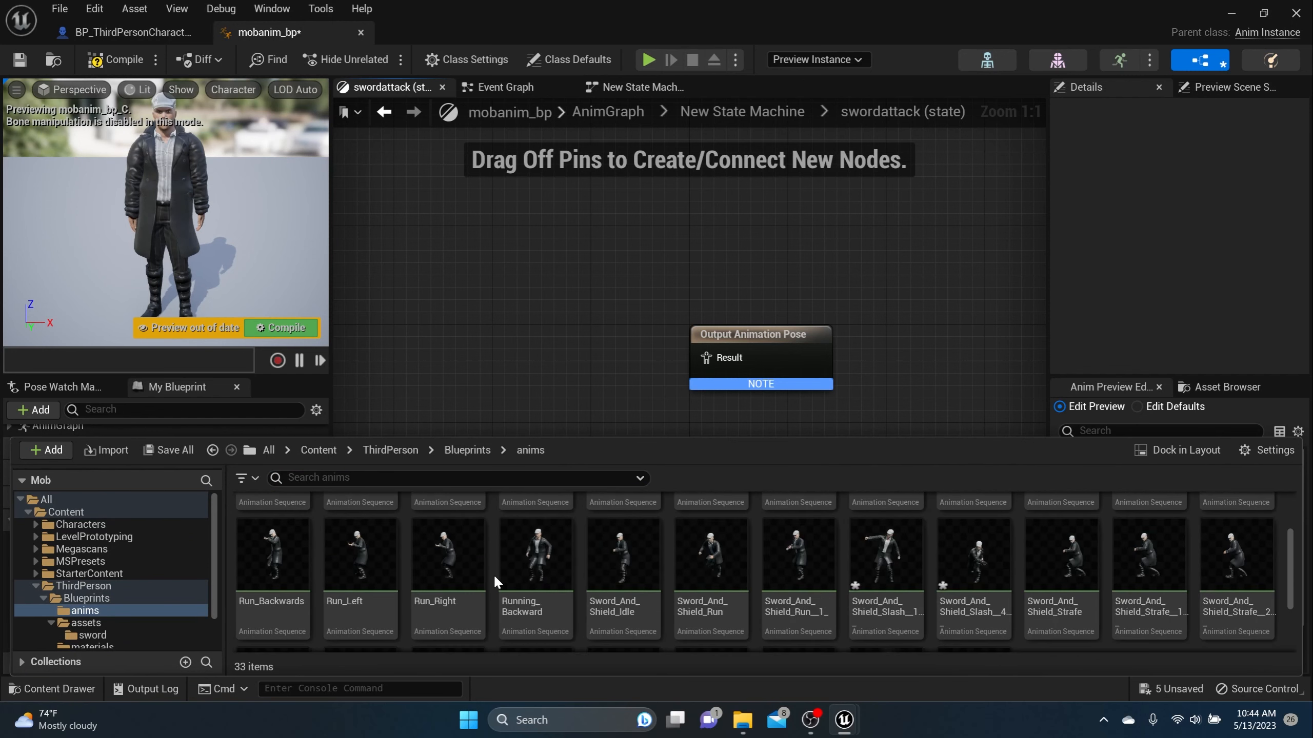
scroll(494, 574, "down", 1)
left_click_drag(619, 548, 760, 526)
left_click(881, 521)
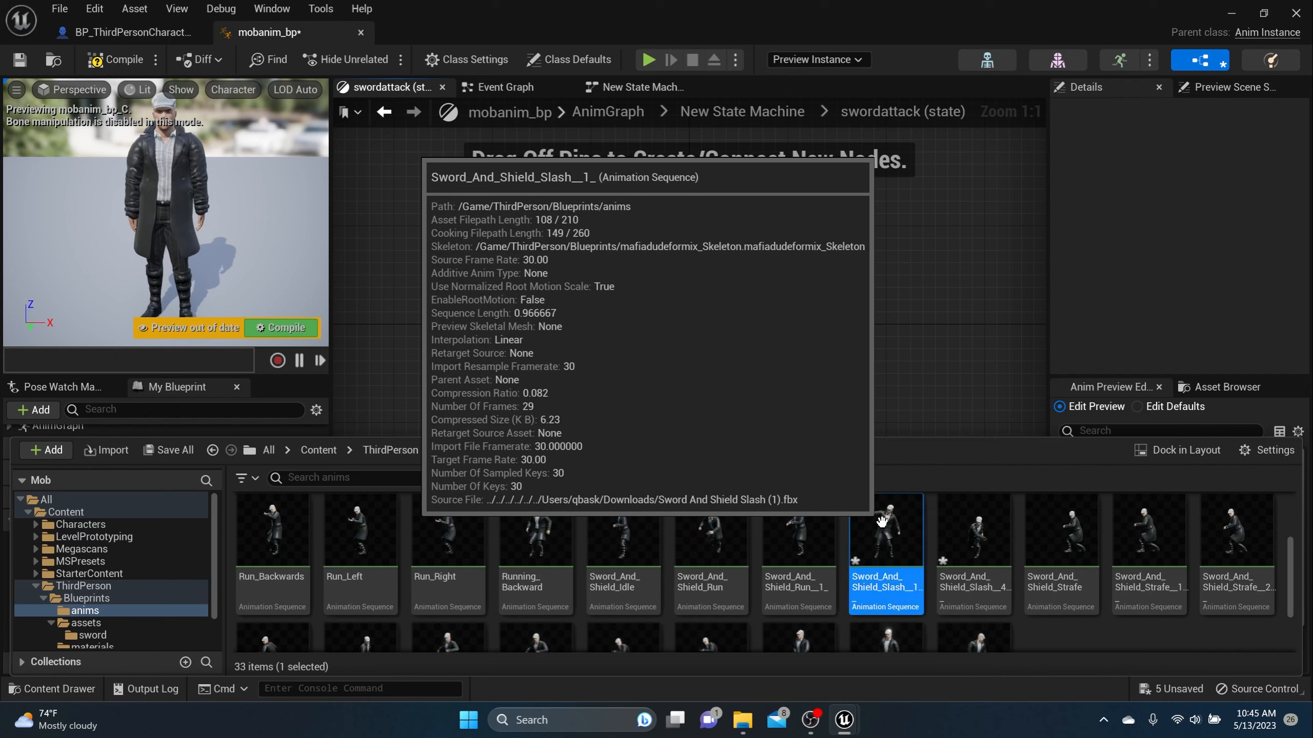
scroll(882, 522, "down", 2)
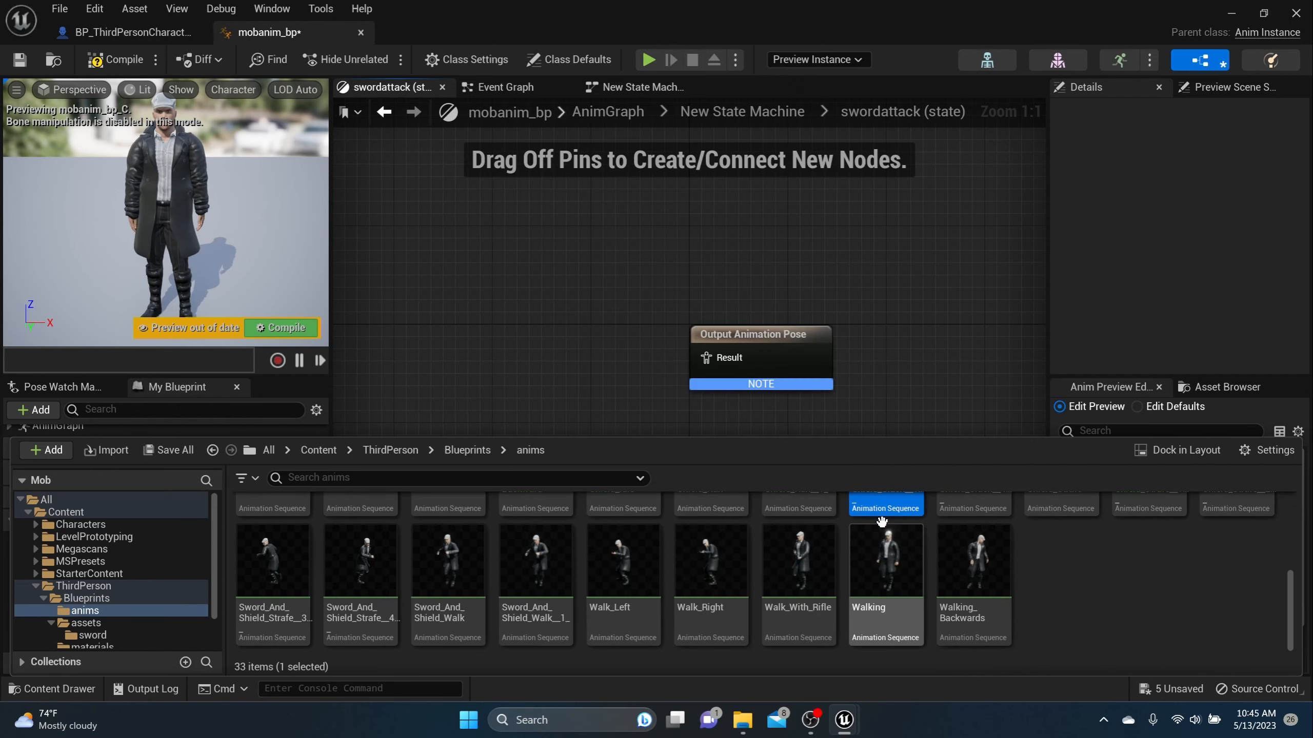
scroll(881, 522, "up", 2)
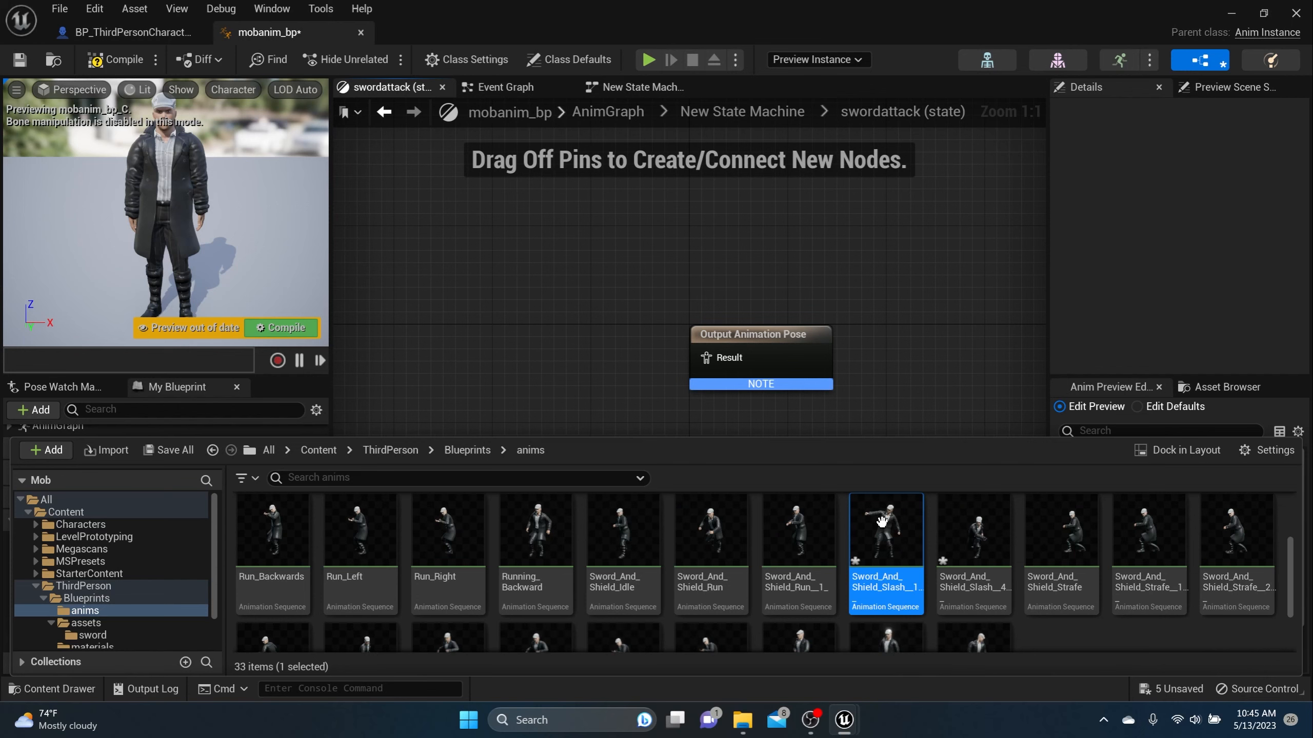
left_click_drag(881, 522, 490, 322)
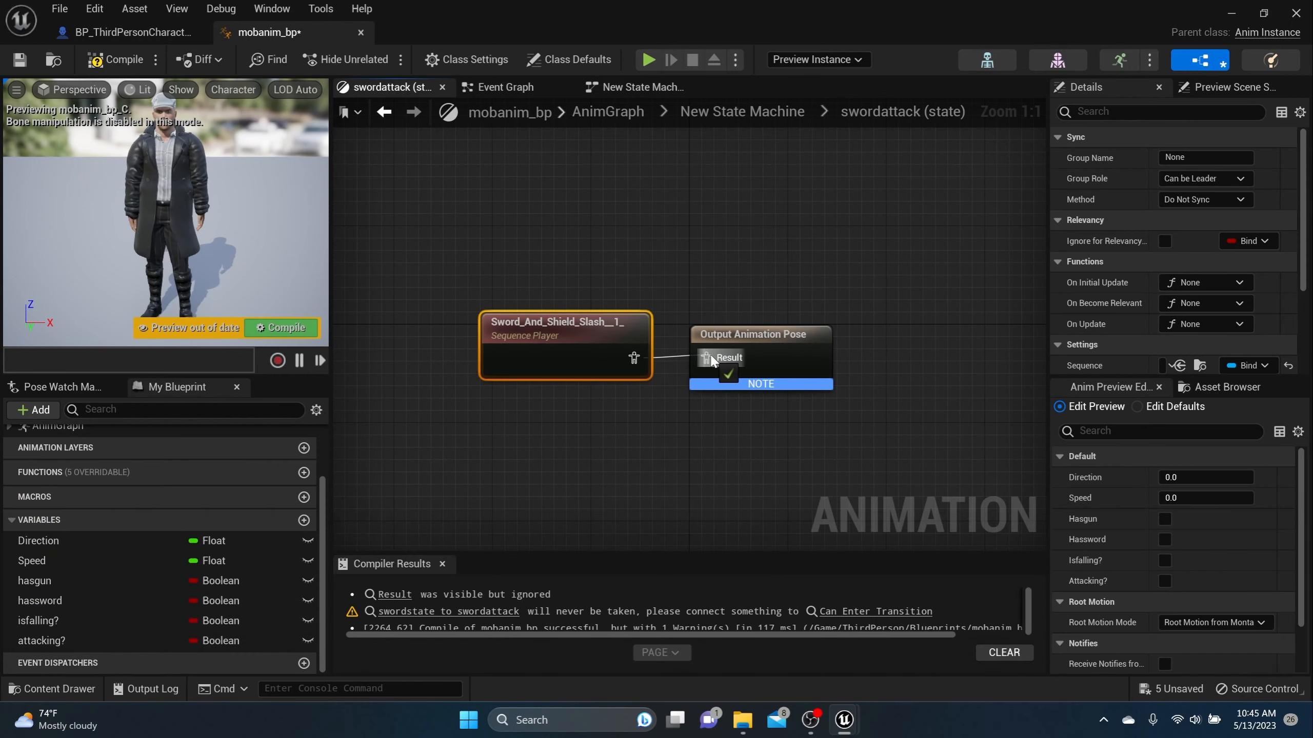
left_click(92, 61)
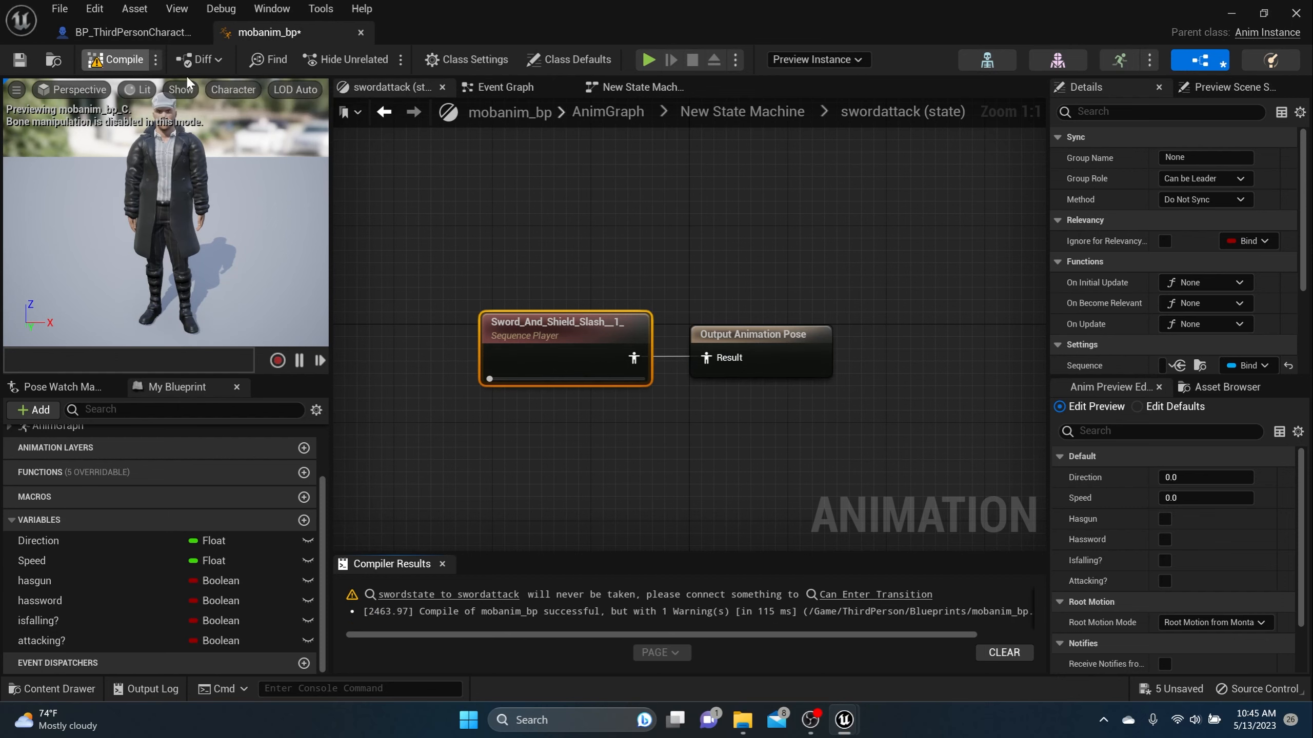
In the swordstate to swordattack transition rule, connect the attacking? variable to Can Enter Transition, and compile and save.
left_click(740, 117)
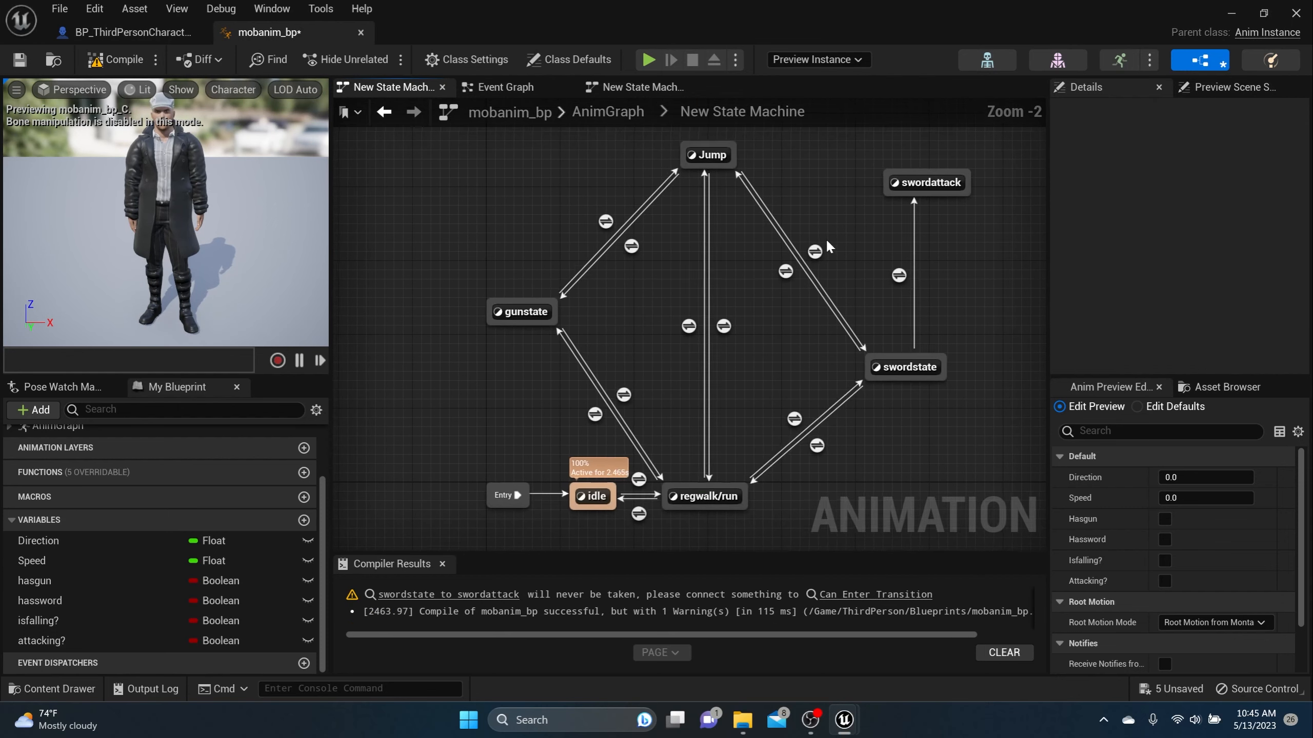
double_click(899, 276)
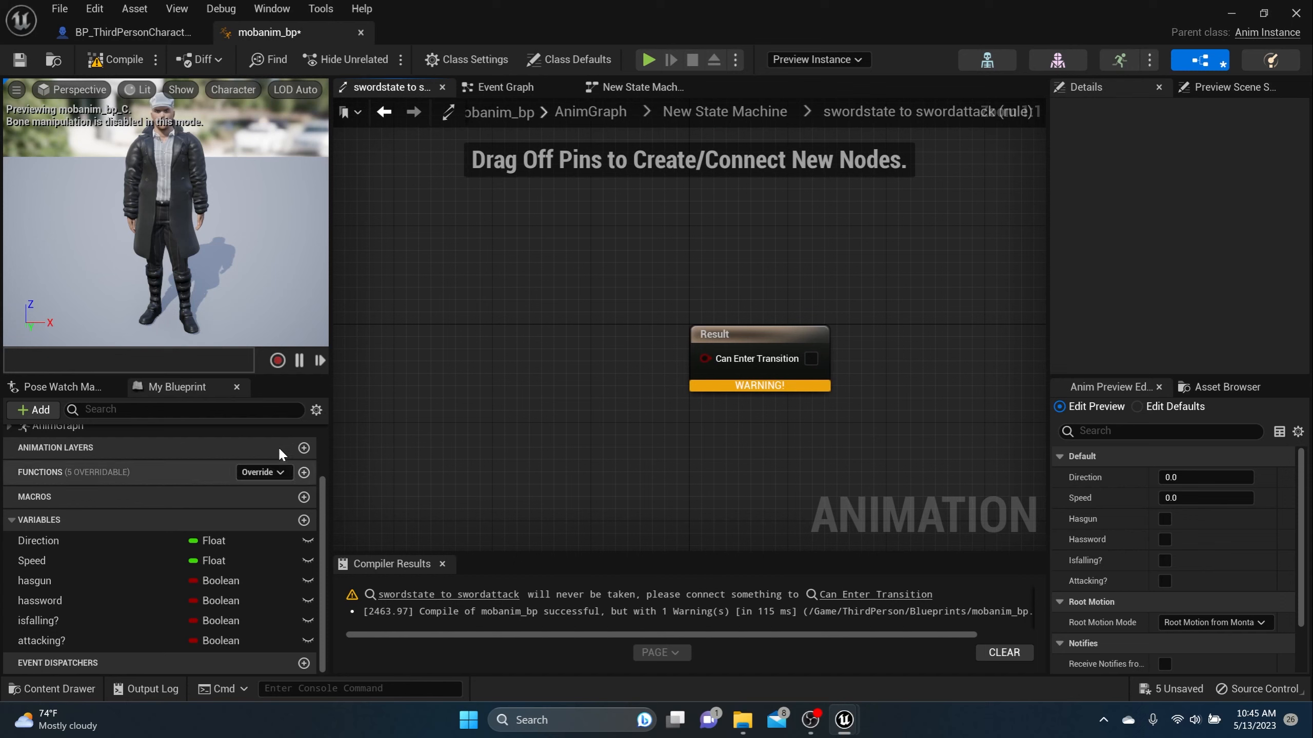
left_click(43, 641)
left_click_drag(48, 651, 705, 358)
left_click(105, 57)
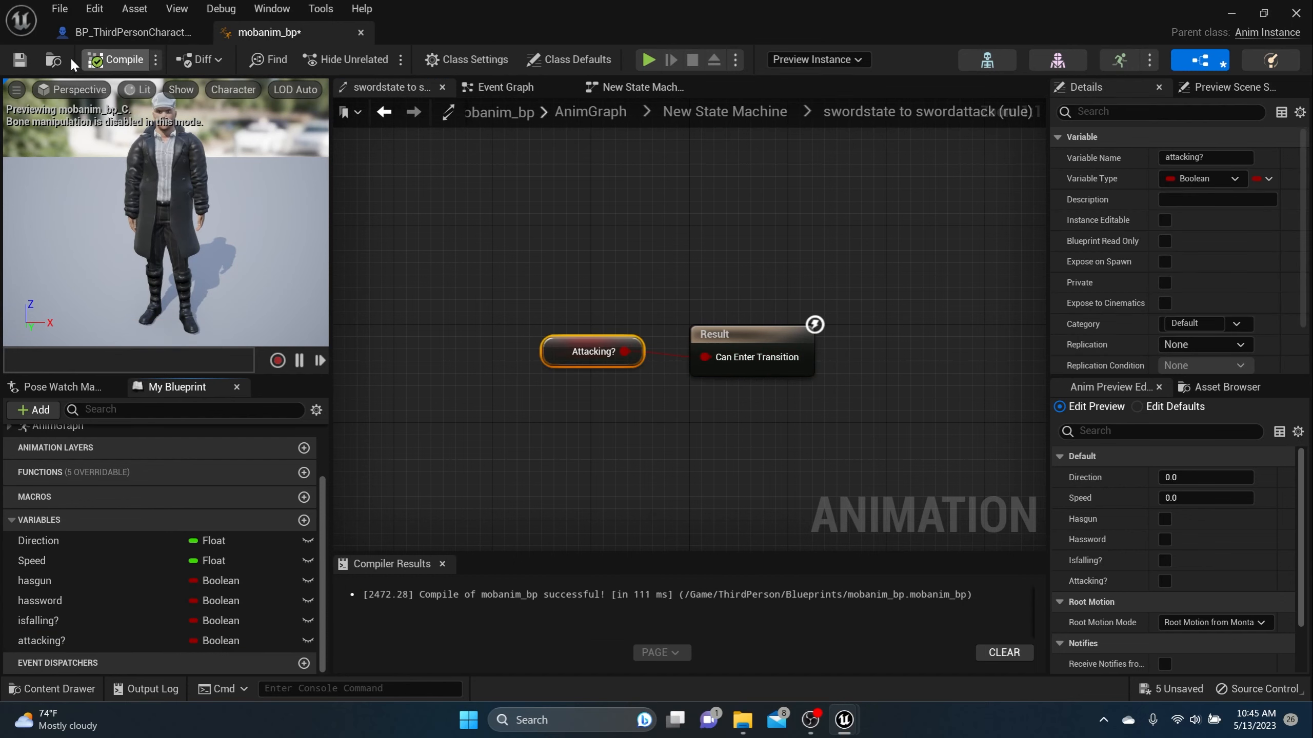
Add a transition from swordattack back to swordstate and place an Attacking? getter in its rule.
left_click(753, 118)
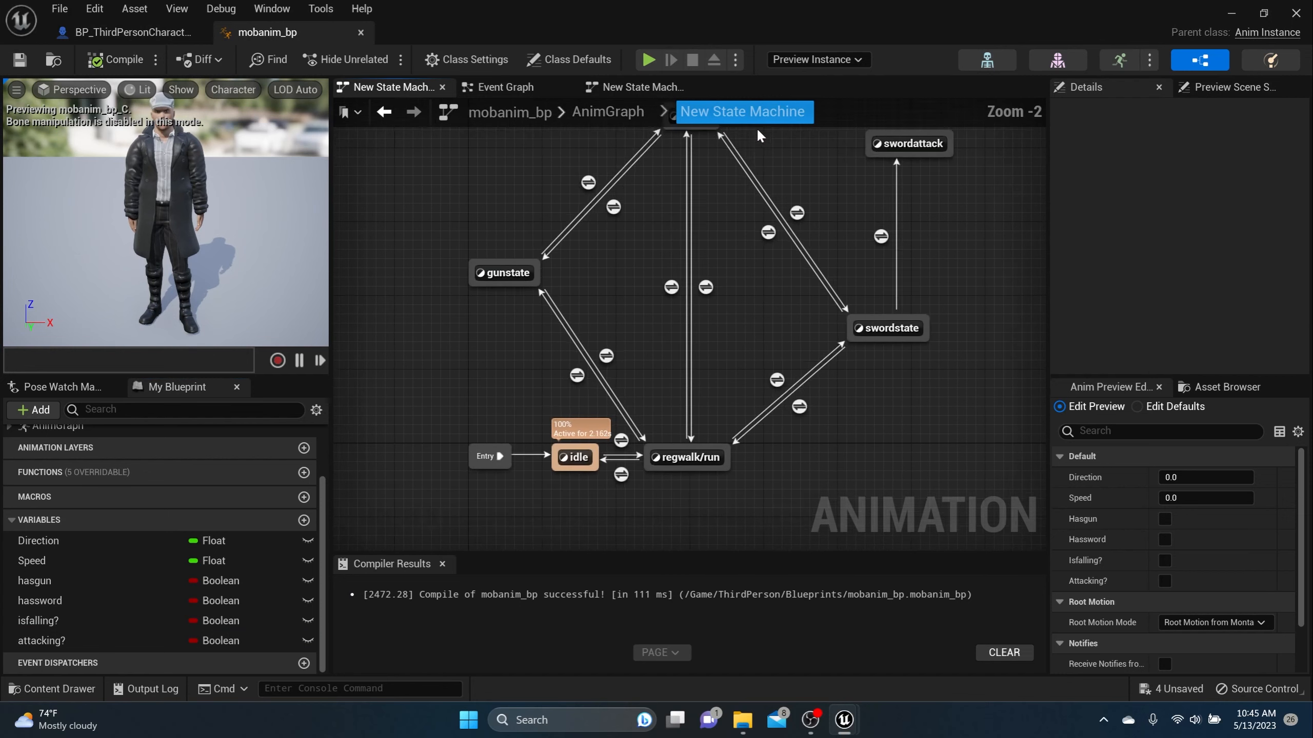
right_click_drag(852, 255, 593, 262)
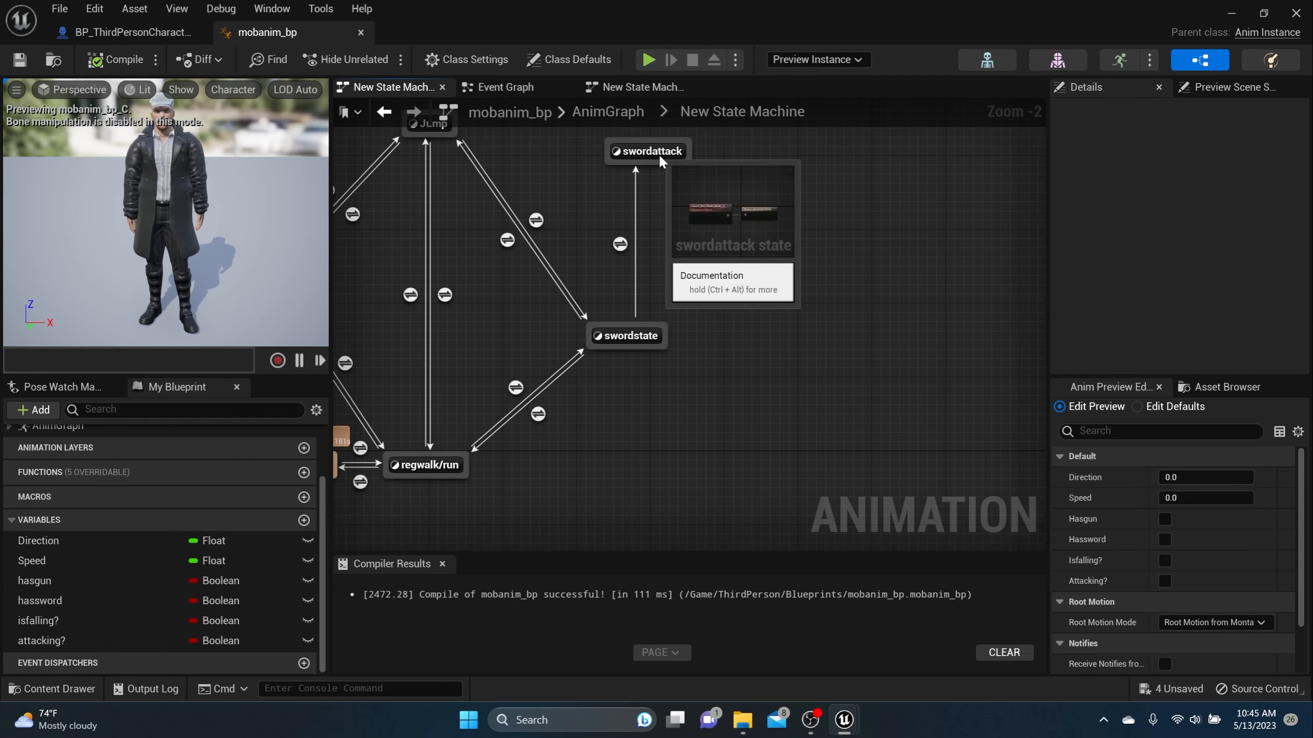
left_click_drag(658, 155, 667, 339)
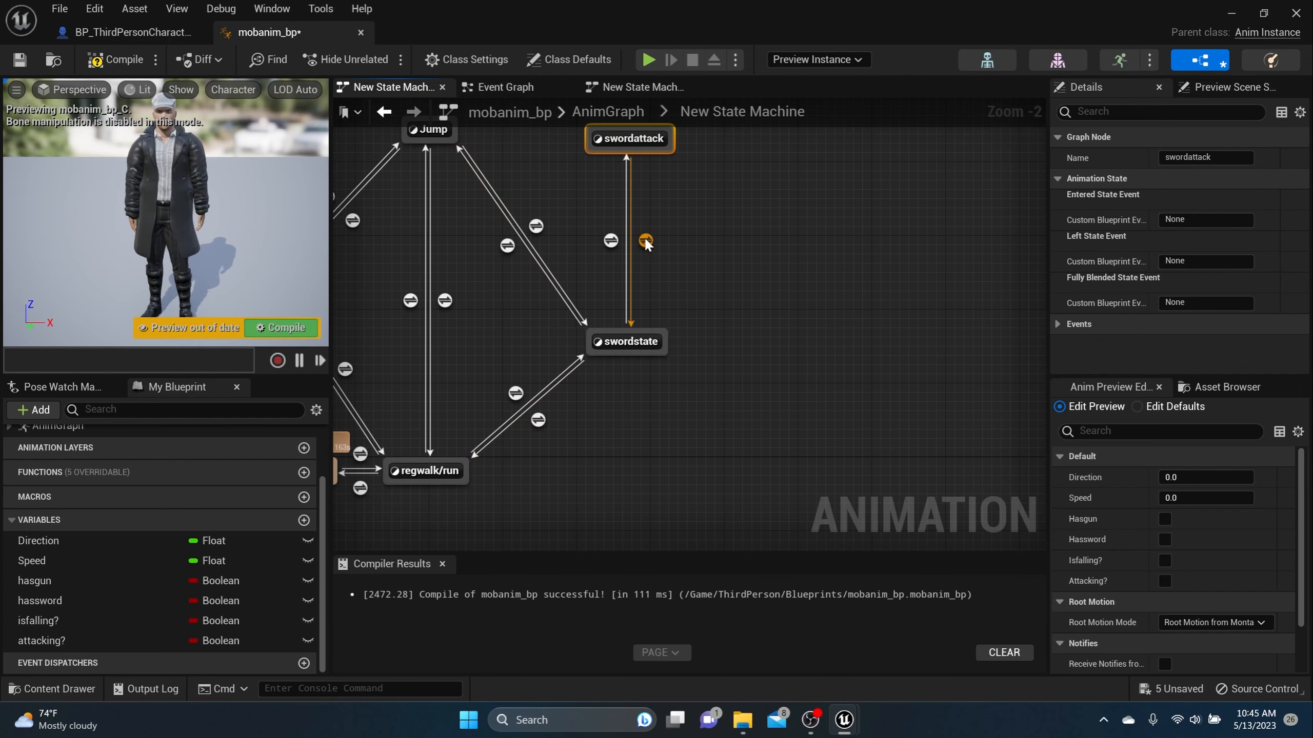
double_click(646, 240)
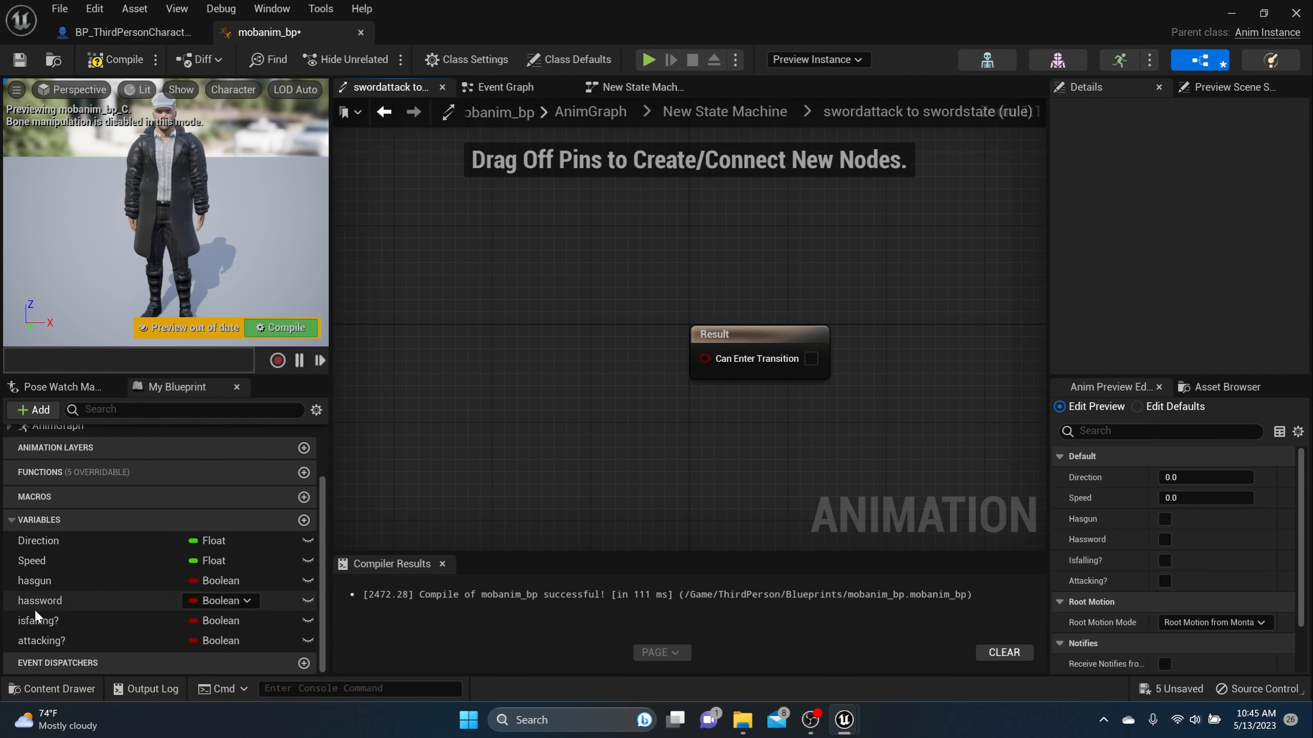
left_click_drag(49, 640, 438, 431)
left_click_drag(394, 328, 523, 375)
left_click(435, 347)
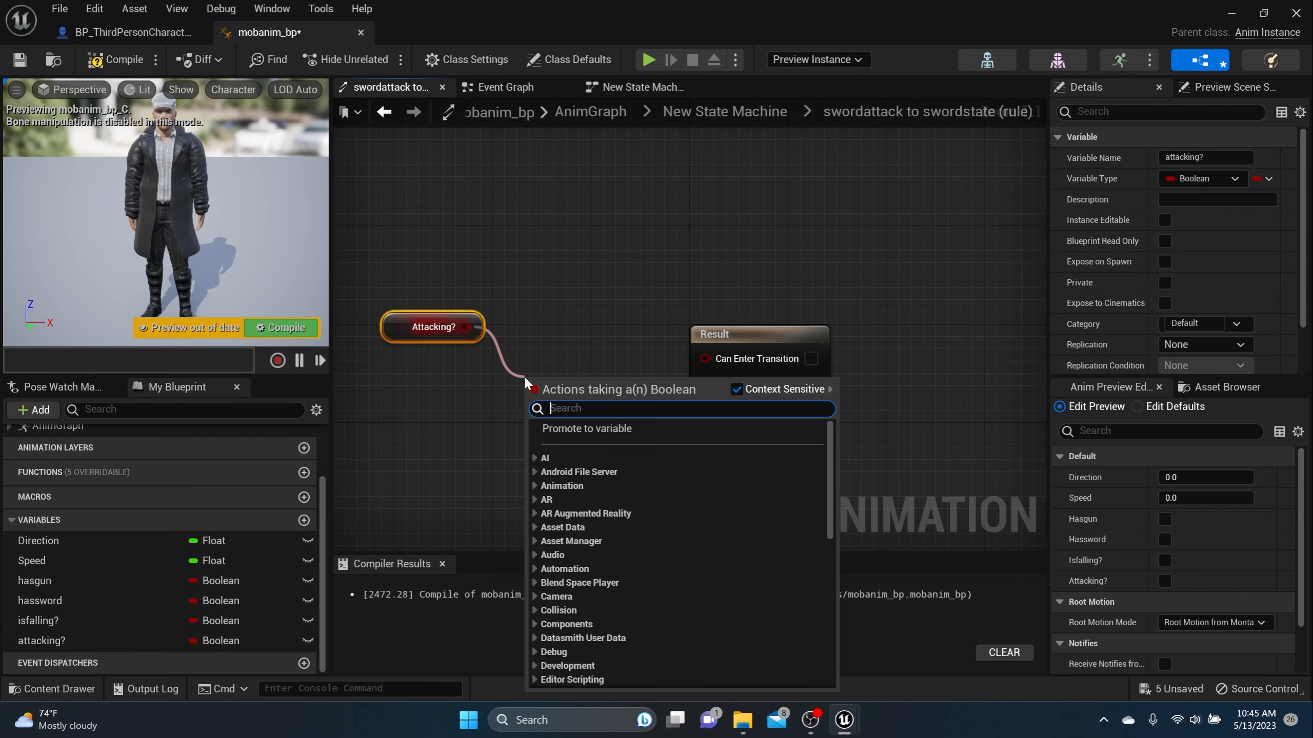
type("!=")
key("Return")
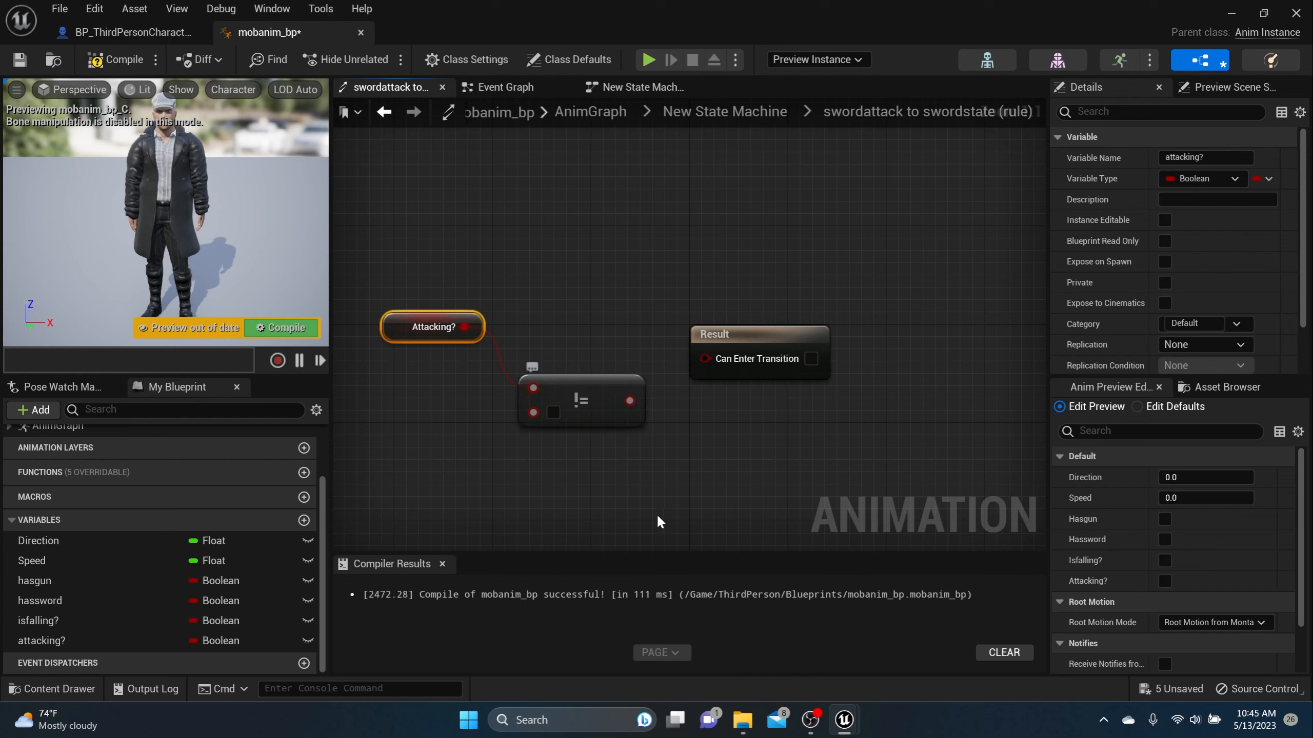
left_click(605, 419)
key("Delete")
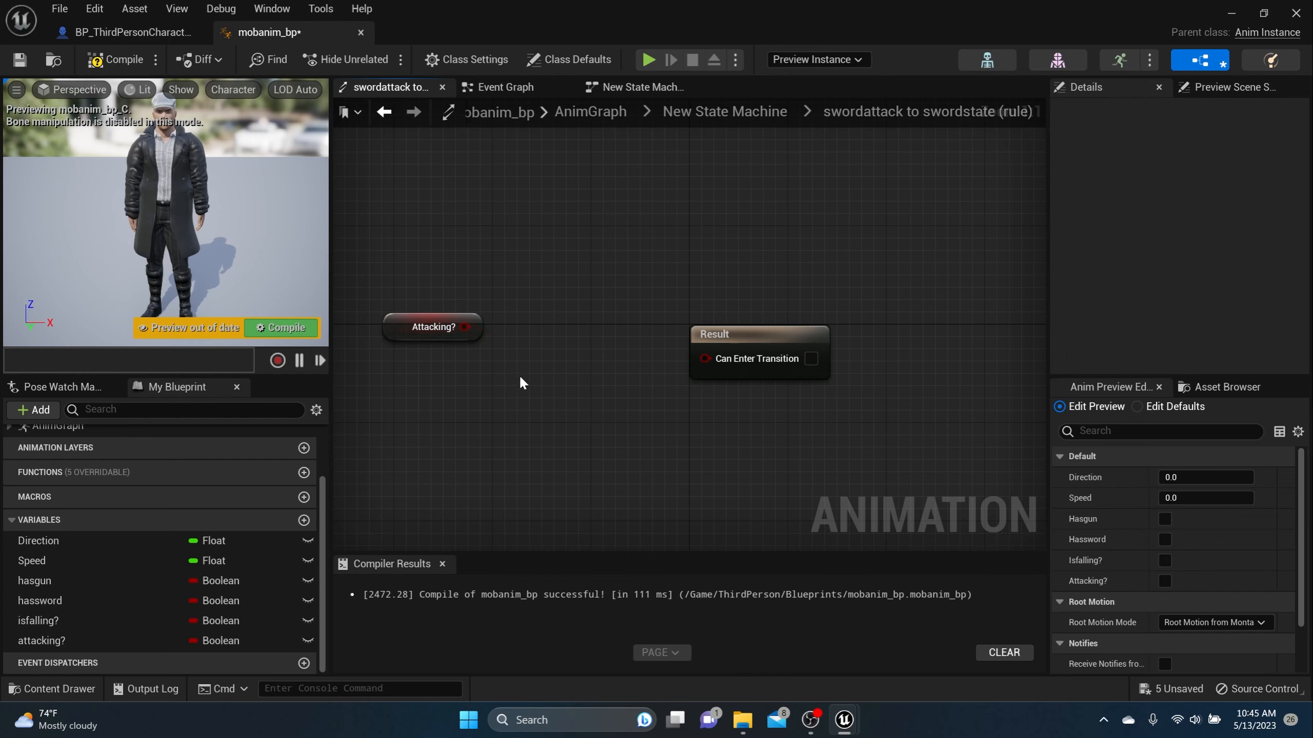
Connect the Attacking? getter through a NOT Boolean node to Can Enter Transition, and compile and save the animation blueprint.
left_click_drag(464, 326, 511, 371)
type("not")
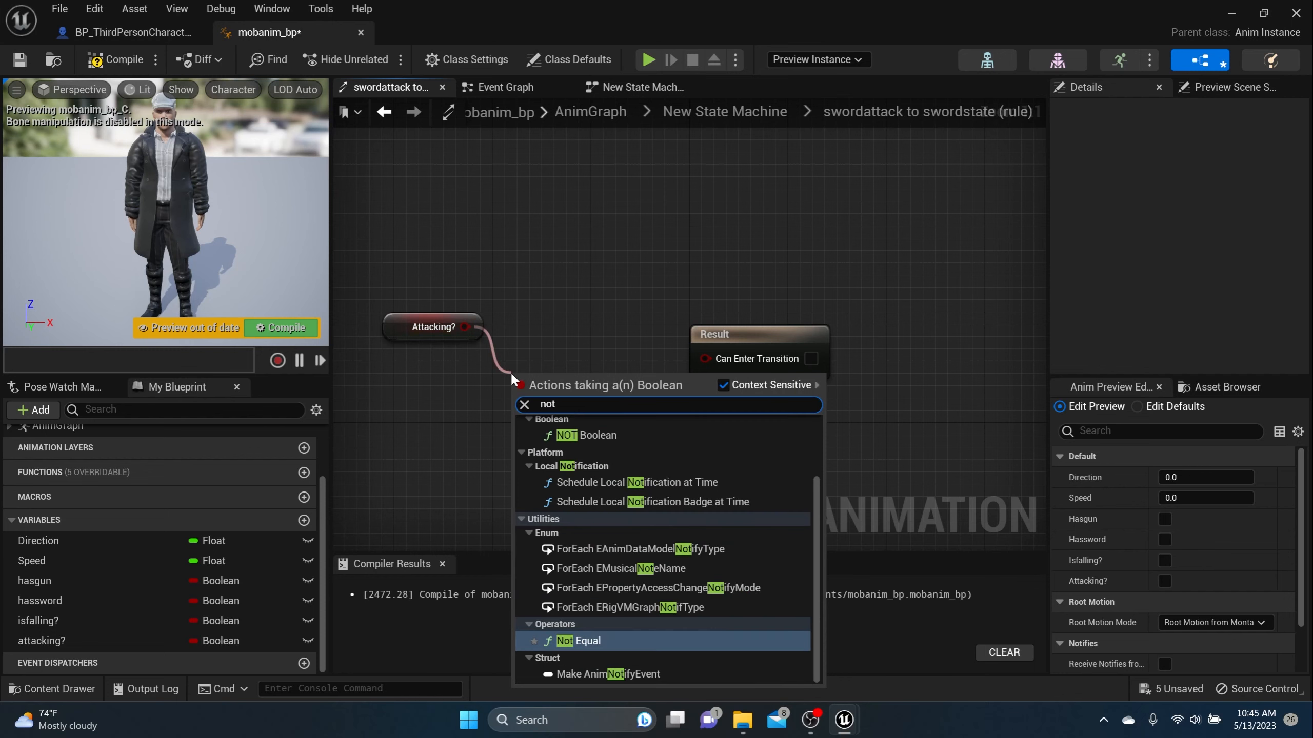
left_click(583, 435)
left_click_drag(617, 376, 707, 359)
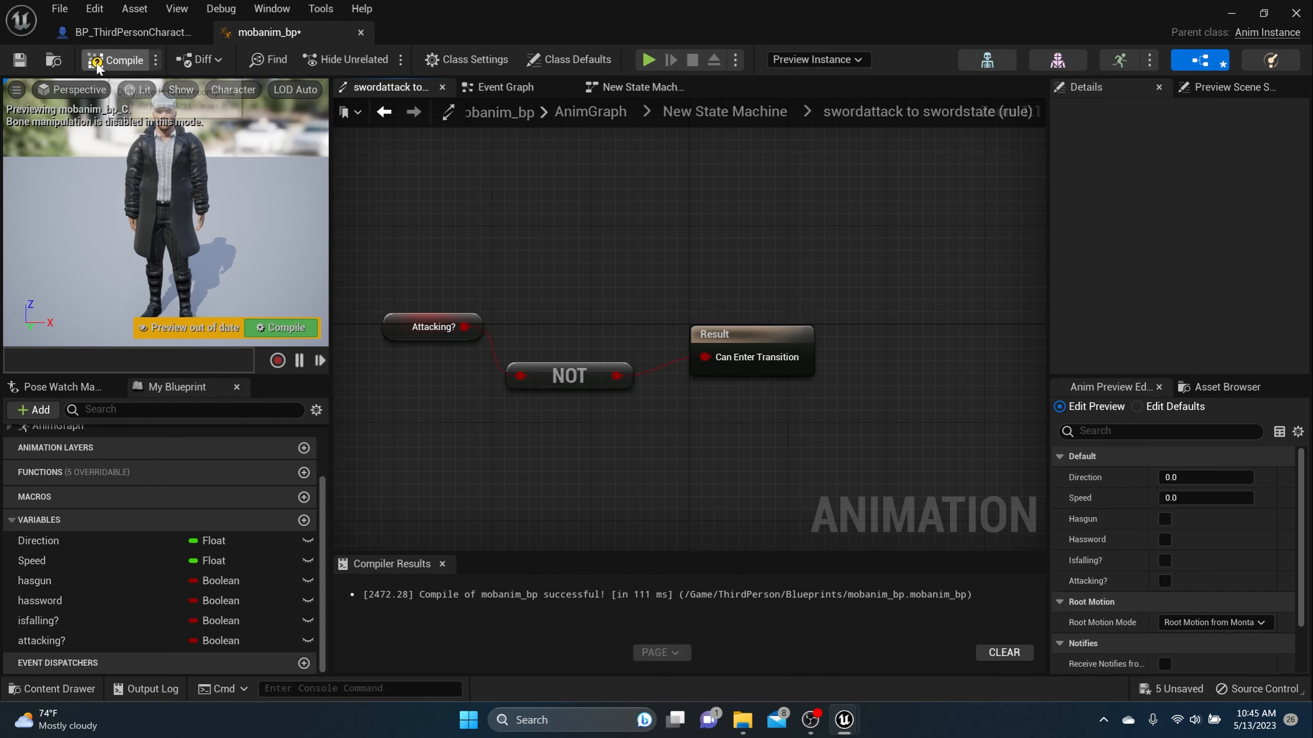
left_click(116, 59)
Review the animation setup inside the swordattack state and return to the state machine.
left_click(714, 116)
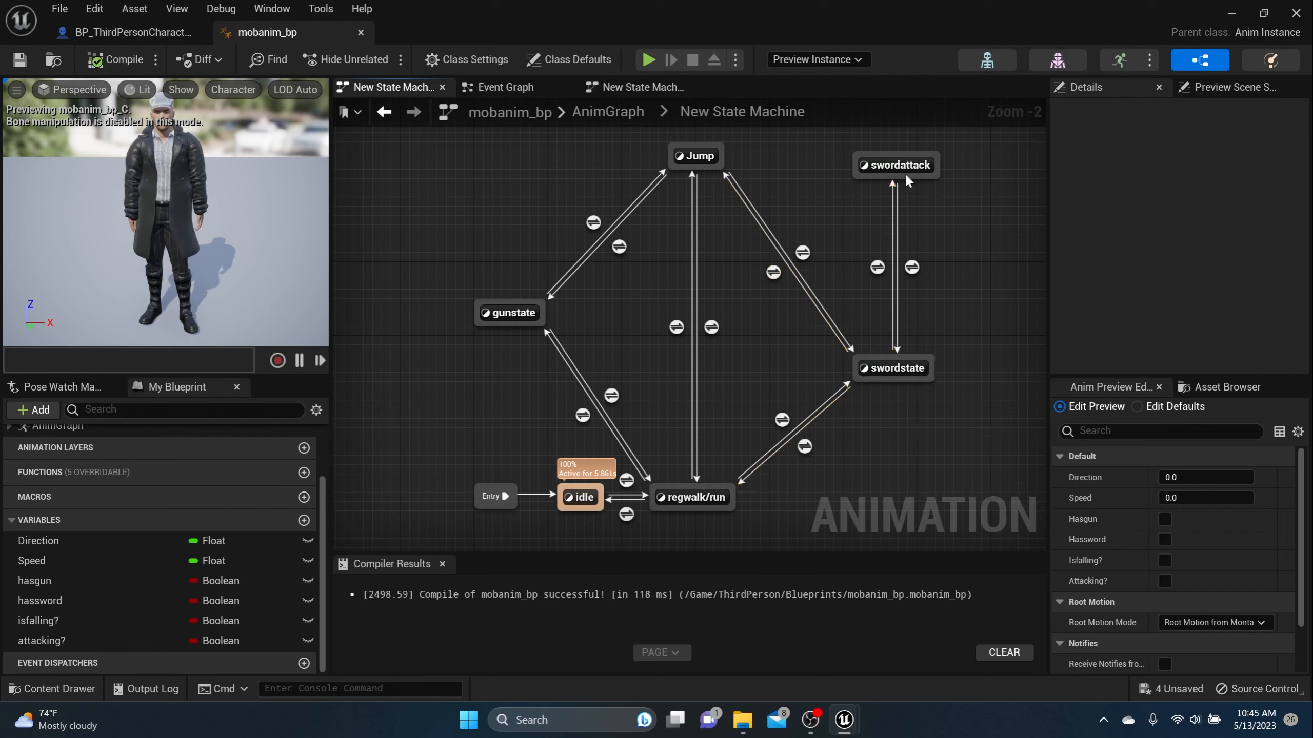
mouse_move(897, 165)
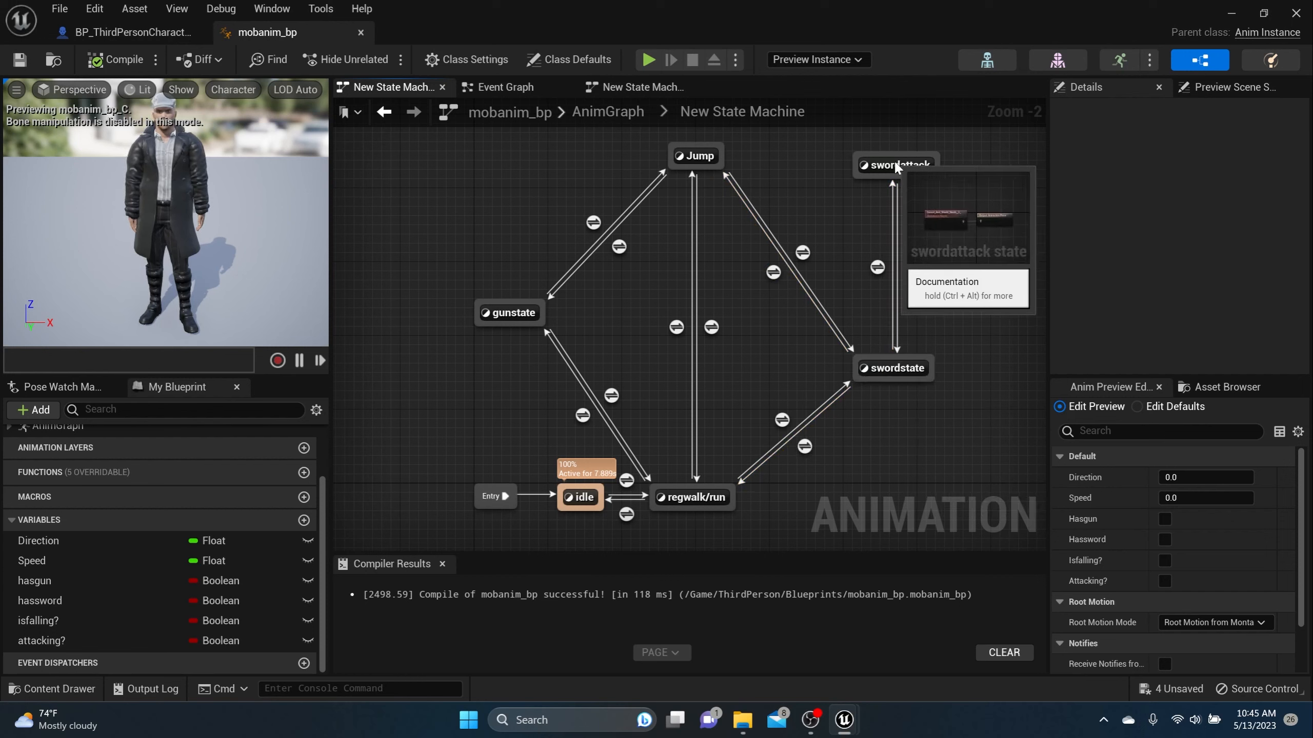
left_click(896, 165)
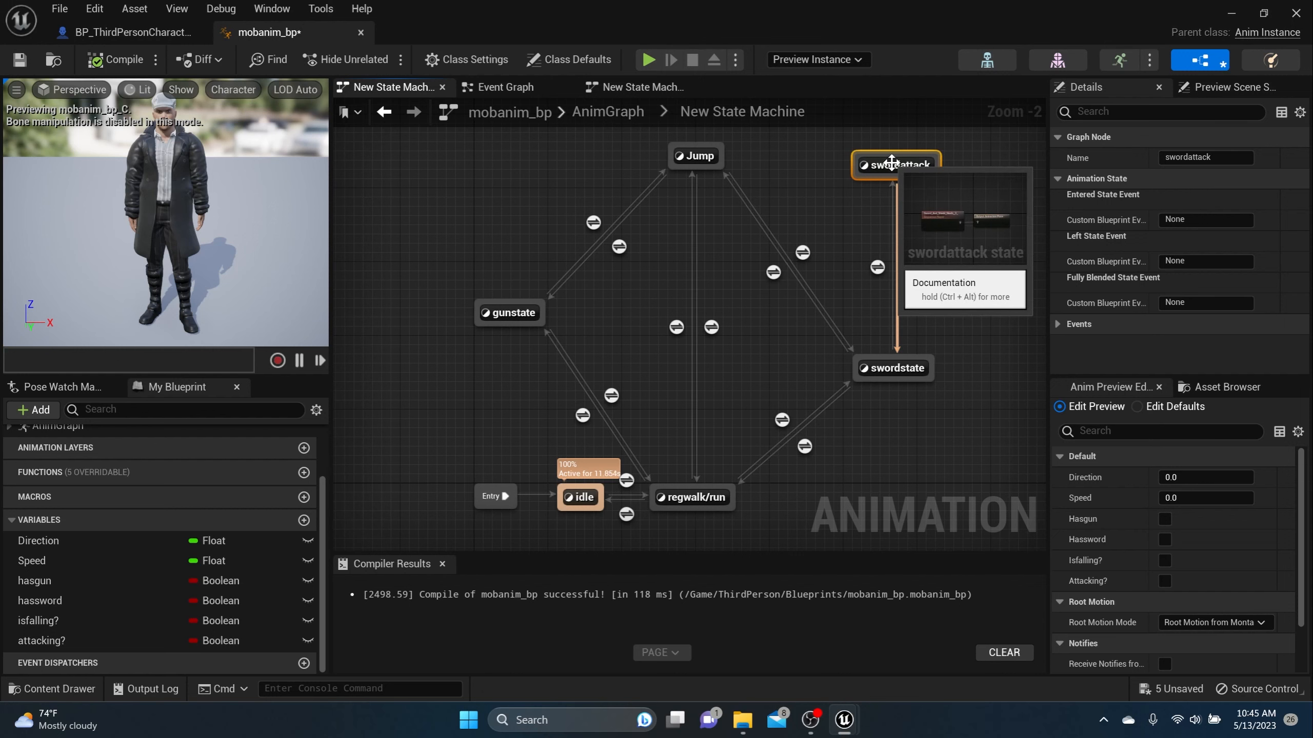
double_click(891, 163)
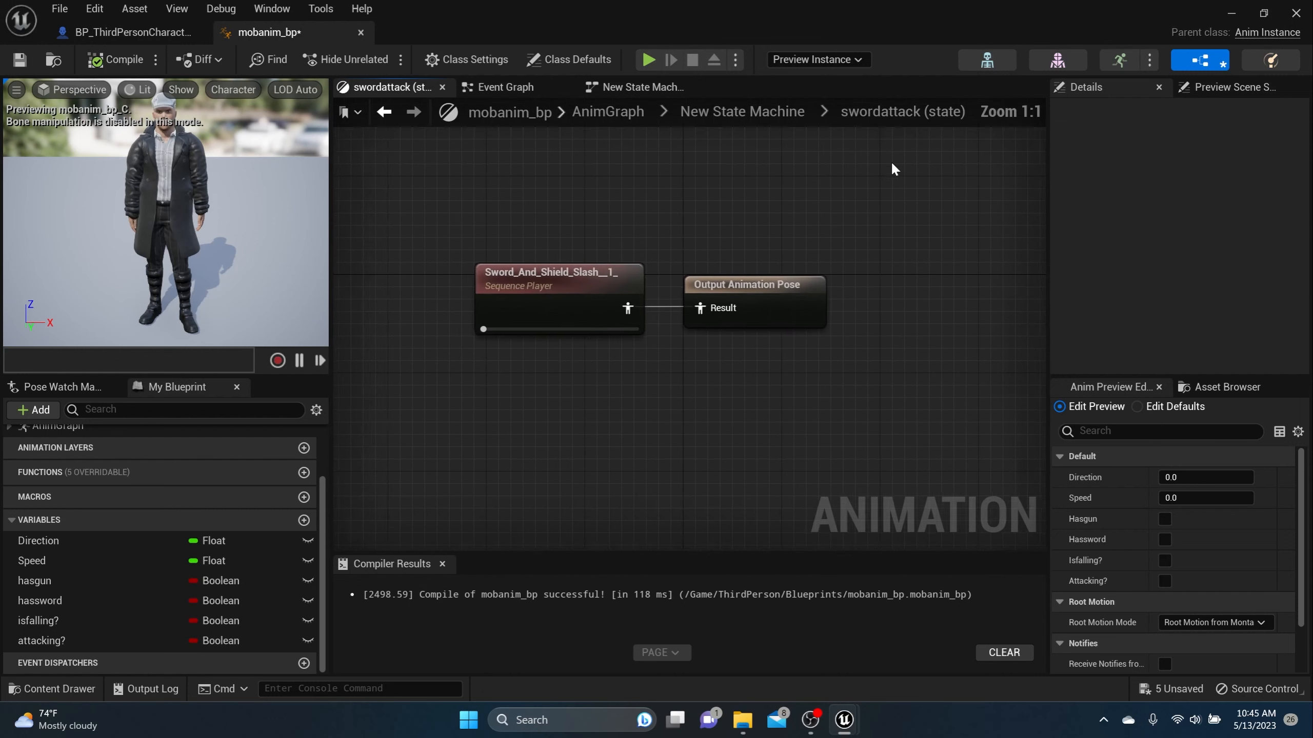
left_click(764, 110)
Add a new state named gunattack above gunstate, with a transition leading to it from gunstate.
right_click_drag(473, 250, 555, 300)
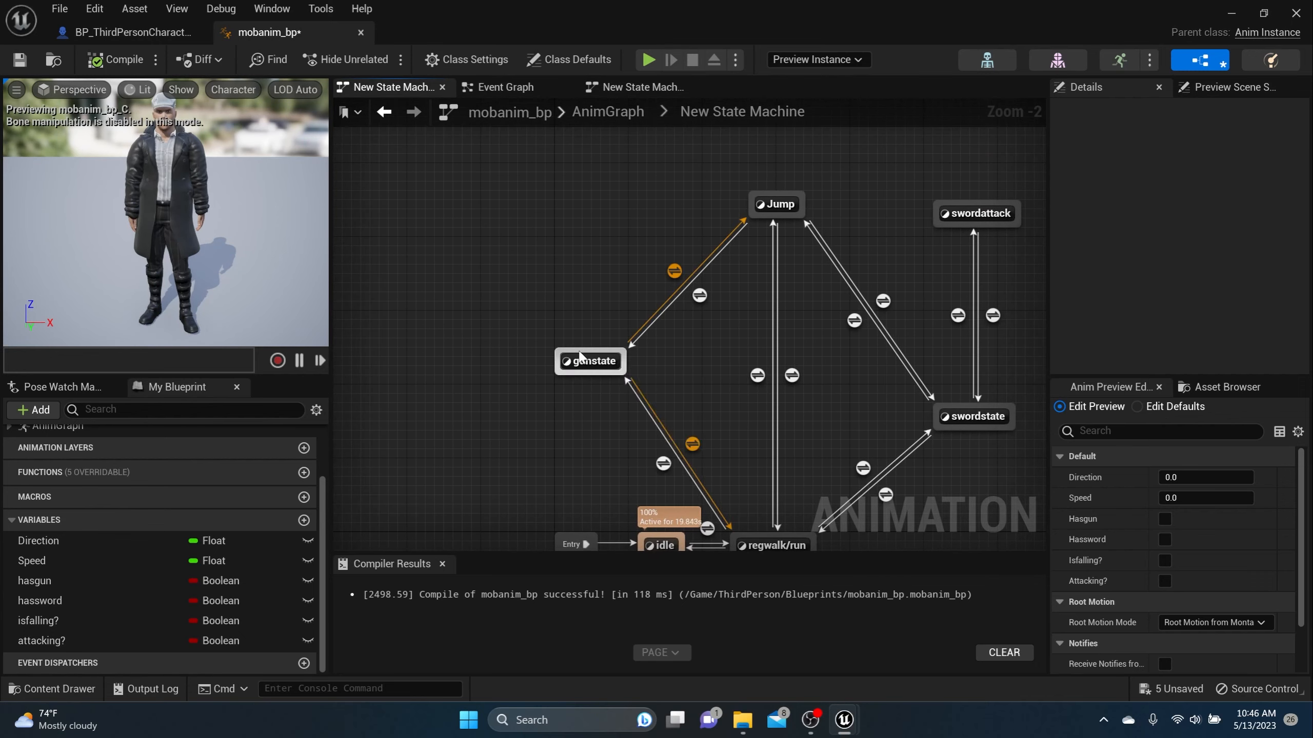
left_click_drag(579, 356, 550, 213)
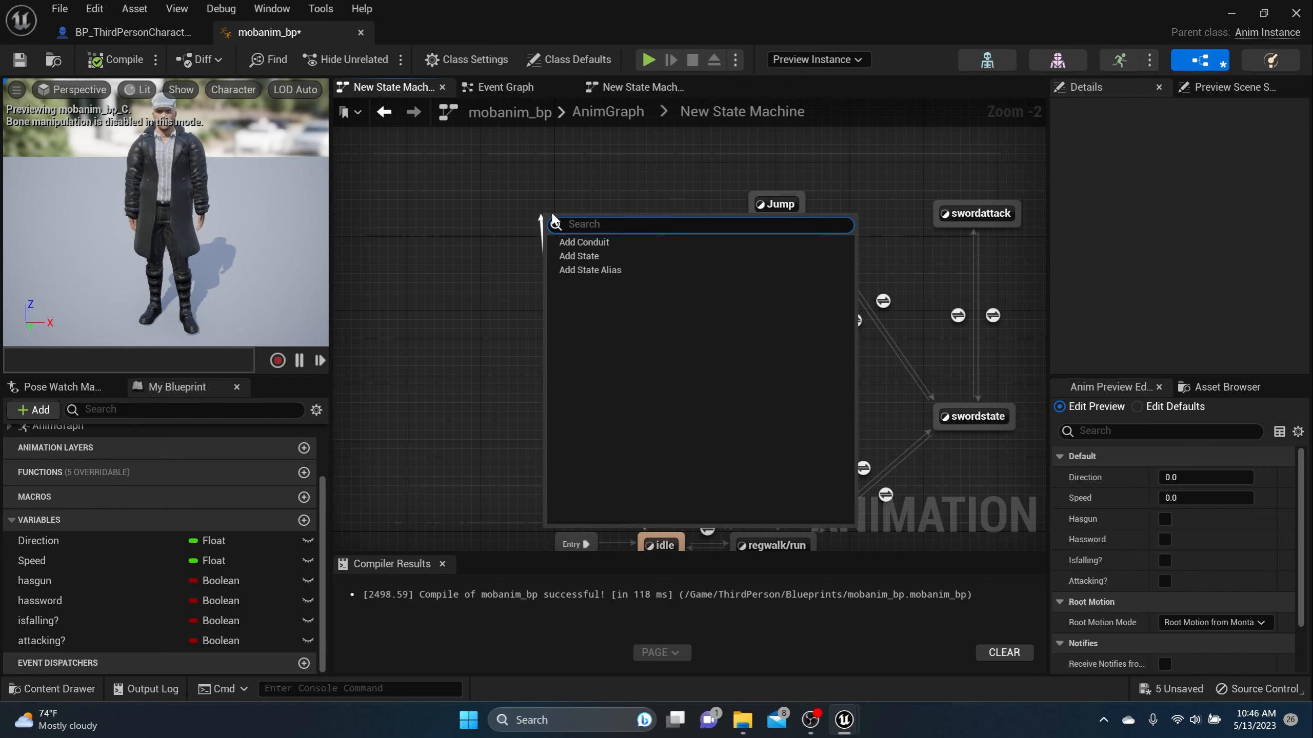
left_click(581, 255)
type("gun")
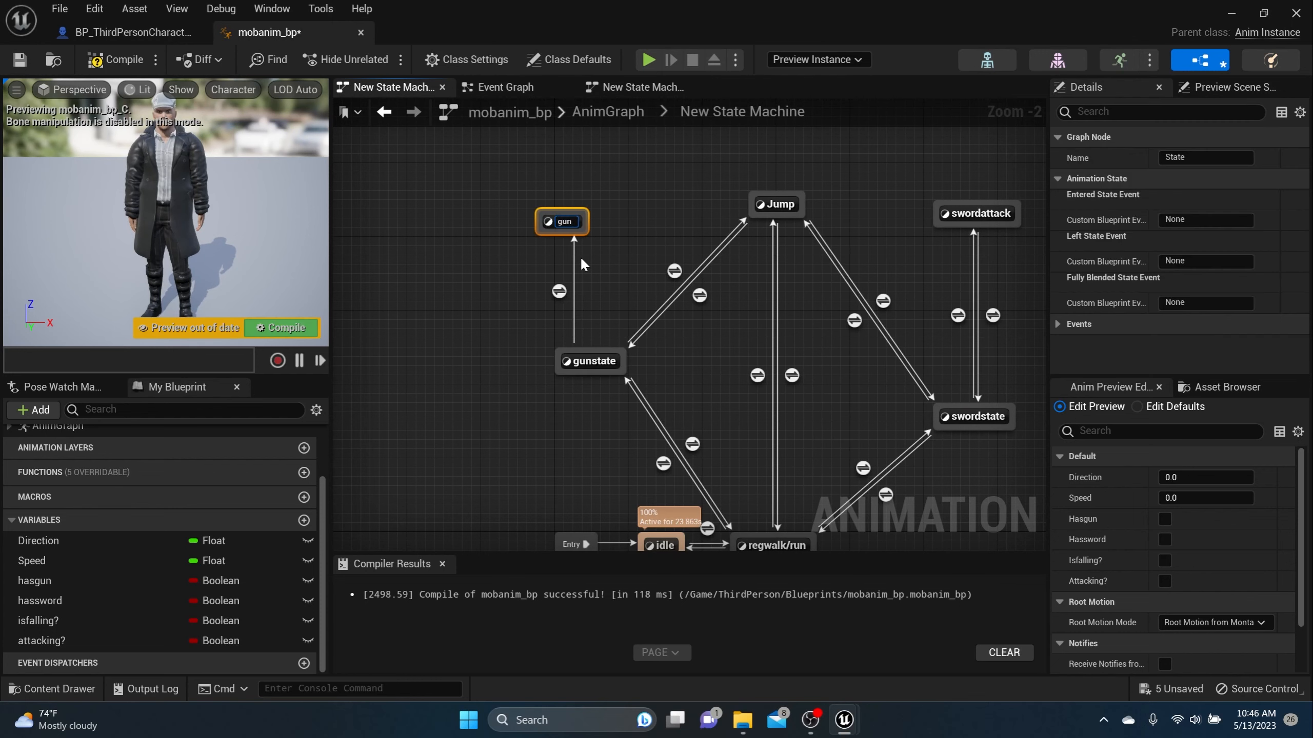
type("attack")
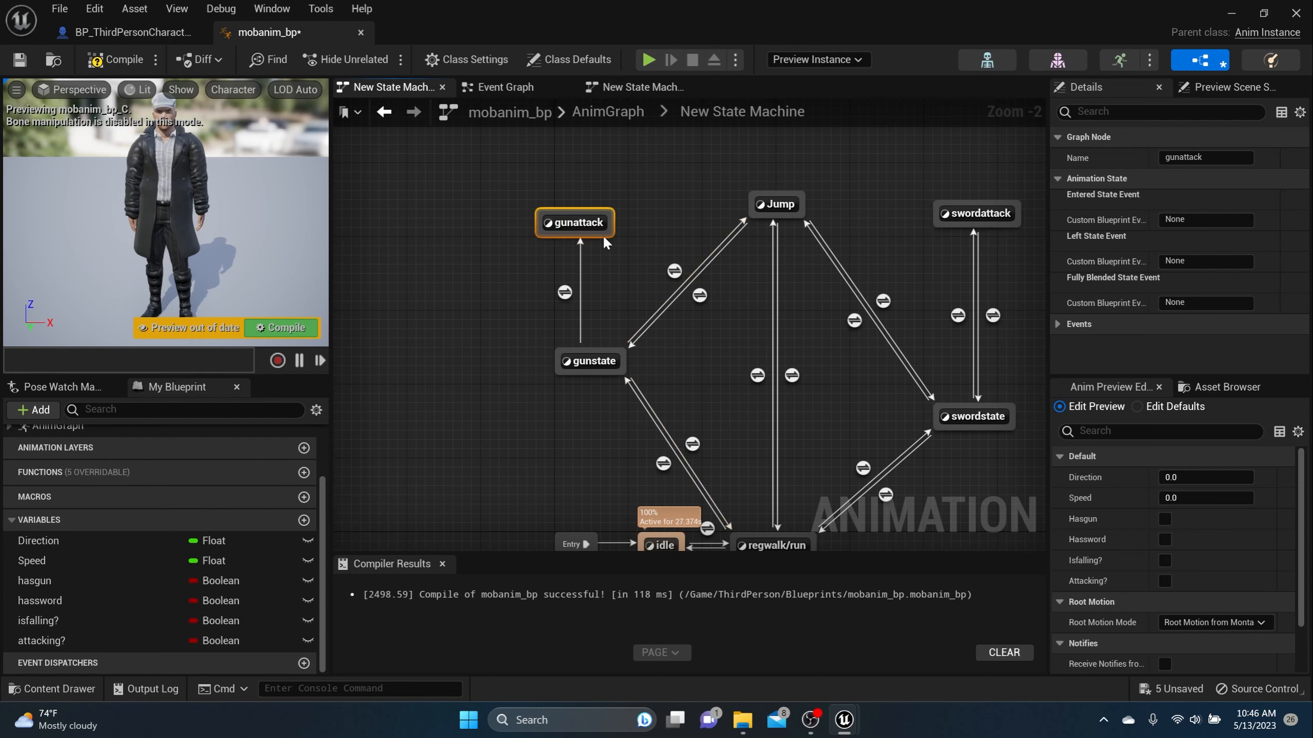
Add a transition from gunattack back to gunstate, and connect an Attacking? getter to Can Enter Transition in the gunstate-to-gunattack rule.
left_click_drag(603, 234, 589, 357)
double_click(564, 292)
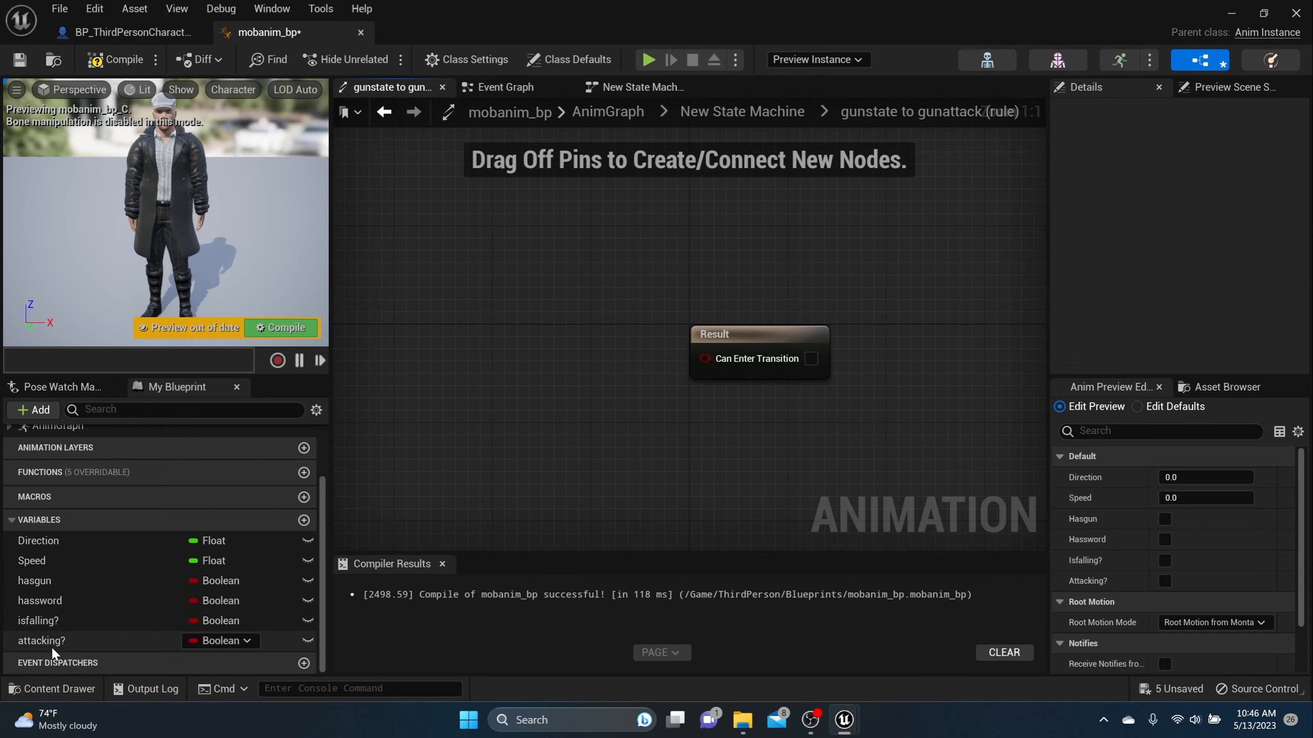
left_click_drag(52, 647, 704, 357)
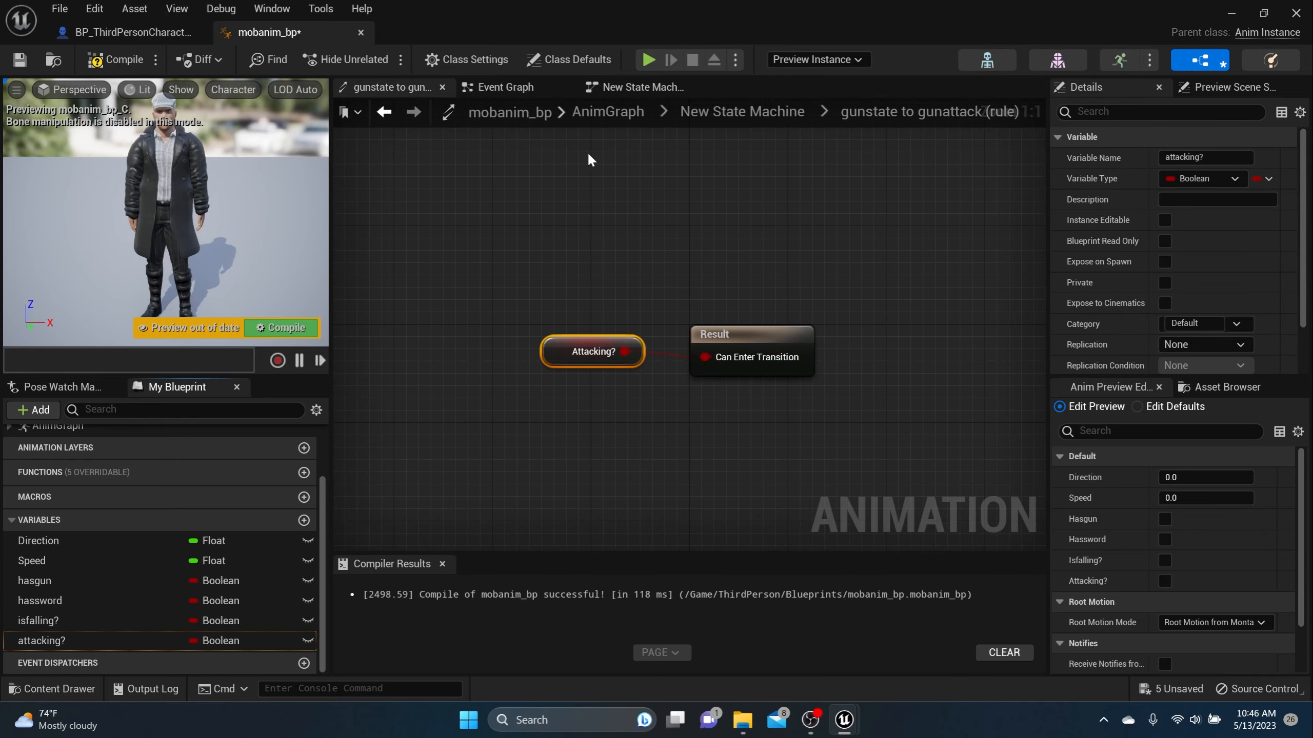
left_click(719, 118)
In the gunattack-to-gunstate rule, connect an Attacking? getter through a NOT Boolean node to Can Enter Transition.
double_click(531, 238)
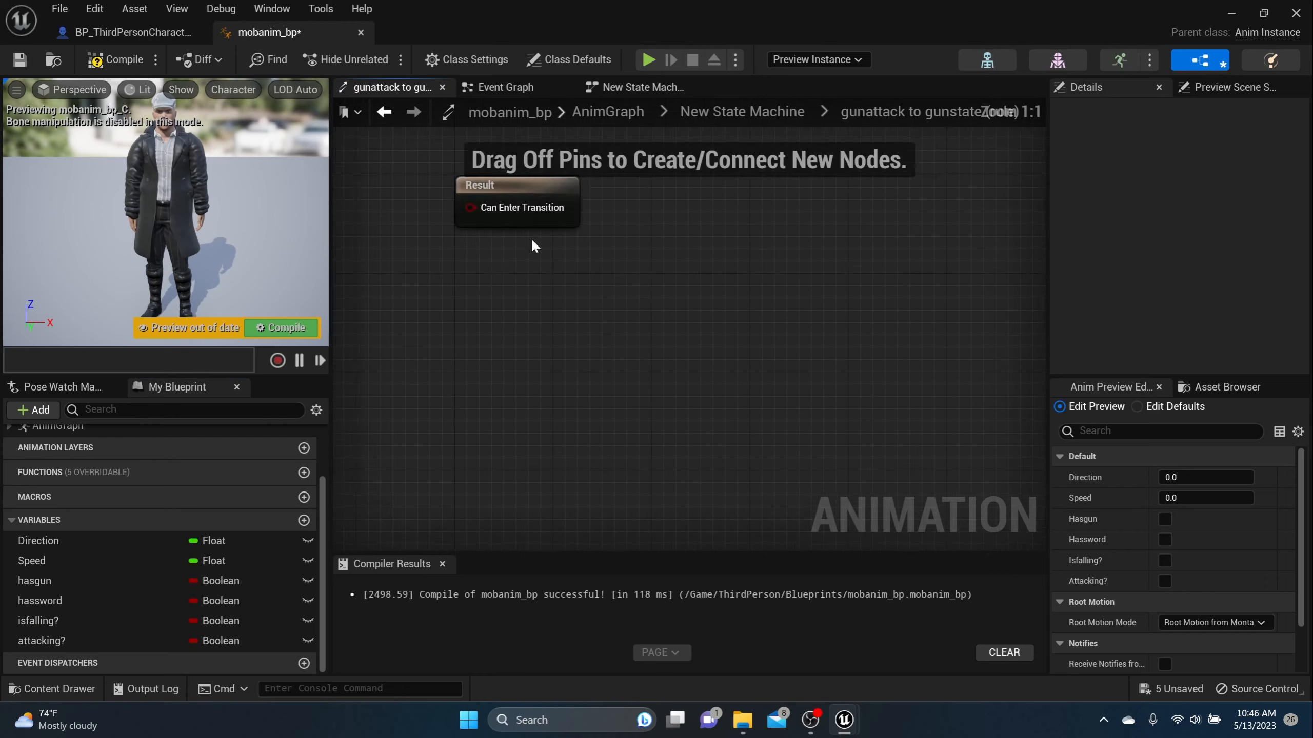
left_click_drag(44, 638, 556, 358)
left_click(477, 346)
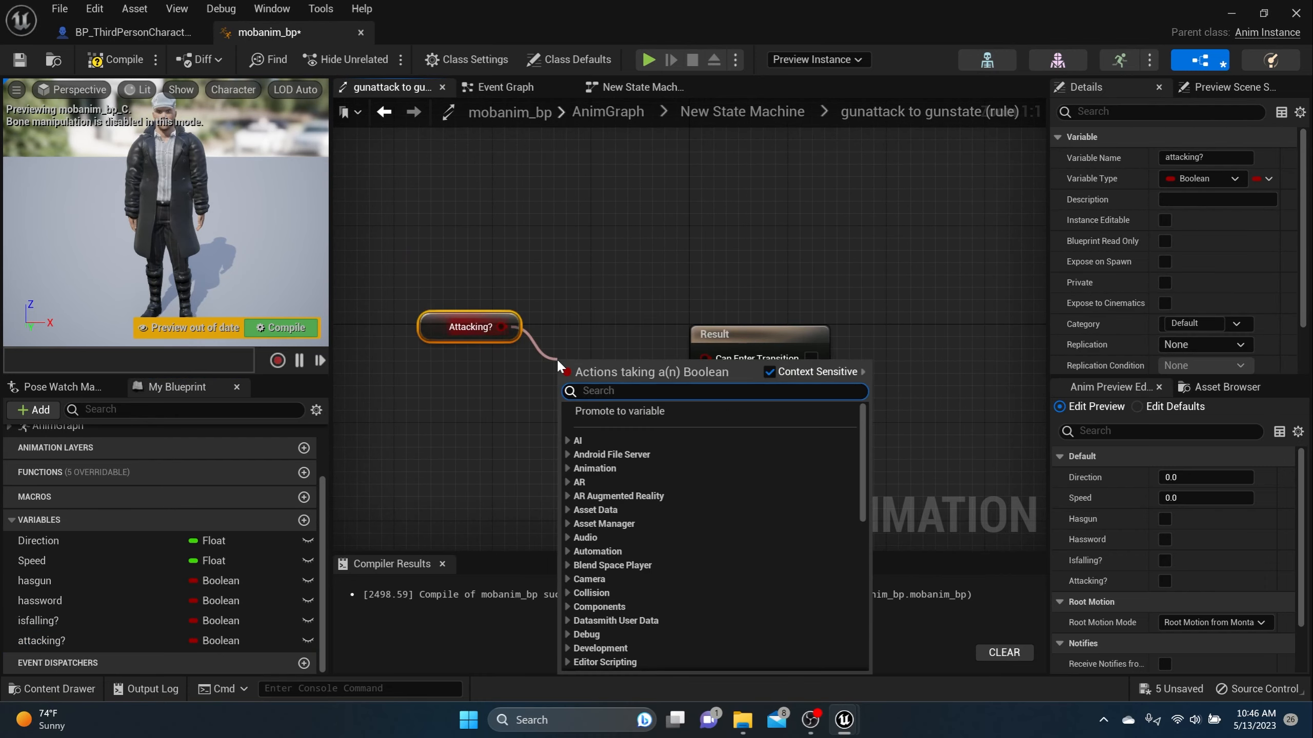
type("not")
left_click(630, 422)
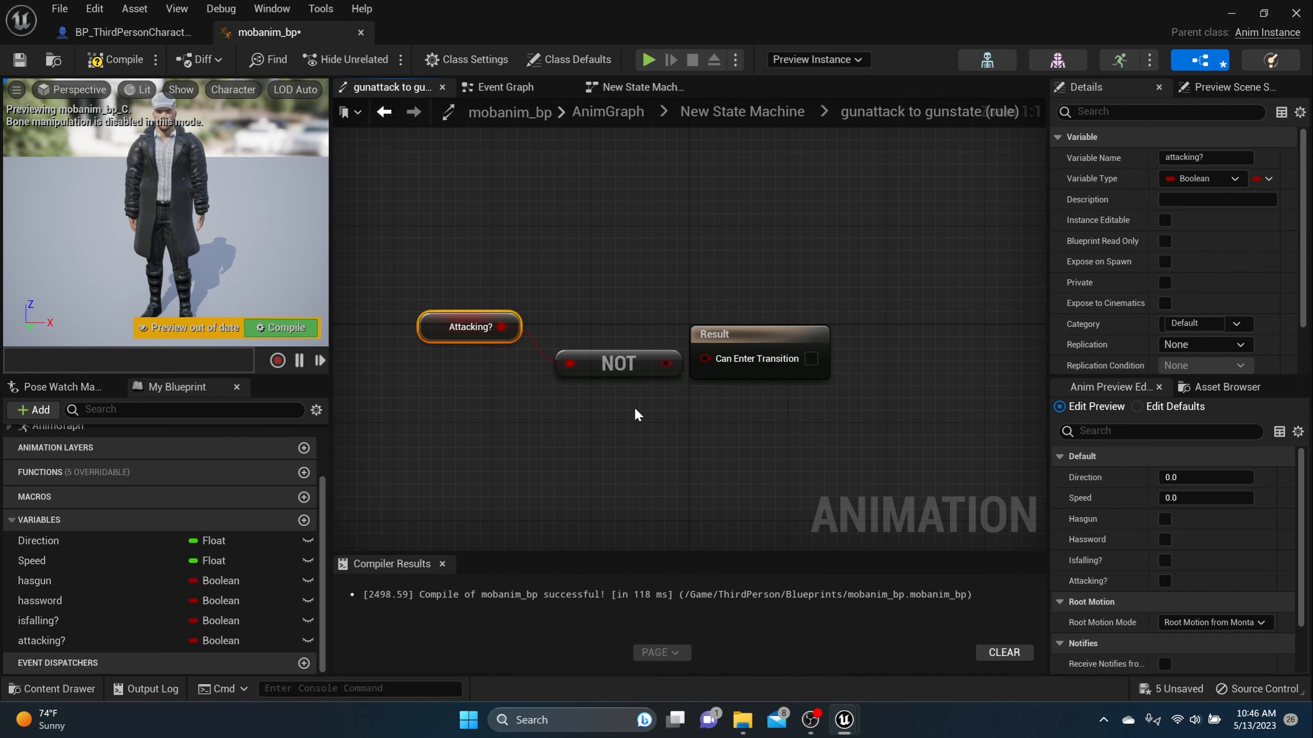
left_click_drag(656, 365, 712, 352)
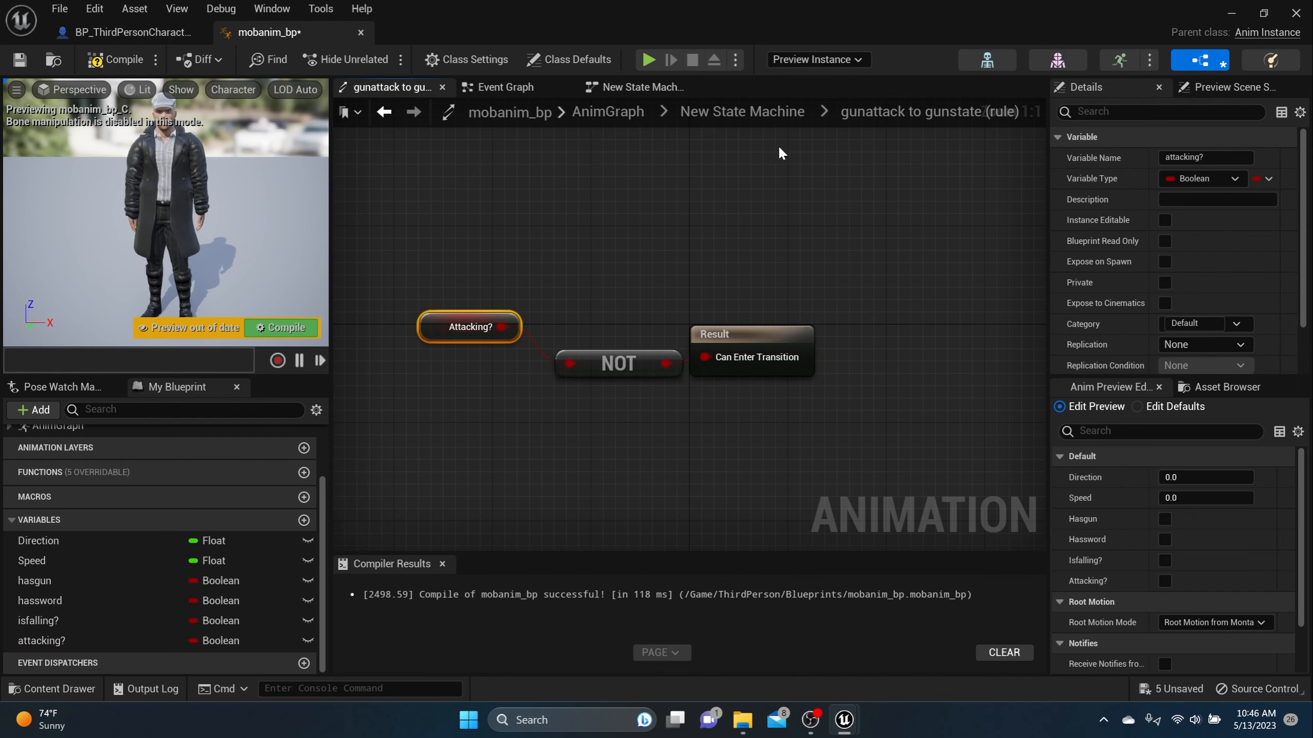
left_click(745, 113)
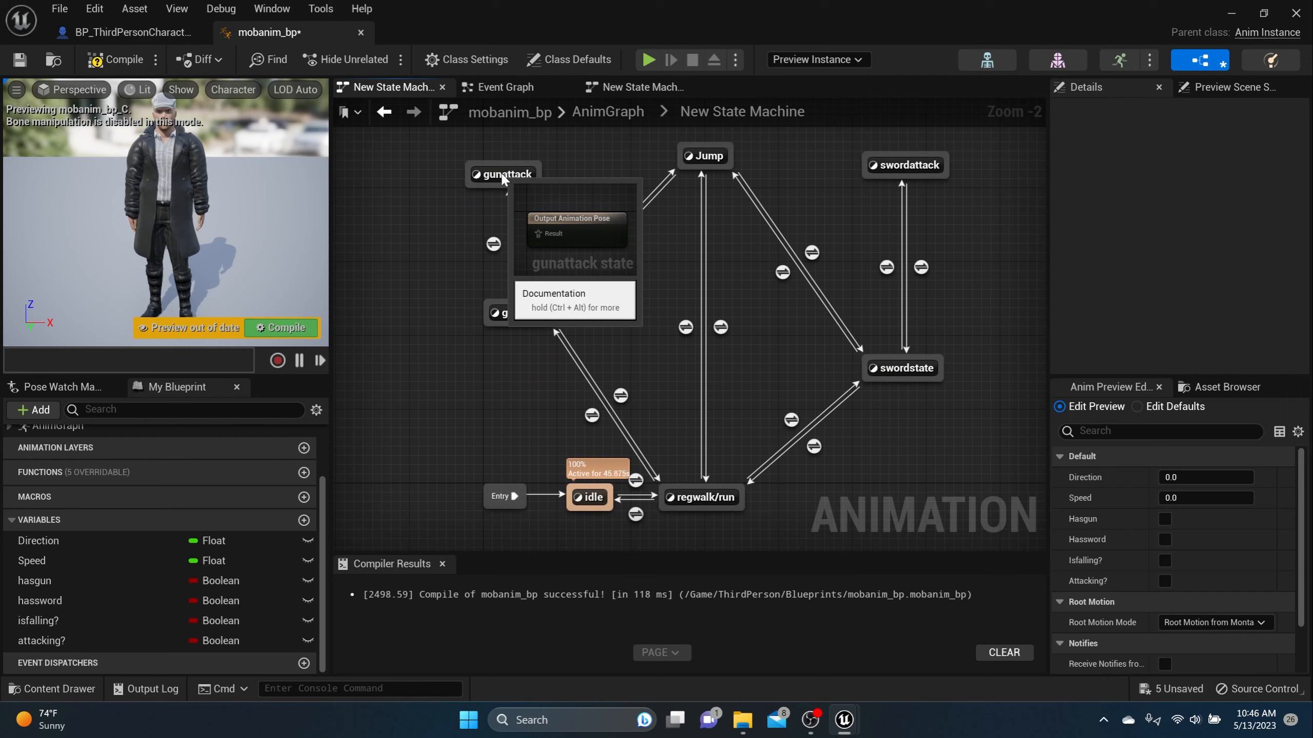
Inside the gunattack state, connect the Firing_Rifle animation to the Output Animation Pose, and compile and save the animation blueprint.
left_click(521, 146)
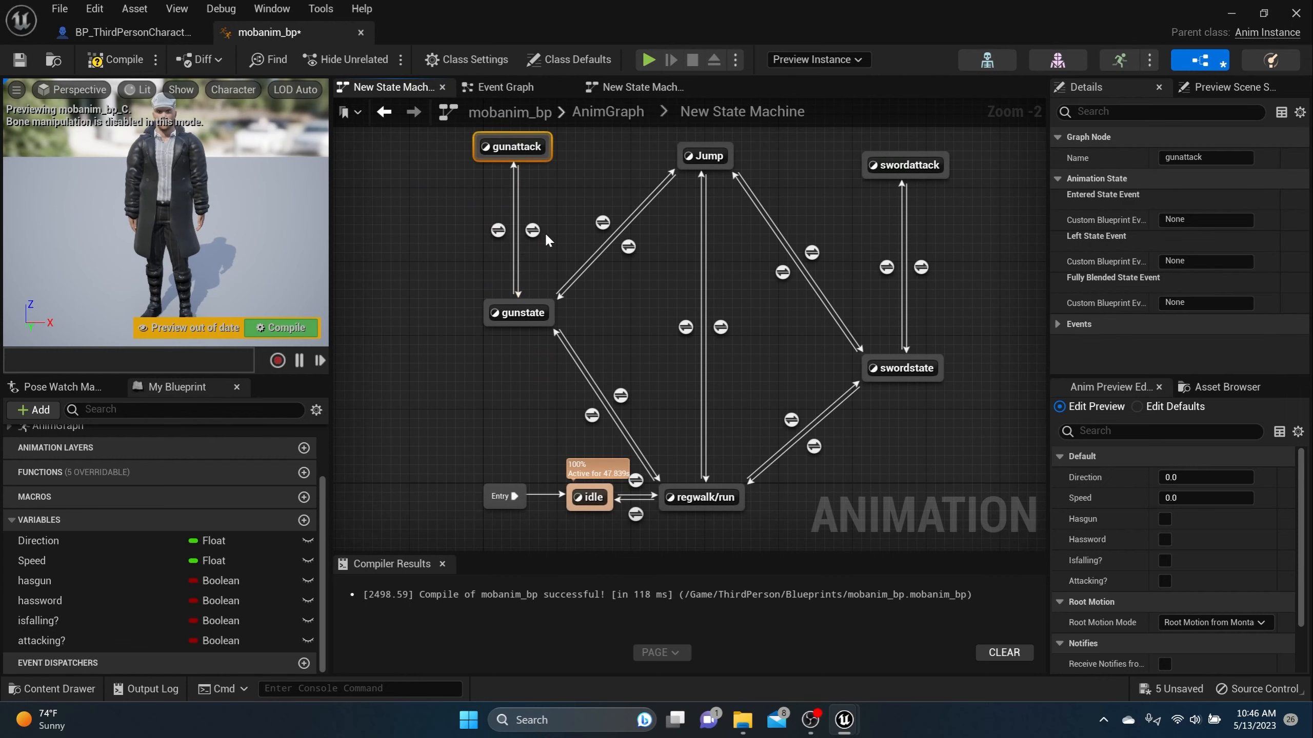
right_click_drag(545, 232, 546, 307)
double_click(507, 223)
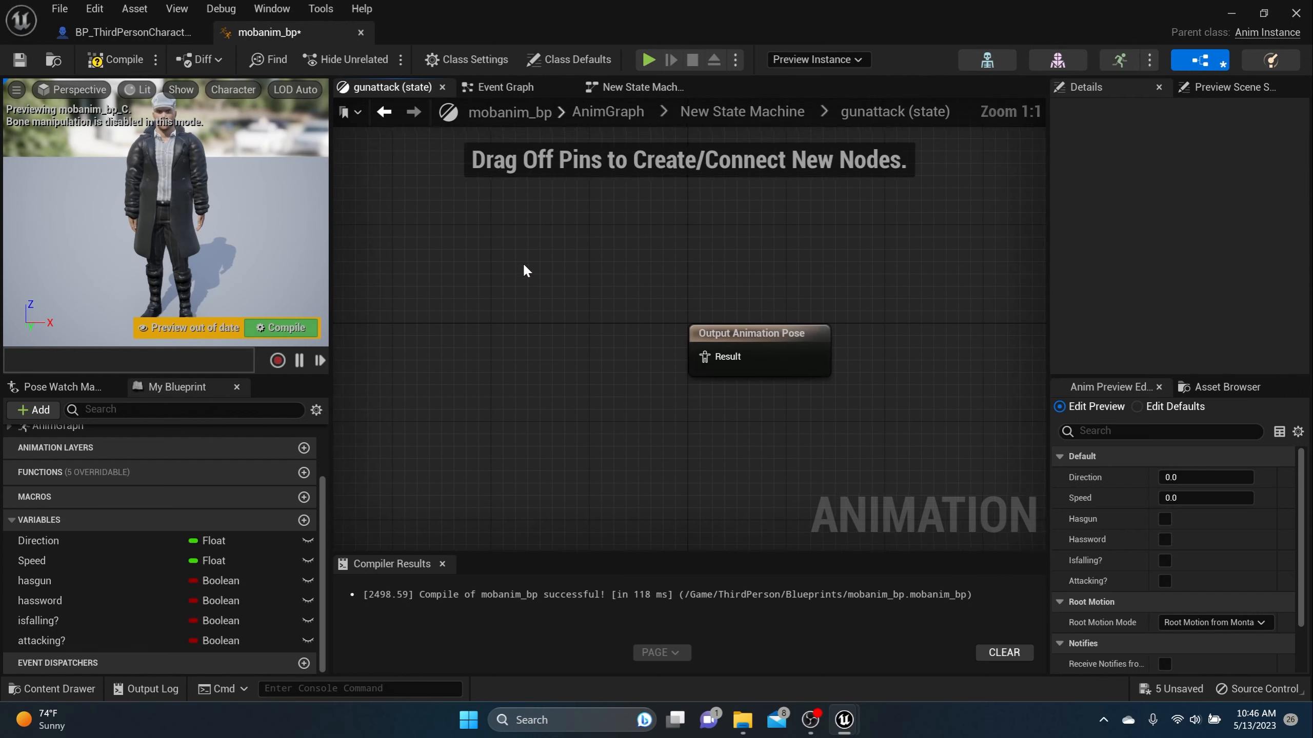
left_click(59, 693)
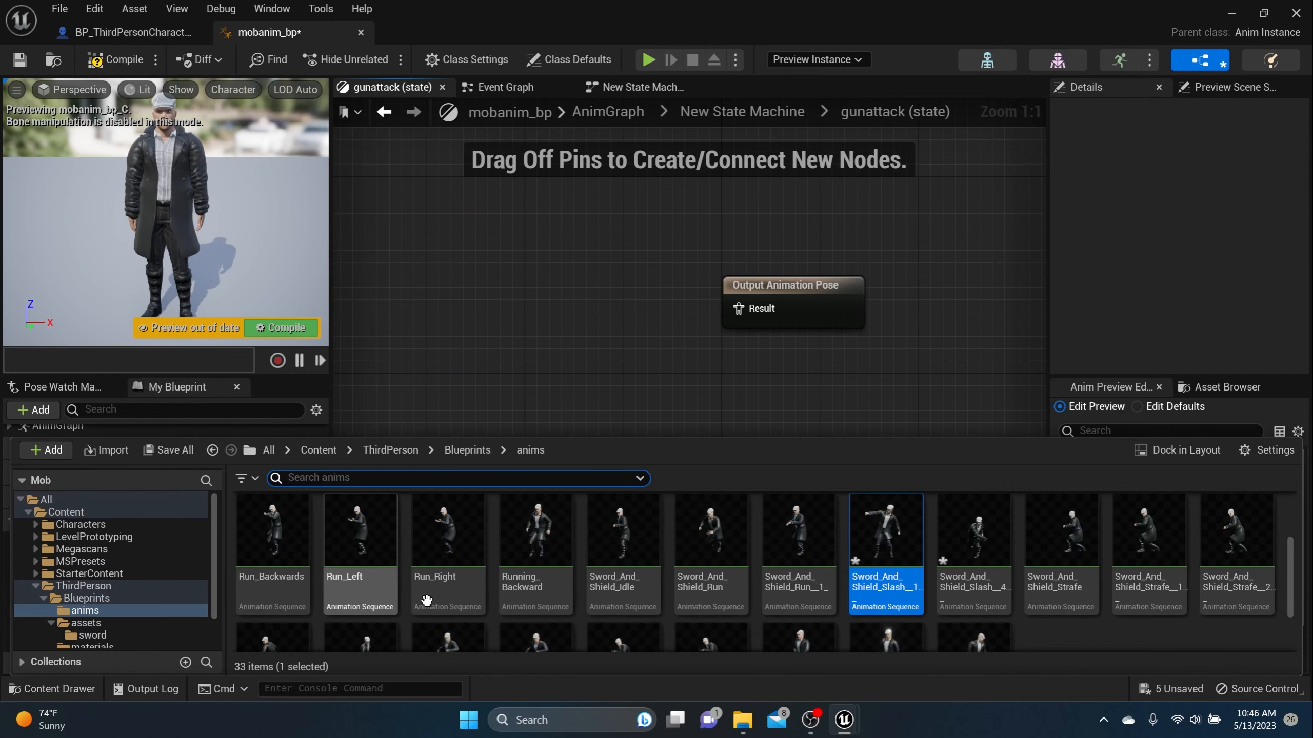
scroll(501, 588, "down", 2)
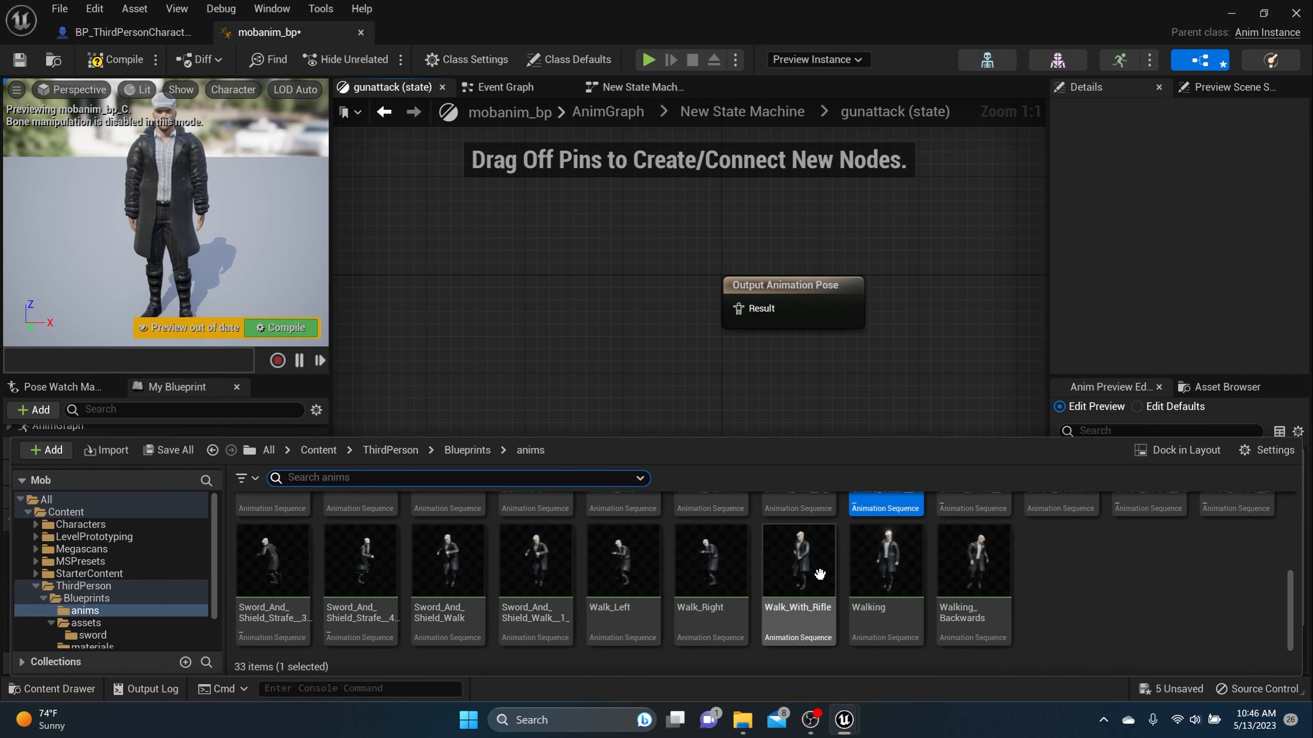
scroll(862, 561, "up", 2)
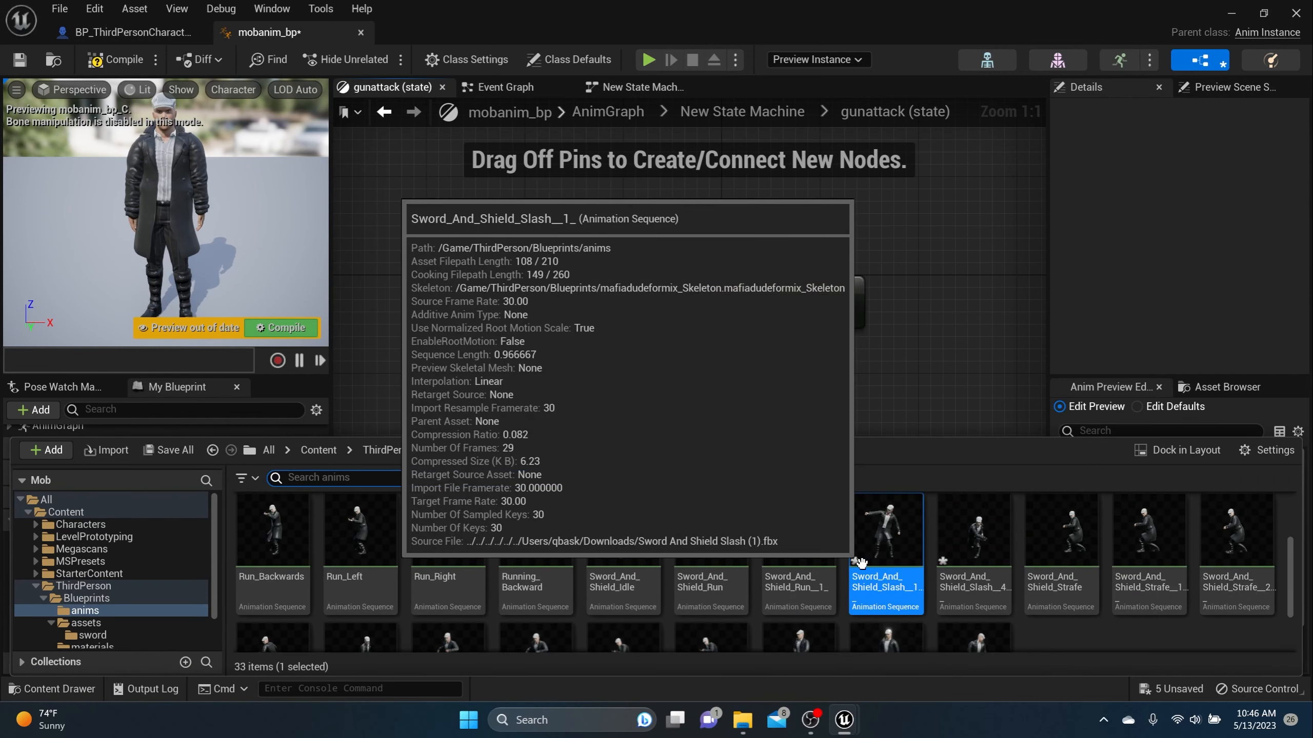
scroll(861, 562, "up", 1)
scroll(798, 537, "up", 3)
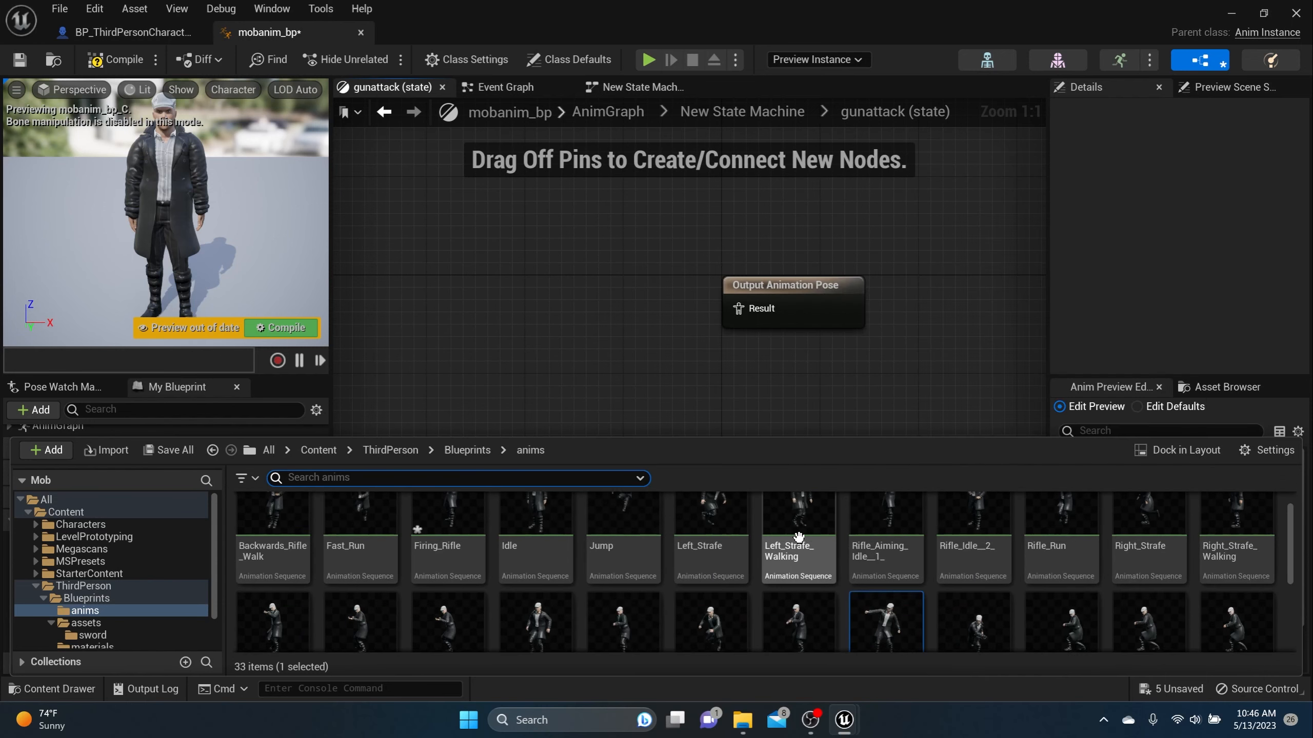
left_click_drag(446, 539, 466, 290)
mouse_move(542, 352)
left_mouse_down()
mouse_move(704, 310)
mouse_move(549, 333)
left_mouse_up()
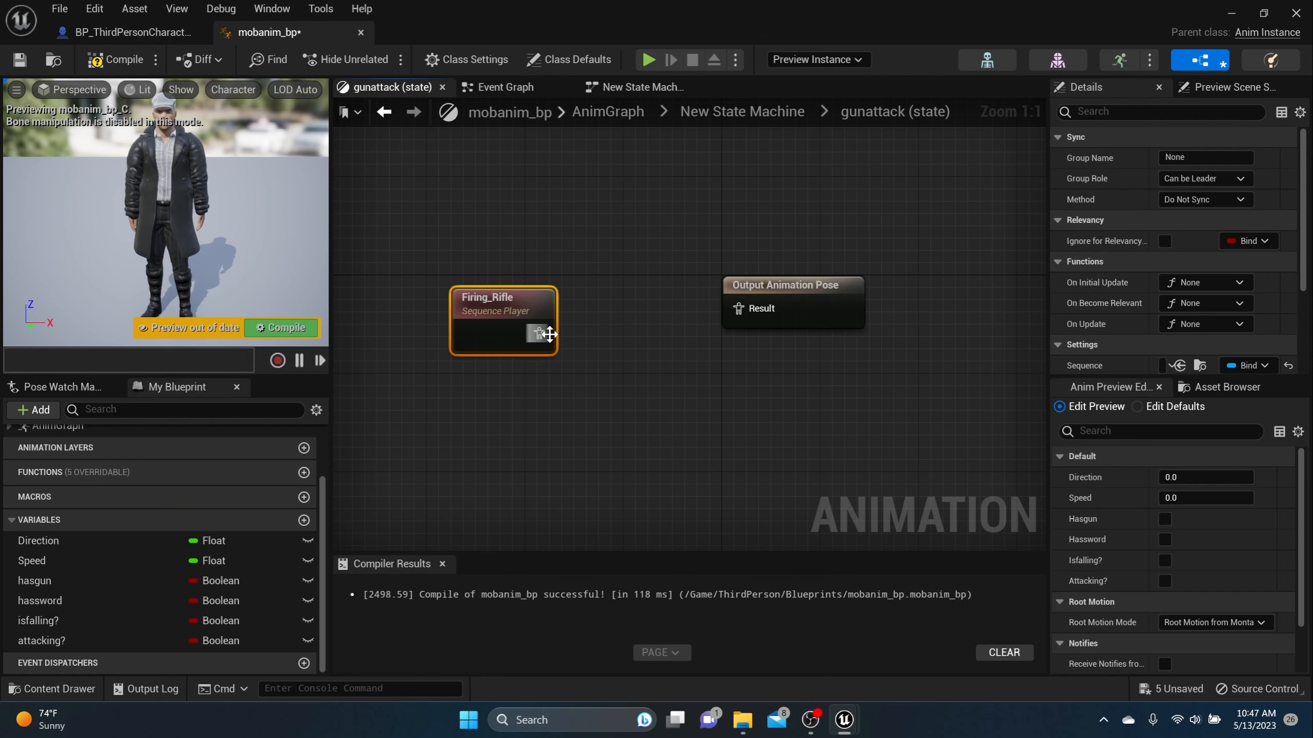
left_click_drag(636, 321, 737, 307)
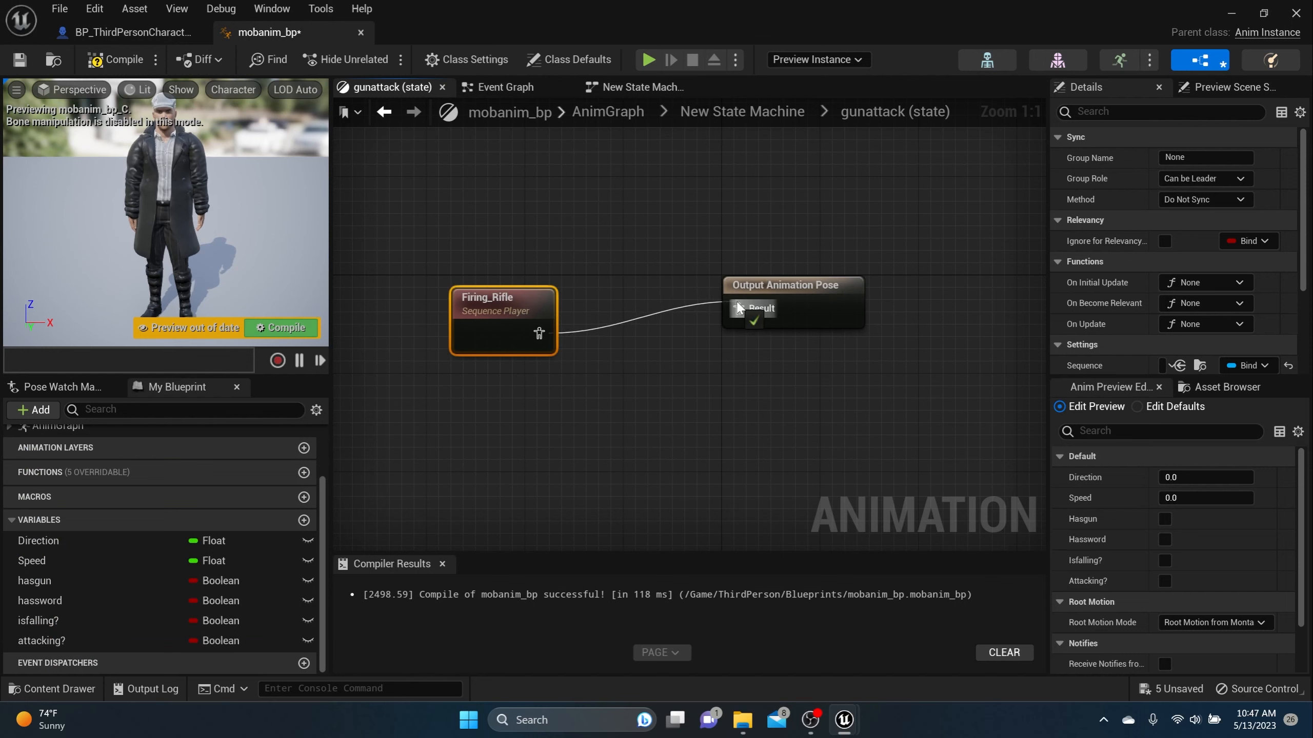
left_click(114, 69)
left_click(21, 63)
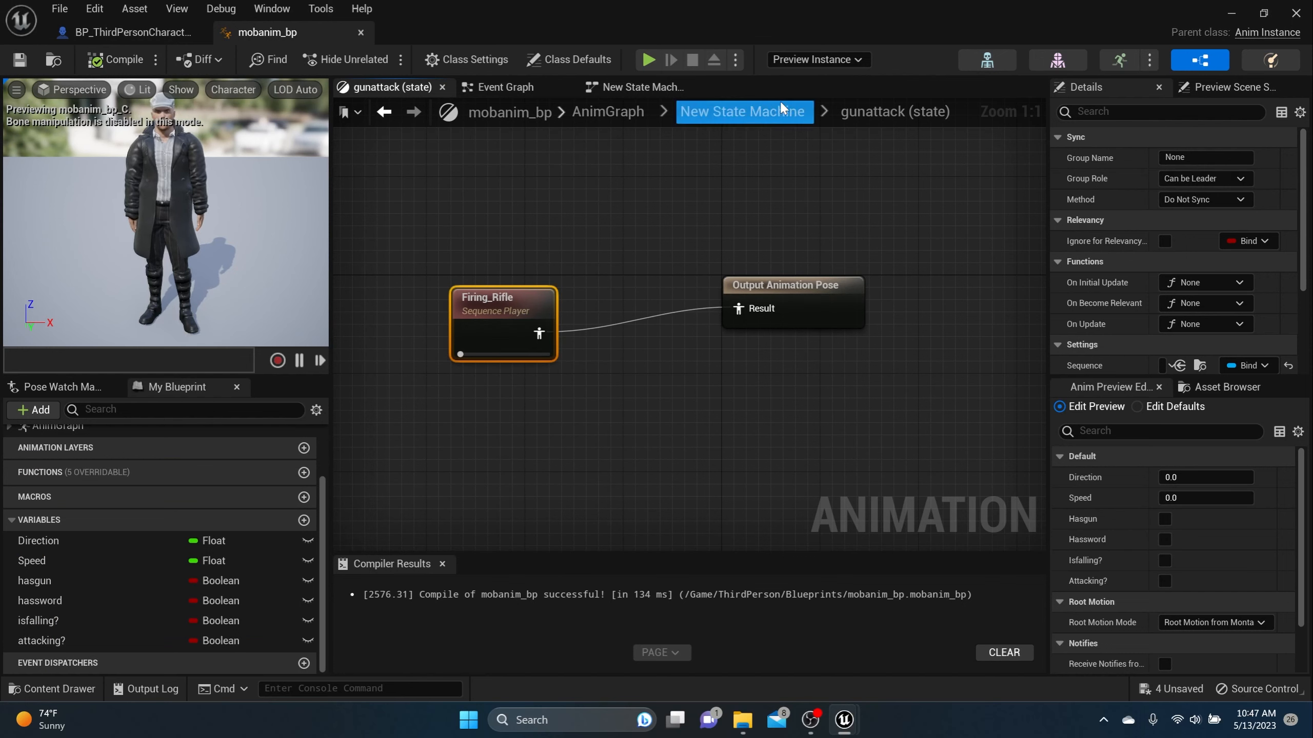
Review the attack states in the state machine and the attack input's branches in the BP_ThirdPersonCharacter event graph.
left_click(751, 115)
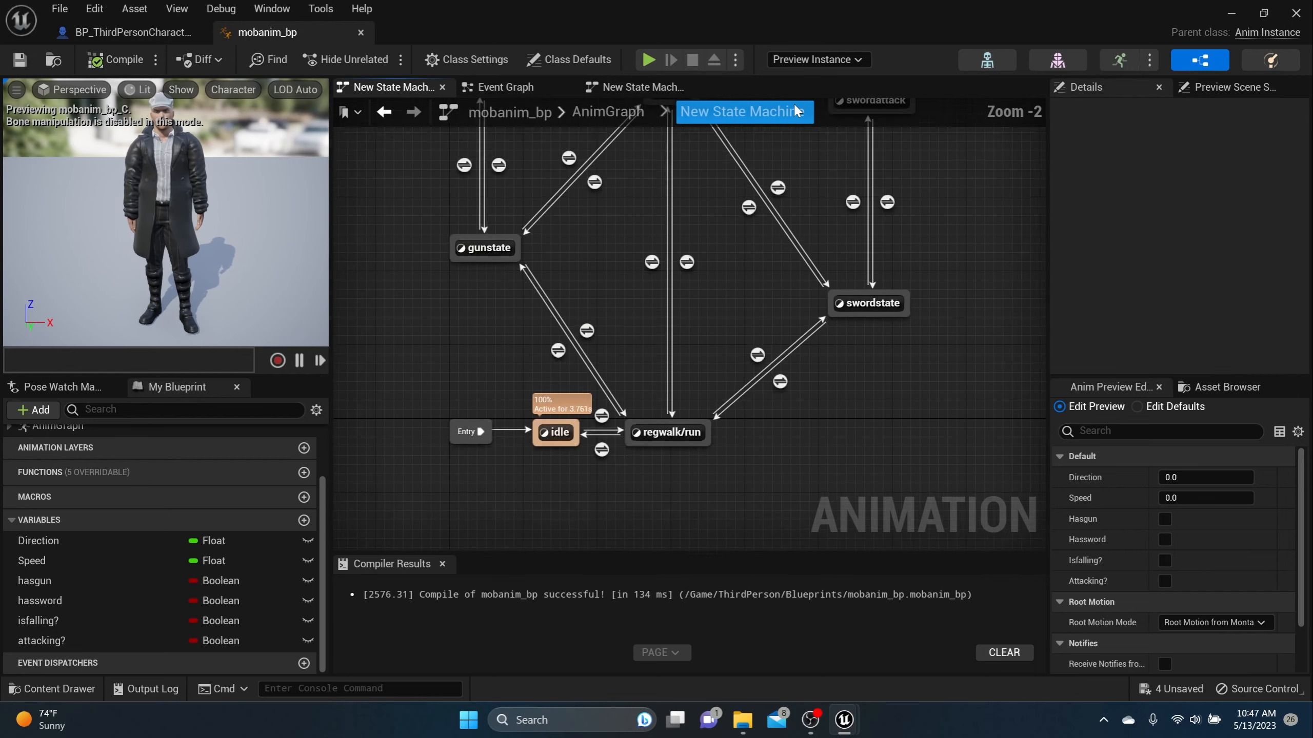
right_click_drag(596, 341, 583, 415)
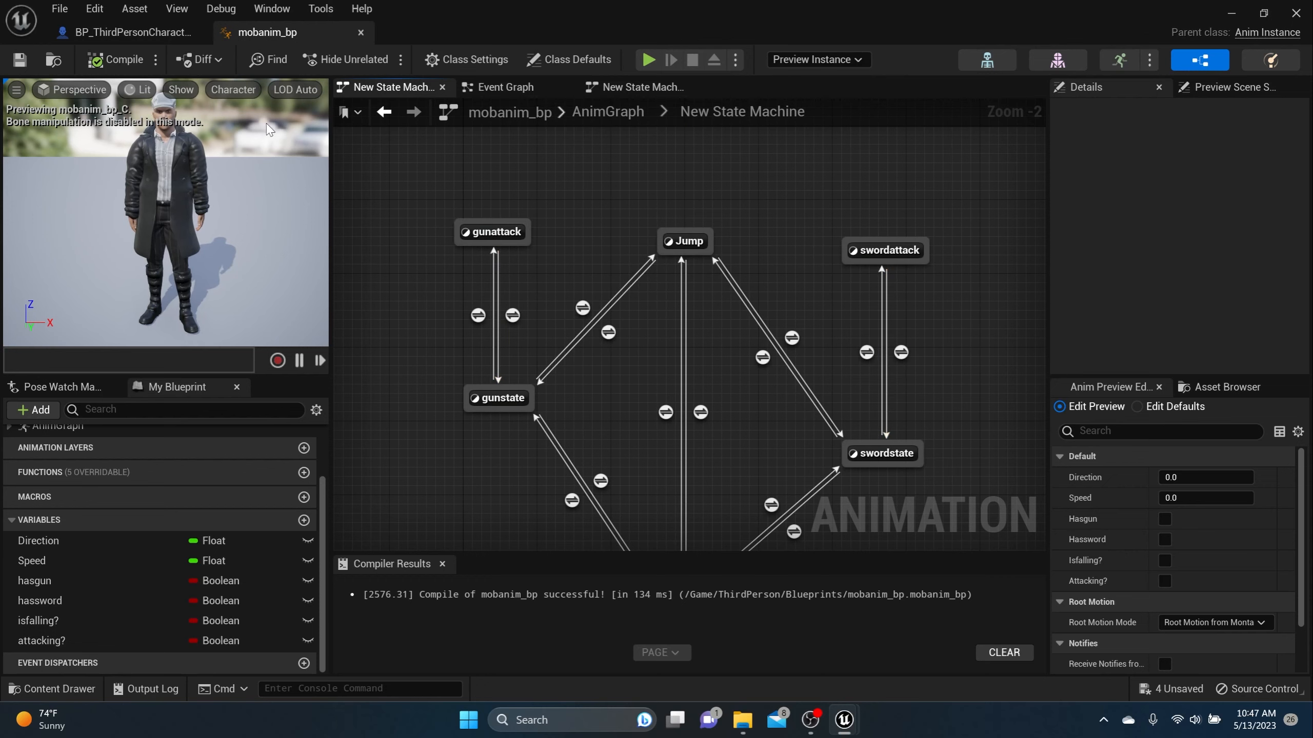
left_click(118, 33)
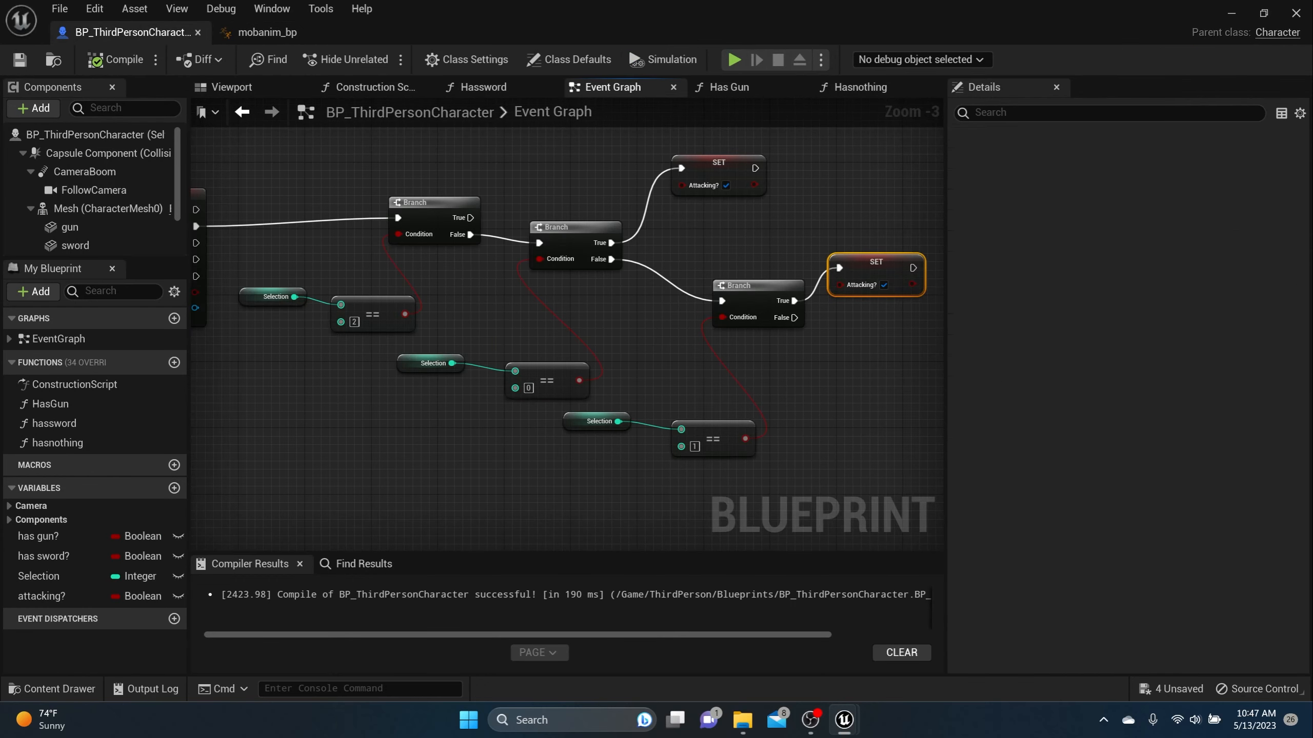
right_click_drag(491, 280, 612, 295)
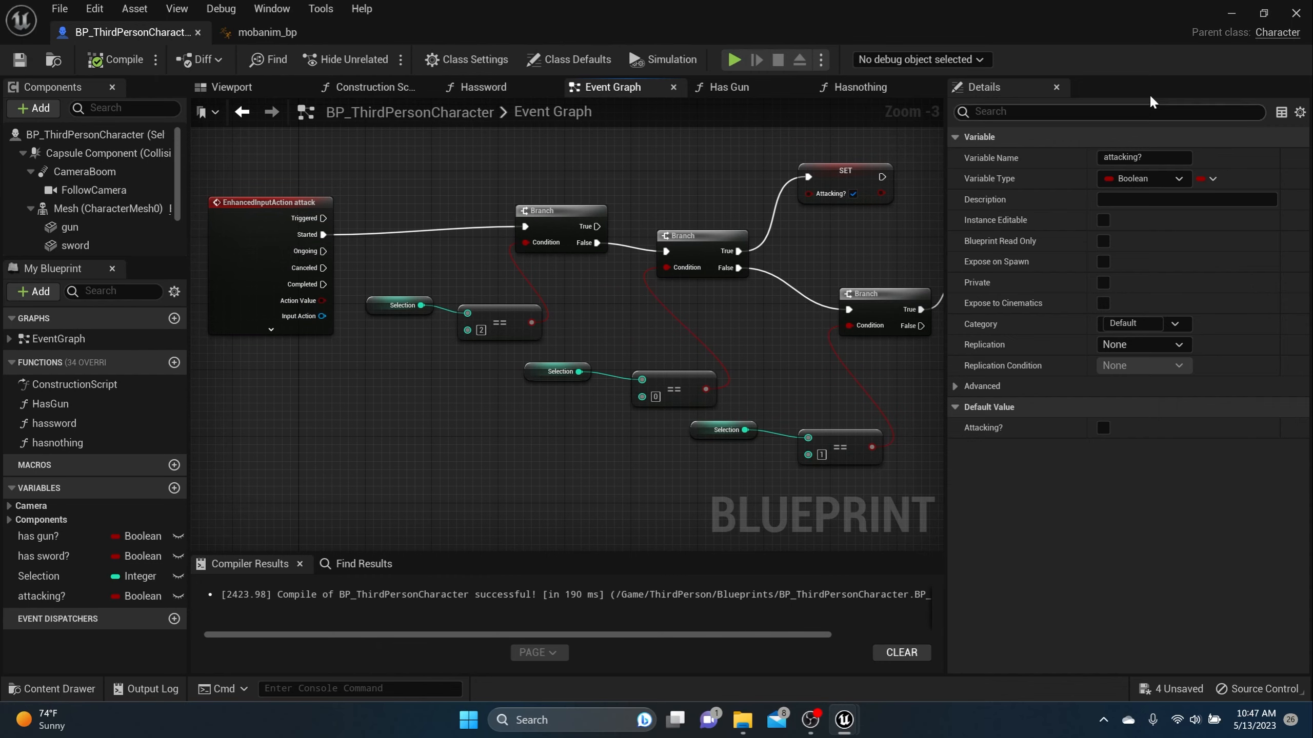
Playtest the level, moving the character and switching through the gun, sword and unarmed selections, and stop the simulation.
left_click(1232, 12)
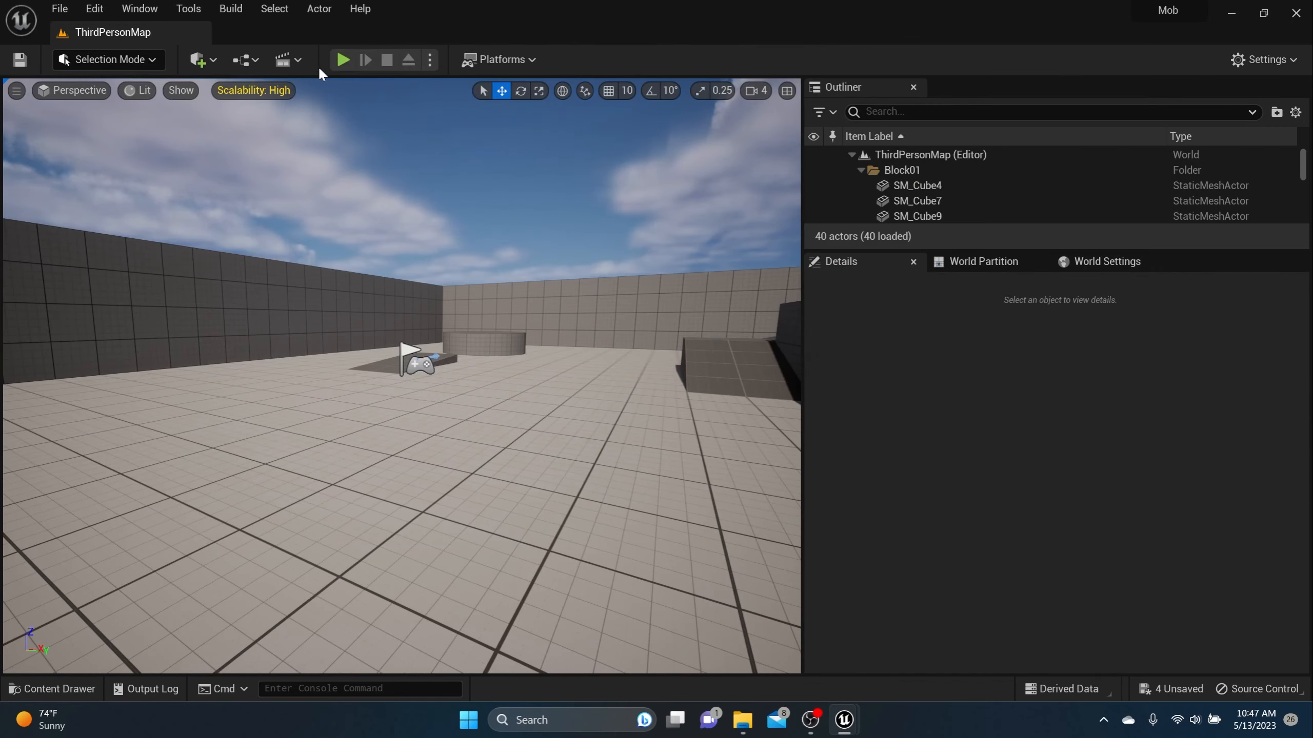
left_click(343, 60)
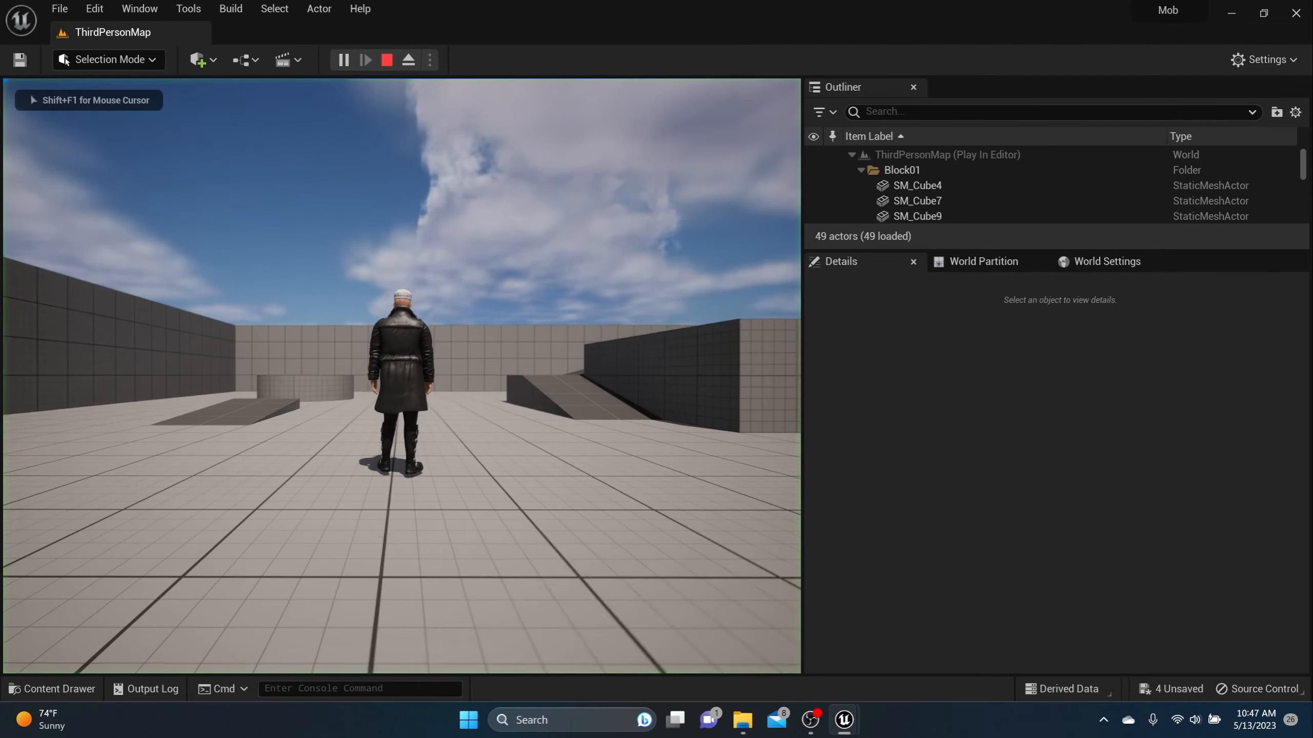
key("w")
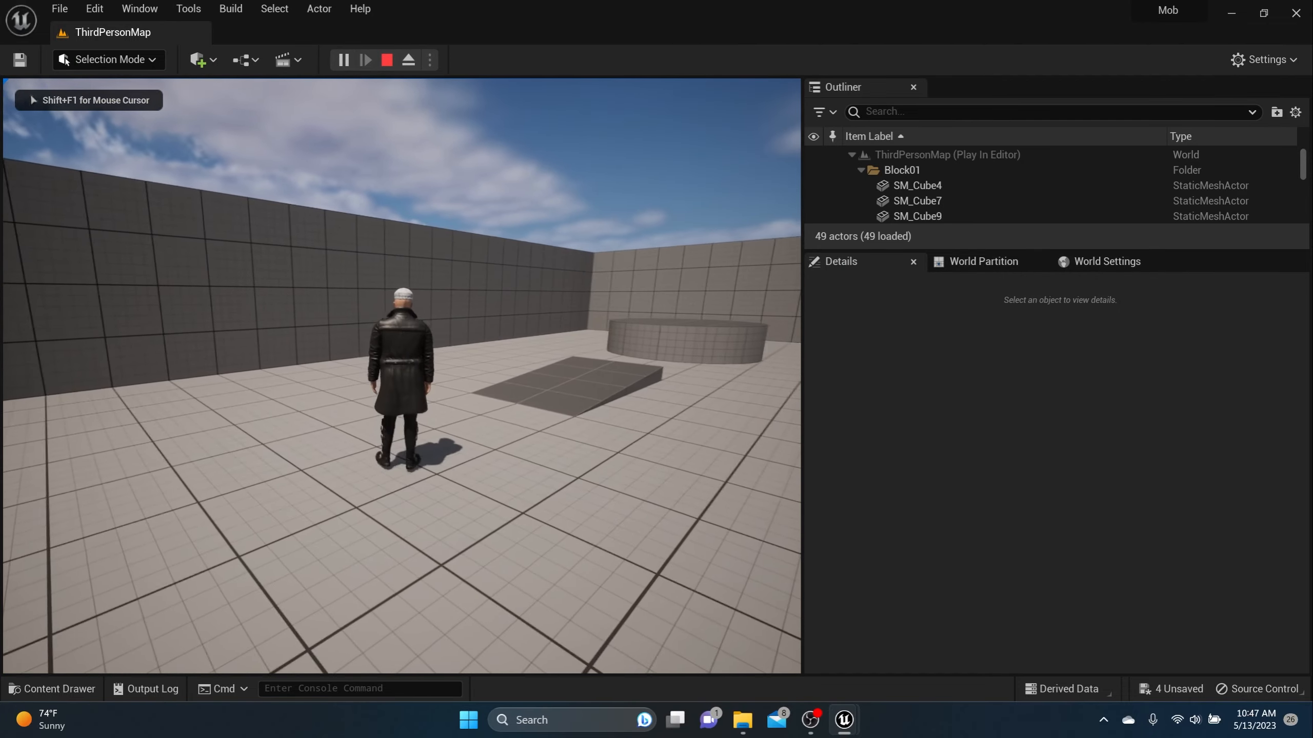
key("a")
key("d")
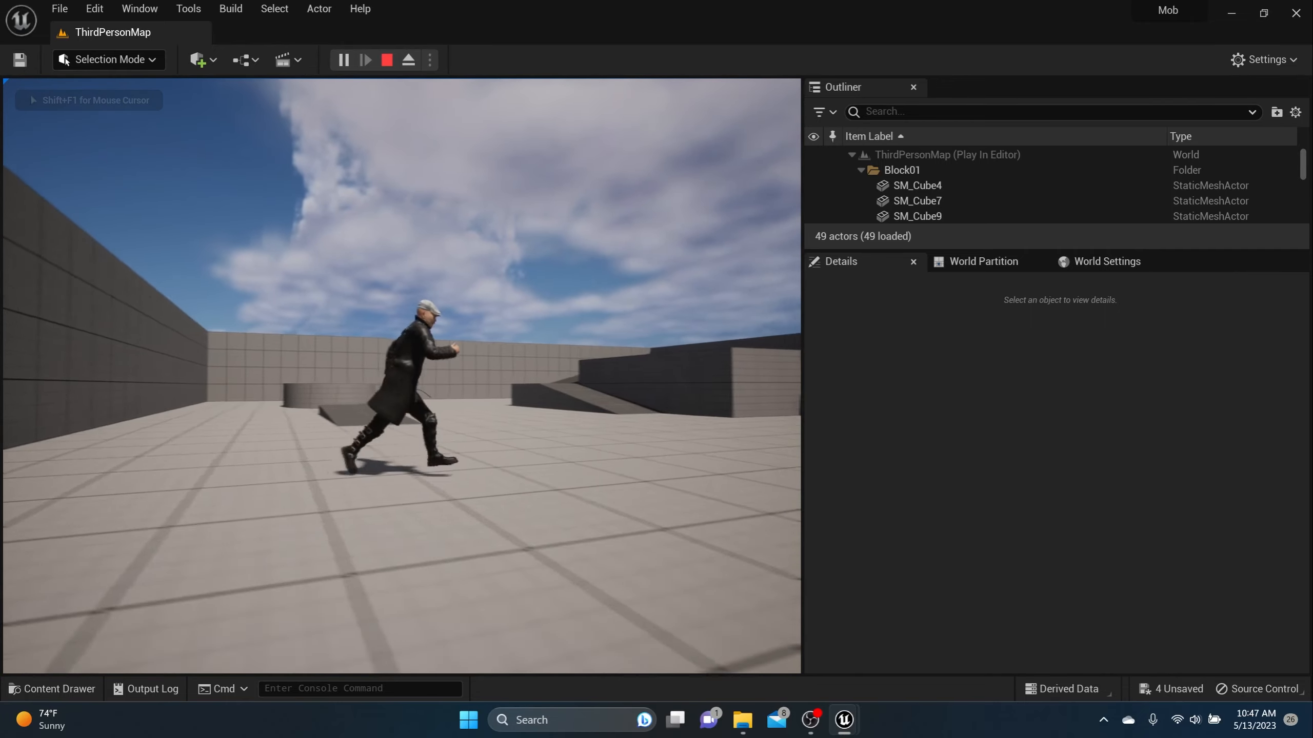
key("1")
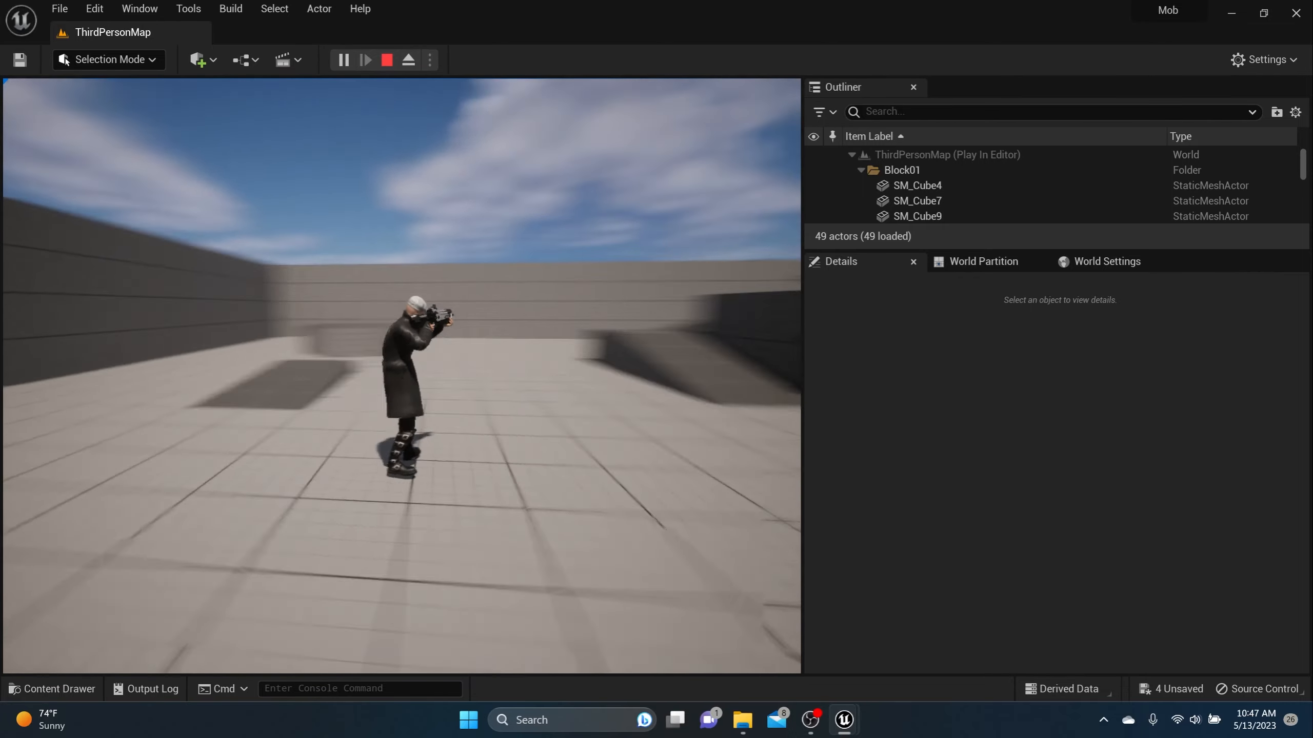
key("2")
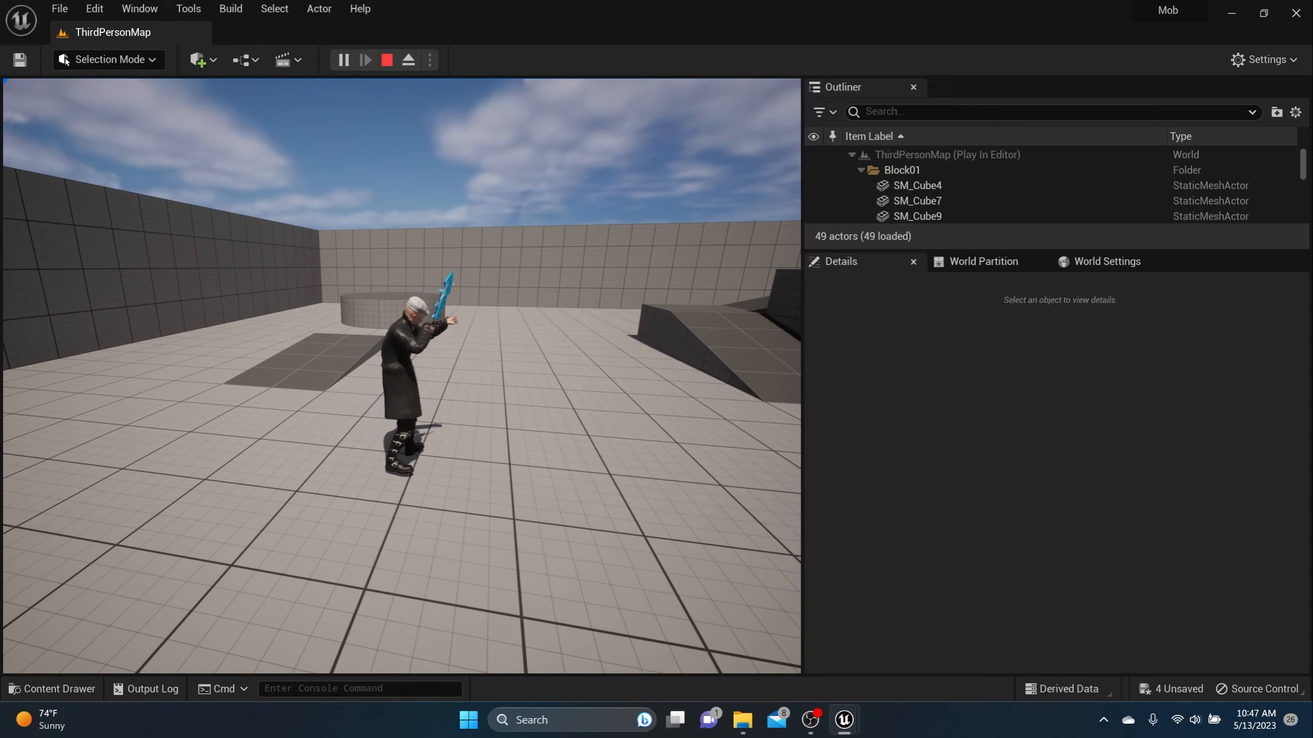
key("3")
key("shift+F1")
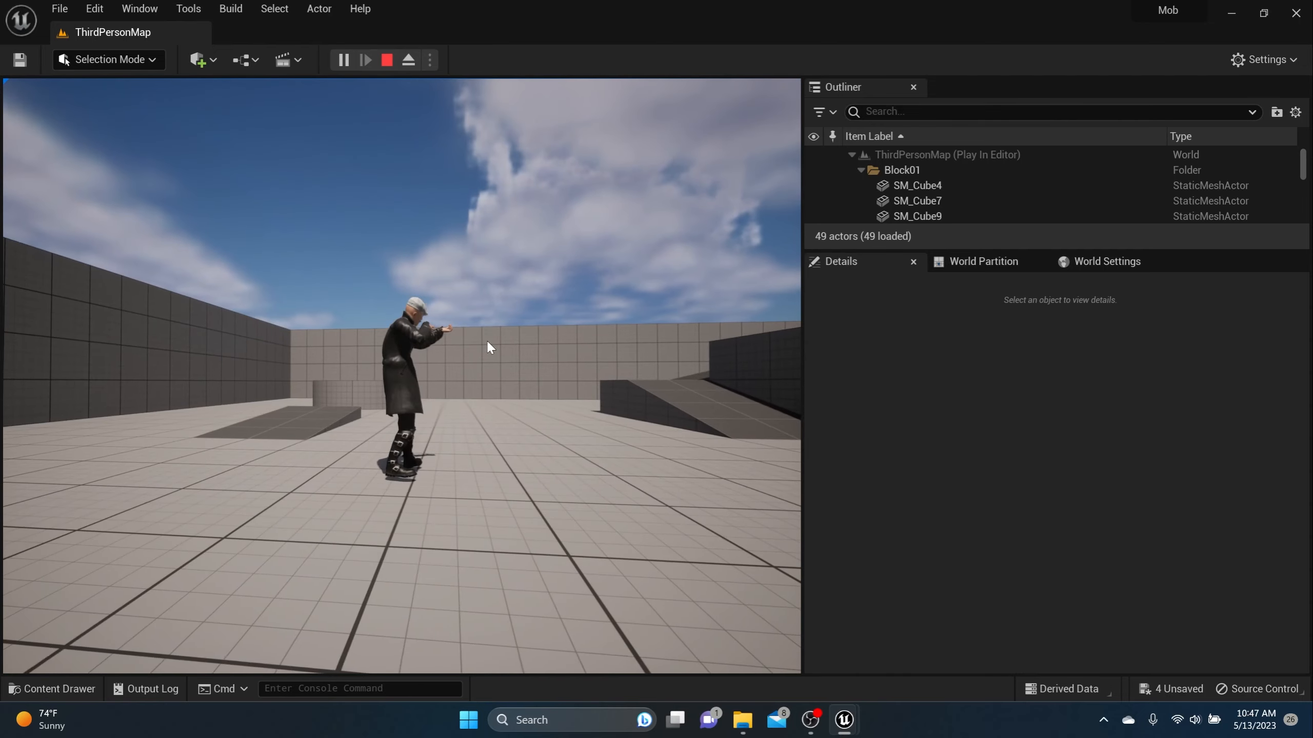
left_click(386, 60)
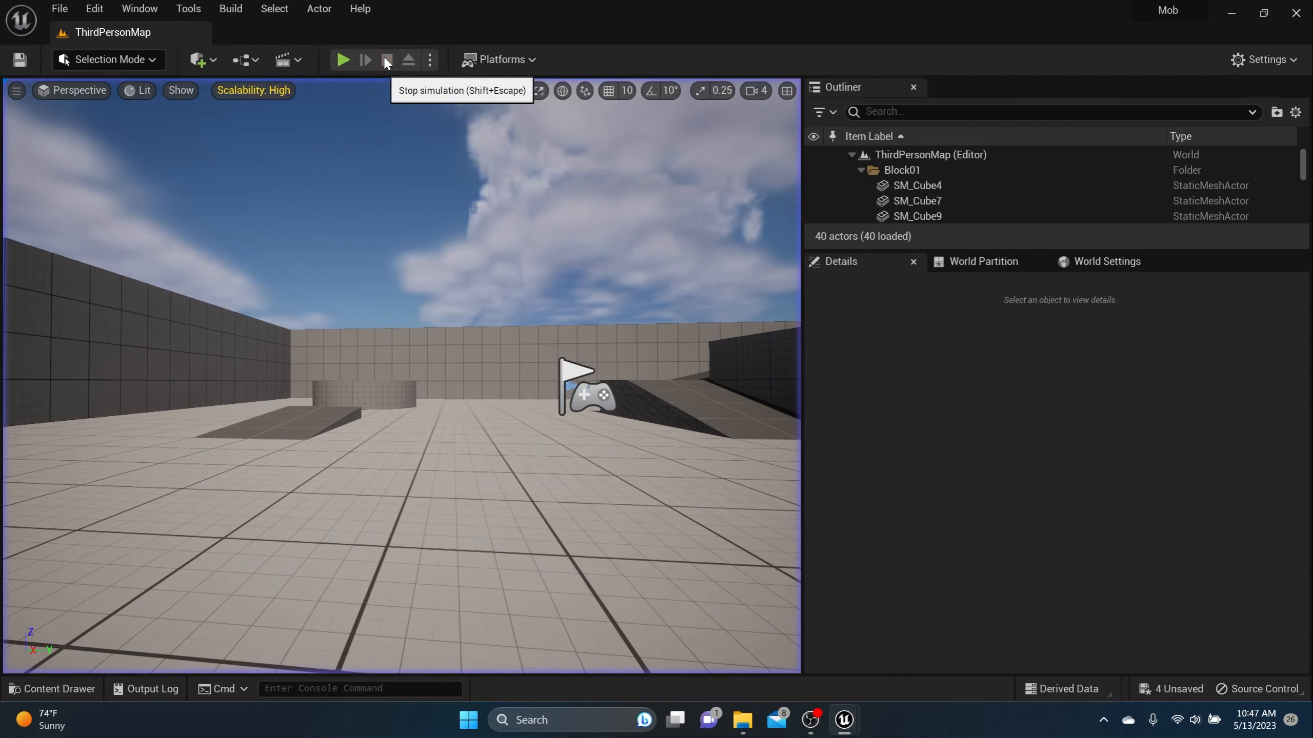
Reopen BP_ThirdPersonCharacter and compare the Selection values in the attack branches with the Switch on Int outputs for each weapon.
left_click(86, 692)
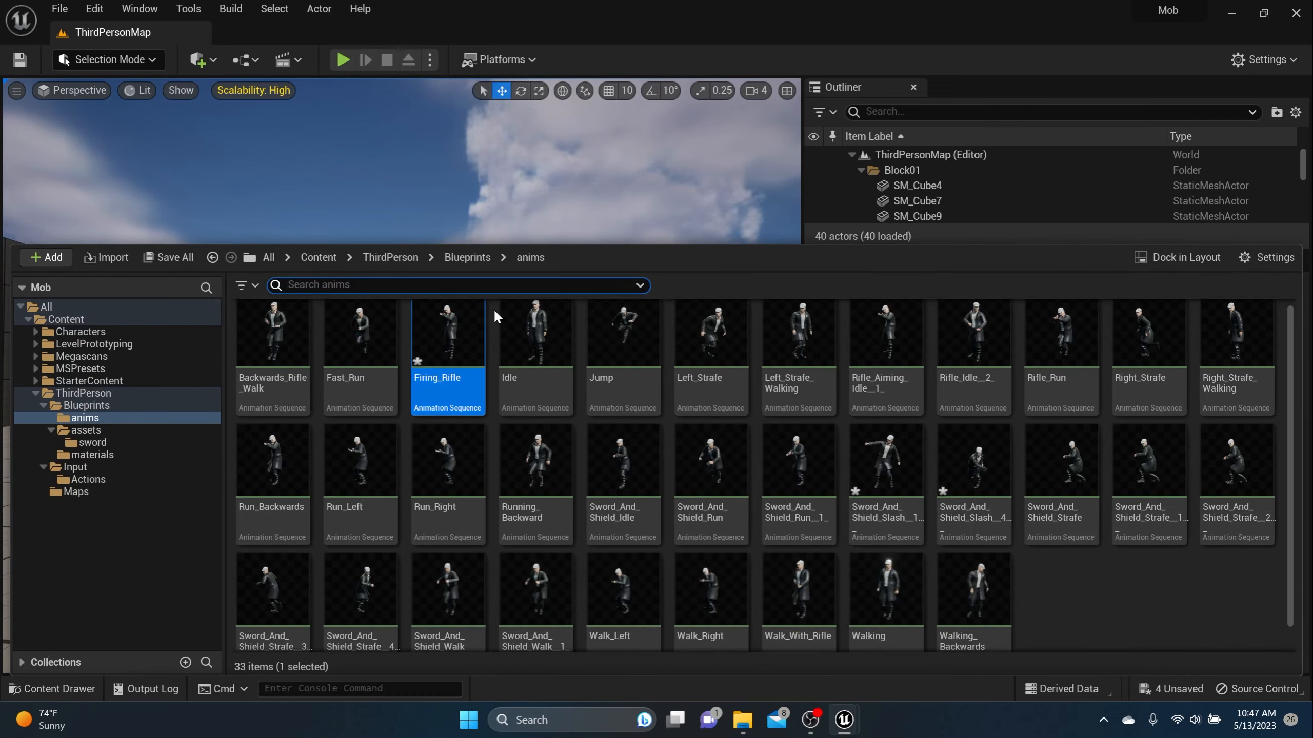
left_click(467, 257)
left_click(499, 350)
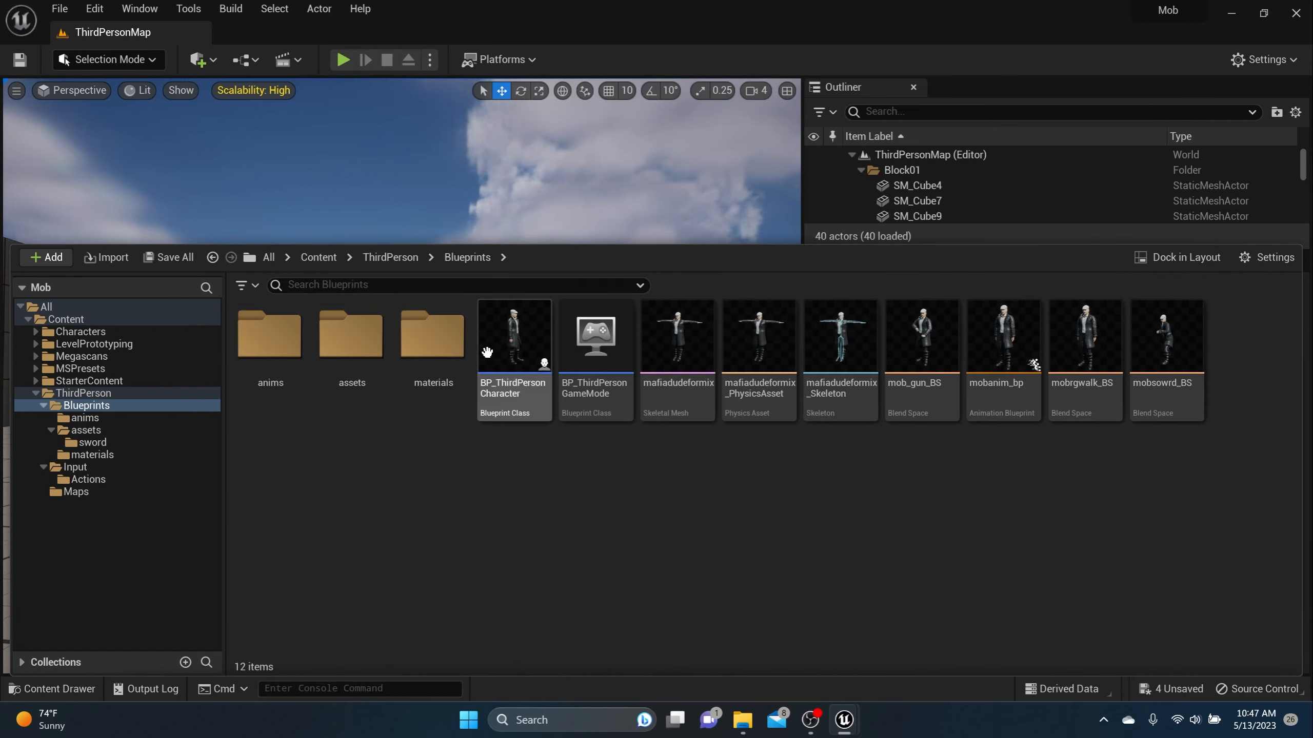
double_click(499, 355)
right_click_drag(752, 218, 549, 324)
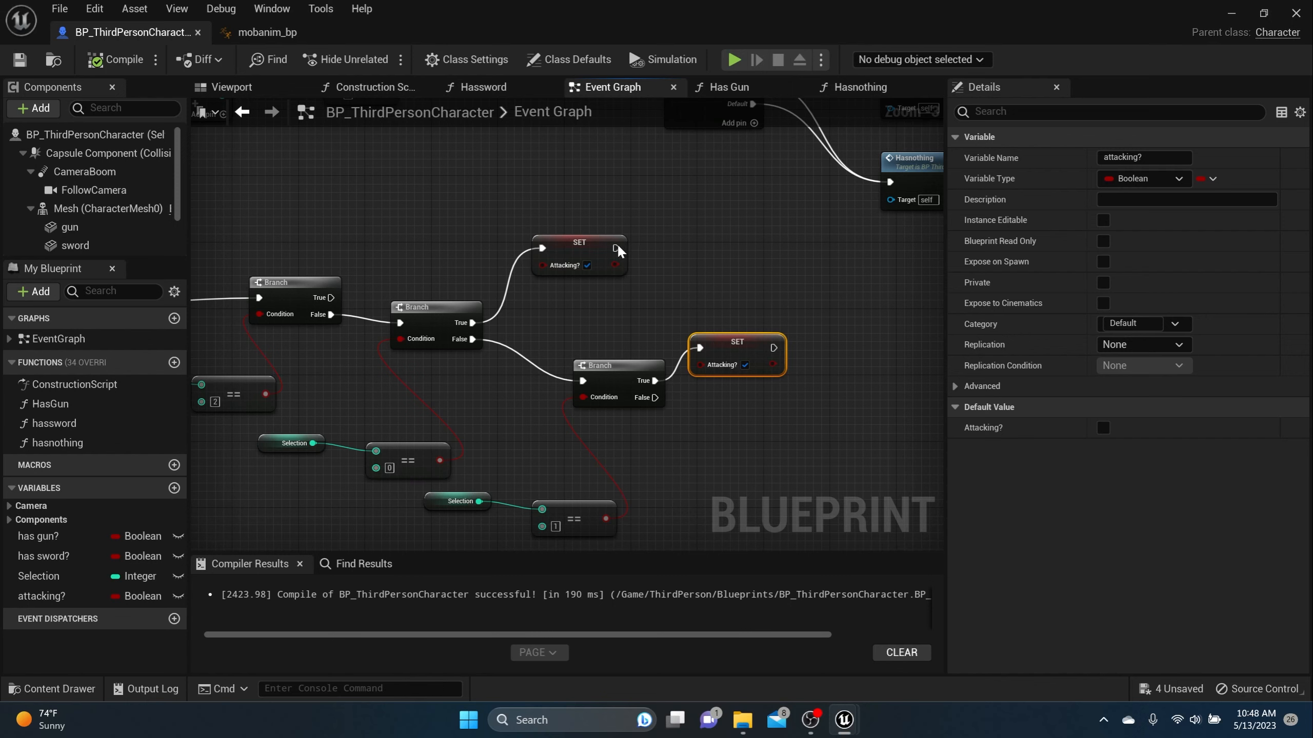
right_click_drag(683, 230, 739, 200)
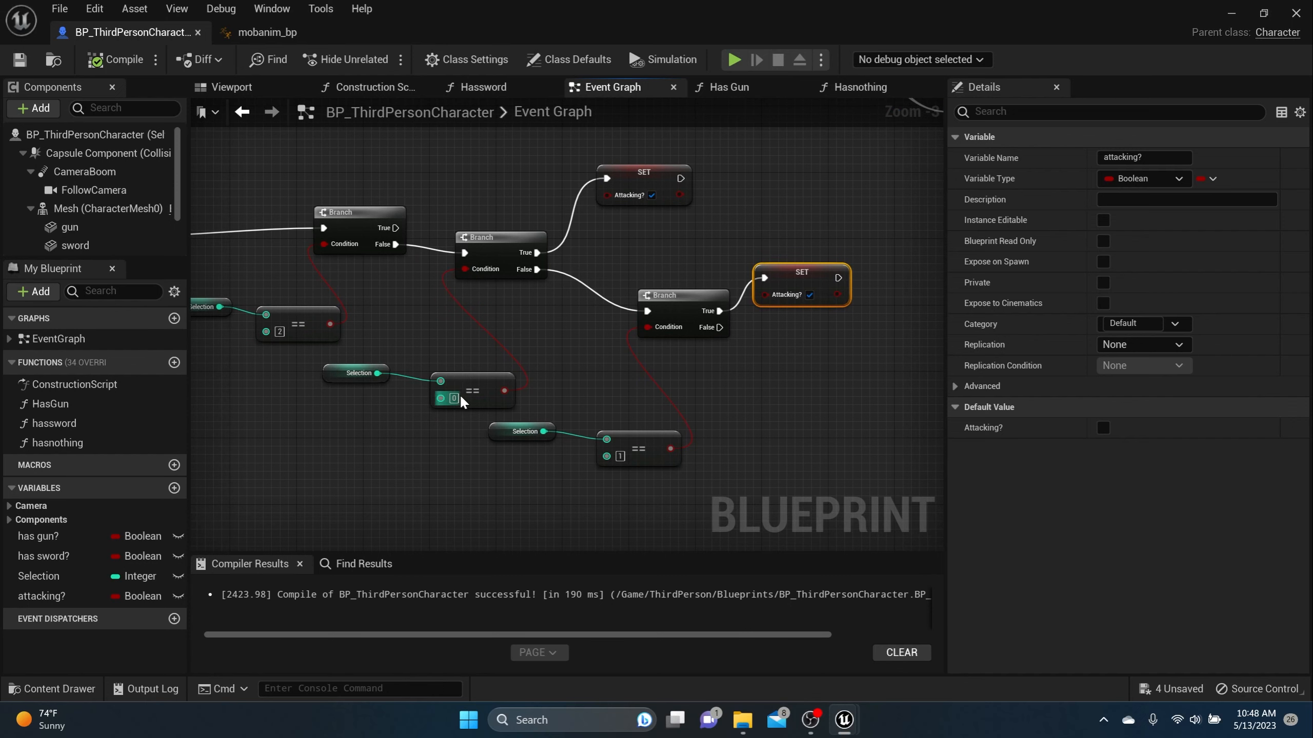
right_click_drag(719, 256, 421, 490)
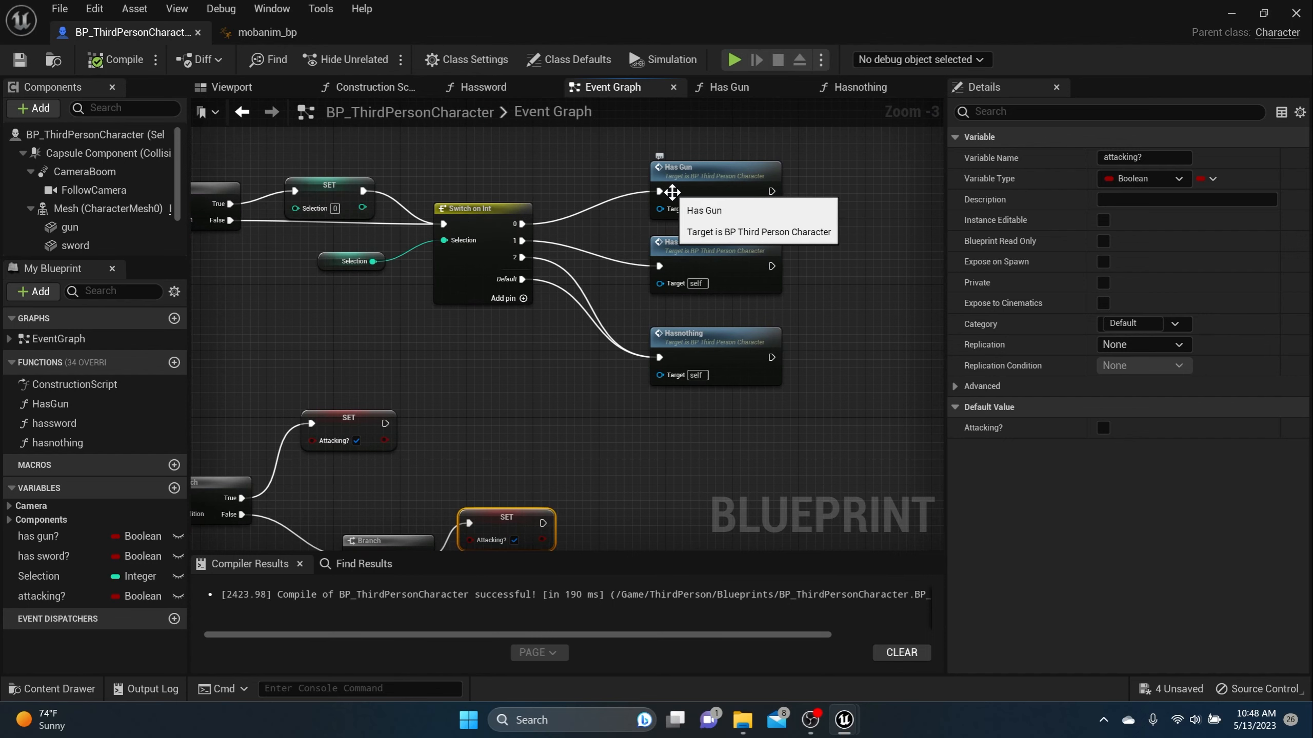
Open the Firing_Rifle animation from the anims folder, pause it and scrub to its end to check its length.
left_click(41, 685)
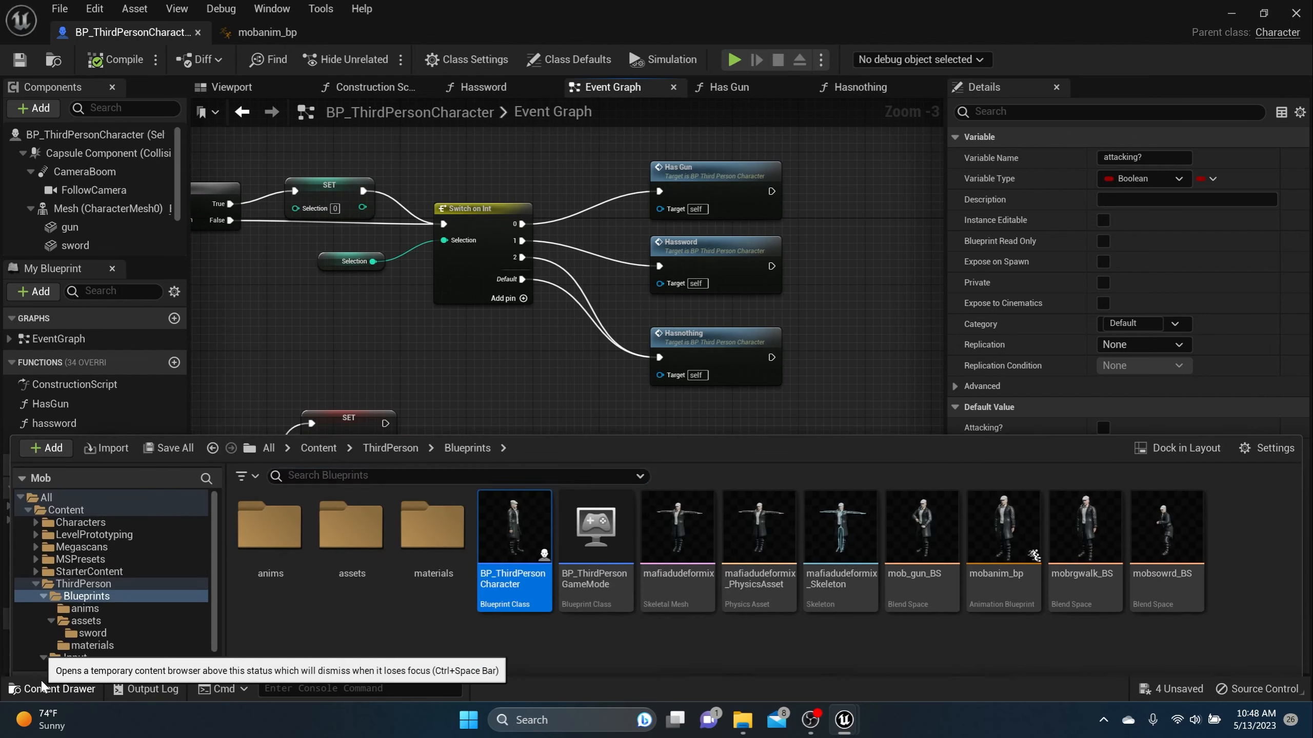
left_click(67, 681)
left_click(61, 686)
double_click(279, 517)
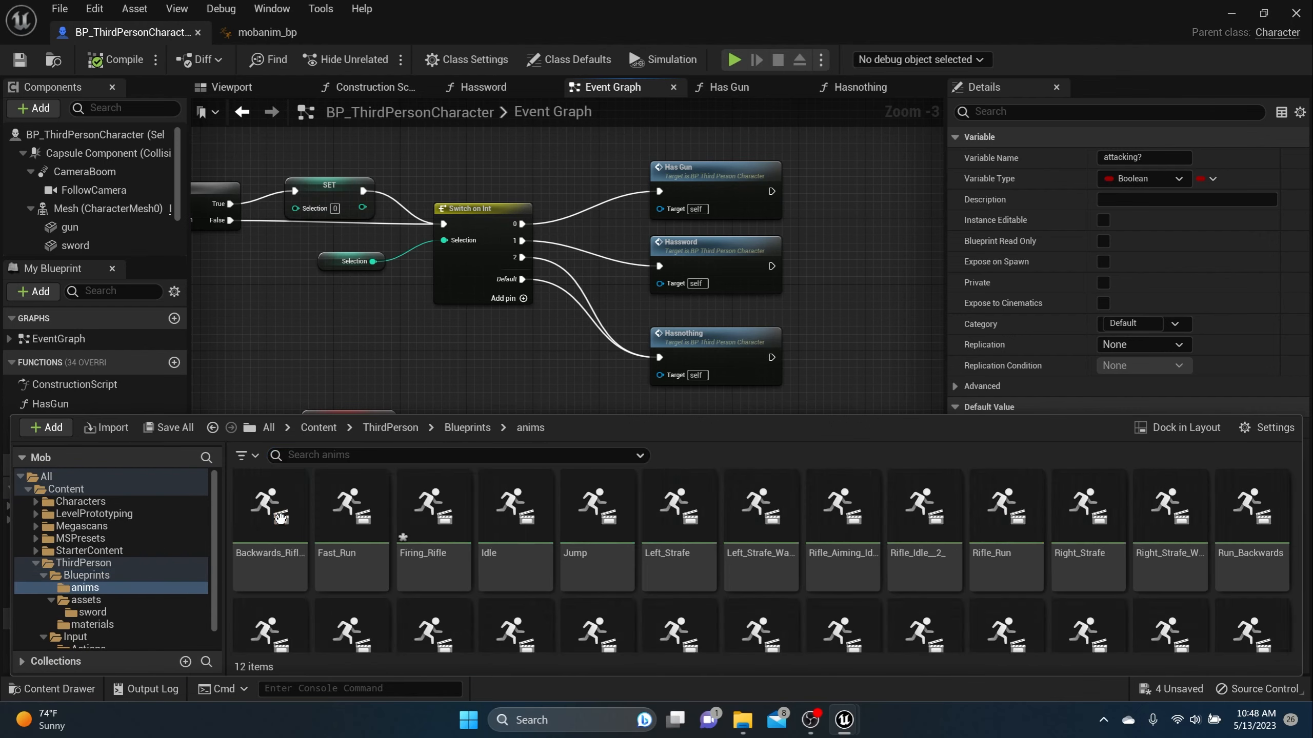
mouse_move(465, 511)
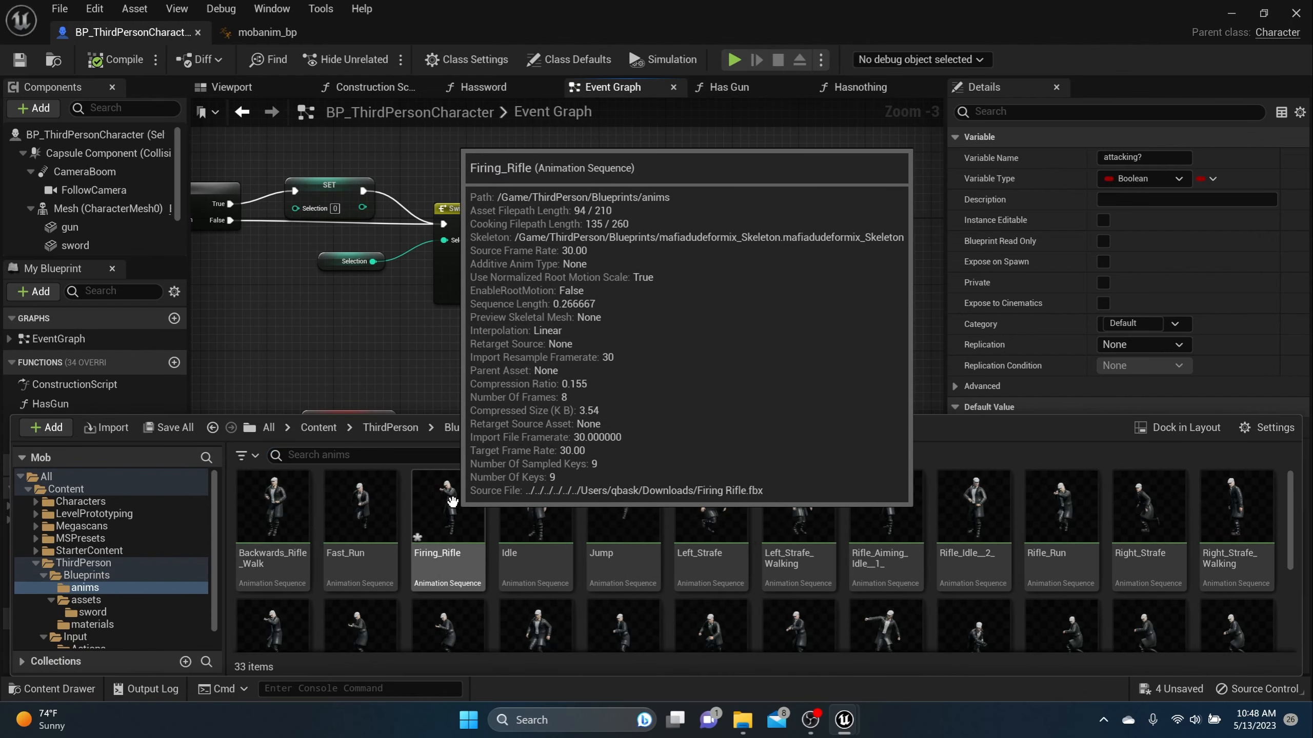
double_click(464, 511)
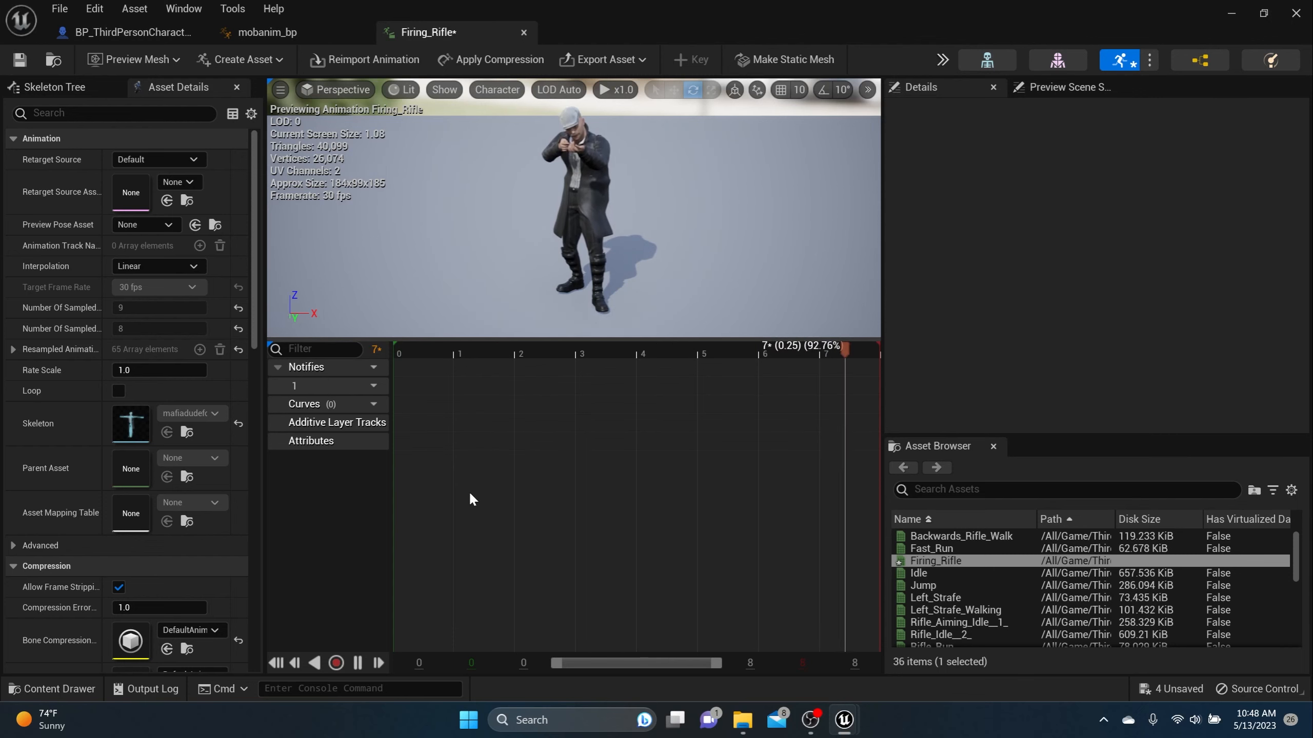
left_click(356, 664)
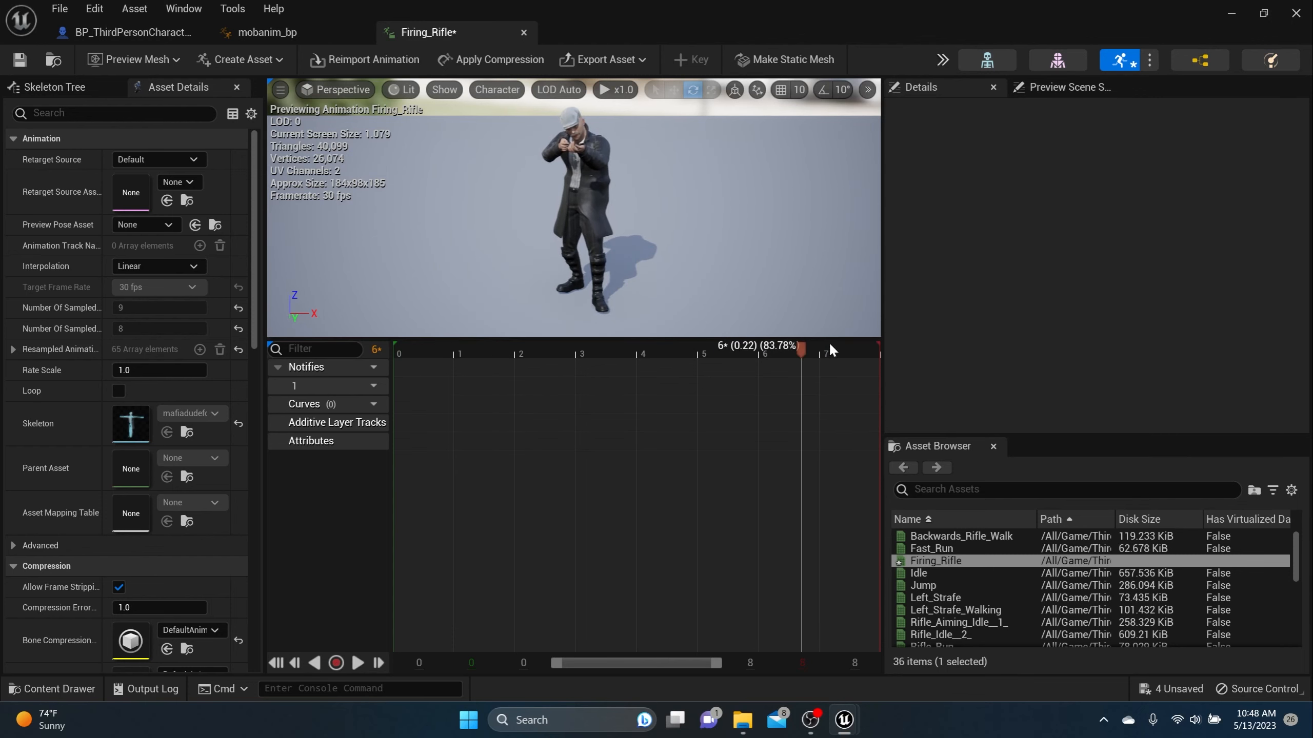
left_click_drag(805, 347, 908, 351)
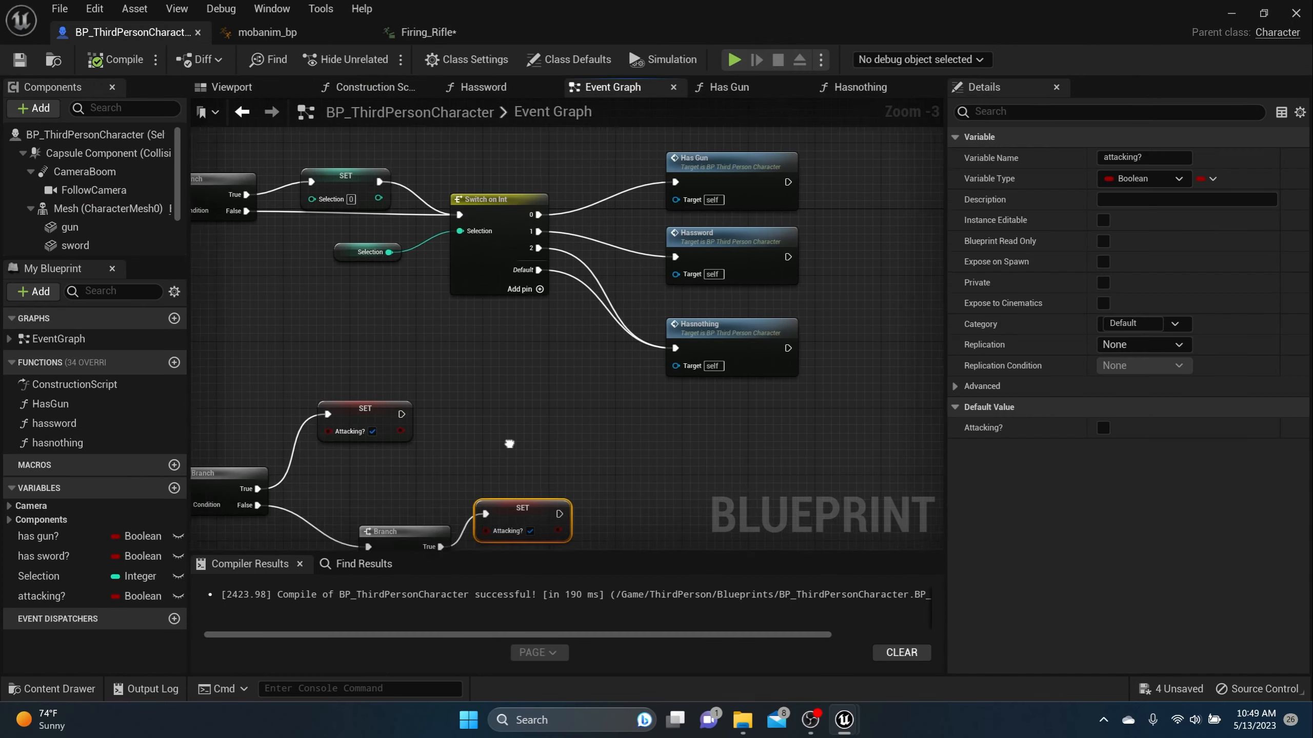
In the BP_ThirdPersonCharacter event graph, add a Delay of 0.3 seconds after the Set Attacking? node on the Selection 0 branch.
right_click_drag(620, 397, 690, 312)
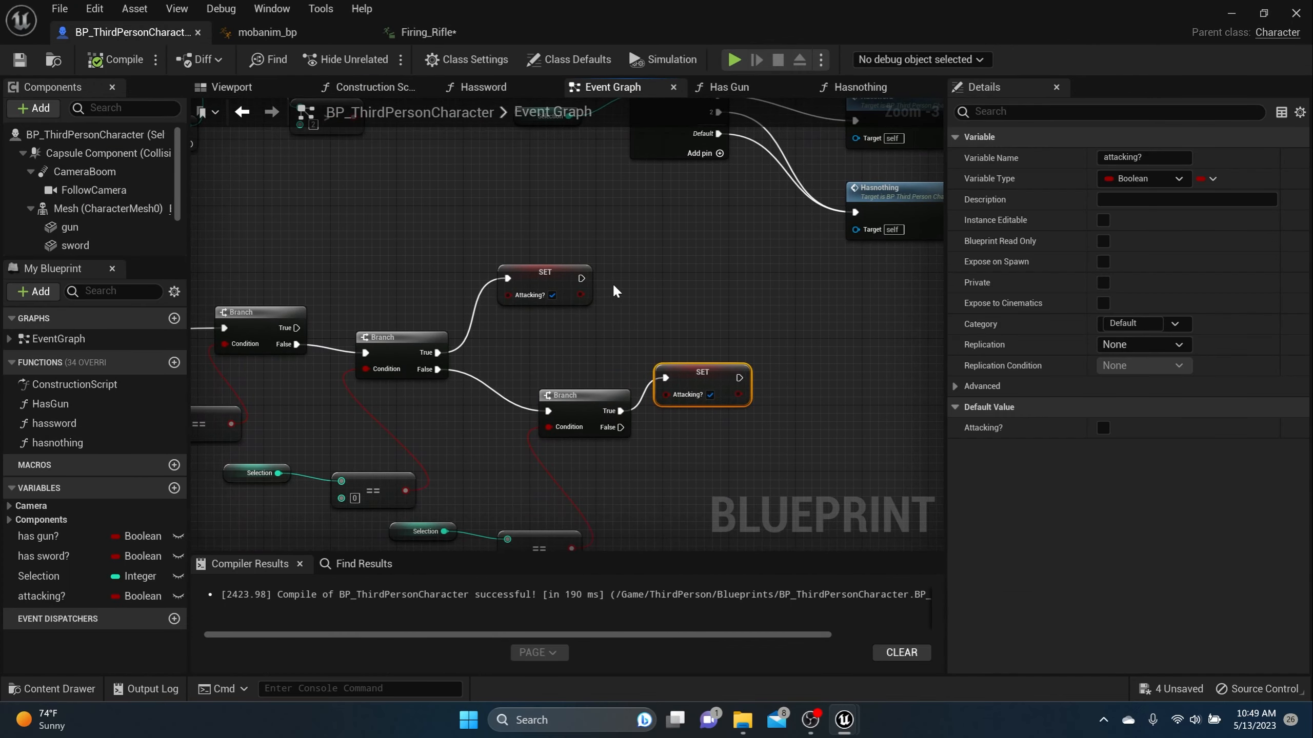
scroll(609, 280, "up", 2)
left_click_drag(572, 277, 611, 280)
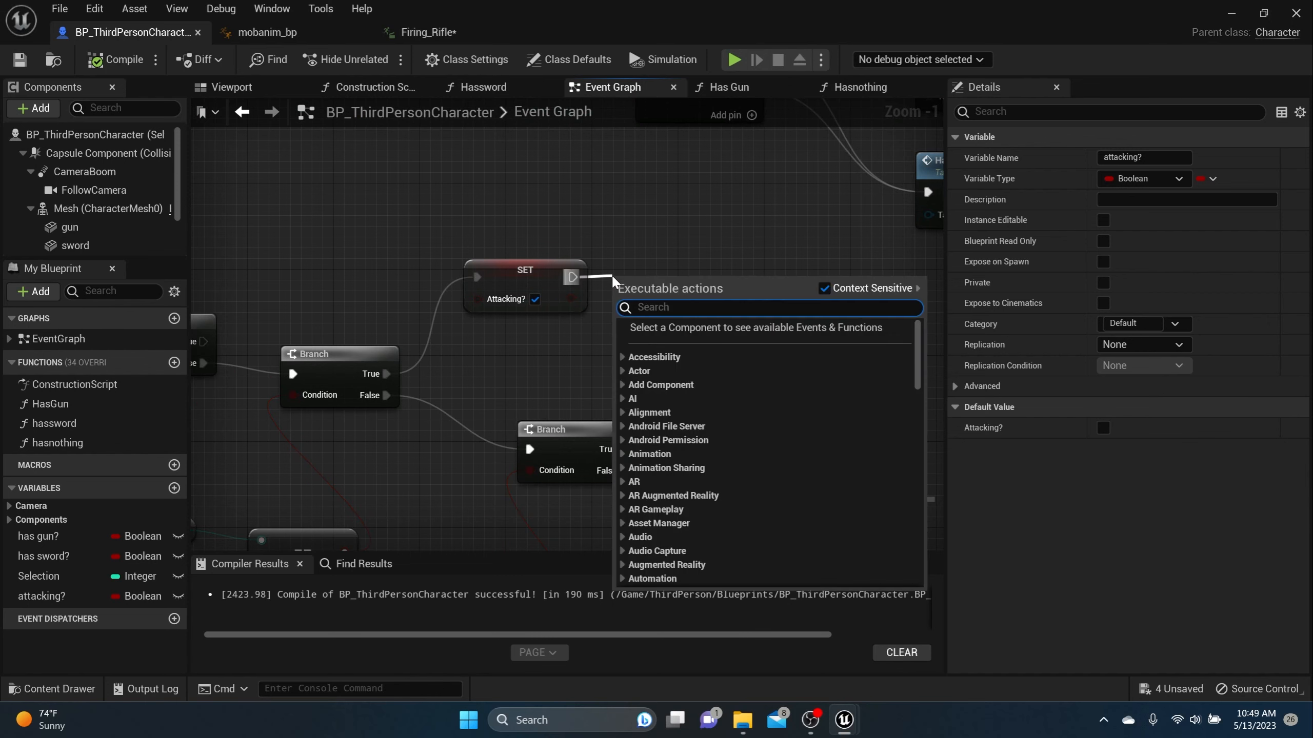
type("delay")
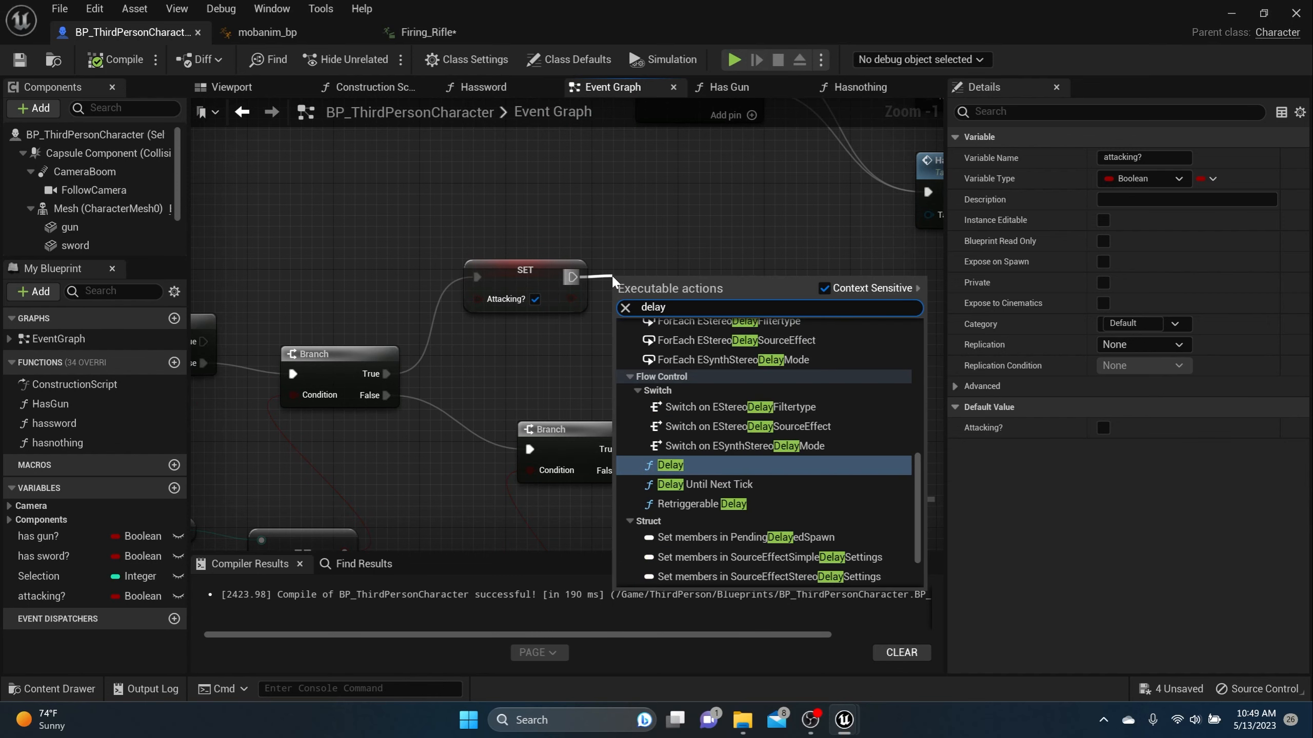
key("Return")
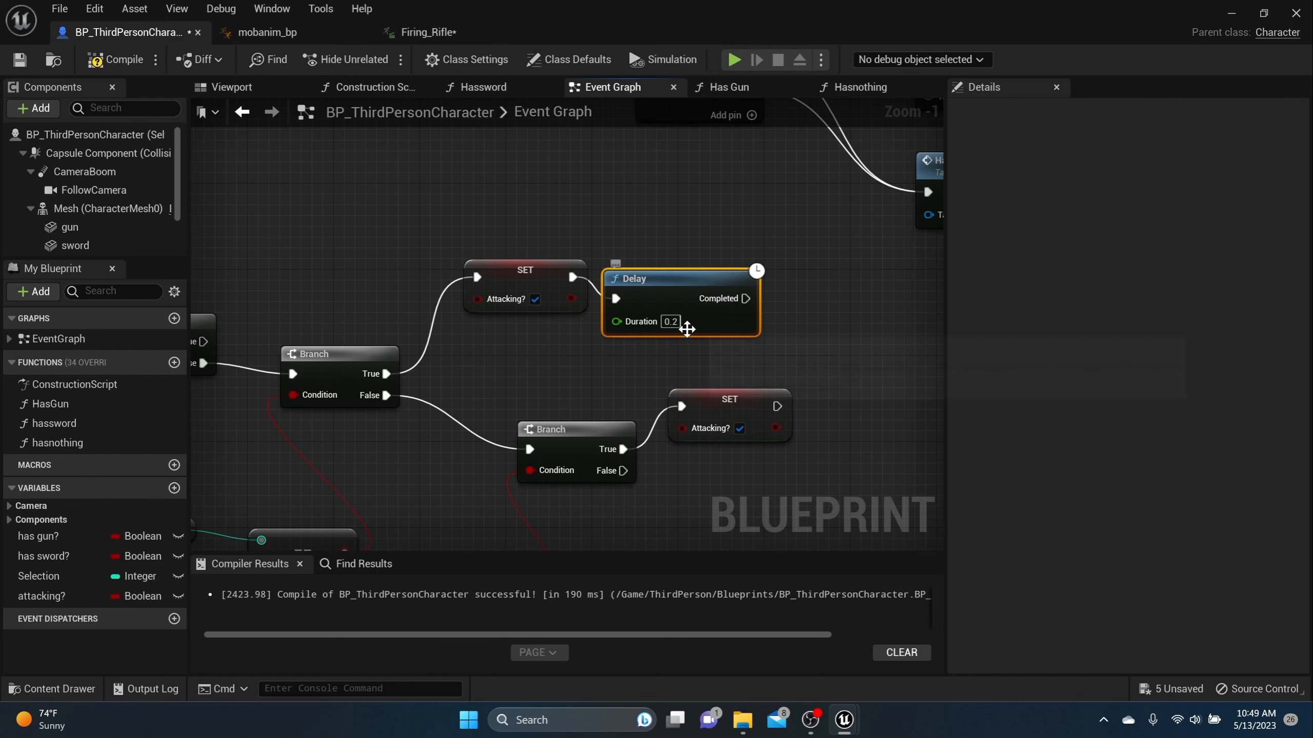
left_click(670, 321)
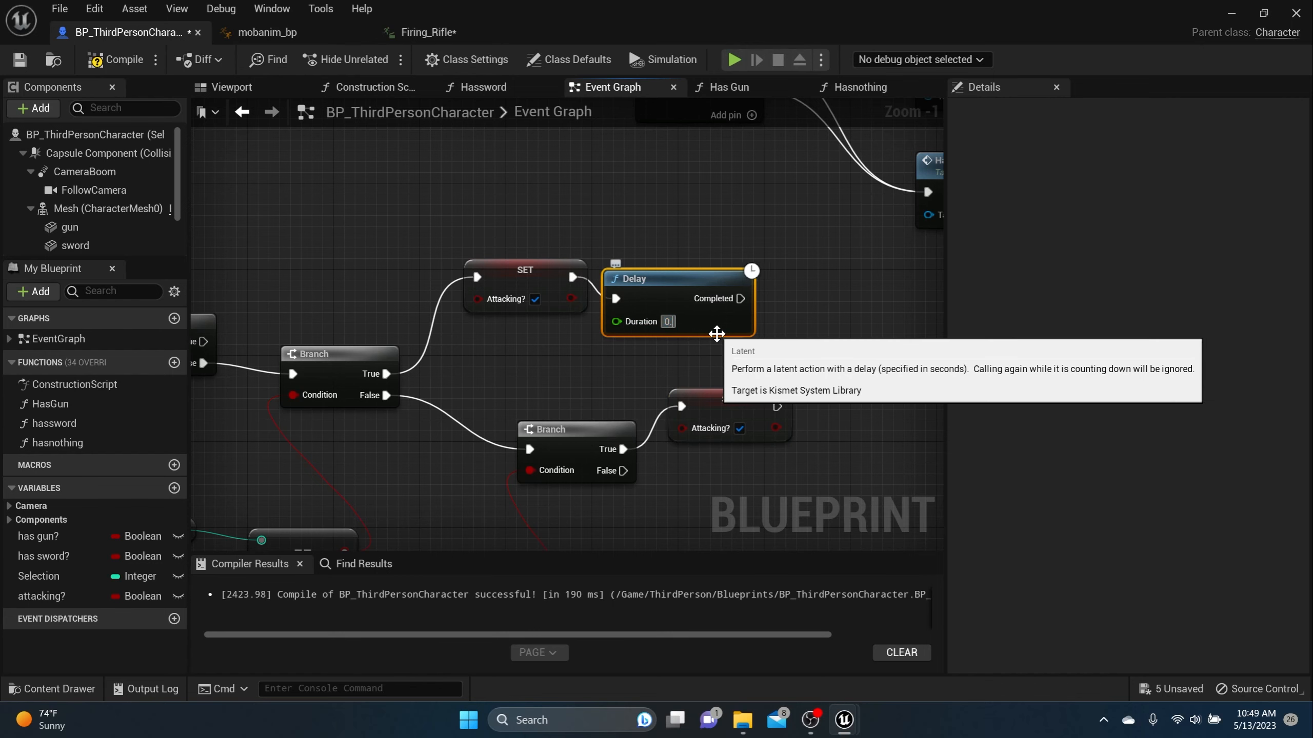
type("0.3")
key("Return")
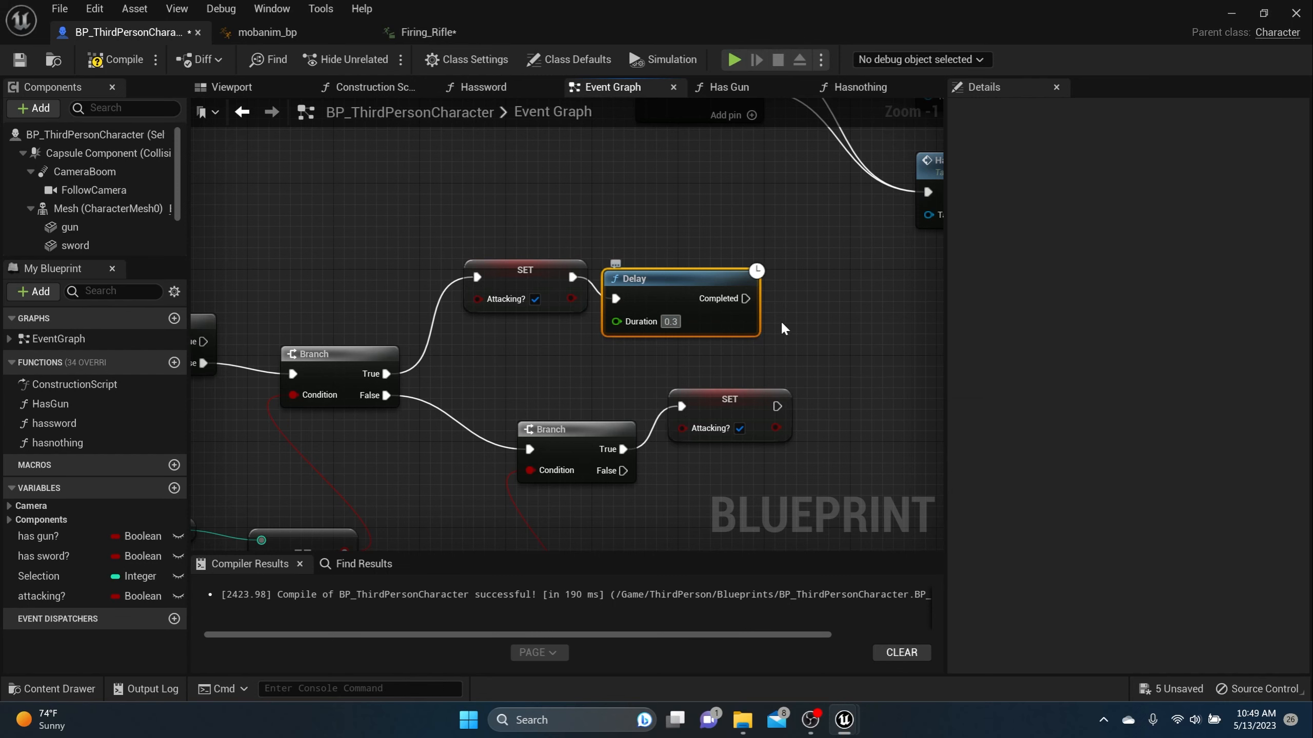
Duplicate the Set Attacking? node, connect it to the 0.3-second Delay's Completed output, and set its Attacking? value to false.
left_click(555, 270)
key("ctrl+c")
key("ctrl+v")
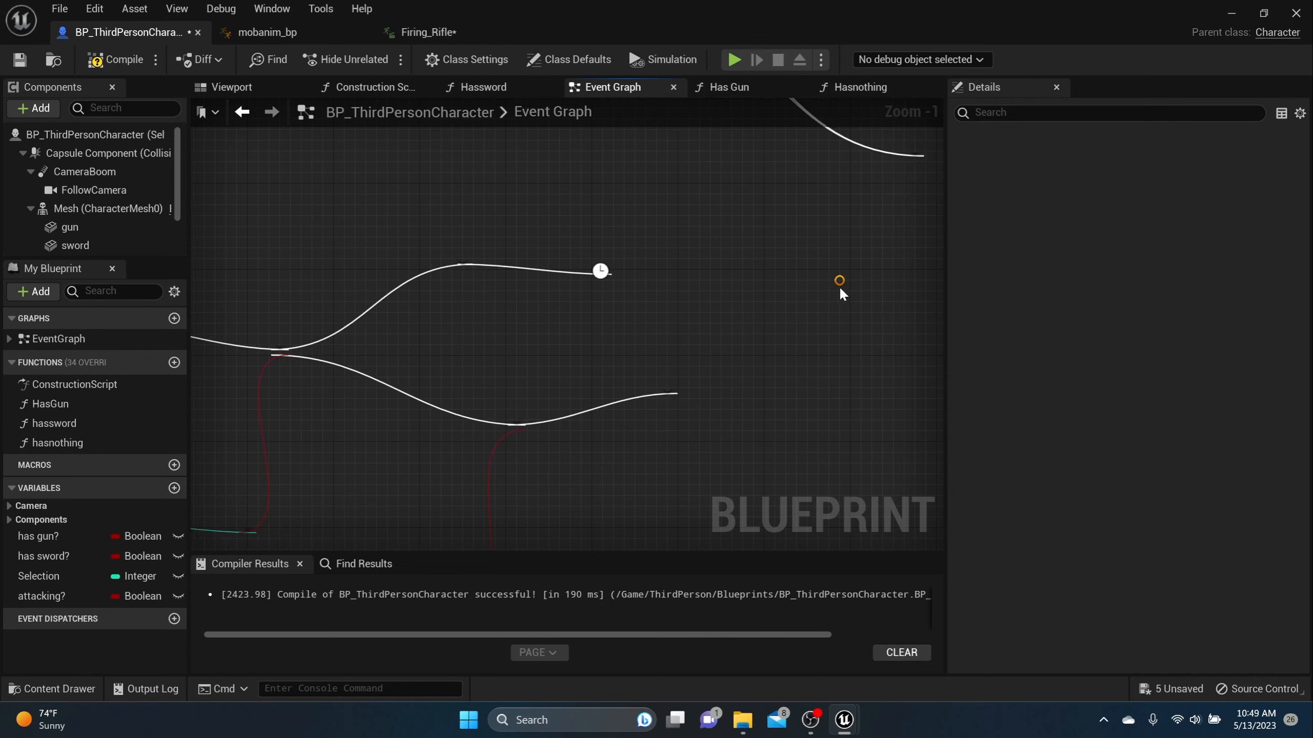
left_click_drag(853, 298, 746, 298)
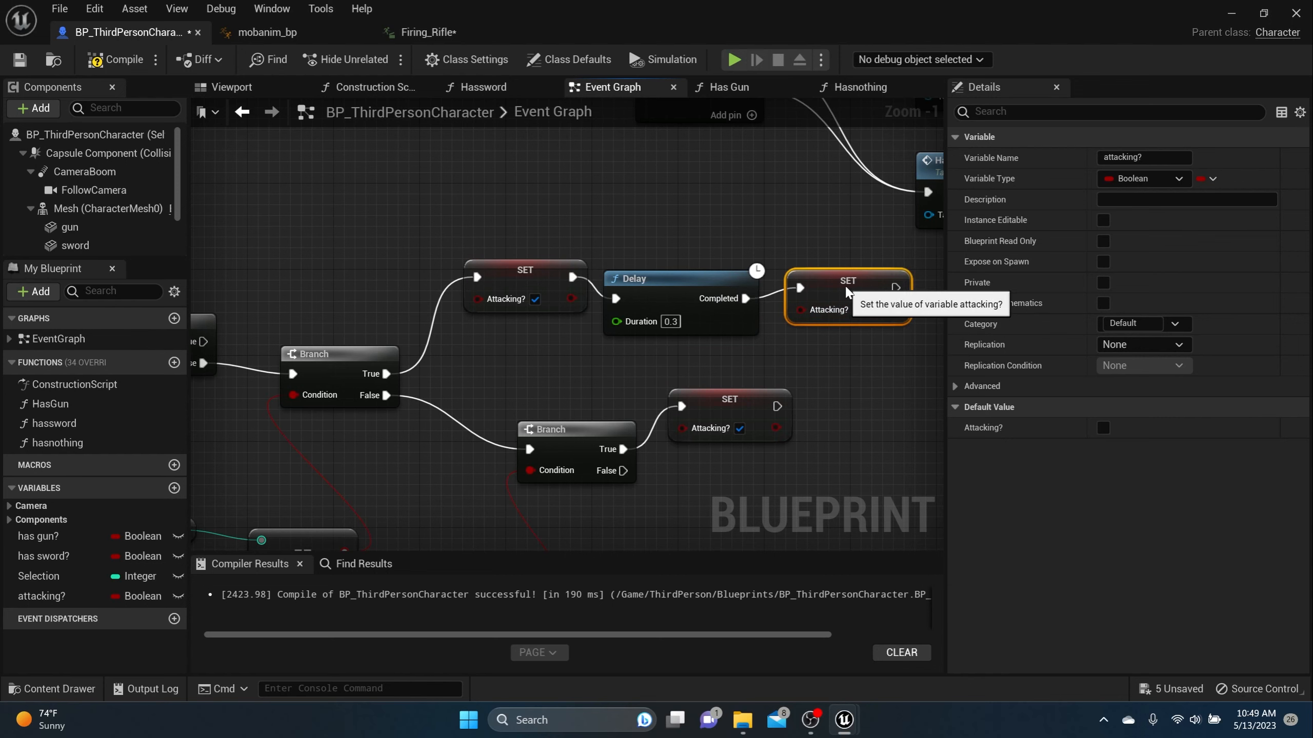
left_click_drag(695, 287, 706, 275)
Open the Sword_And_Shield_Slash__1_ animation from the anims folder and scrub to its end to check its length.
right_click_drag(759, 354, 685, 271)
right_click_drag(550, 434, 606, 266)
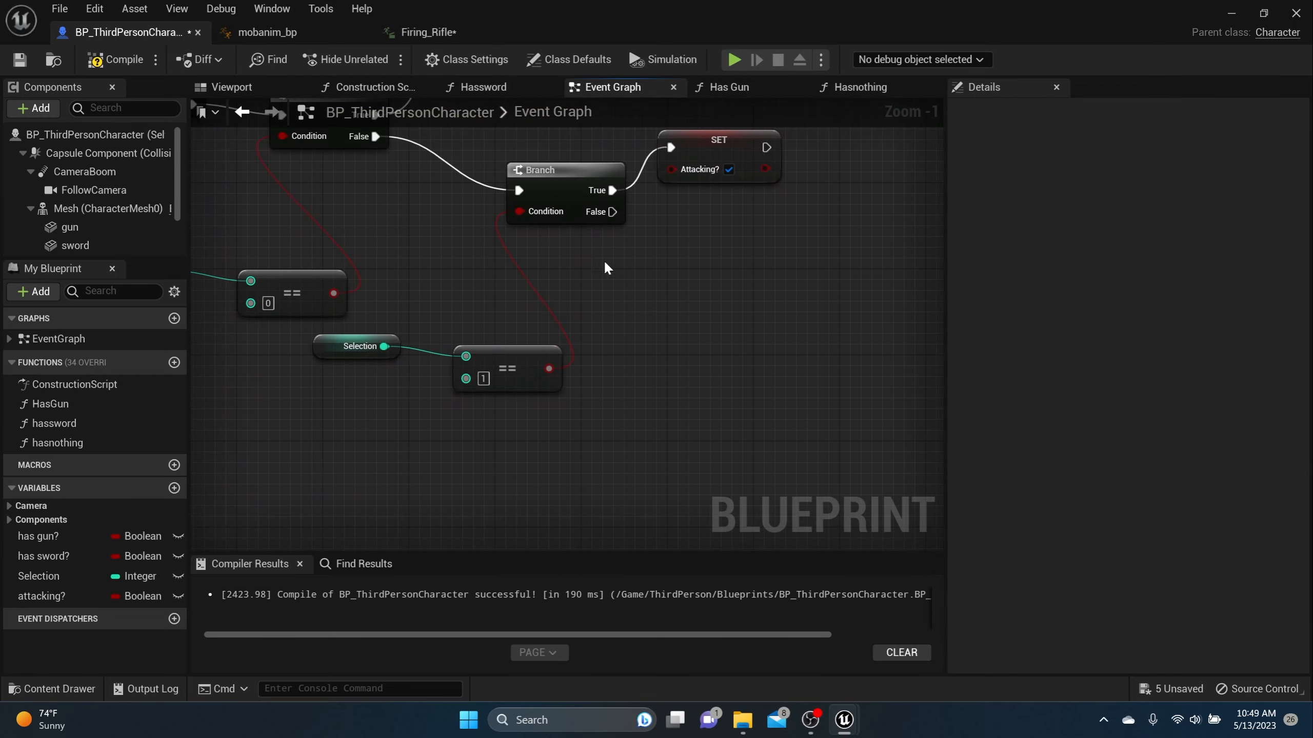
left_click(56, 690)
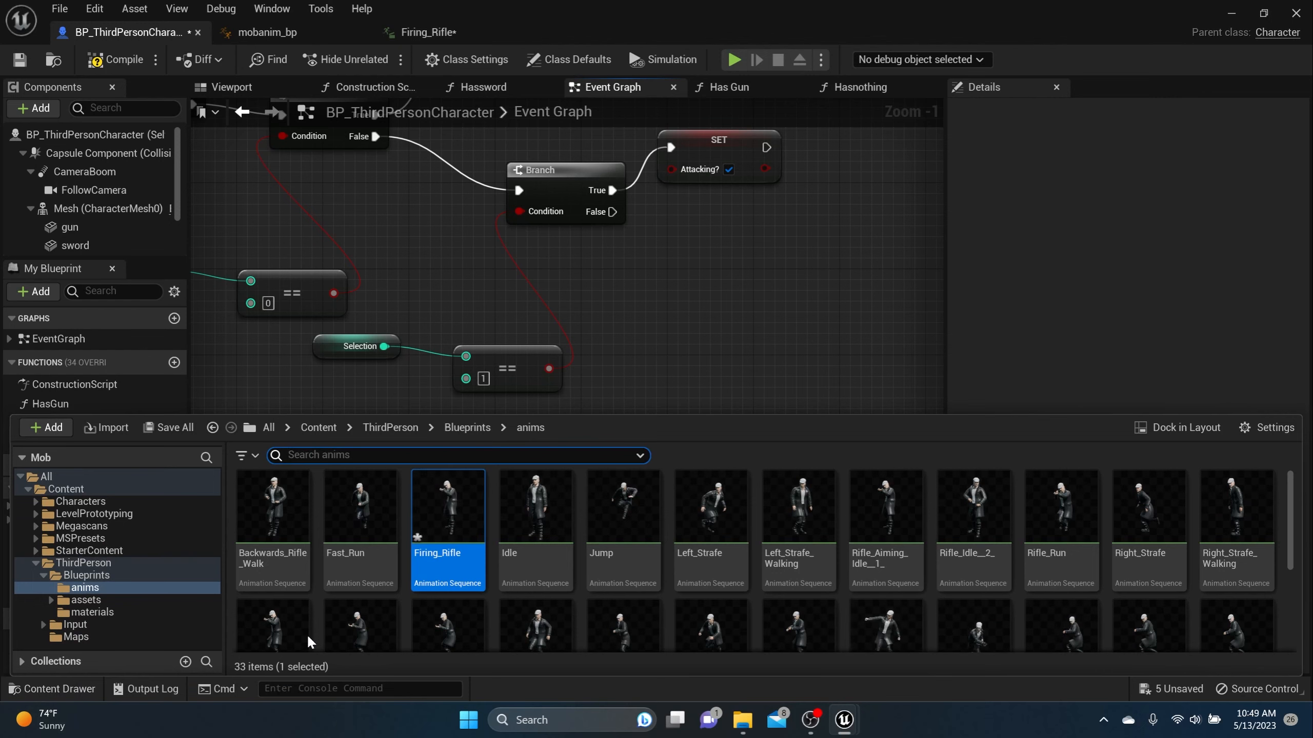
scroll(639, 552, "down", 5)
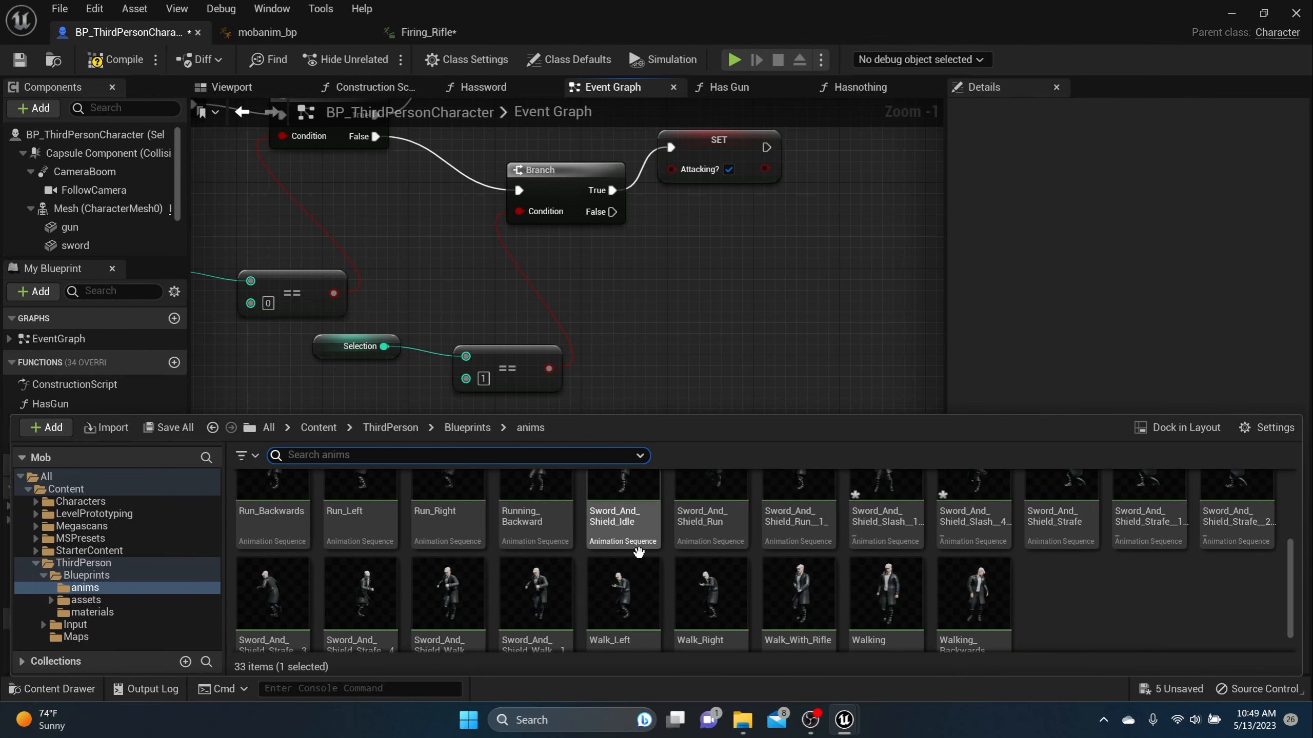
double_click(878, 506)
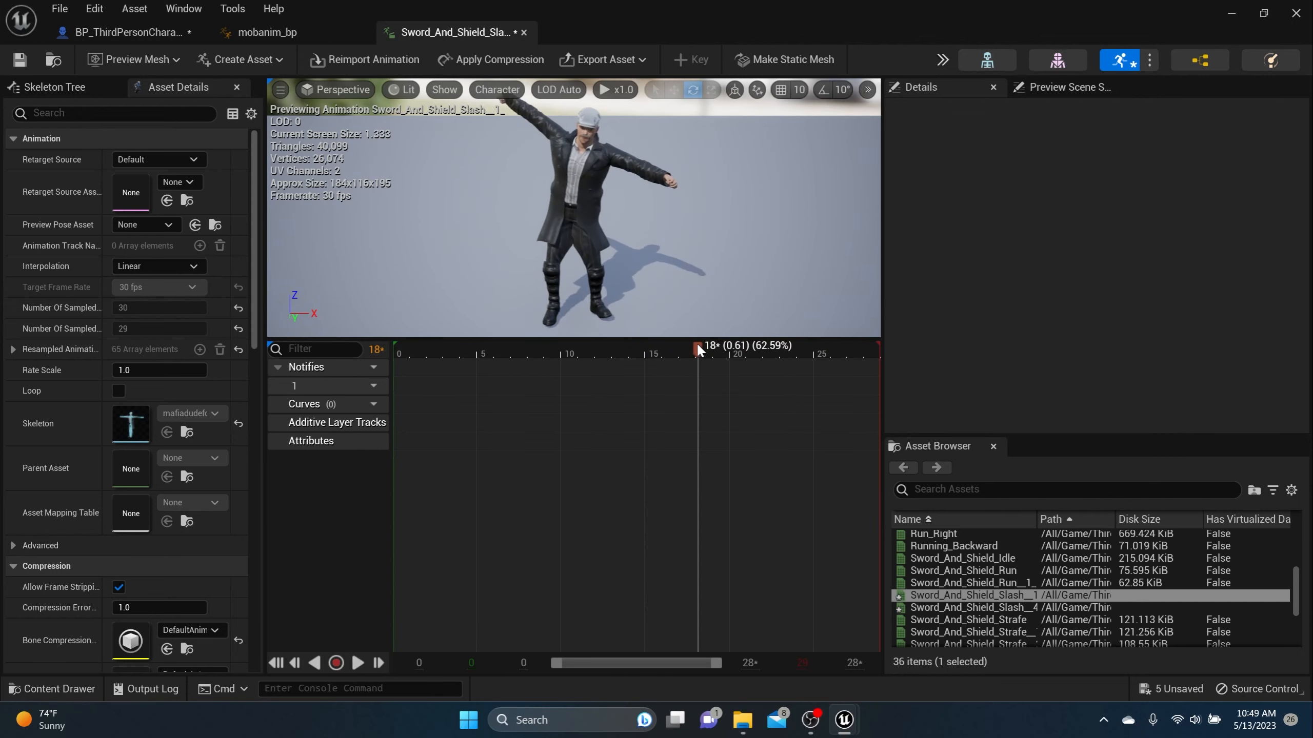
left_click_drag(697, 344, 896, 357)
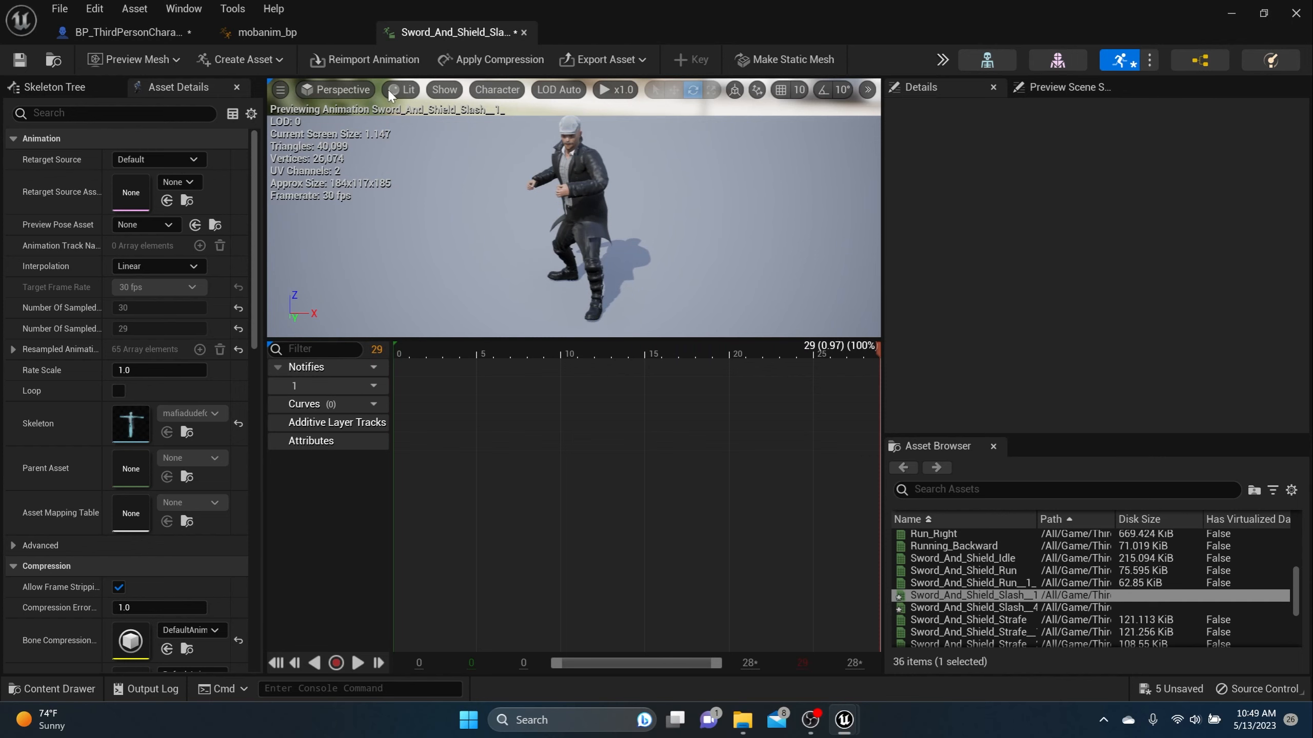
Back in the character blueprint, add a Delay of 1.0 second after the Set Attacking? node on the Selection 1 branch.
left_click(146, 29)
right_click_drag(672, 271, 525, 456)
left_click_drag(614, 336, 685, 327)
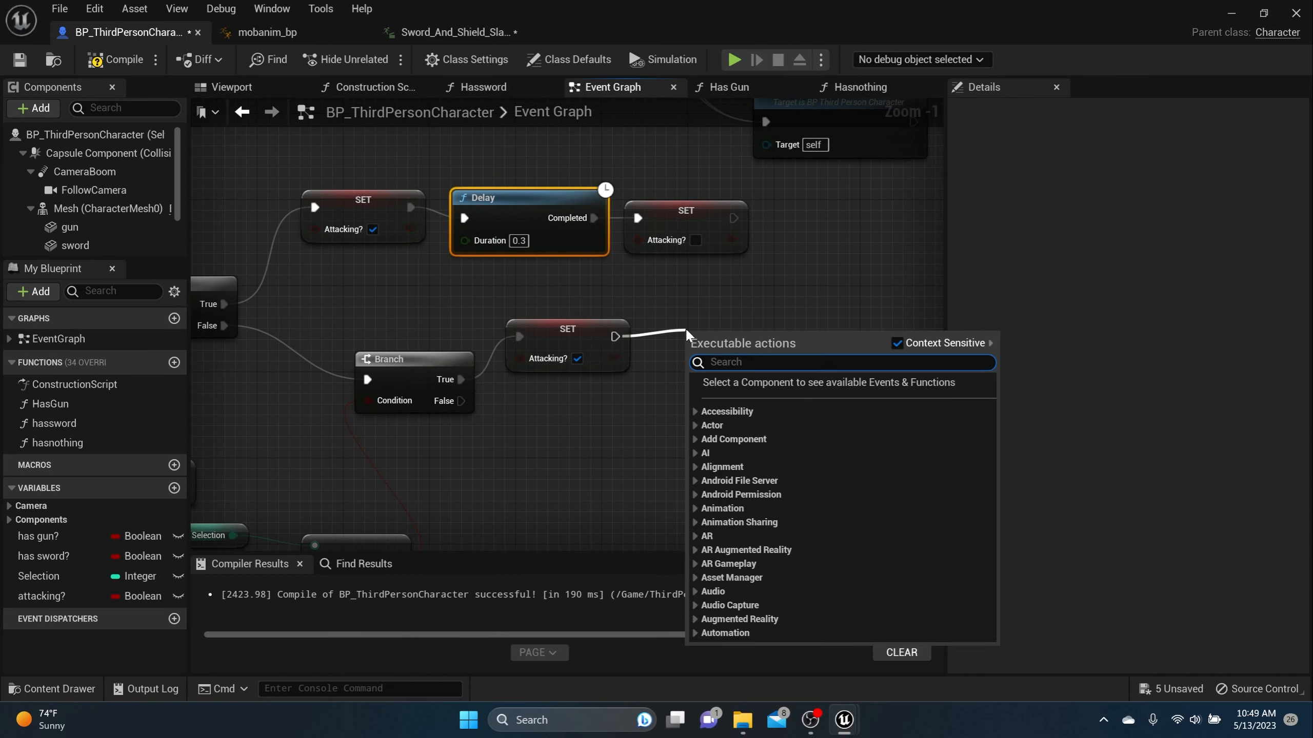
type("delay")
key("Return")
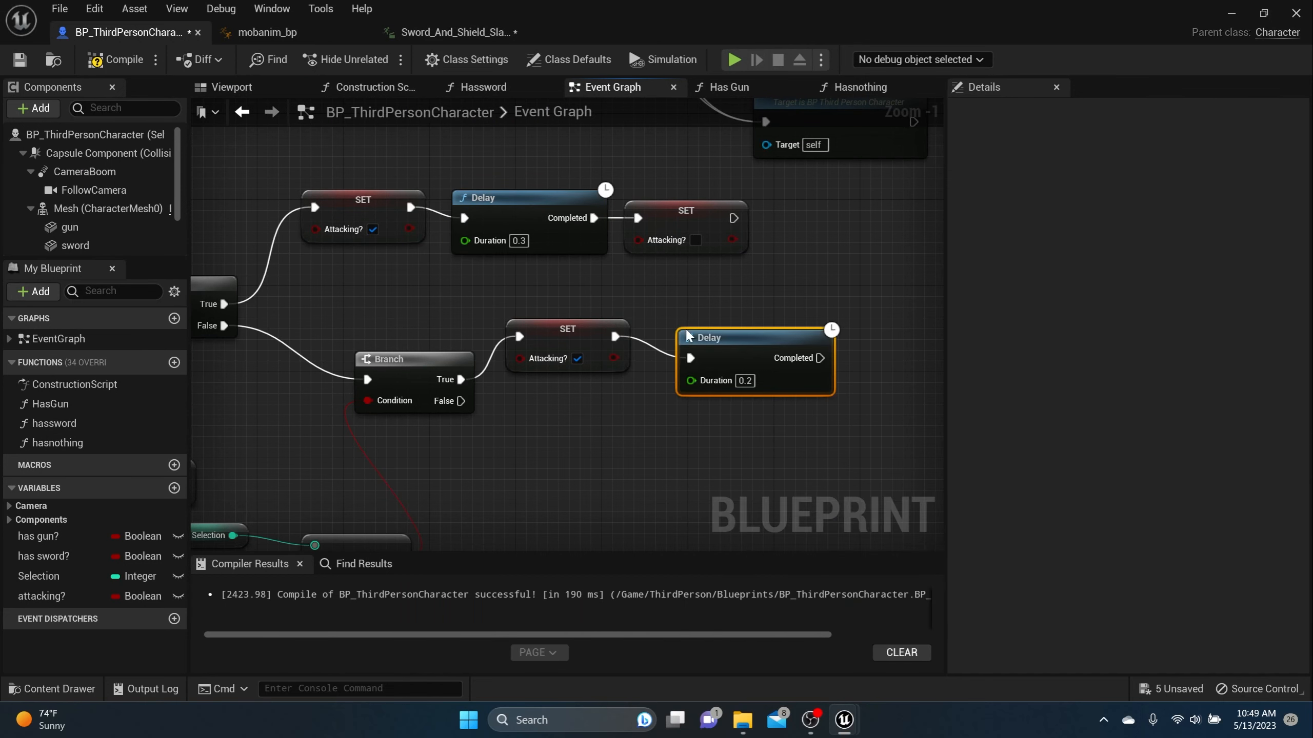
left_click(742, 382)
type("1")
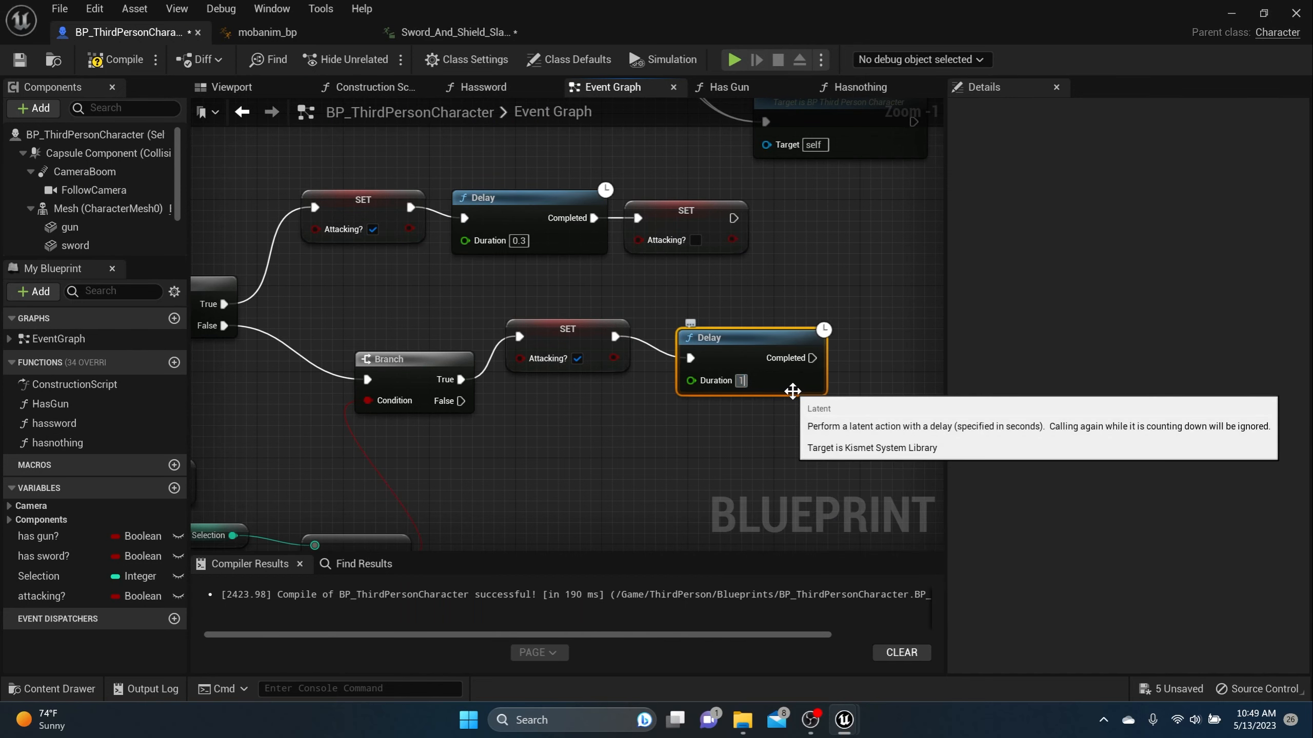
left_click(860, 316)
Duplicate the false Set Attacking? node, connect it to the 1.0-second Delay's Completed output, and compile the blueprint.
left_click(631, 206)
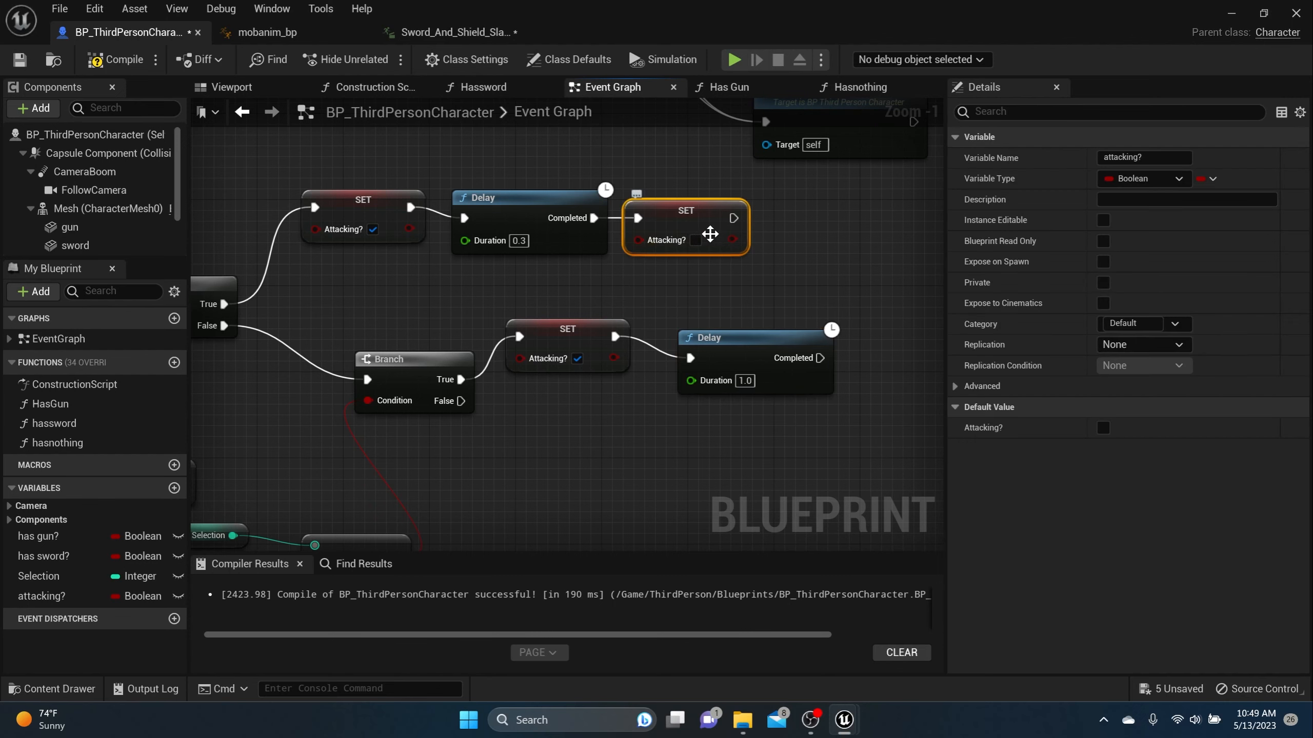
left_click_drag(627, 206, 905, 346)
right_click_drag(905, 331, 776, 306)
left_click_drag(691, 332, 794, 325)
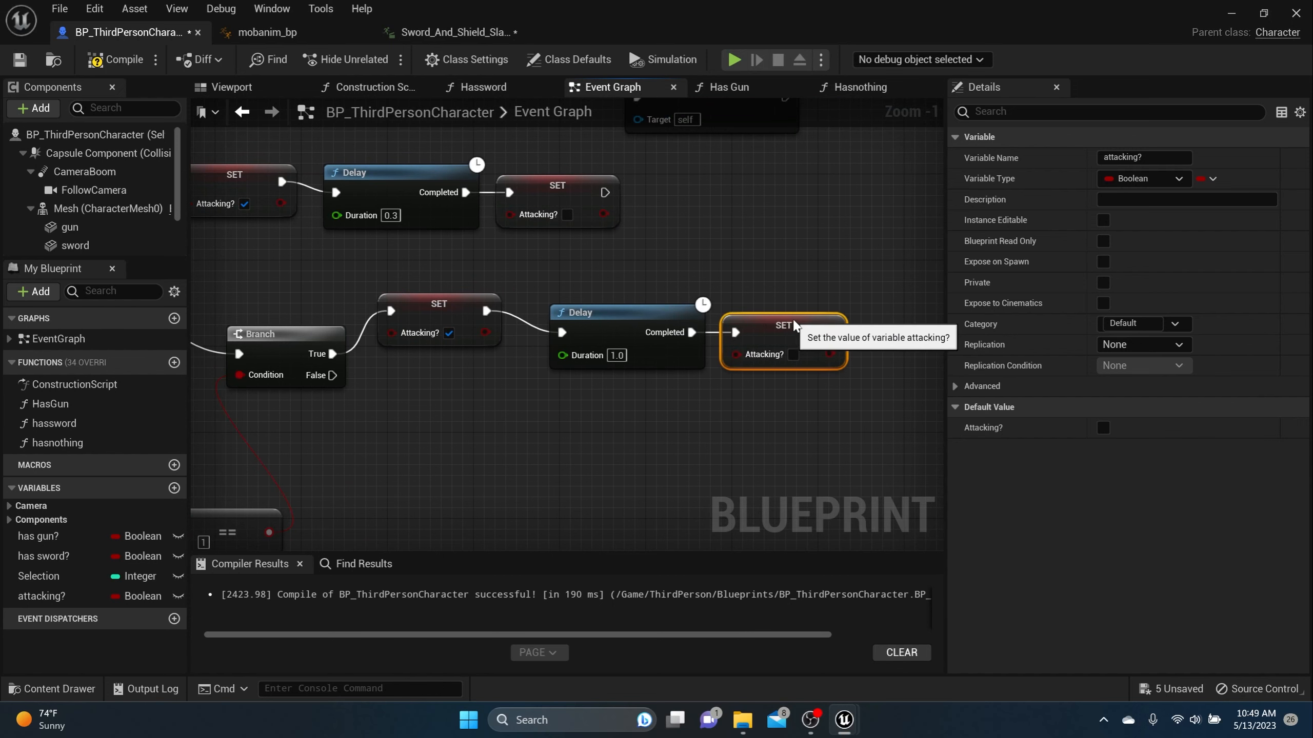
left_click(107, 61)
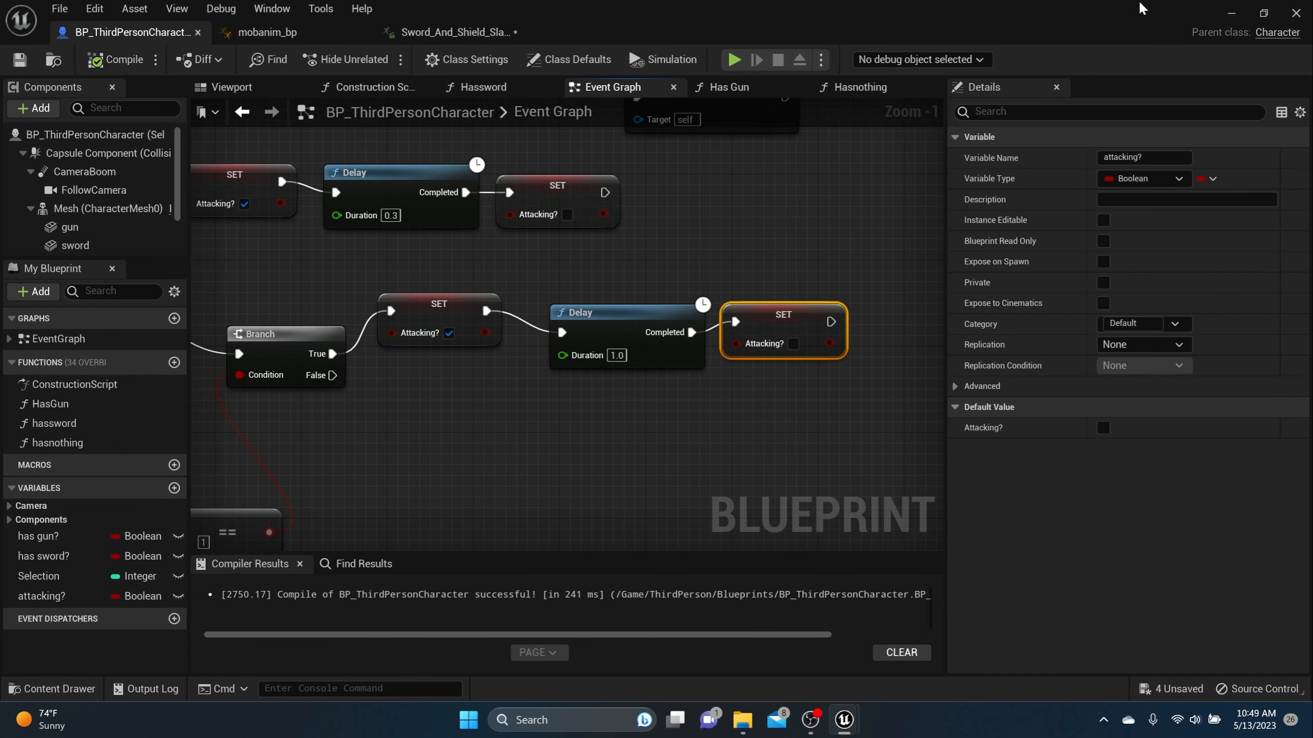
Playtest the level from the main editor, moving the character around and testing the rifle firing attack.
left_click(1231, 13)
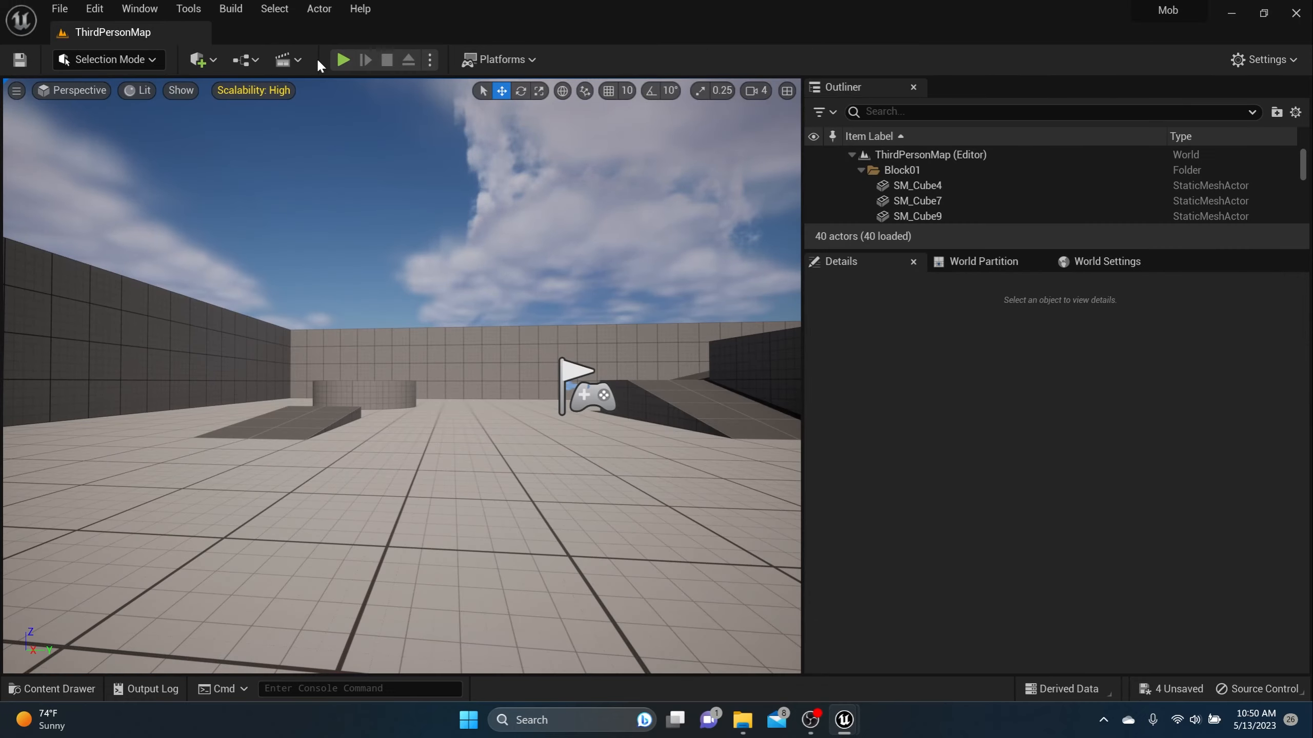
left_click(342, 60)
key("w")
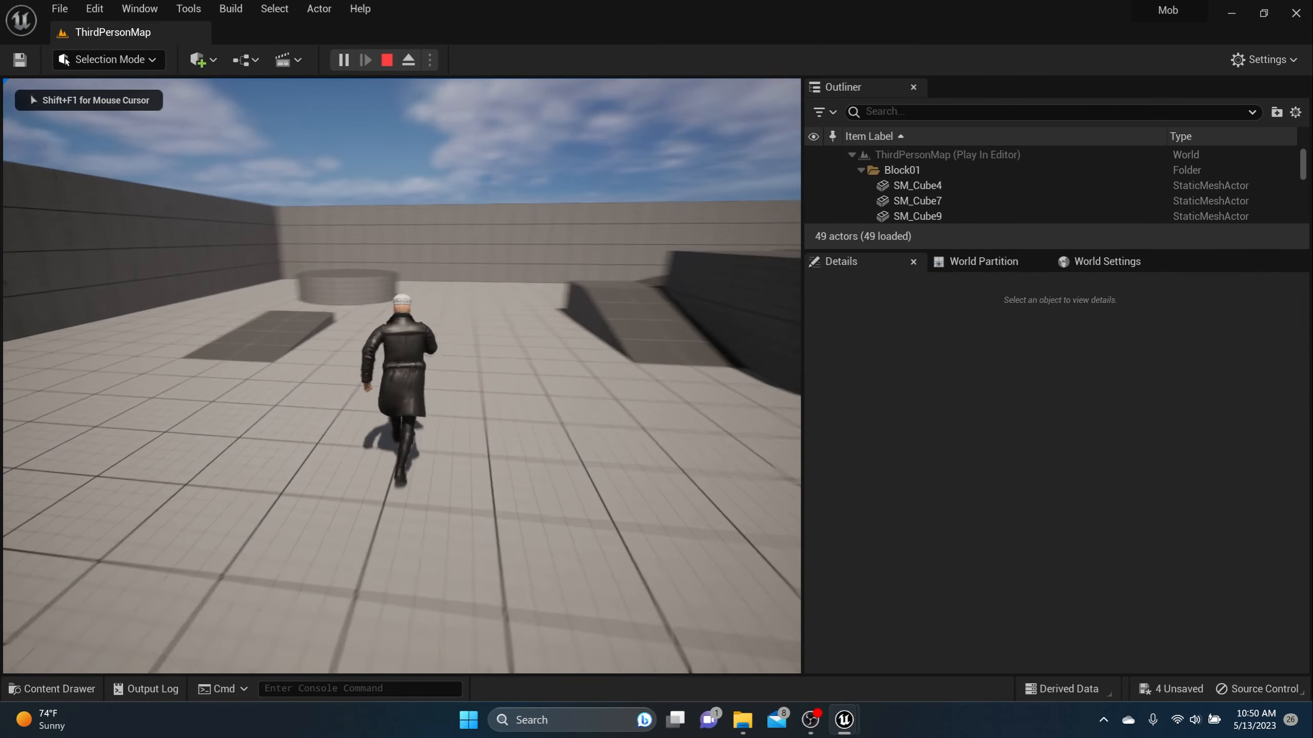
key("w")
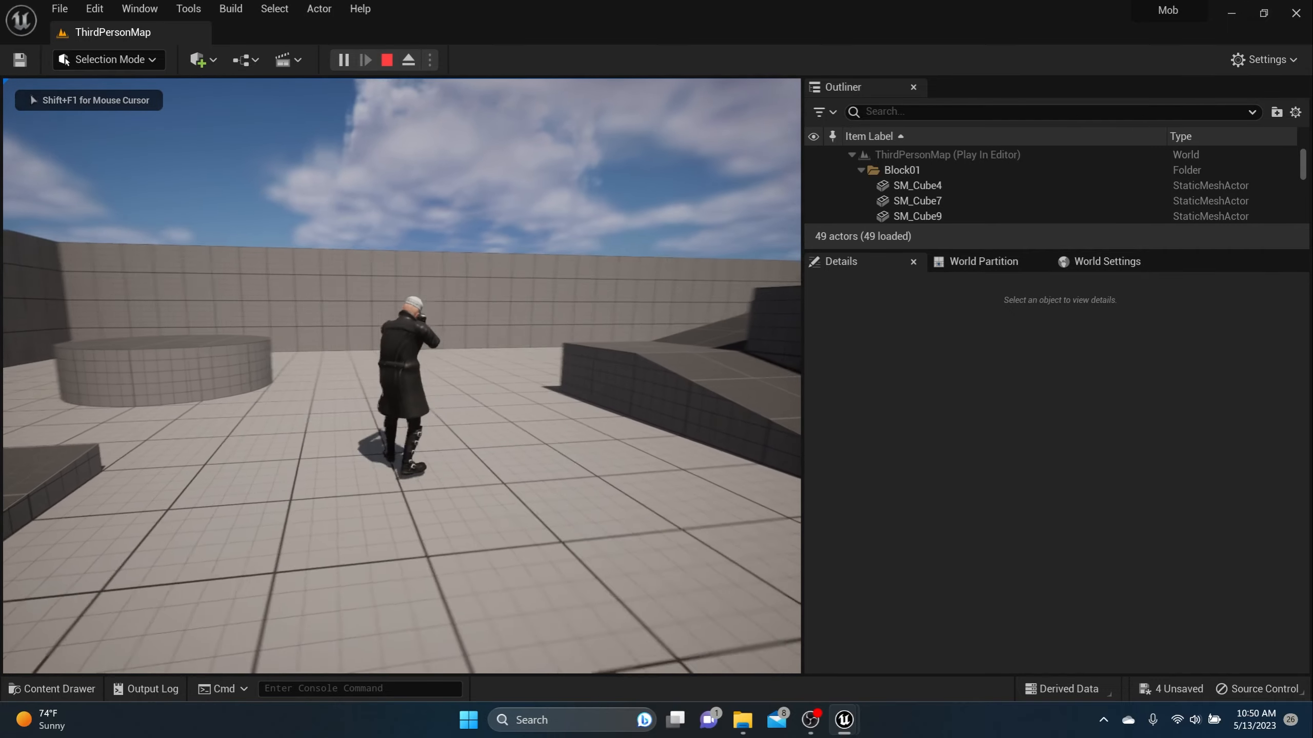
key("w")
key("a")
key("s")
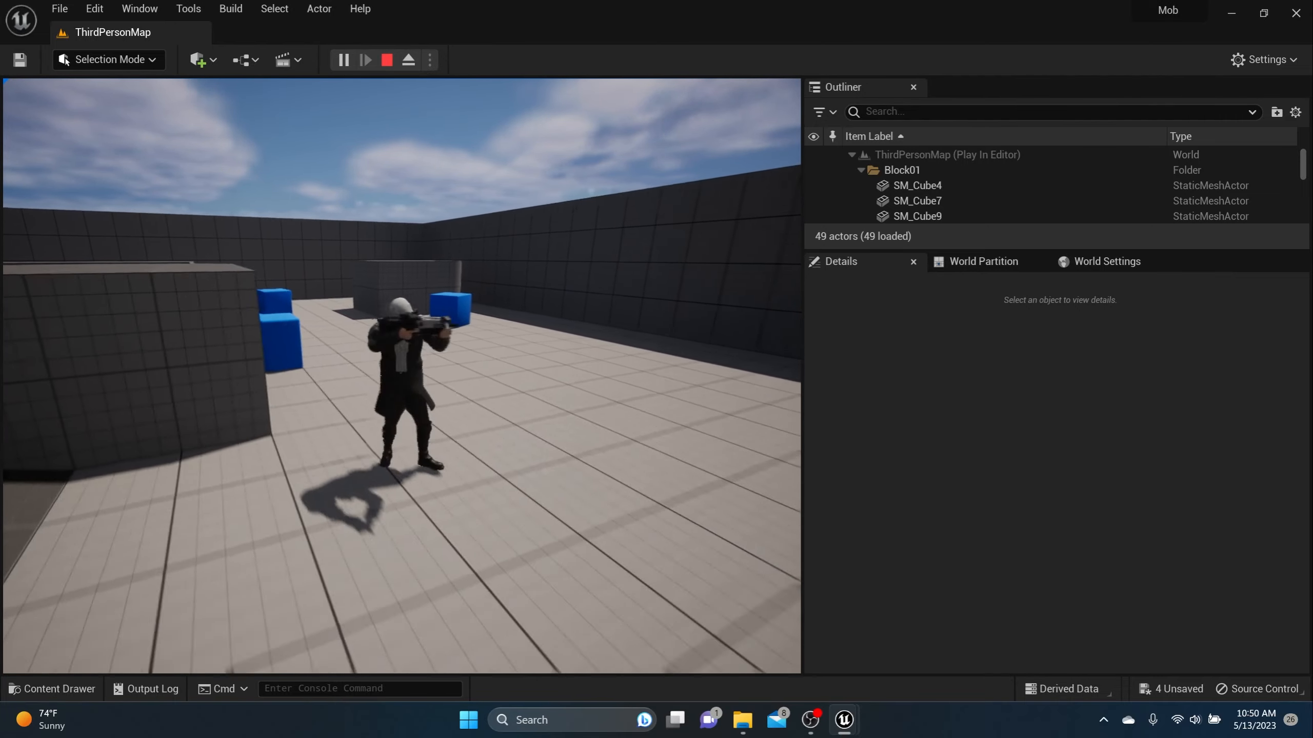
key("s")
key("a")
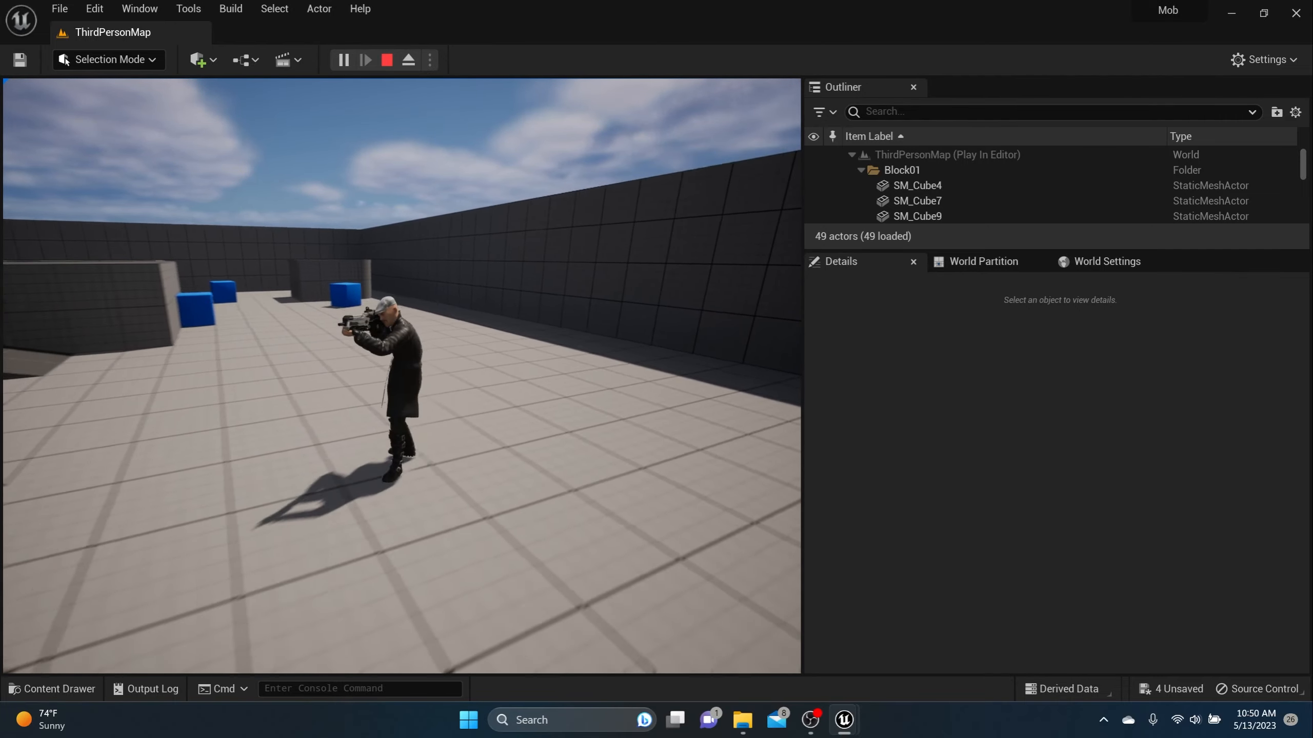
Switch the character to the sword in the running playtest and test the slash attack while moving around.
key("shift+F1")
left_click(799, 336)
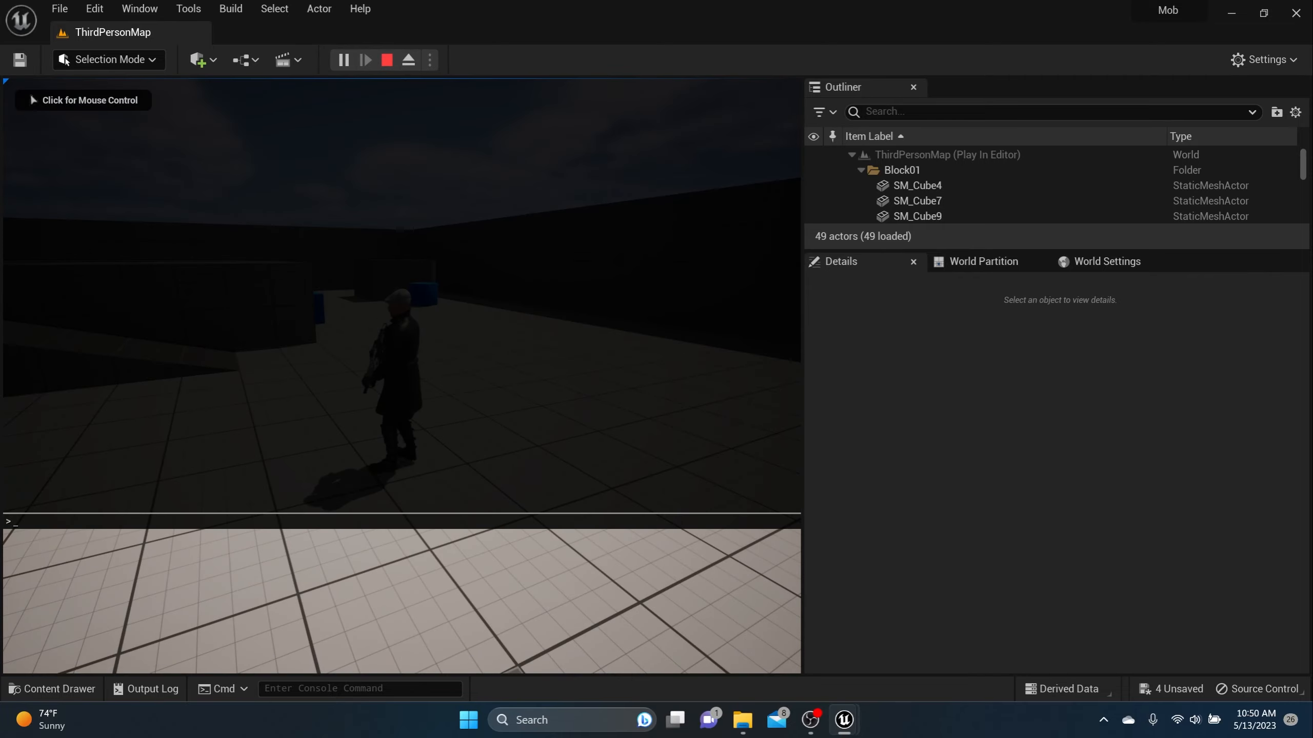
key("2")
key("w")
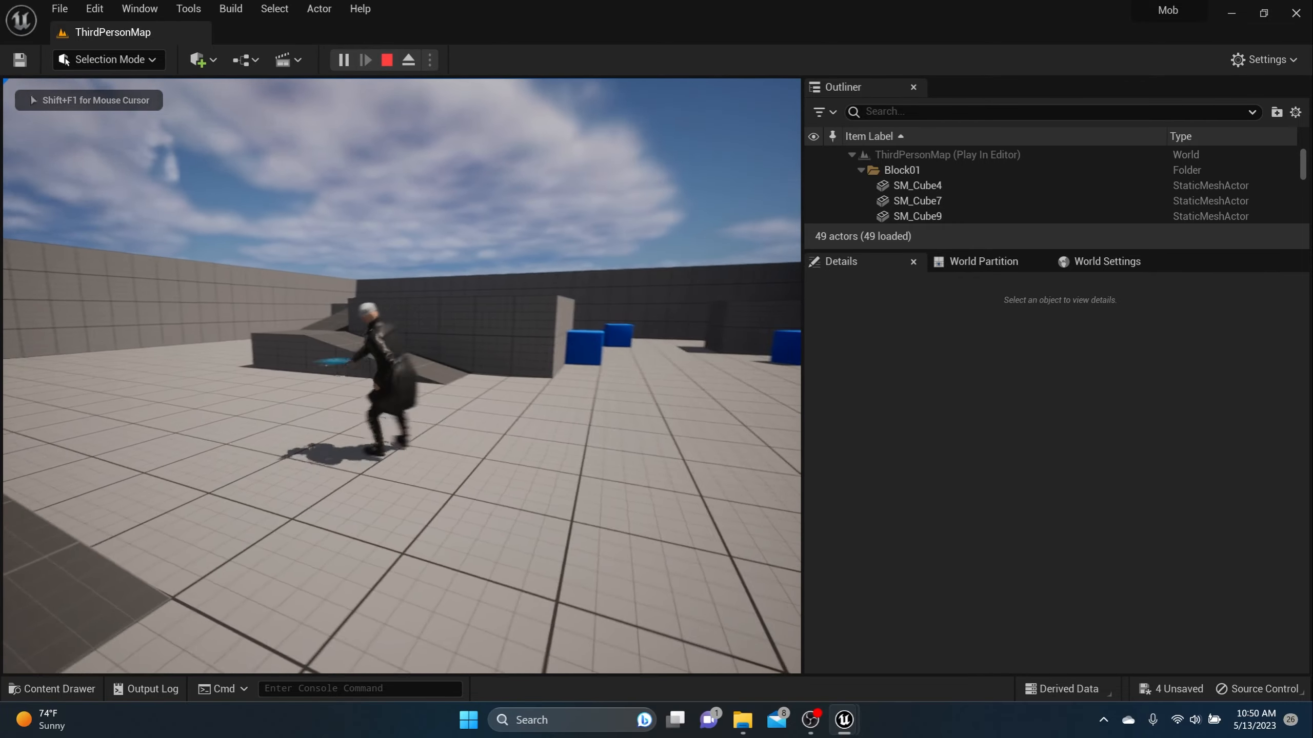
key("w")
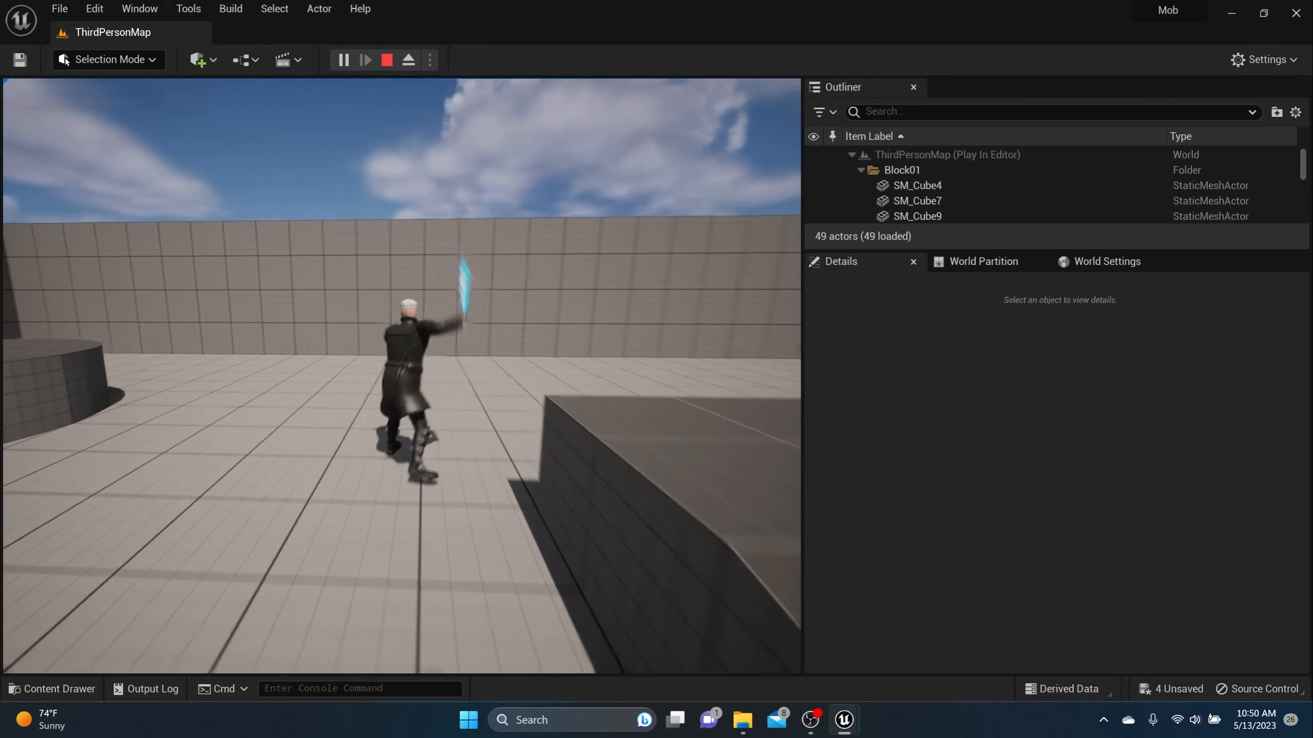
key("a")
key("s")
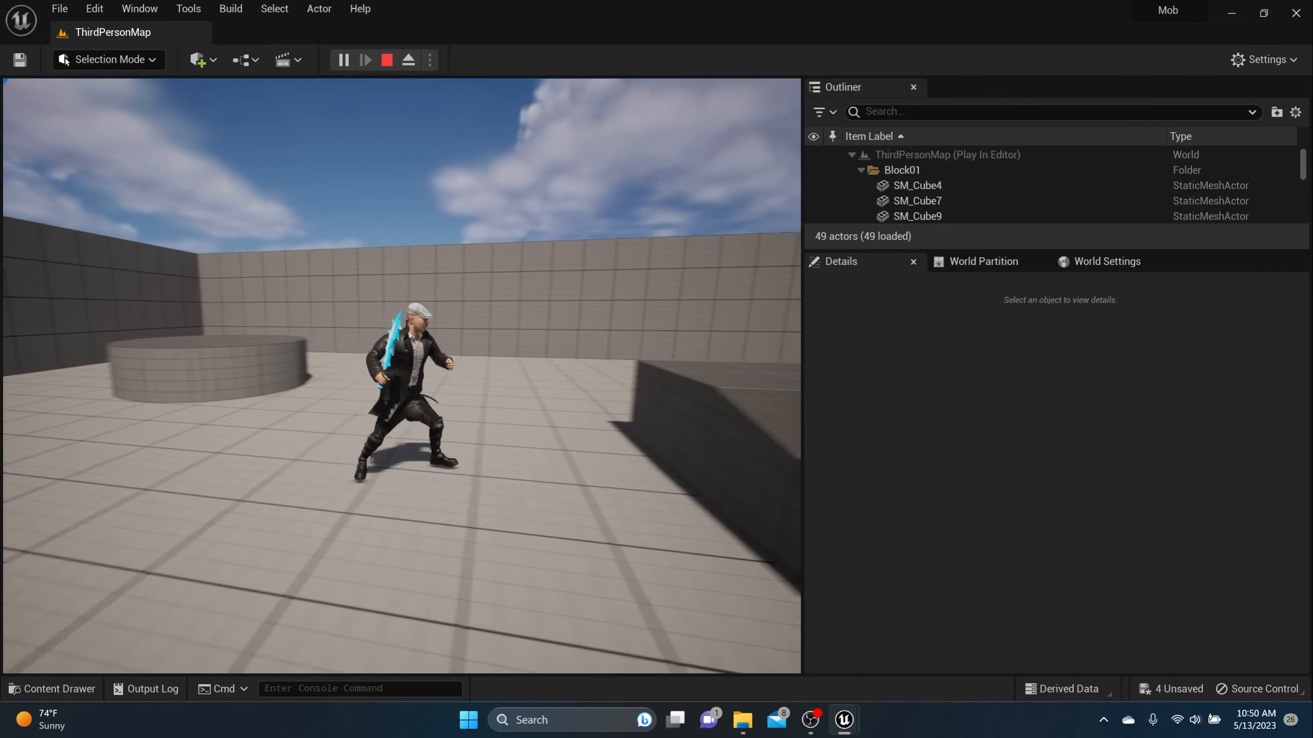
key("s")
key("a")
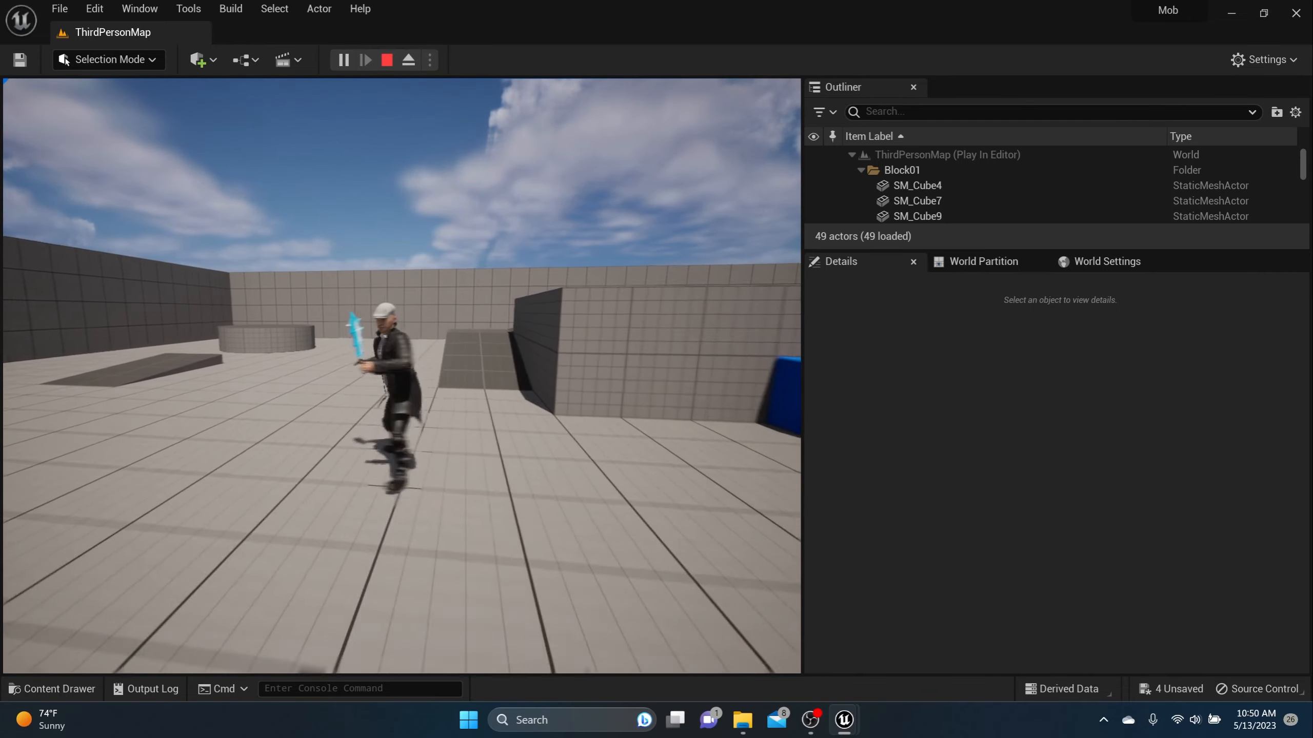
Run the sword-wielding character around the level and stop the playtest.
key("w")
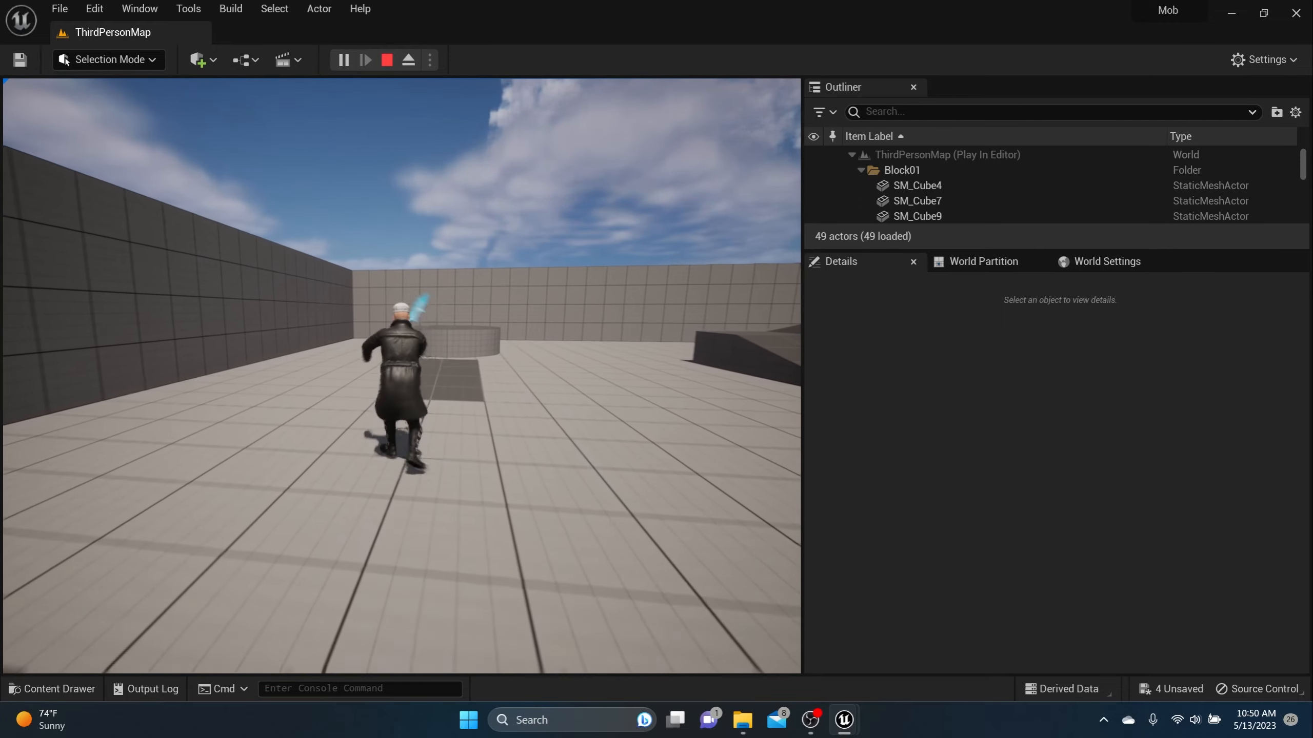
key("d")
key("w")
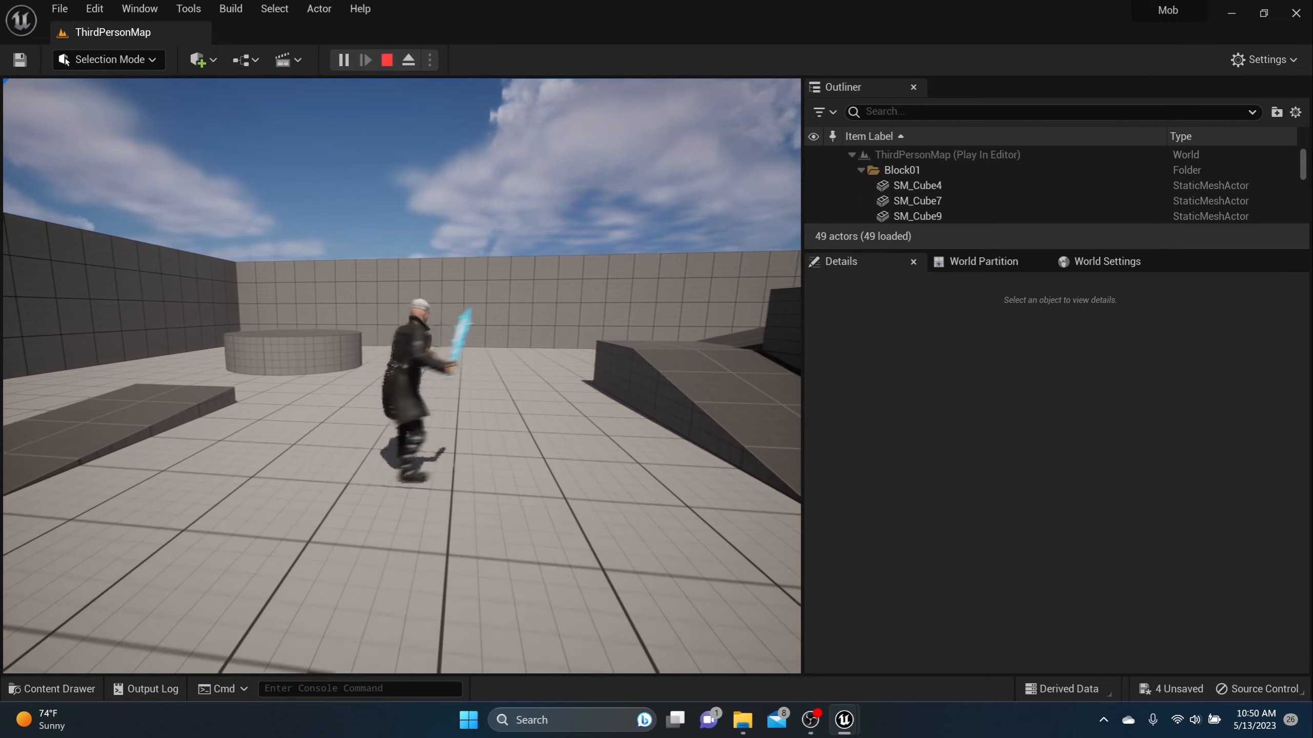
key("grave")
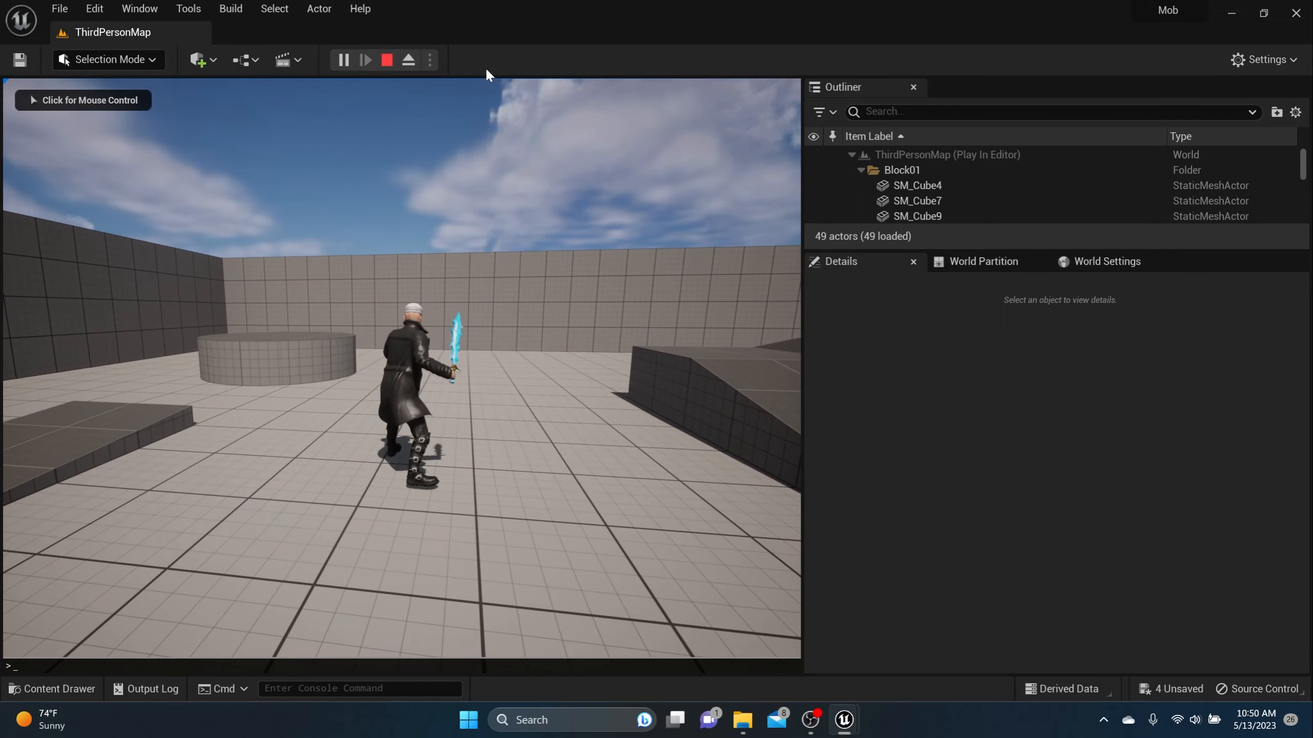
left_click(385, 59)
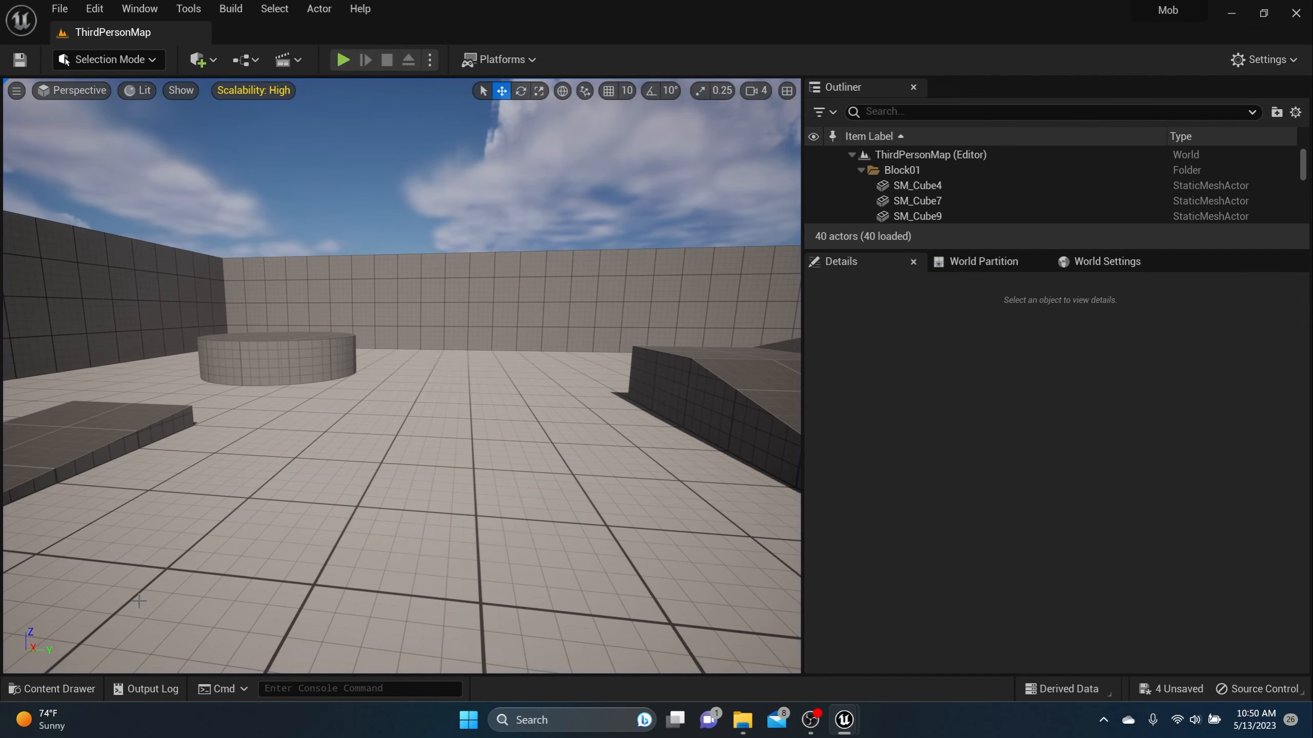
Open the BP_ThirdPersonCharacter blueprint from the ThirdPerson Blueprints folder.
left_click(73, 690)
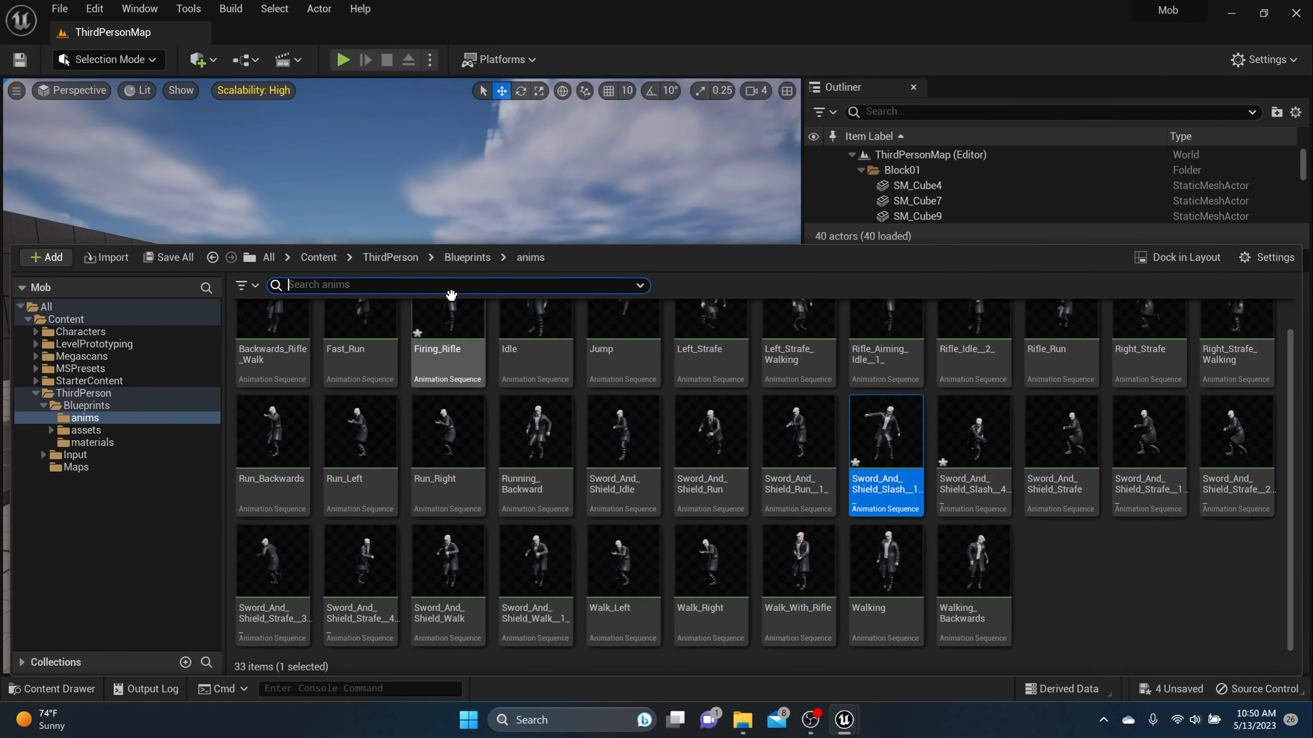
left_click(461, 259)
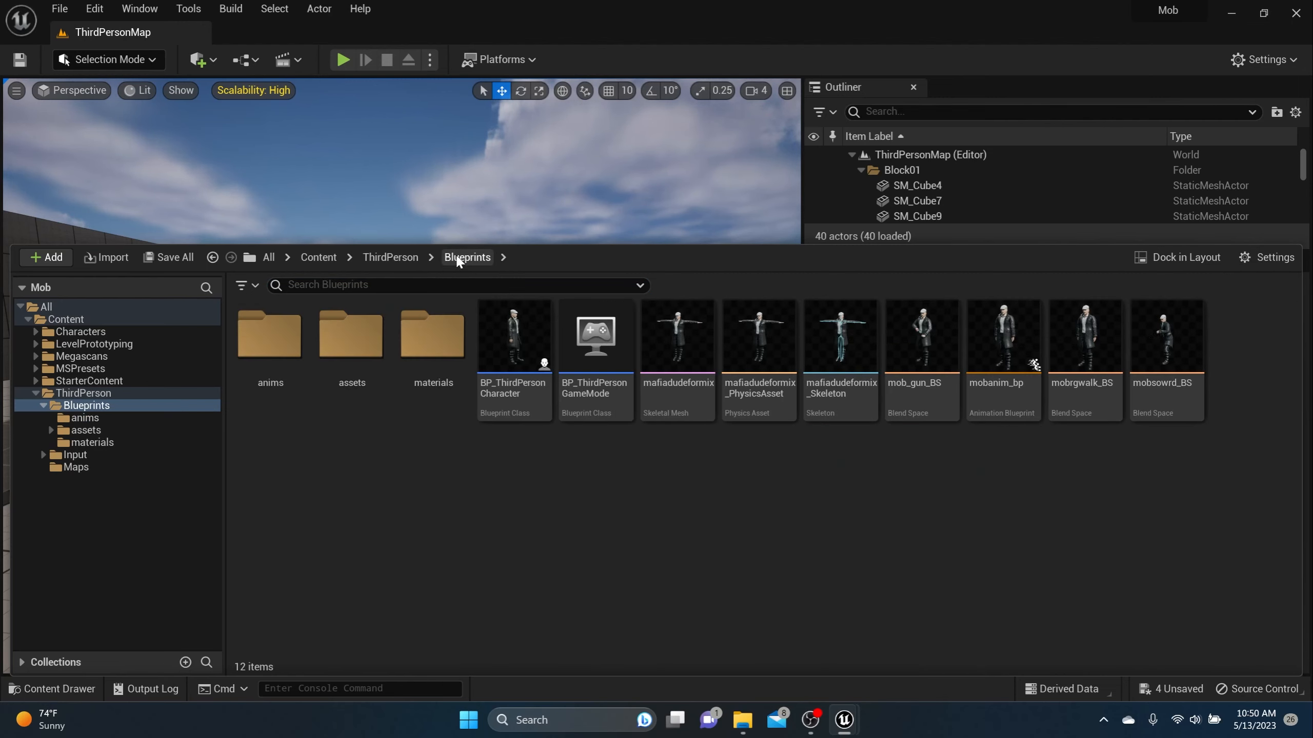
double_click(508, 351)
Examine the attack event's branches, Set Attacking? nodes and Delay nodes in the Event Graph.
right_click_drag(479, 416, 631, 482)
scroll(589, 431, "down", 2)
right_click_drag(429, 345, 568, 355)
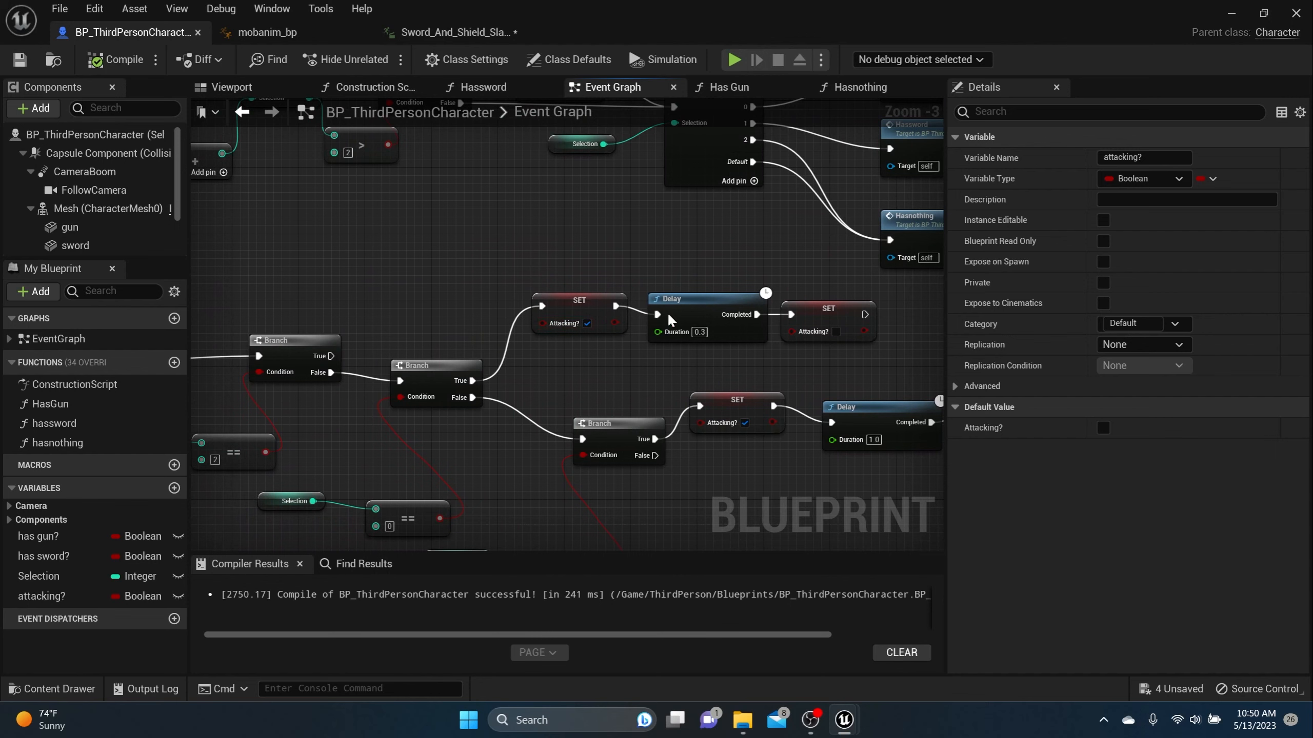
right_click_drag(566, 404, 413, 305)
scroll(421, 305, "down", 2)
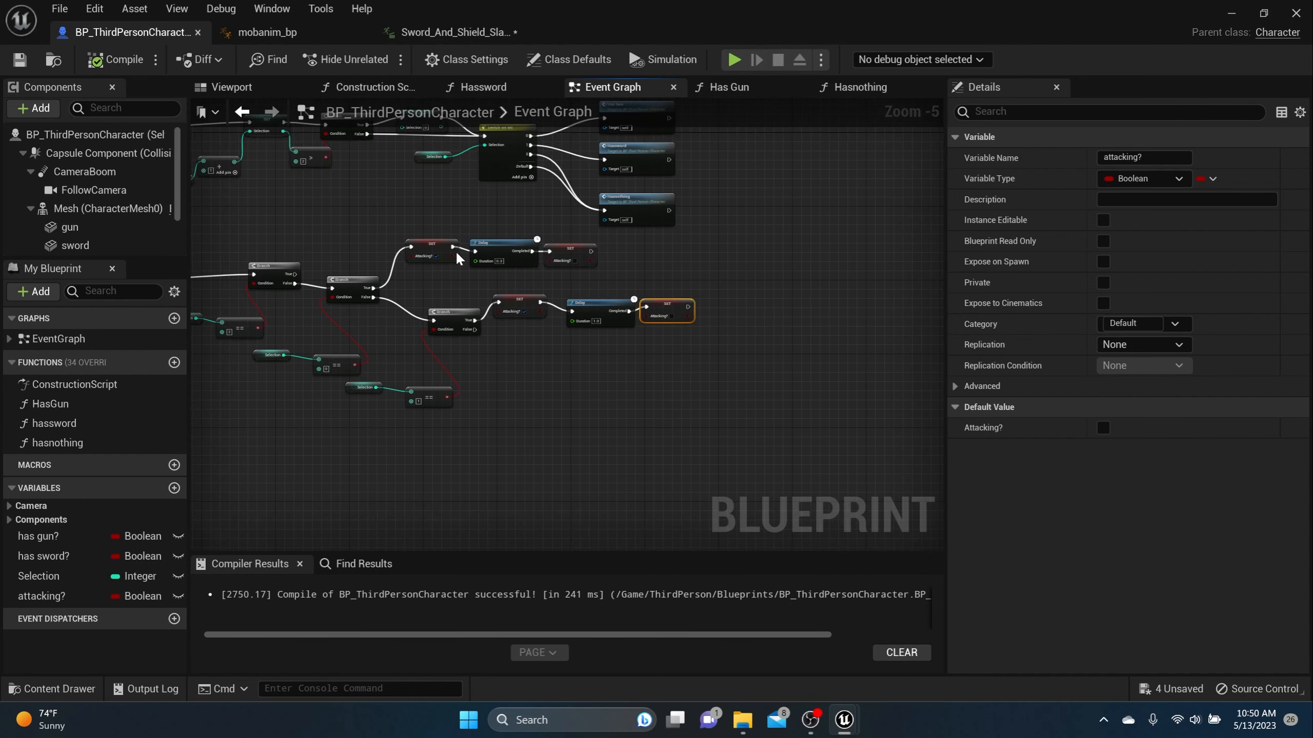
right_click_drag(405, 280, 376, 323)
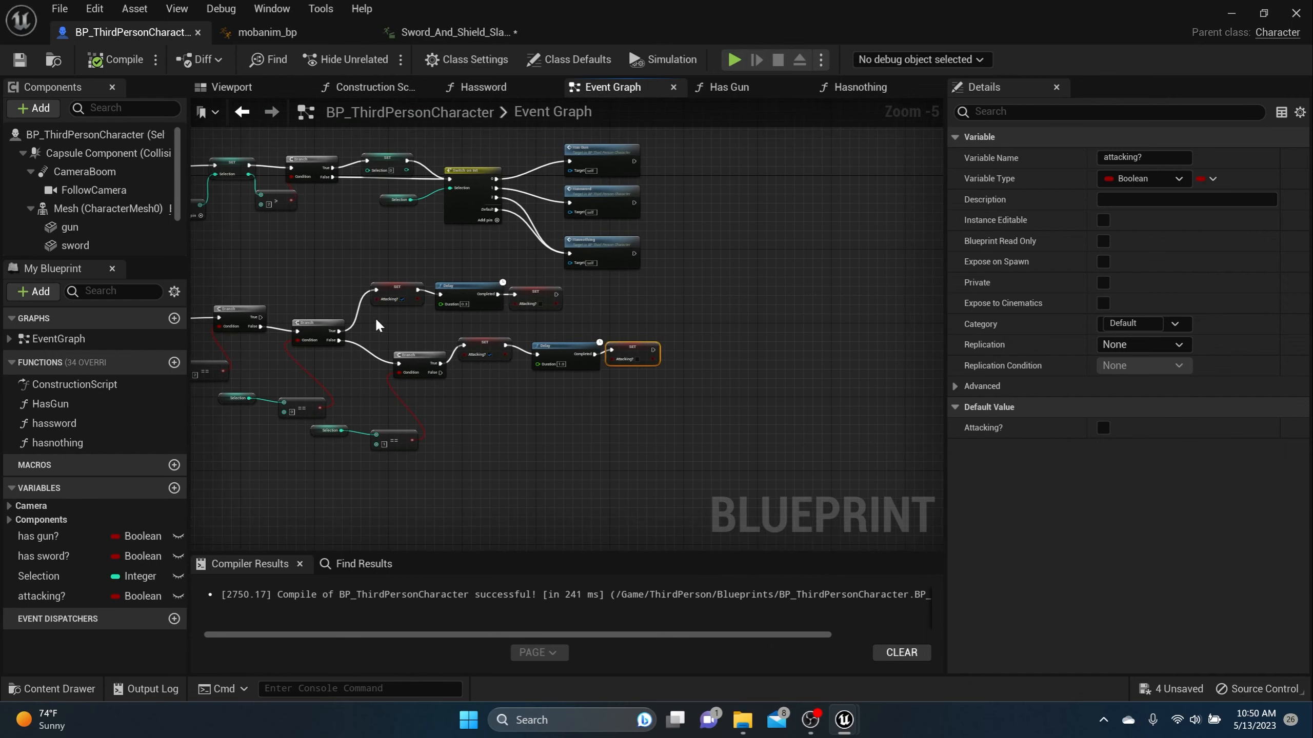
scroll(483, 339, "up", 3)
right_click_drag(484, 341, 936, 309)
scroll(909, 310, "down", 3)
right_click_drag(722, 361, 519, 355)
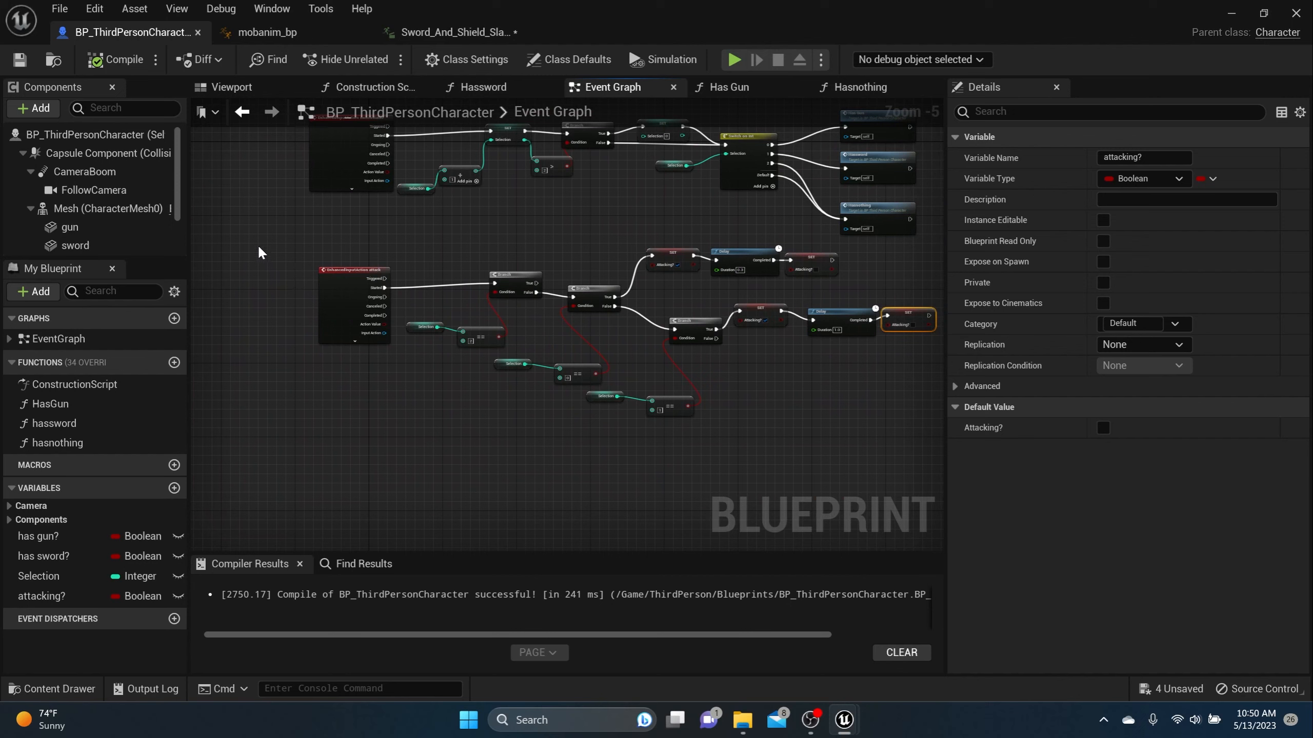
Select all nodes of the attack input event and move them lower, away from the weapon-switching logic.
left_click_drag(225, 233, 777, 351)
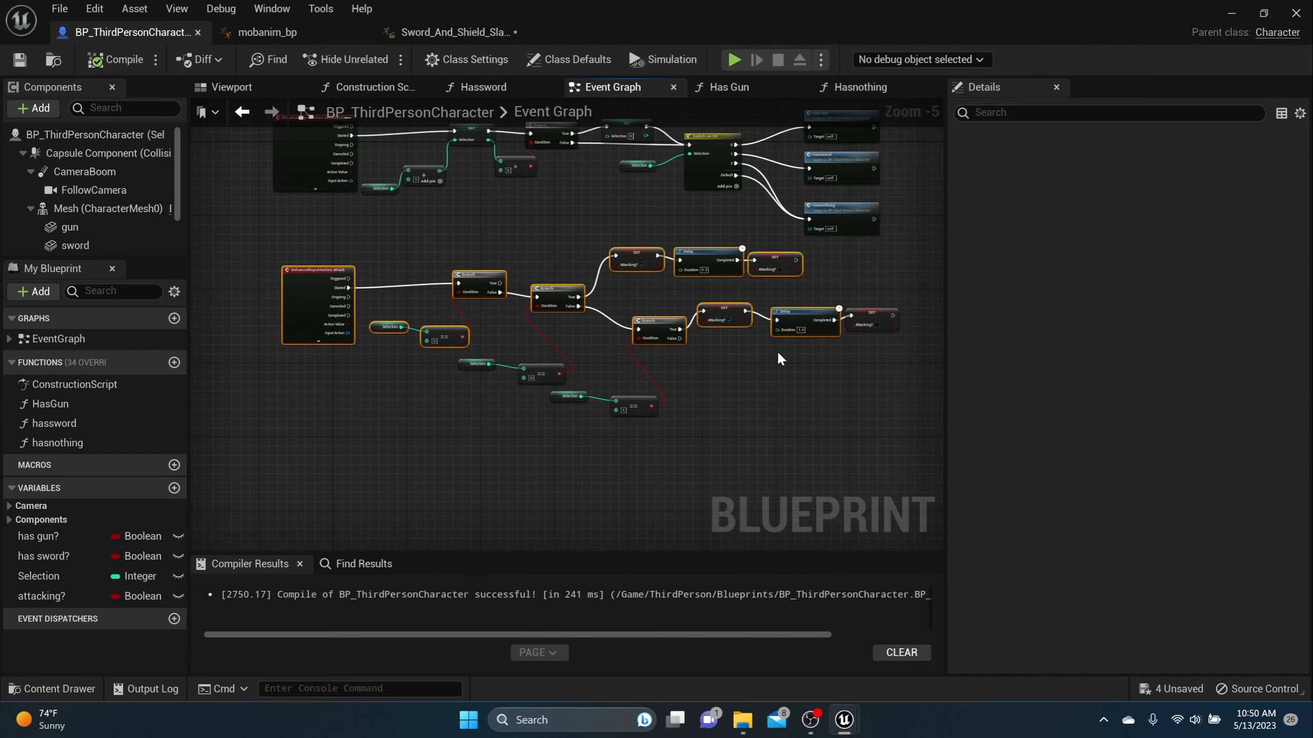
left_click_drag(905, 378, 322, 262)
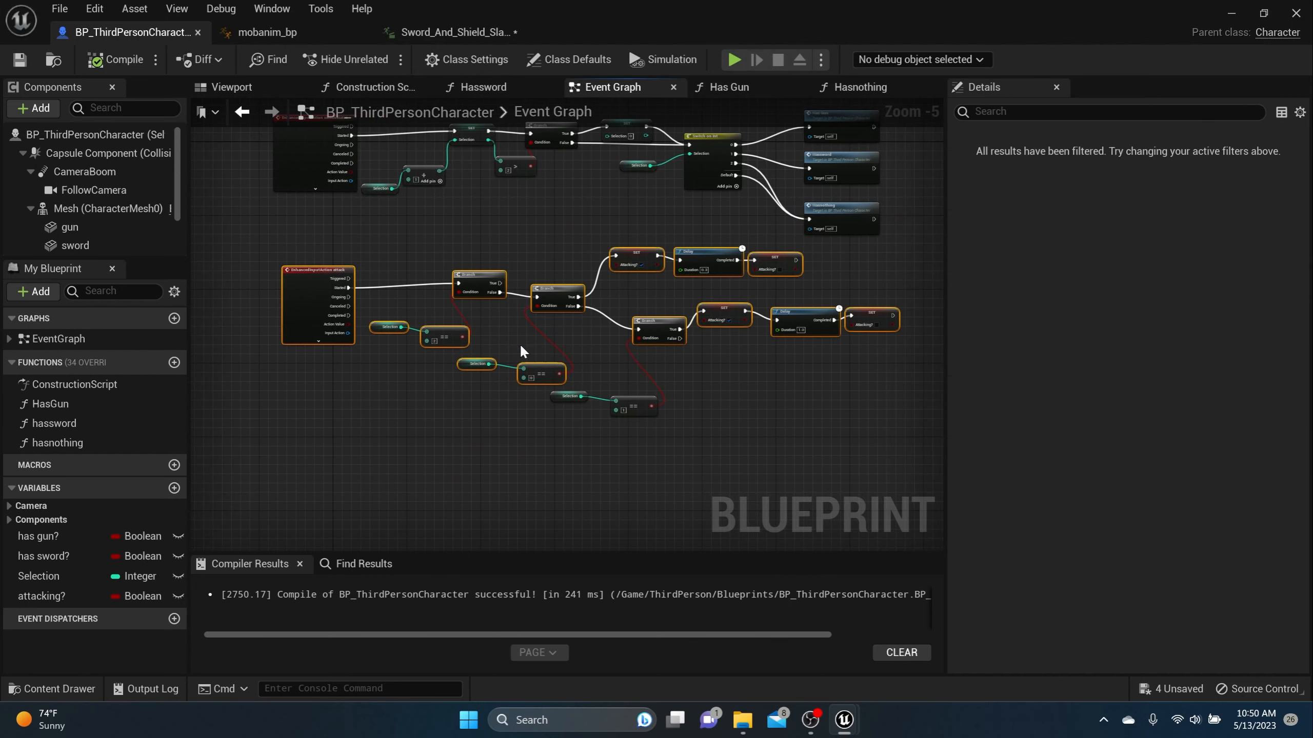
left_click_drag(855, 462, 312, 395)
left_click(540, 274)
scroll(533, 269, "up", 4)
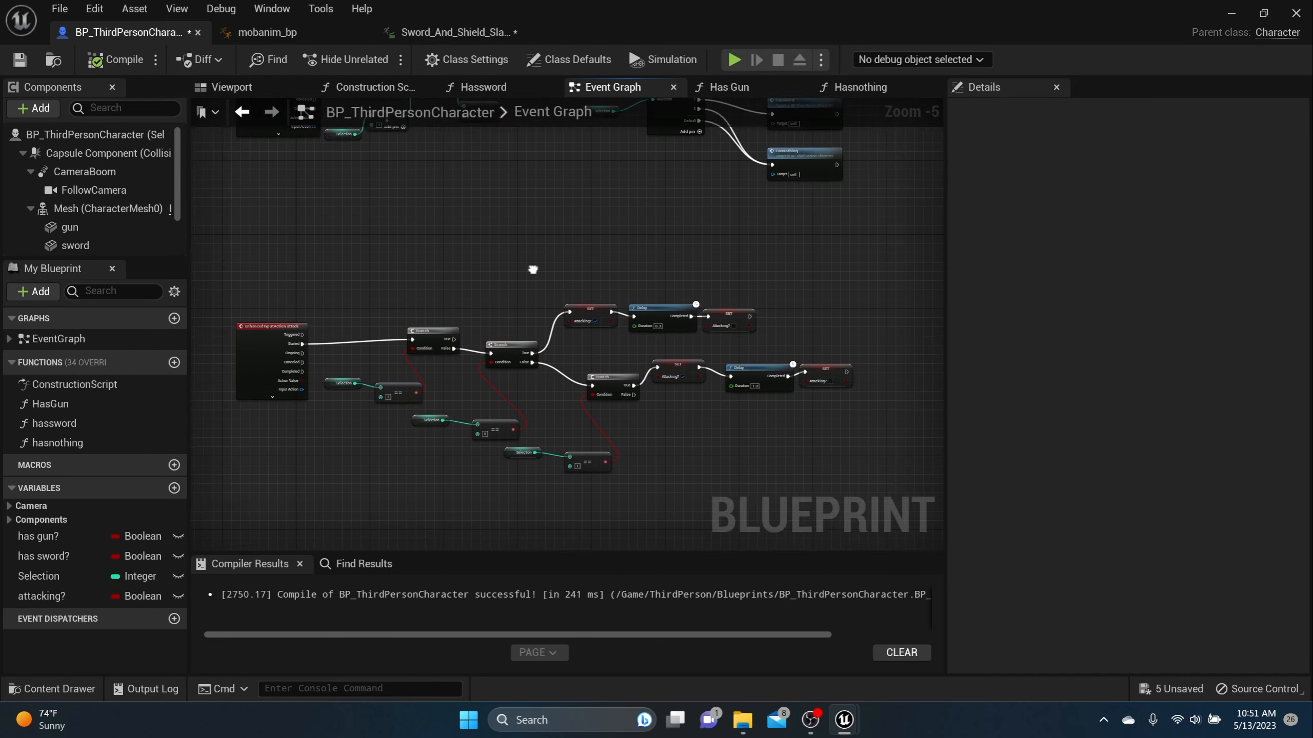
Shift the 0.3-second Delay and its false Set Attacking? node along the Selection 0 branch to make room after the true Set node.
right_click_drag(484, 258, 346, 353)
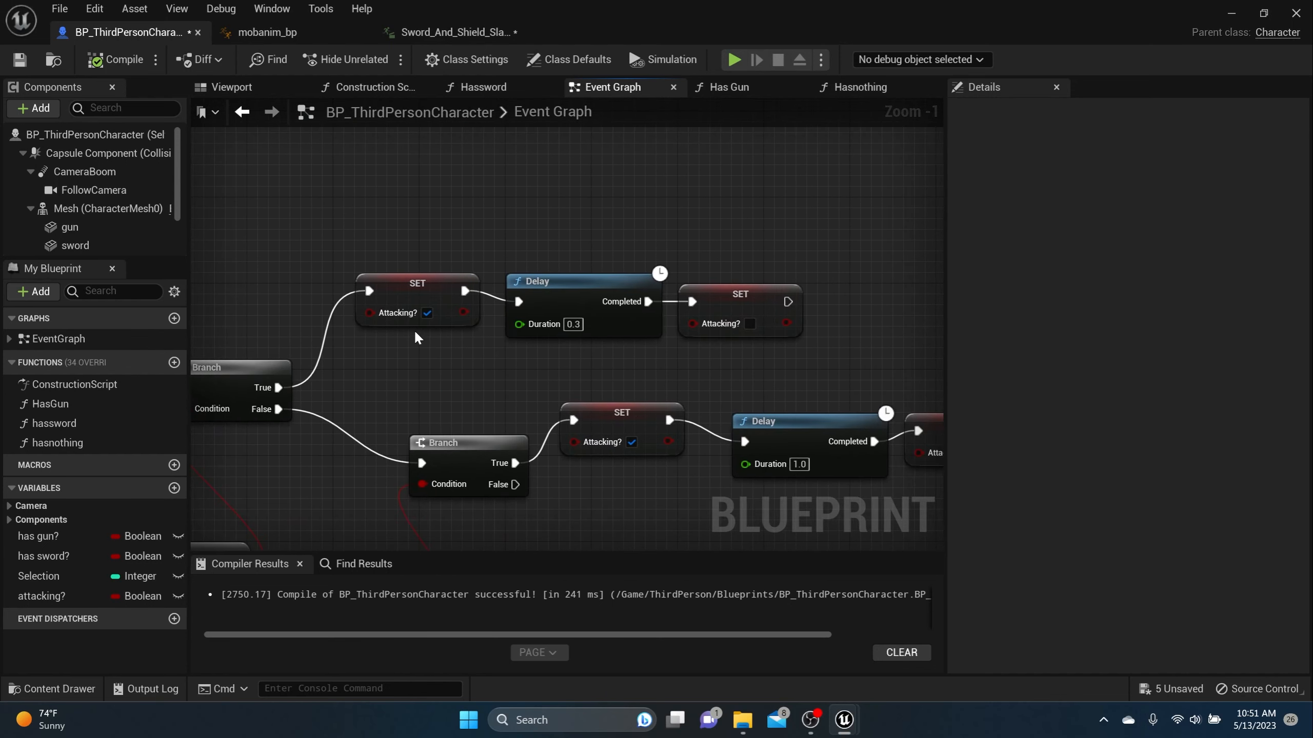
left_click_drag(618, 264, 753, 307)
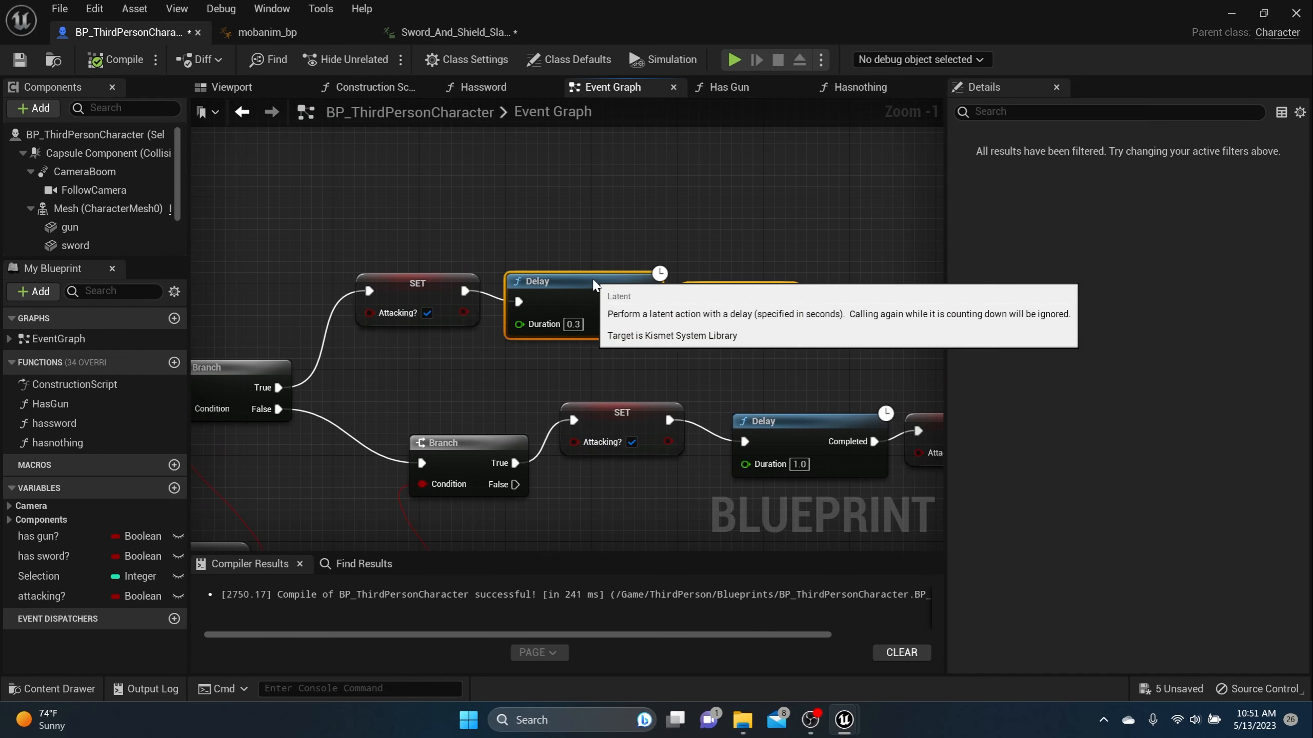
left_click_drag(593, 281, 895, 270)
scroll(611, 314, "down", 5)
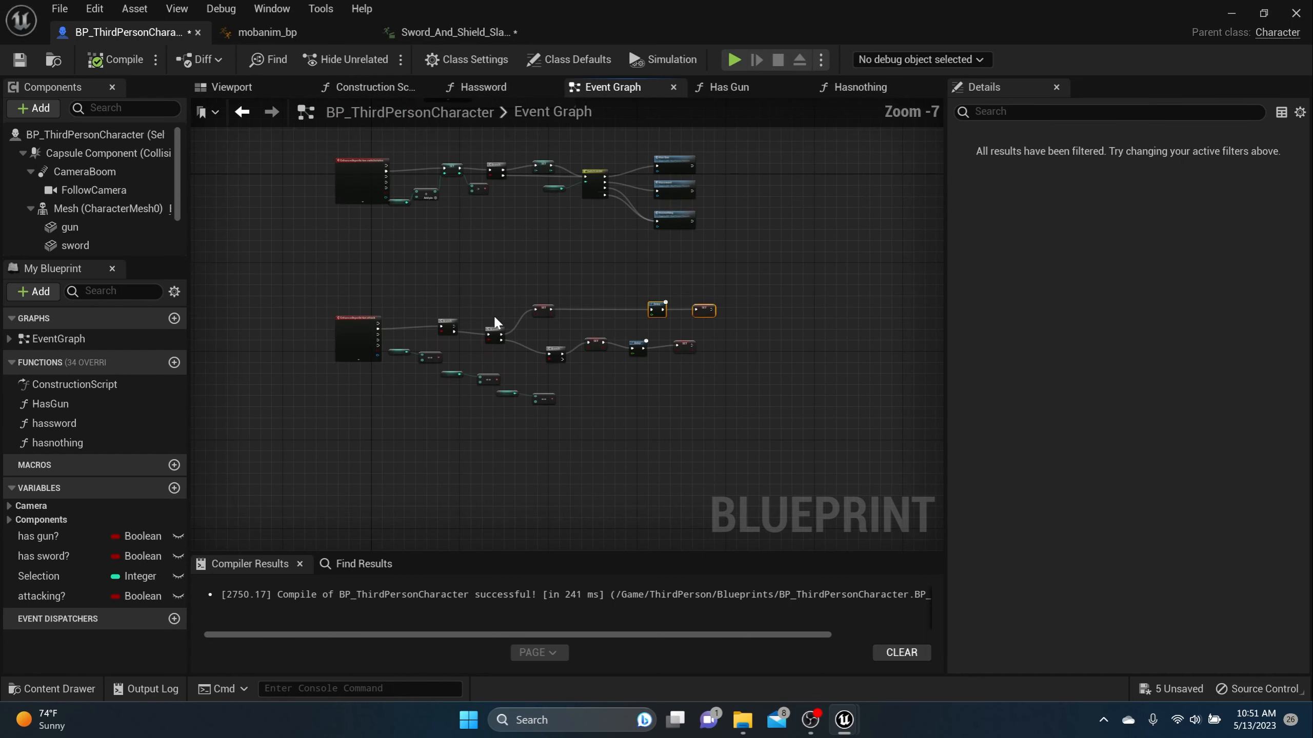
scroll(486, 318, "up", 2)
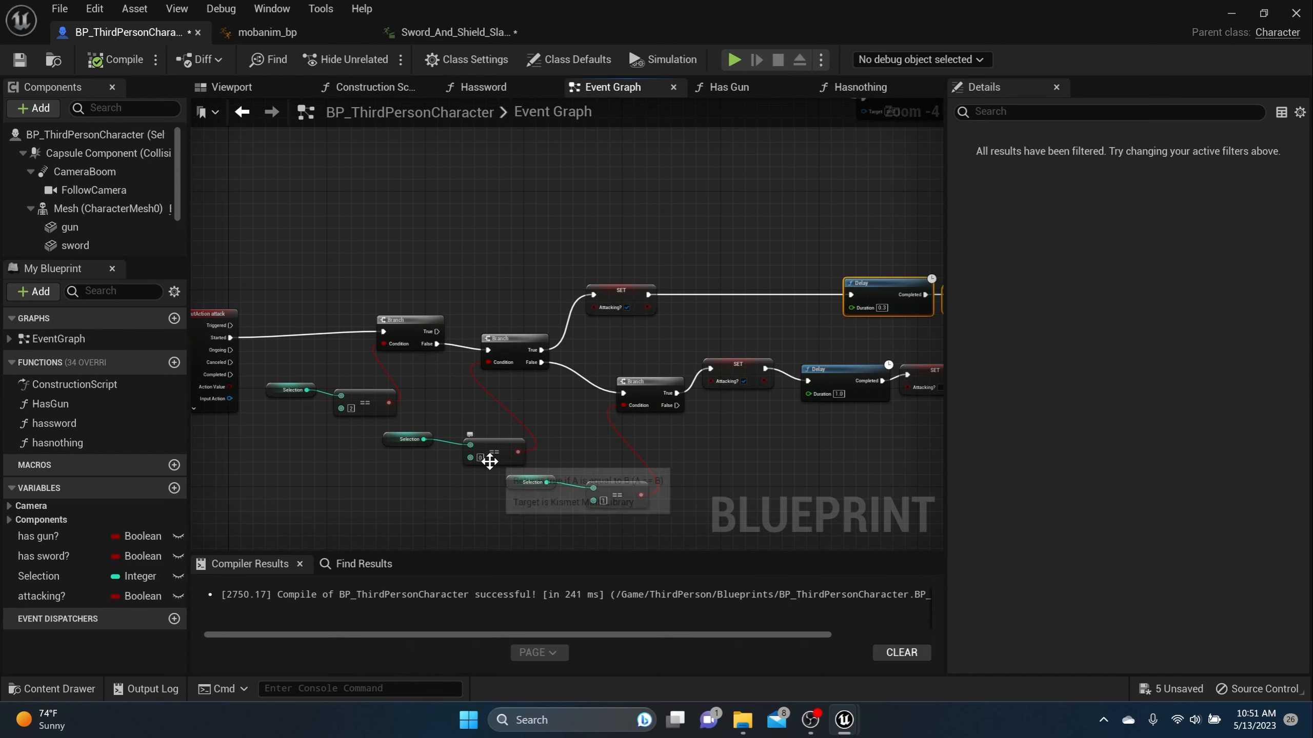
scroll(479, 443, "up", 1)
right_click_drag(632, 311, 515, 315)
right_click_drag(635, 273, 538, 333)
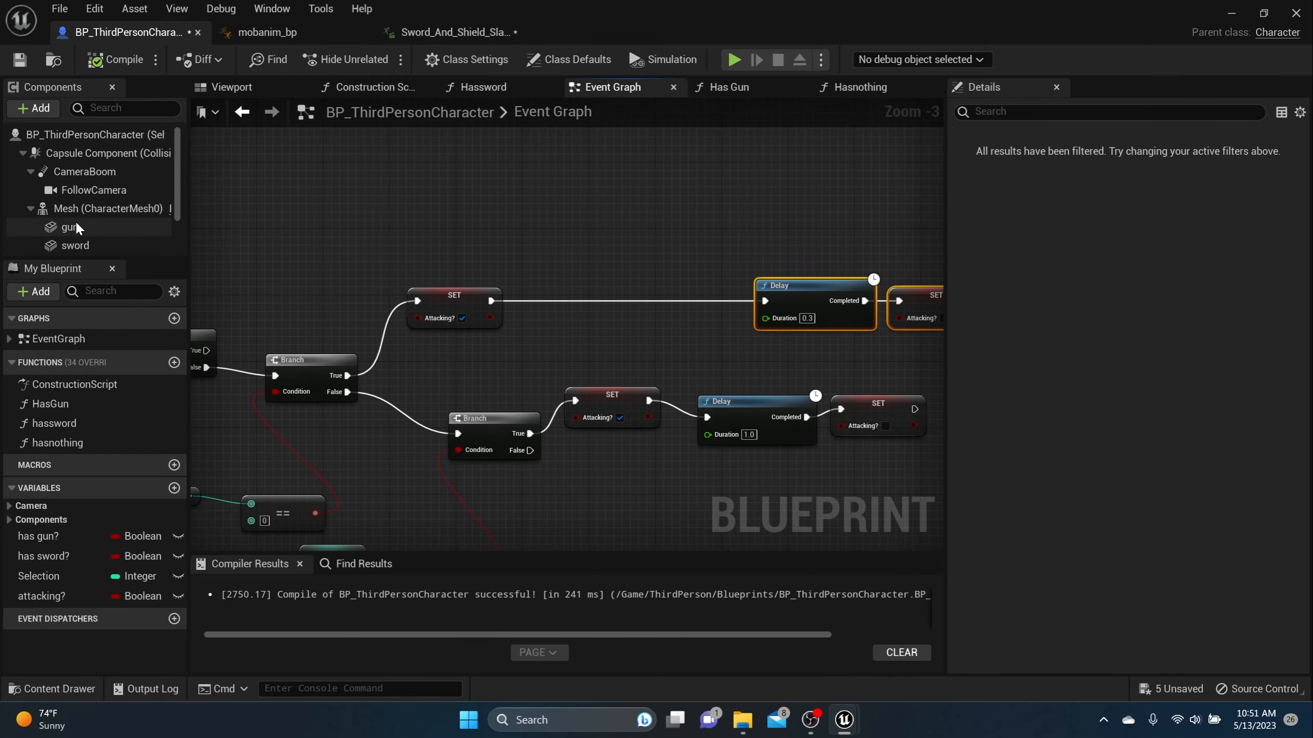
Add a Character Movement reference above the Selection 0 branch and create a Disable Movement node from it.
scroll(76, 221, "down", 2)
left_click_drag(70, 241, 457, 210)
type("d")
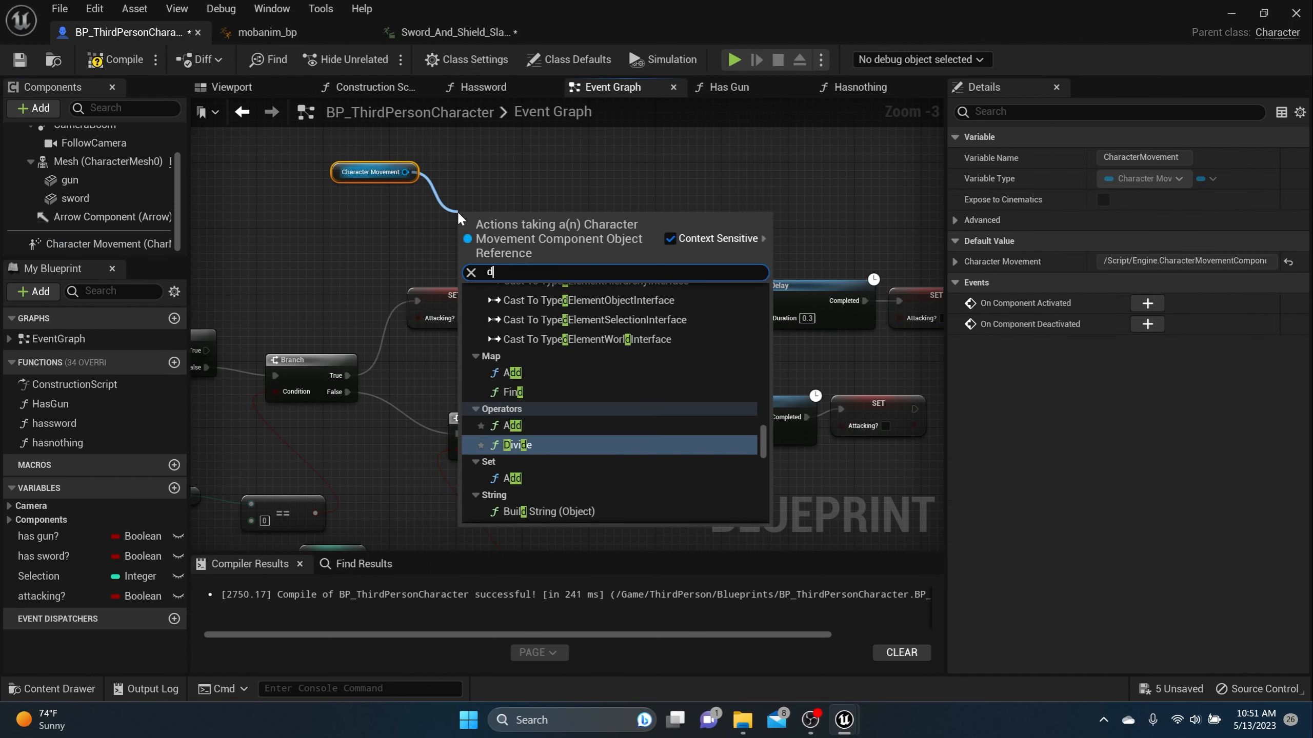
type("isabl")
key("Return")
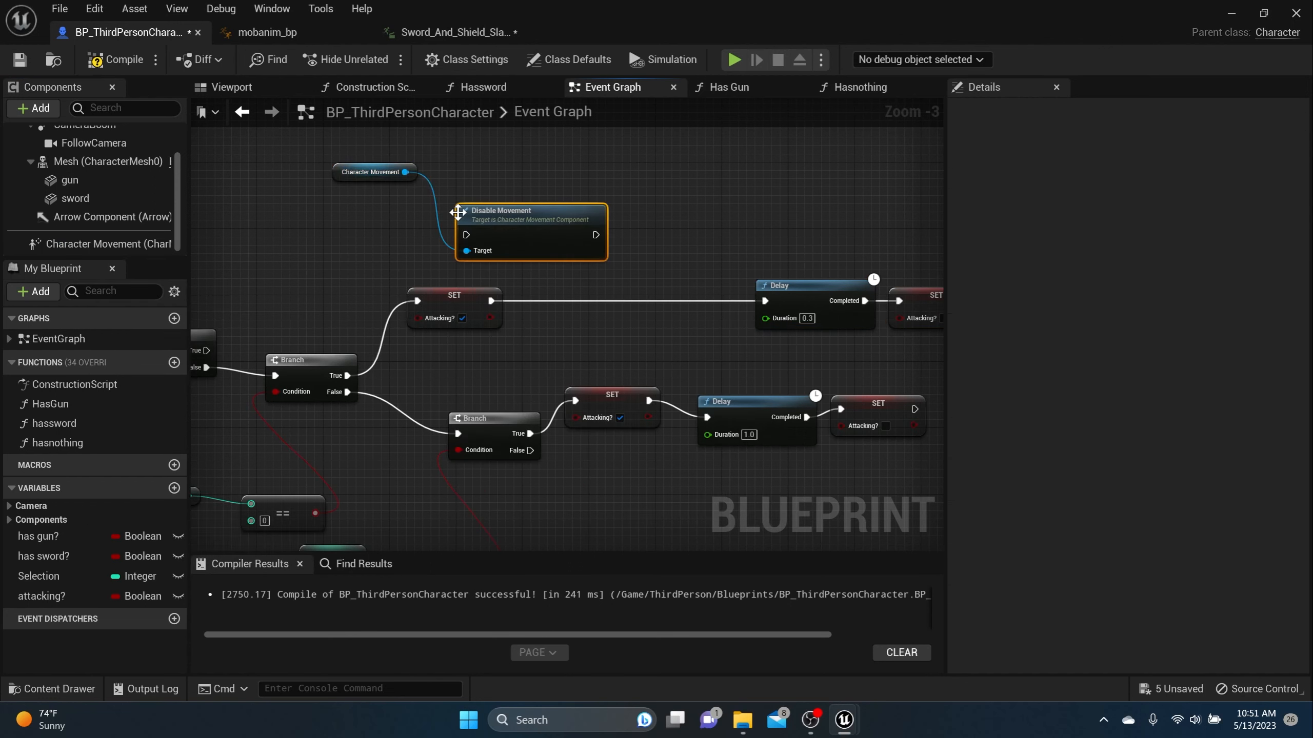
Wire Disable Movement between the true Set Attacking? node and the 0.3-second Delay, and tidy its placement.
left_click_drag(457, 210, 516, 243)
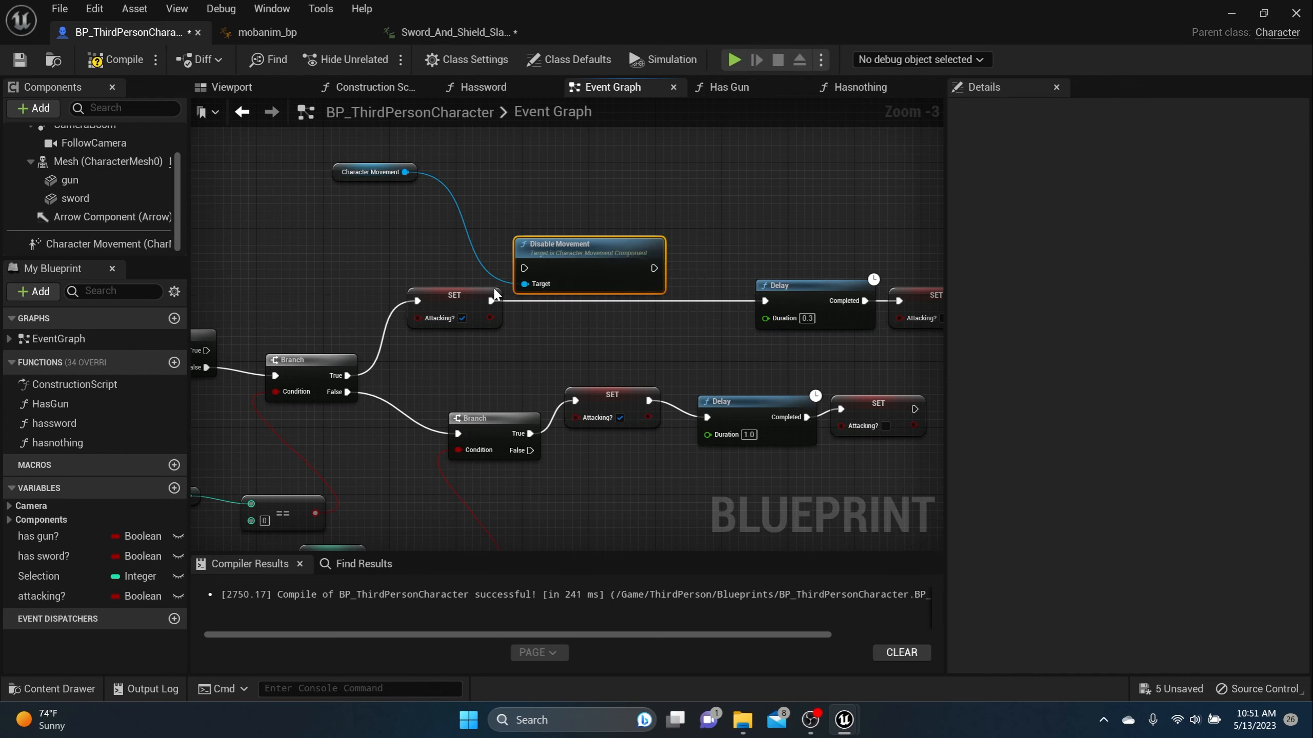
left_click_drag(488, 303, 524, 267)
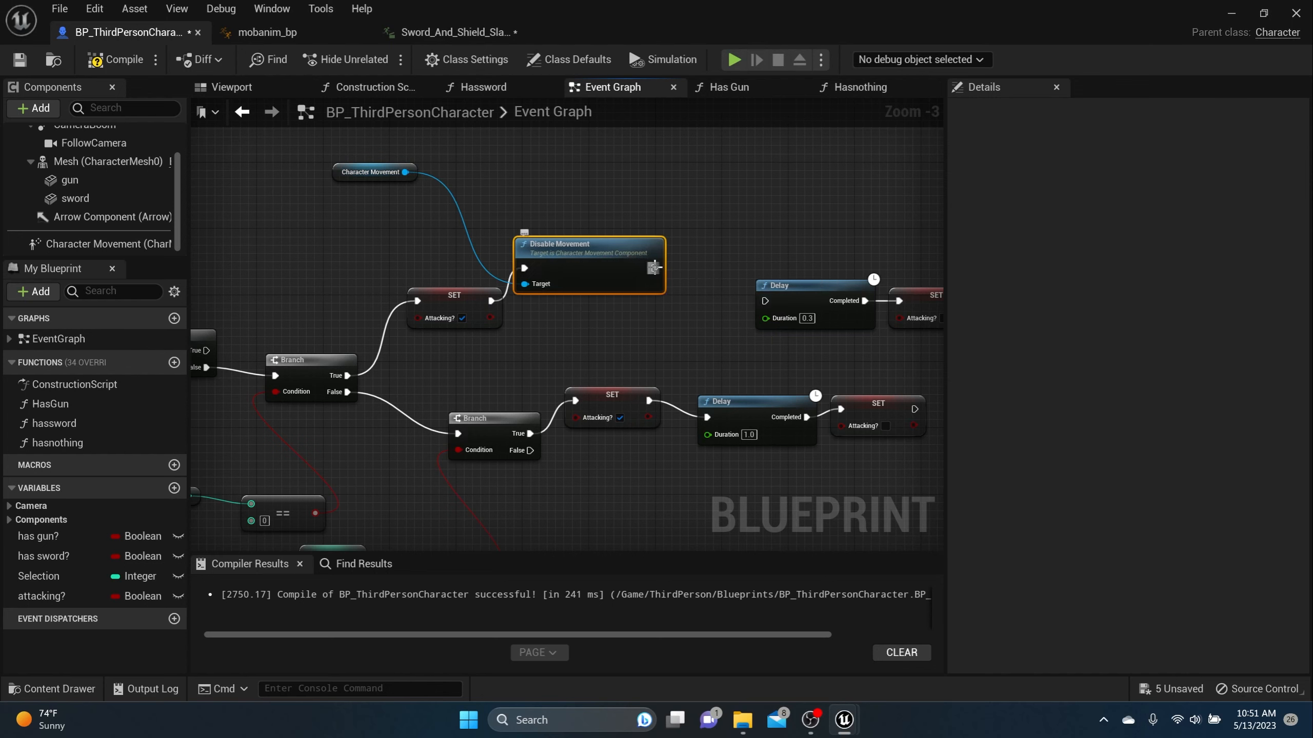
left_click_drag(654, 267, 767, 301)
right_click_drag(729, 240, 553, 197)
left_click_drag(408, 199, 418, 222)
right_click_drag(418, 223, 476, 261)
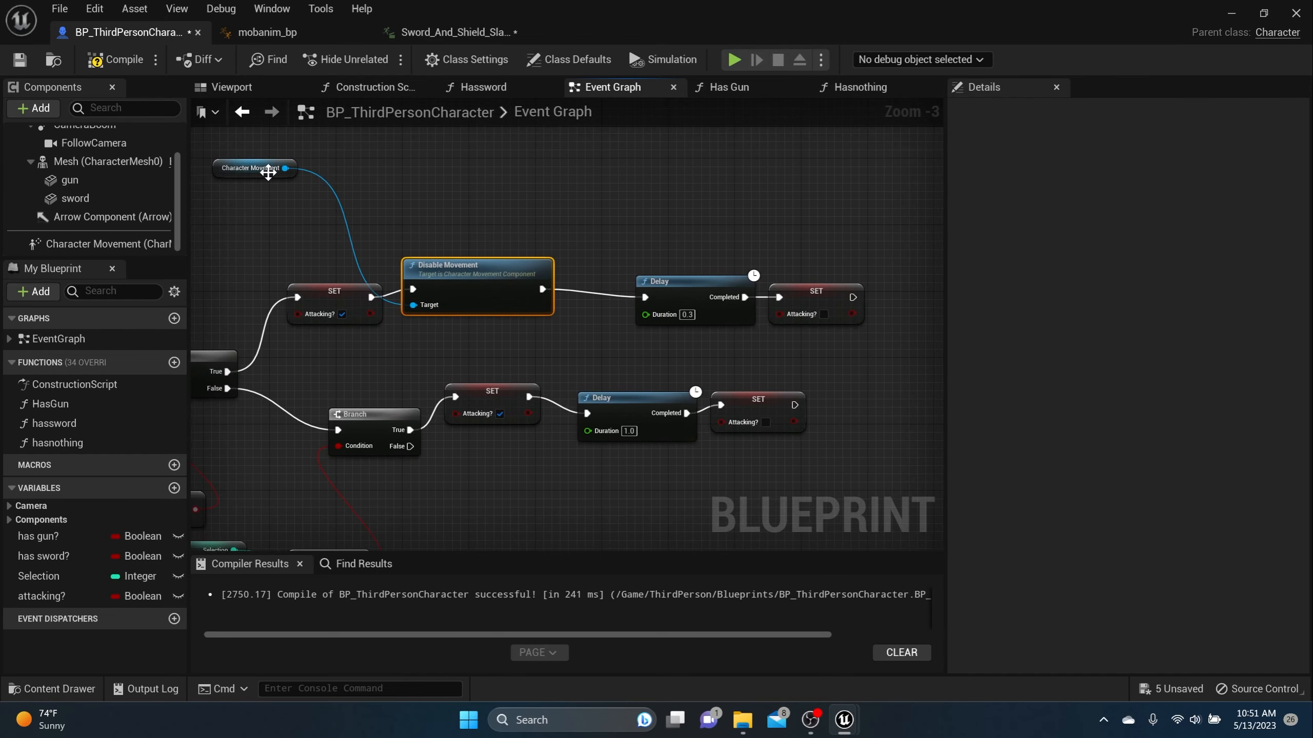
Create a Set Movement Mode node from the Character Movement reference with New Movement Mode set to Walking.
left_click_drag(247, 176, 752, 232)
type("set movem")
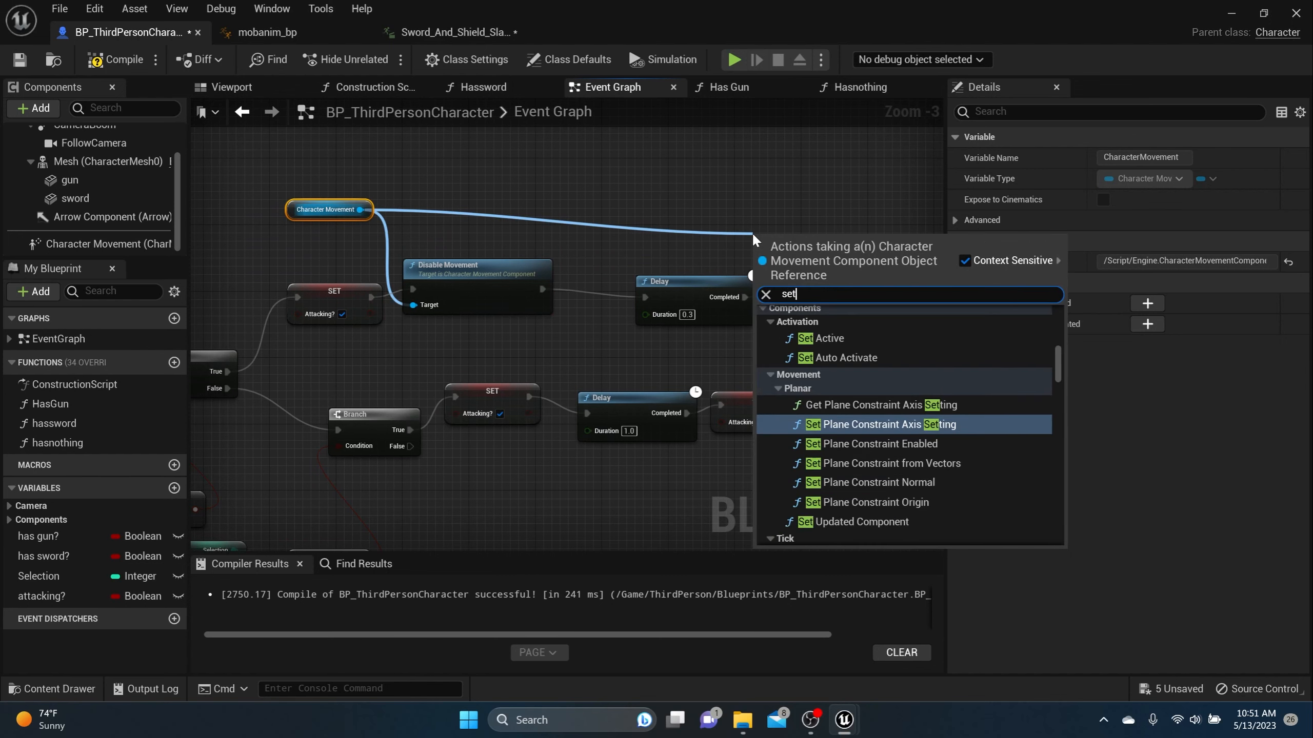
key("Return")
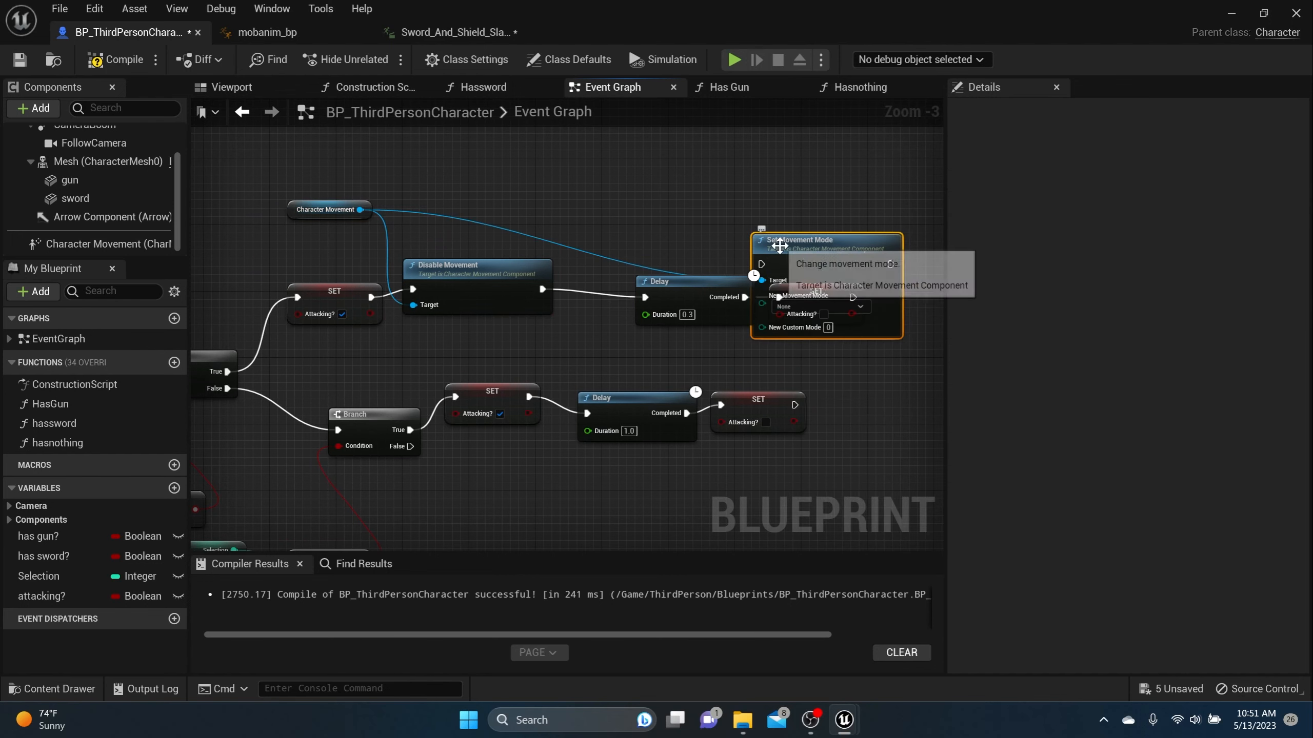
left_click_drag(751, 234, 889, 216)
right_click_drag(831, 240, 557, 207)
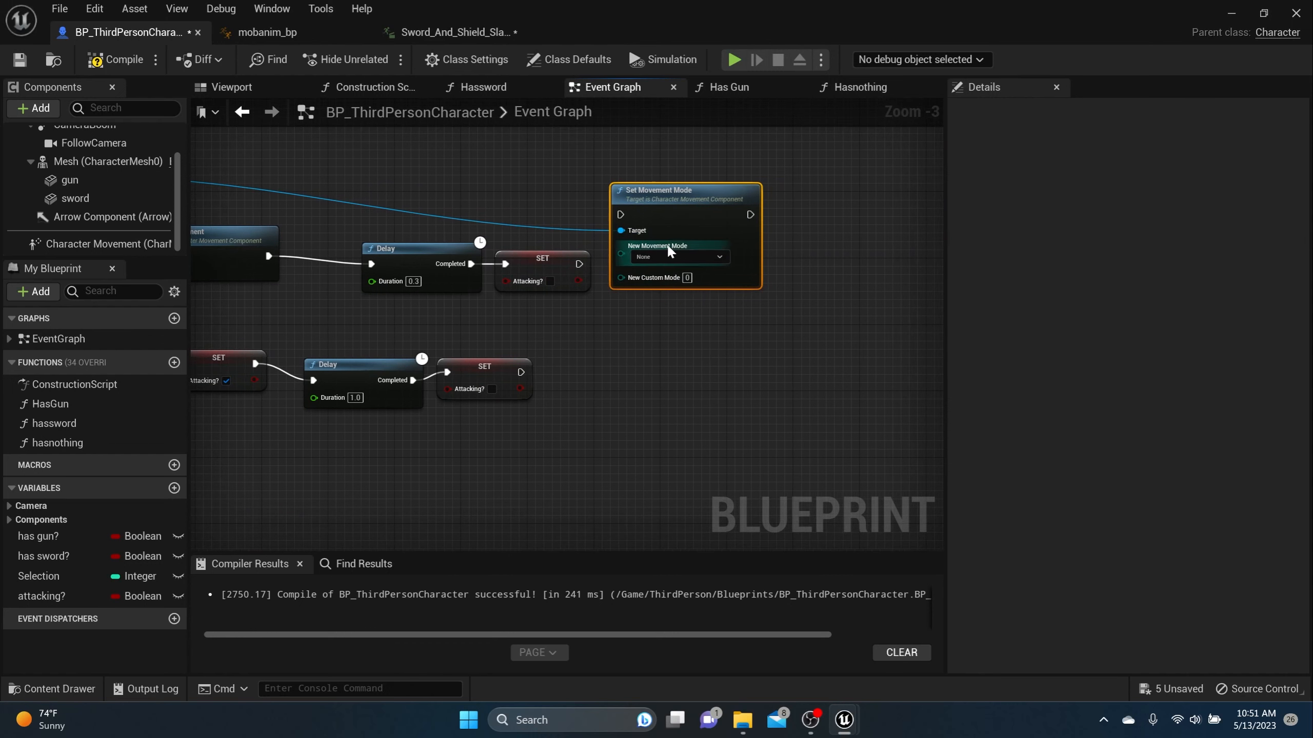
left_click(677, 256)
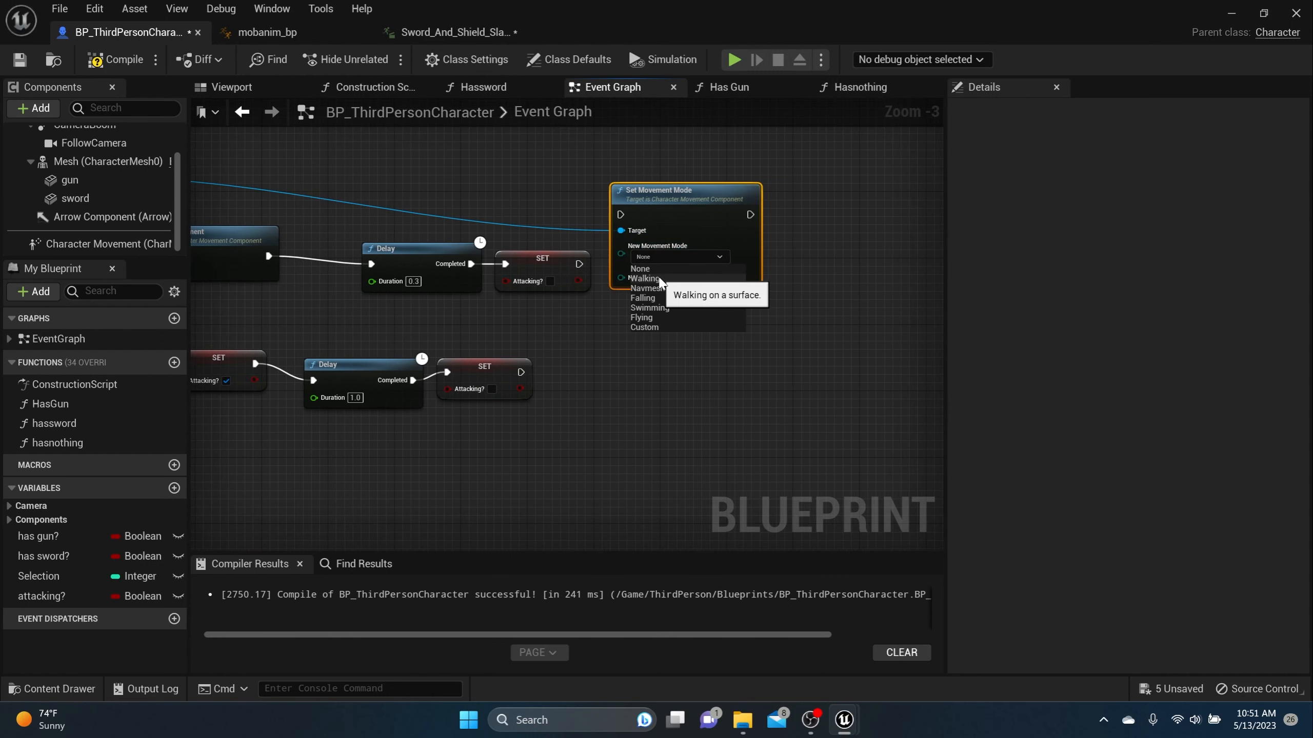
left_click(659, 284)
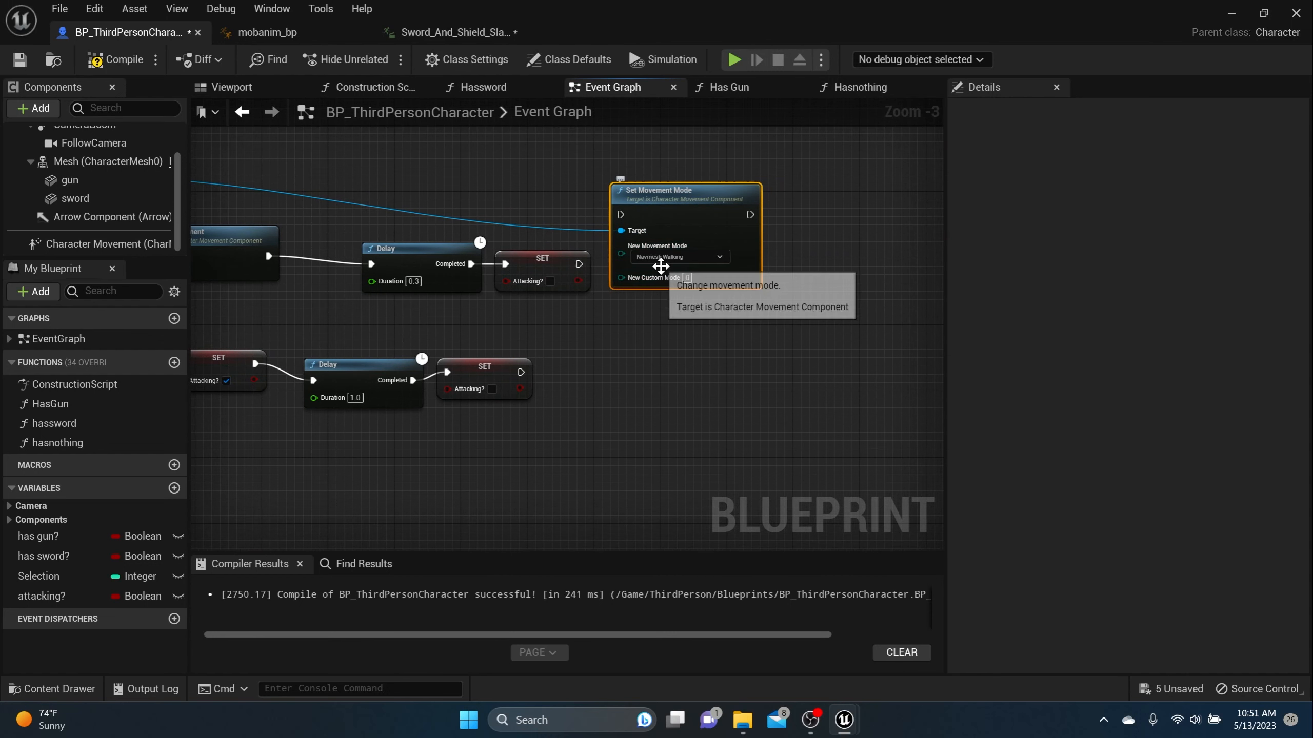
left_click(672, 257)
left_click(649, 290)
Connect the Selection 0 branch's false Set Attacking? node to Set Movement Mode, and compile and save the blueprint.
left_click_drag(670, 212, 695, 253)
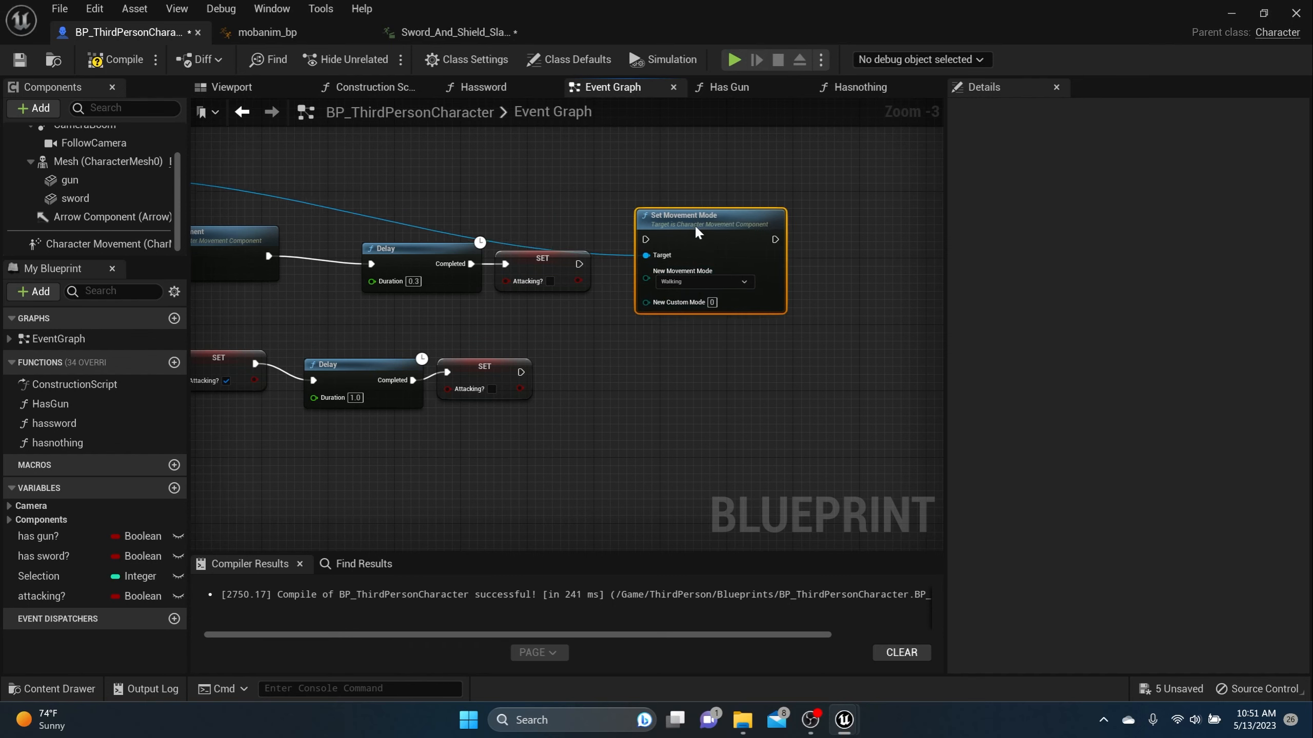
left_click_drag(578, 263, 648, 255)
right_click_drag(604, 217, 650, 219)
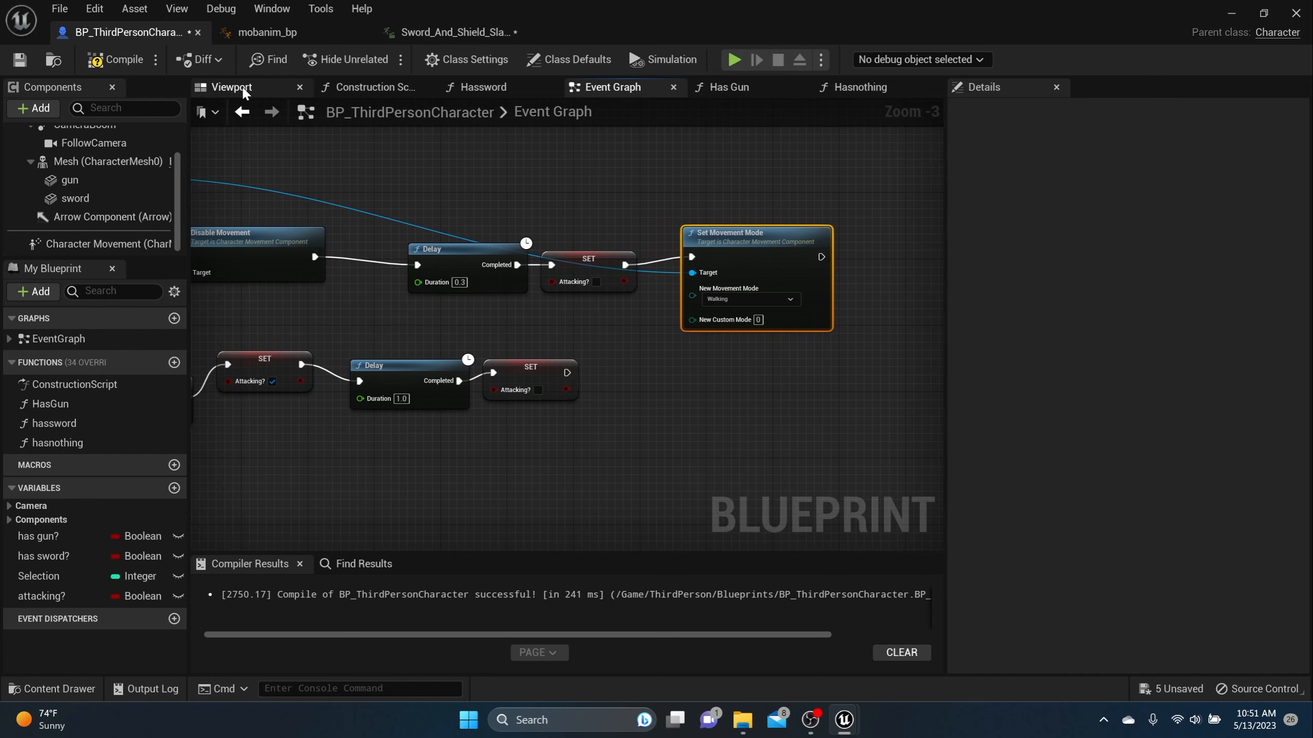
left_click(115, 59)
left_click(26, 60)
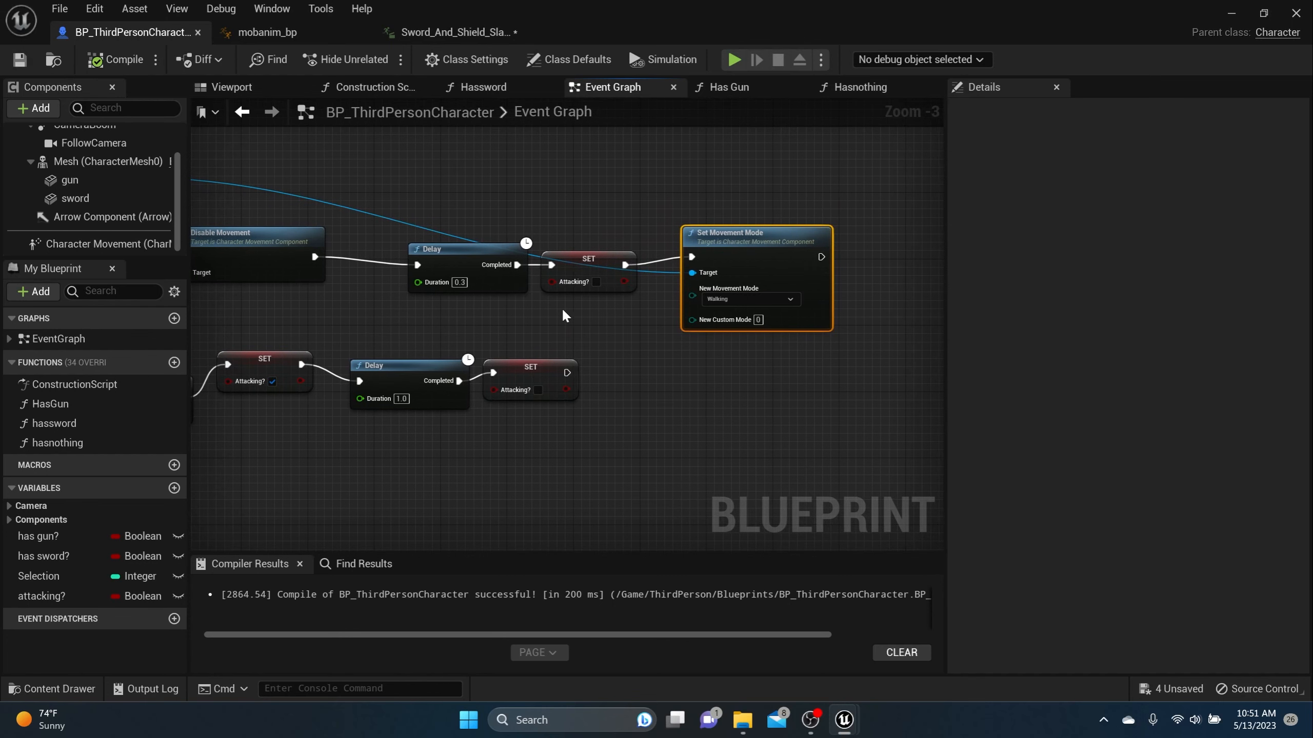
Make room after the Selection 1 branch's true Set Attacking? node and paste copies of Character Movement and Disable Movement below it.
right_click_drag(562, 307, 841, 293)
scroll(652, 272, "down", 1)
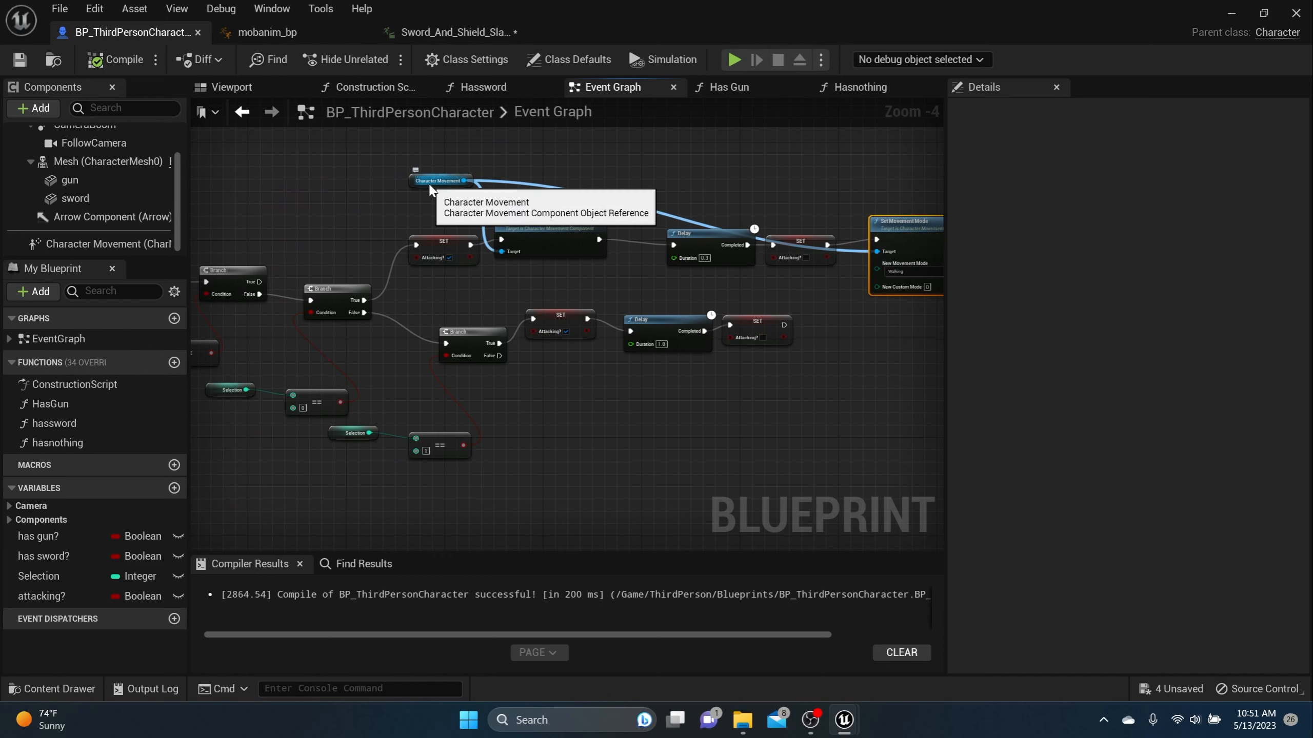
right_click_drag(564, 211, 496, 213)
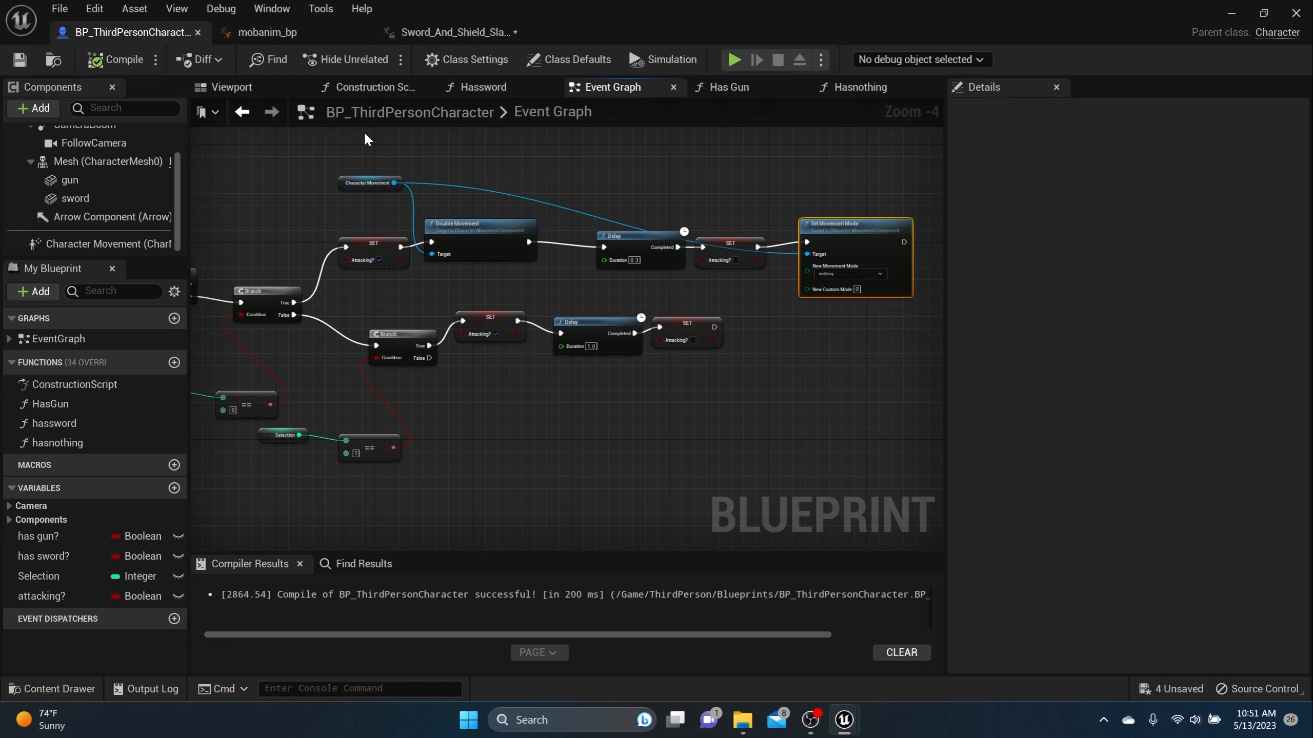
left_click_drag(369, 144, 496, 224)
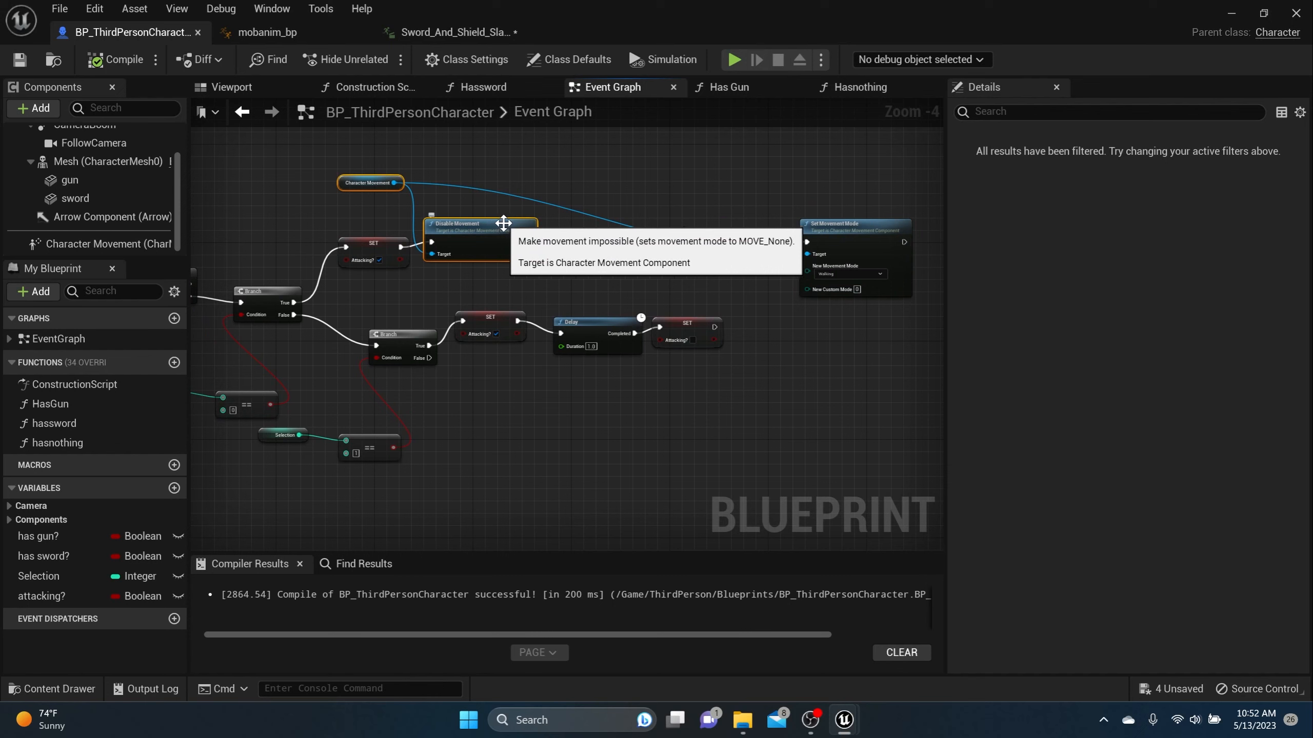
left_click(482, 388)
left_click_drag(669, 330, 866, 354)
key("ctrl+v")
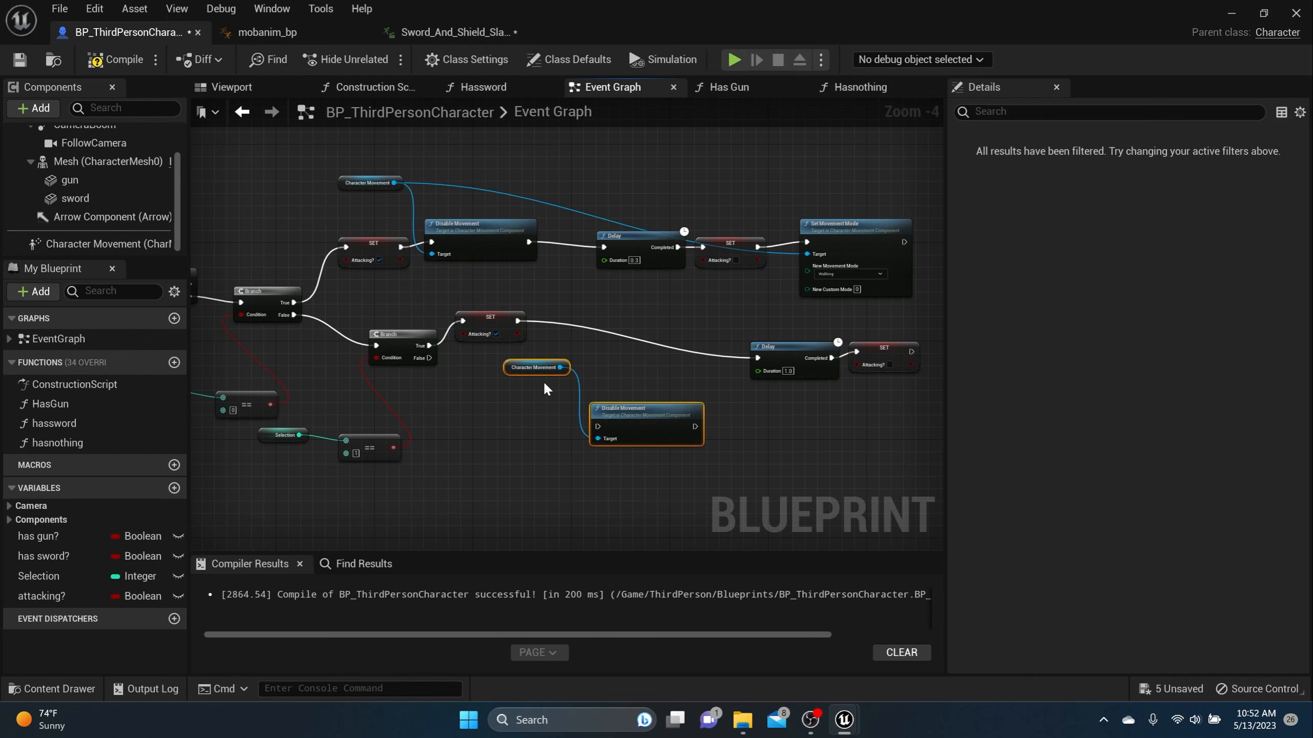
Wire the pasted Disable Movement between the Selection 1 branch's true Set Attacking? node and the 1.0-second Delay, and align it with them.
left_click_drag(598, 426, 517, 320)
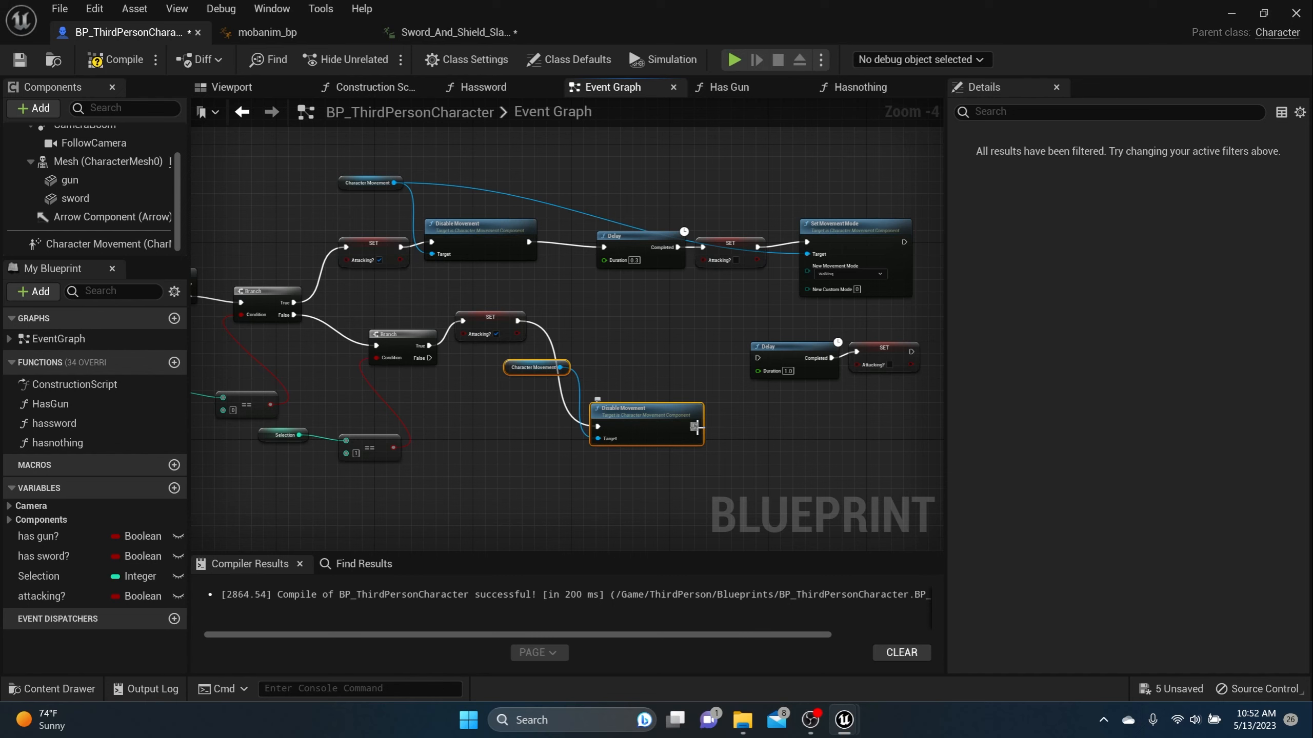
left_click_drag(695, 427, 758, 358)
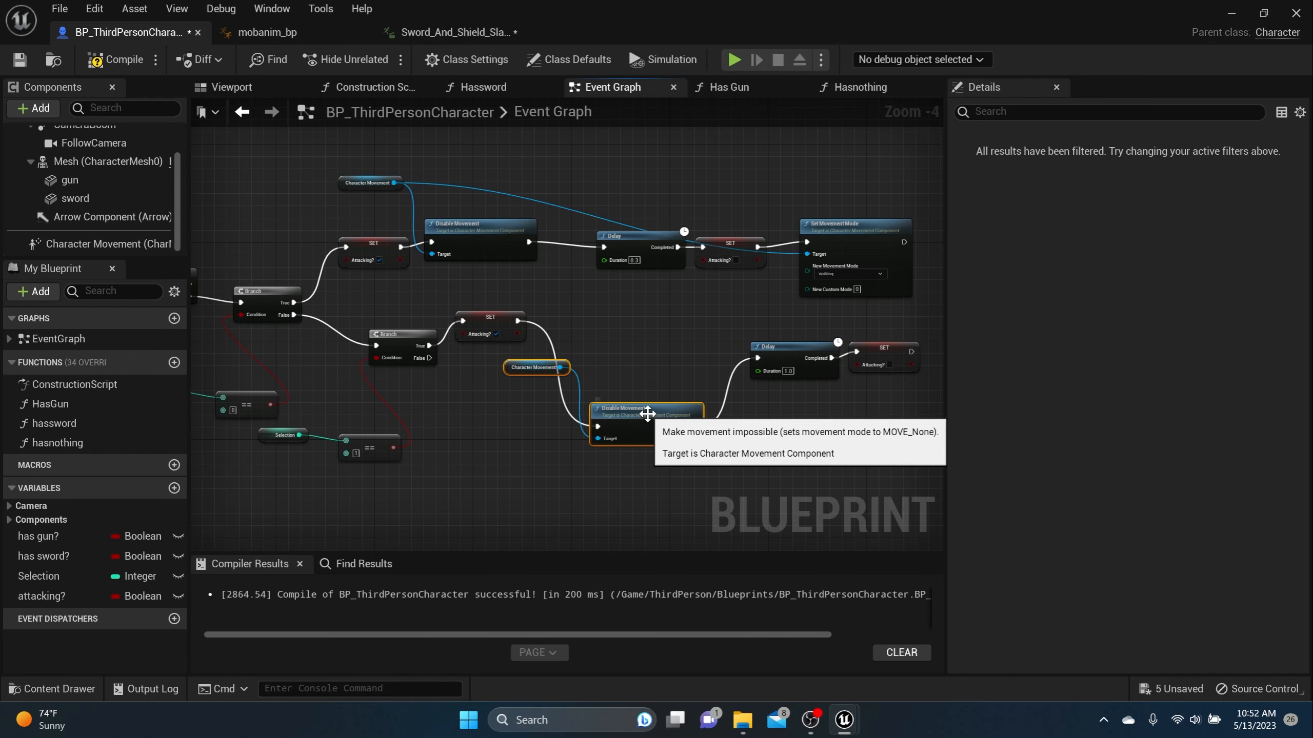
left_click_drag(645, 420, 651, 346)
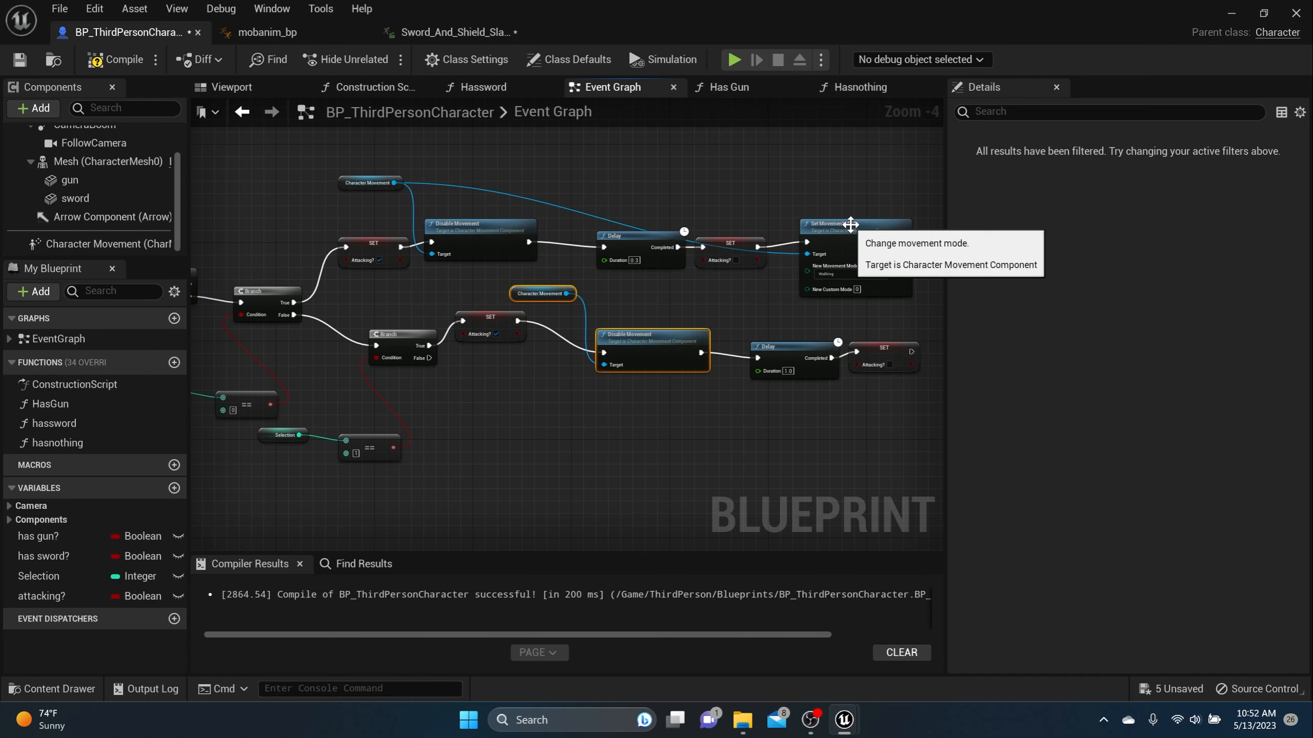
Copy Set Movement Mode (Walking) to the end of the Selection 1 branch, connecting it to the false Set Attacking? node and the lower Character Movement reference.
left_click(846, 245)
right_click_drag(786, 312, 547, 303)
key("ctrl+c")
key("ctrl+v")
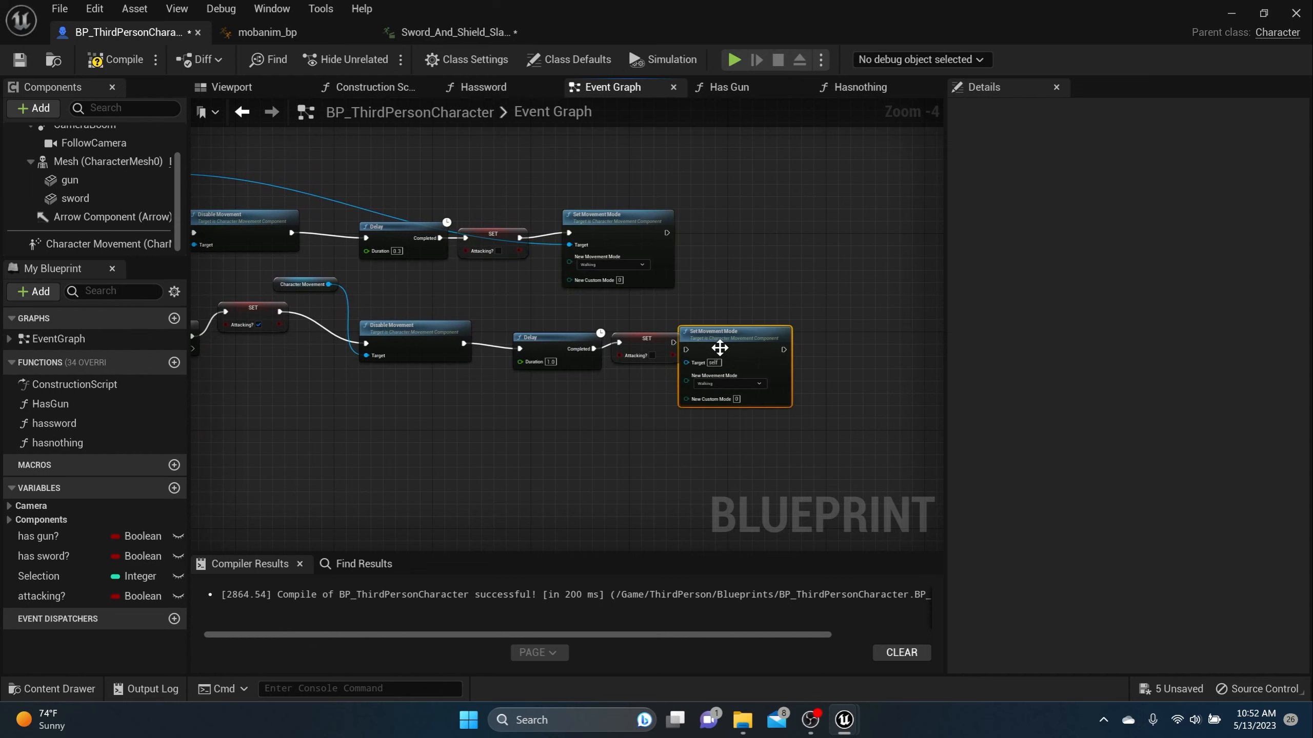
left_click_drag(672, 341, 717, 349)
left_click_drag(331, 286, 717, 362)
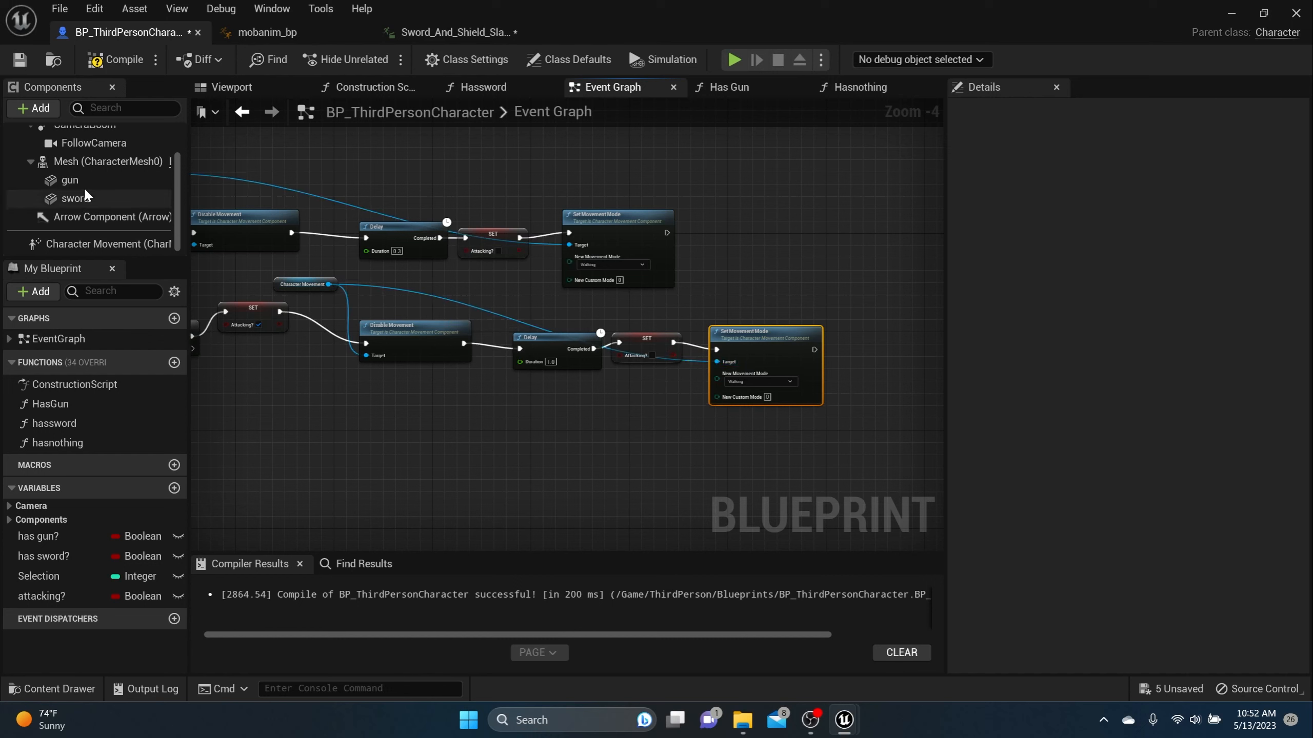
Compile and save BP_ThirdPersonCharacter, and save the Sword_And_Shield_Slash animation.
left_click(106, 59)
left_click(20, 61)
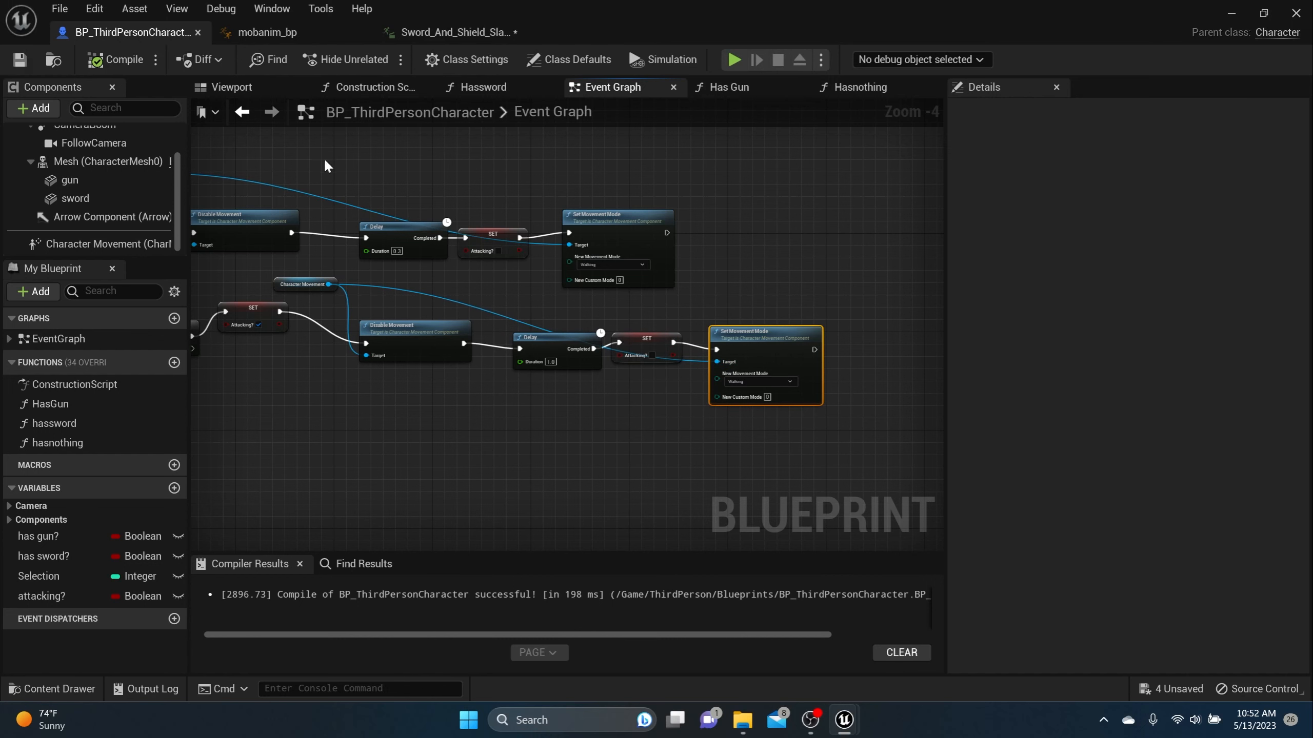
left_click(488, 31)
left_click(13, 62)
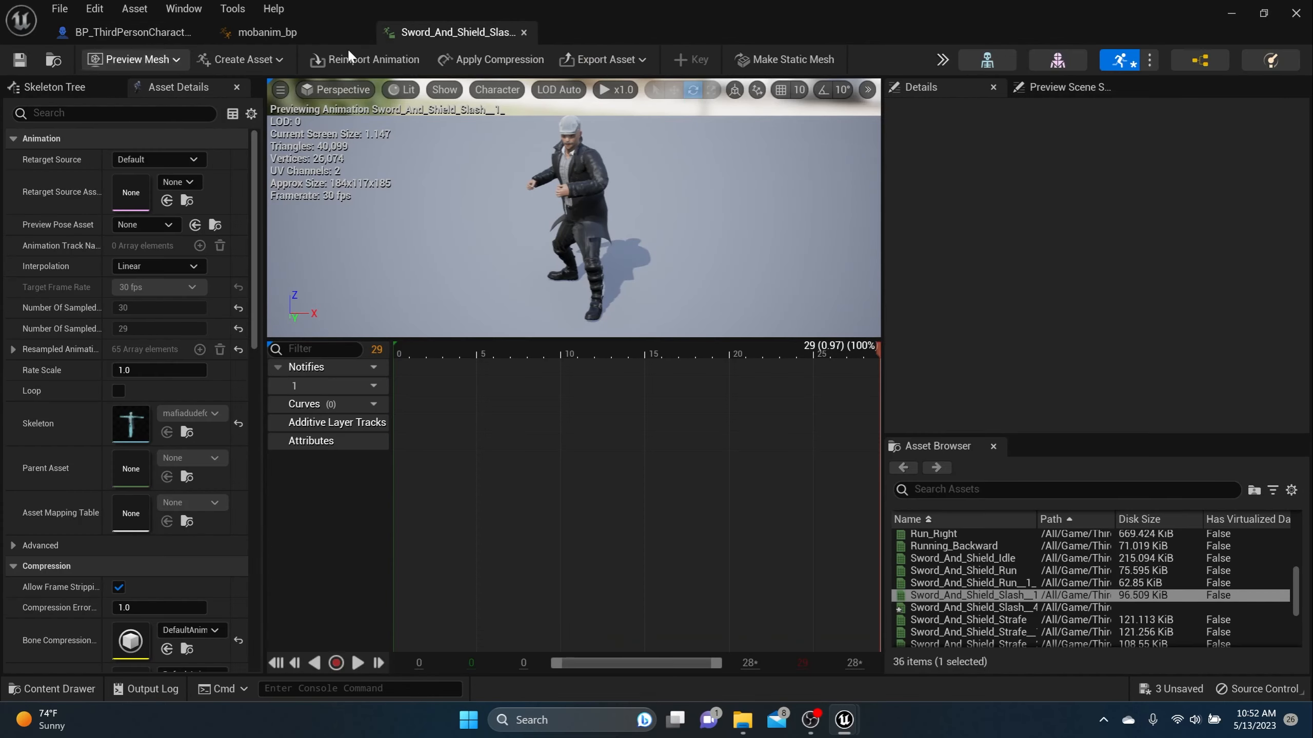
Play the level from the main editor and test the character's movement unarmed and with the gun equipped and attacking.
left_click(1231, 13)
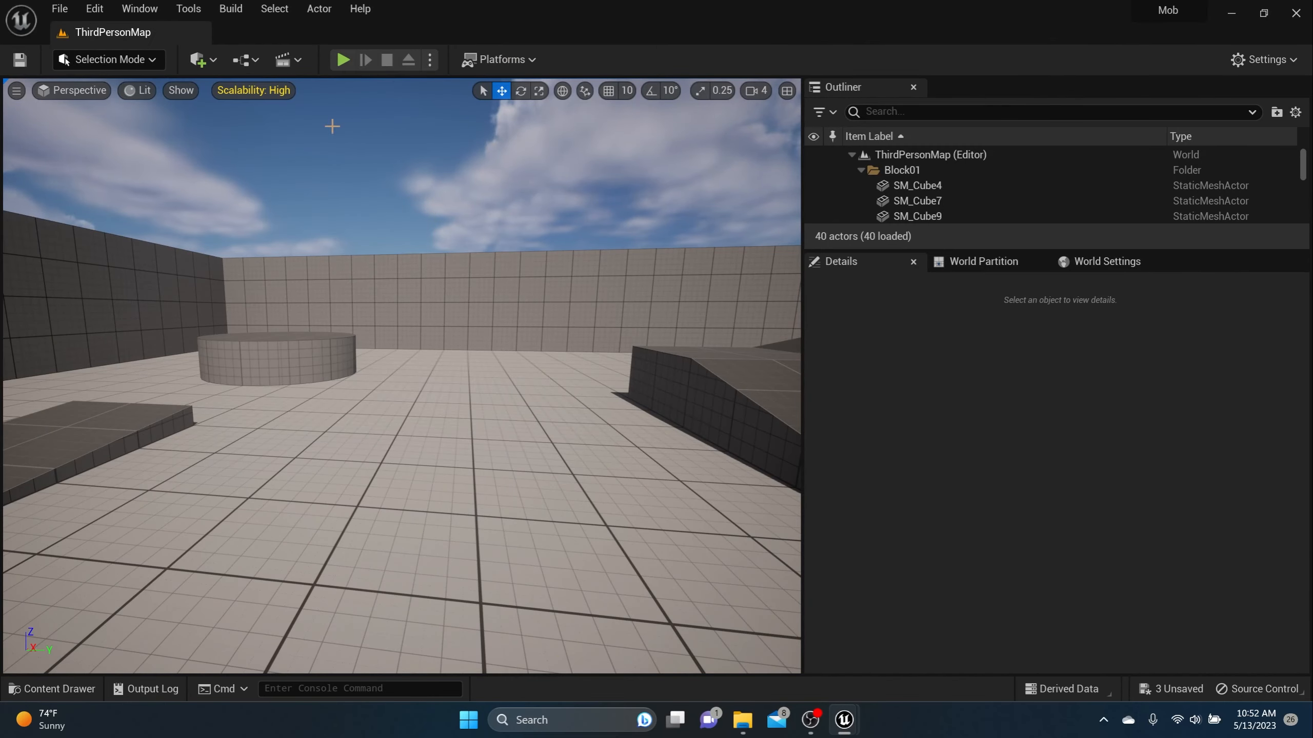
left_click(342, 60)
key("w")
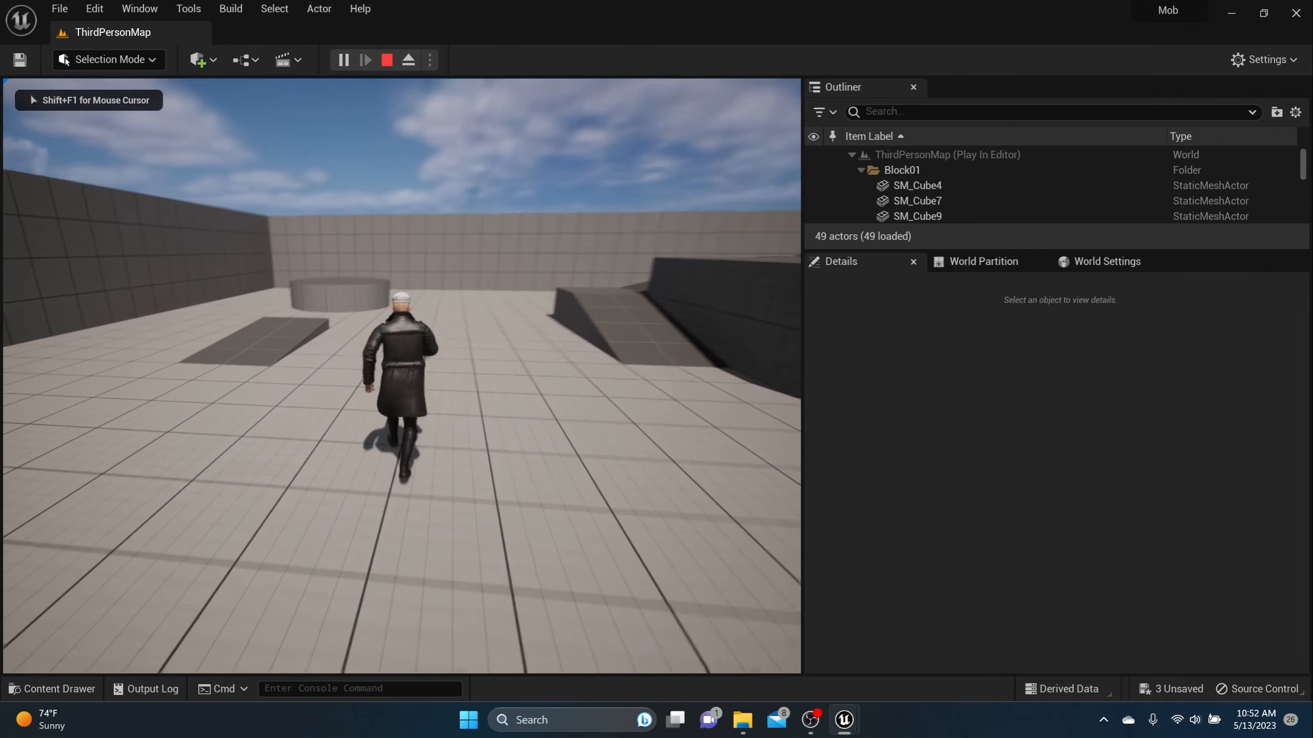
key("d")
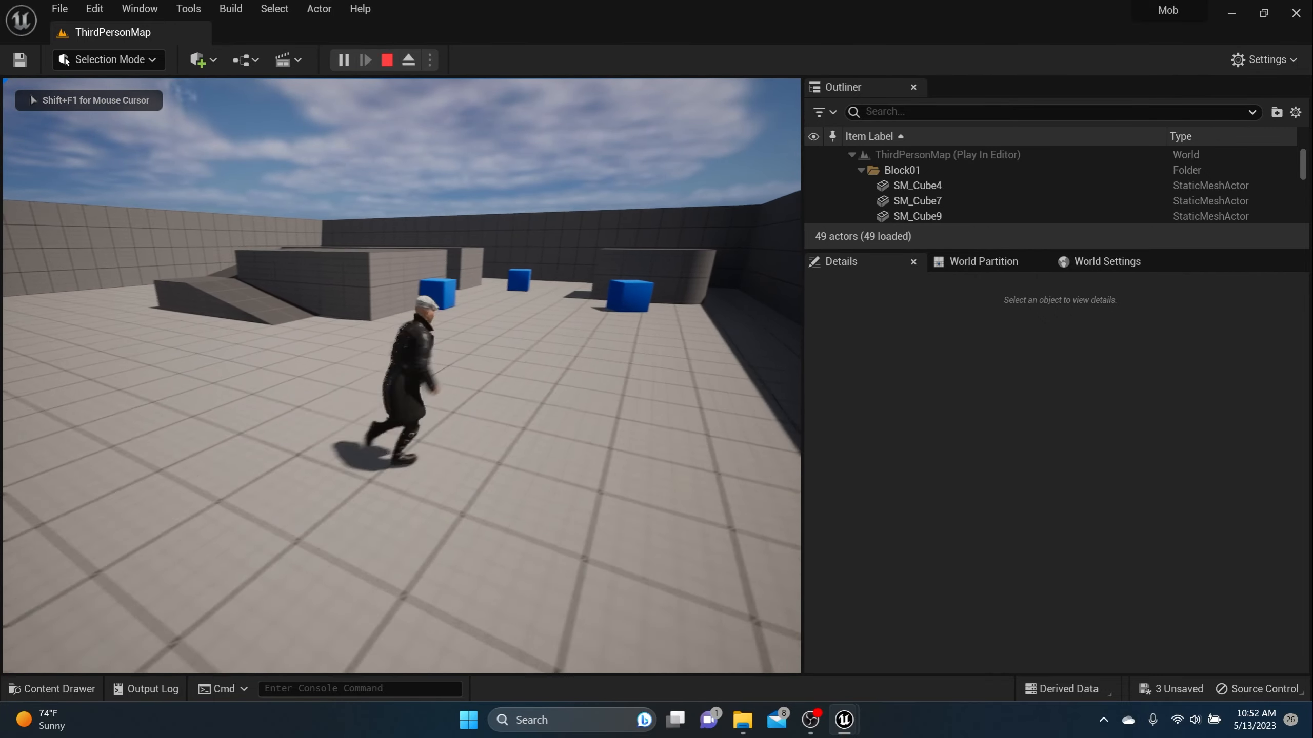
key("w")
key("1")
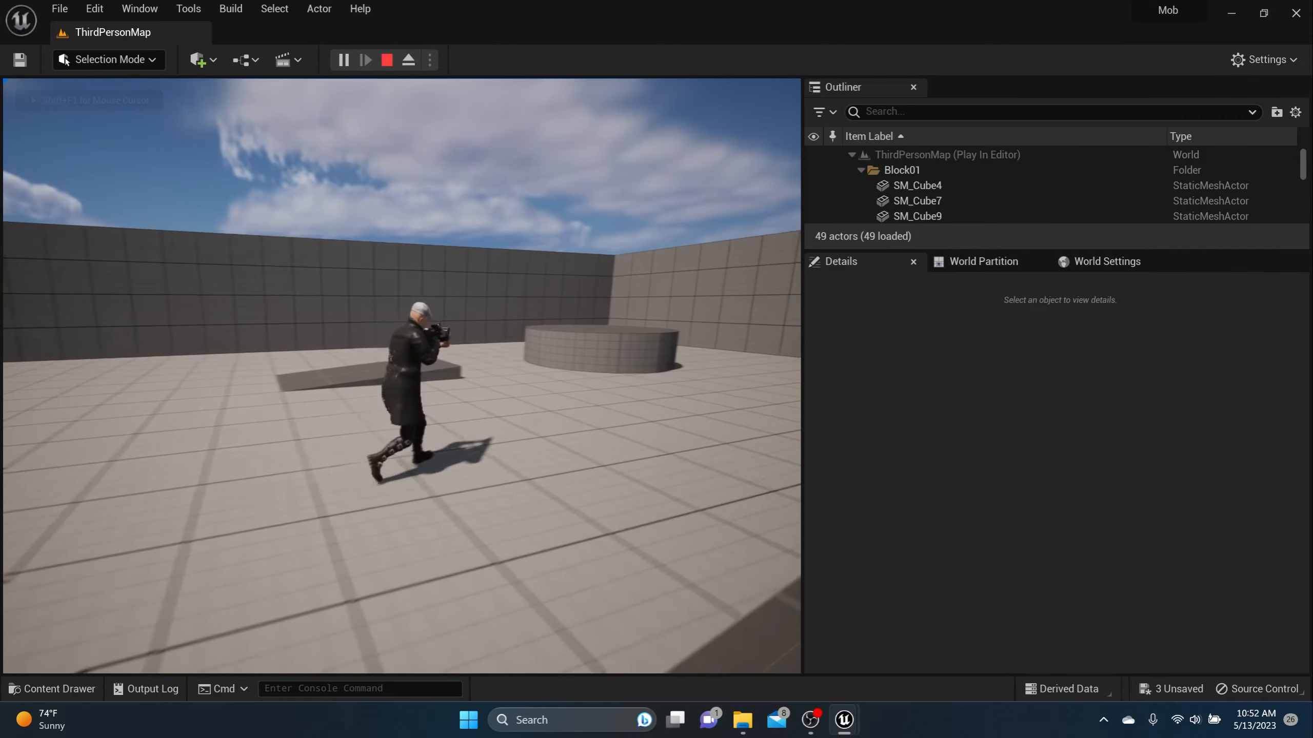
key("d")
key("w")
key("a")
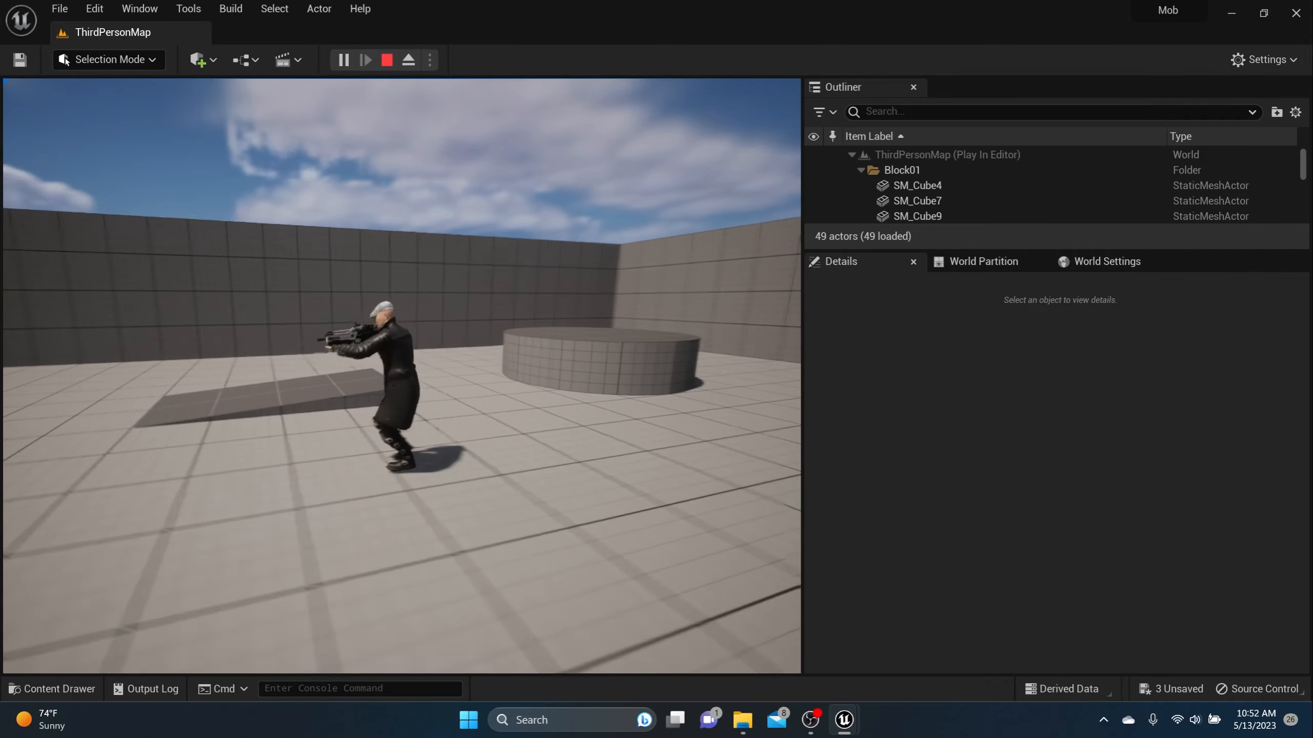
key("s")
key("d")
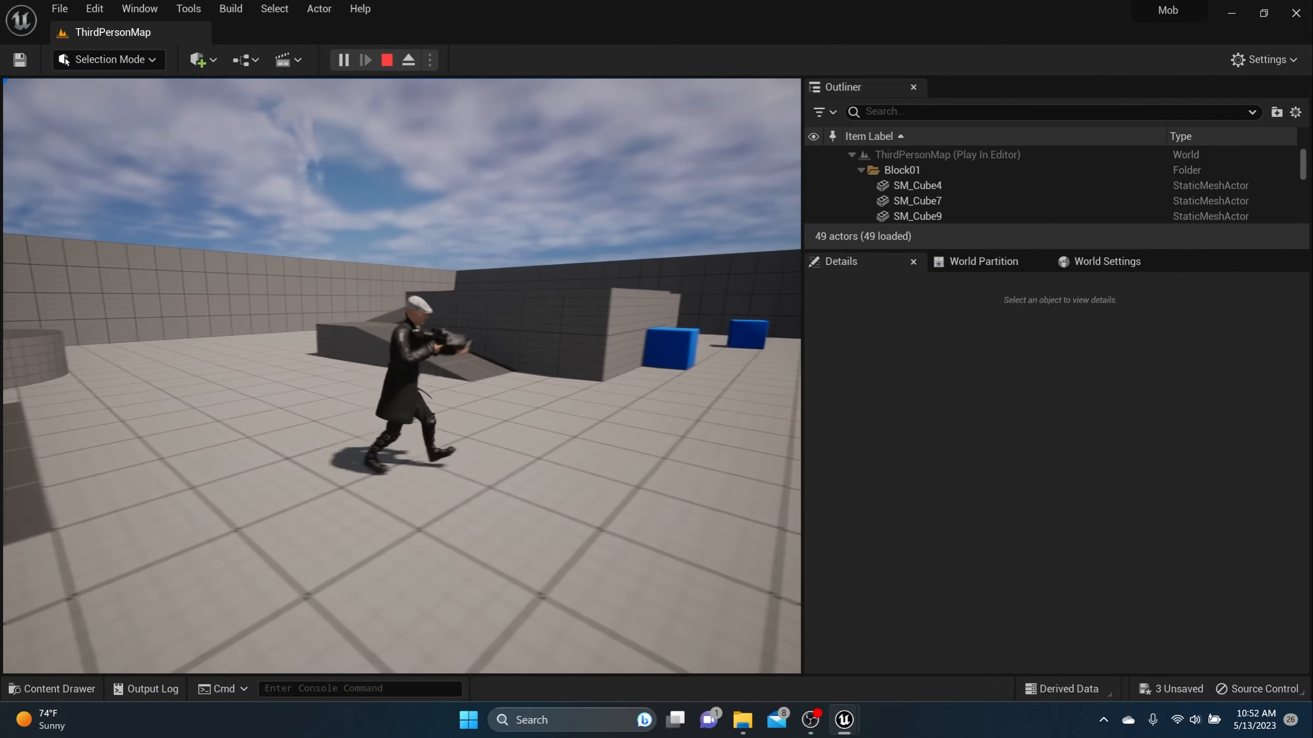
Test running and slashing with the sword equipped, and stop the play session.
key("w")
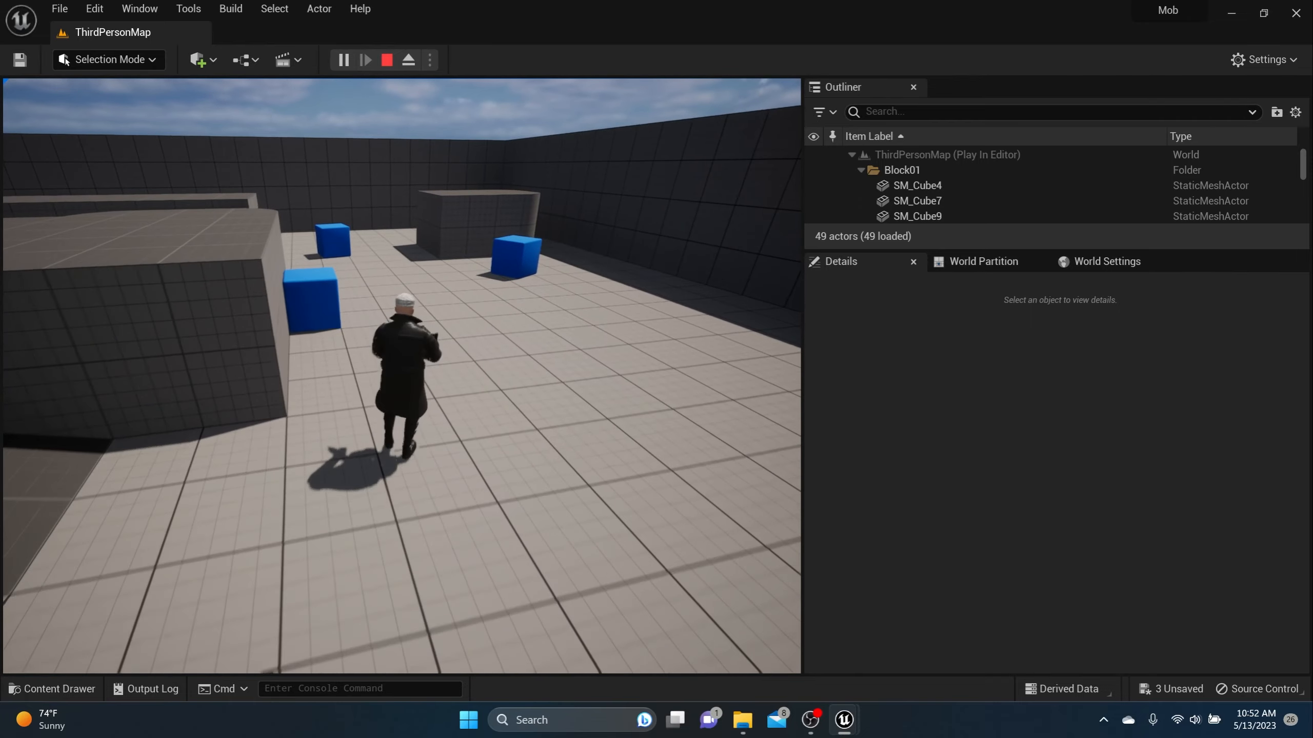
key("w")
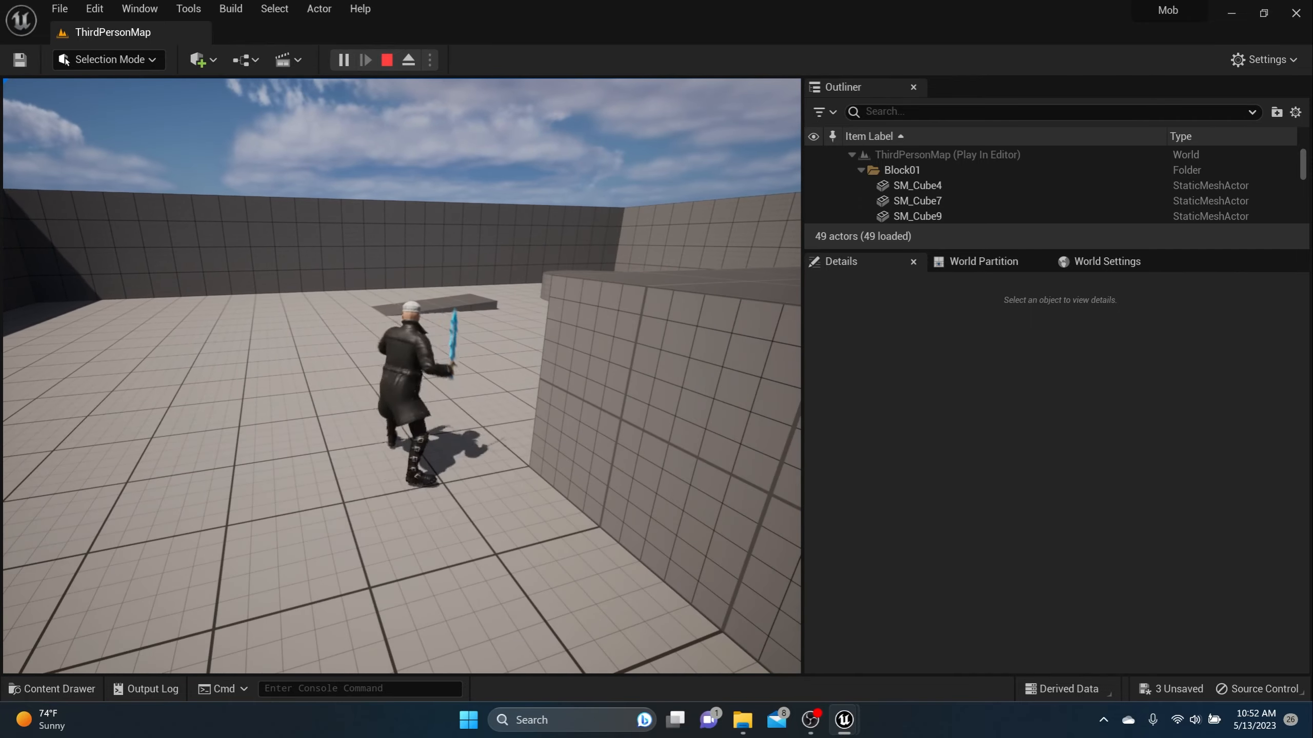
key("w")
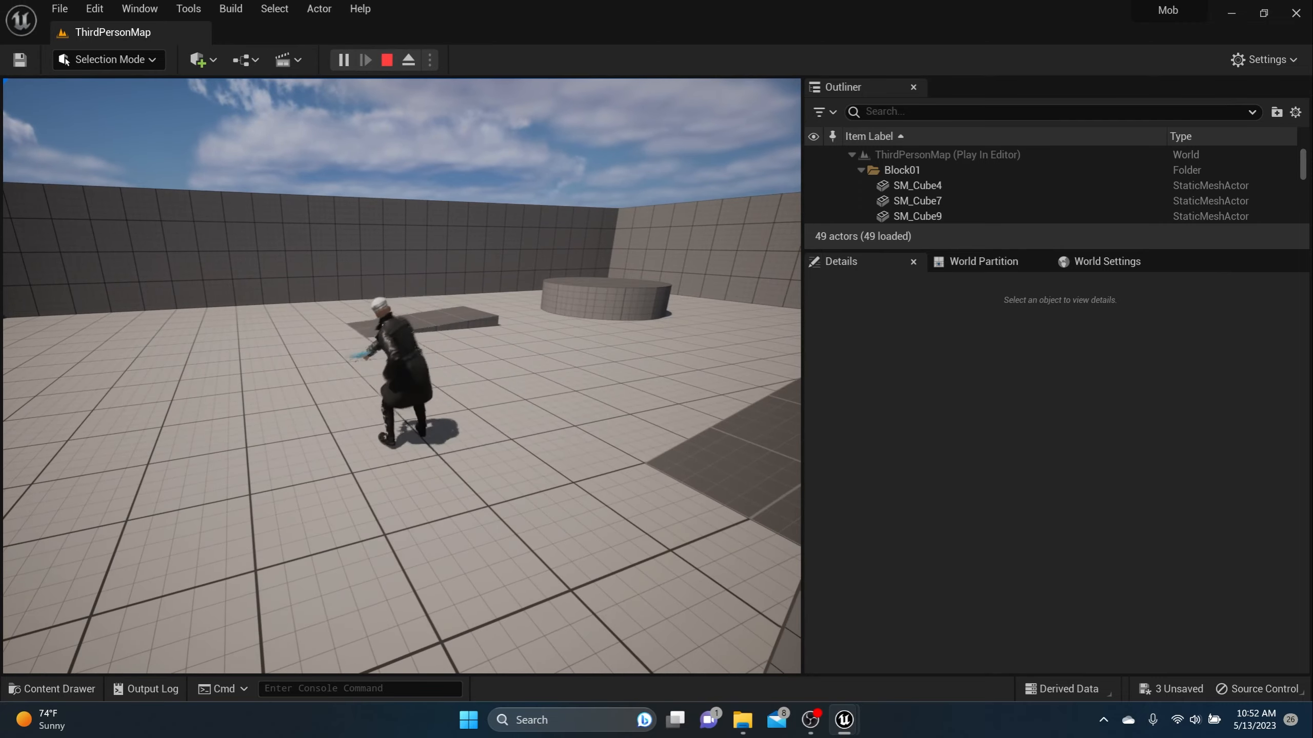
key("w")
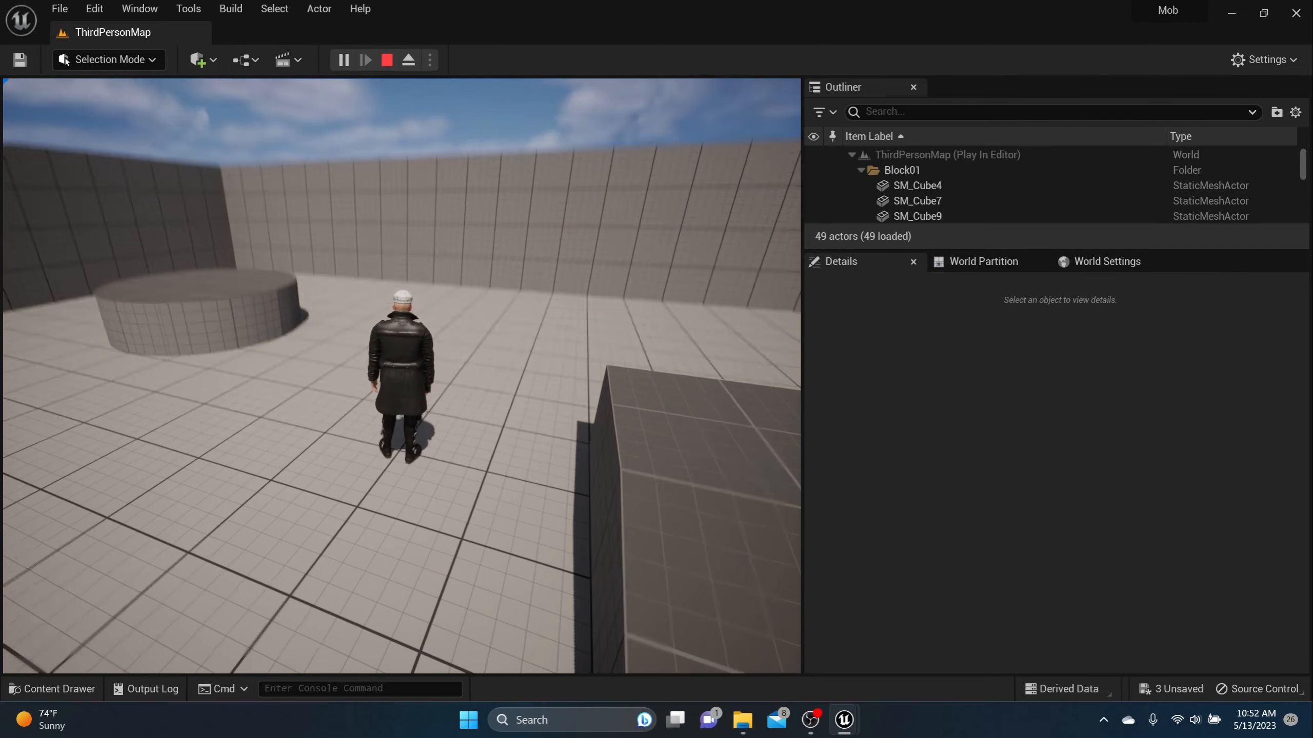
key("grave")
left_click(386, 60)
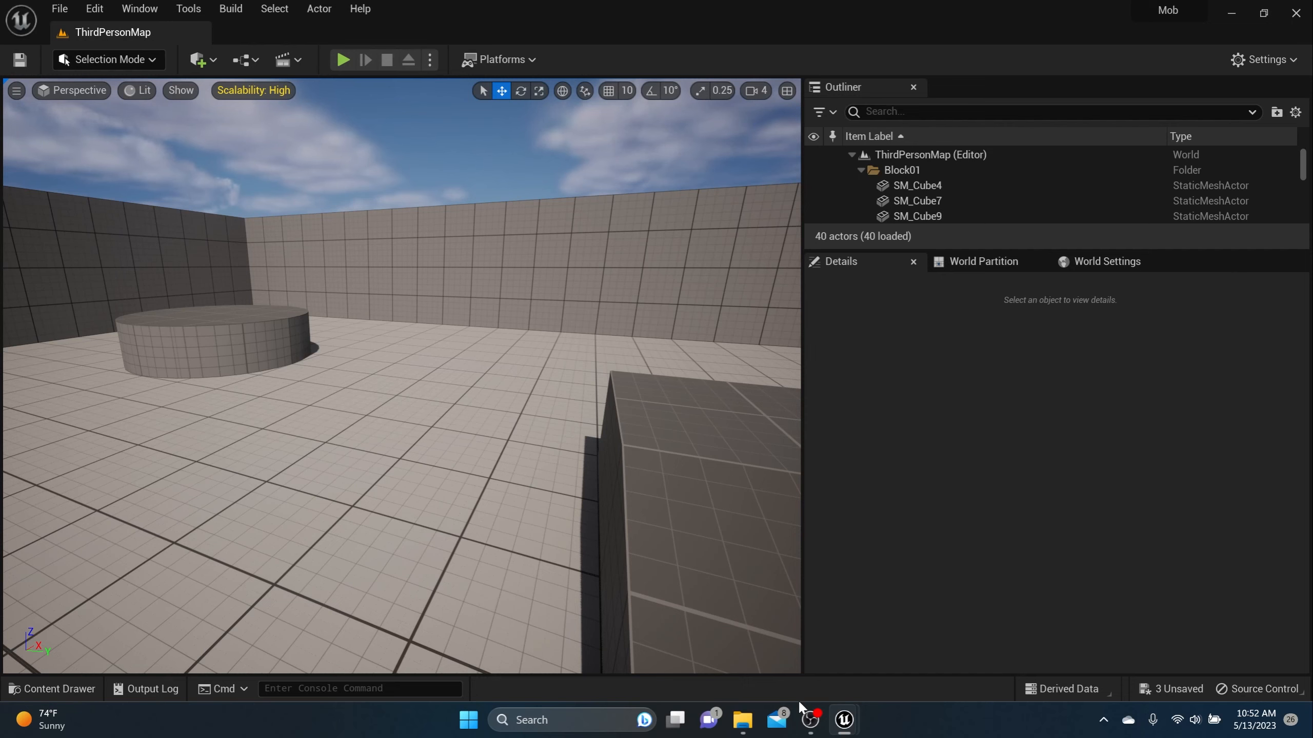
Play-test again from a new viewpoint, repeatedly attacking with the sword while running around the blue cubes, and end the session.
right_click_drag(423, 430, 306, 413)
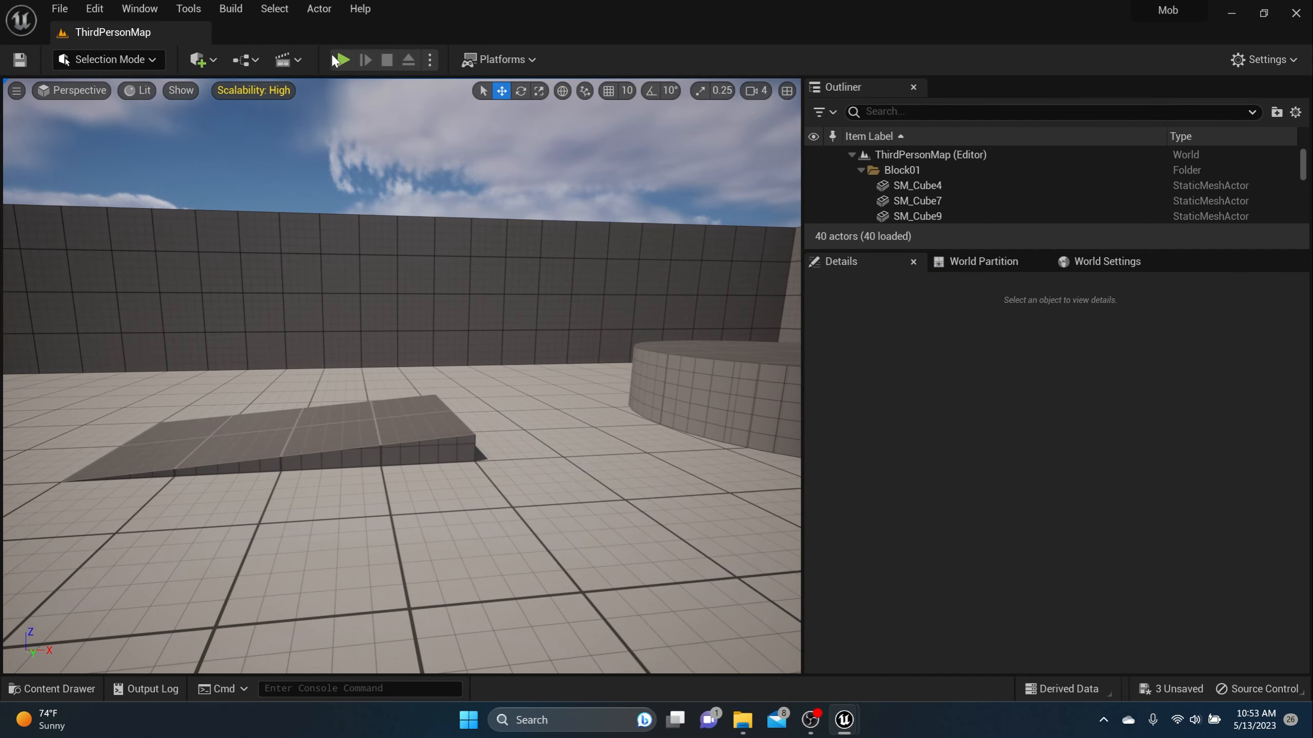
left_click(340, 59)
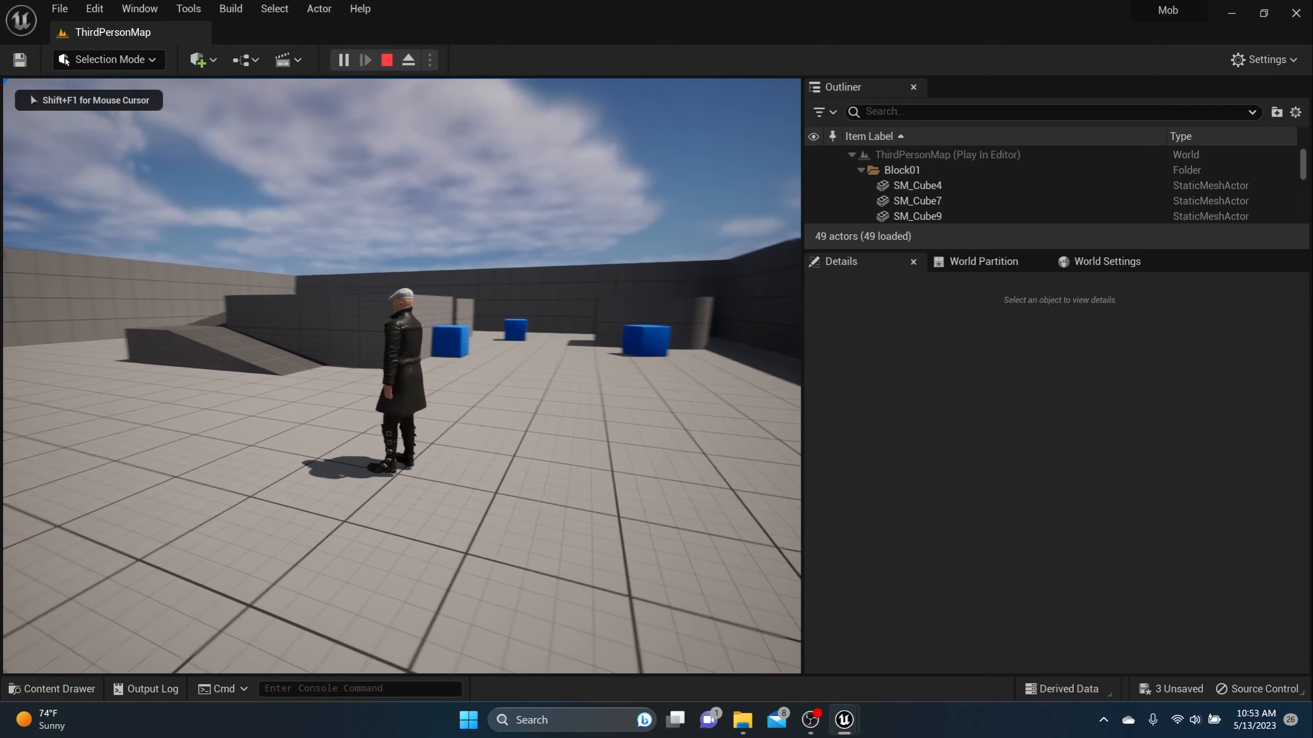
key("w")
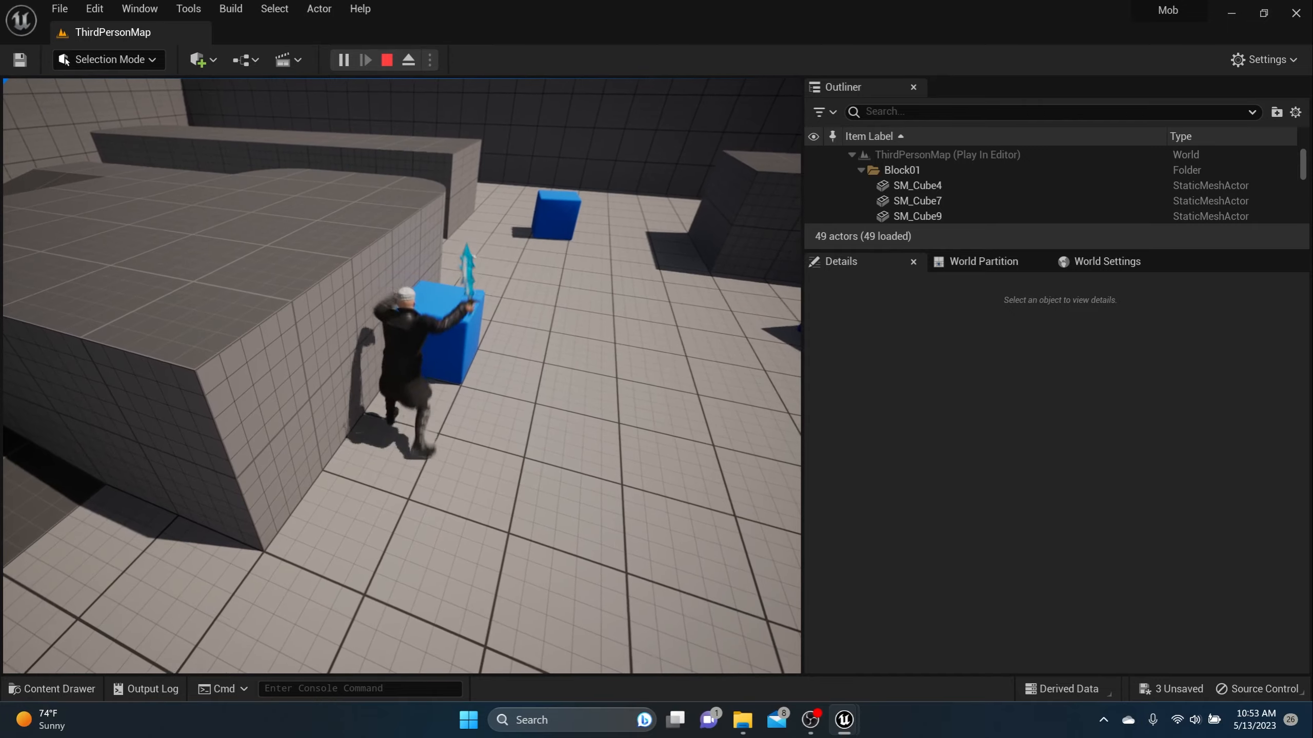
left_click(401, 376)
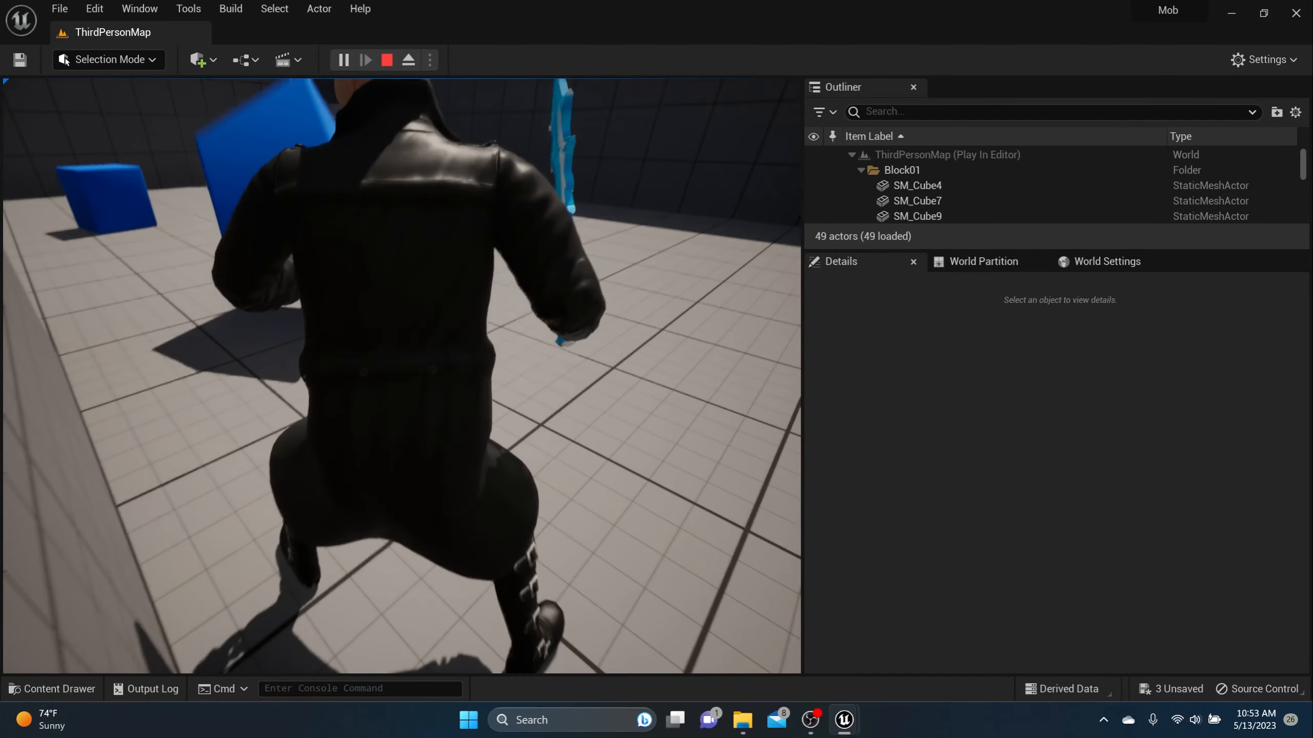
key("w")
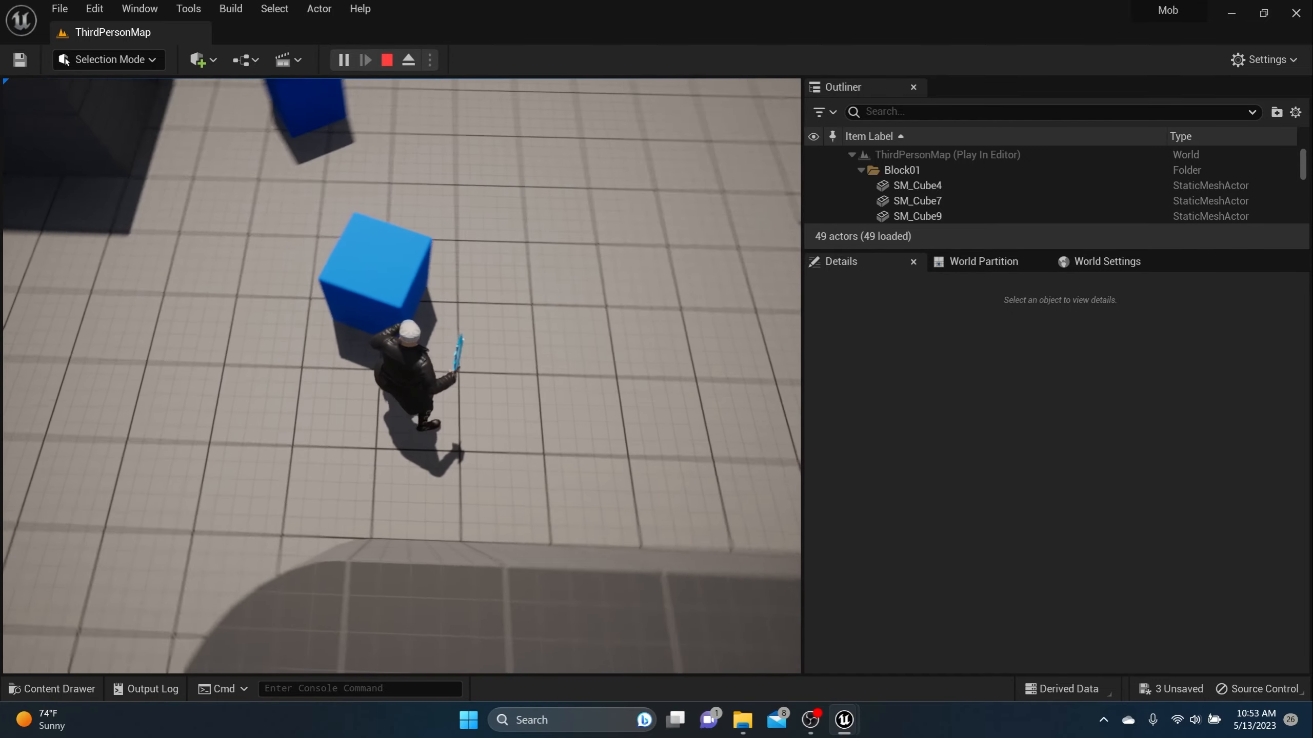
left_click(402, 376)
key("w")
key("w")
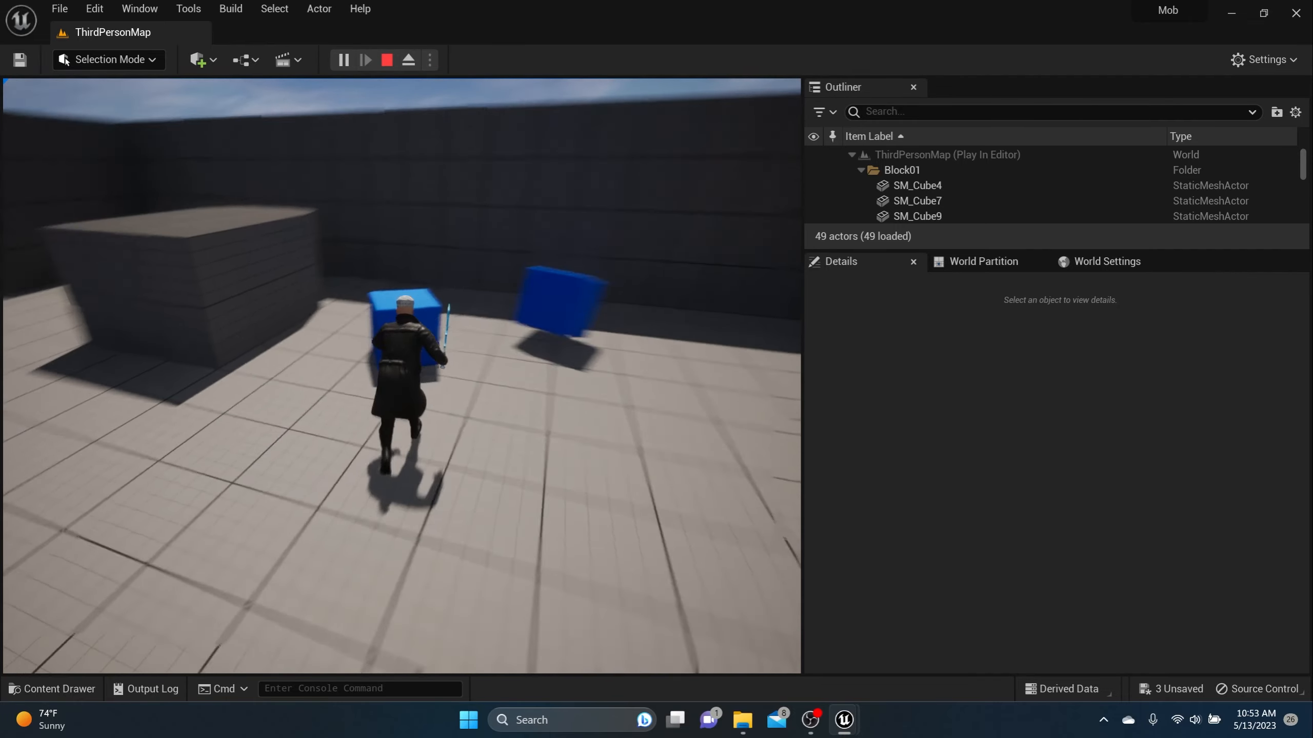
left_click(402, 376)
key("w")
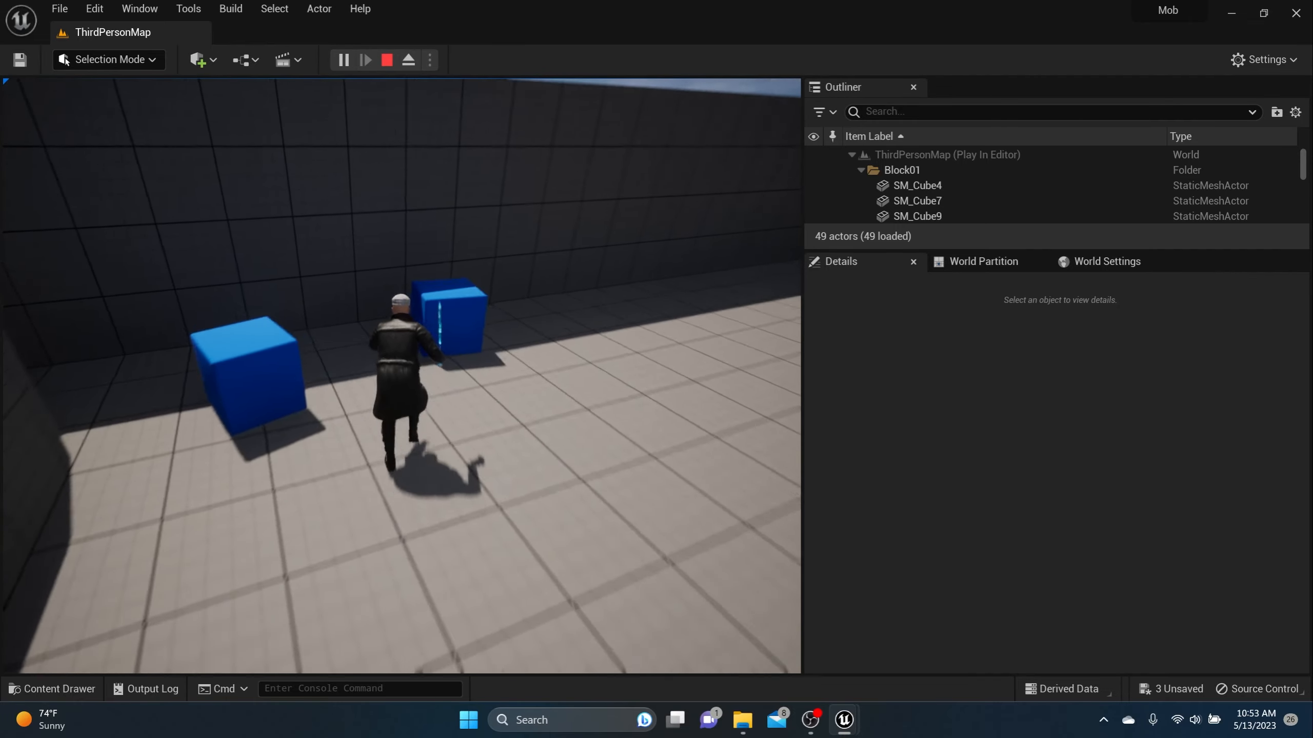
left_click(402, 376)
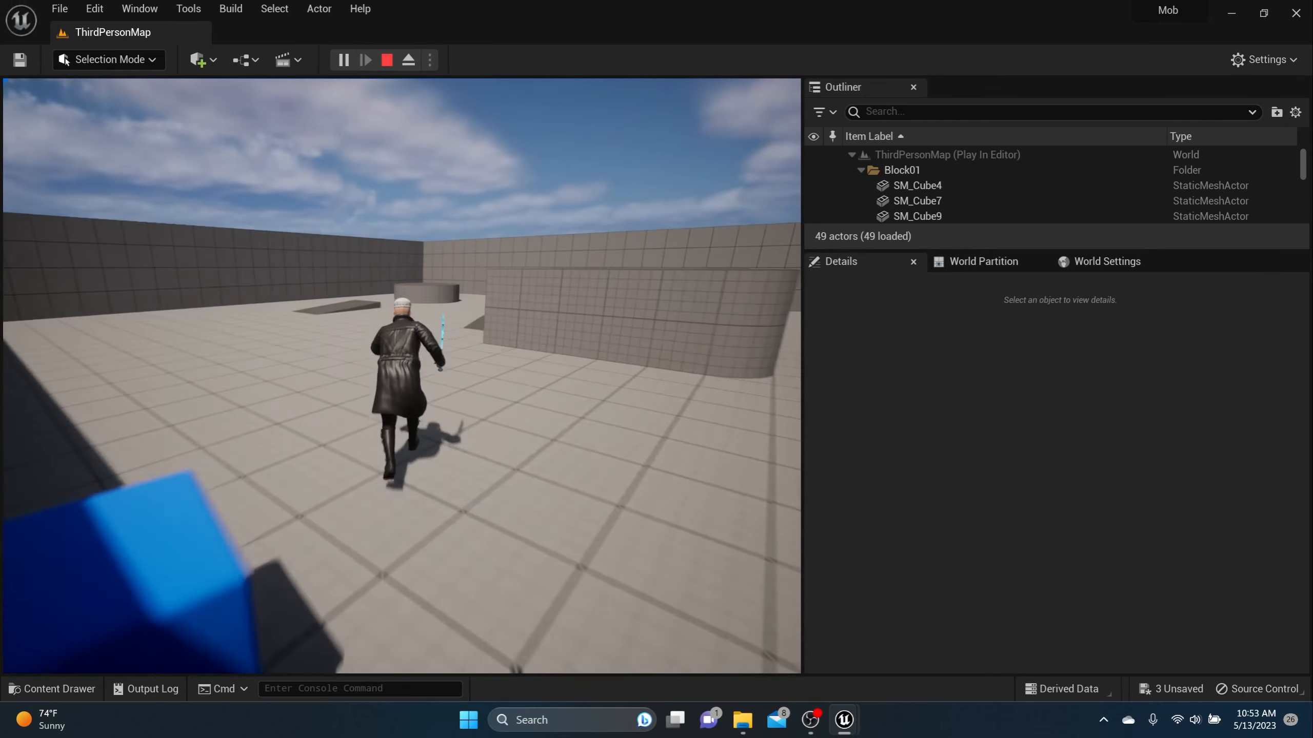
key("grave")
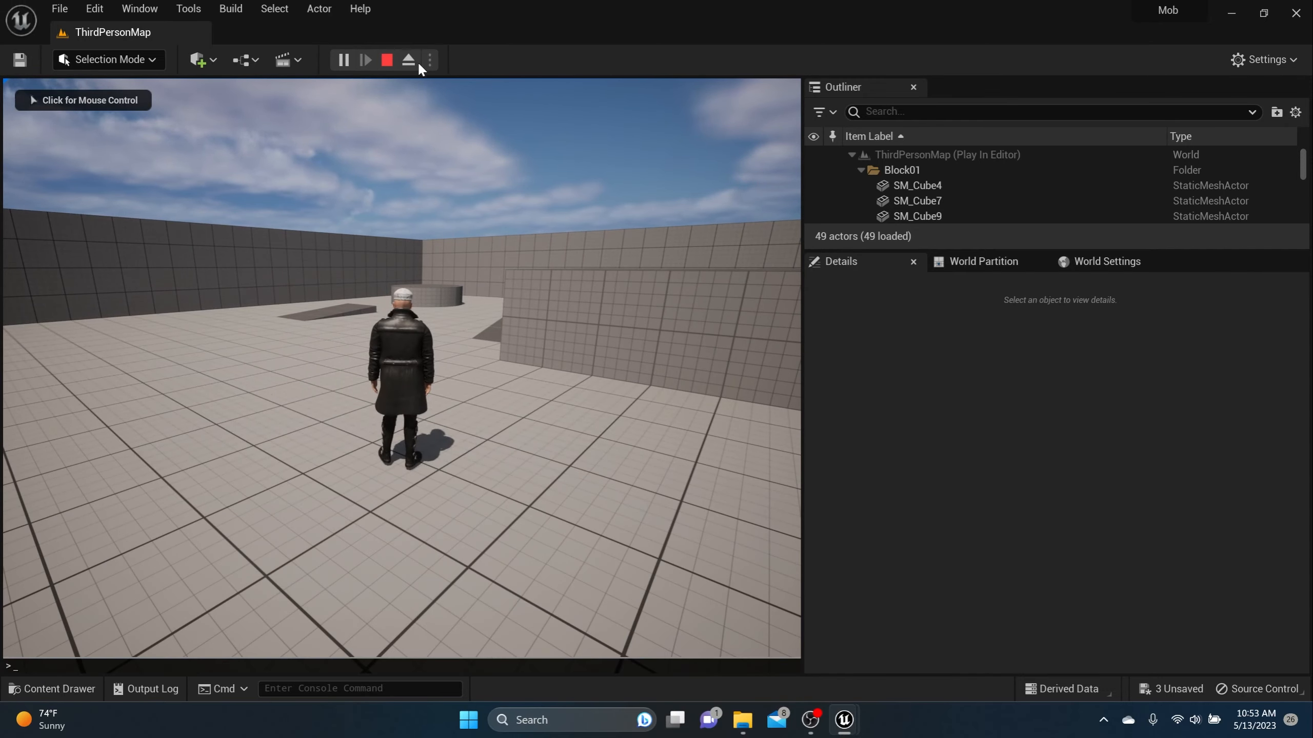
left_click(387, 60)
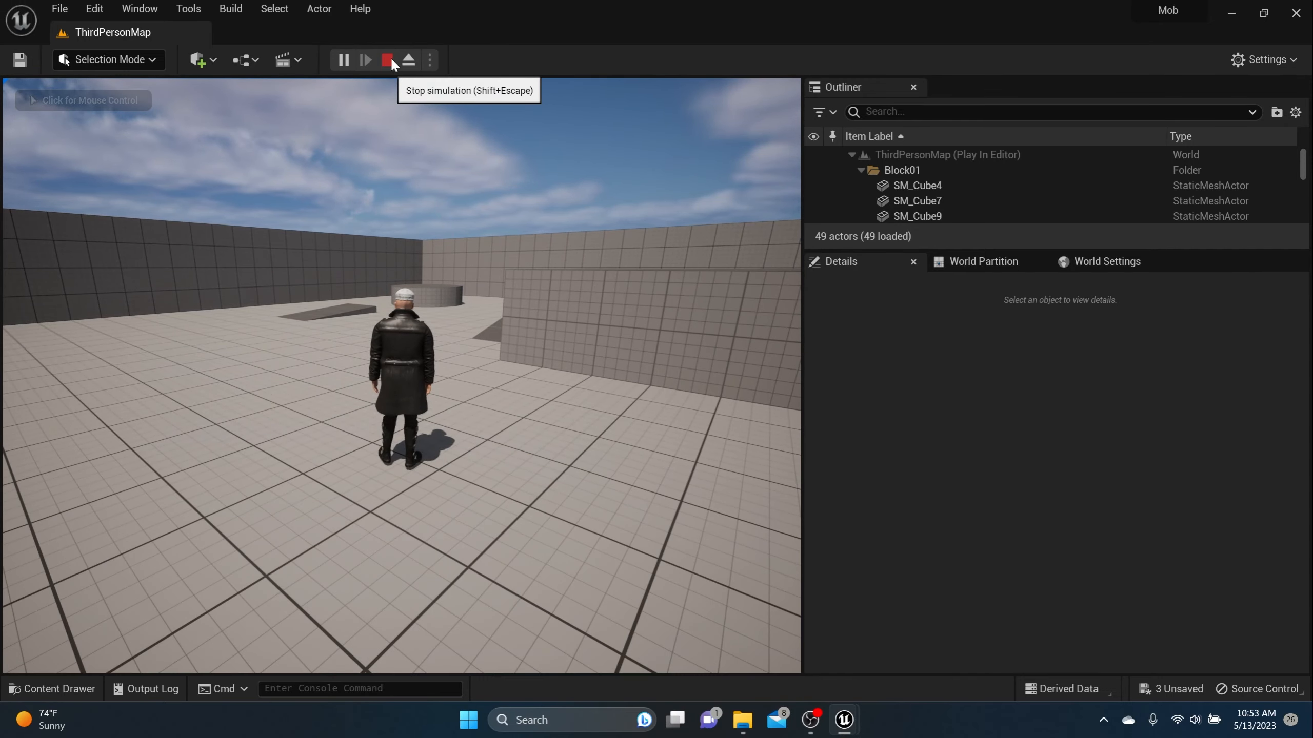
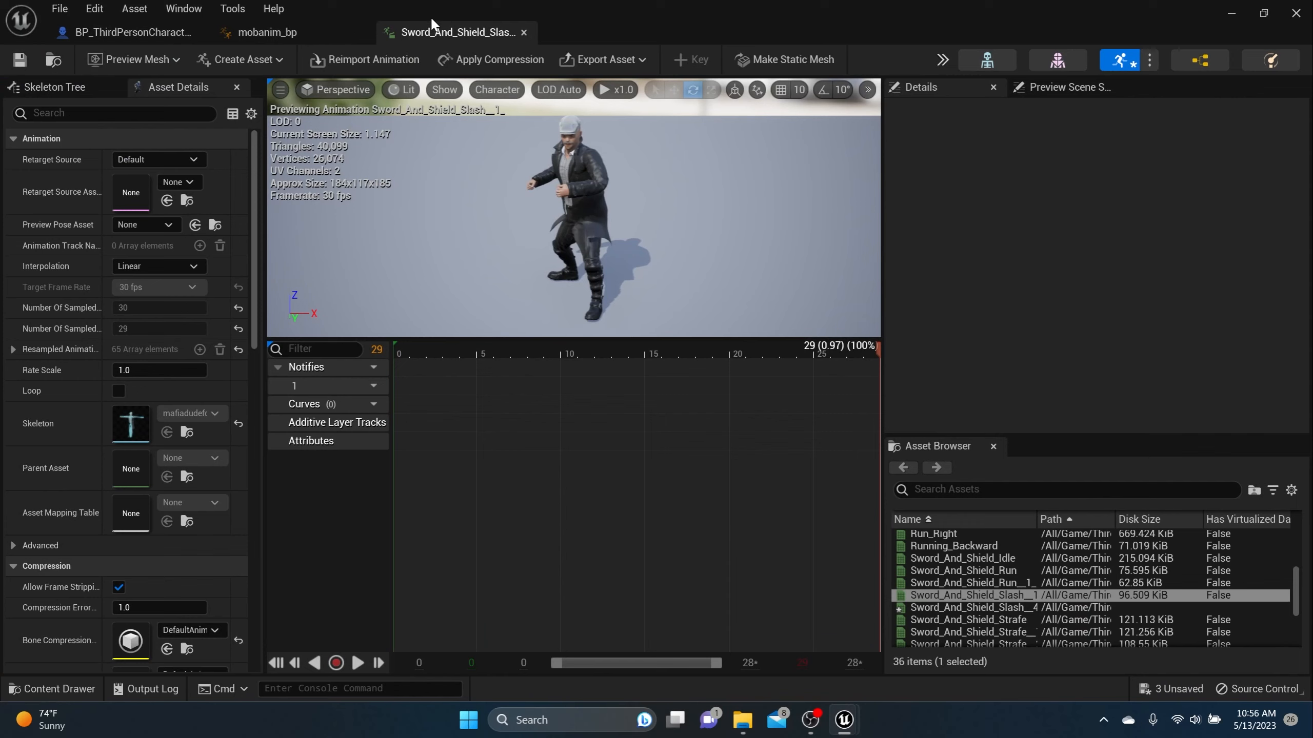
Close the Sword_And_Shield_Slash animation editor and return to the BP_ThirdPersonCharacter event graph.
left_click(523, 31)
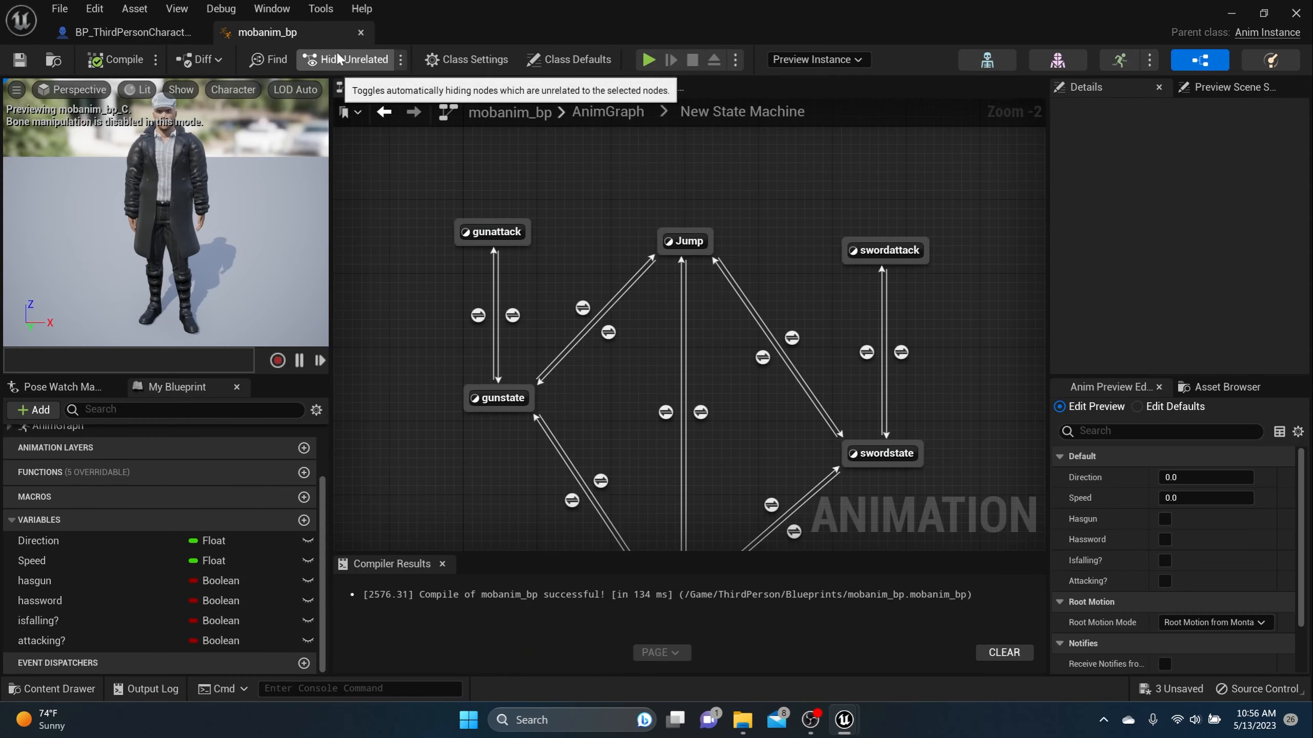
scroll(622, 296, "down", 3)
scroll(566, 273, "up", 3)
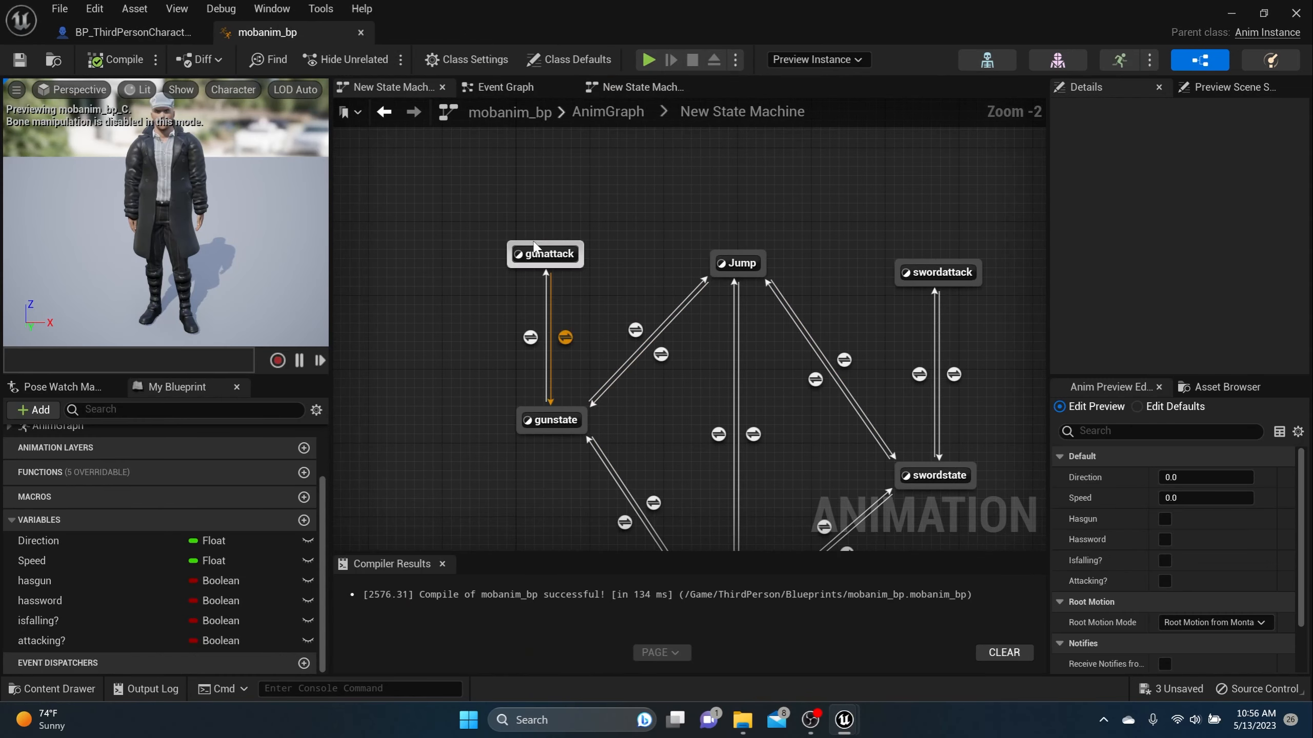
left_click(132, 32)
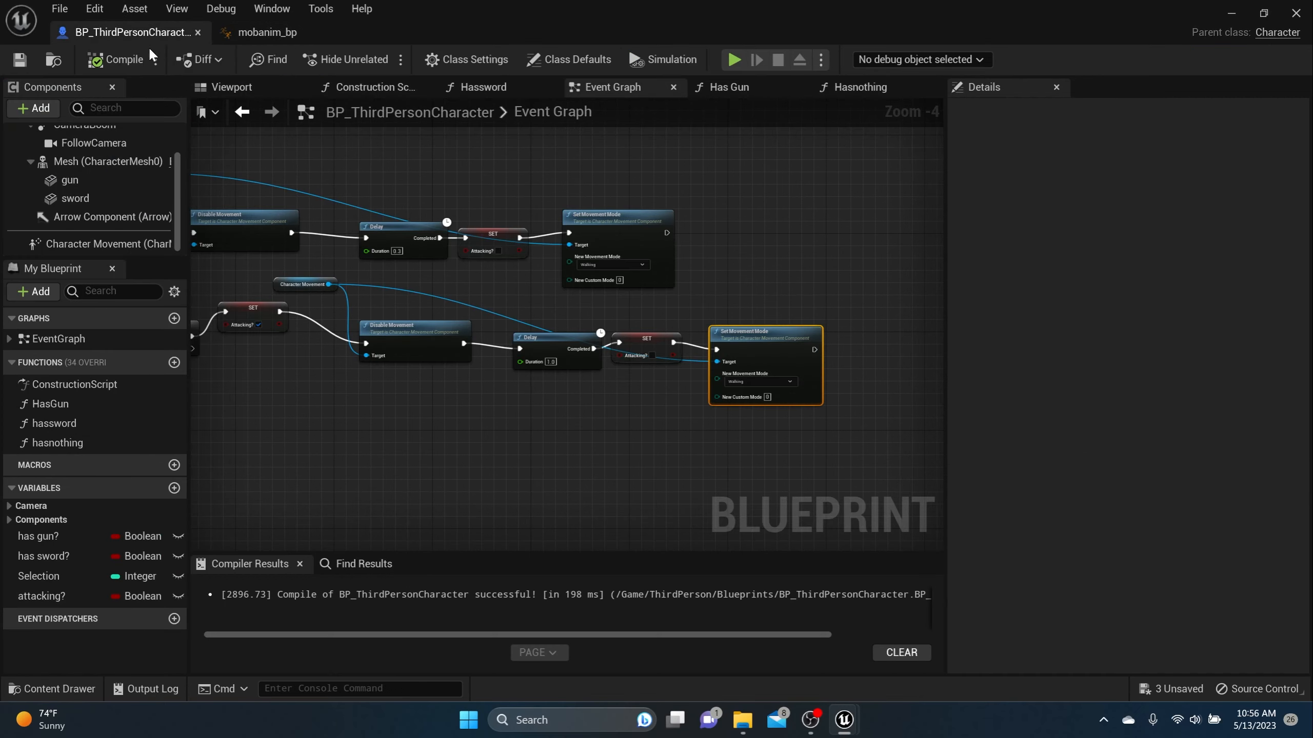
Create a new folder named bullet inside the Blueprints assets folder.
left_click(80, 682)
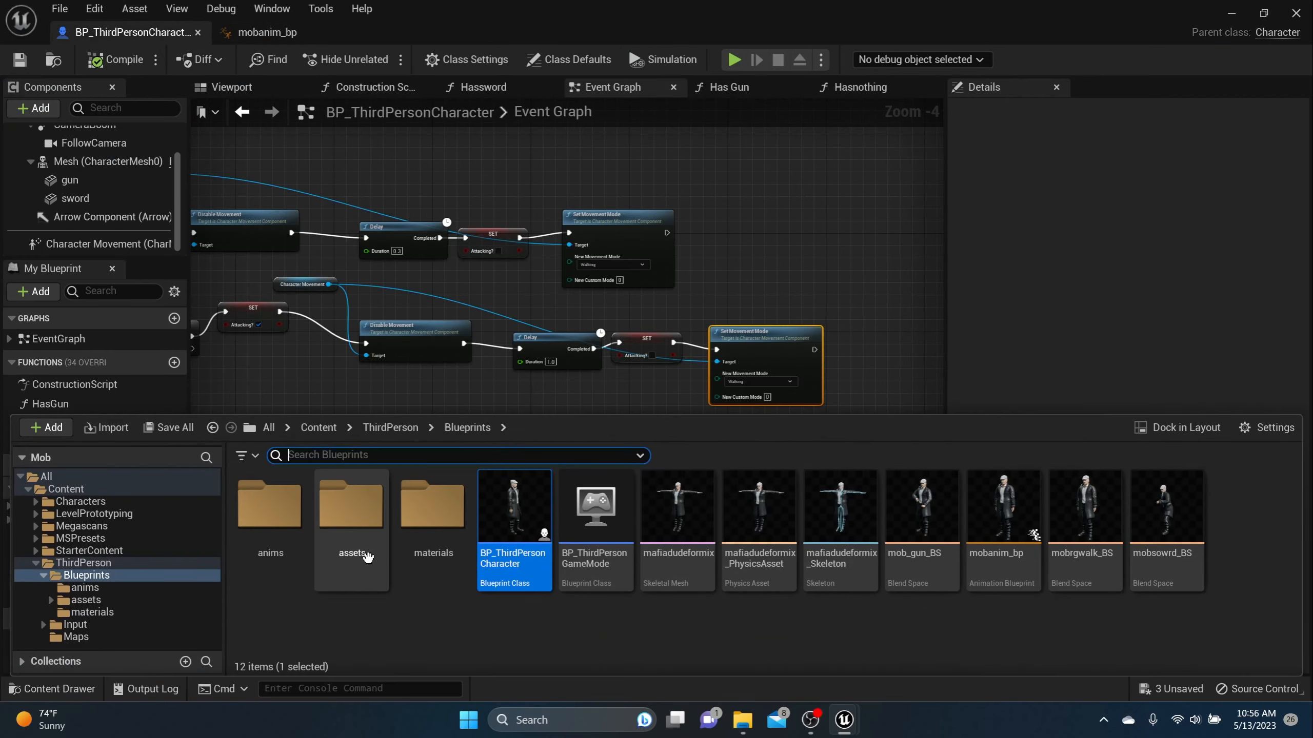
left_click(362, 521)
double_click(362, 521)
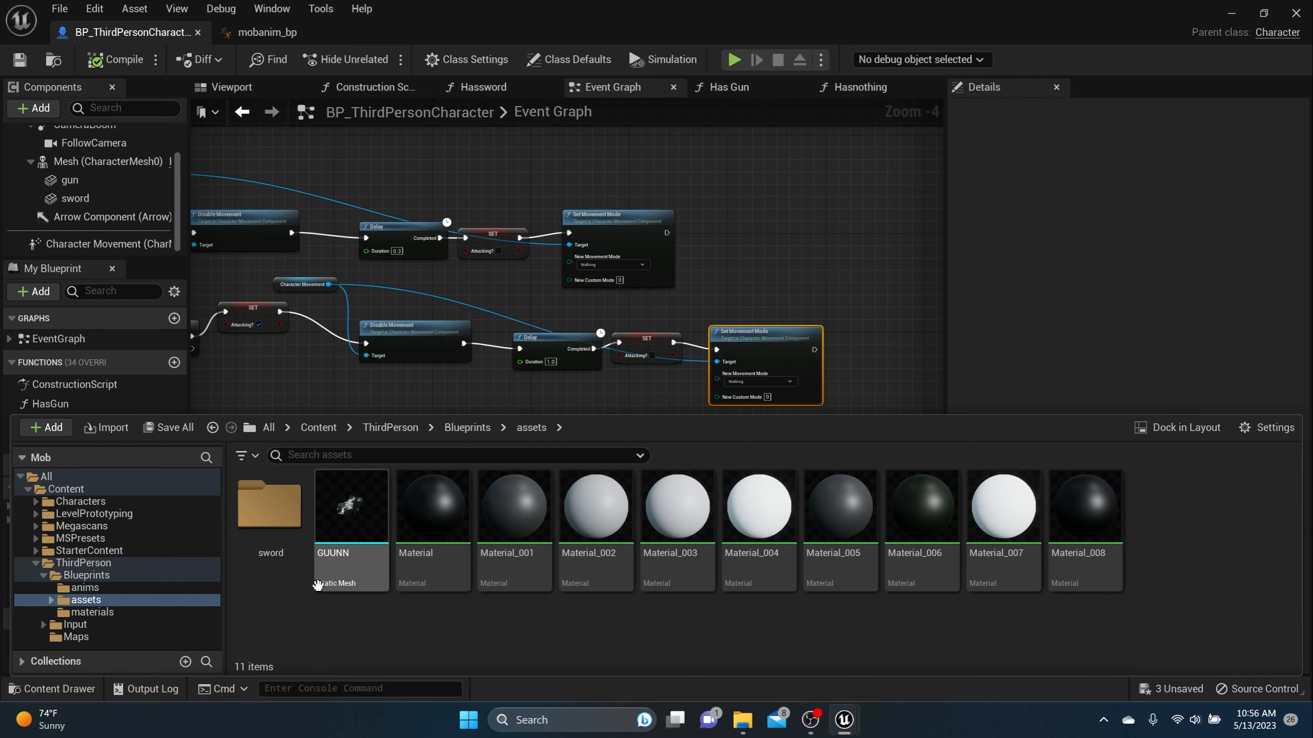
right_click(1199, 569)
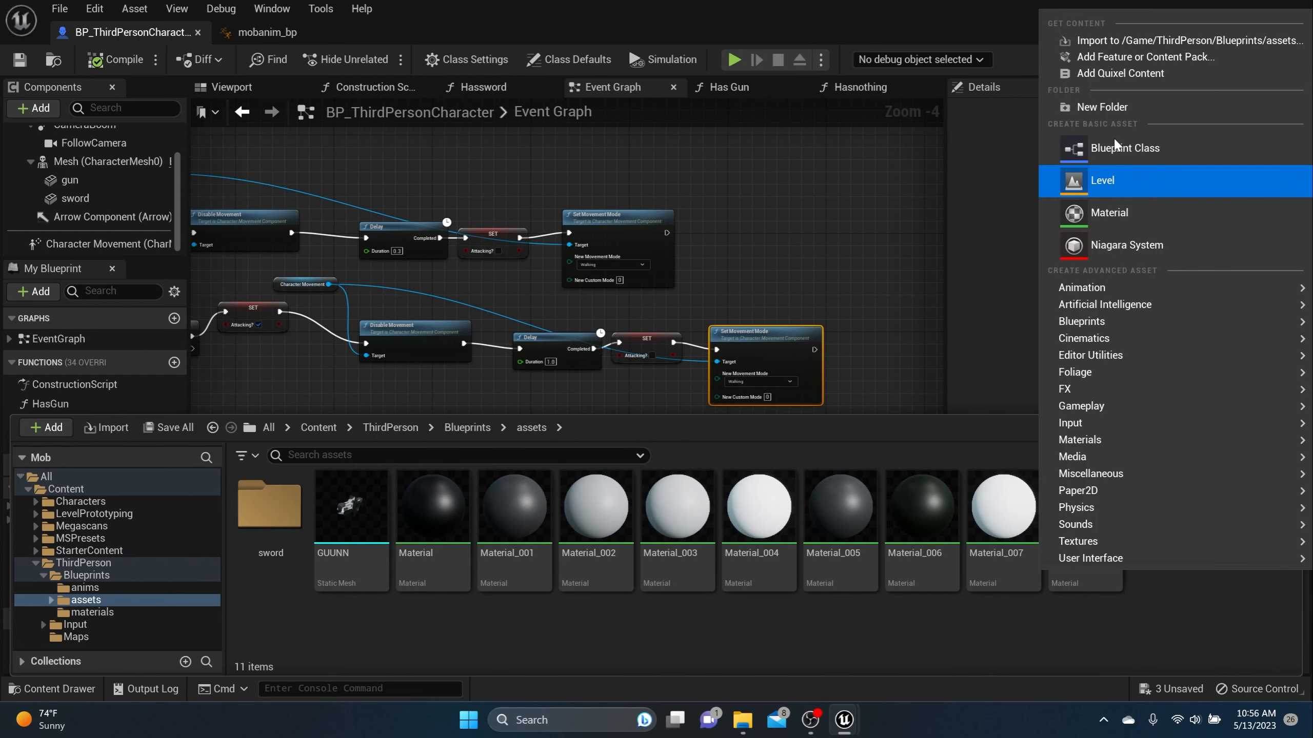
left_click(1112, 106)
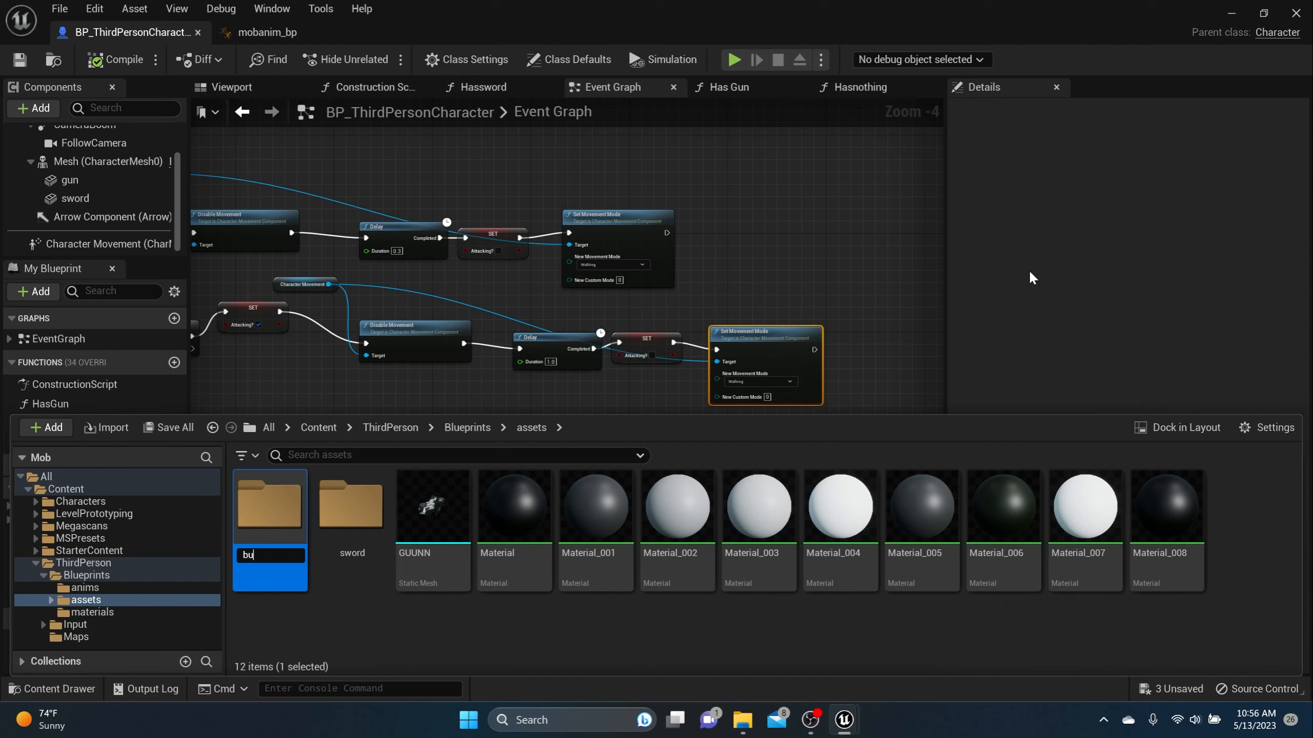
key("Return")
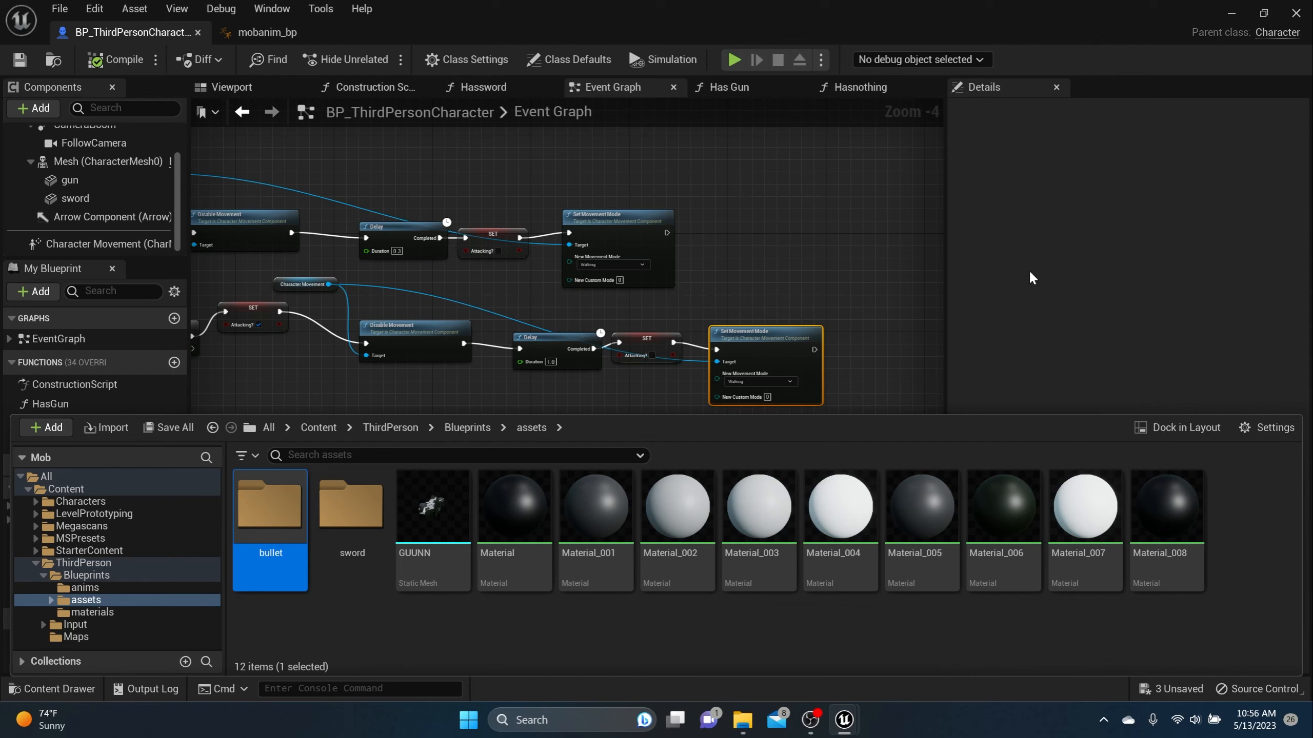
Create an Actor Blueprint class named bullet_bp inside the bullet folder.
double_click(268, 538)
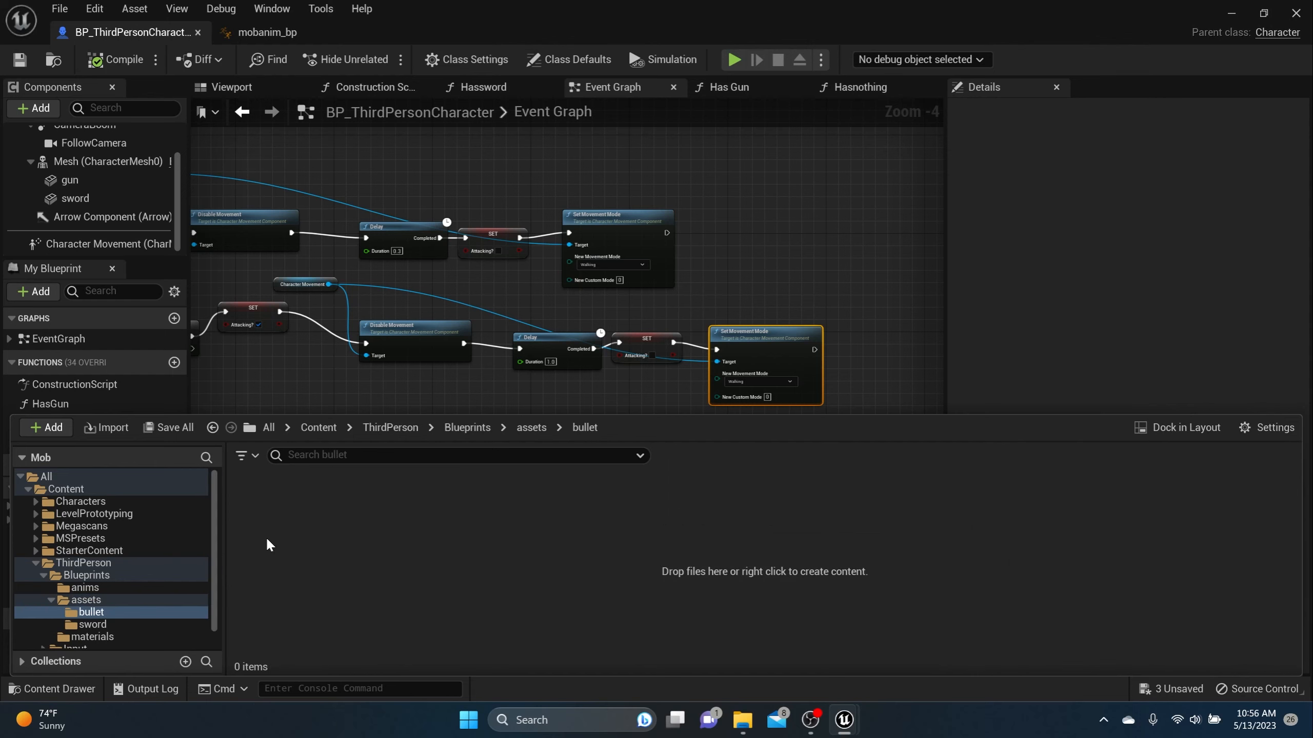
right_click(293, 530)
left_click(369, 283)
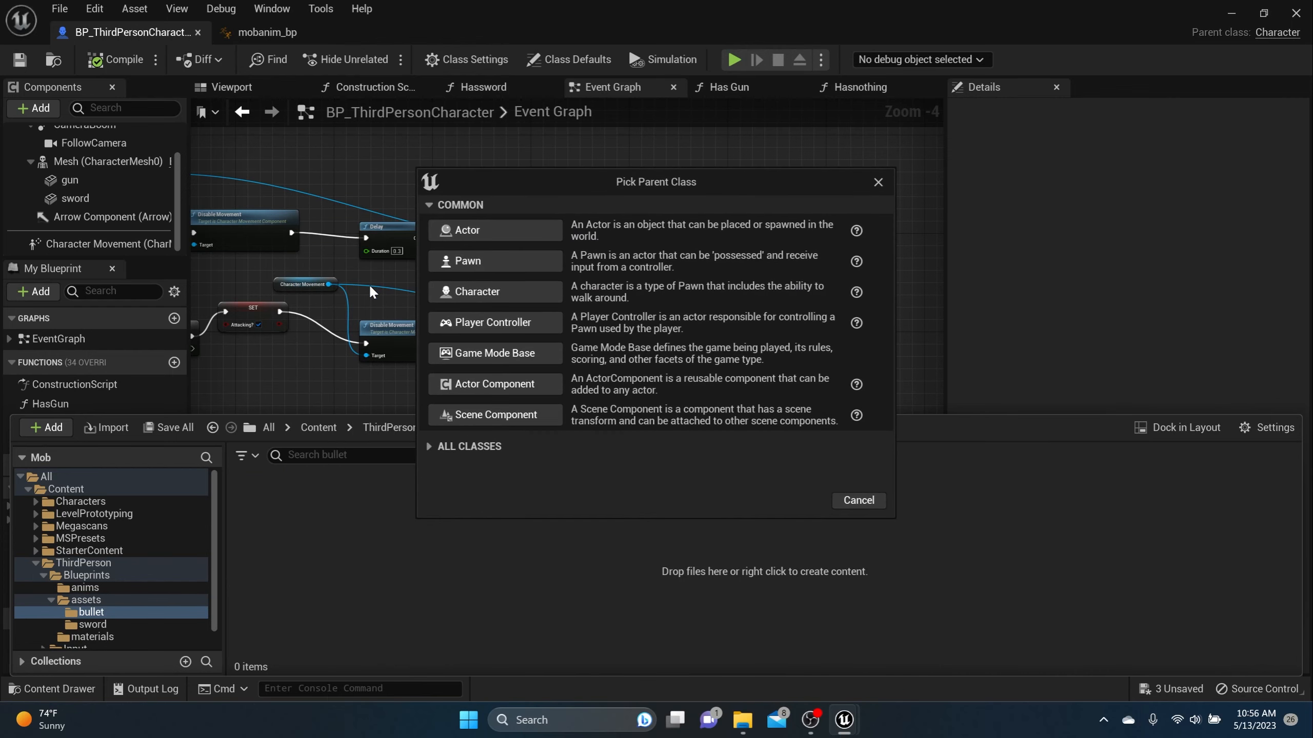
left_click(467, 236)
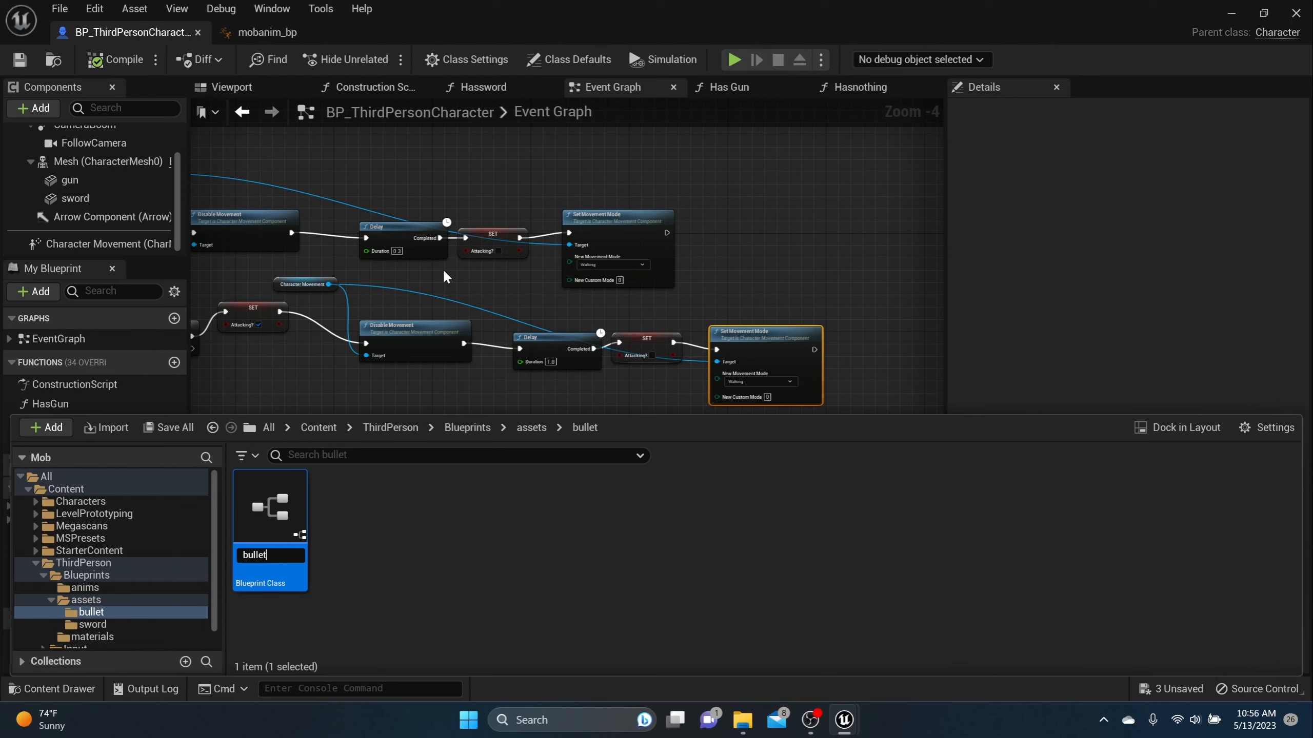
key("Return")
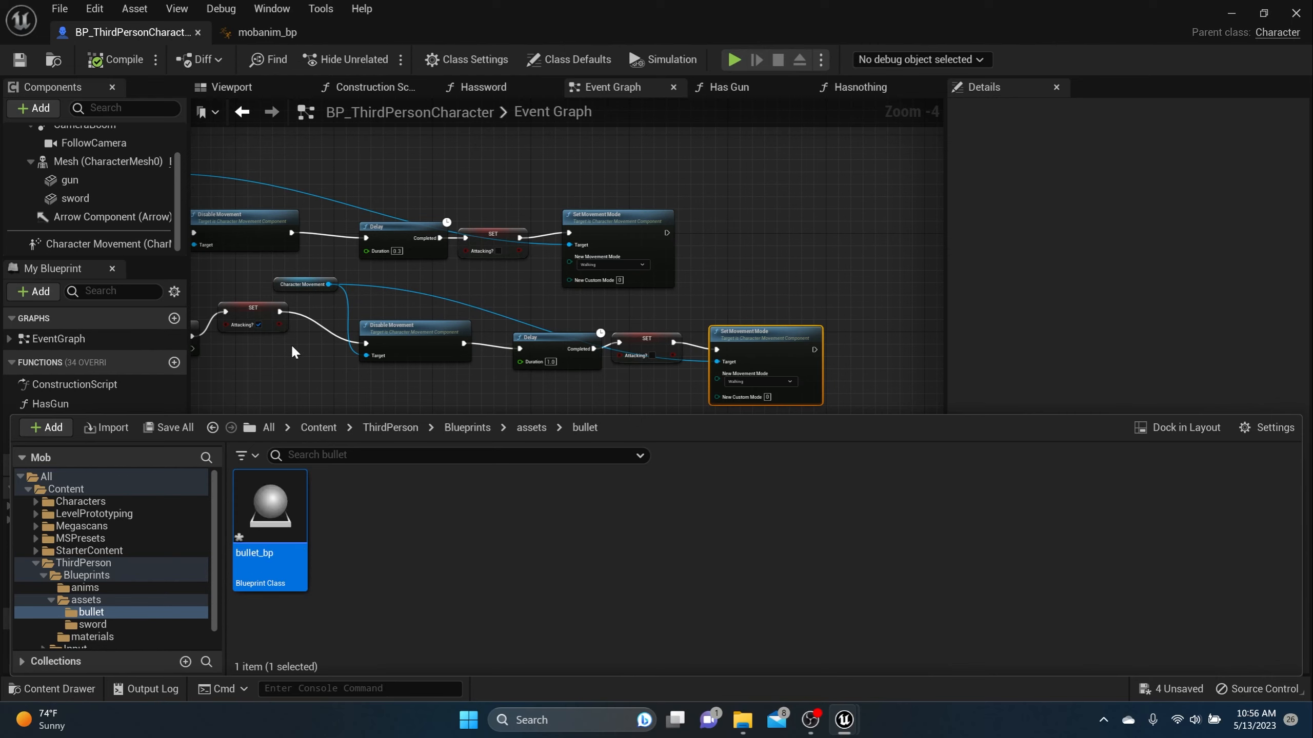
Open bullet_bp for editing and add a Static Mesh component named bull.
double_click(286, 529)
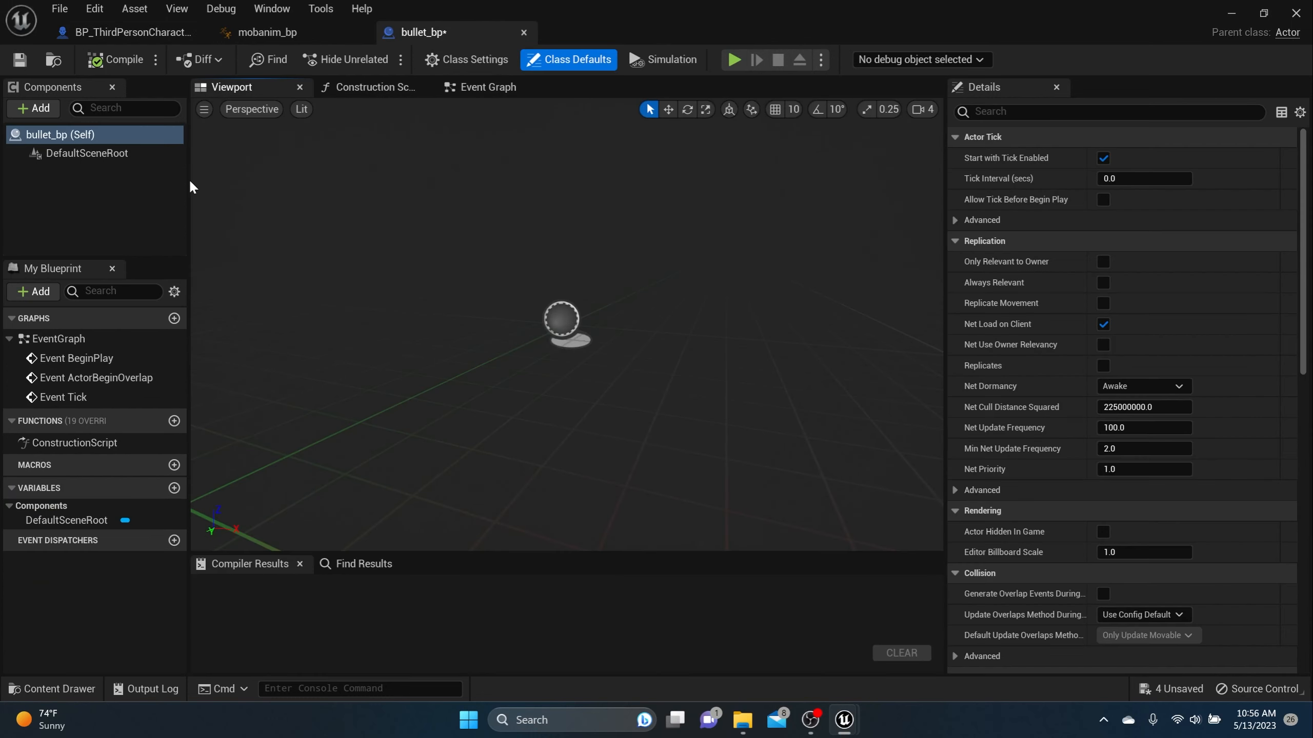
left_click(21, 111)
left_click(67, 263)
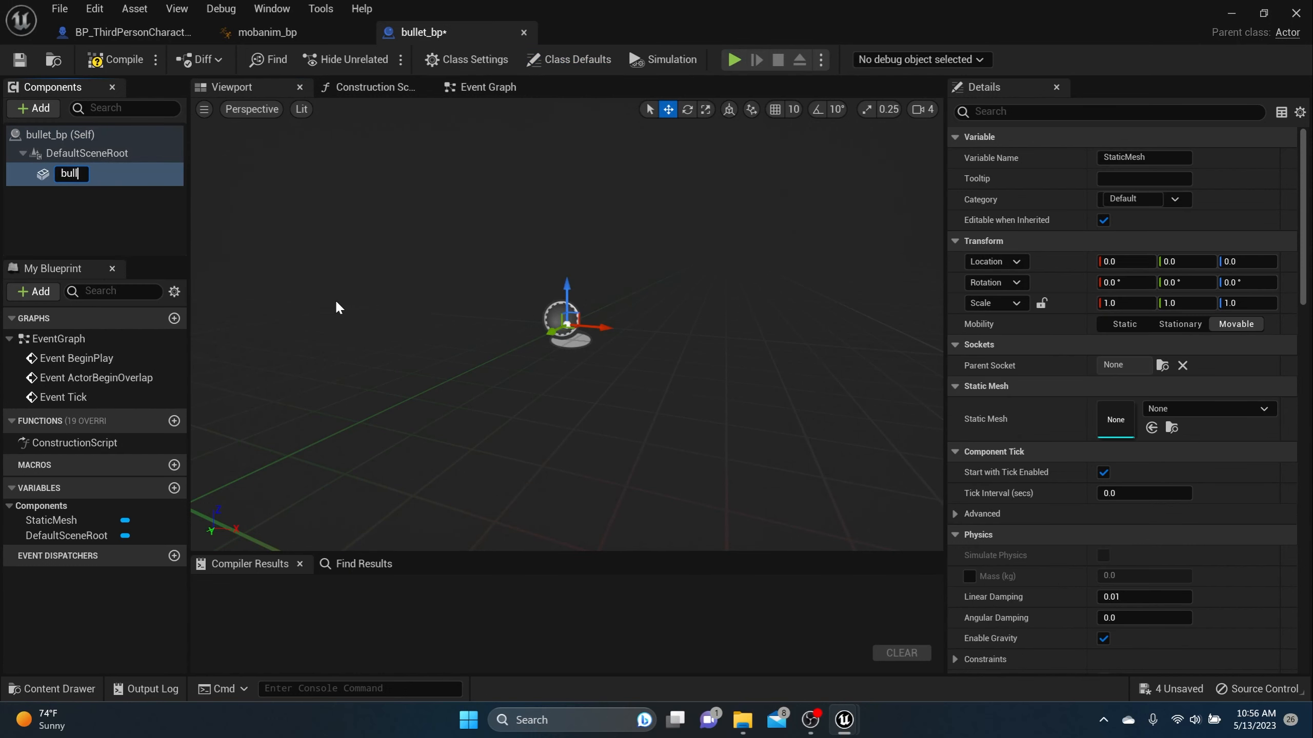
key("Return")
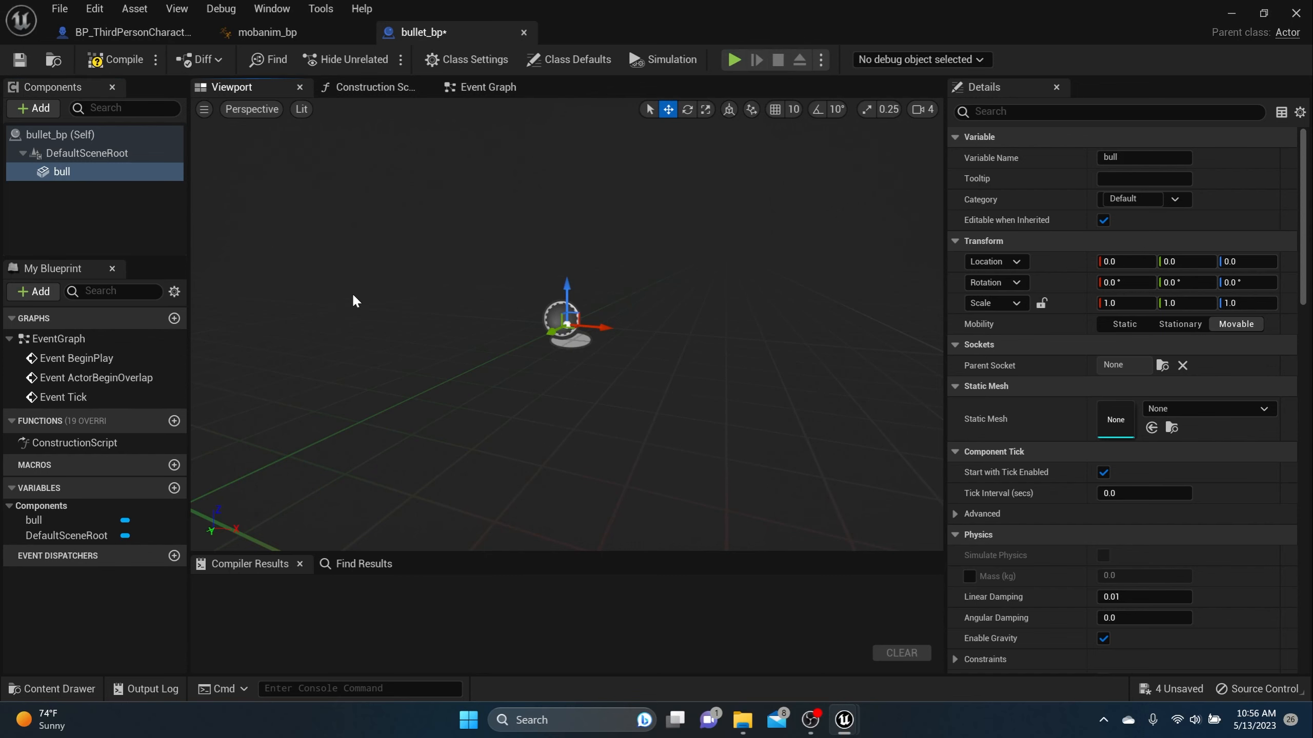
Assign the Shape_Sphere static mesh to the bull component.
left_click(1209, 409)
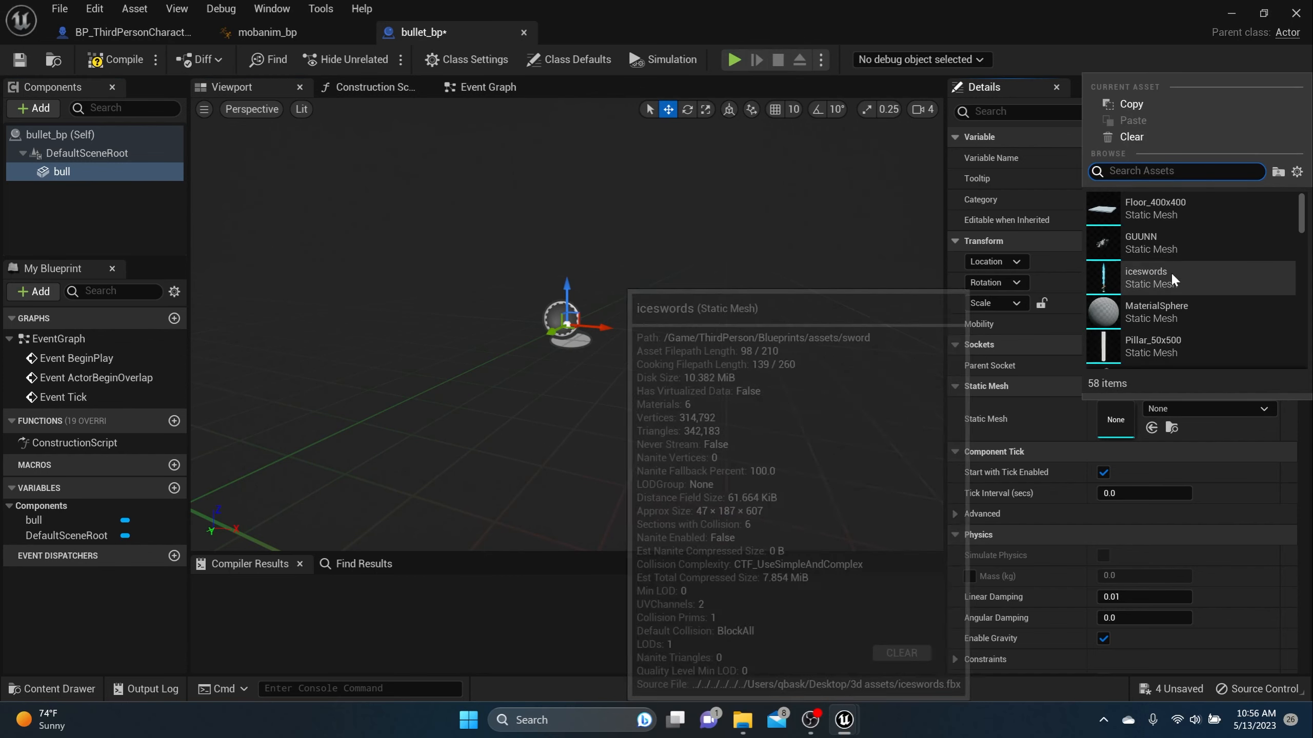
type("sph")
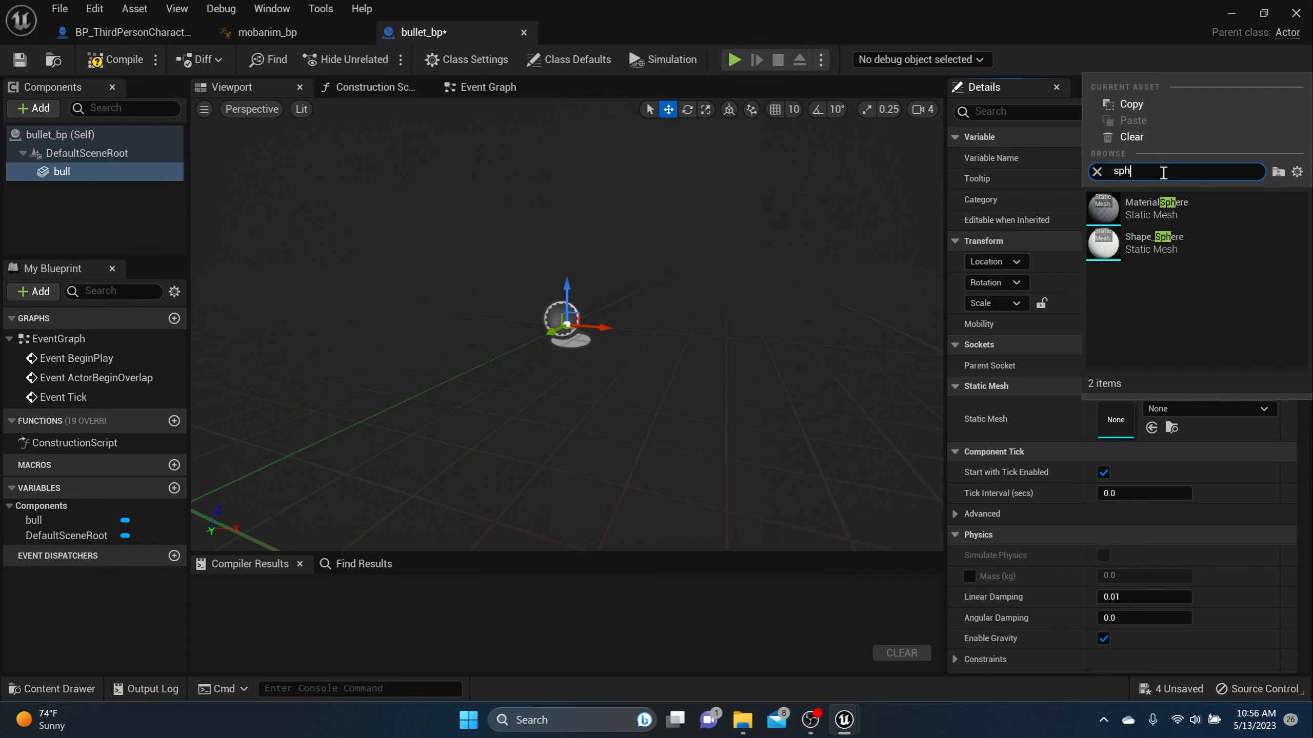
left_click(1138, 245)
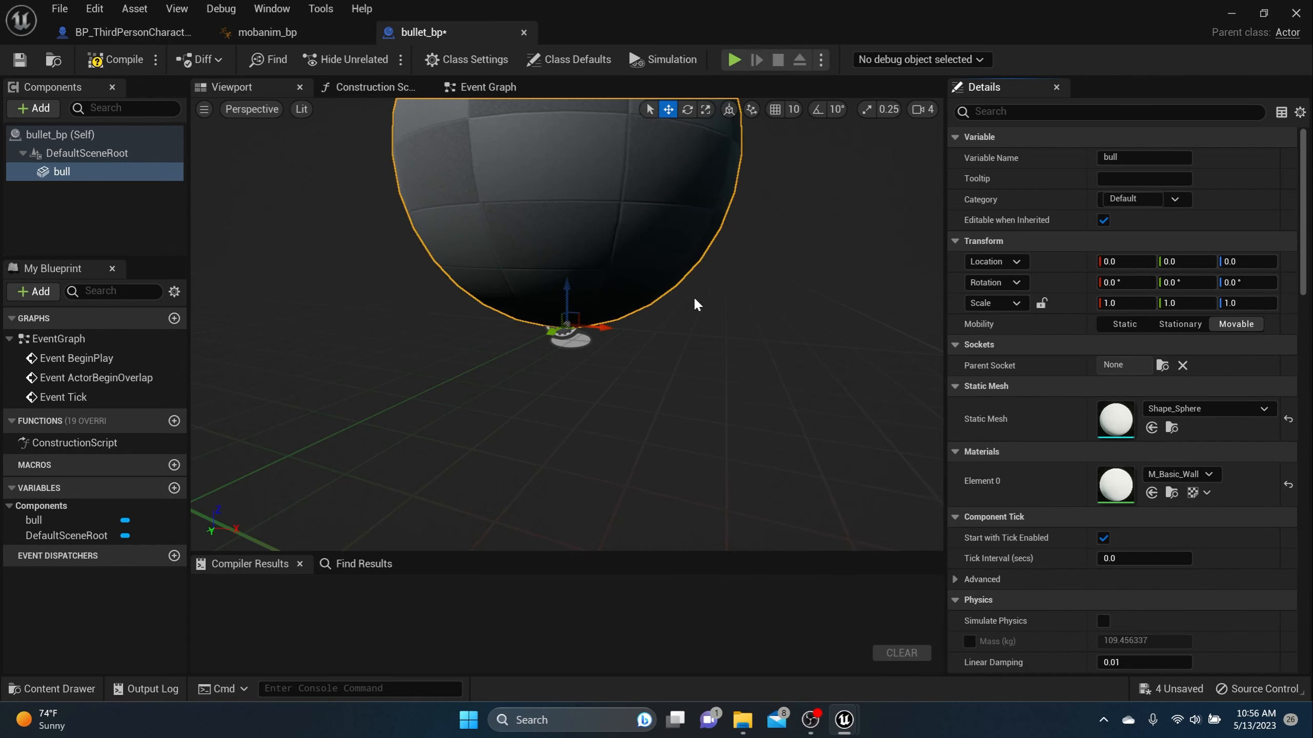
Scale the bull sphere down uniformly to about 0.175 and compile the blueprint.
scroll(651, 309, "up", 1)
scroll(651, 309, "down", 1)
scroll(642, 287, "down", 1)
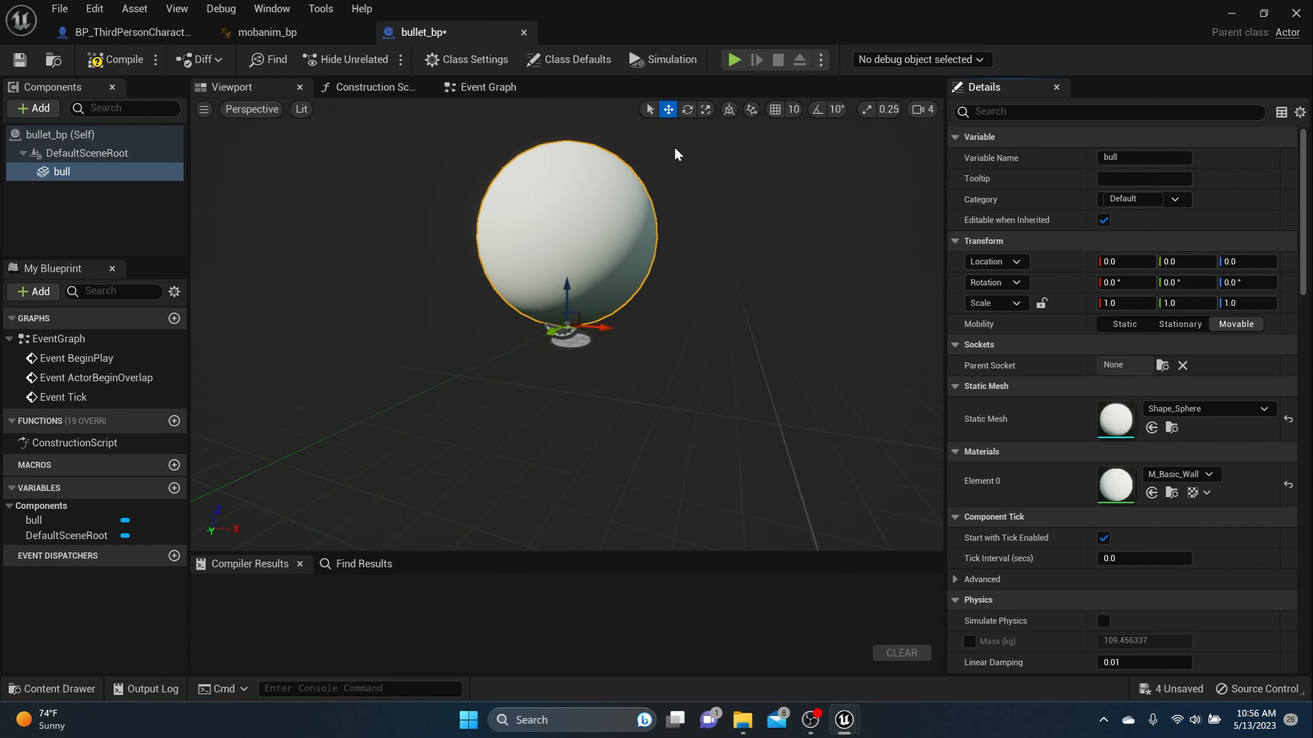
left_click(705, 110)
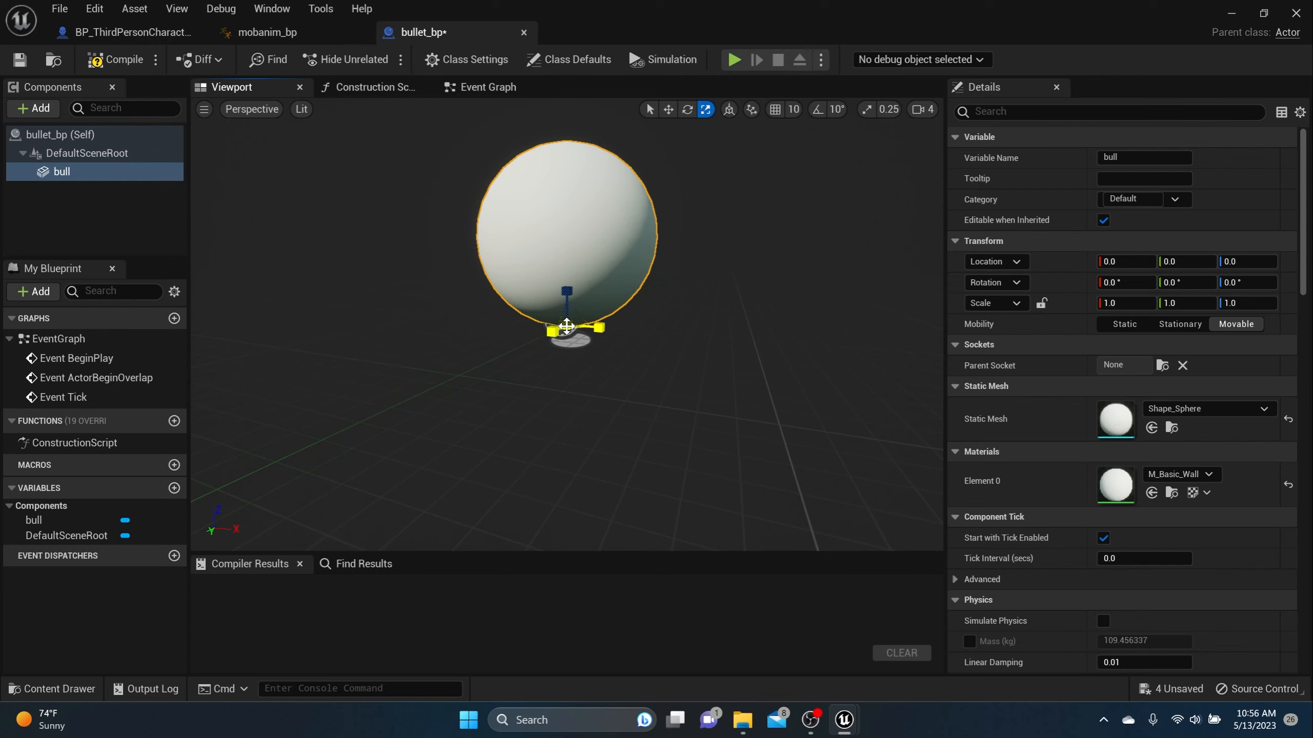
scroll(568, 326, "up", 1)
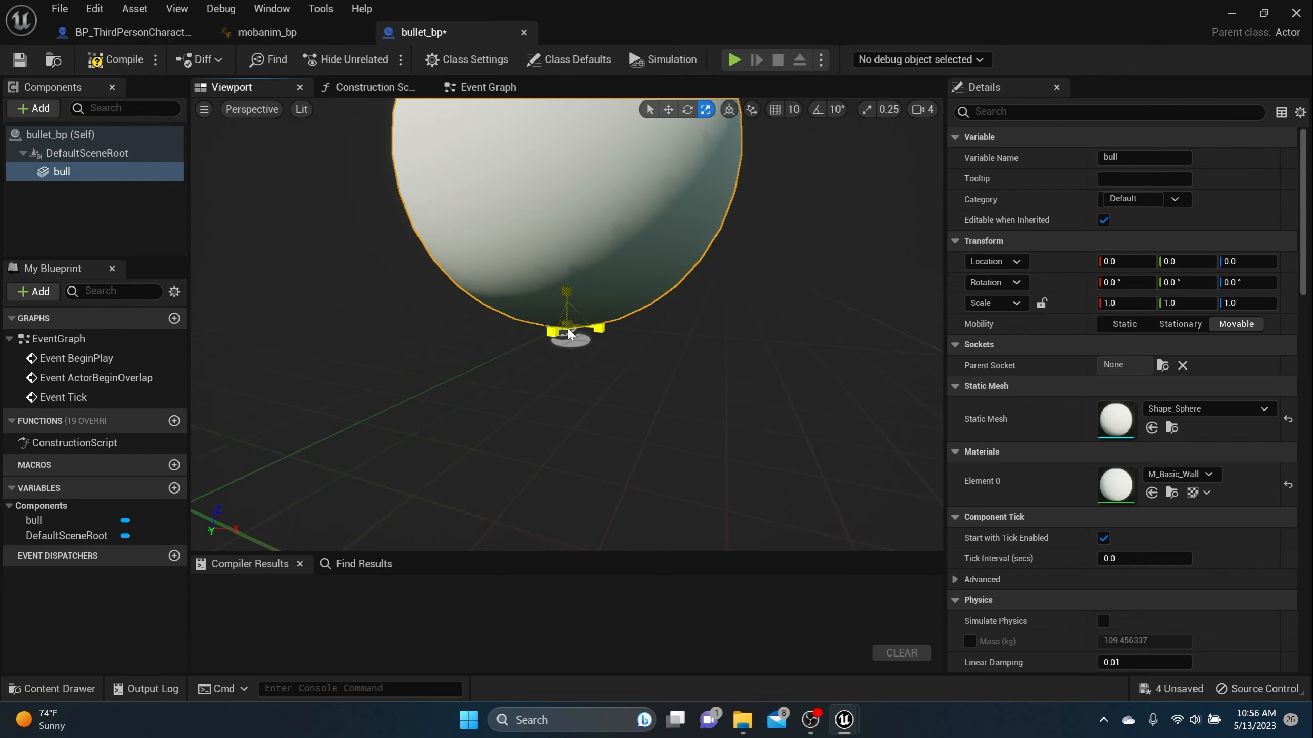
left_click_drag(568, 333, 558, 366)
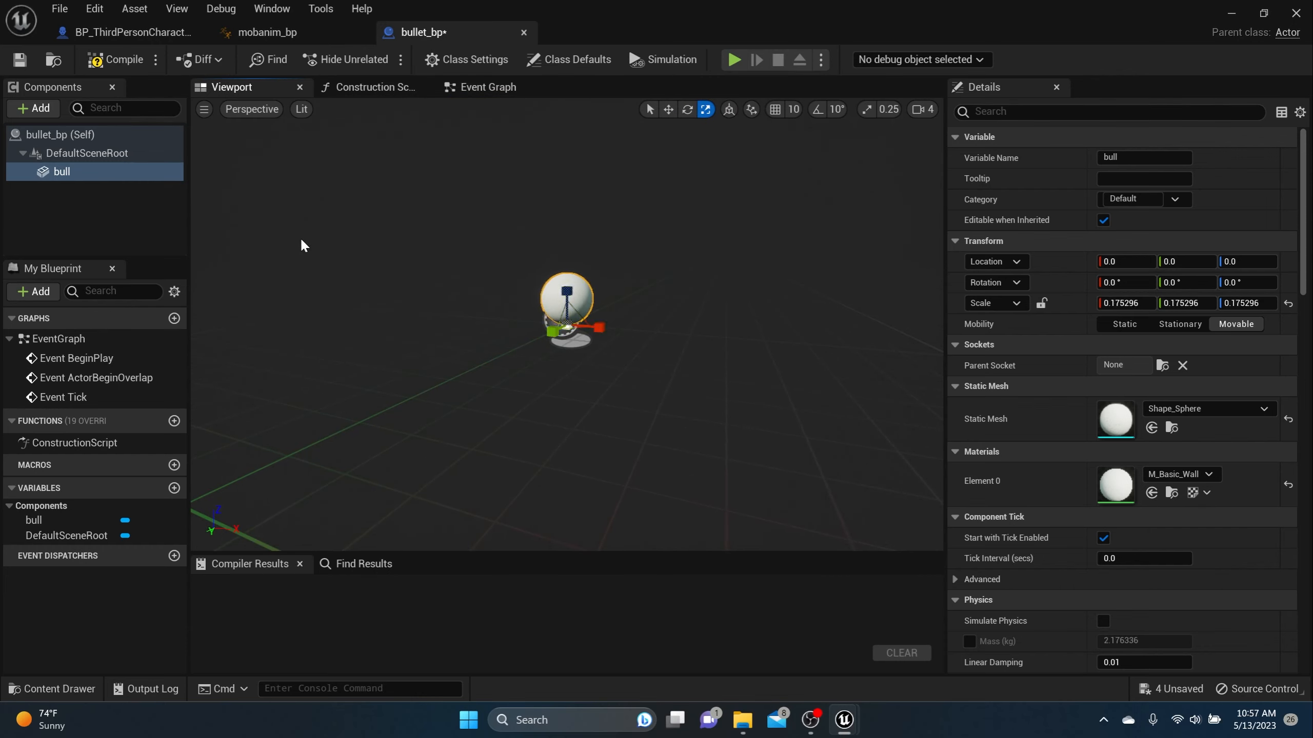
left_click(108, 61)
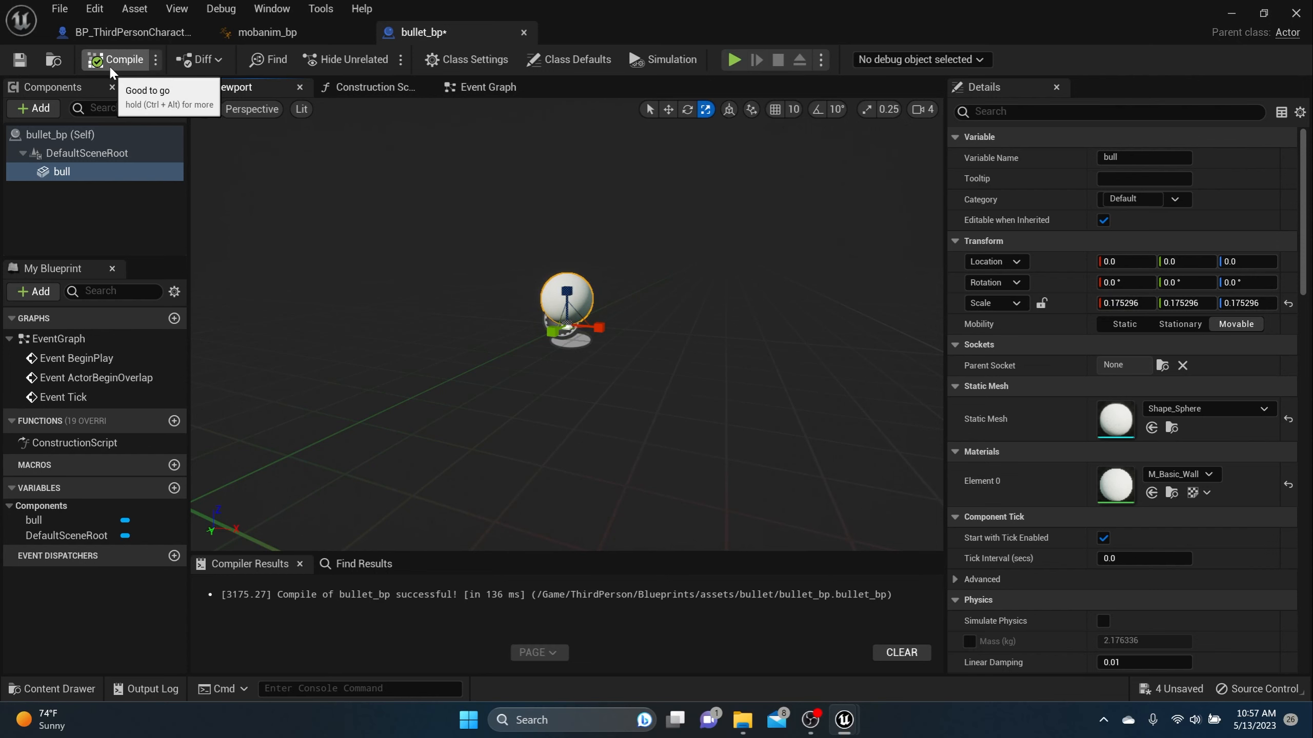
Add a Sphere Collision component as a child of bull.
left_click(36, 109)
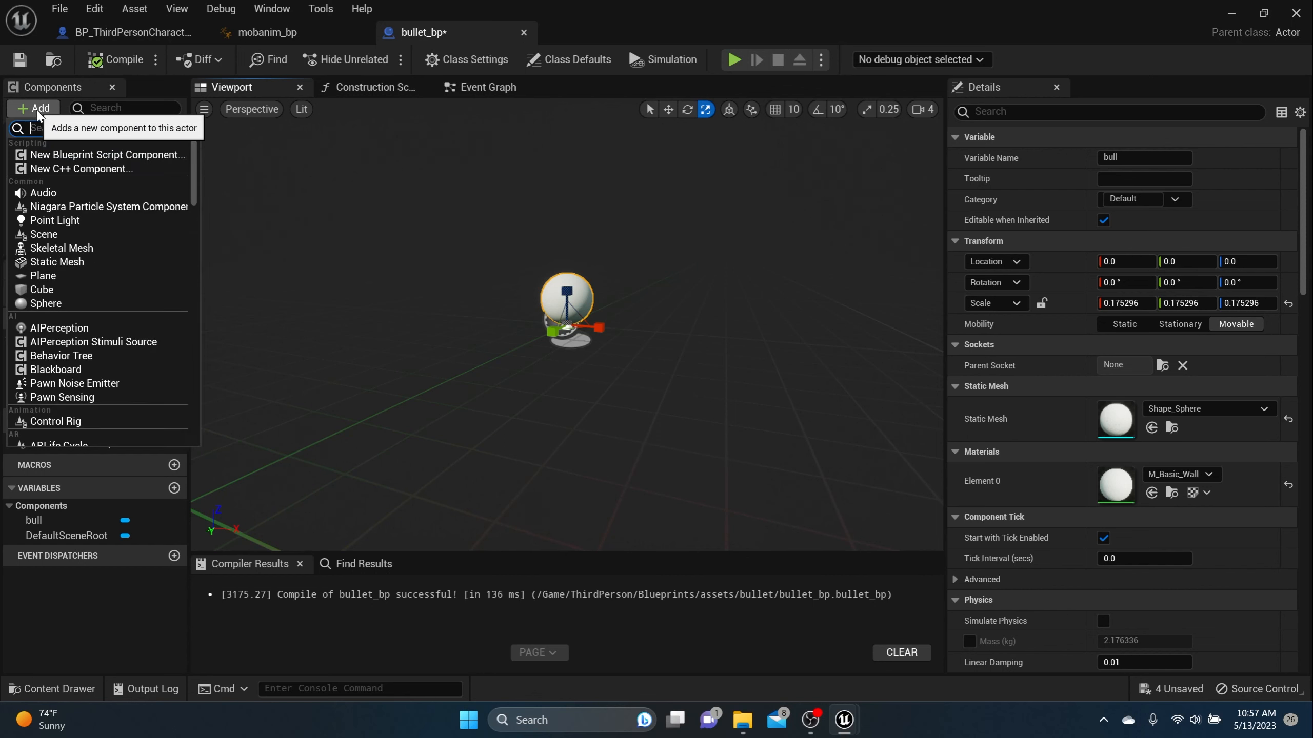
type("sph")
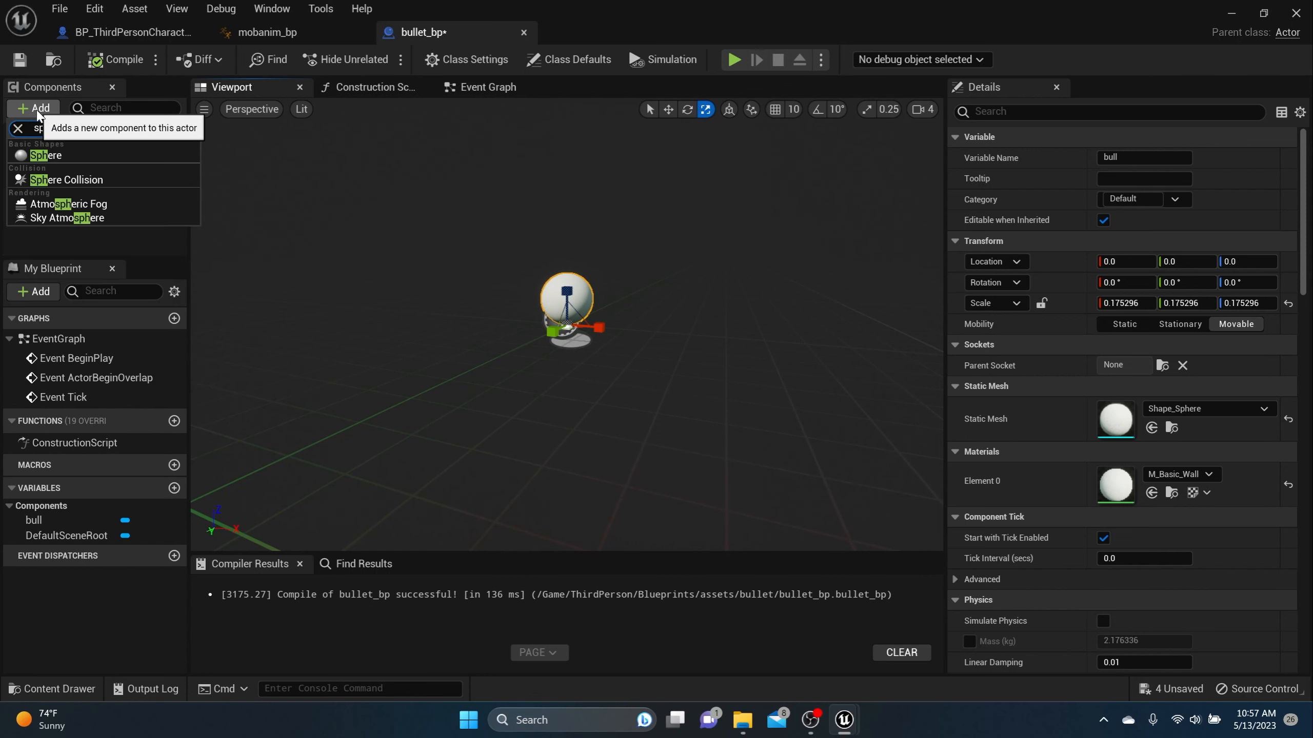
left_click(56, 181)
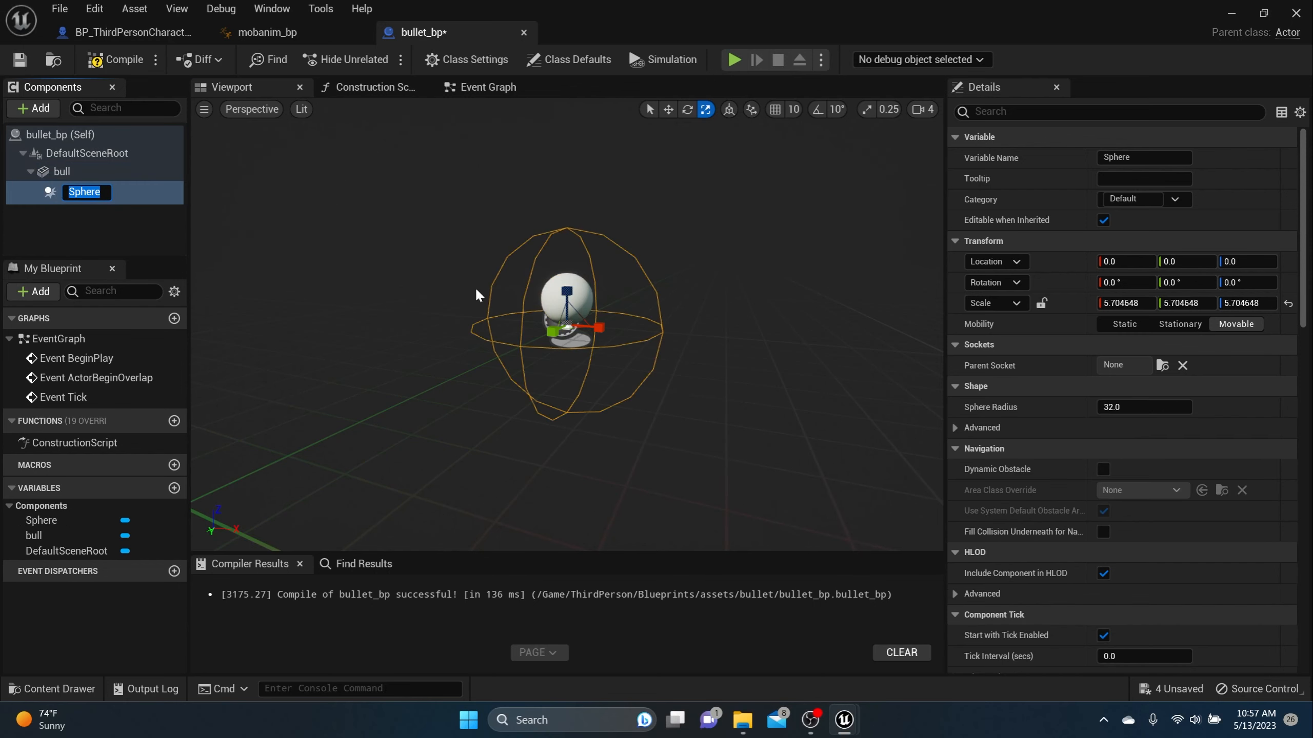
Shrink the collision sphere uniformly to about 3.9 scale and raise it to about 33.7 on Z around the ball.
left_click(566, 330)
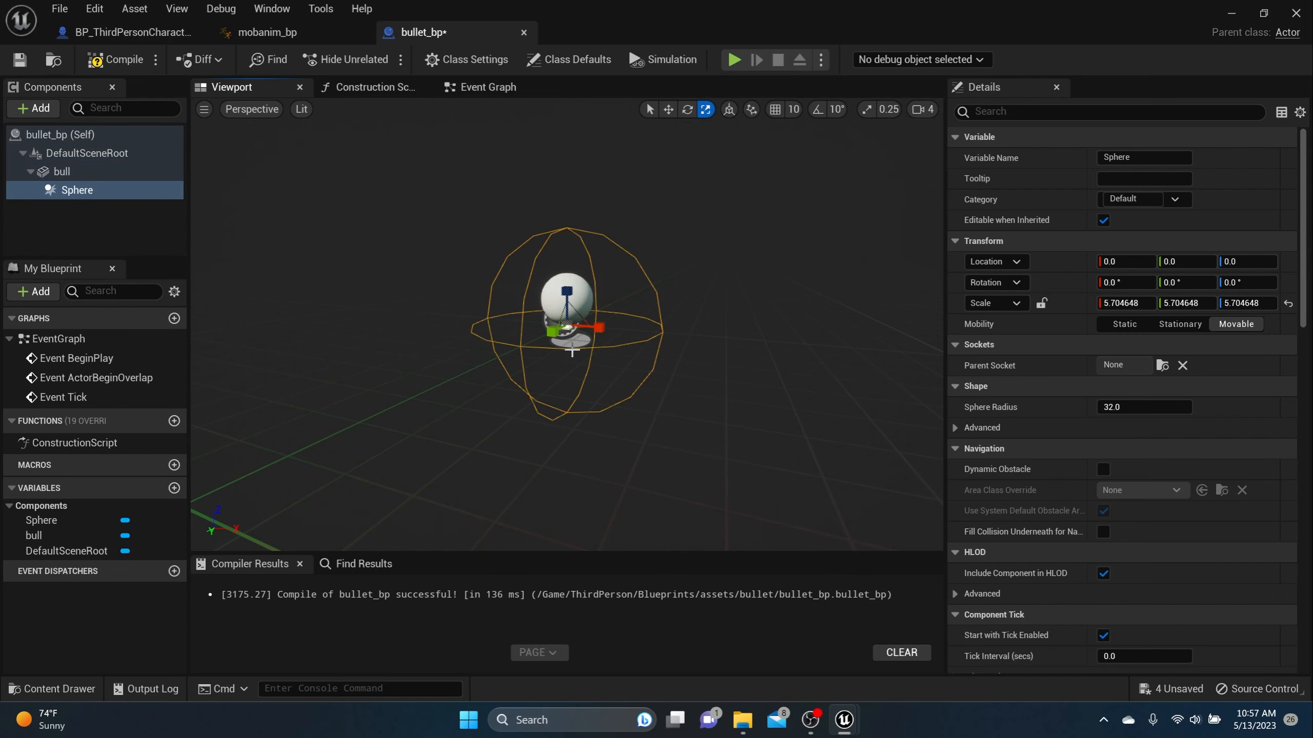
left_click_drag(569, 330, 540, 357)
left_click(668, 109)
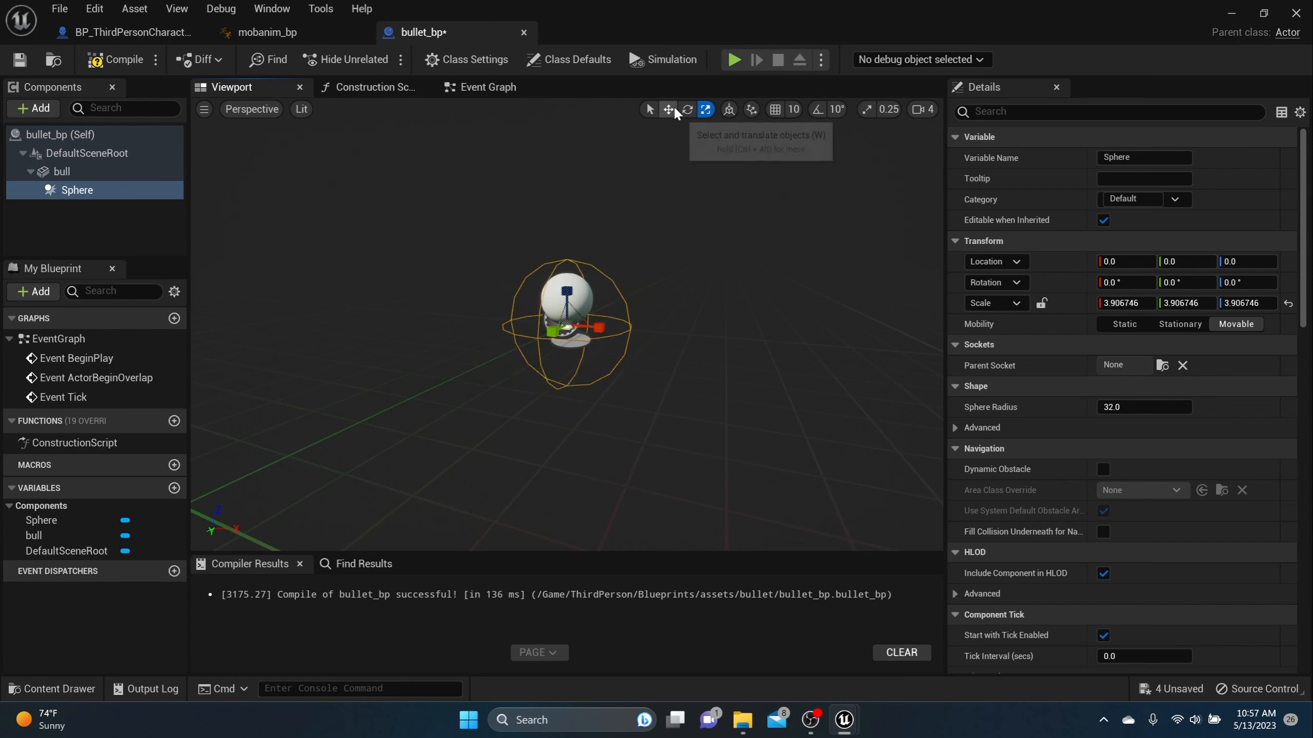
left_click_drag(568, 287, 567, 266)
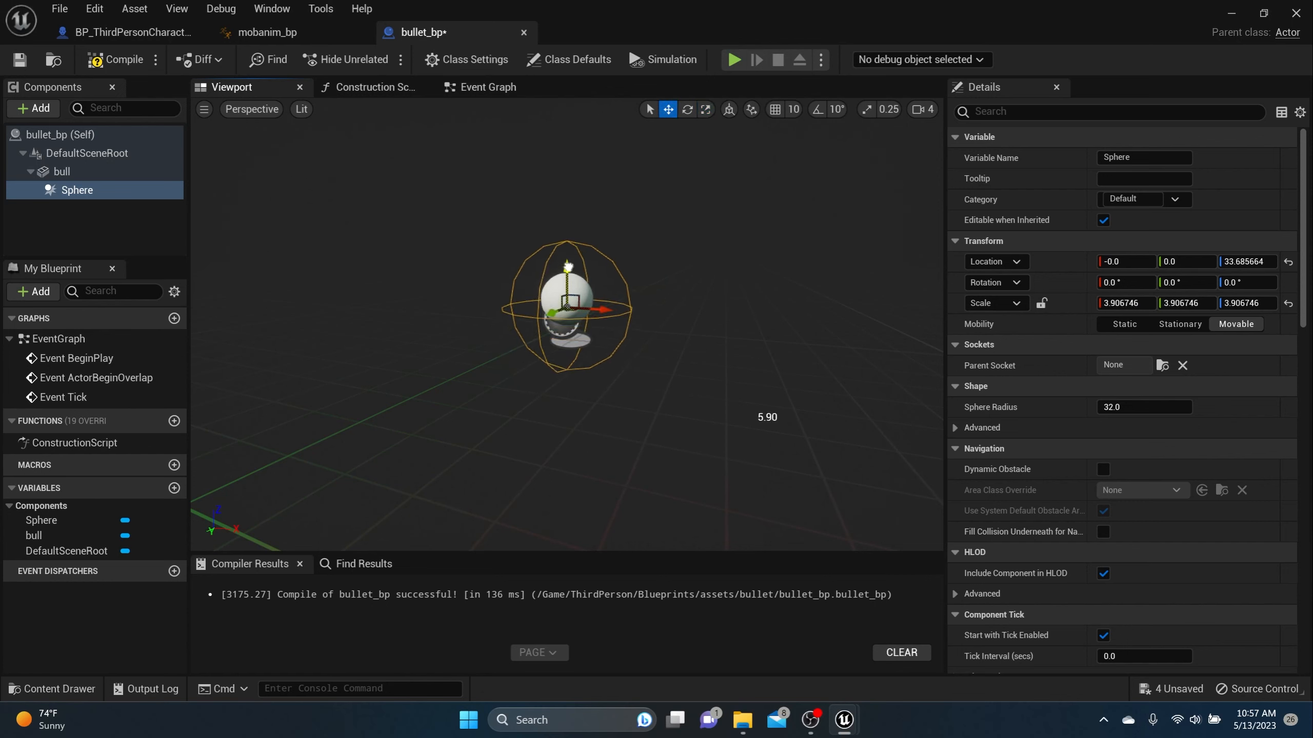
Enlarge the bull mesh uniformly to a scale of about 0.285.
left_click(579, 299)
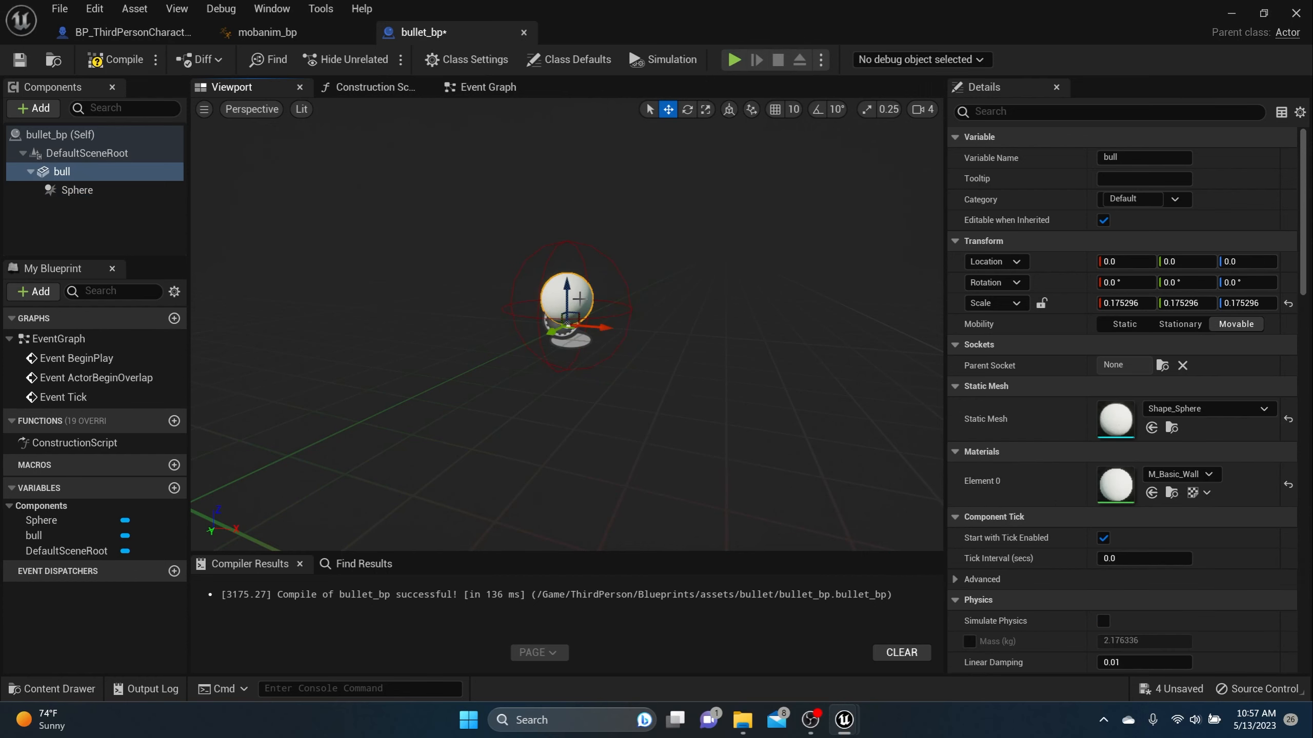
left_click(706, 109)
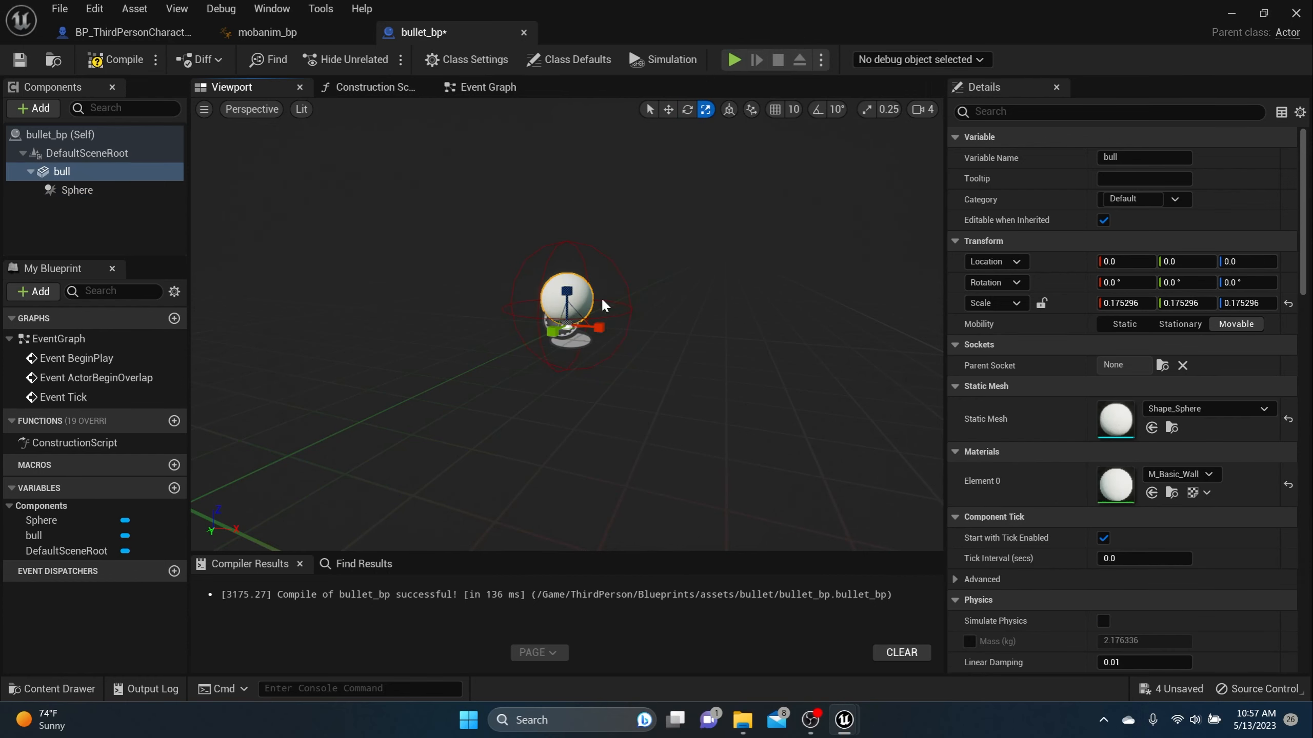
left_click(569, 326)
left_click(568, 329)
mouse_move(569, 326)
left_mouse_down()
mouse_move(602, 289)
mouse_move(570, 325)
mouse_move(579, 316)
left_mouse_up()
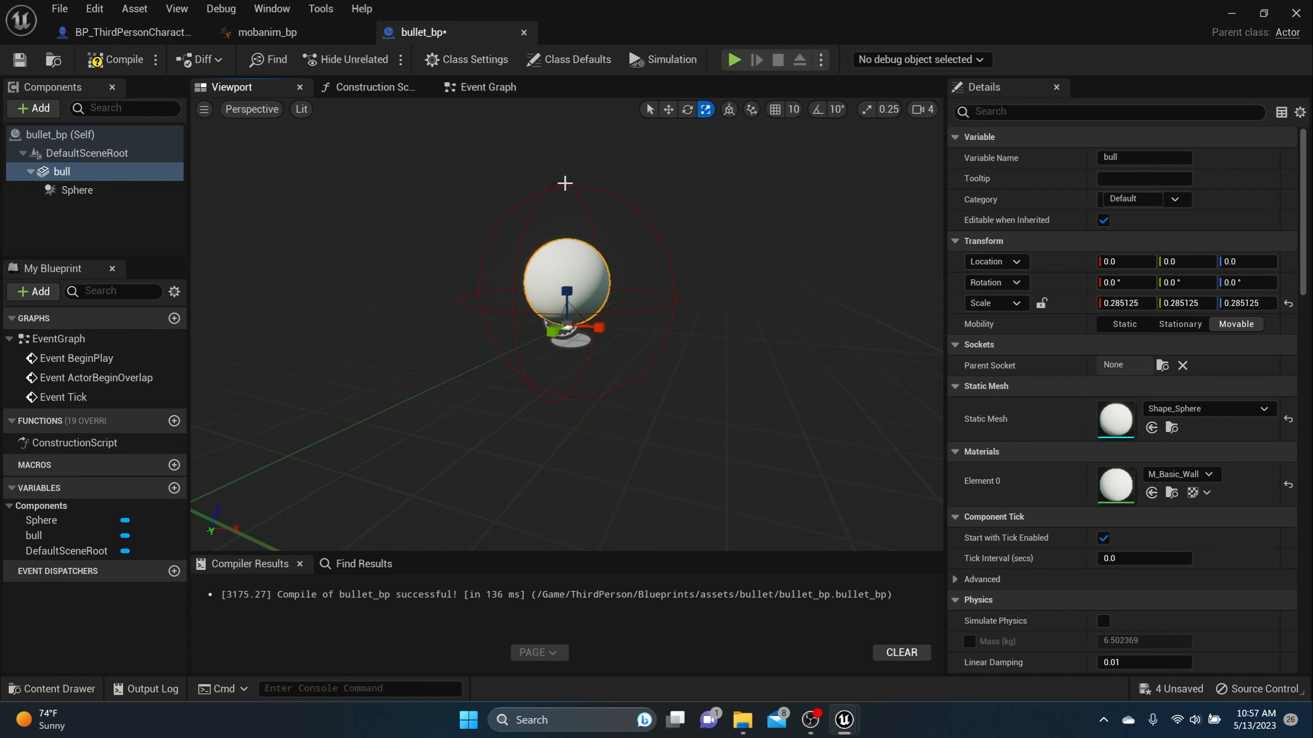
Fit the collision sphere around the ball at about 2.22 scale and 43 on Z, and compile and save the blueprint.
left_click(566, 183)
left_click_drag(568, 297, 542, 324)
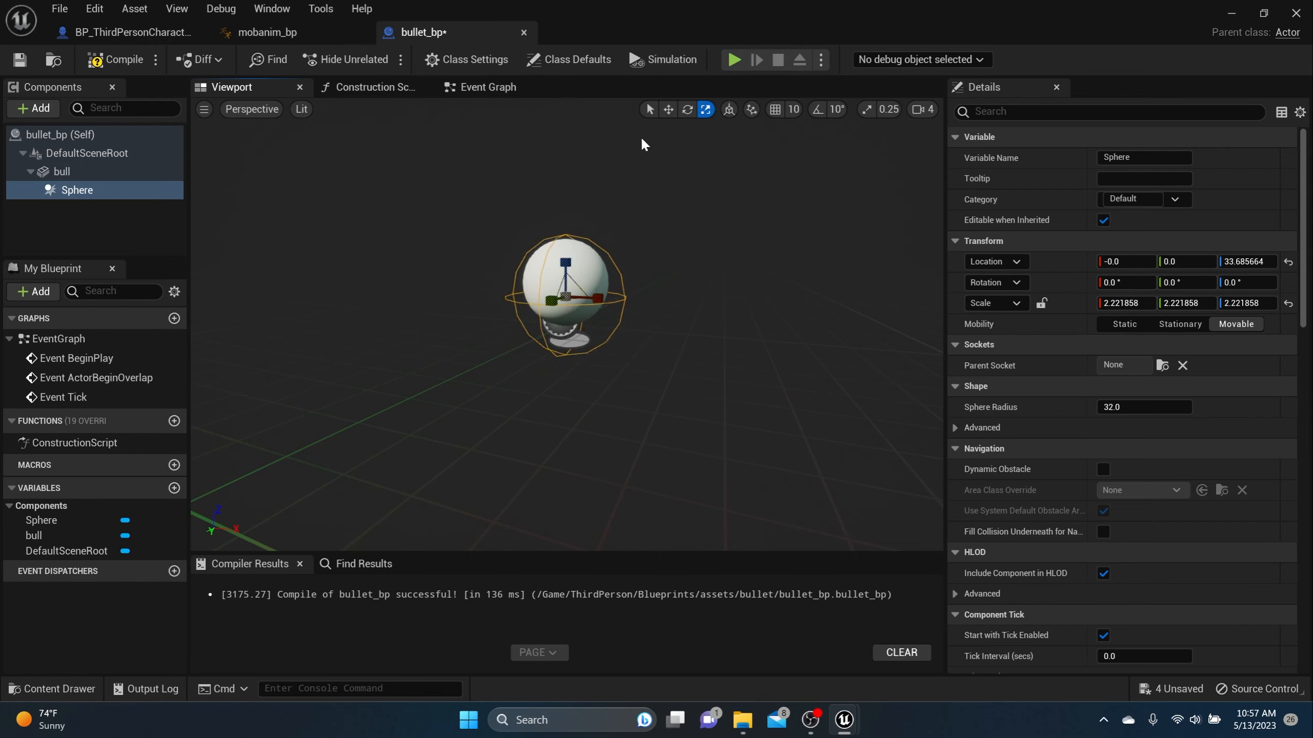
scroll(624, 247, "up", 5)
scroll(625, 247, "down", 5)
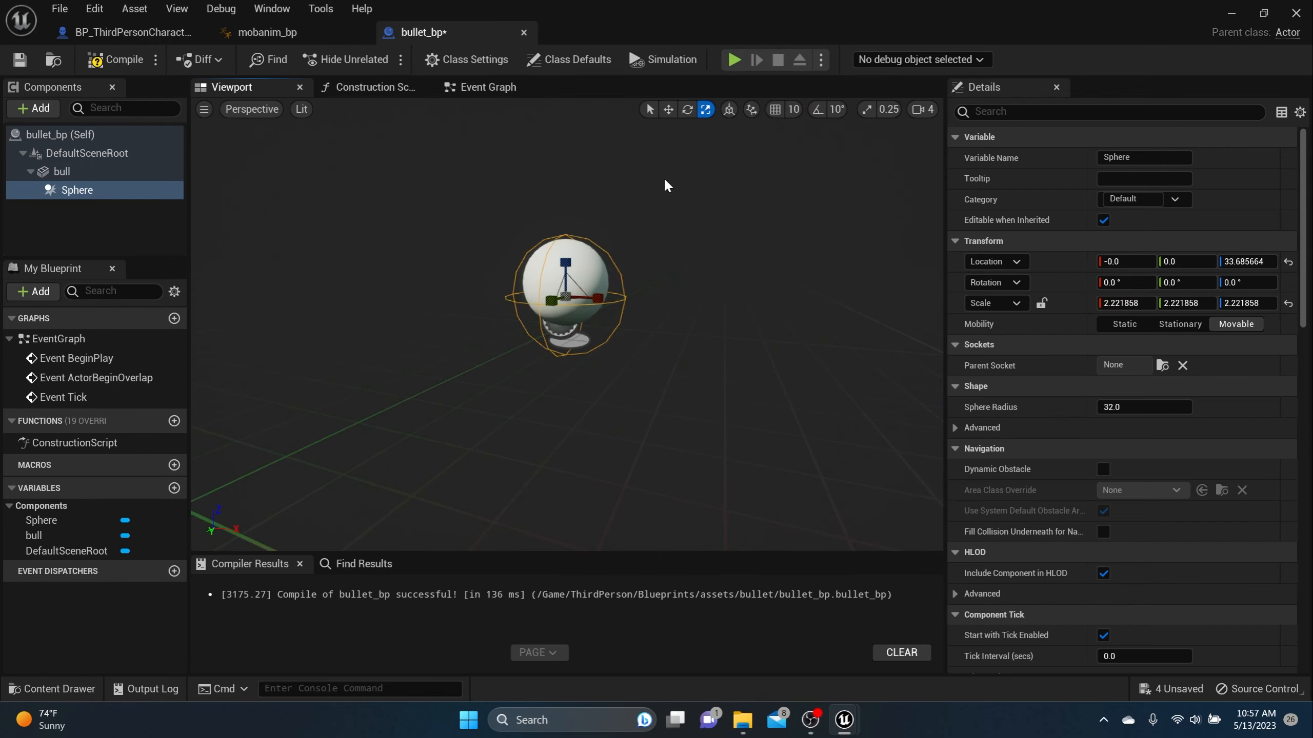
left_click(667, 110)
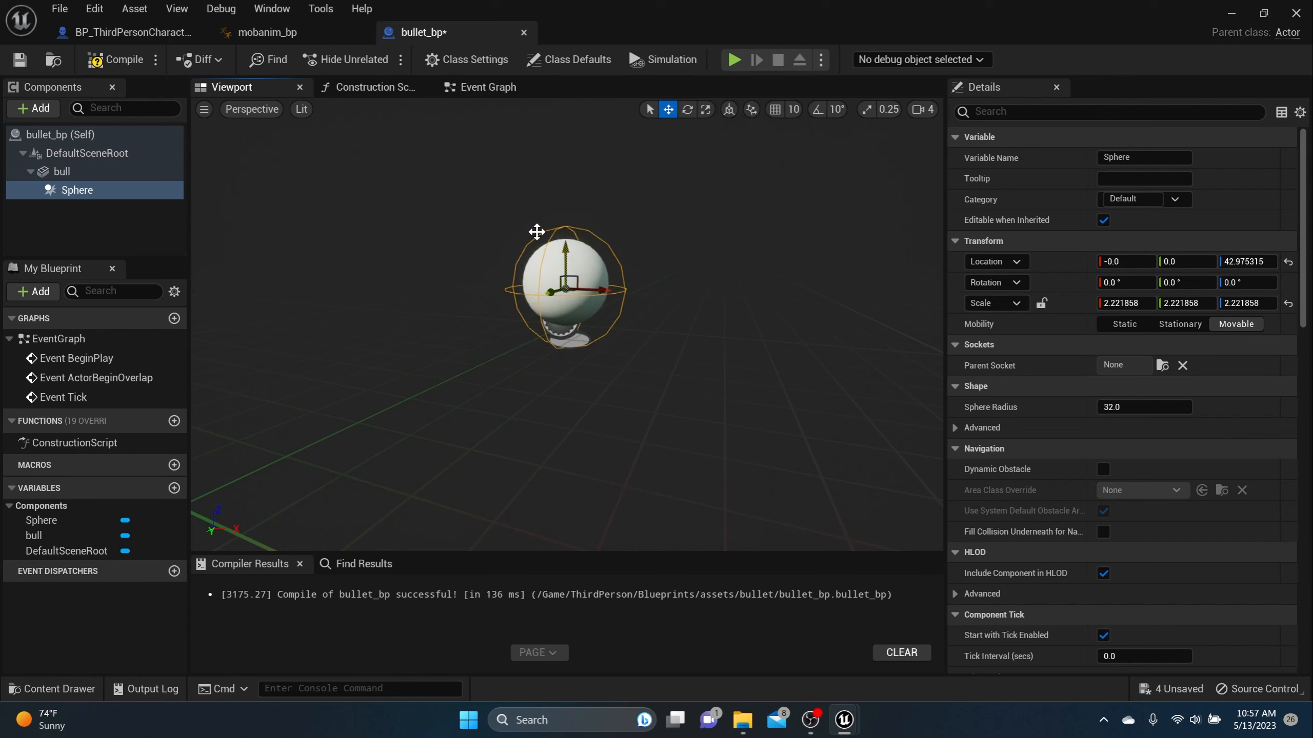
left_click(115, 59)
left_click(29, 59)
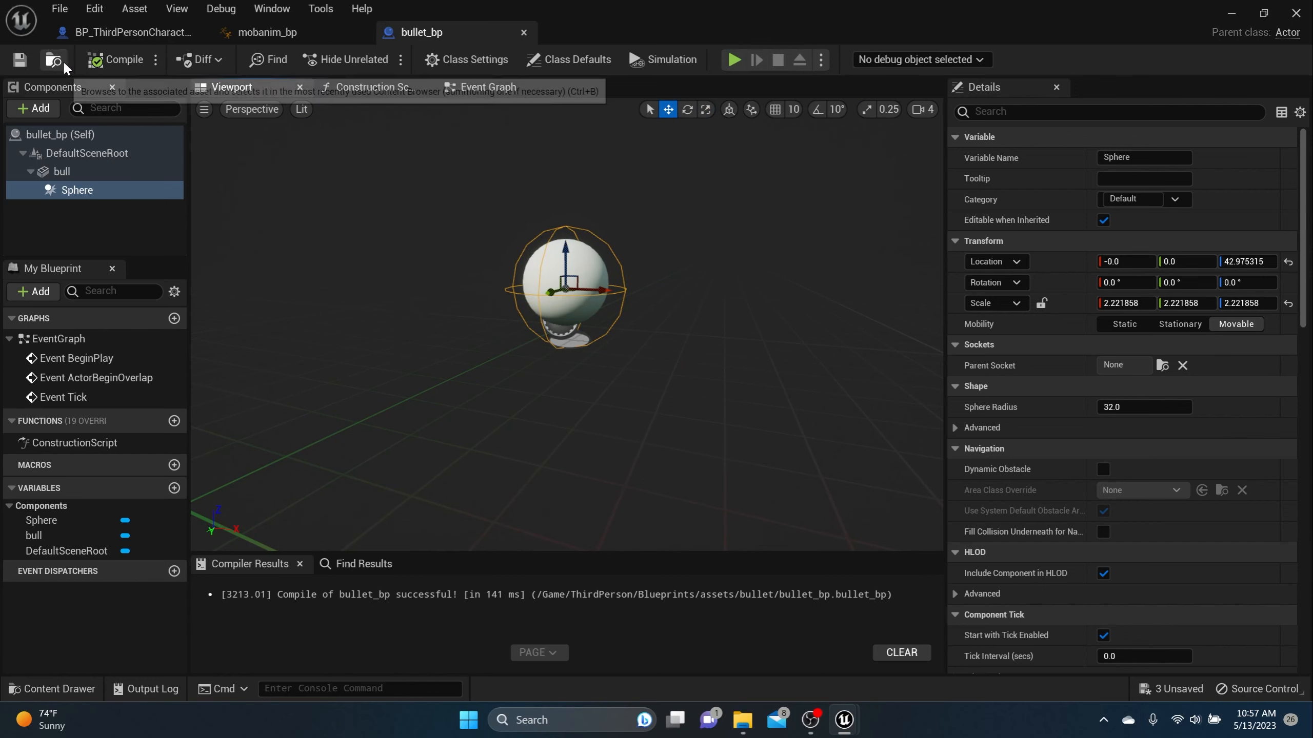
Add a Projectile Movement component to bullet_bp.
left_click(62, 172)
left_click(36, 108)
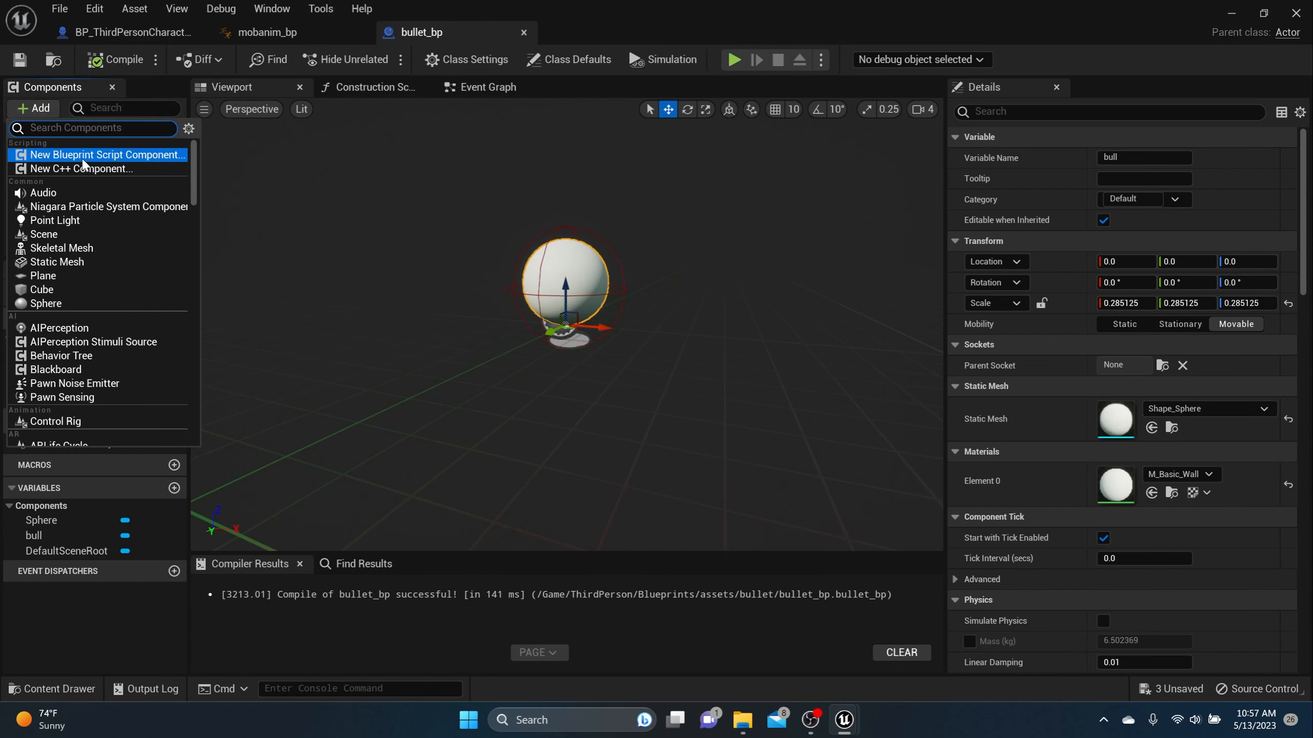
type("proj")
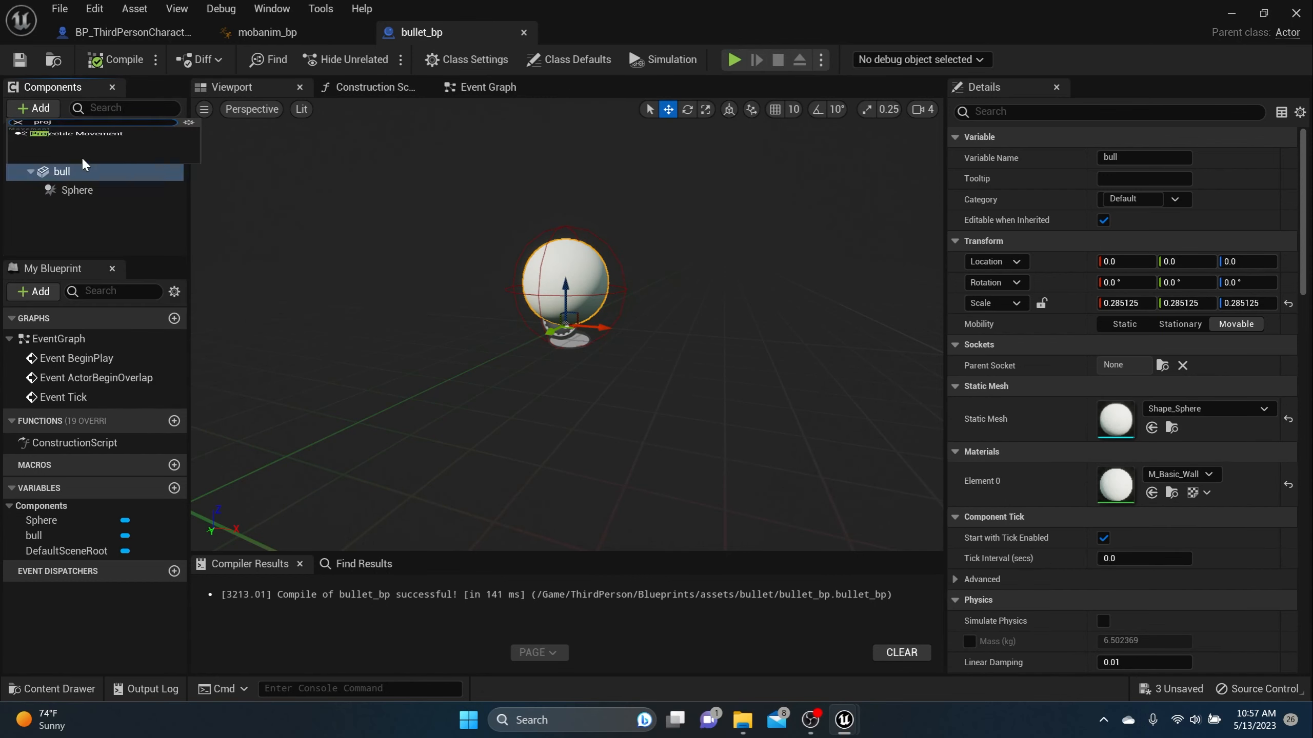
left_click(84, 158)
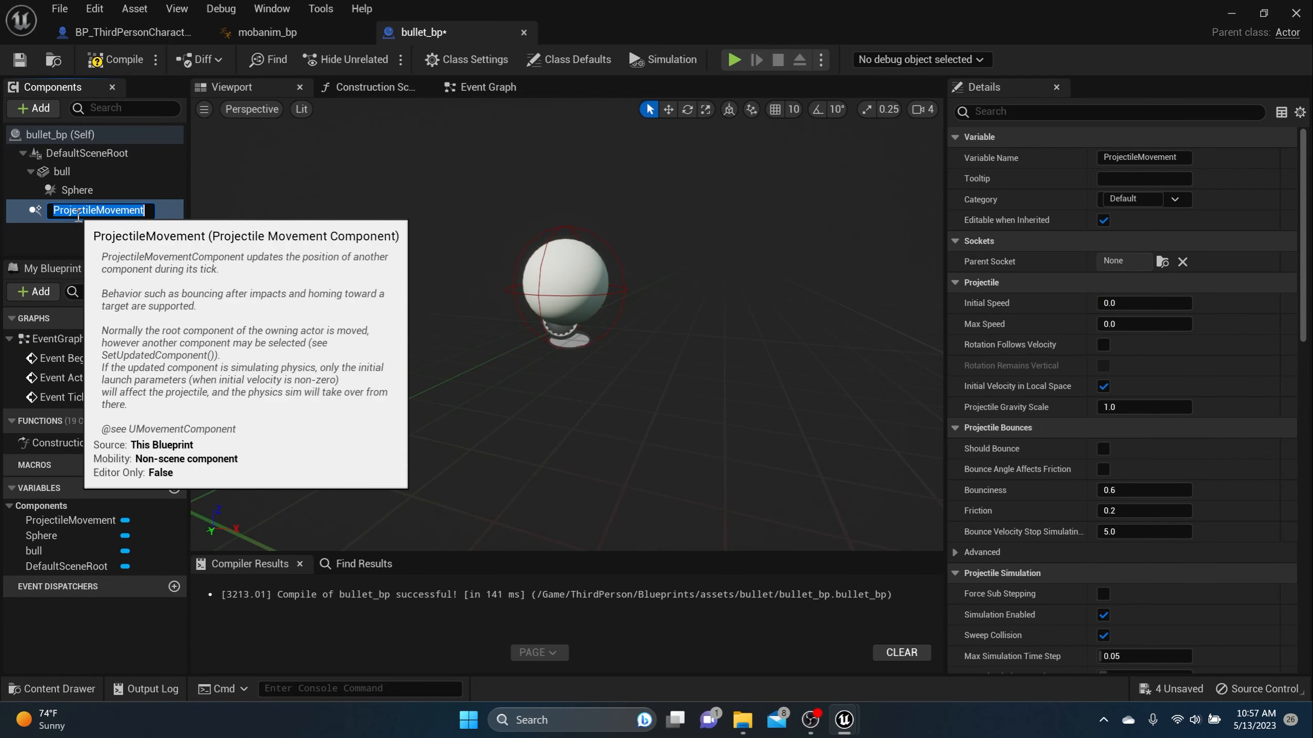
Set the projectile's Initial Speed and Max Speed both to 1500.
left_click(1127, 304)
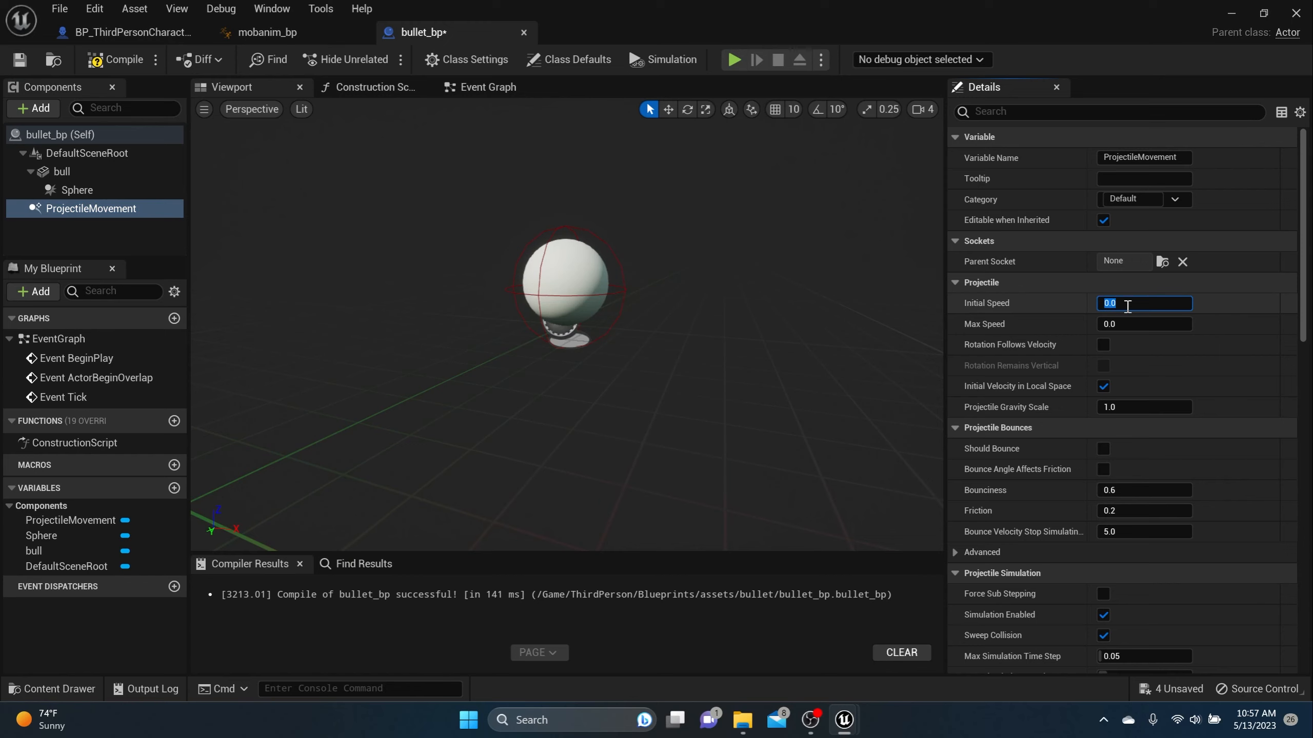
type("1000")
key("BackSpace")
key("BackSpace")
type("500")
left_click(1131, 322)
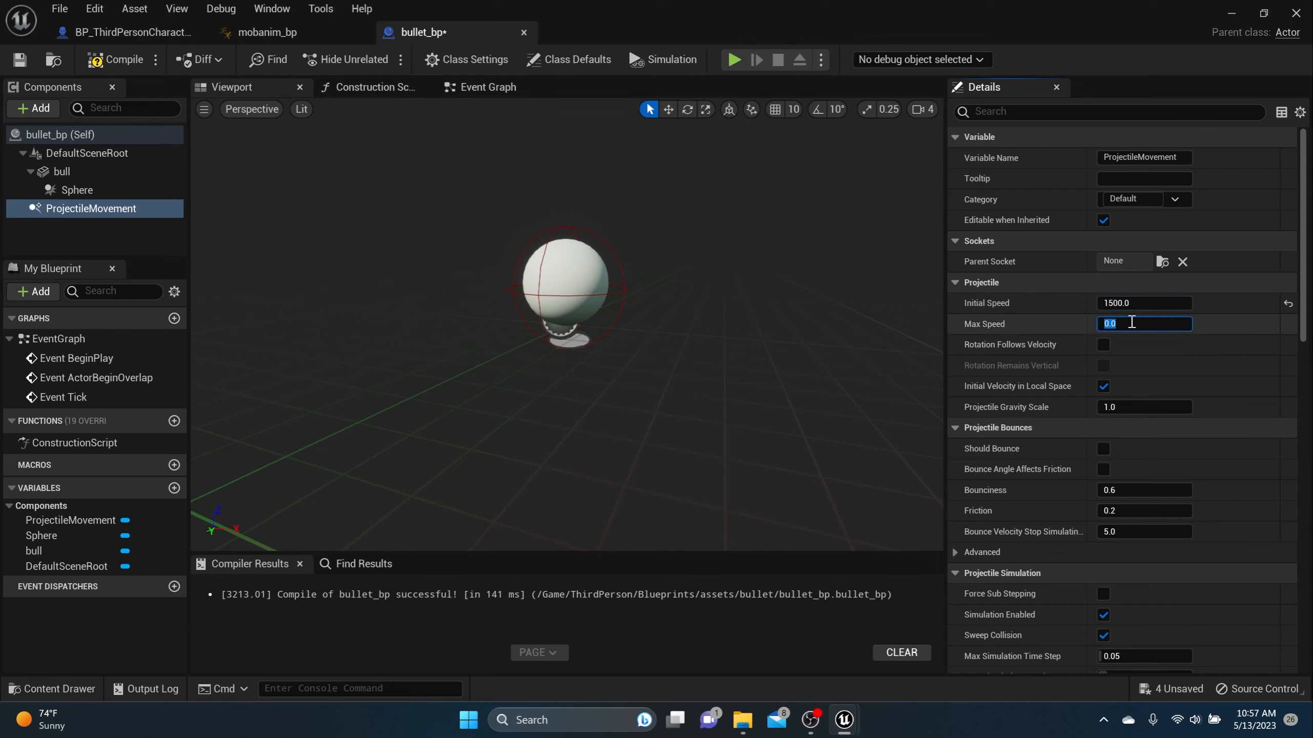
type("1500")
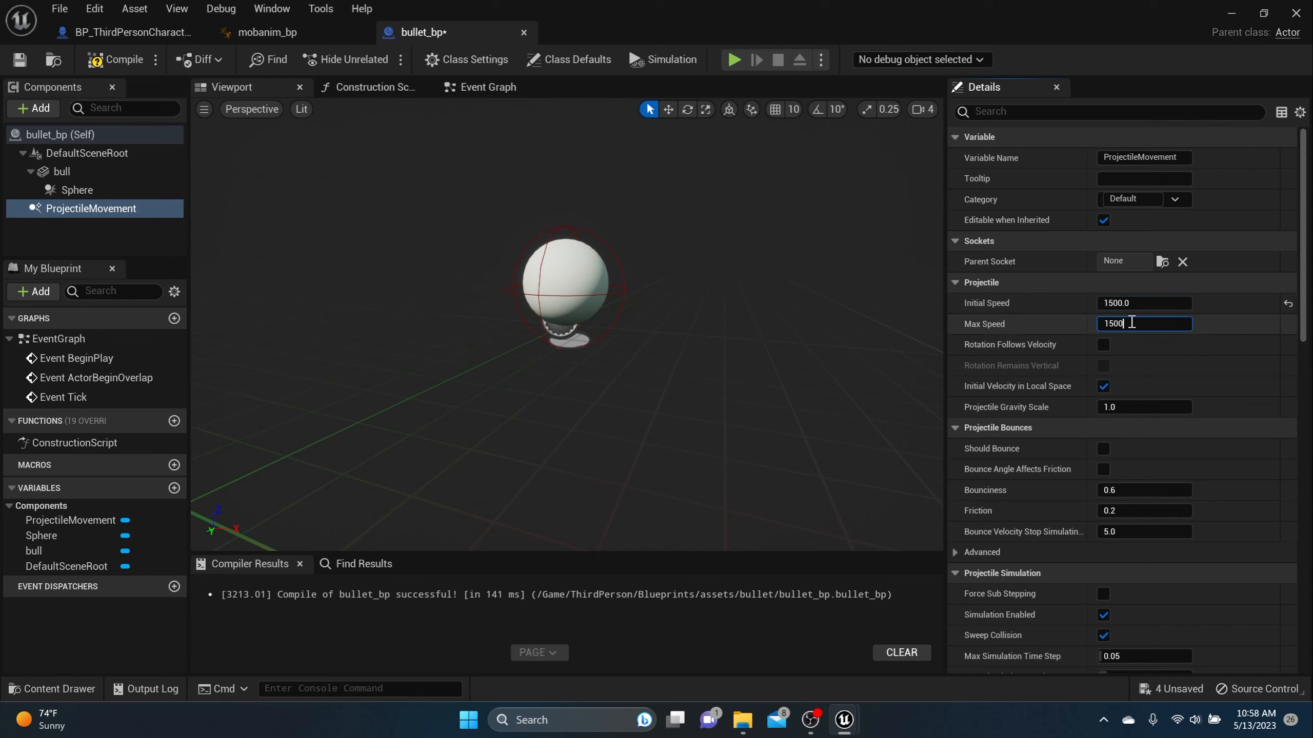